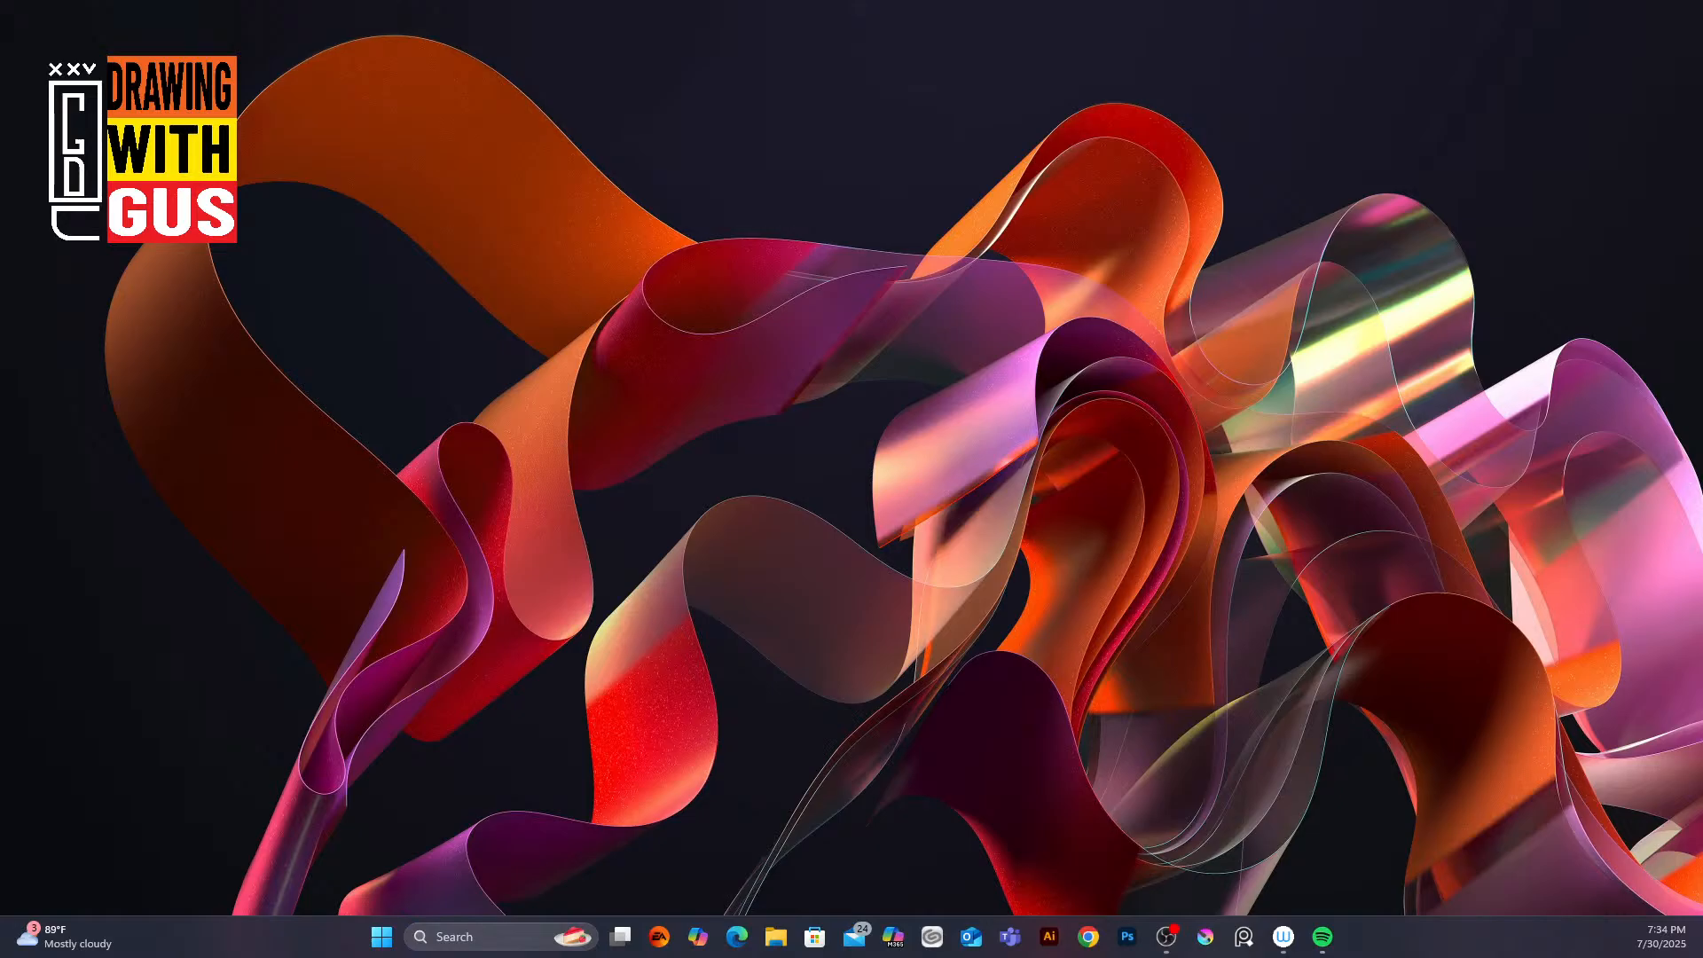
Step: Launch Photoshop and open the recent file Valkuria-gradientMaps.psd
left_click(1167, 937)
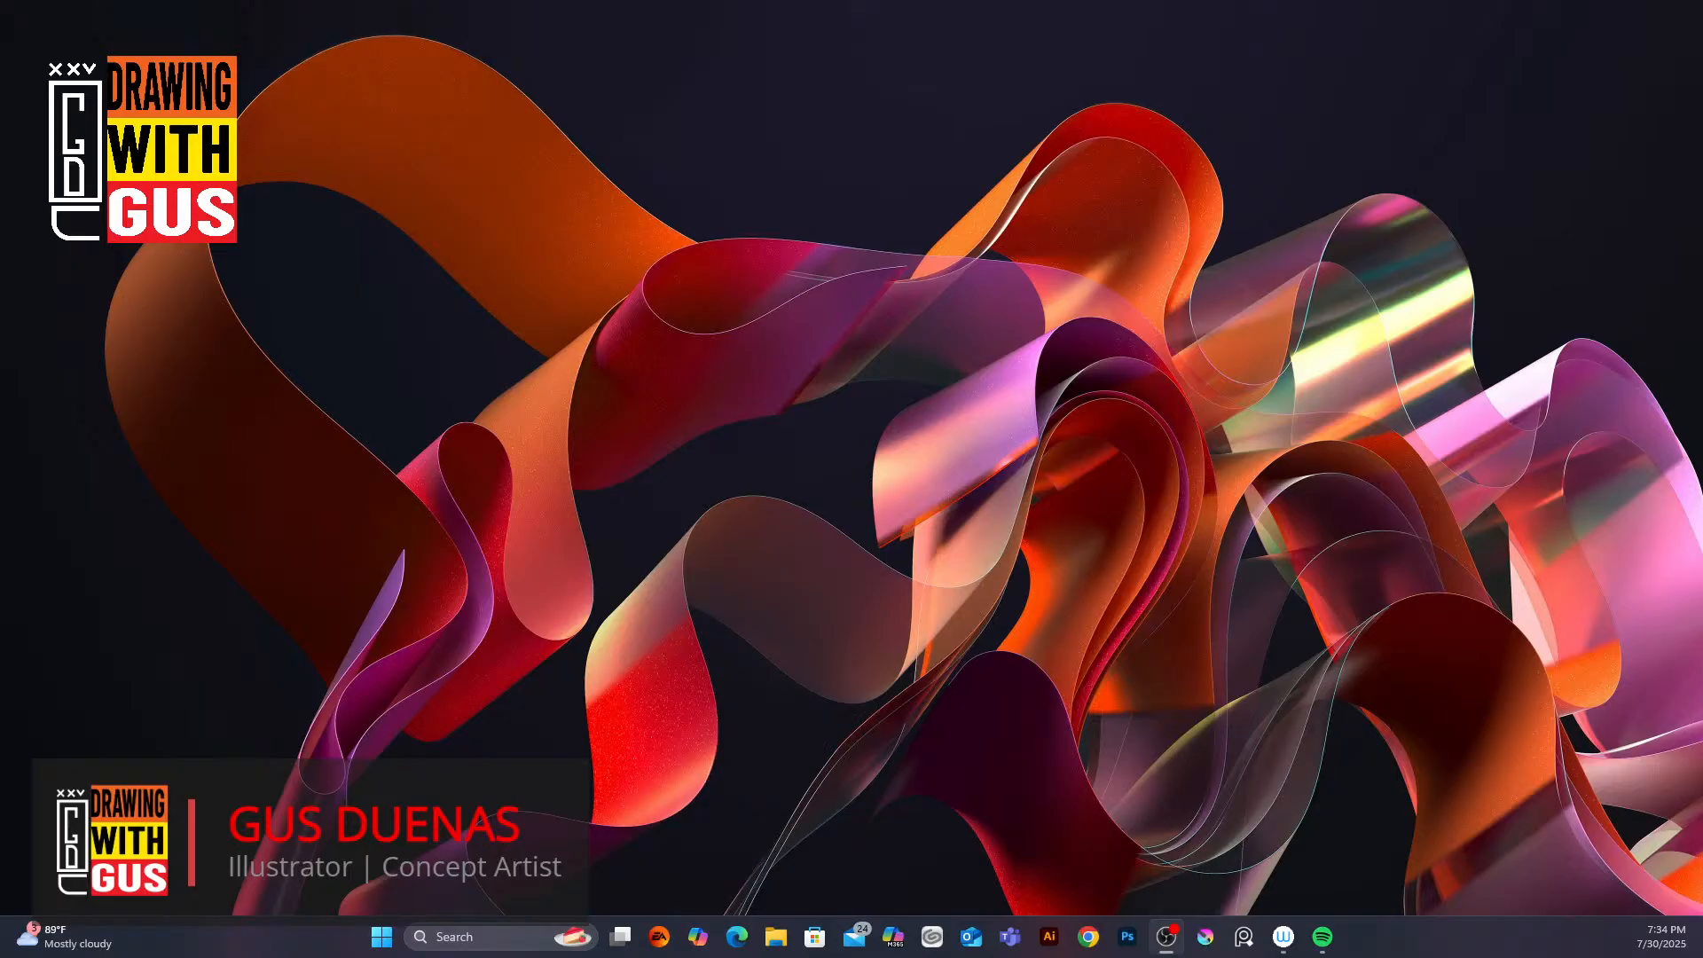
left_click(1127, 937)
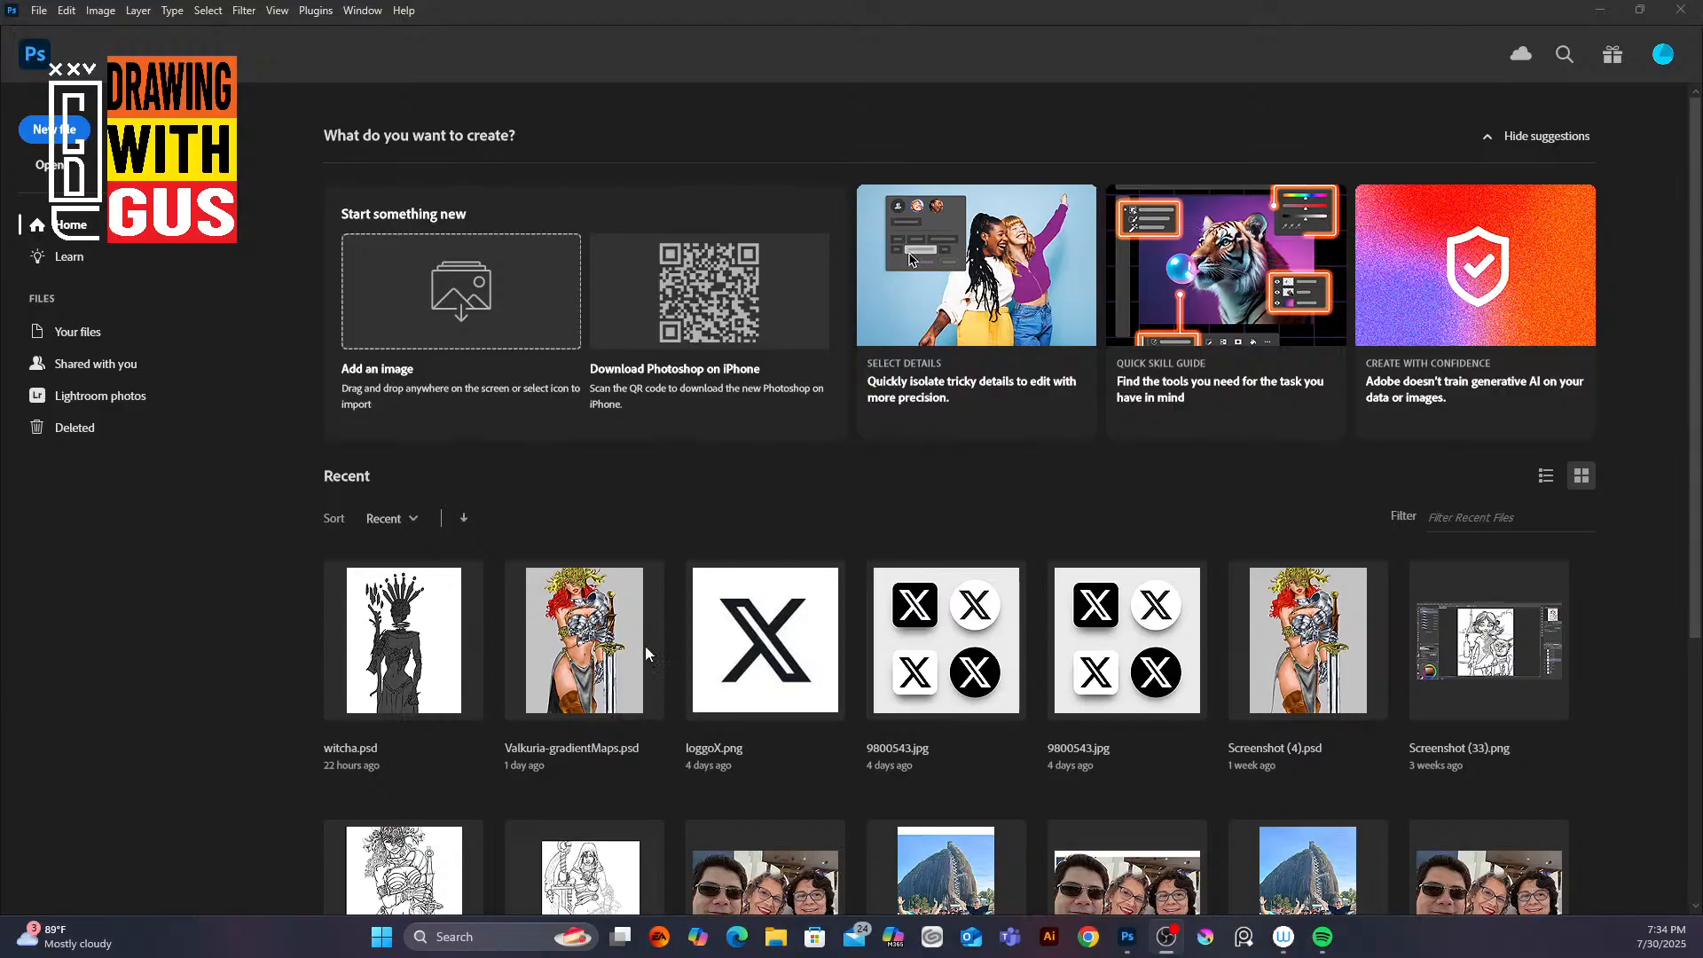
left_click(613, 638)
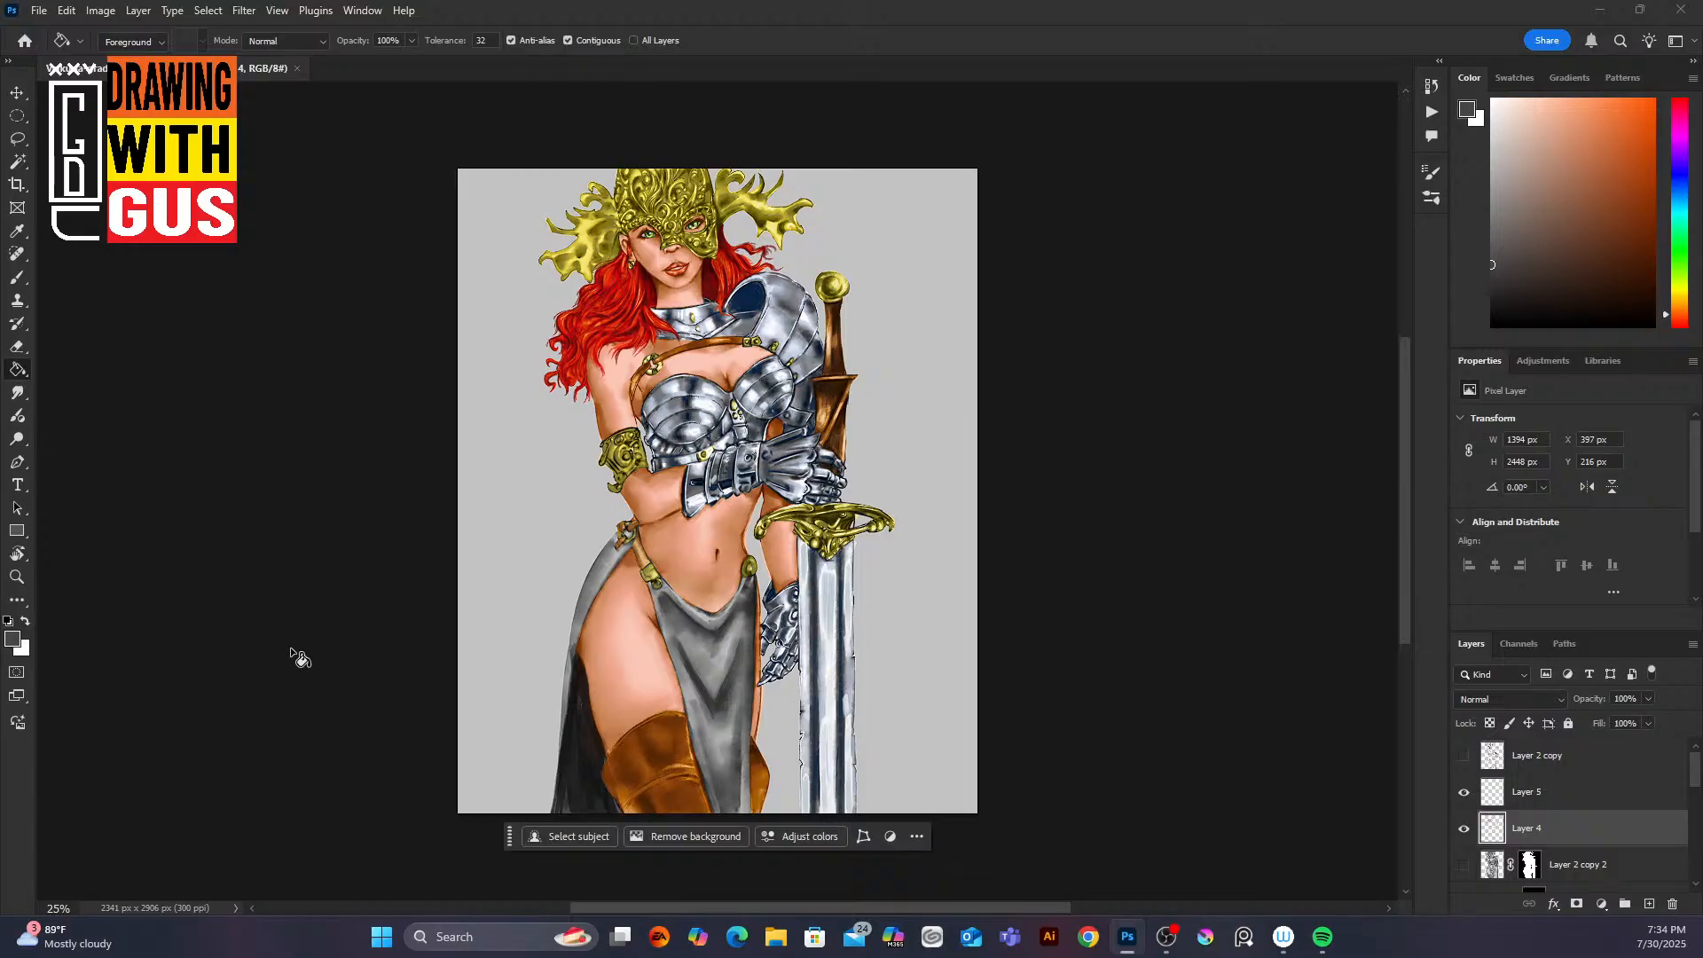
Step: Hide the Gradient Map 1, eyes, hair and helmet layers to inspect the artwork without those colors
scroll(1696, 796, "down", 2)
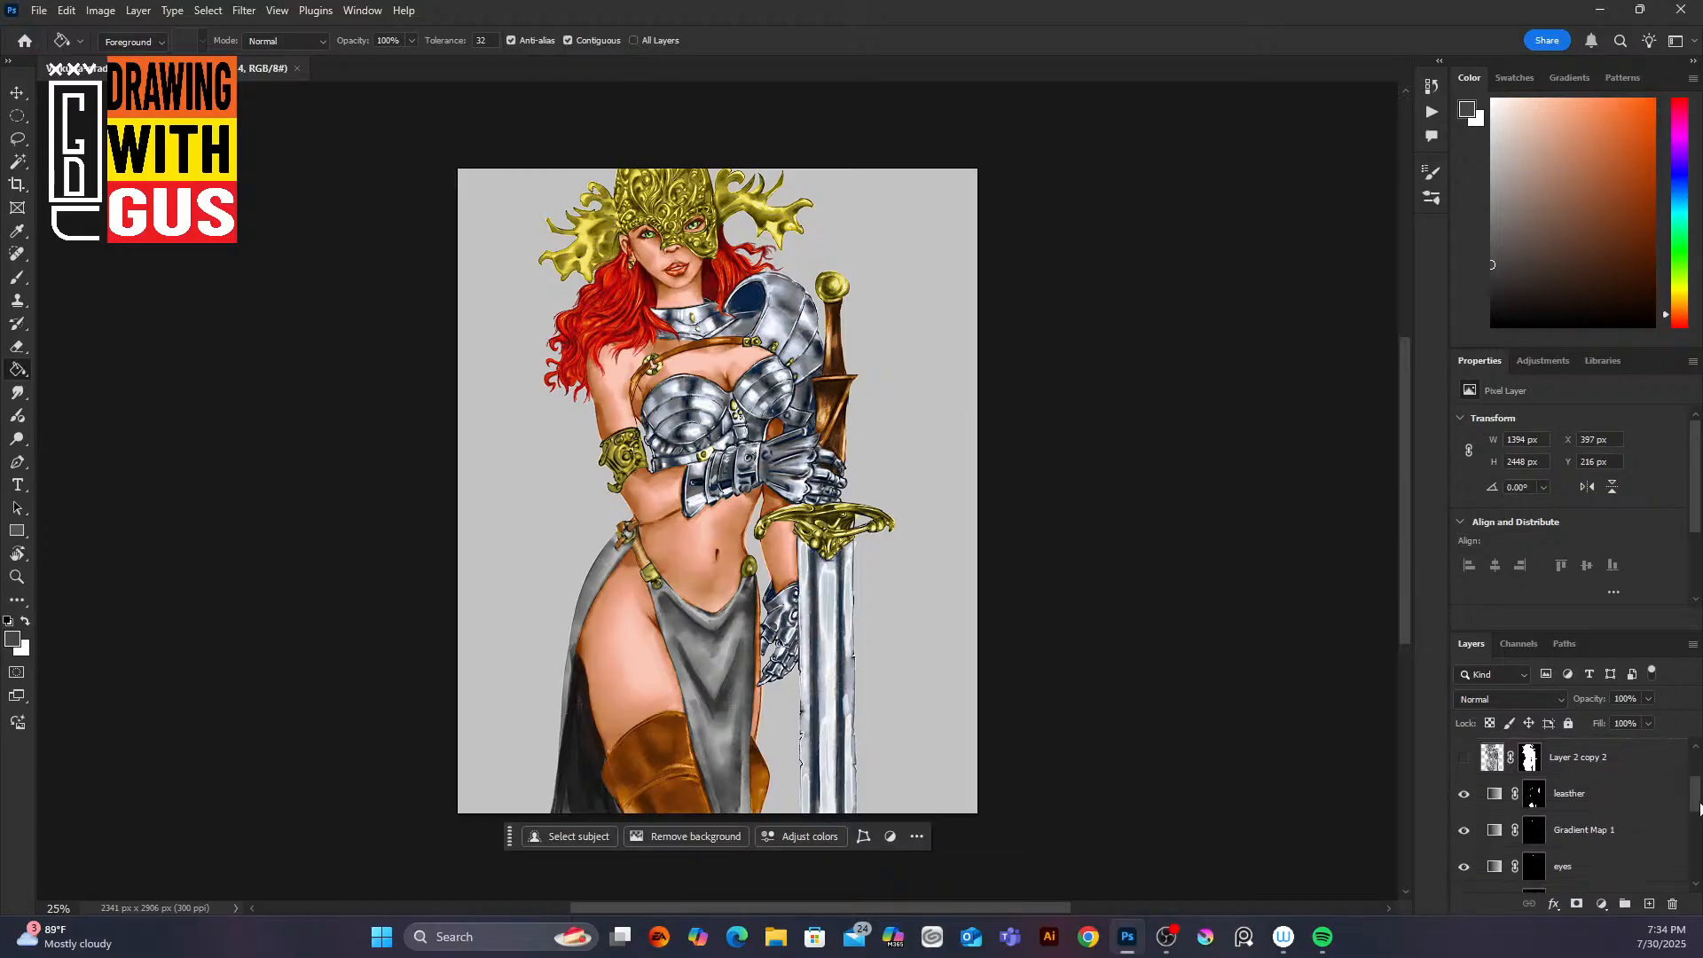
left_click_drag(1700, 801, 1701, 823)
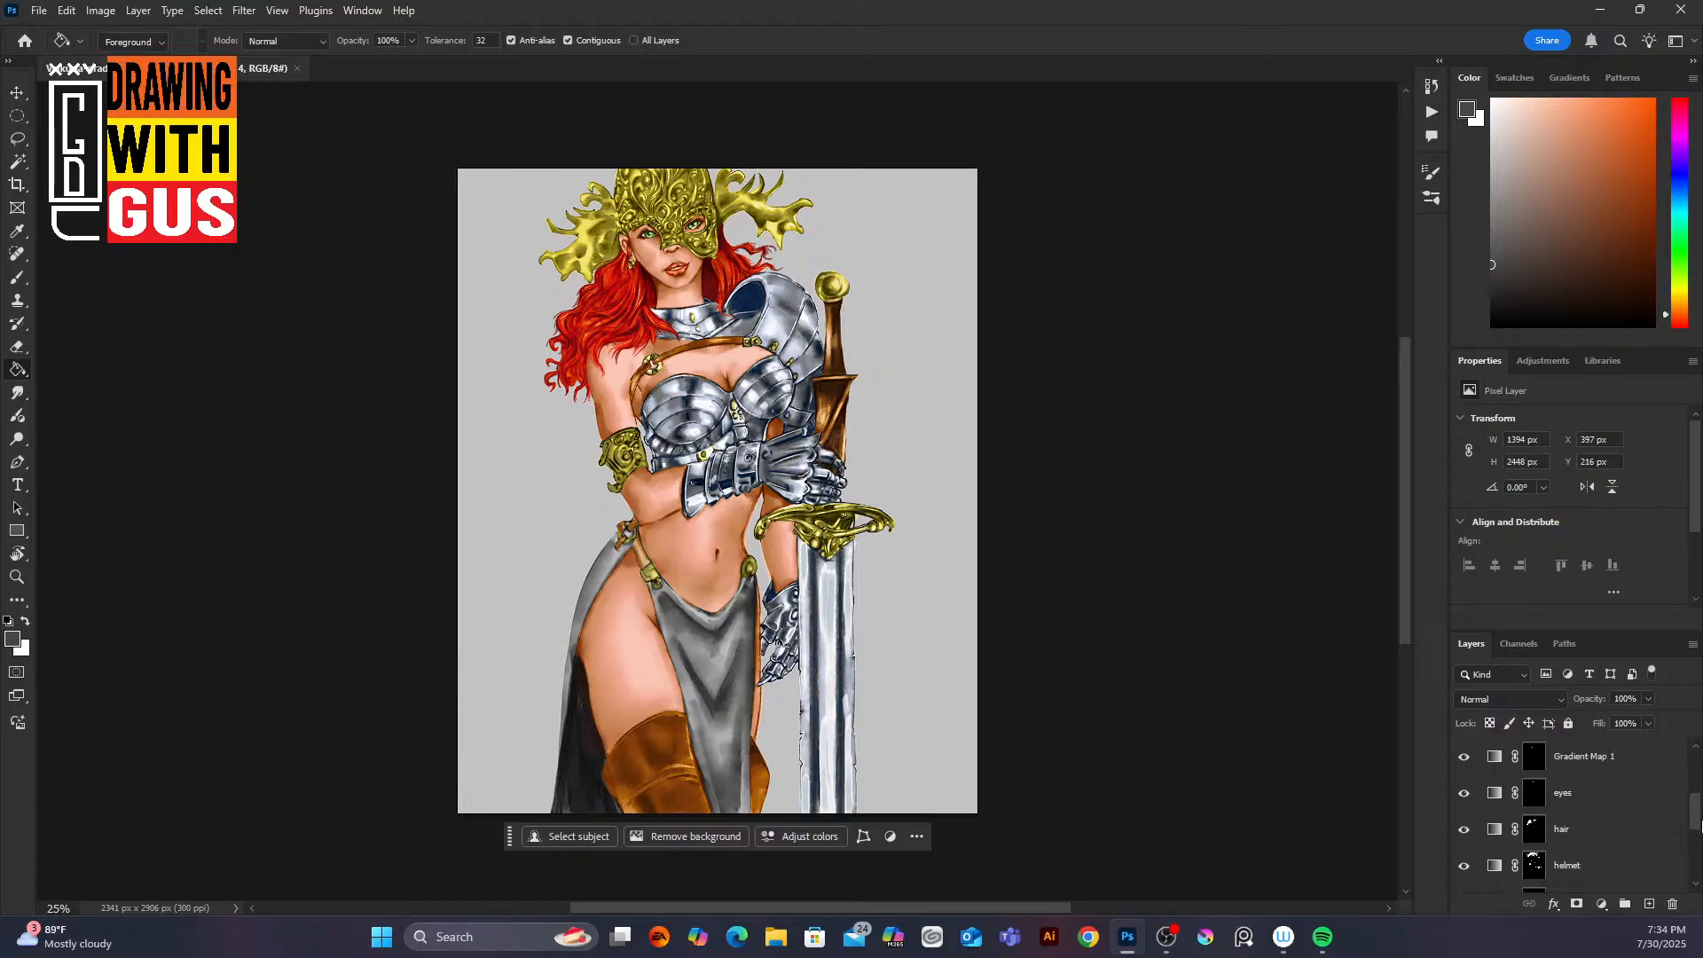
left_click(1465, 756)
left_click(1465, 829)
left_click(1465, 865)
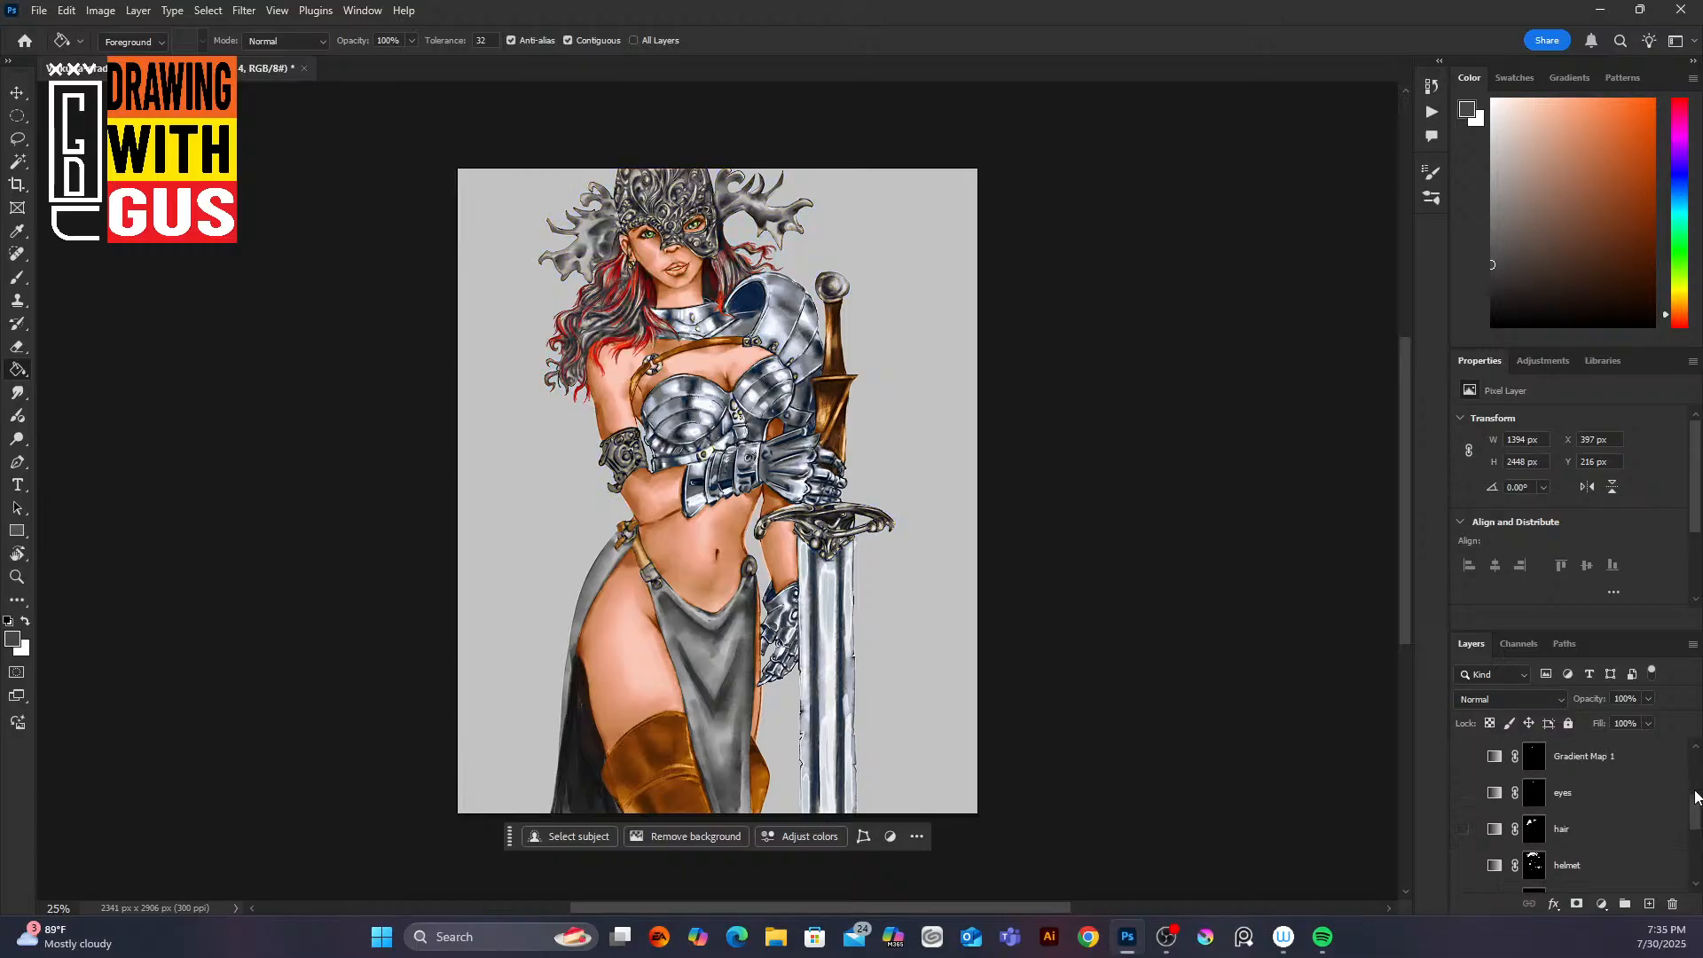
Step: Hide the armor1, skin and leasther gradient maps and Layer 4 to view only the grayscale artwork
scroll(1691, 842, "down", 3)
left_click(1464, 795)
left_click(1464, 832)
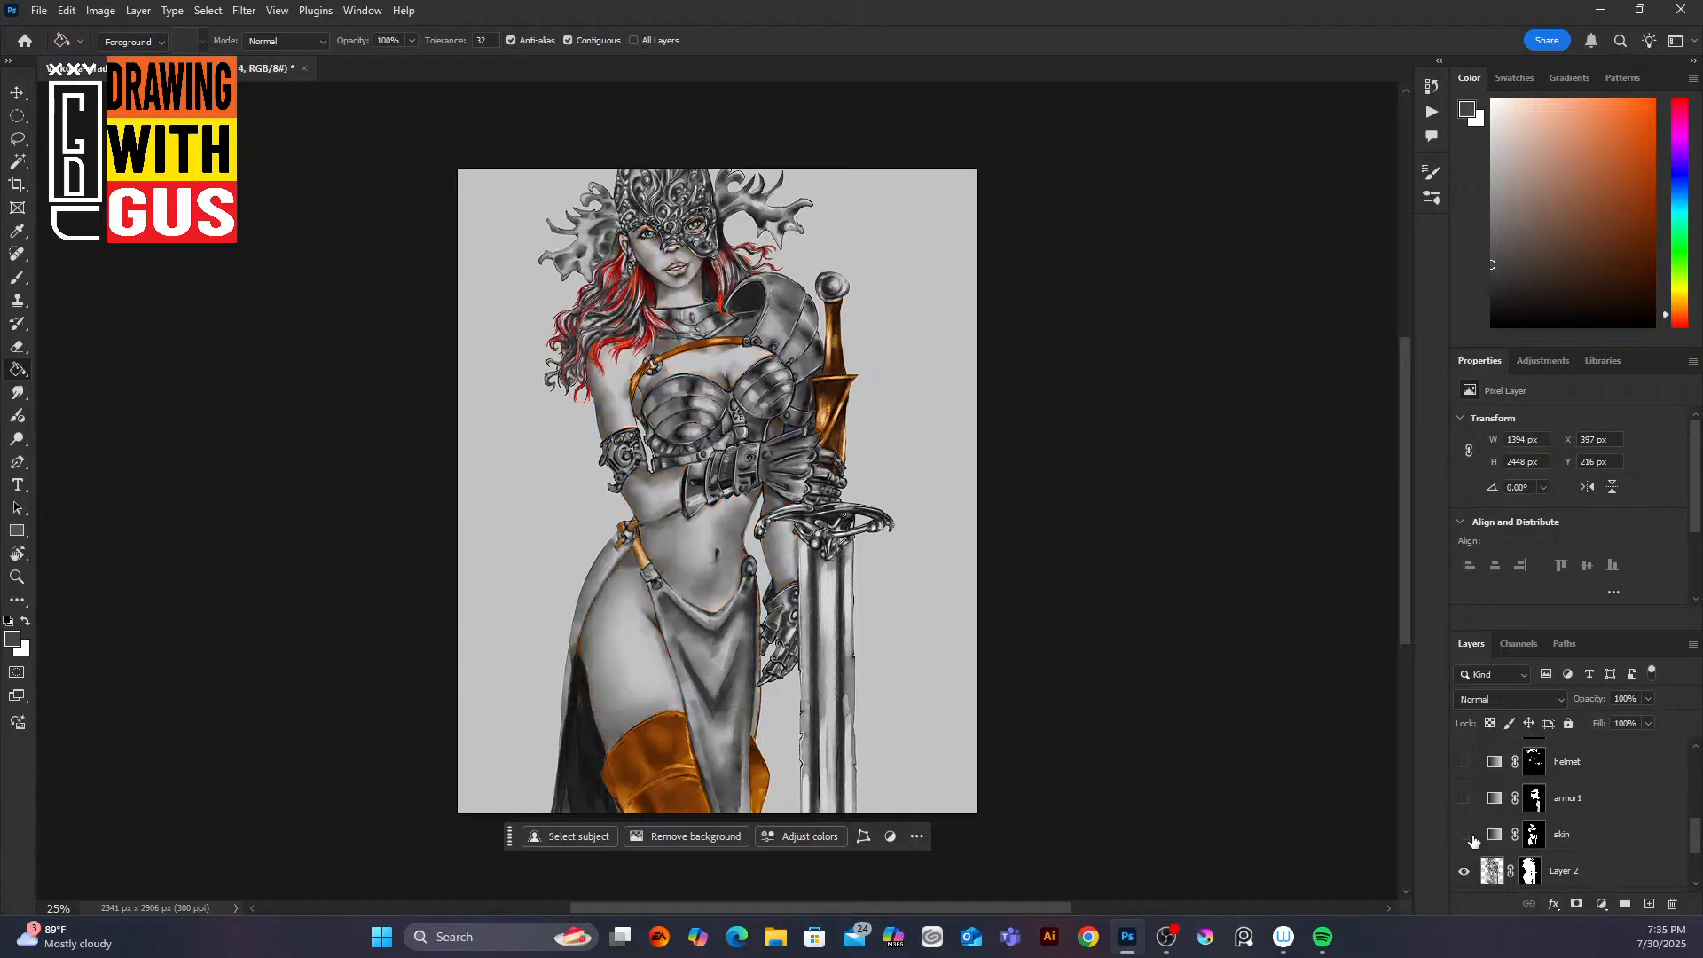
left_click_drag(1695, 847, 1694, 793)
left_click(1465, 847)
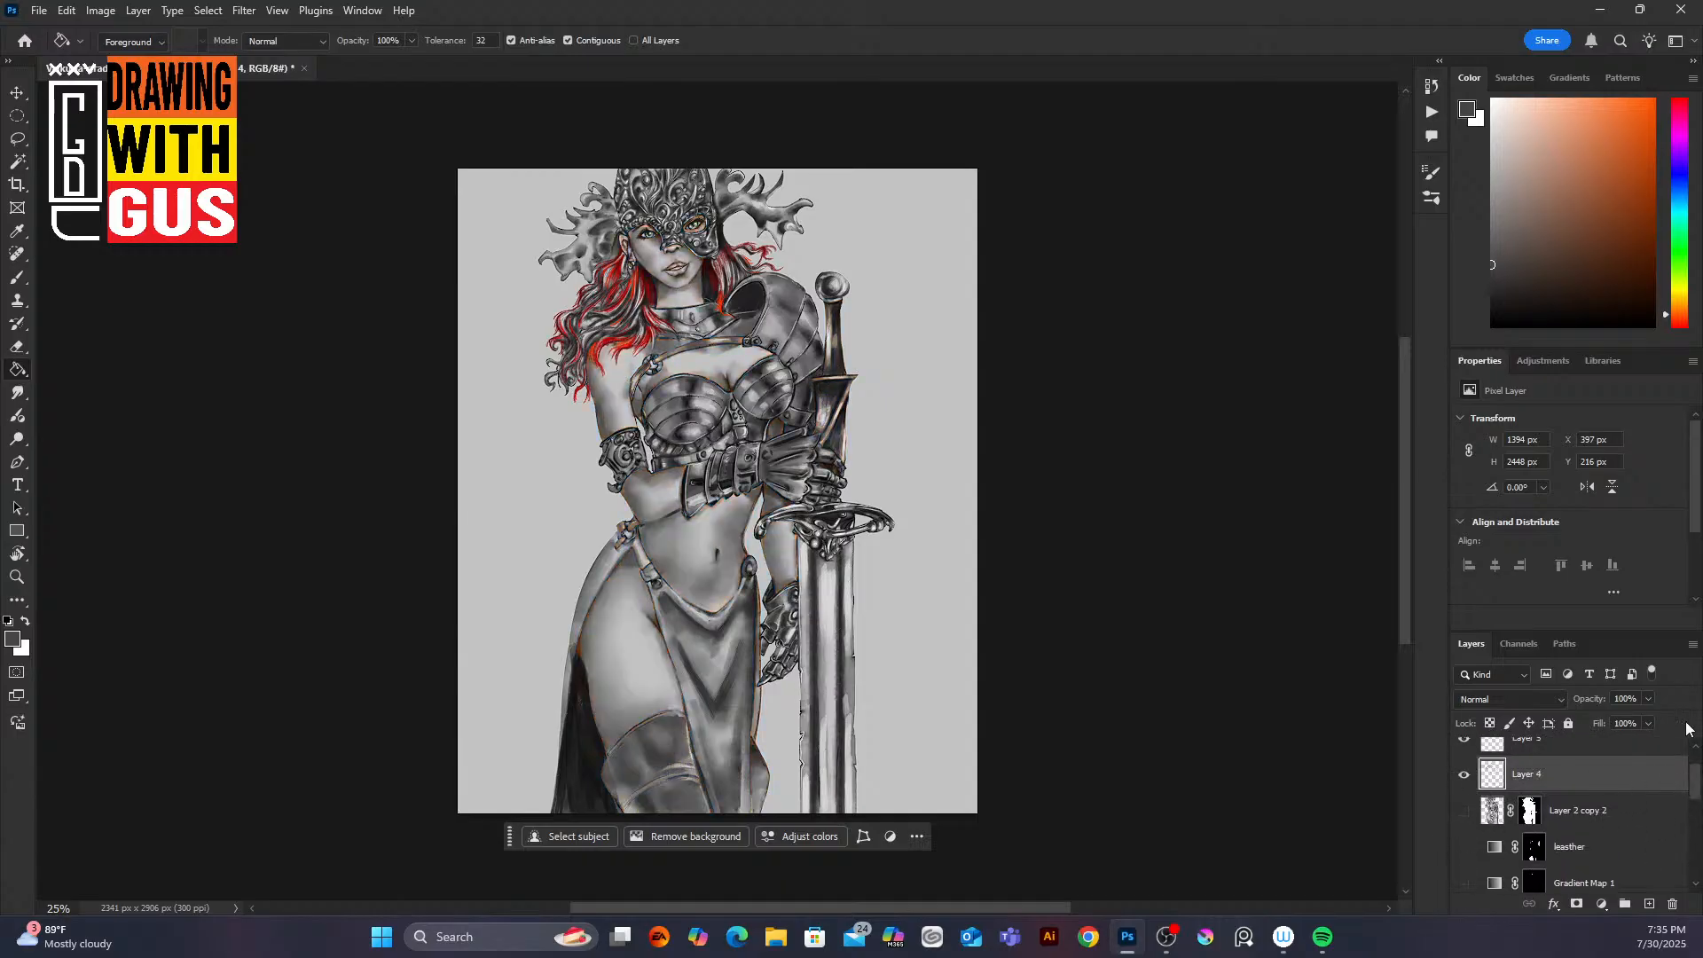
left_click(1465, 774)
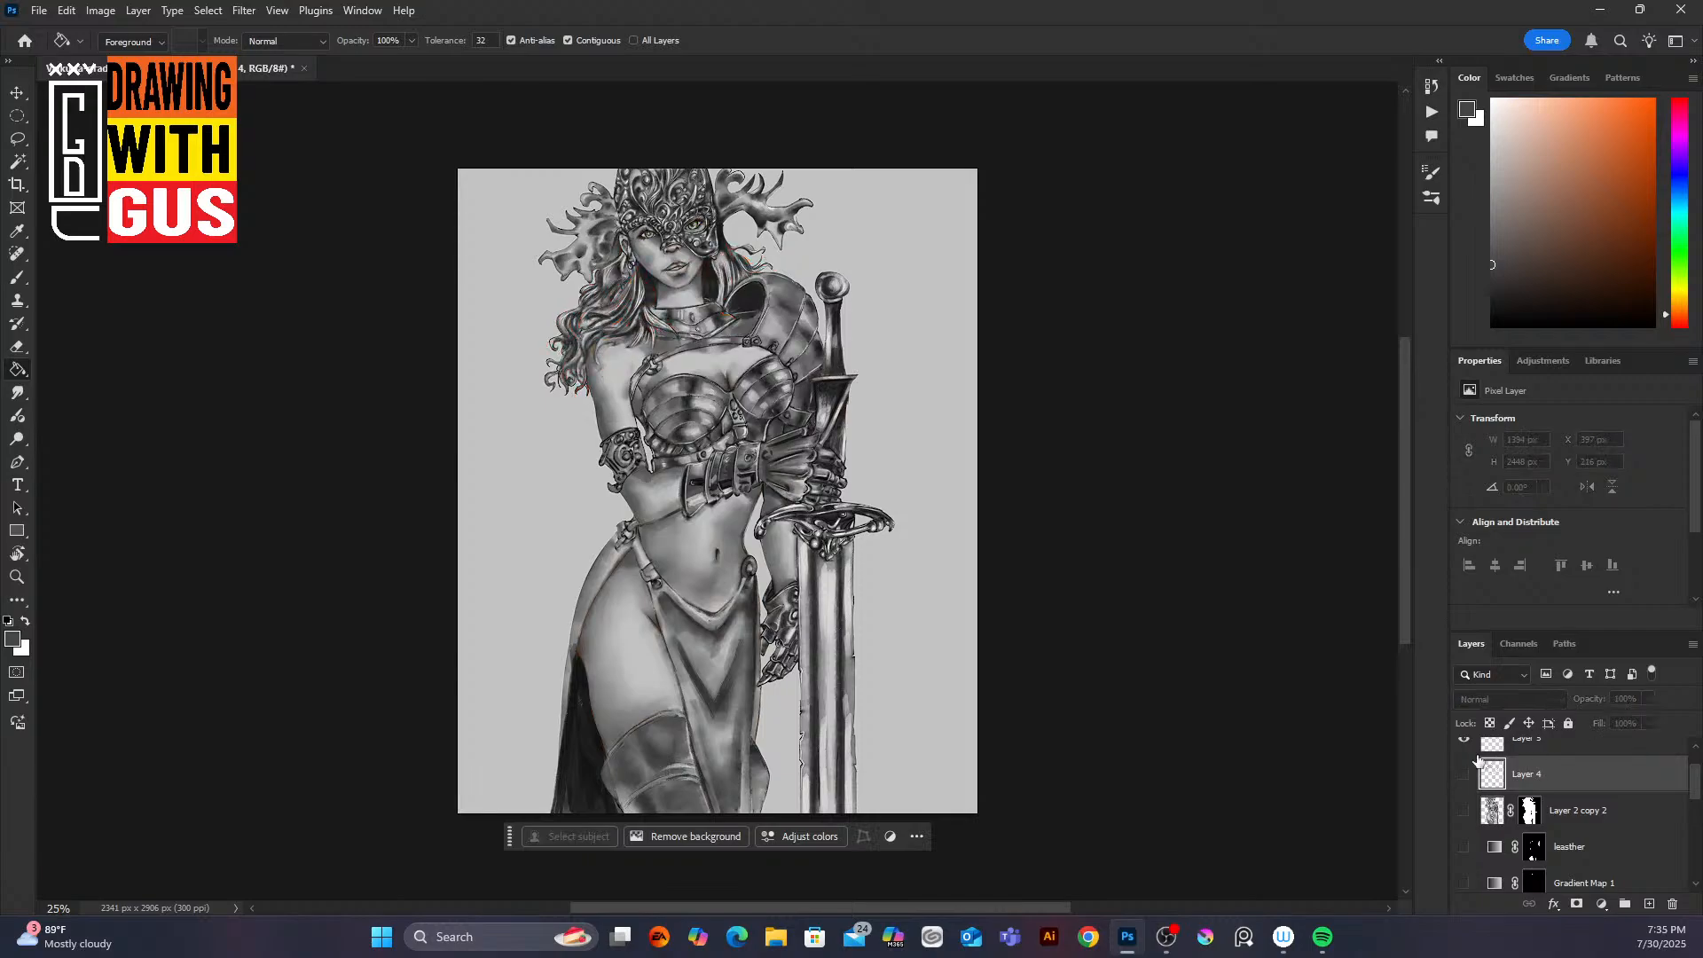
Step: Turn the skin, armor1, helmet, hair and eyes gradient map layers back on
left_click_drag(1696, 786, 1697, 845)
left_click(1465, 769)
left_click(1465, 805)
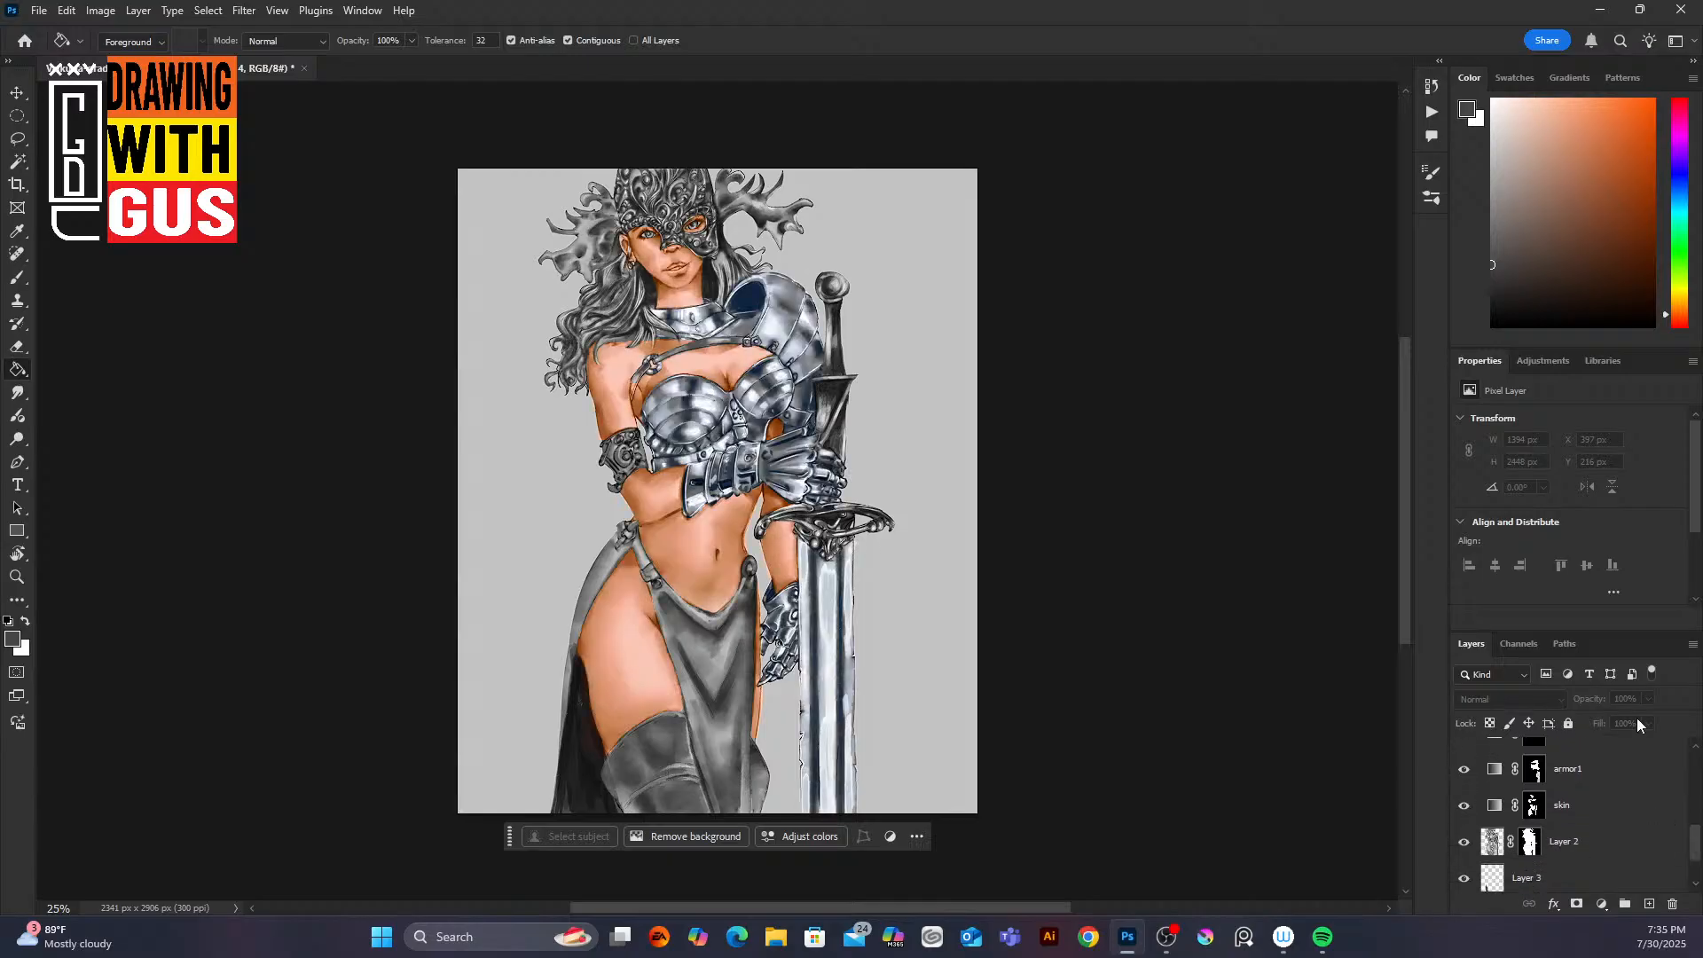
left_click_drag(1697, 841, 1697, 814)
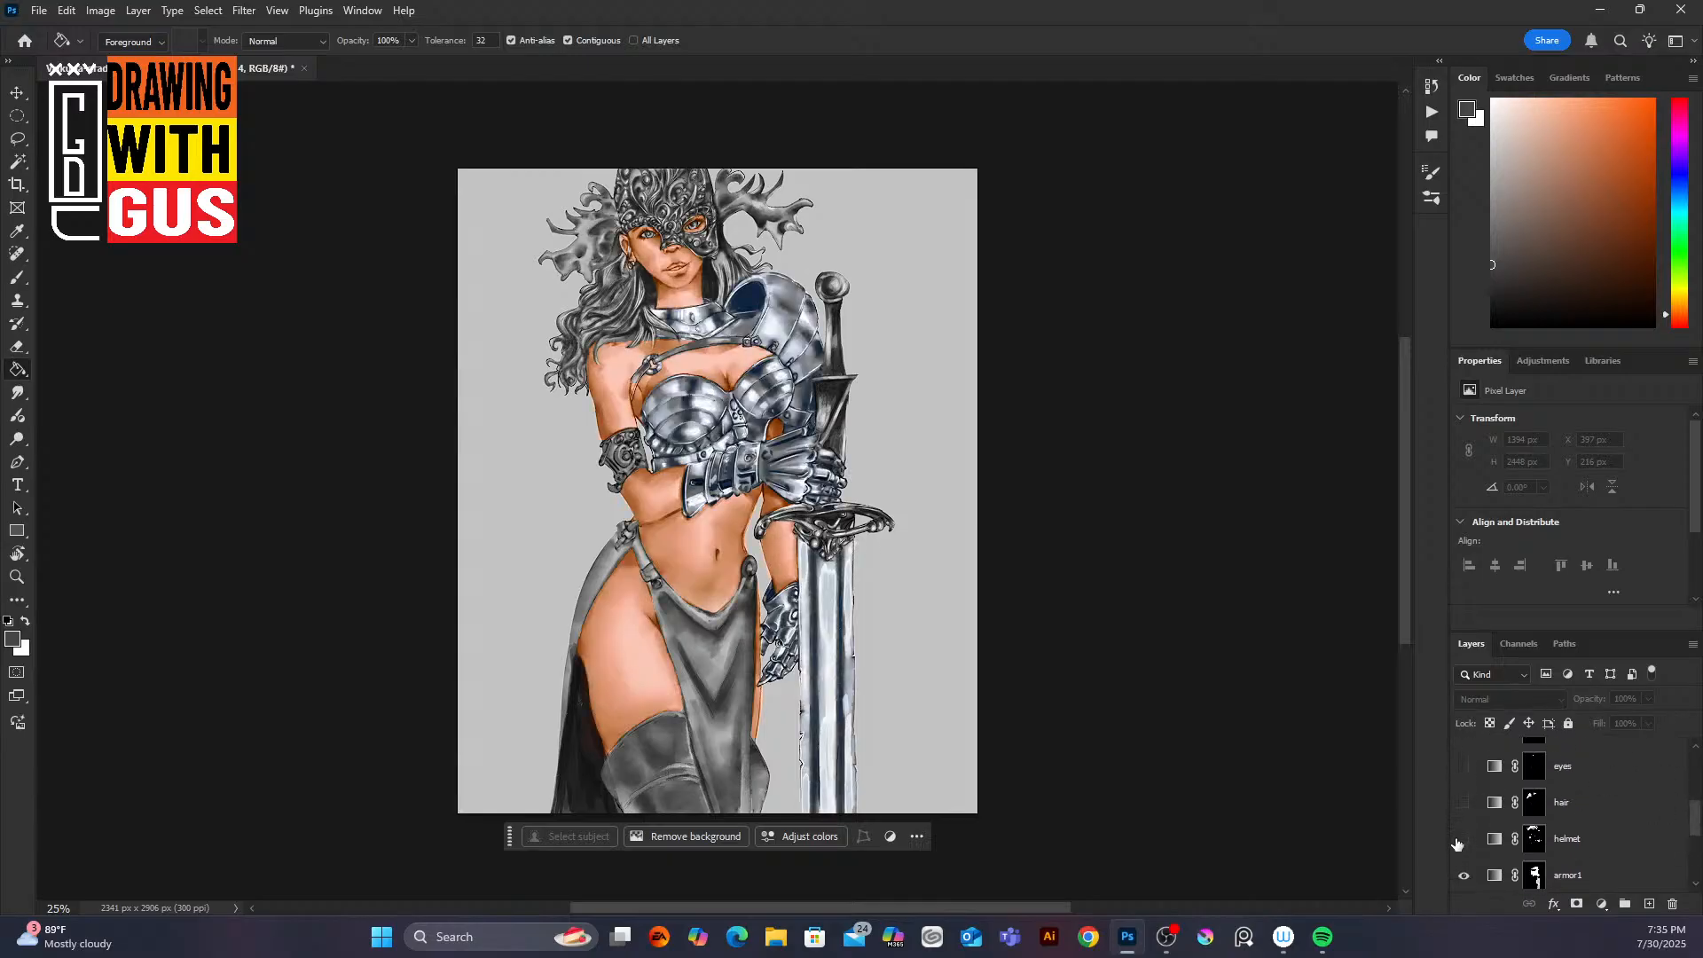
left_click(1464, 839)
left_click(1465, 802)
left_click(1464, 767)
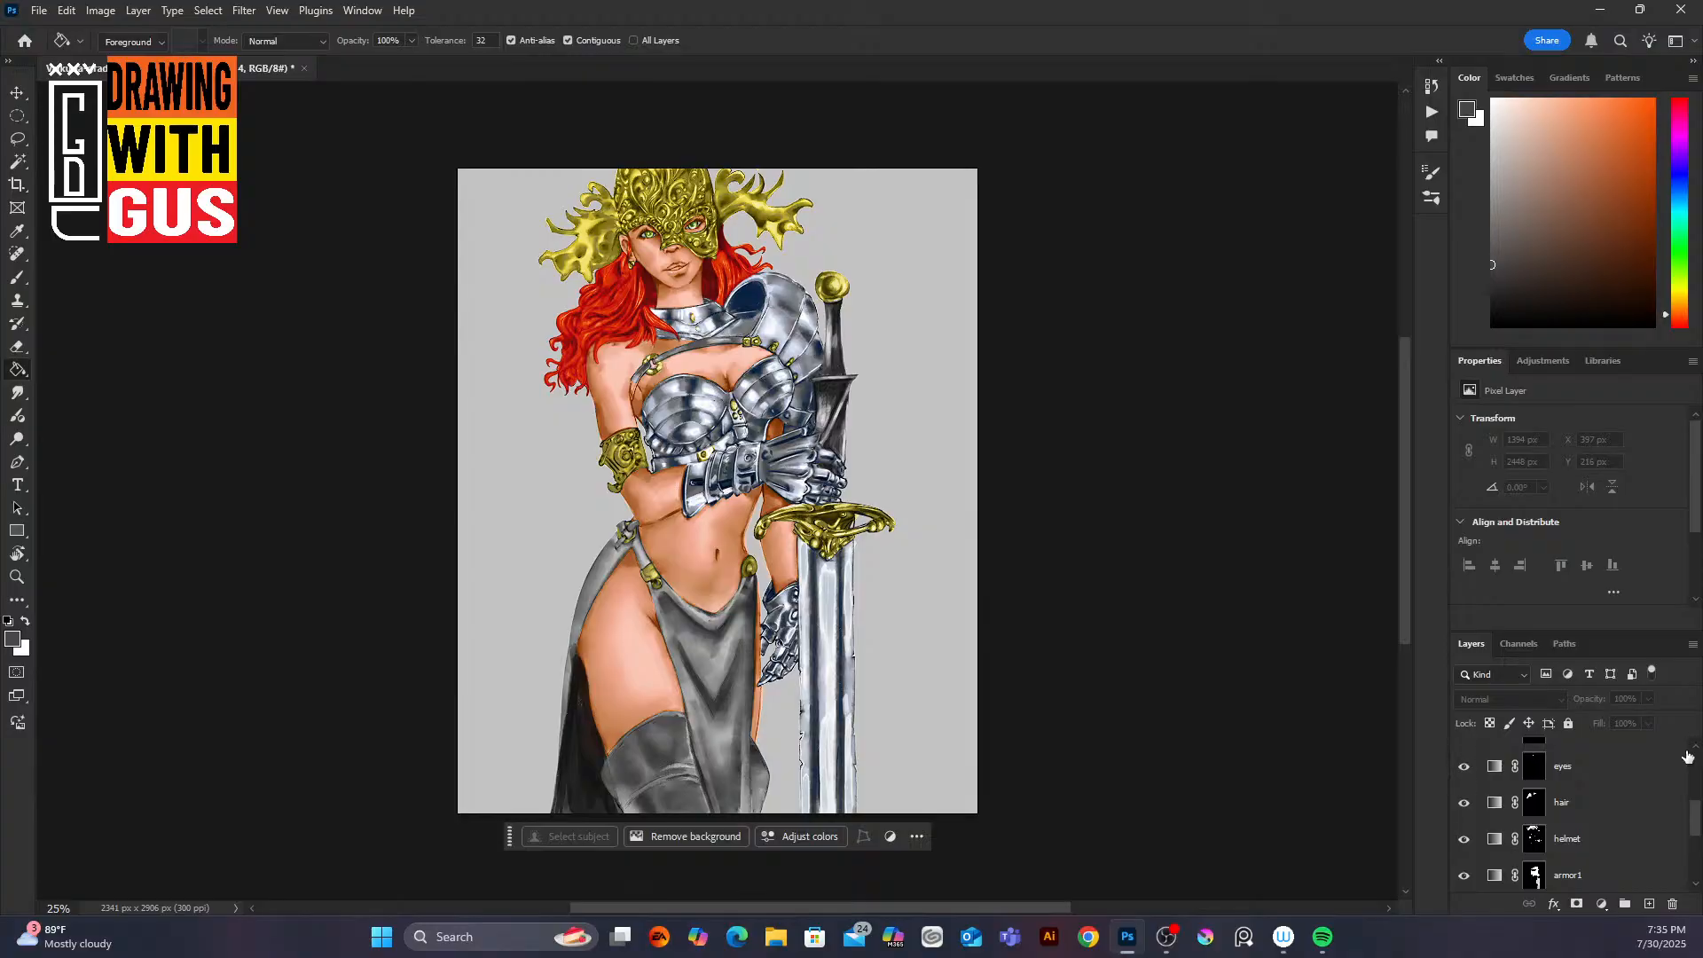
Step: Show the leasther and Gradient Map 1 layers again, and toggle Layer 4 and Layer 2 copy 2 to compare the artwork
left_click_drag(1696, 817, 1695, 789)
left_click(1464, 770)
left_click(1464, 773)
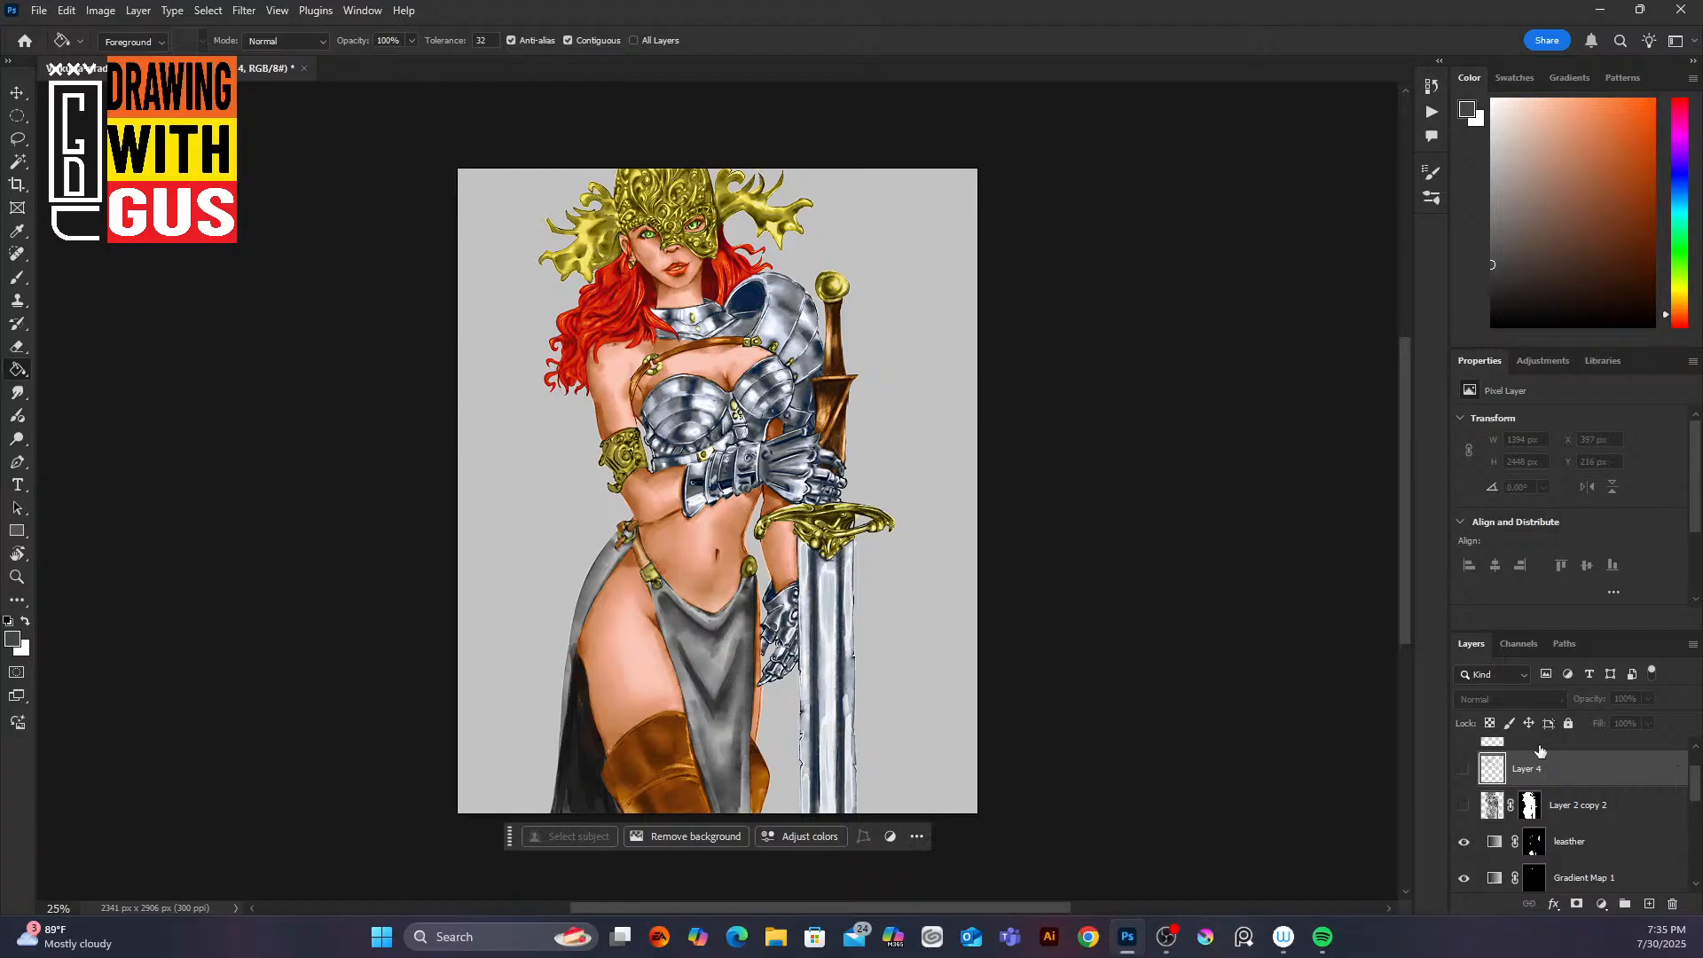
left_click(1465, 809)
left_click(1464, 811)
left_click(1463, 809)
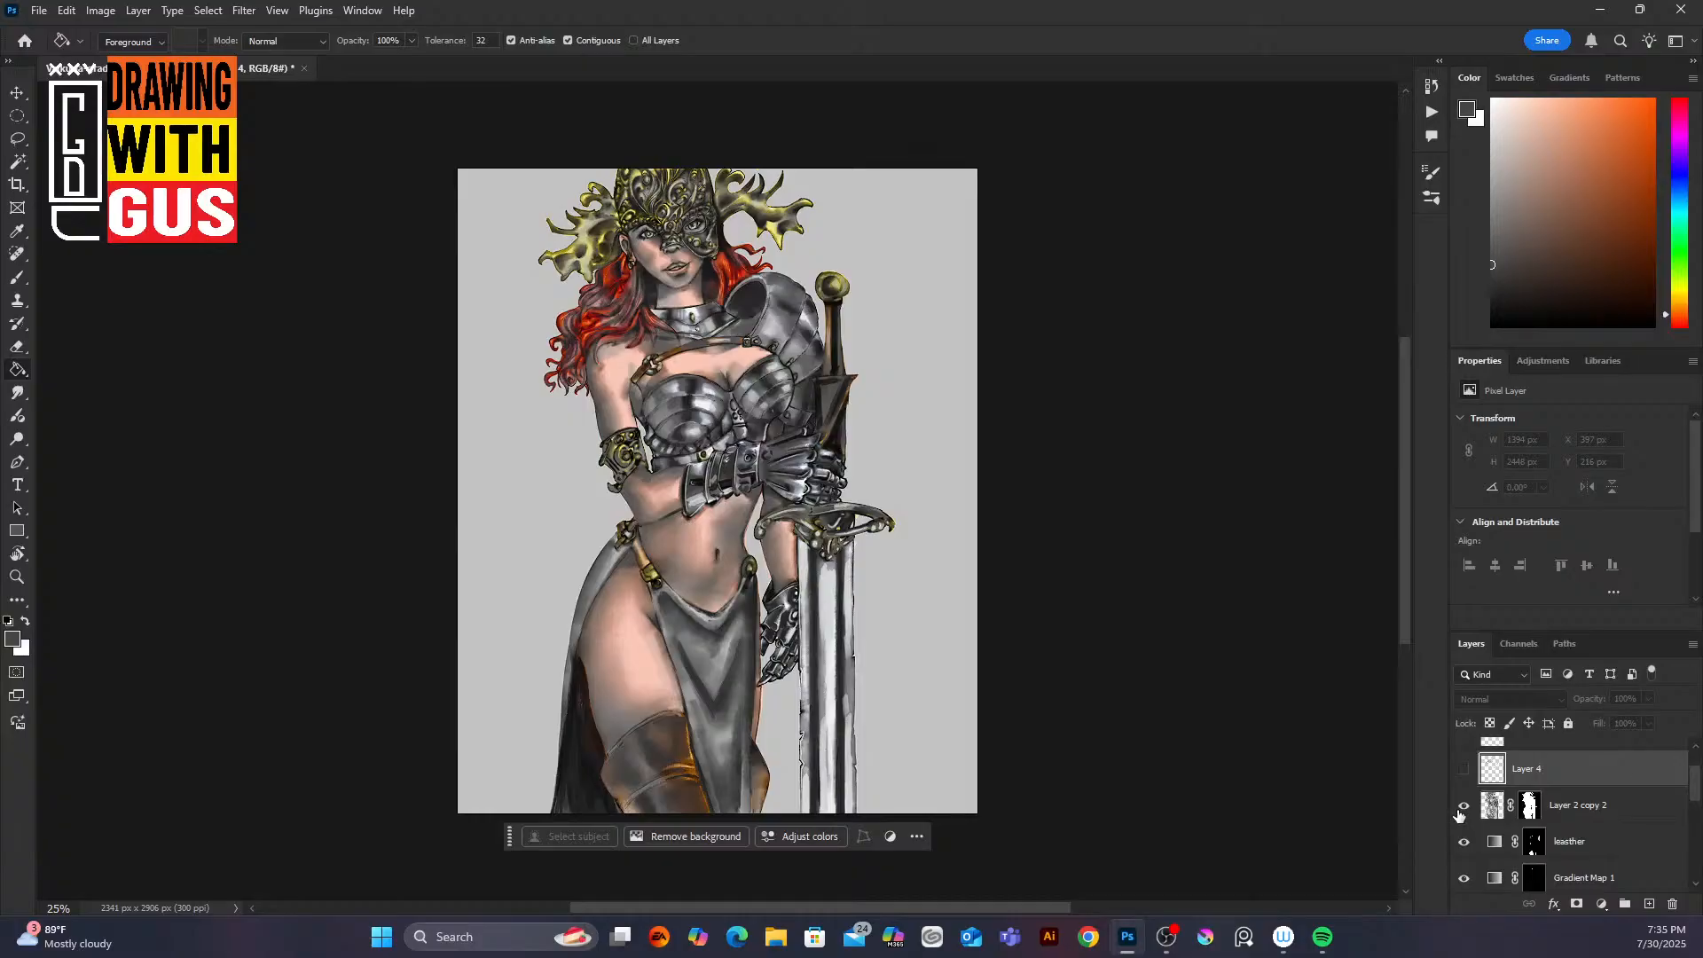
left_click(1463, 807)
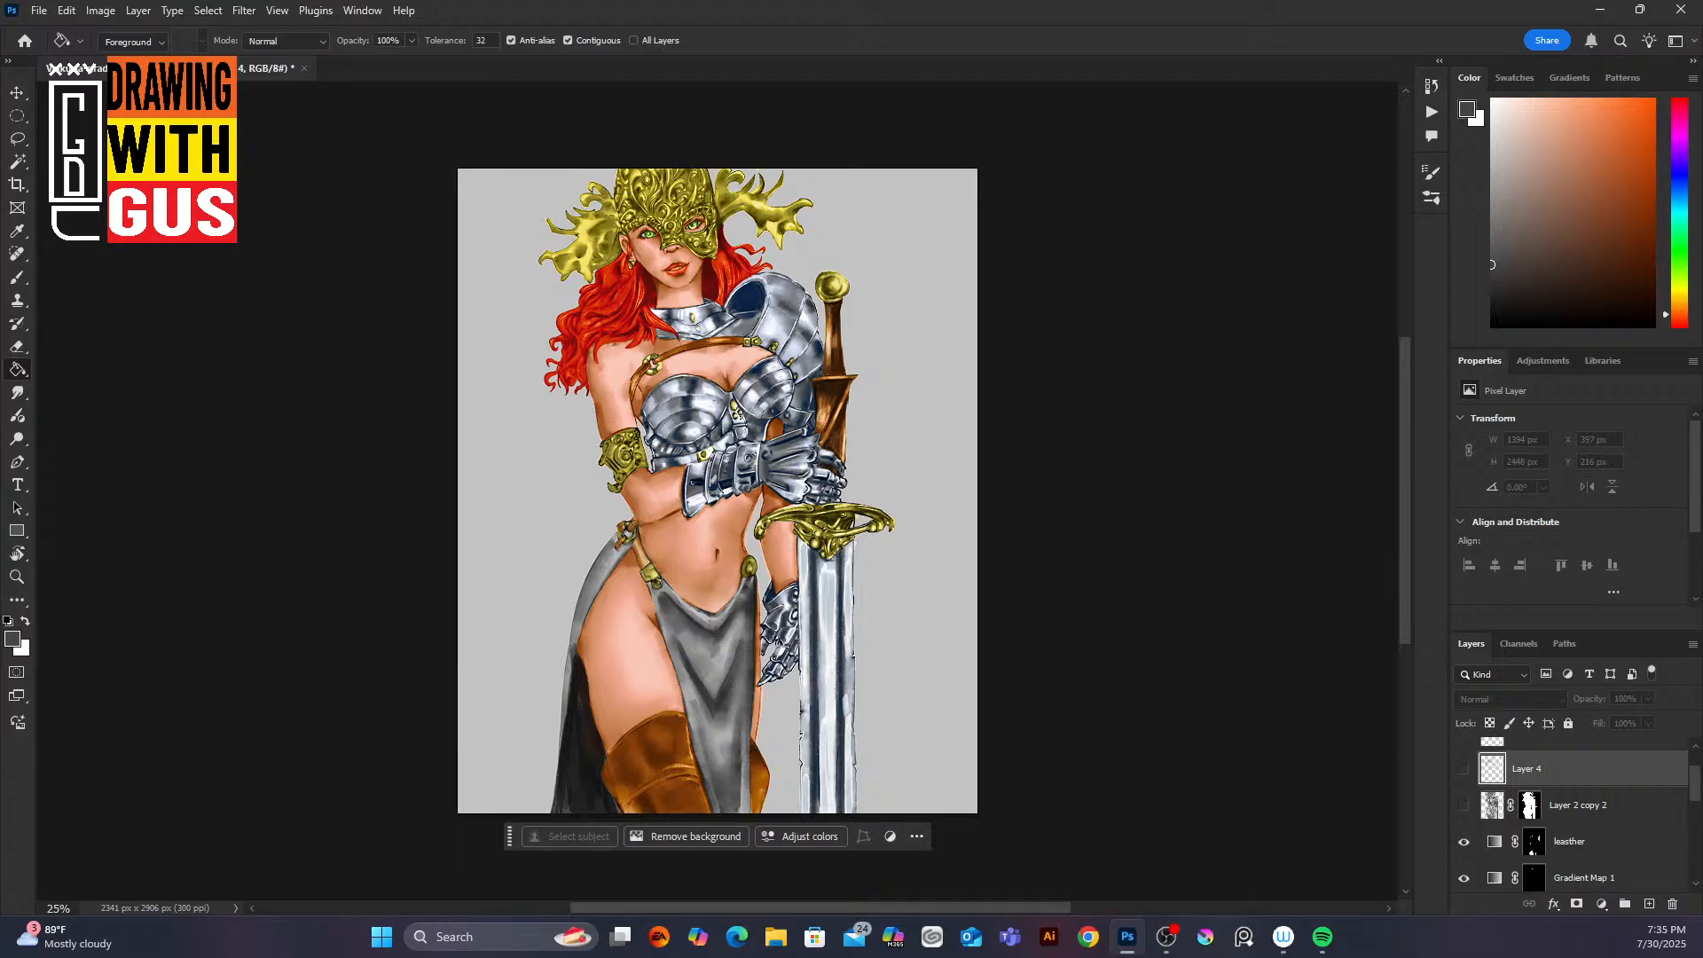
Step: Open the recent file witcha.psd
key("alt+Tab")
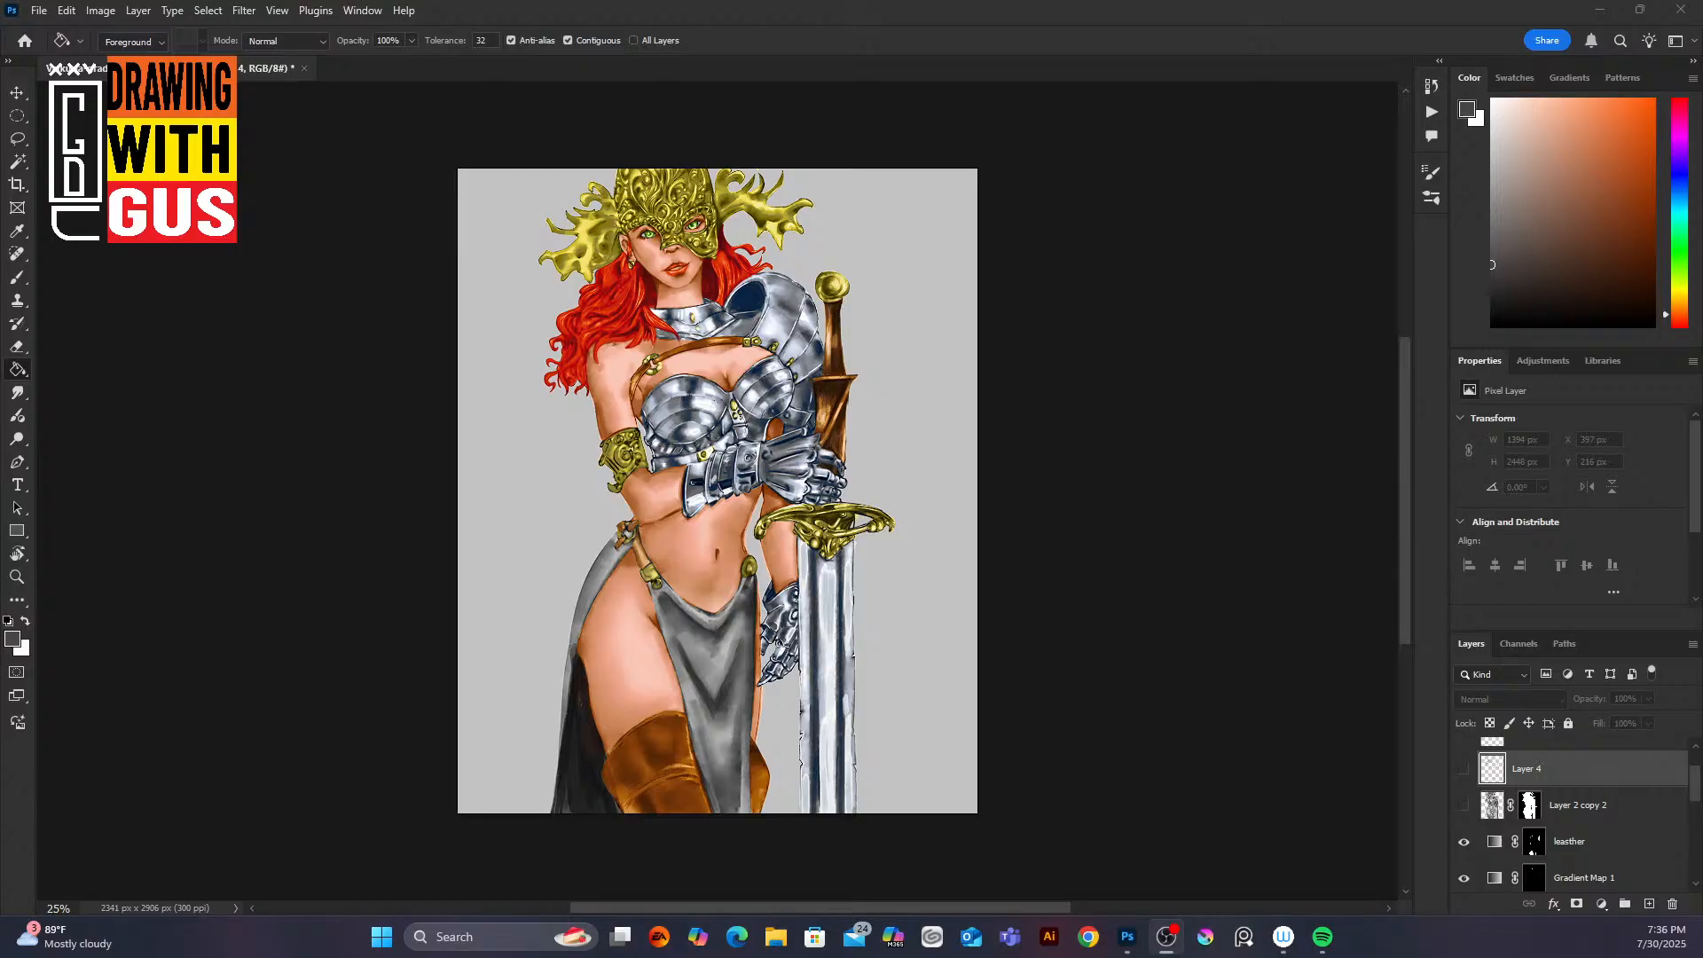
left_click(27, 38)
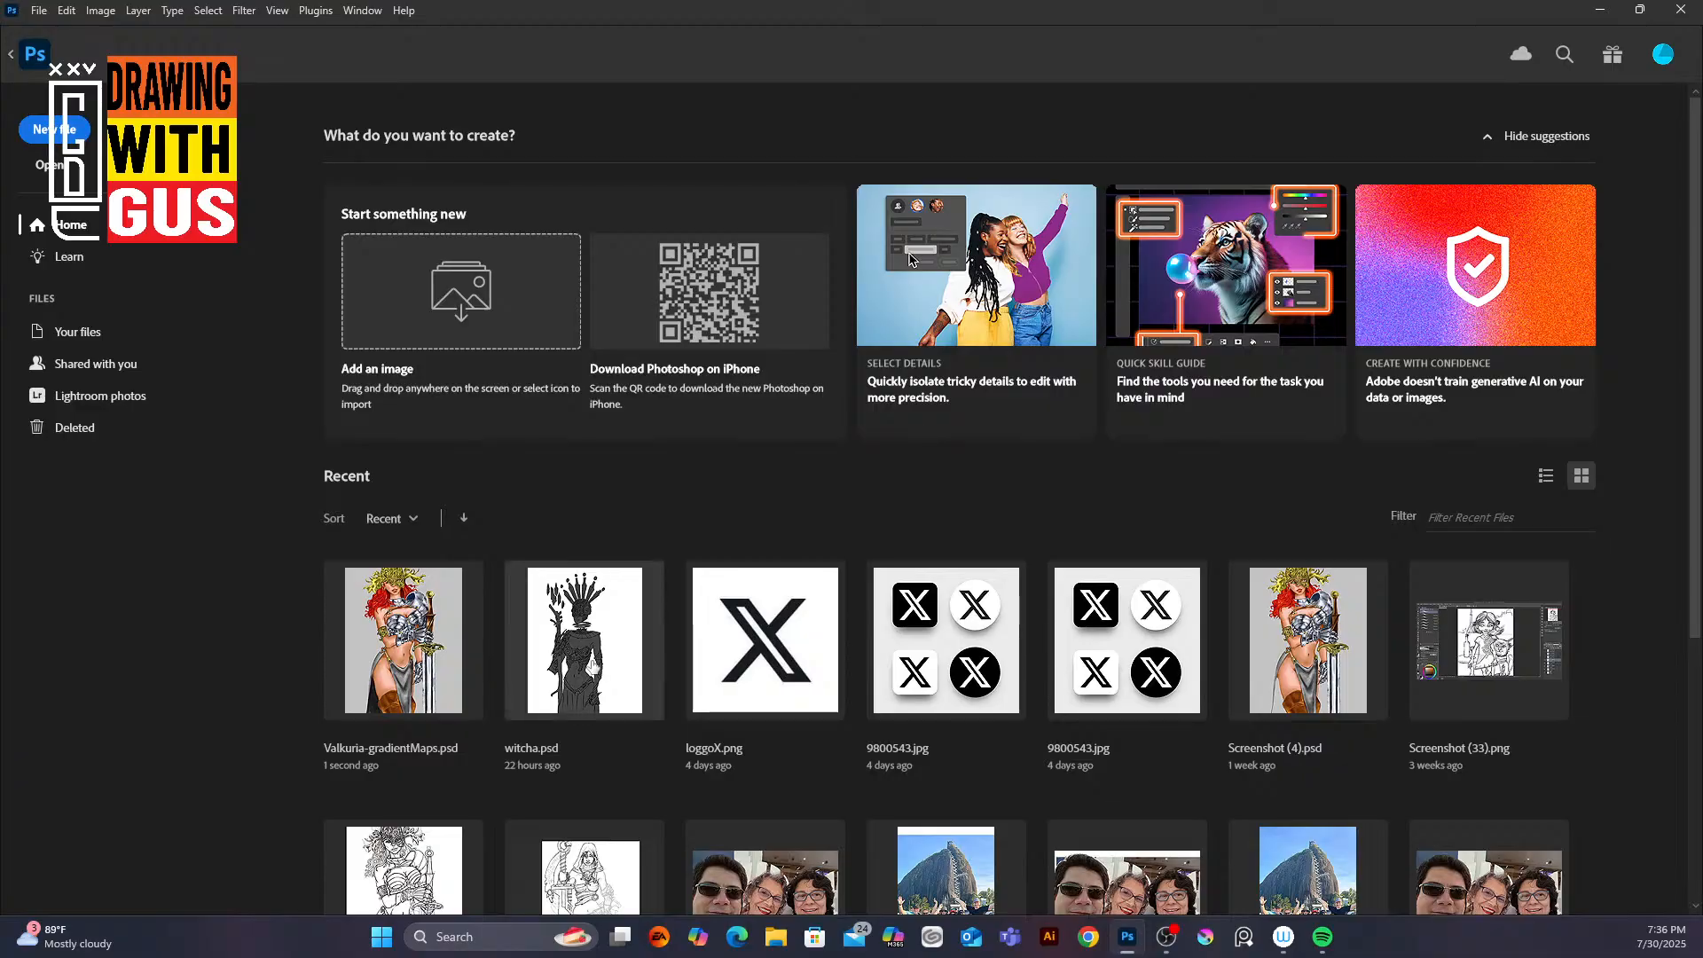
left_click(584, 641)
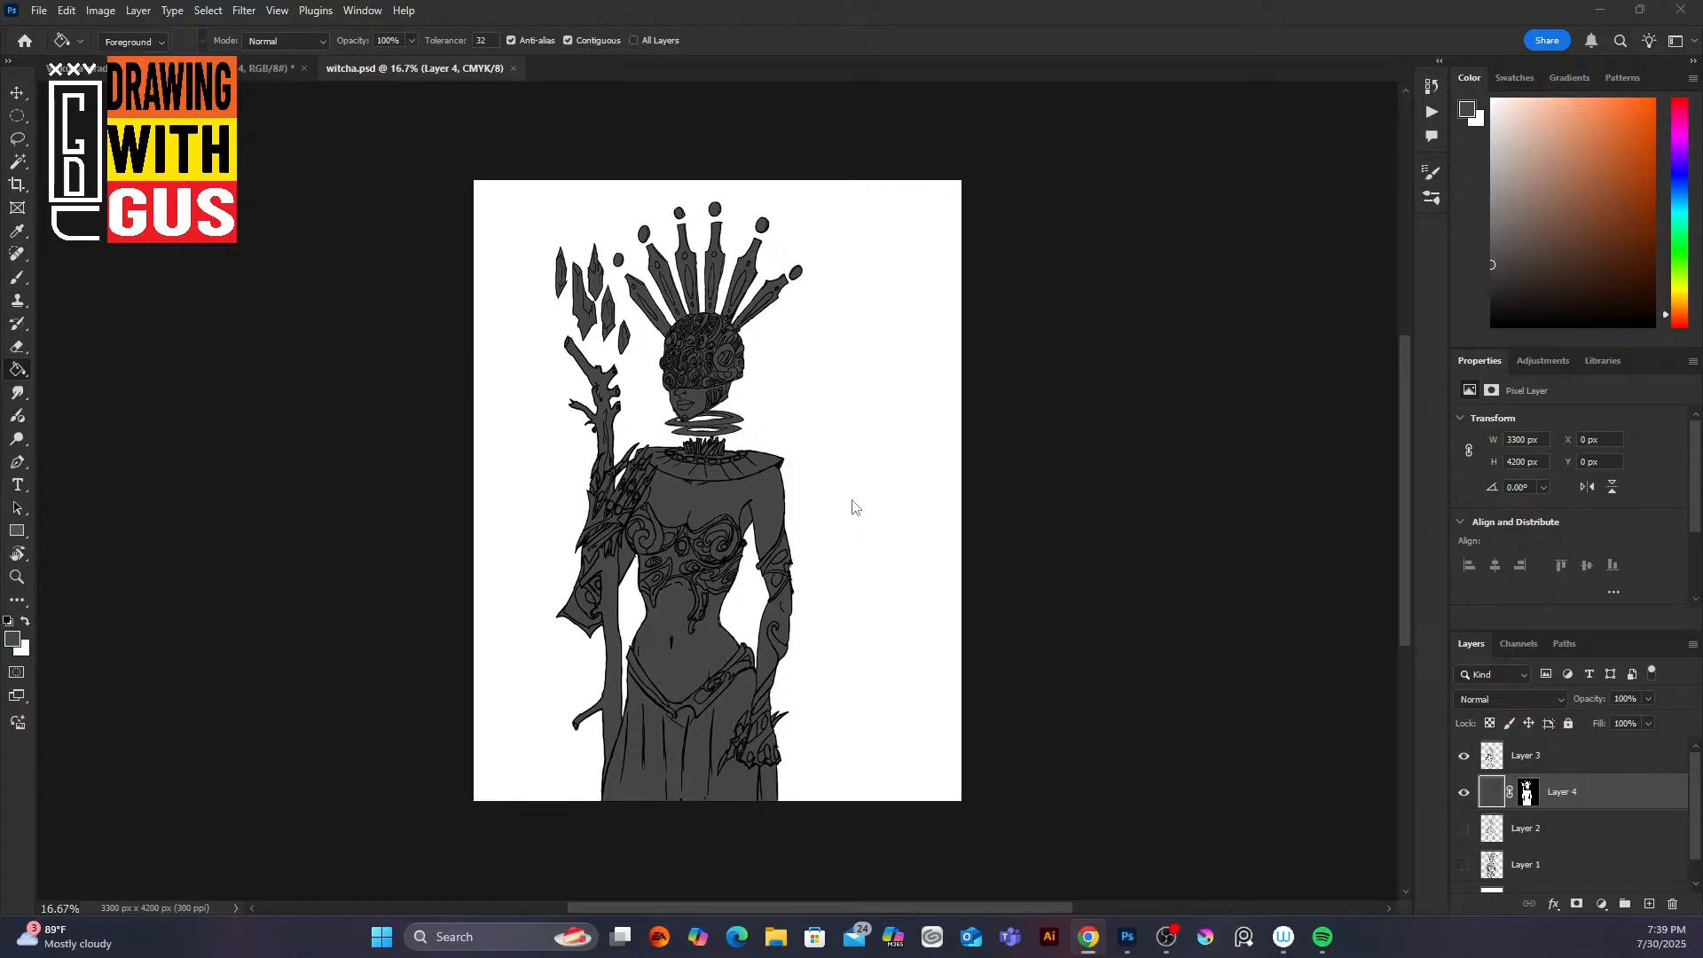
Step: Choose the Brush tool with the Deharme-oil-october-2017 preset from the Paint brush group
scroll(855, 507, "down", 2)
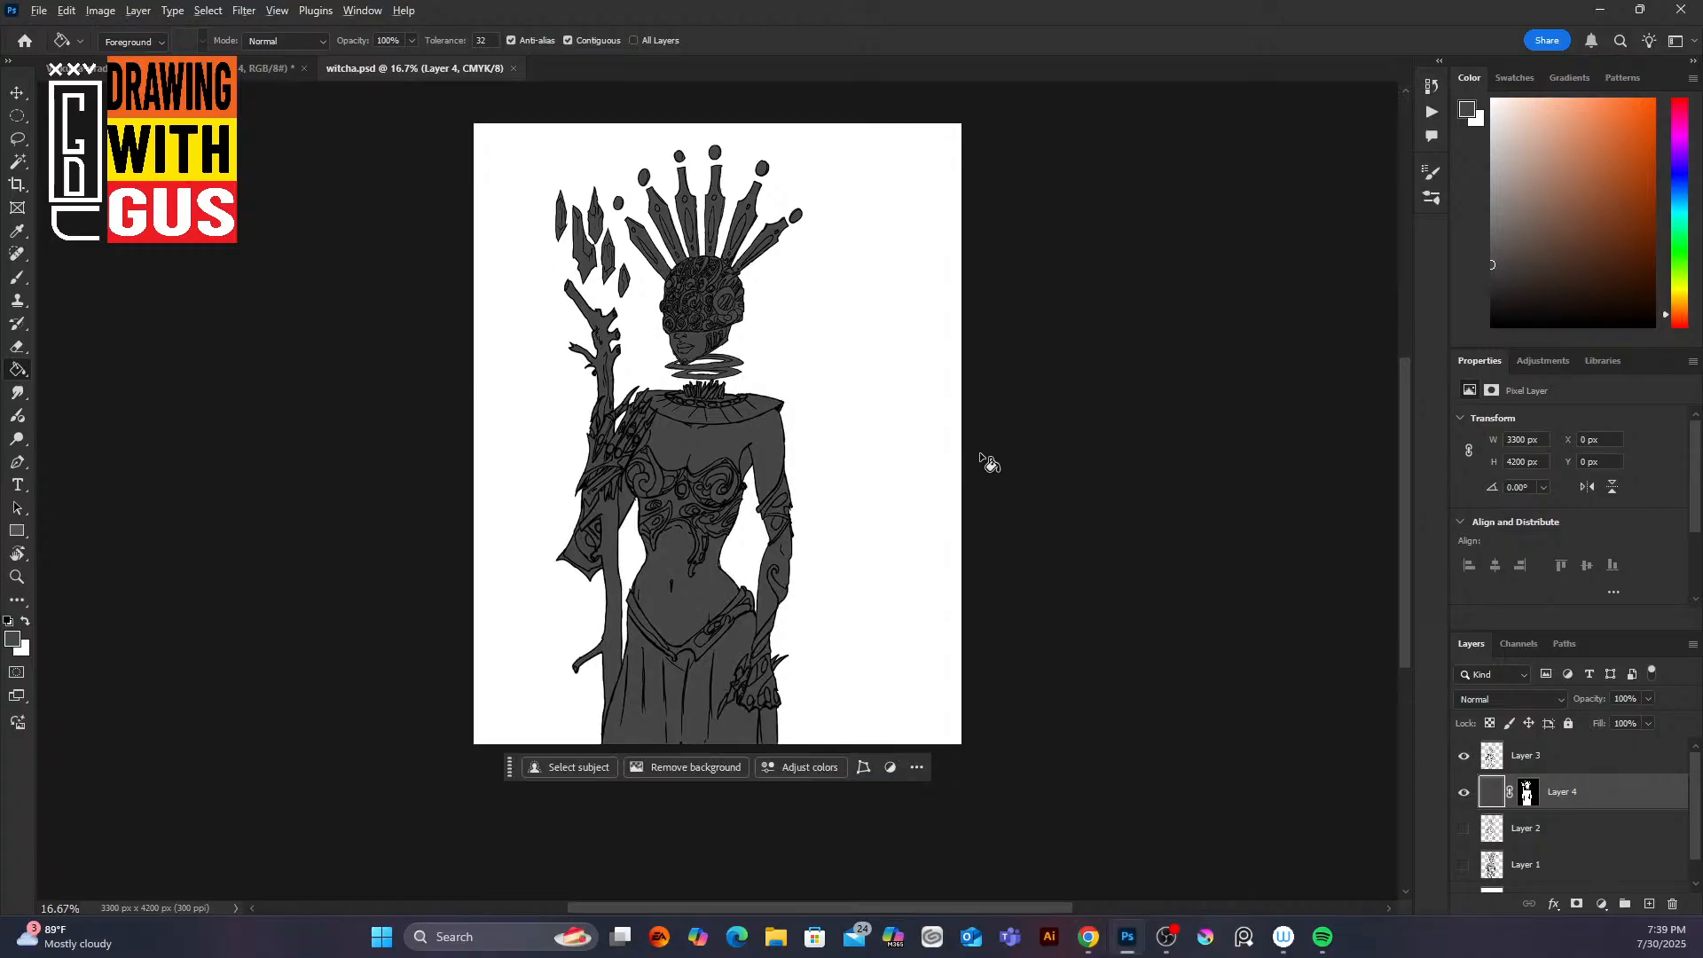
scroll(984, 460, "up", 5)
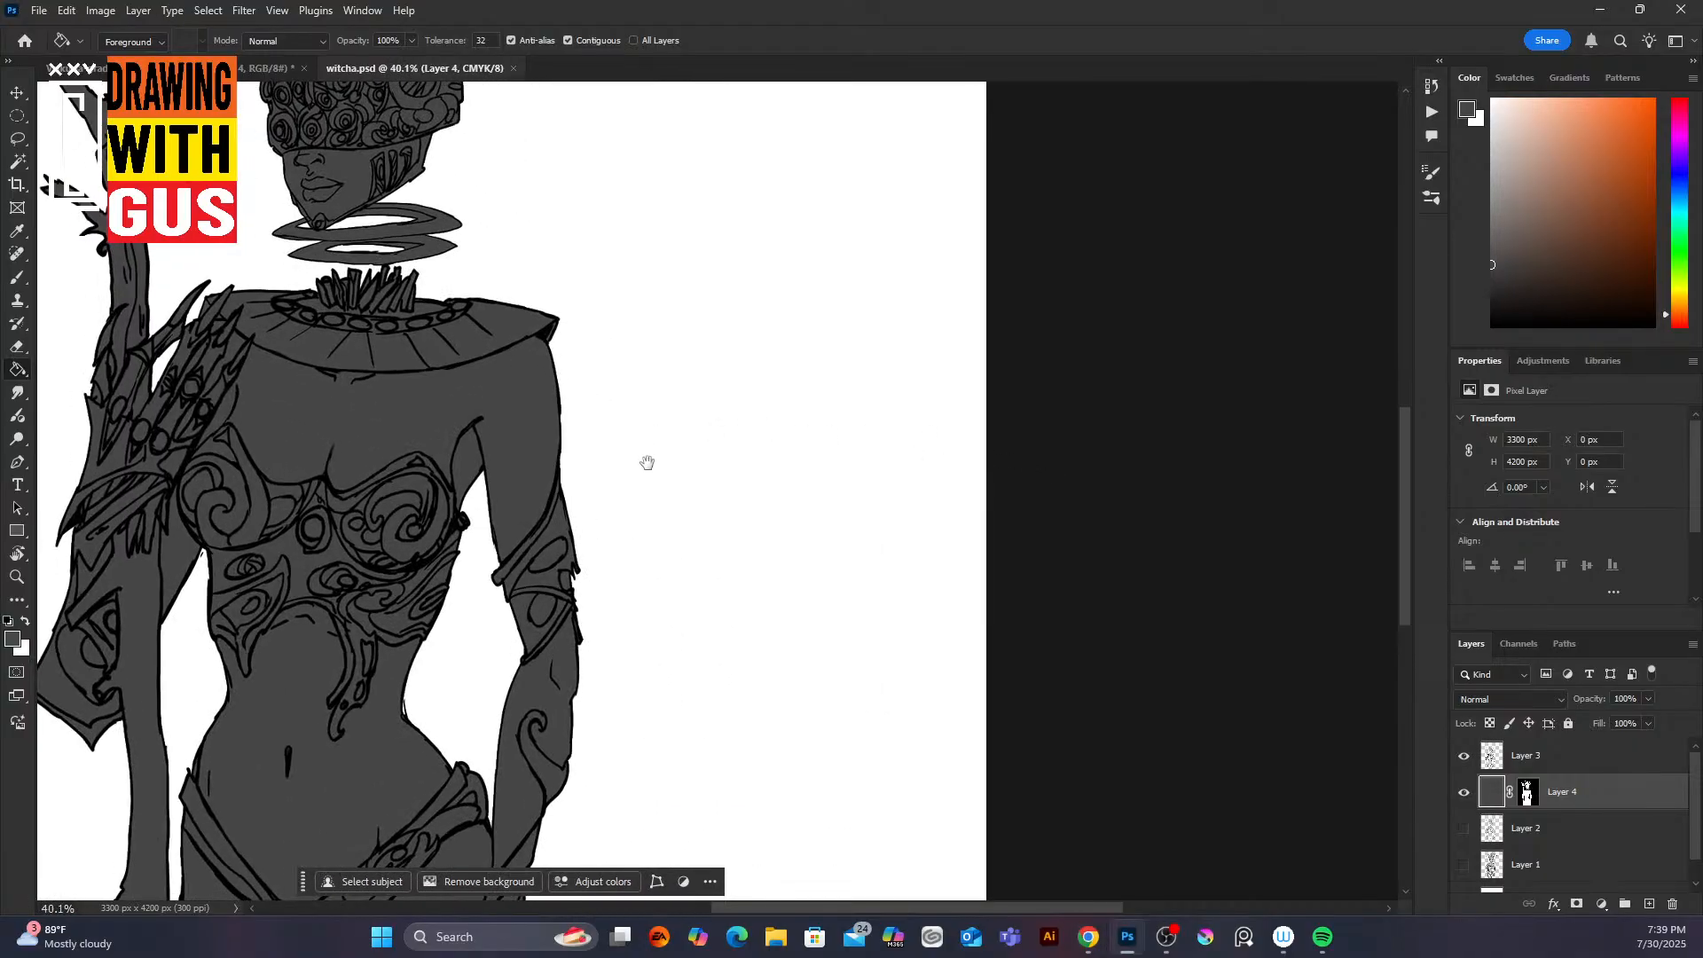
left_click_drag(648, 462, 985, 430)
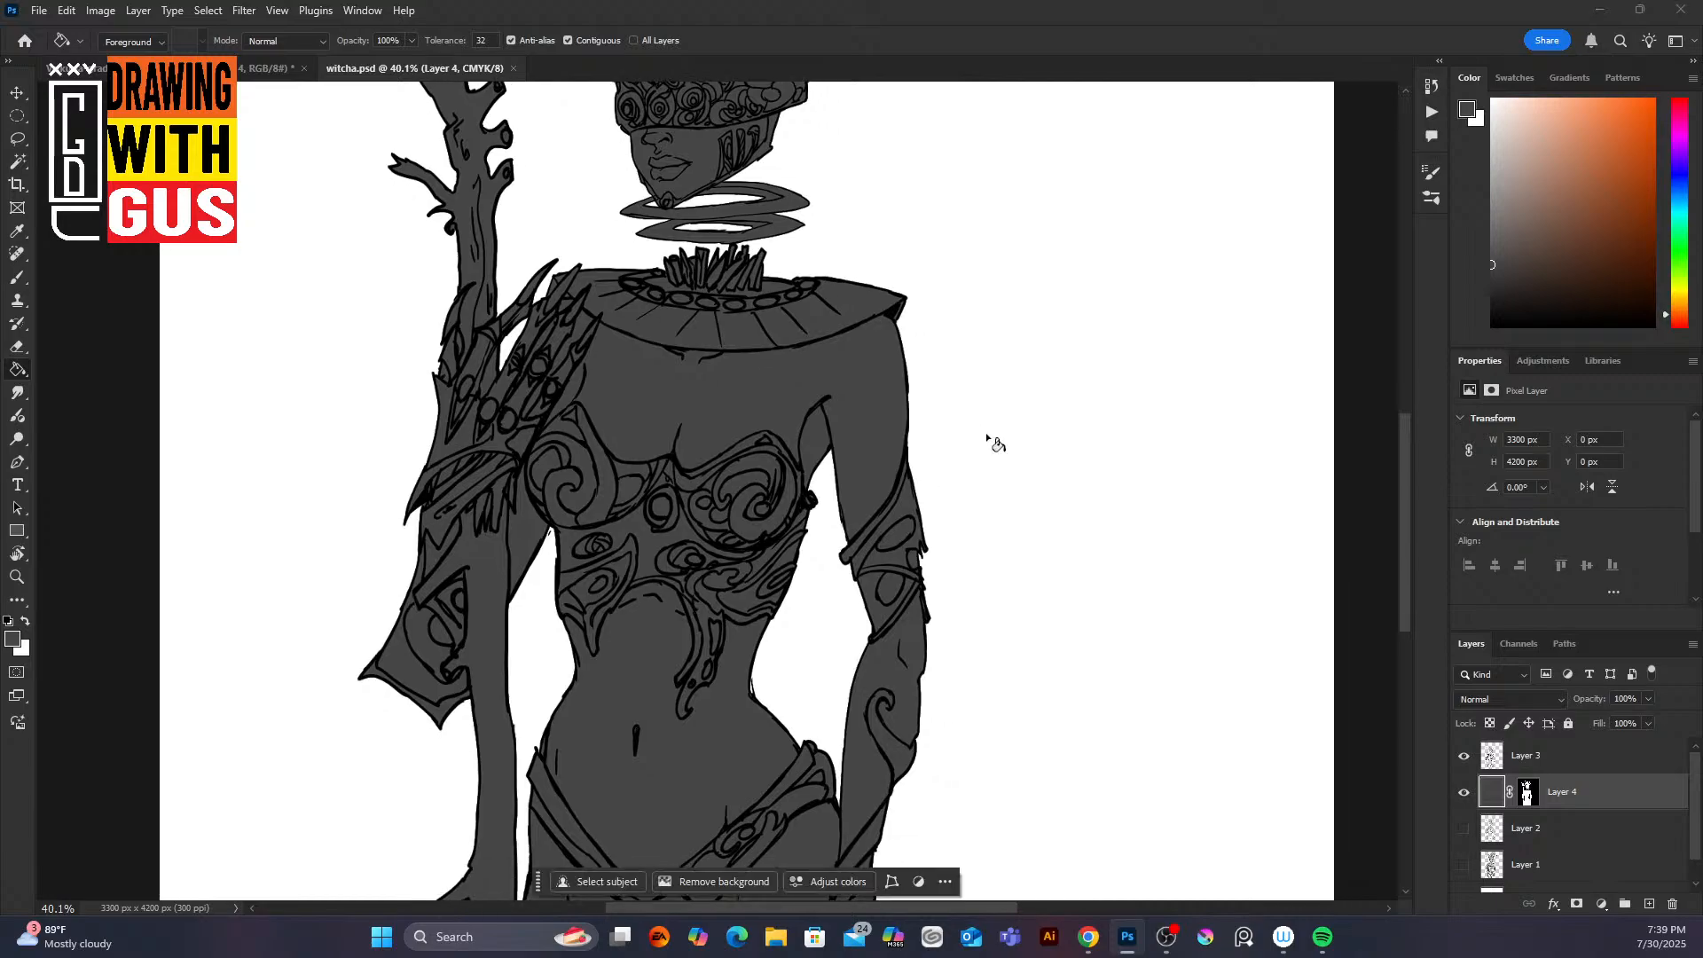
left_click(17, 277)
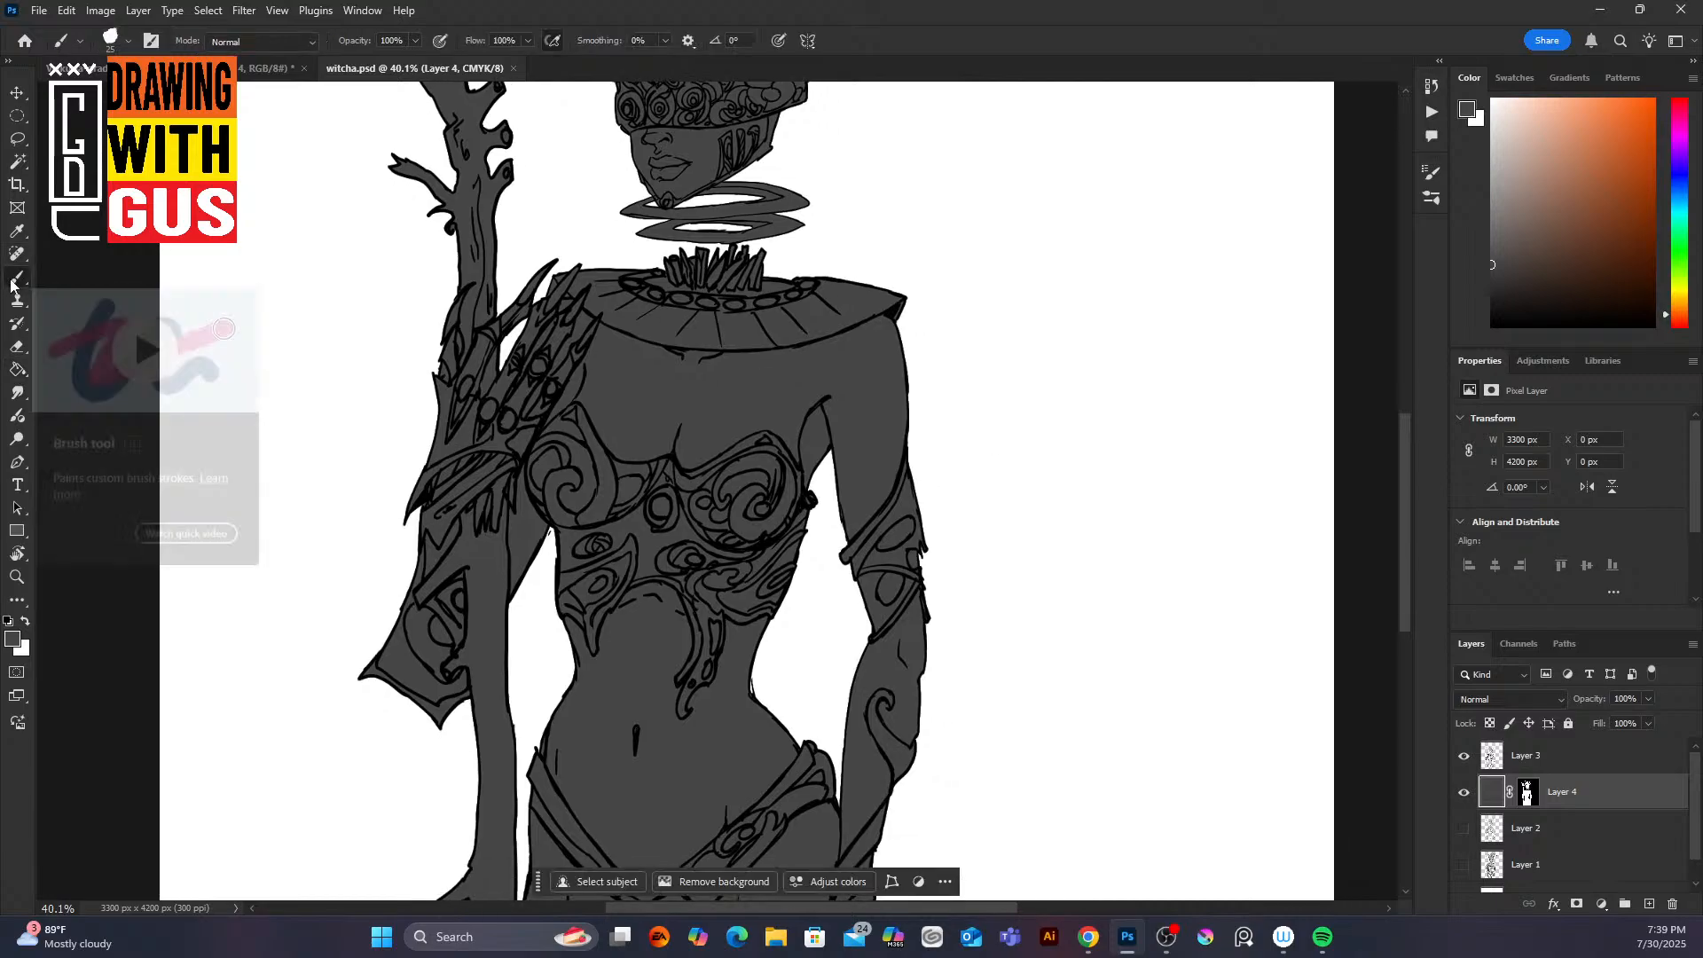
left_click(128, 41)
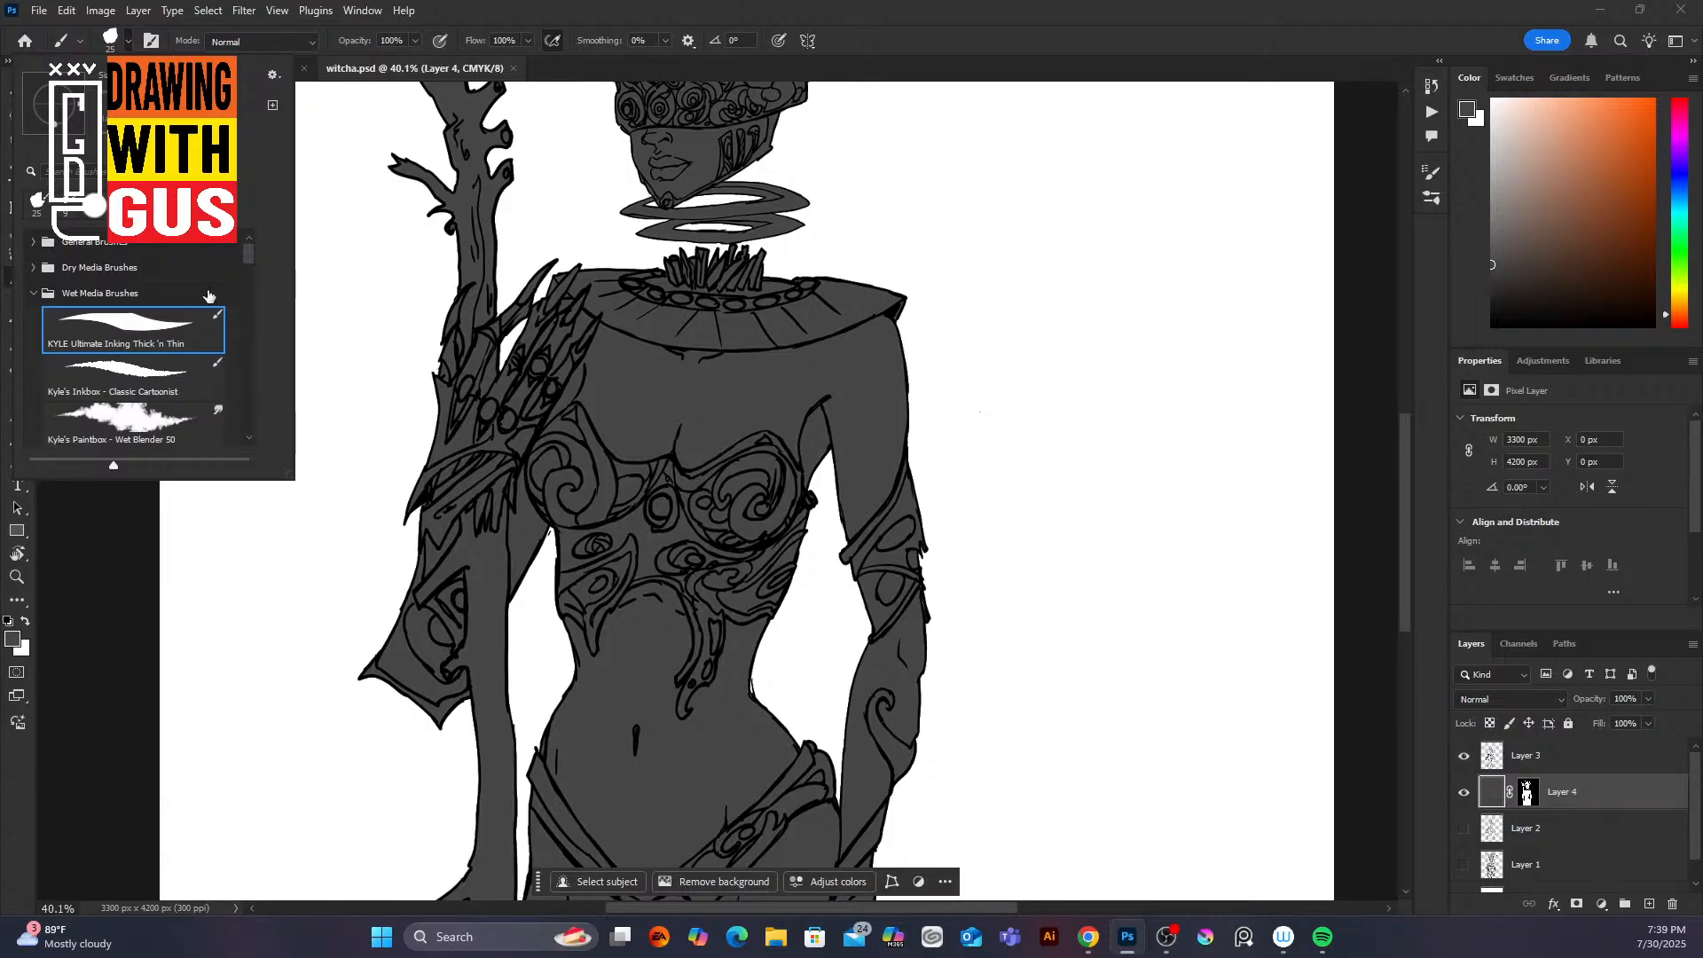
left_click(32, 293)
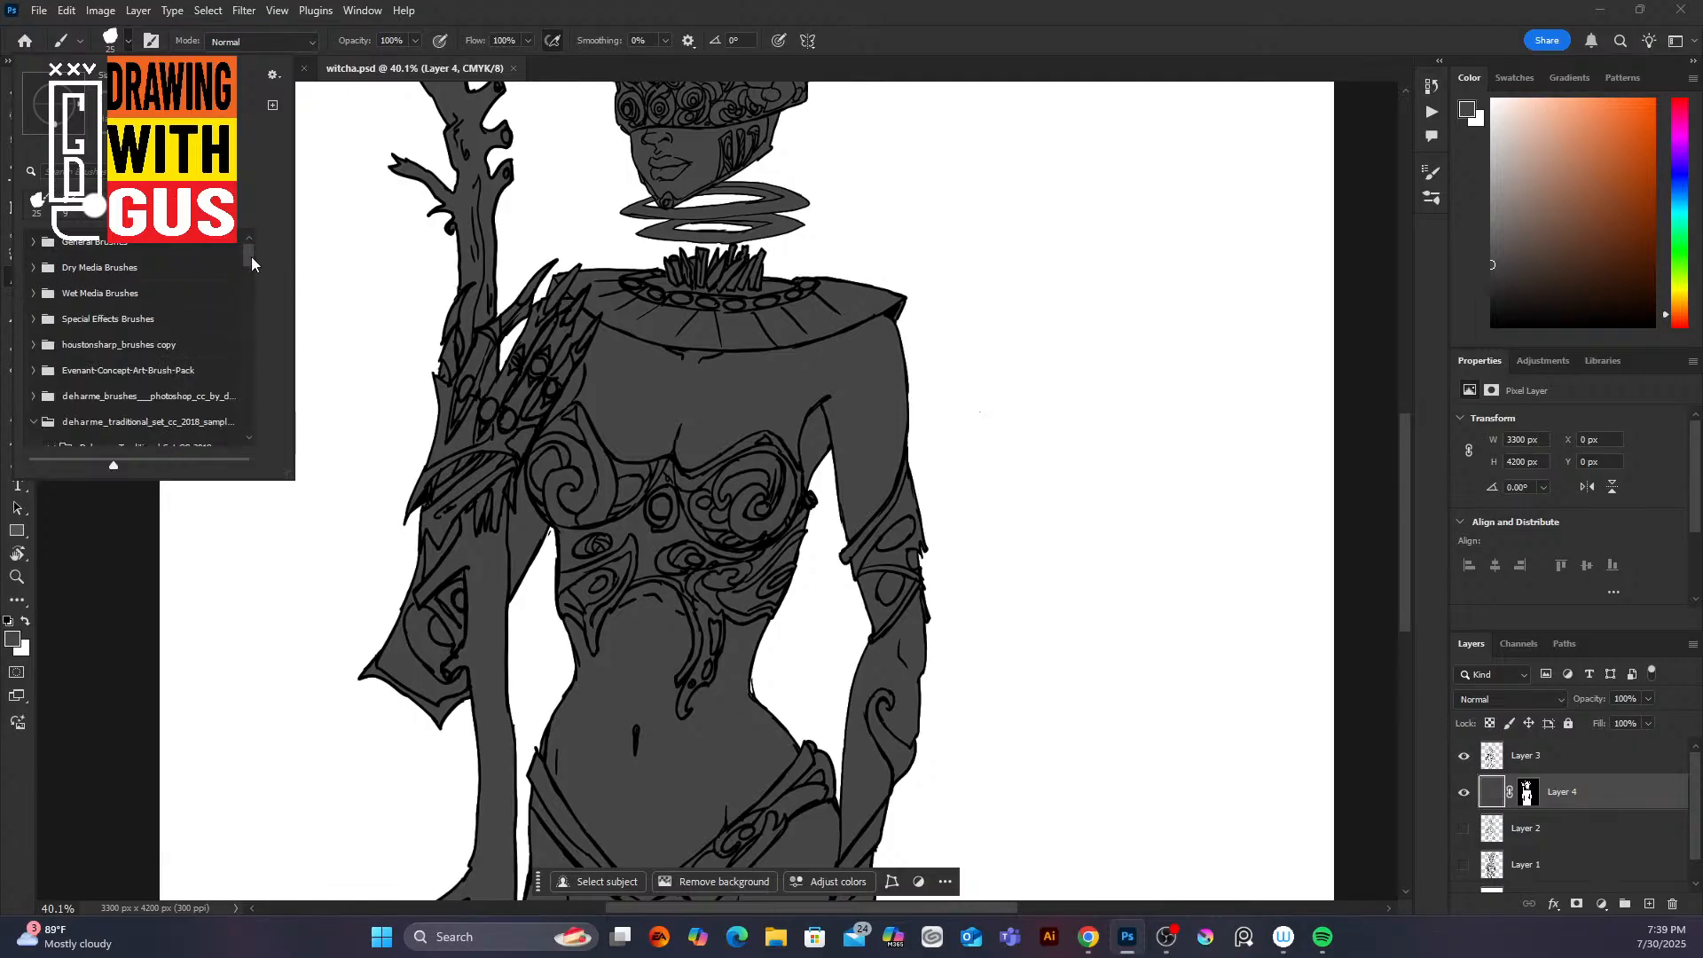
left_click_drag(247, 253, 248, 289)
left_click(155, 306)
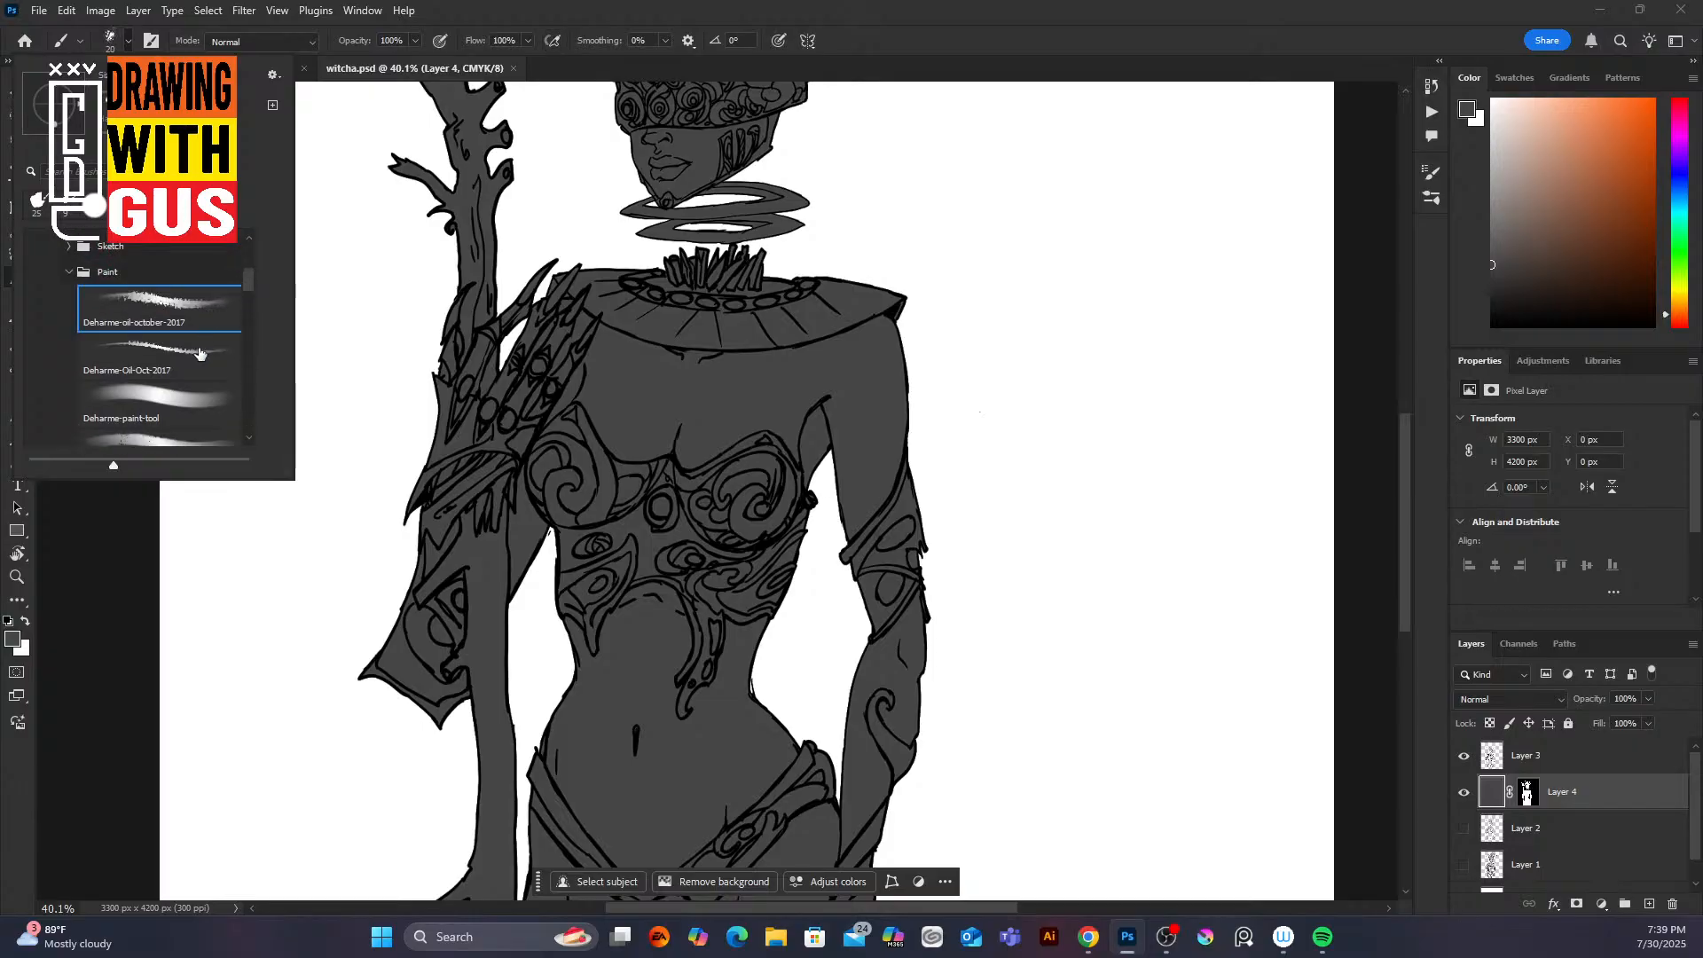
Step: Adjust the brush size to about 80 px over the figure's chest
left_click(637, 414)
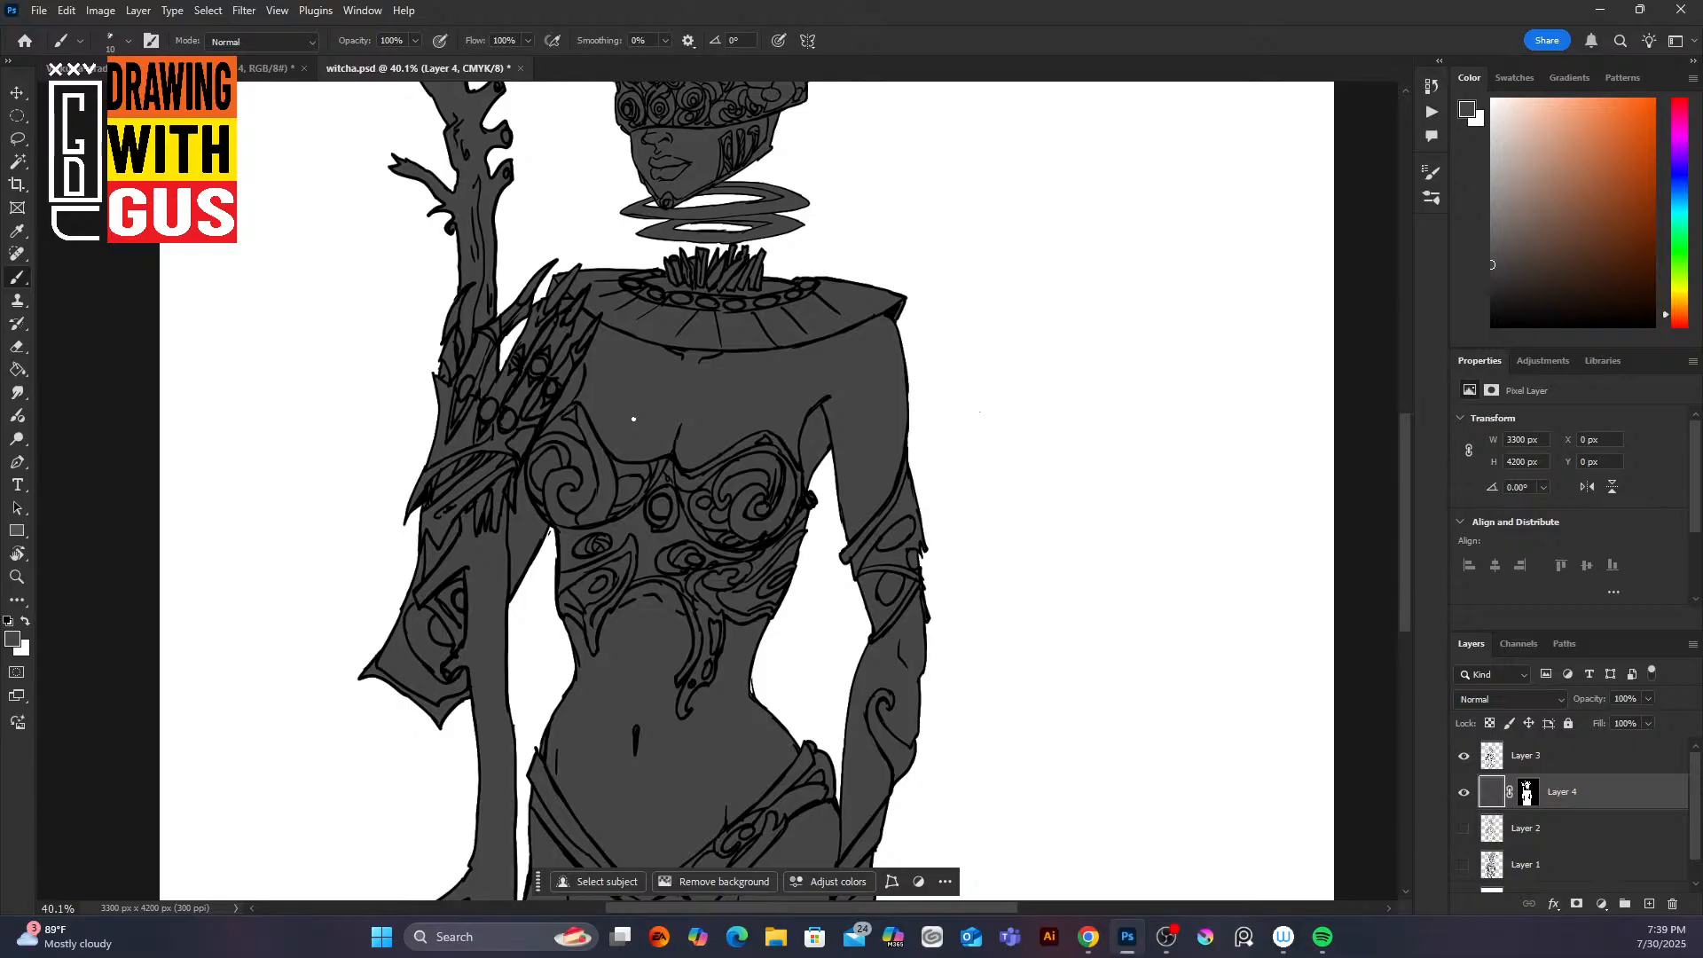
key("bracketright")
key("bracketright")
key("bracketright")
key("bracketright")
key("bracketright")
key("bracketright")
key("bracketright")
key("bracketright")
key("bracketright")
key("bracketright")
key("bracketright")
key("bracketright")
key("bracketleft")
key("bracketleft")
key("bracketleft")
key("bracketleft")
key("bracketleft")
key("bracketleft")
key("bracketright")
key("bracketright")
key("bracketright")
key("bracketright")
key("bracketright")
key("bracketright")
key("bracketright")
key("bracketright")
key("bracketright")
key("bracketright")
key("bracketright")
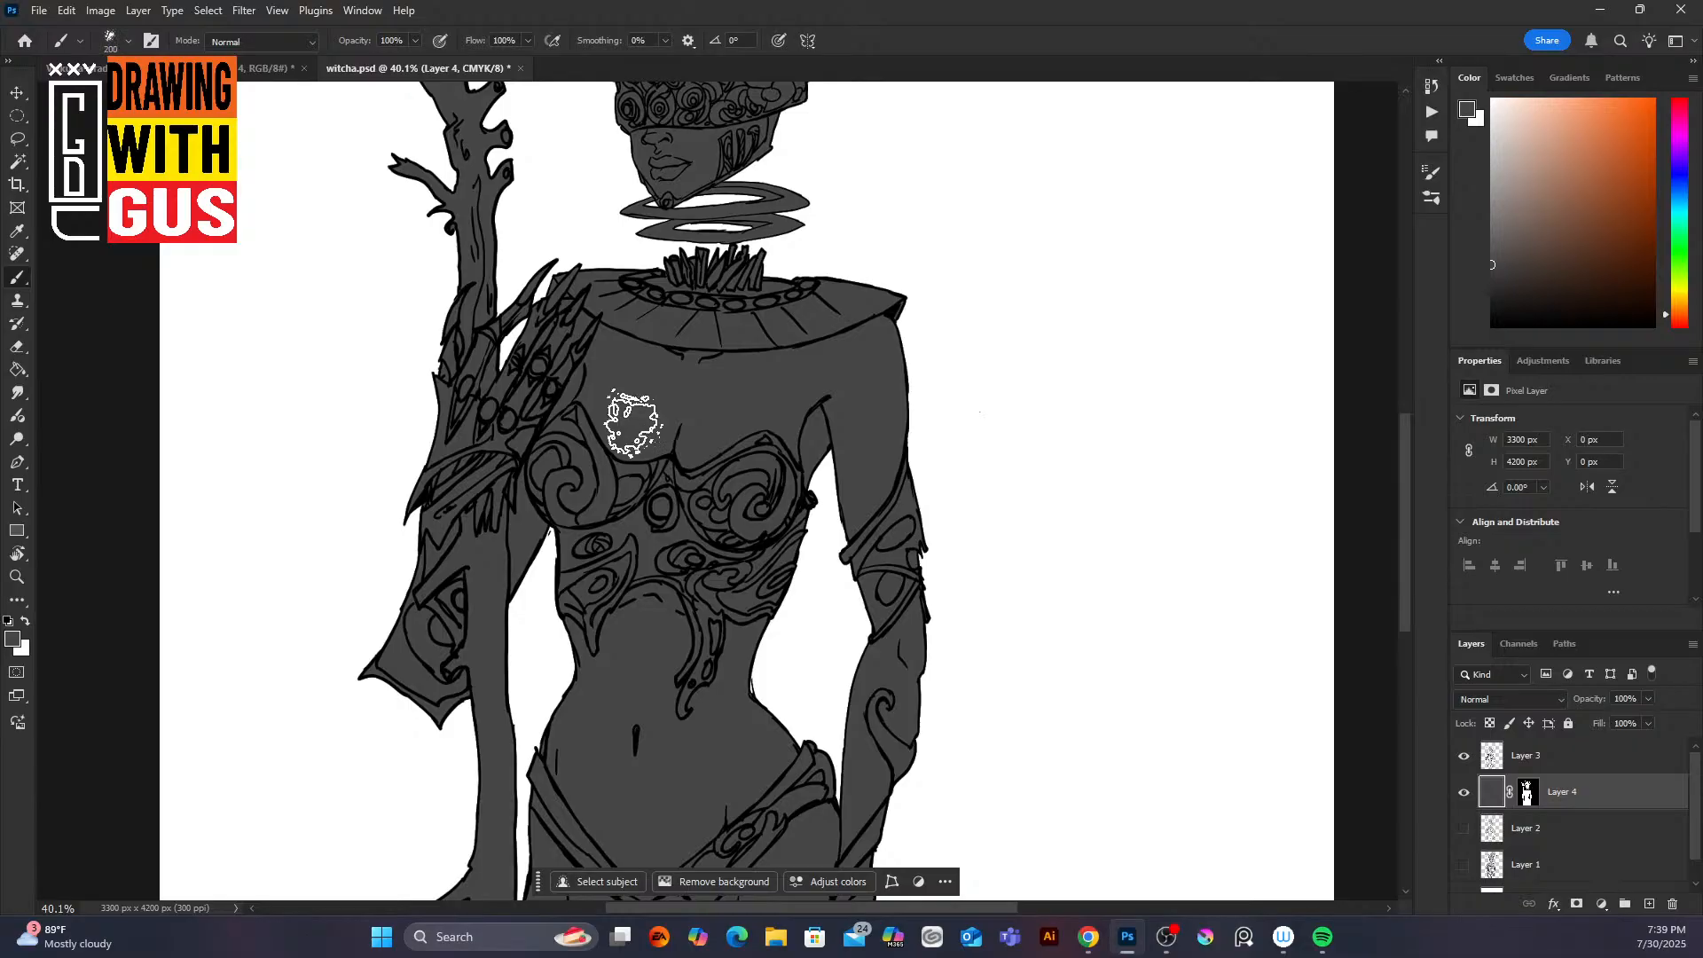
key("bracketleft")
key("bracketleft")
key("bracketleft")
key("bracketleft")
key("bracketleft")
key("bracketleft")
key("bracketleft")
key("bracketleft")
key("bracketright")
key("bracketright")
key("bracketright")
key("bracketright")
key("bracketleft")
key("bracketleft")
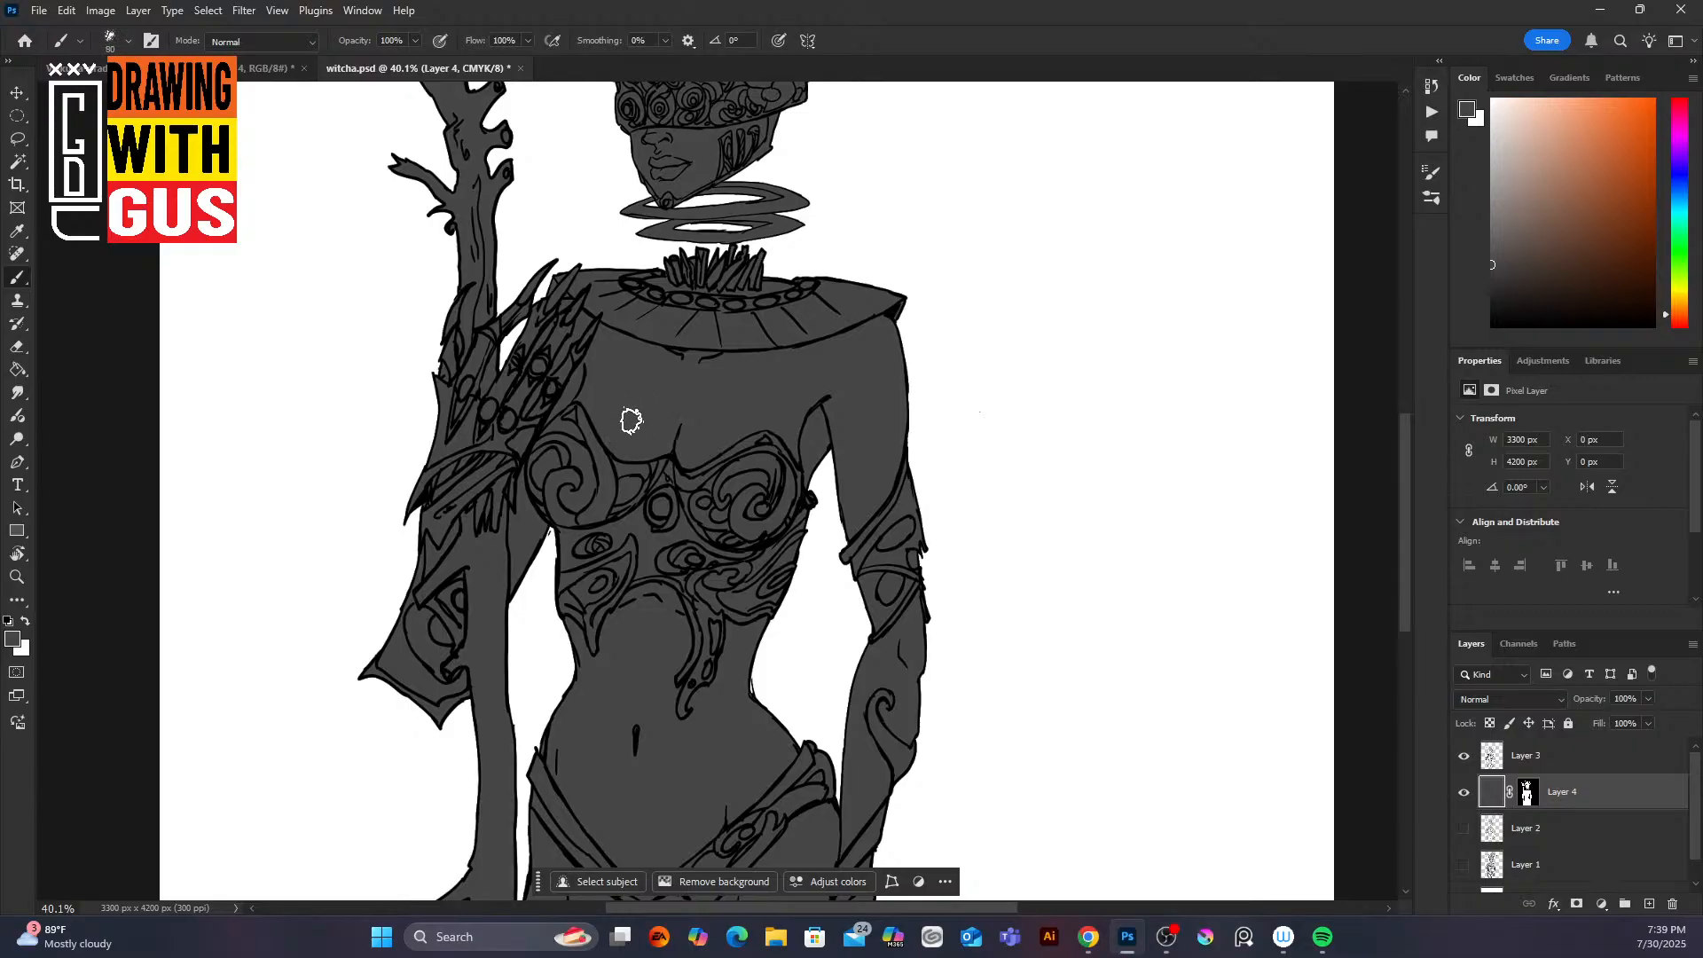
Step: Try painting a slightly lighter gray tone on the staff side of the figure's chest on Layer 4
left_click(1493, 229)
left_click_drag(1493, 229, 1489, 270)
left_click(1492, 236)
mouse_move(619, 413)
left_mouse_down()
mouse_move(651, 445)
mouse_move(674, 407)
mouse_move(609, 428)
mouse_move(617, 410)
mouse_move(613, 424)
mouse_move(590, 401)
mouse_move(622, 394)
mouse_move(652, 428)
mouse_move(657, 402)
mouse_move(661, 441)
mouse_move(668, 416)
mouse_move(644, 423)
mouse_move(675, 407)
mouse_move(656, 442)
left_mouse_up()
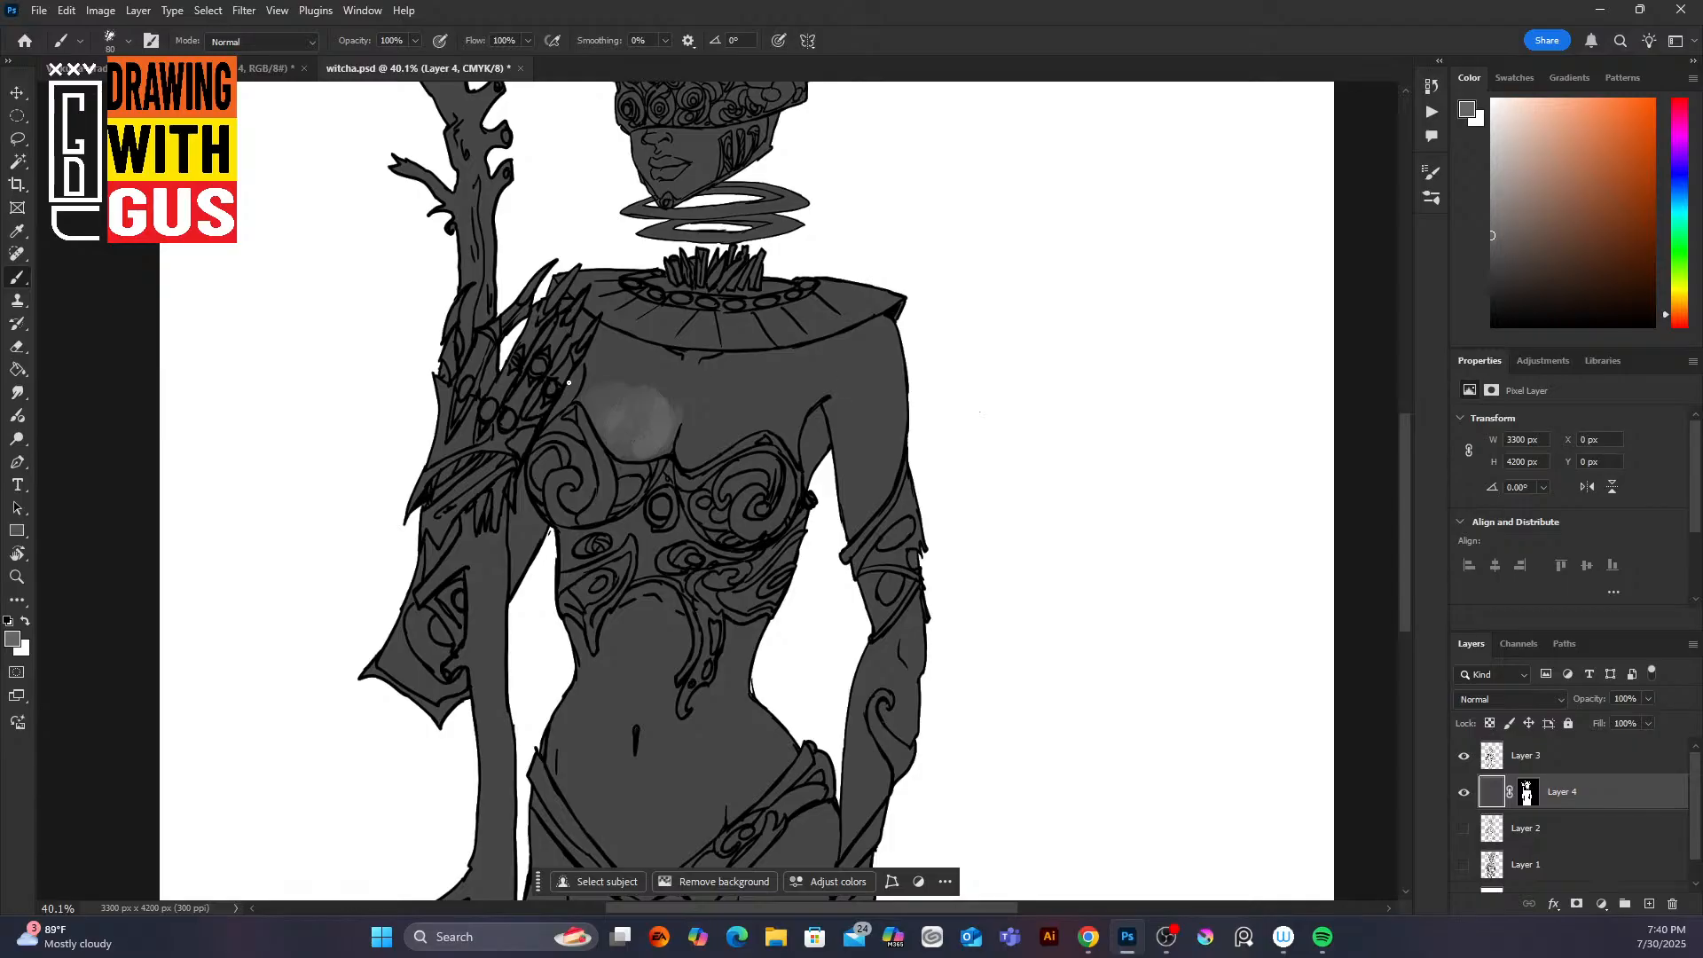
Step: Undo the test brush strokes on the chest
key("ctrl+z")
key("ctrl+z")
key("ctrl+z")
key("ctrl+z")
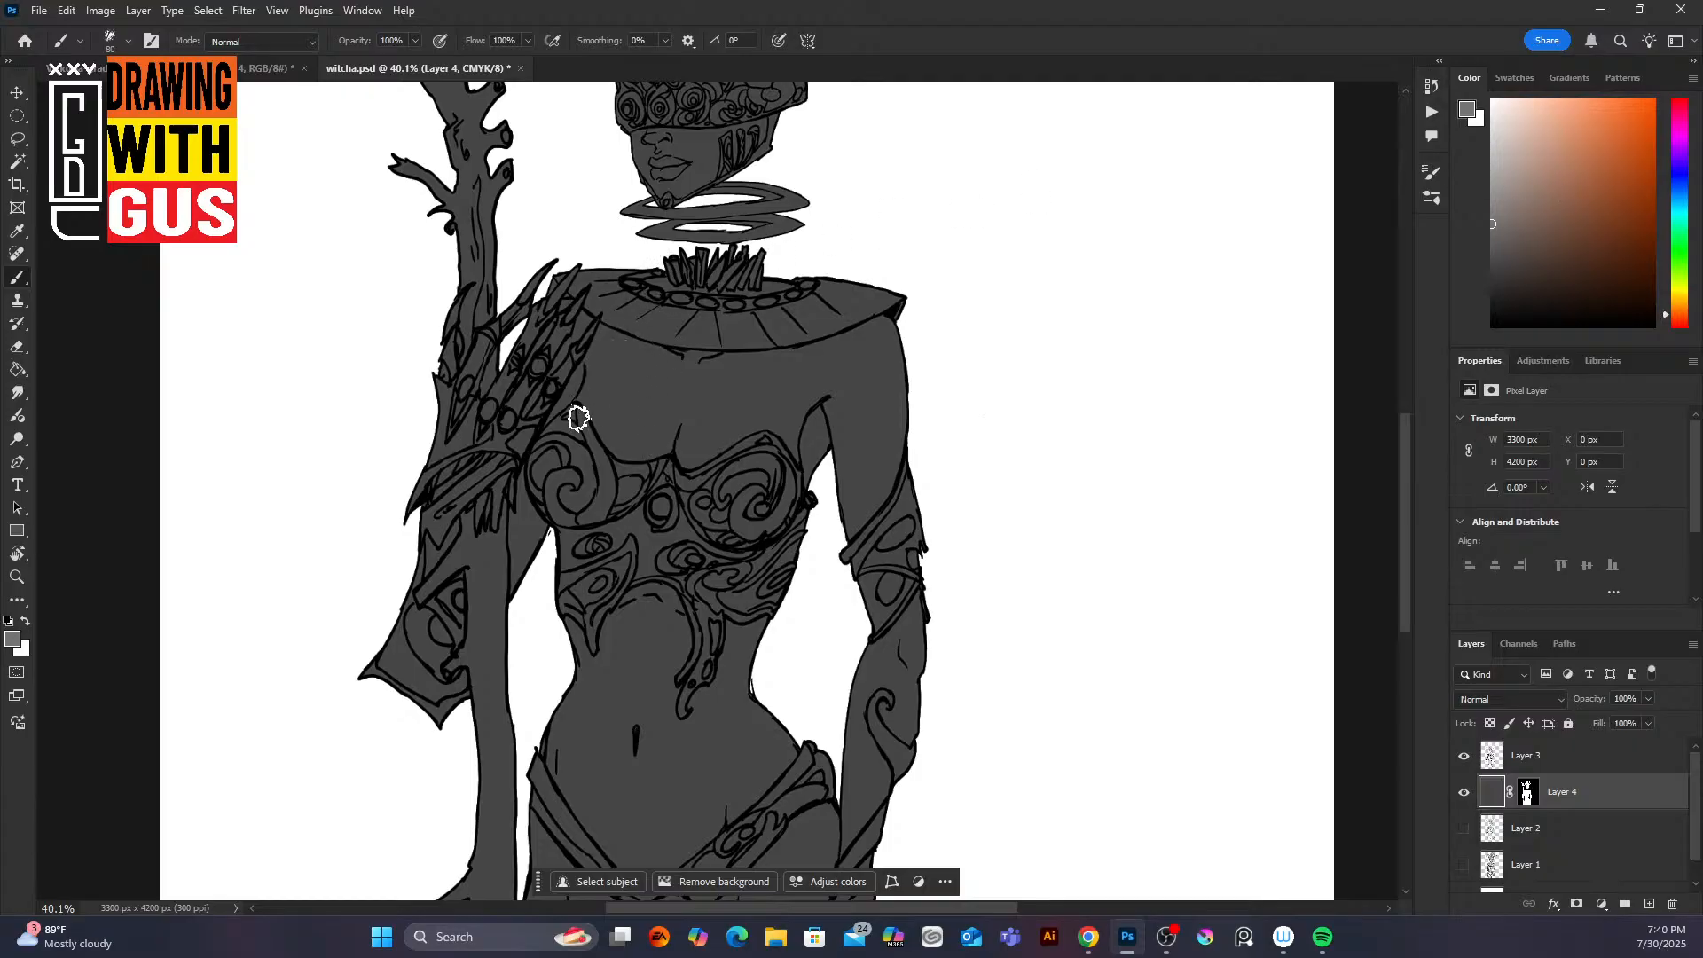
Step: Paint lighter gray tones above both sides of the bodice and along both upper arms on Layer 4
mouse_move(594, 395)
left_mouse_down()
mouse_move(615, 445)
mouse_move(642, 441)
mouse_move(653, 399)
mouse_move(663, 440)
mouse_move(641, 447)
mouse_move(612, 384)
left_mouse_up()
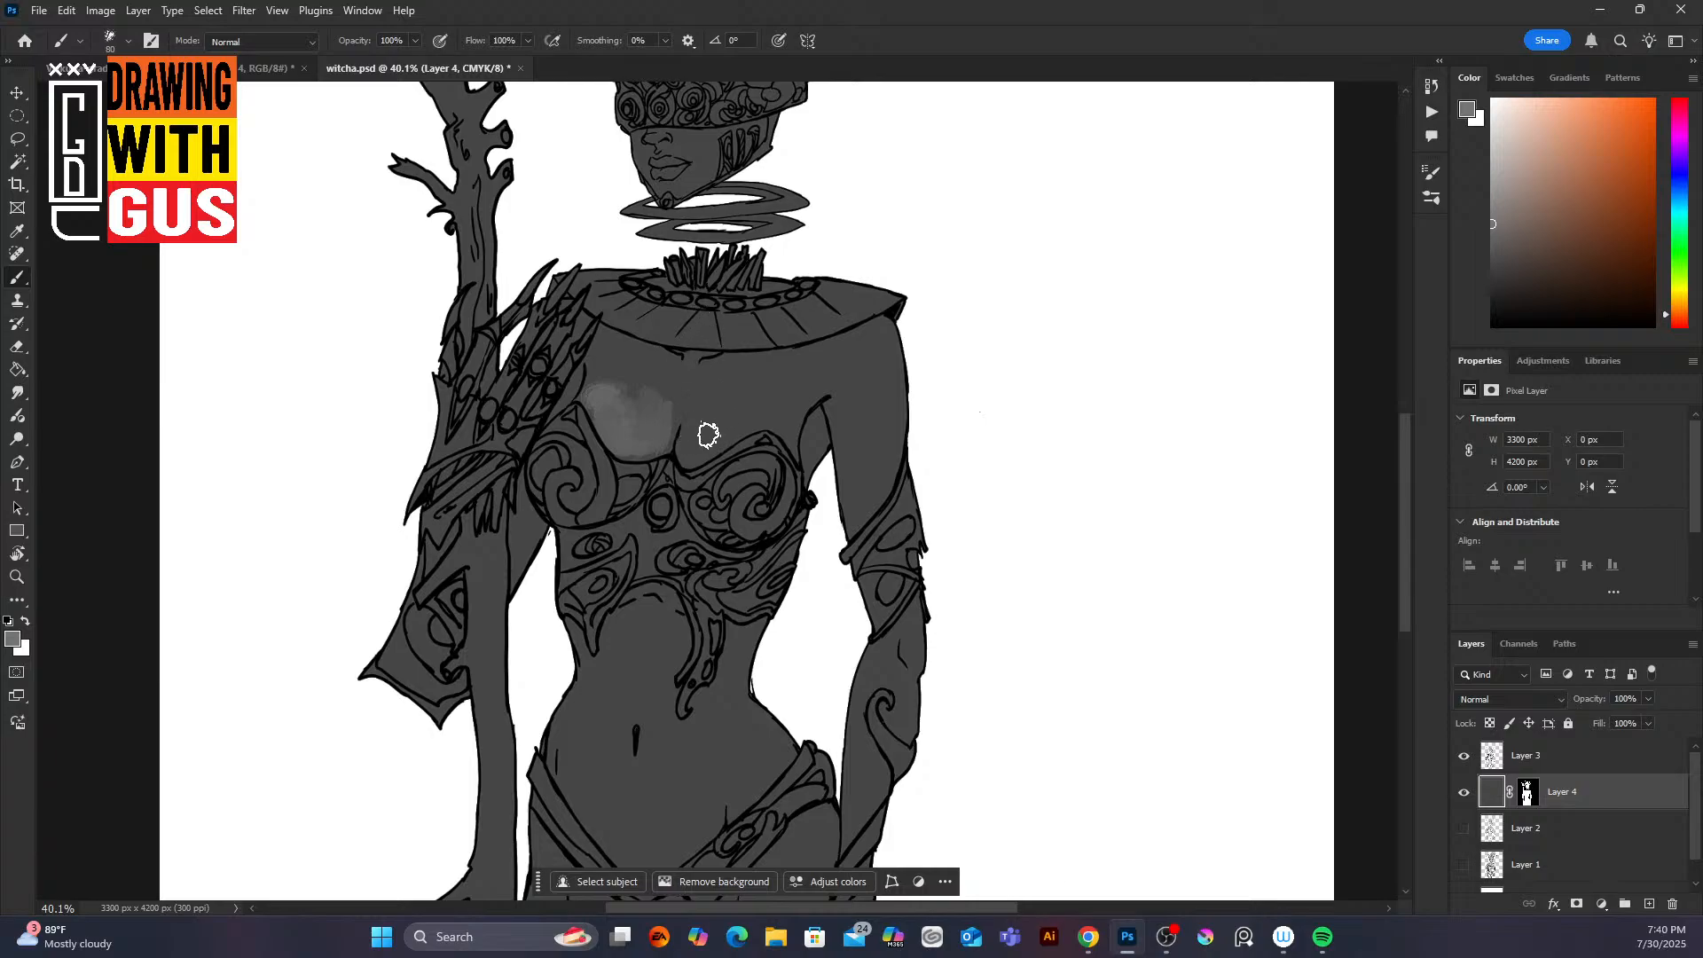
mouse_move(687, 455)
left_mouse_down()
mouse_move(711, 420)
mouse_move(694, 462)
mouse_move(742, 426)
mouse_move(707, 426)
mouse_move(794, 414)
mouse_move(765, 417)
mouse_move(781, 428)
mouse_move(766, 417)
mouse_move(813, 379)
mouse_move(790, 428)
mouse_move(802, 388)
left_mouse_up()
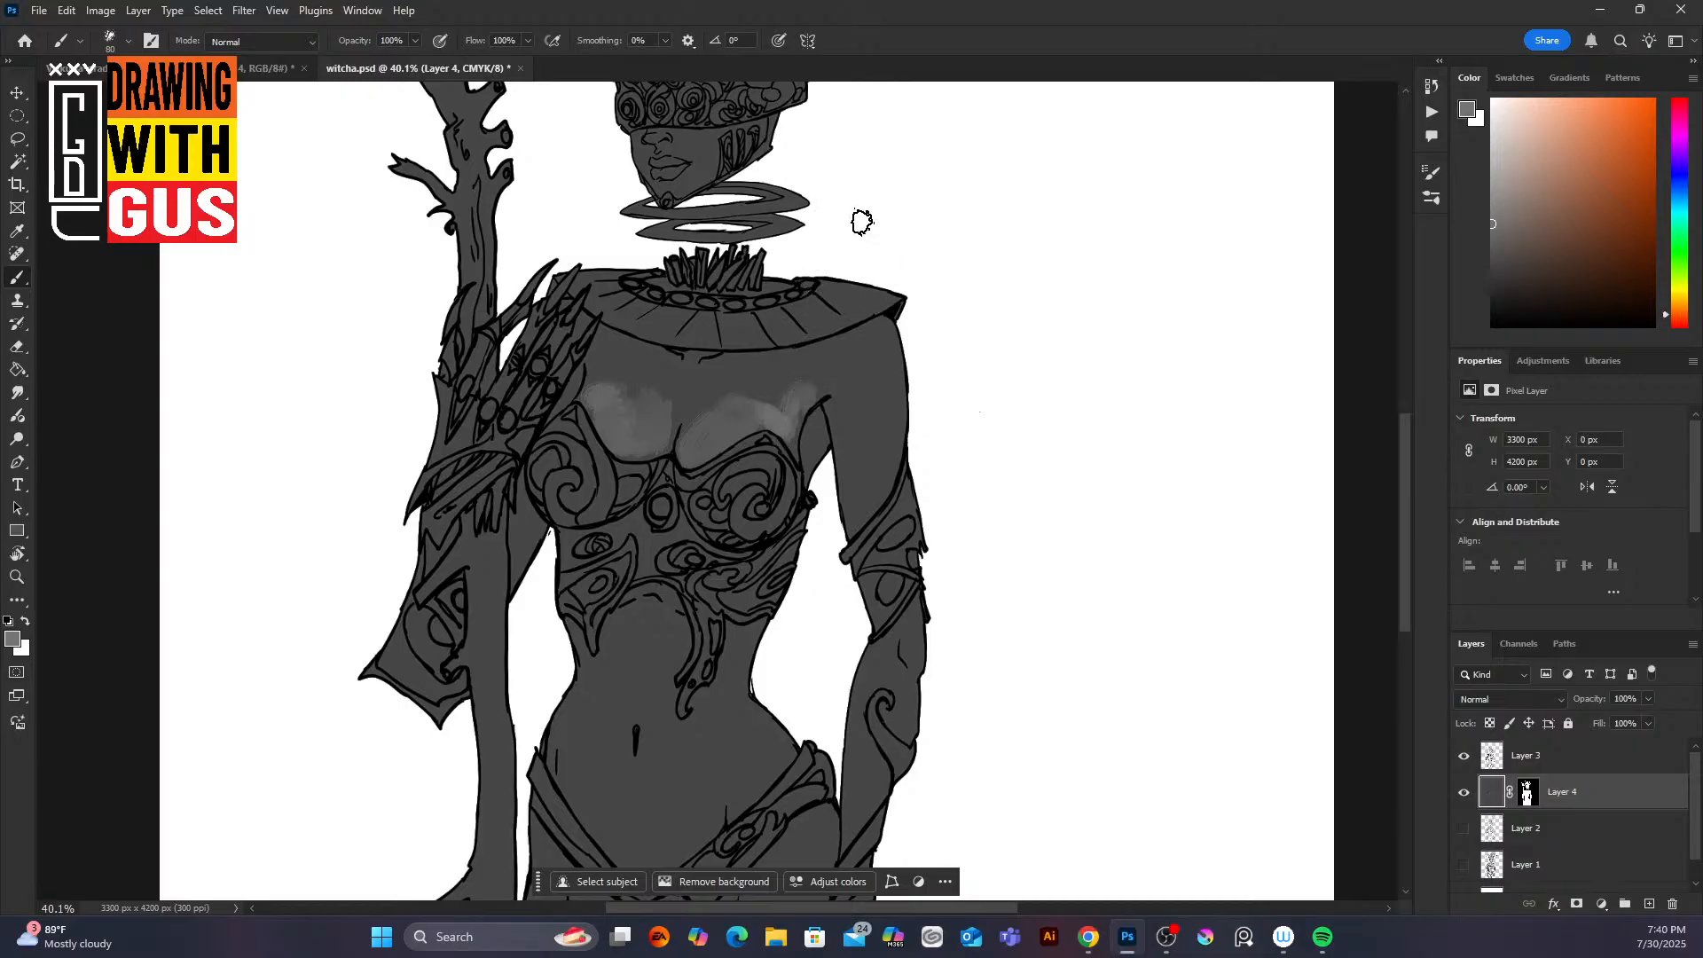
mouse_move(893, 328)
left_mouse_down()
mouse_move(870, 388)
mouse_move(894, 415)
mouse_move(871, 479)
mouse_move(890, 366)
mouse_move(886, 477)
mouse_move(863, 519)
mouse_move(829, 383)
mouse_move(852, 354)
mouse_move(855, 277)
mouse_move(860, 337)
mouse_move(810, 462)
mouse_move(823, 417)
left_mouse_up()
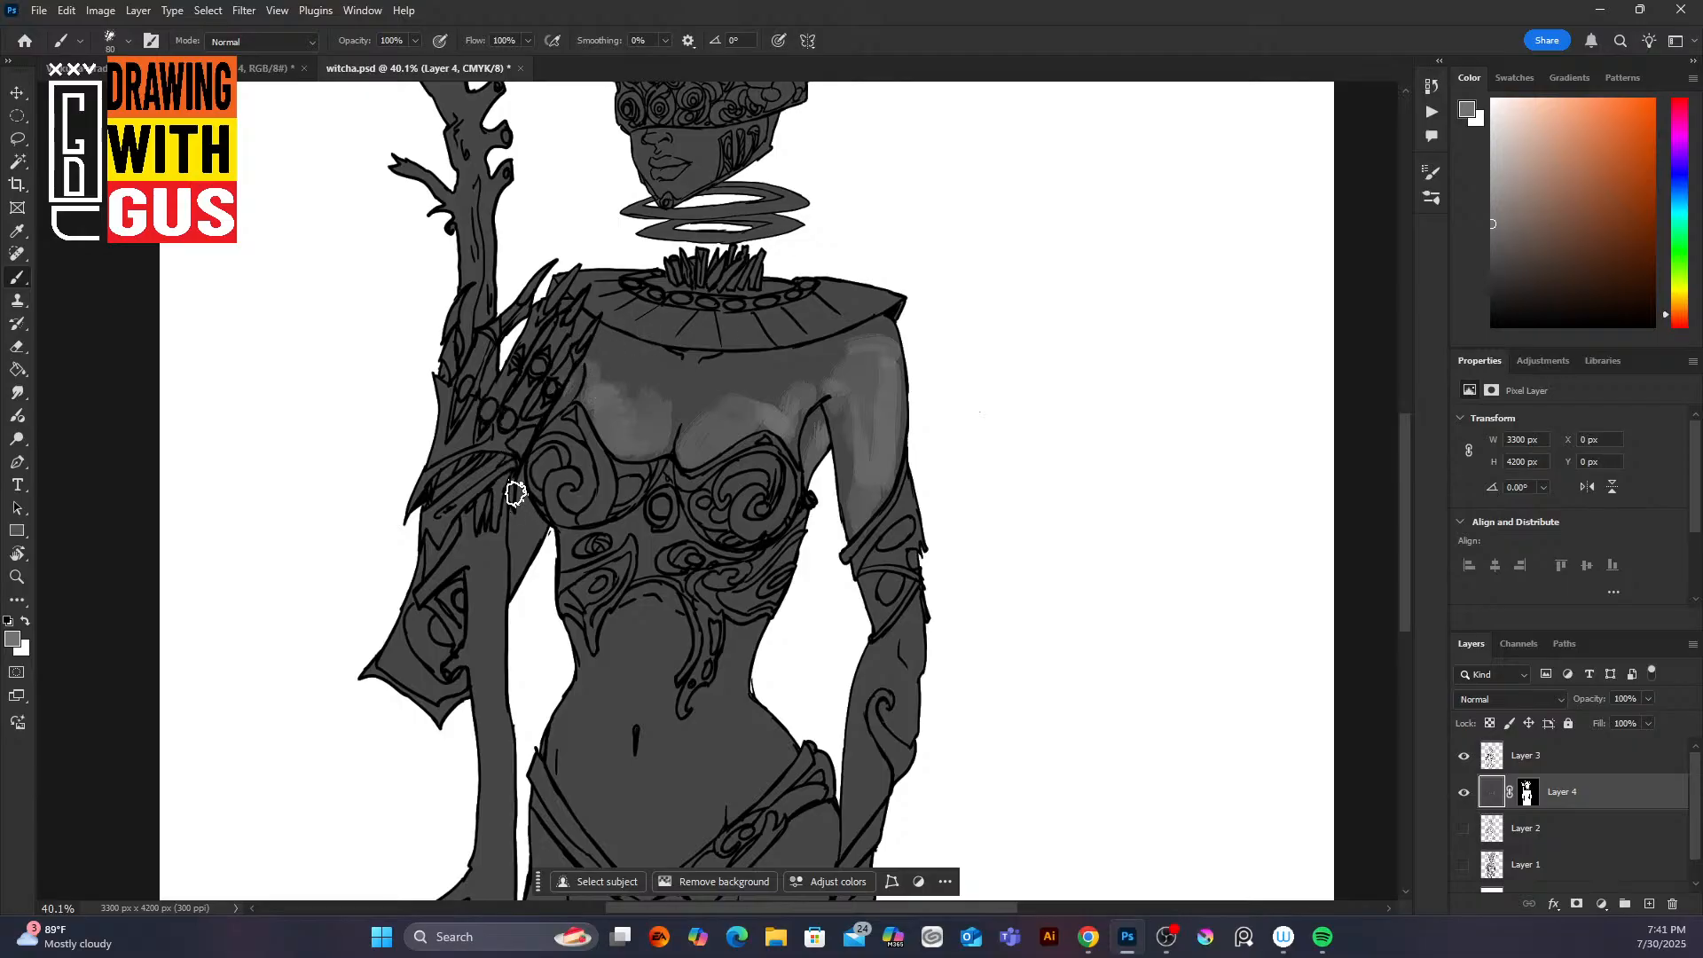
left_click_drag(523, 479, 515, 564)
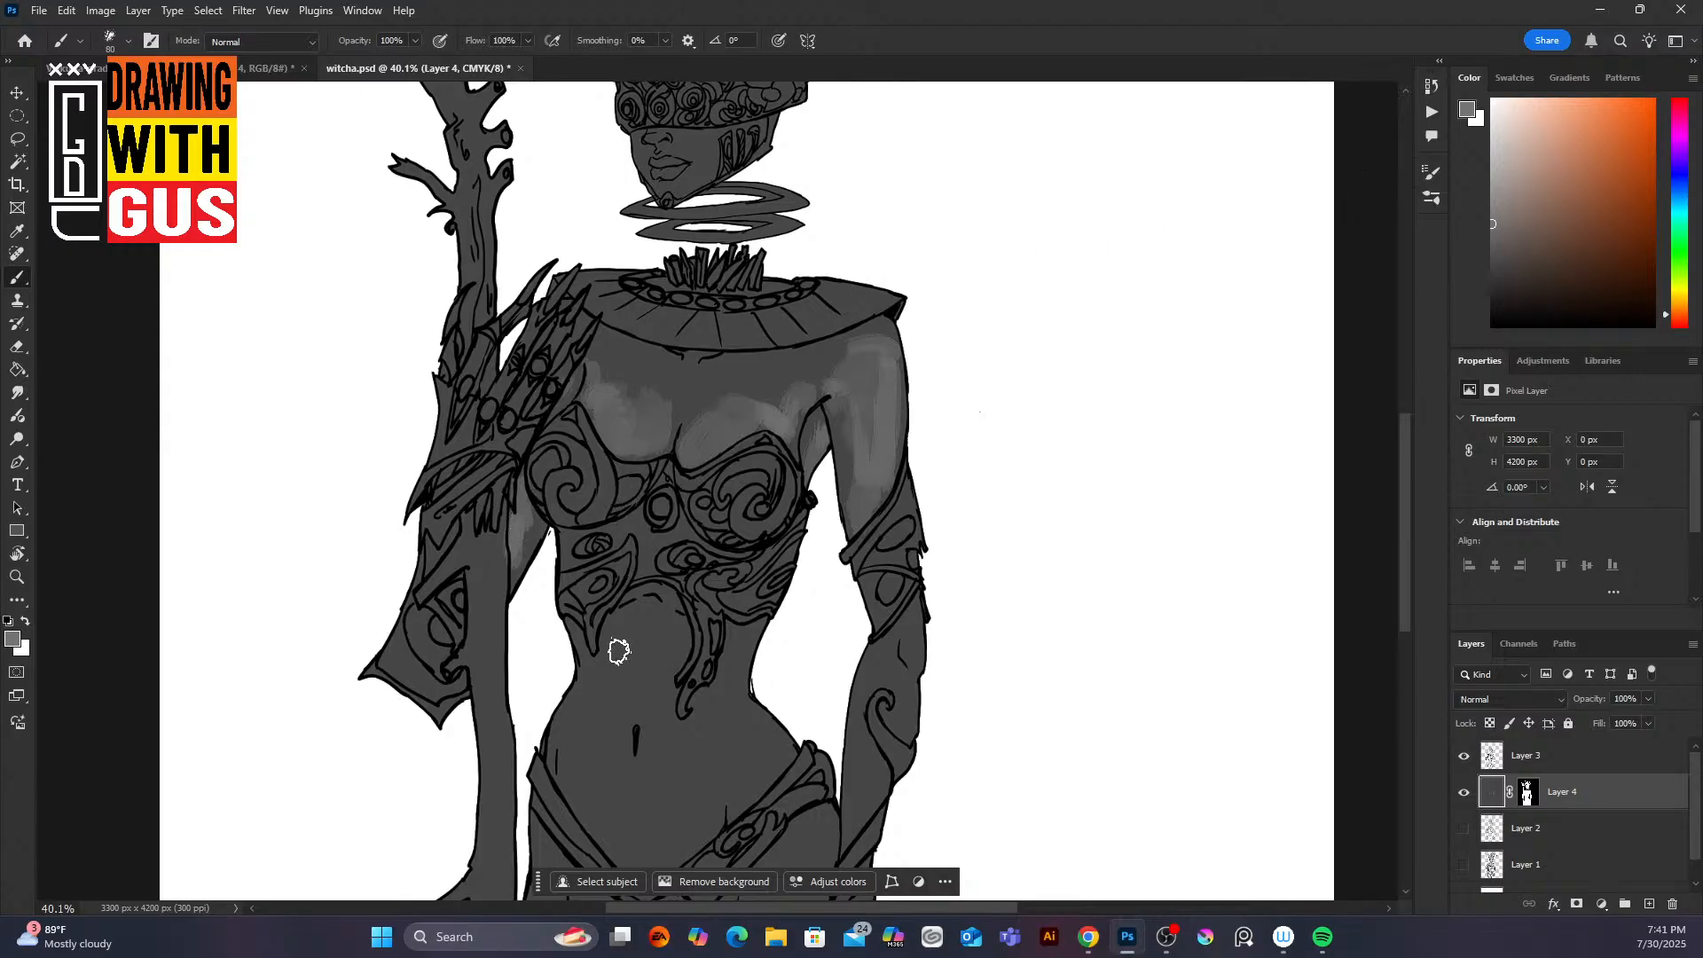
Step: Paint lighter gray tones over the abdomen, around the navel and waist, and along the collarbones on Layer 4
mouse_move(620, 646)
left_mouse_down()
mouse_move(638, 613)
mouse_move(608, 637)
mouse_move(687, 602)
mouse_move(621, 670)
mouse_move(639, 650)
mouse_move(619, 705)
mouse_move(608, 660)
mouse_move(649, 618)
mouse_move(633, 667)
mouse_move(593, 671)
mouse_move(606, 699)
mouse_move(582, 598)
mouse_move(618, 706)
mouse_move(635, 683)
mouse_move(623, 773)
mouse_move(637, 715)
mouse_move(653, 733)
mouse_move(628, 780)
mouse_move(621, 736)
mouse_move(632, 803)
mouse_move(662, 718)
mouse_move(661, 759)
mouse_move(644, 798)
mouse_move(675, 702)
mouse_move(650, 707)
mouse_move(668, 709)
mouse_move(696, 613)
mouse_move(683, 551)
mouse_move(682, 690)
mouse_move(697, 730)
mouse_move(709, 697)
mouse_move(736, 810)
mouse_move(749, 780)
mouse_move(722, 715)
mouse_move(742, 764)
mouse_move(711, 742)
mouse_move(698, 687)
mouse_move(722, 711)
mouse_move(730, 631)
mouse_move(726, 686)
mouse_move(650, 676)
left_mouse_up()
key("ctrl+z")
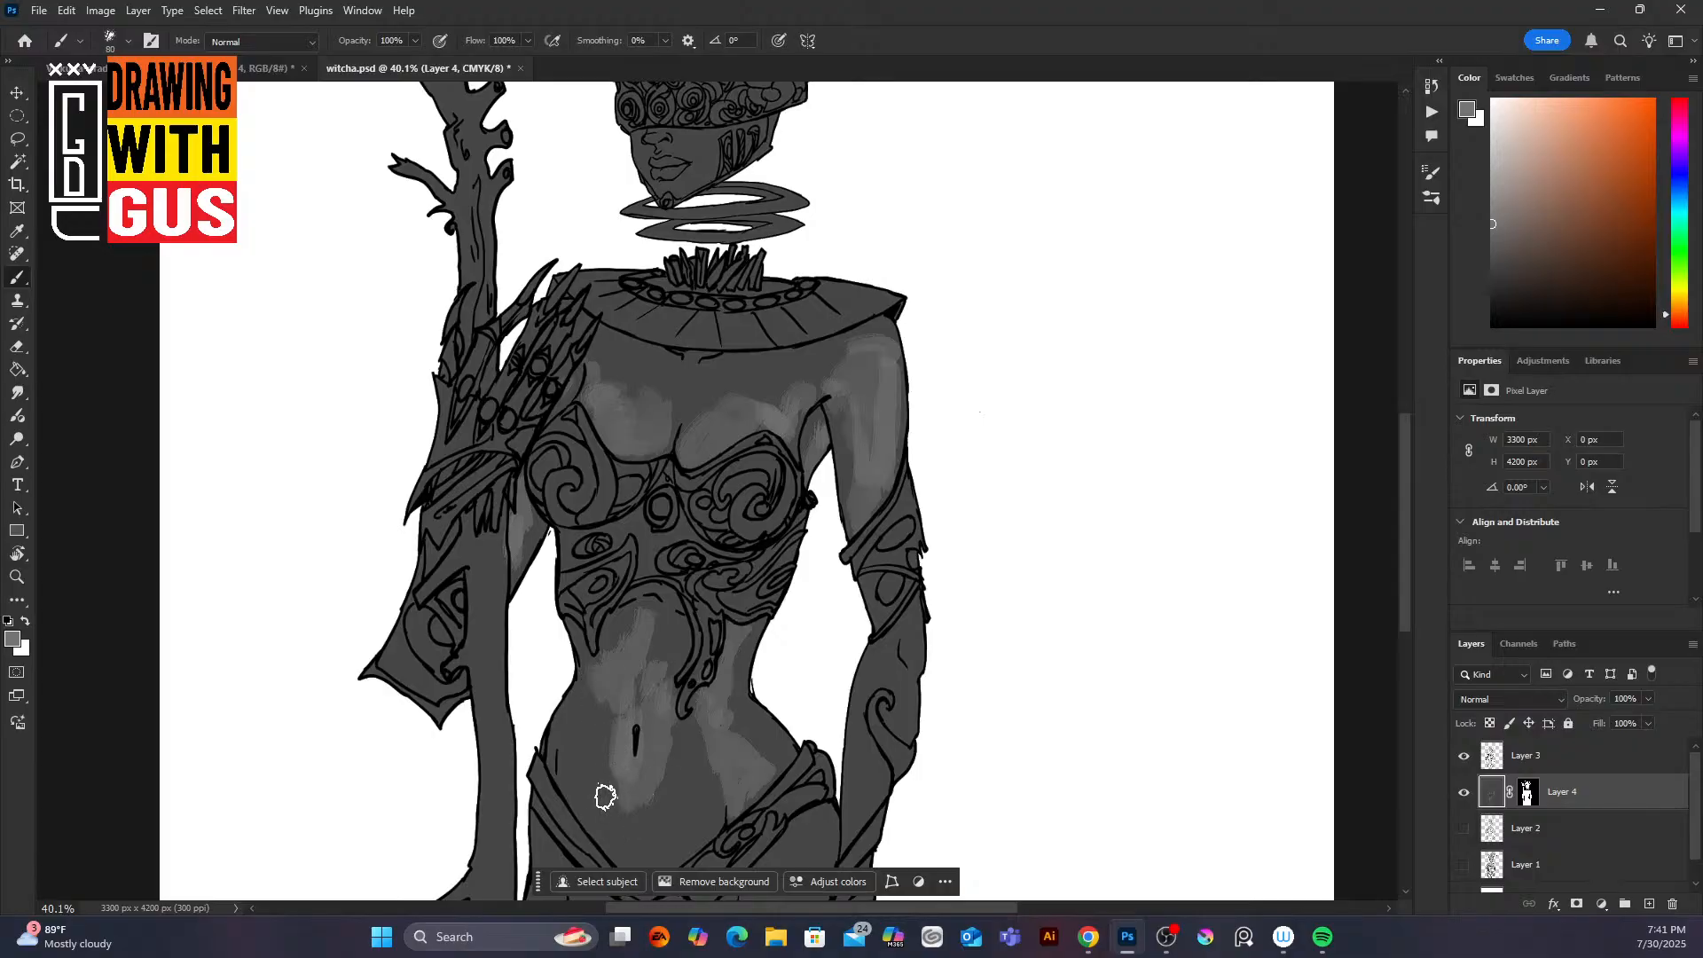
mouse_move(605, 796)
left_mouse_down()
mouse_move(612, 743)
mouse_move(623, 848)
mouse_move(602, 841)
mouse_move(626, 862)
mouse_move(709, 843)
mouse_move(640, 859)
mouse_move(710, 836)
mouse_move(663, 858)
mouse_move(639, 847)
mouse_move(510, 716)
mouse_move(536, 776)
mouse_move(580, 804)
mouse_move(579, 748)
mouse_move(589, 816)
mouse_move(581, 680)
mouse_move(635, 715)
left_mouse_up()
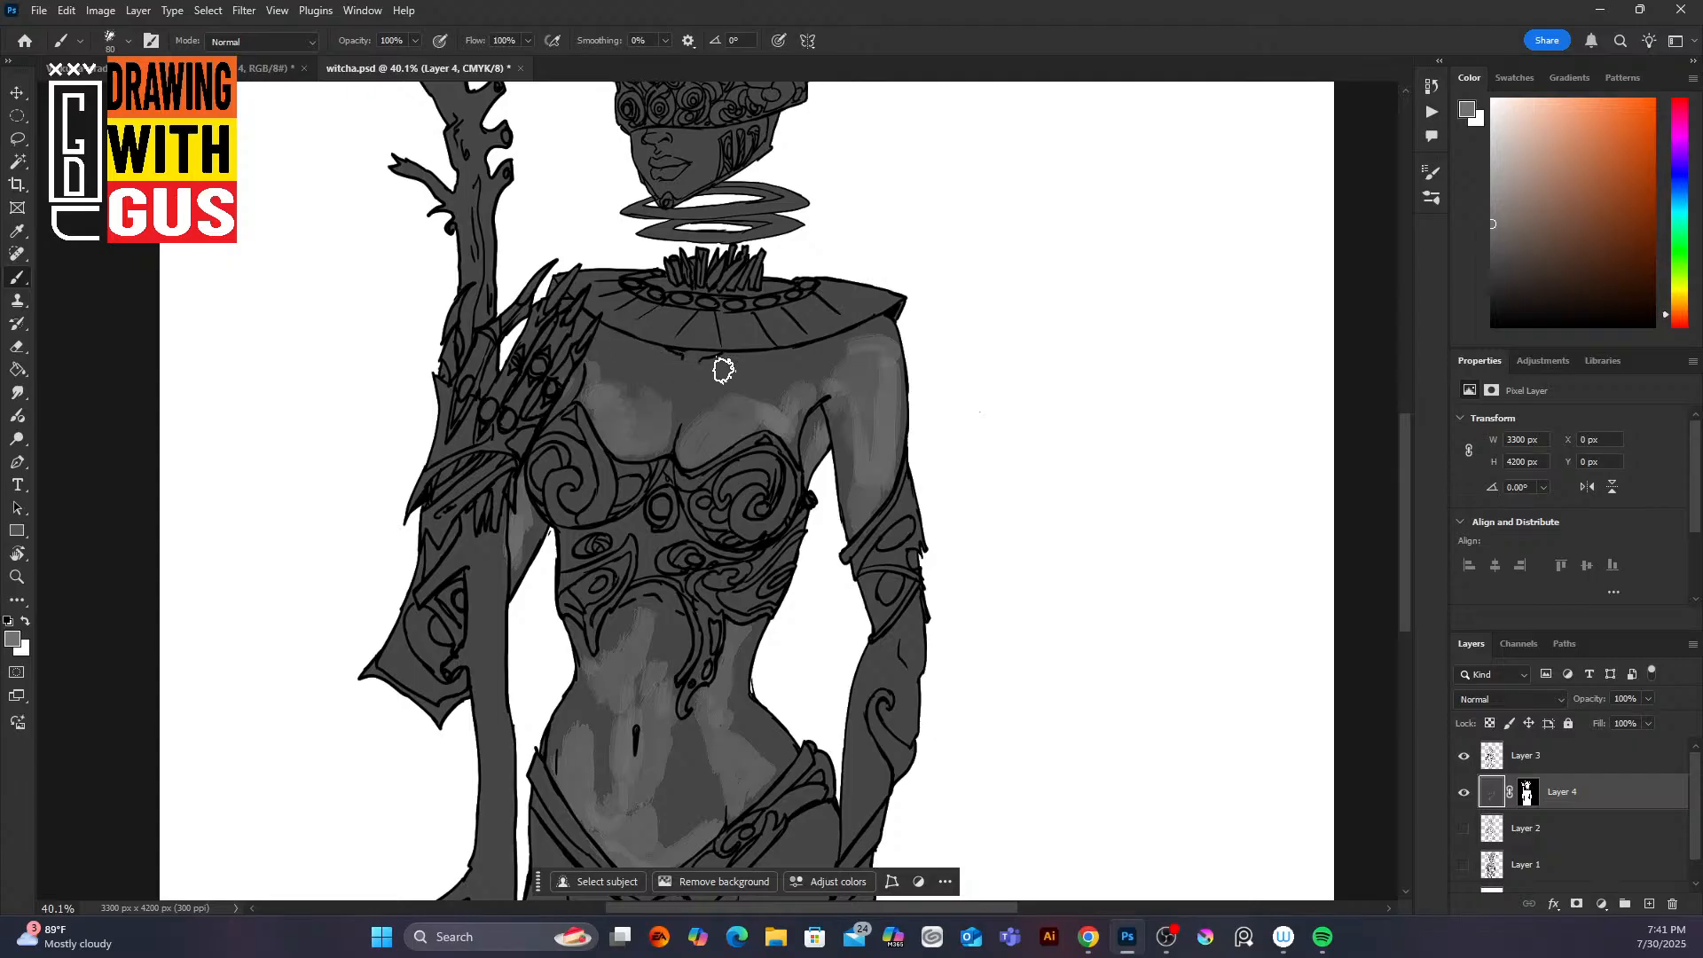
mouse_move(707, 372)
left_mouse_down()
mouse_move(792, 356)
mouse_move(690, 373)
mouse_move(604, 336)
mouse_move(605, 298)
mouse_move(568, 335)
mouse_move(576, 371)
mouse_move(549, 412)
left_mouse_up()
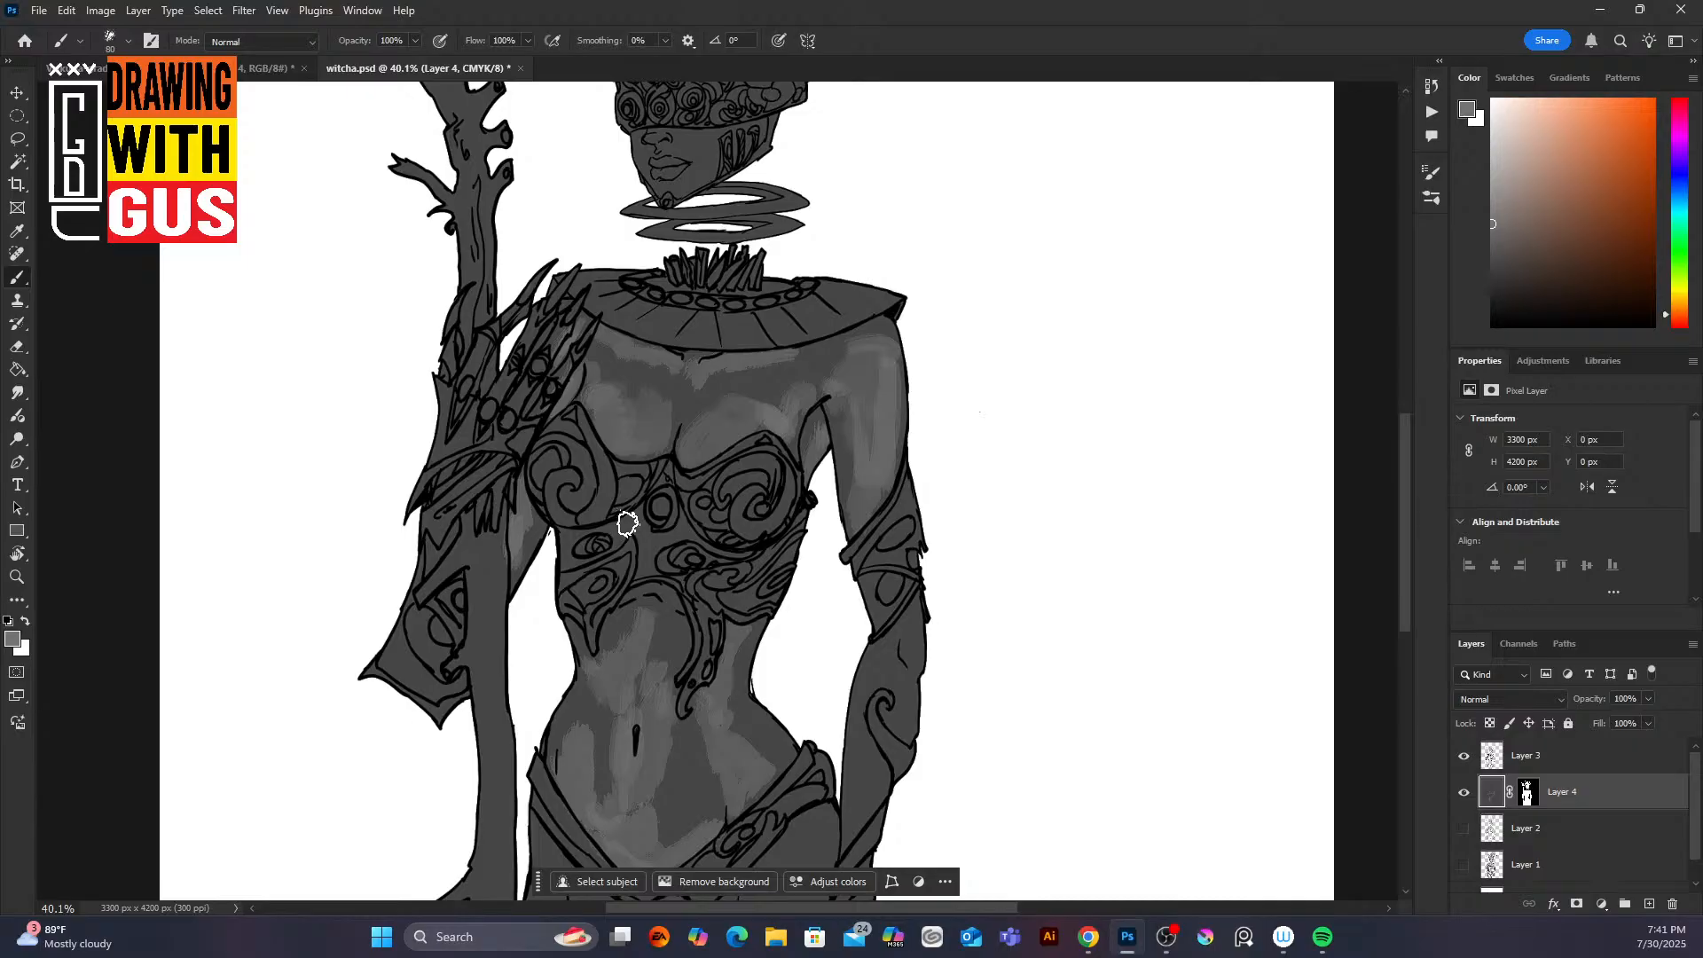
Step: Reduce the brush to about 30 px and paint lighter gray on the staff-side bodice cup, the ornaments beneath it and the central gem
scroll(627, 524, "up", 3)
key("bracketleft")
key("bracketleft")
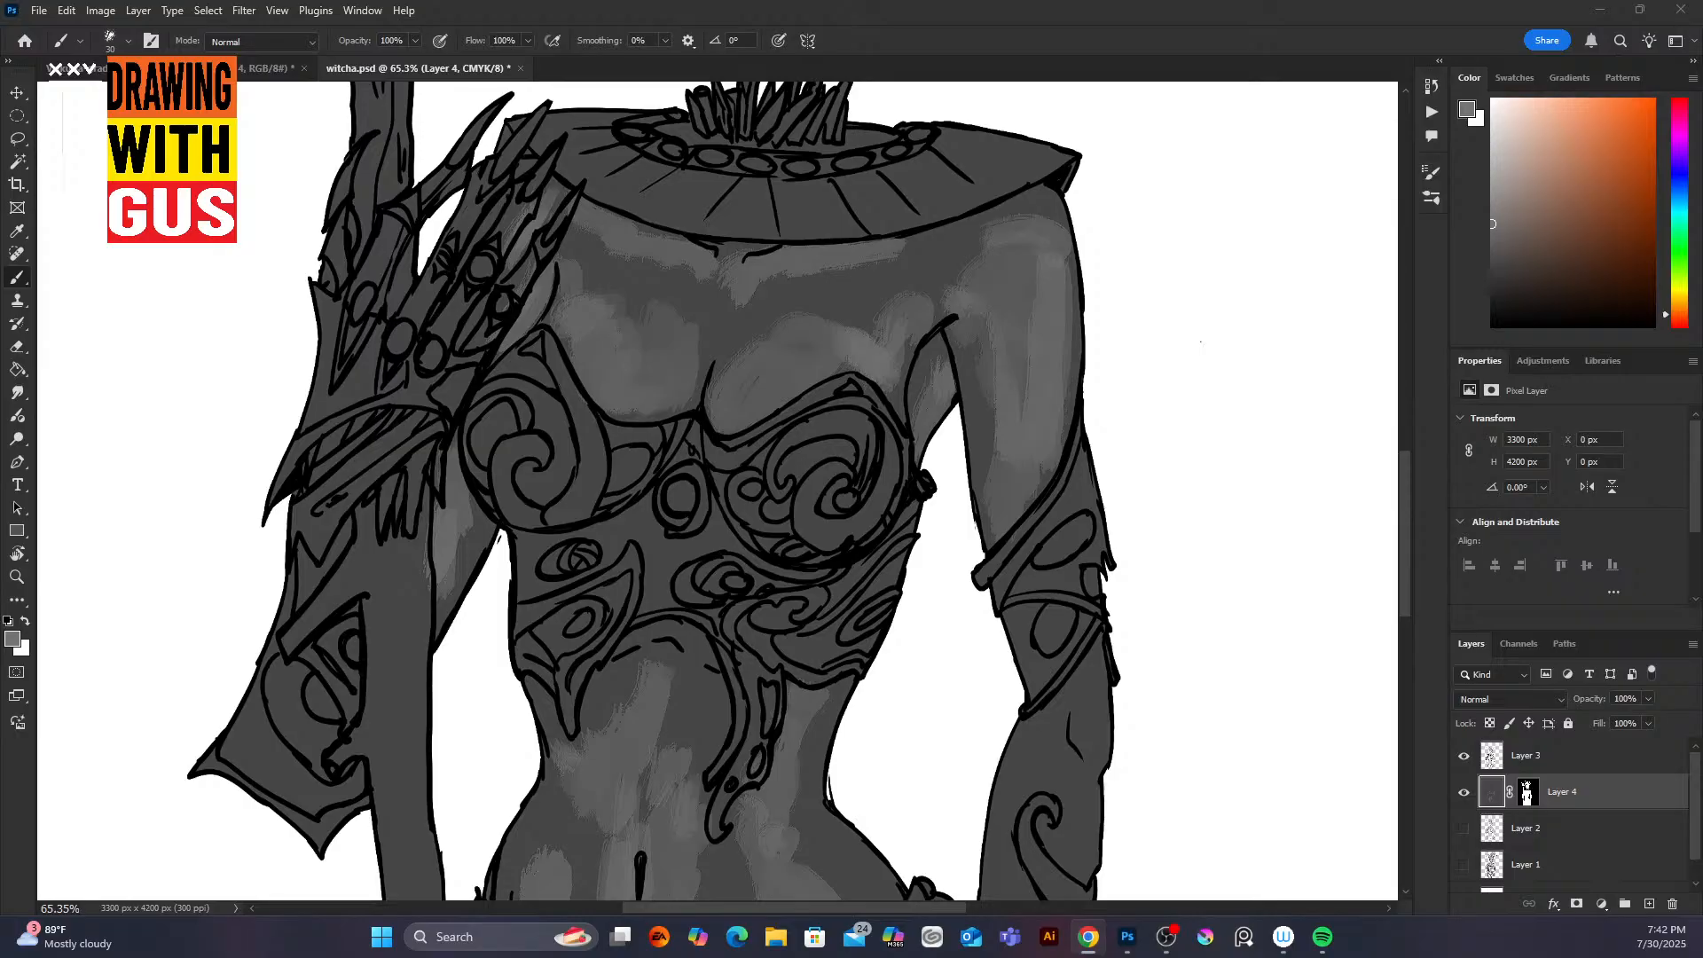
left_click(526, 439)
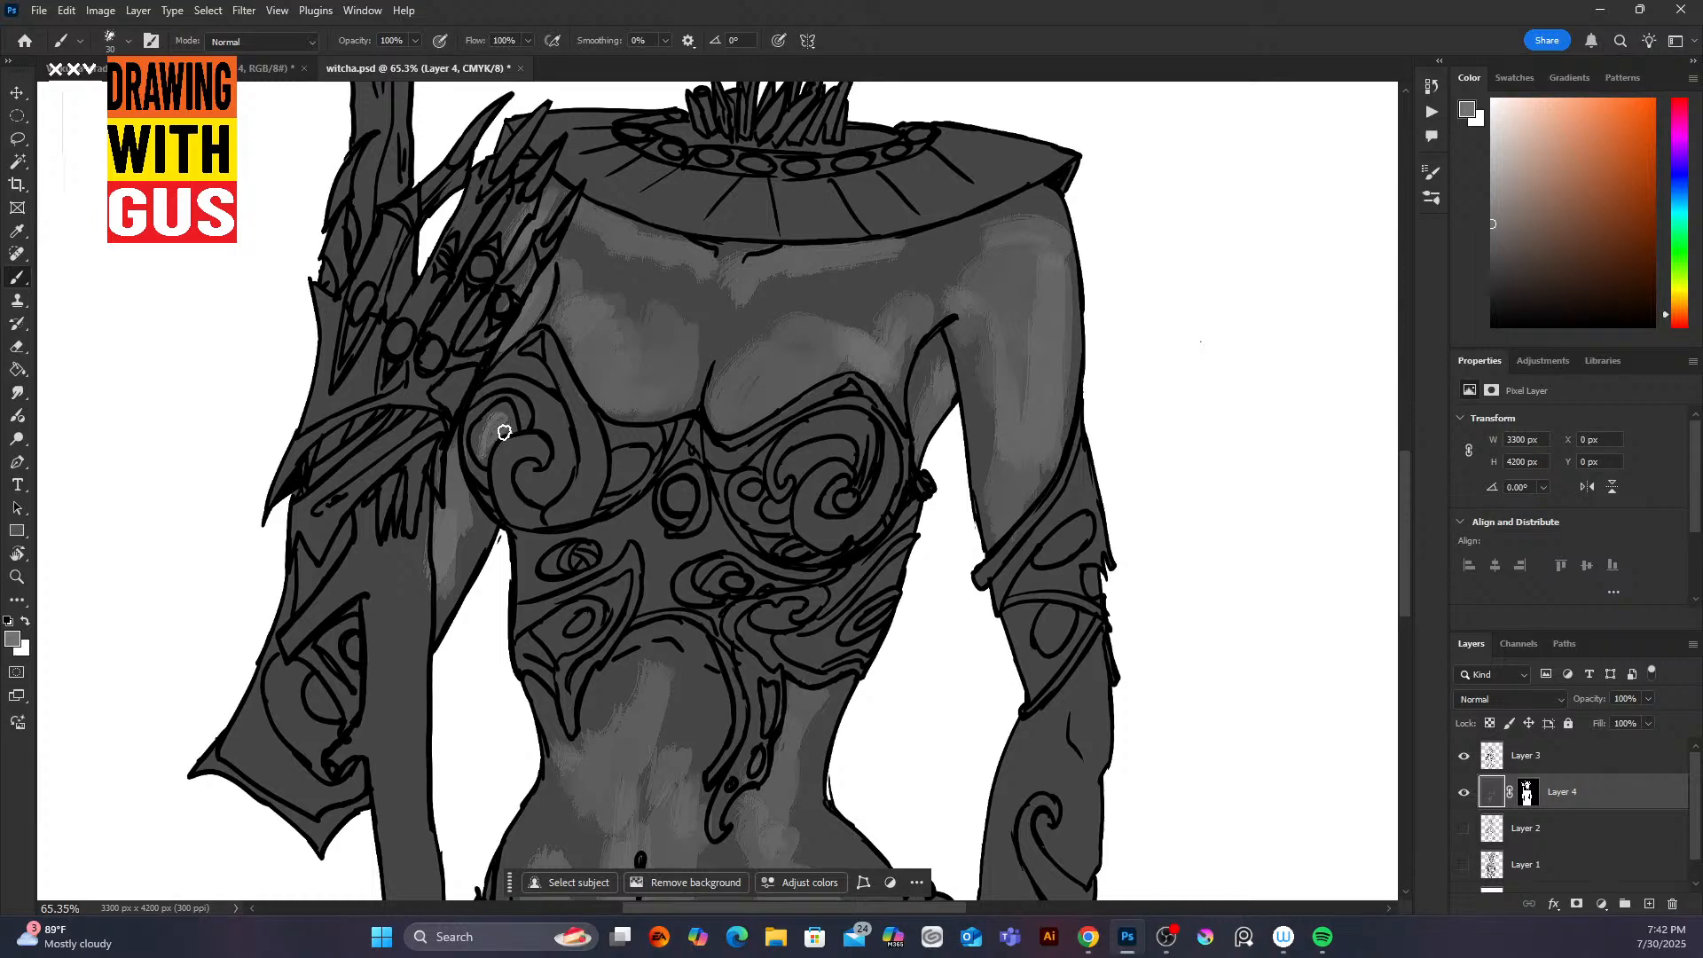
mouse_move(535, 453)
left_mouse_down()
mouse_move(517, 507)
mouse_move(563, 453)
mouse_move(542, 396)
mouse_move(504, 369)
mouse_move(547, 386)
mouse_move(588, 471)
mouse_move(560, 501)
mouse_move(590, 459)
left_mouse_up()
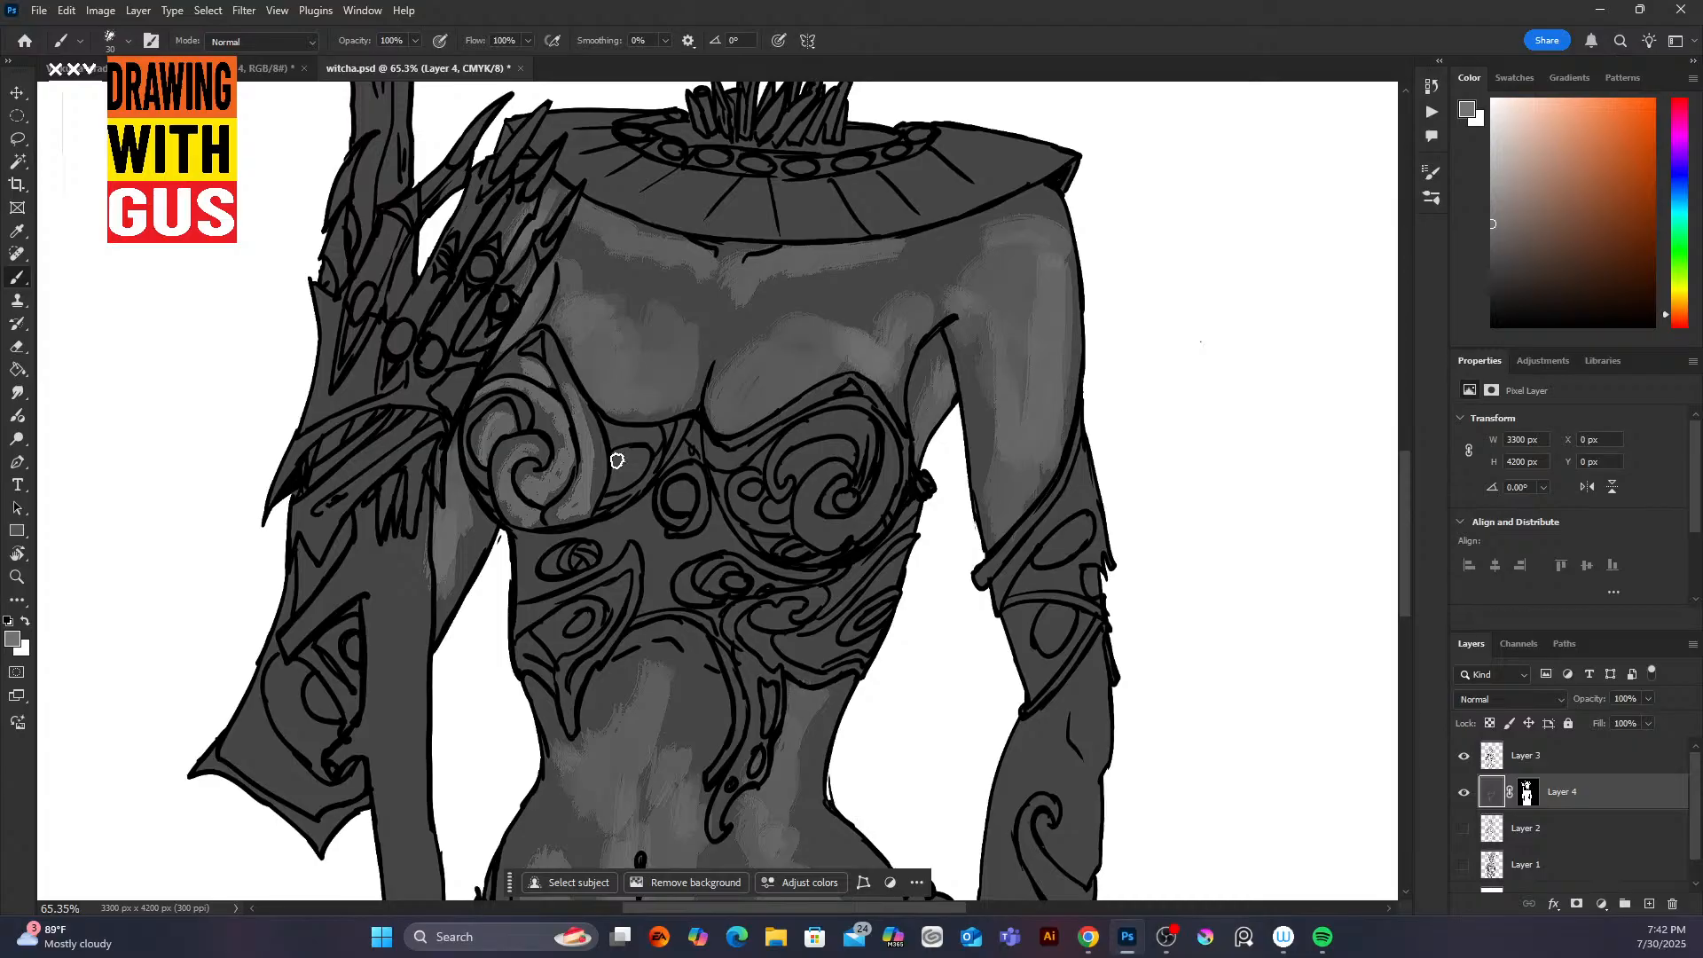
left_click_drag(626, 463, 632, 462)
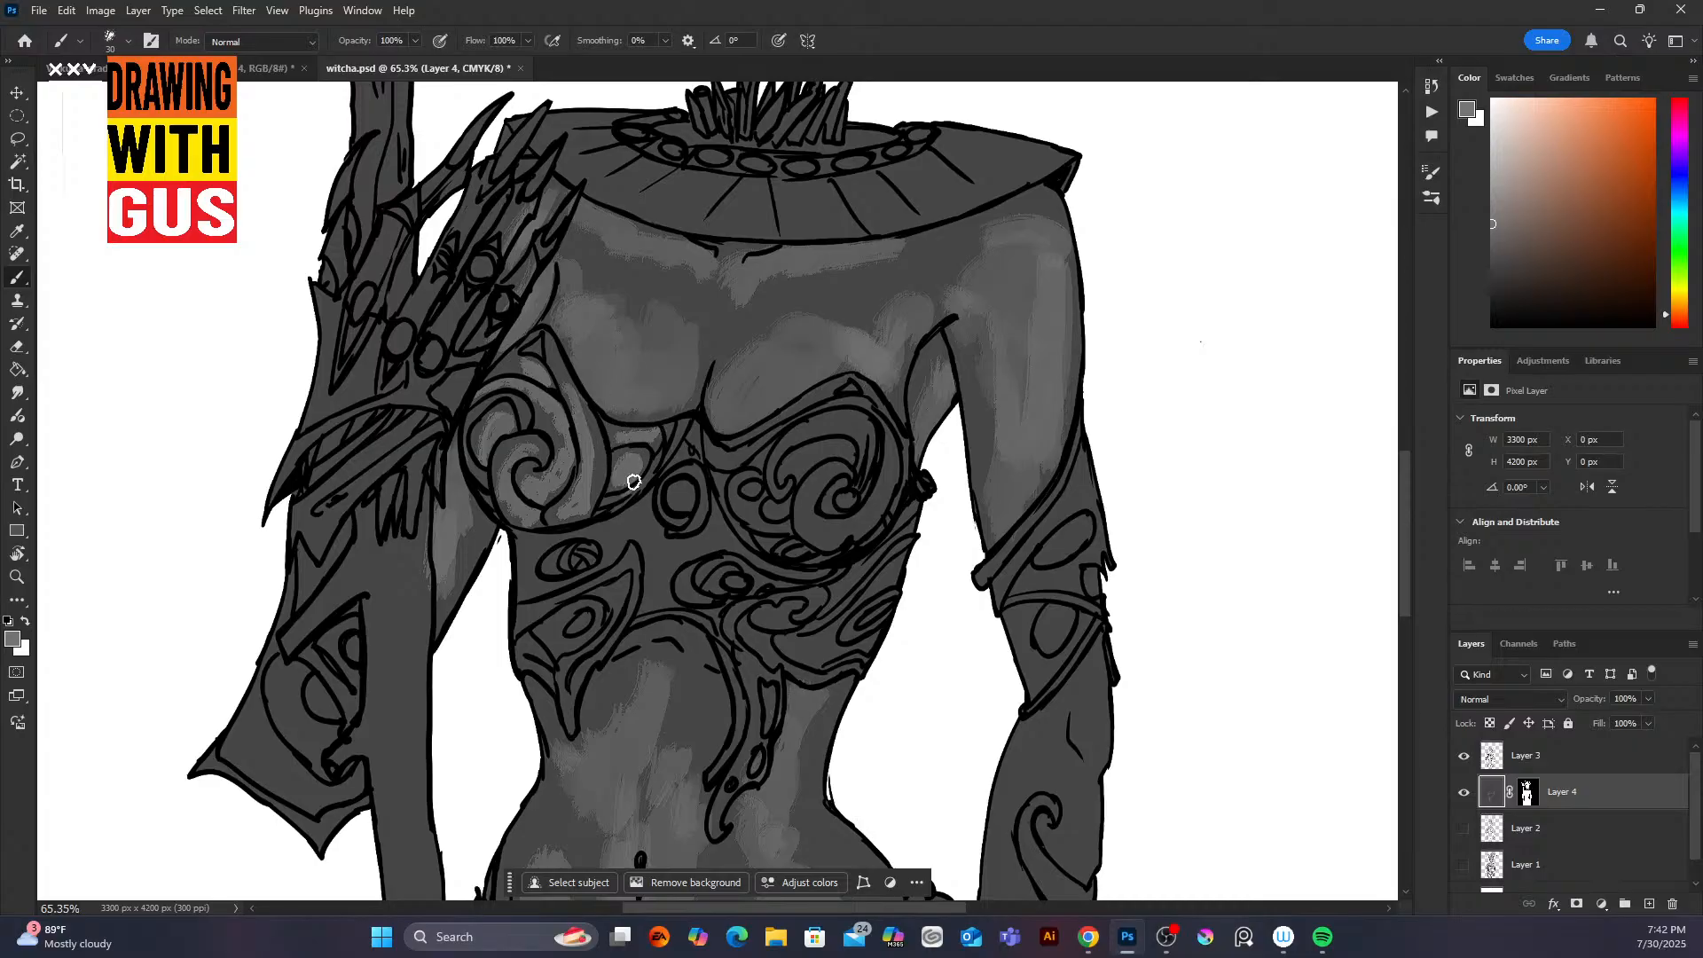
mouse_move(532, 549)
left_mouse_down()
mouse_move(527, 583)
mouse_move(546, 589)
mouse_move(607, 561)
left_mouse_up()
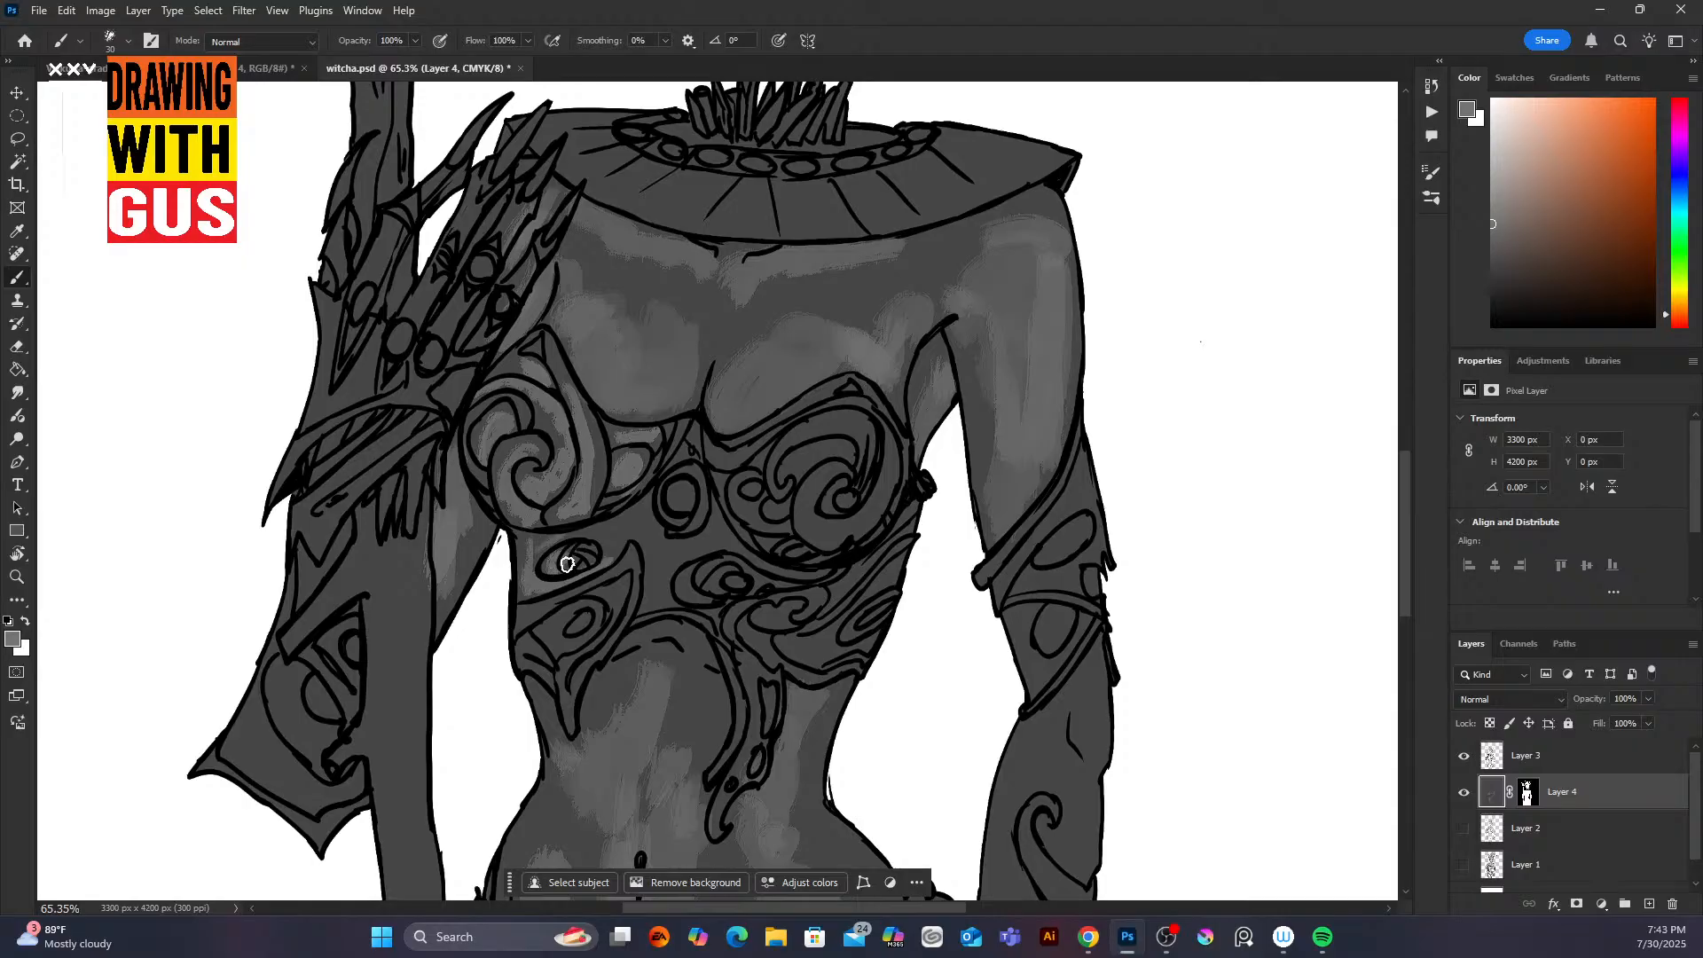
mouse_move(604, 529)
left_mouse_down()
mouse_move(658, 483)
mouse_move(689, 475)
mouse_move(681, 511)
mouse_move(676, 489)
mouse_move(700, 477)
mouse_move(686, 533)
mouse_move(672, 465)
left_mouse_up()
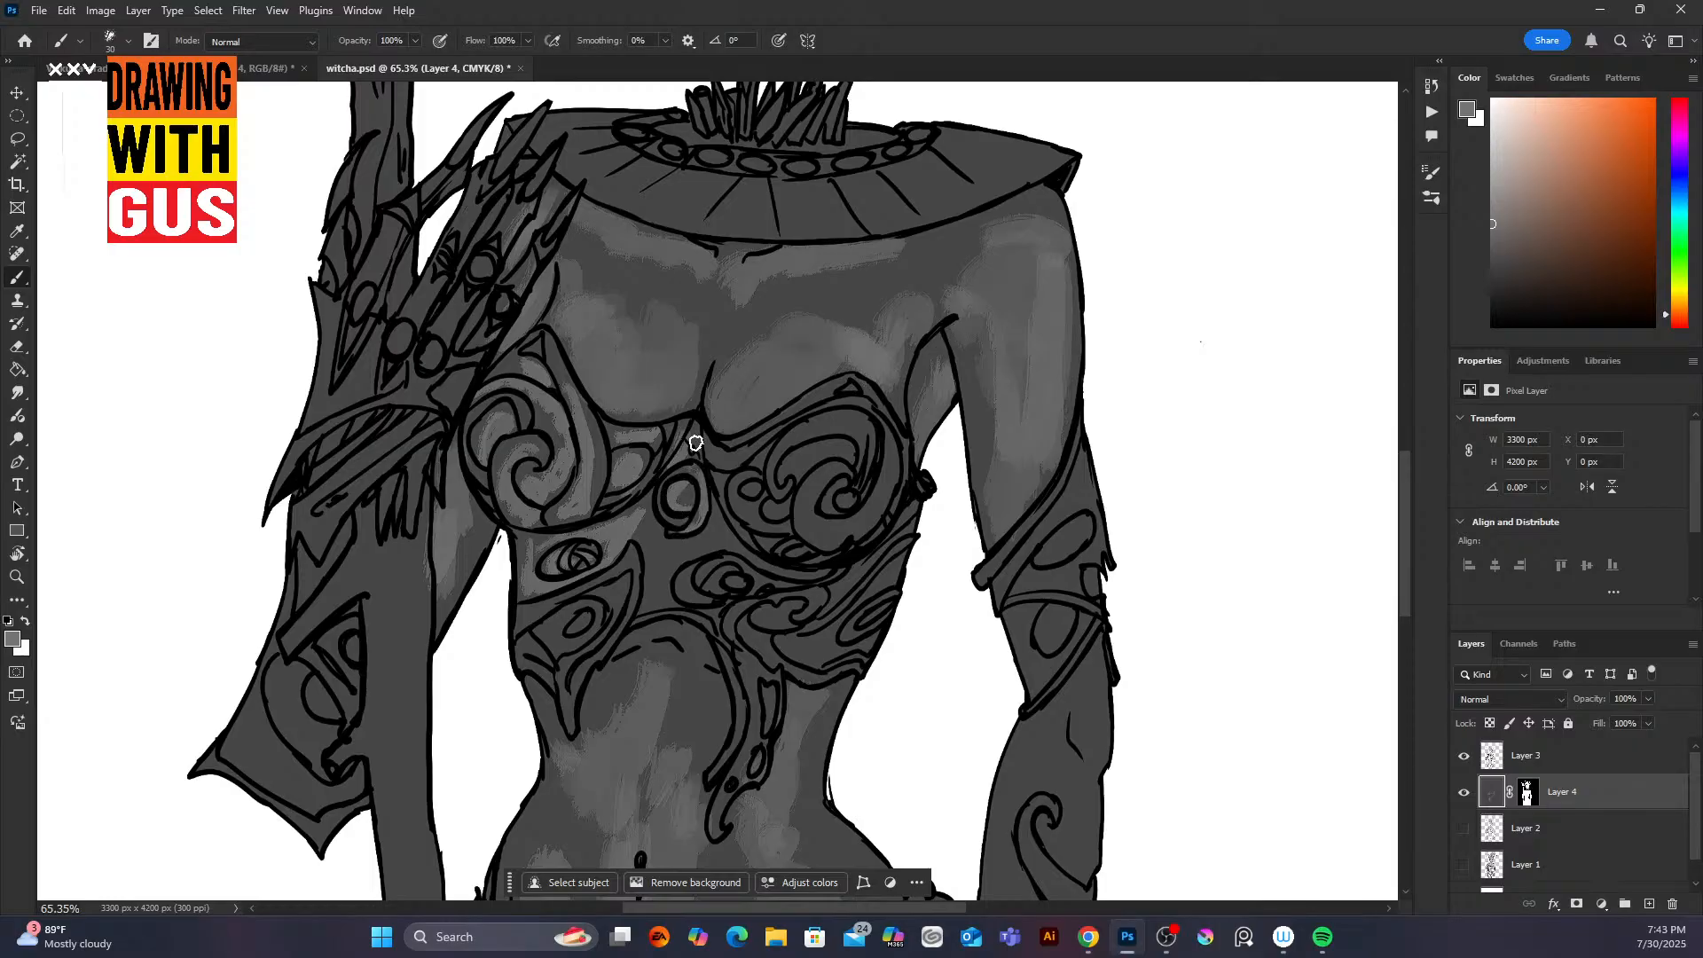
Step: Add lighter gray along the chest above the bodice's neckline and blend the chest and upper-arm tones with the Smudge tool at 26% strength
mouse_move(571, 340)
left_mouse_down()
mouse_move(637, 416)
mouse_move(666, 401)
mouse_move(610, 389)
mouse_move(562, 332)
left_mouse_up()
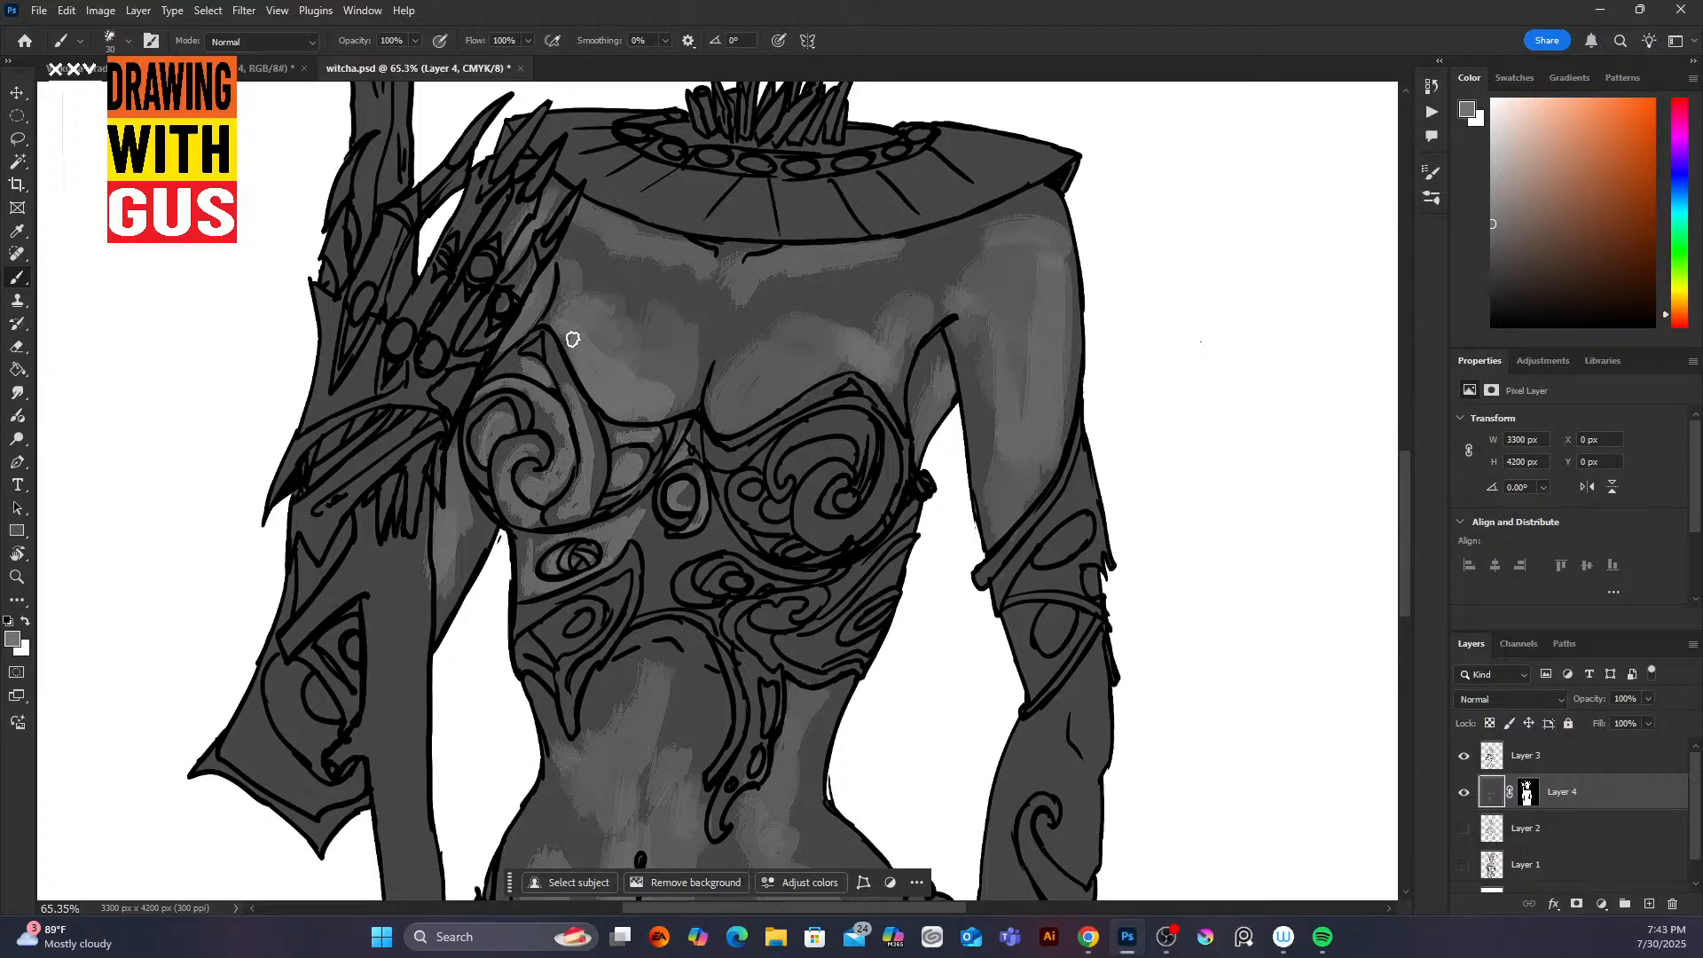
mouse_move(608, 340)
left_mouse_down()
mouse_move(660, 393)
mouse_move(650, 362)
mouse_move(670, 373)
mouse_move(672, 405)
mouse_move(653, 328)
mouse_move(741, 400)
mouse_move(724, 433)
mouse_move(752, 377)
mouse_move(766, 370)
mouse_move(735, 414)
mouse_move(822, 361)
mouse_move(734, 398)
left_mouse_up()
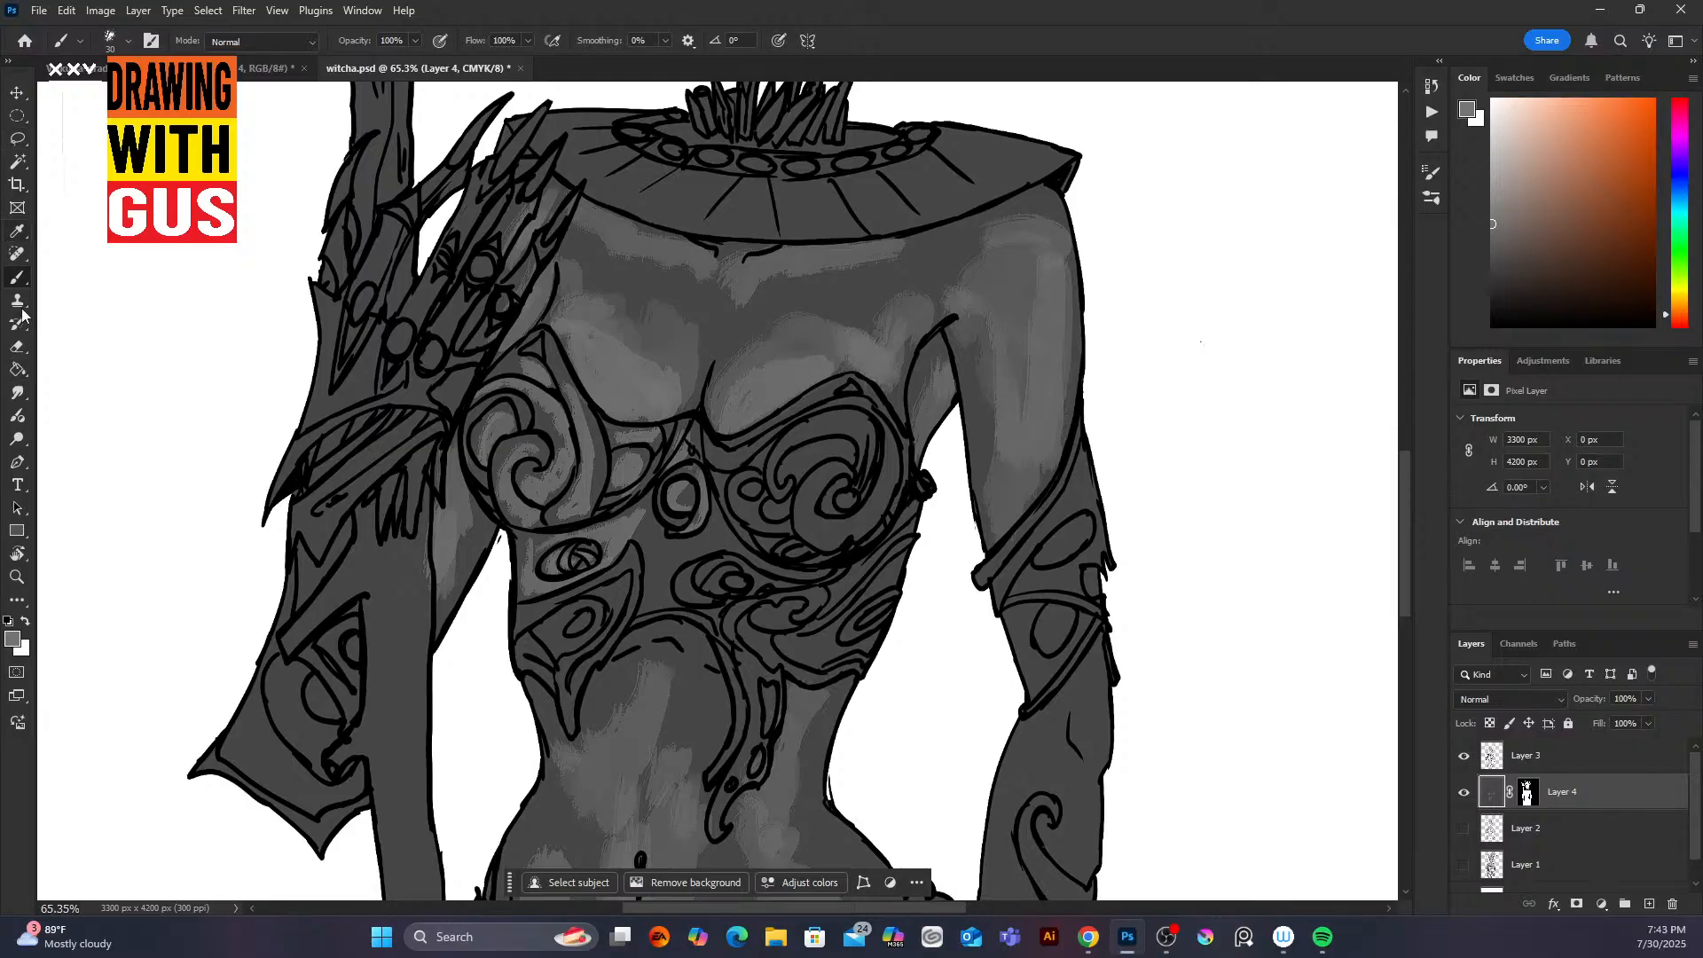
left_click(18, 396)
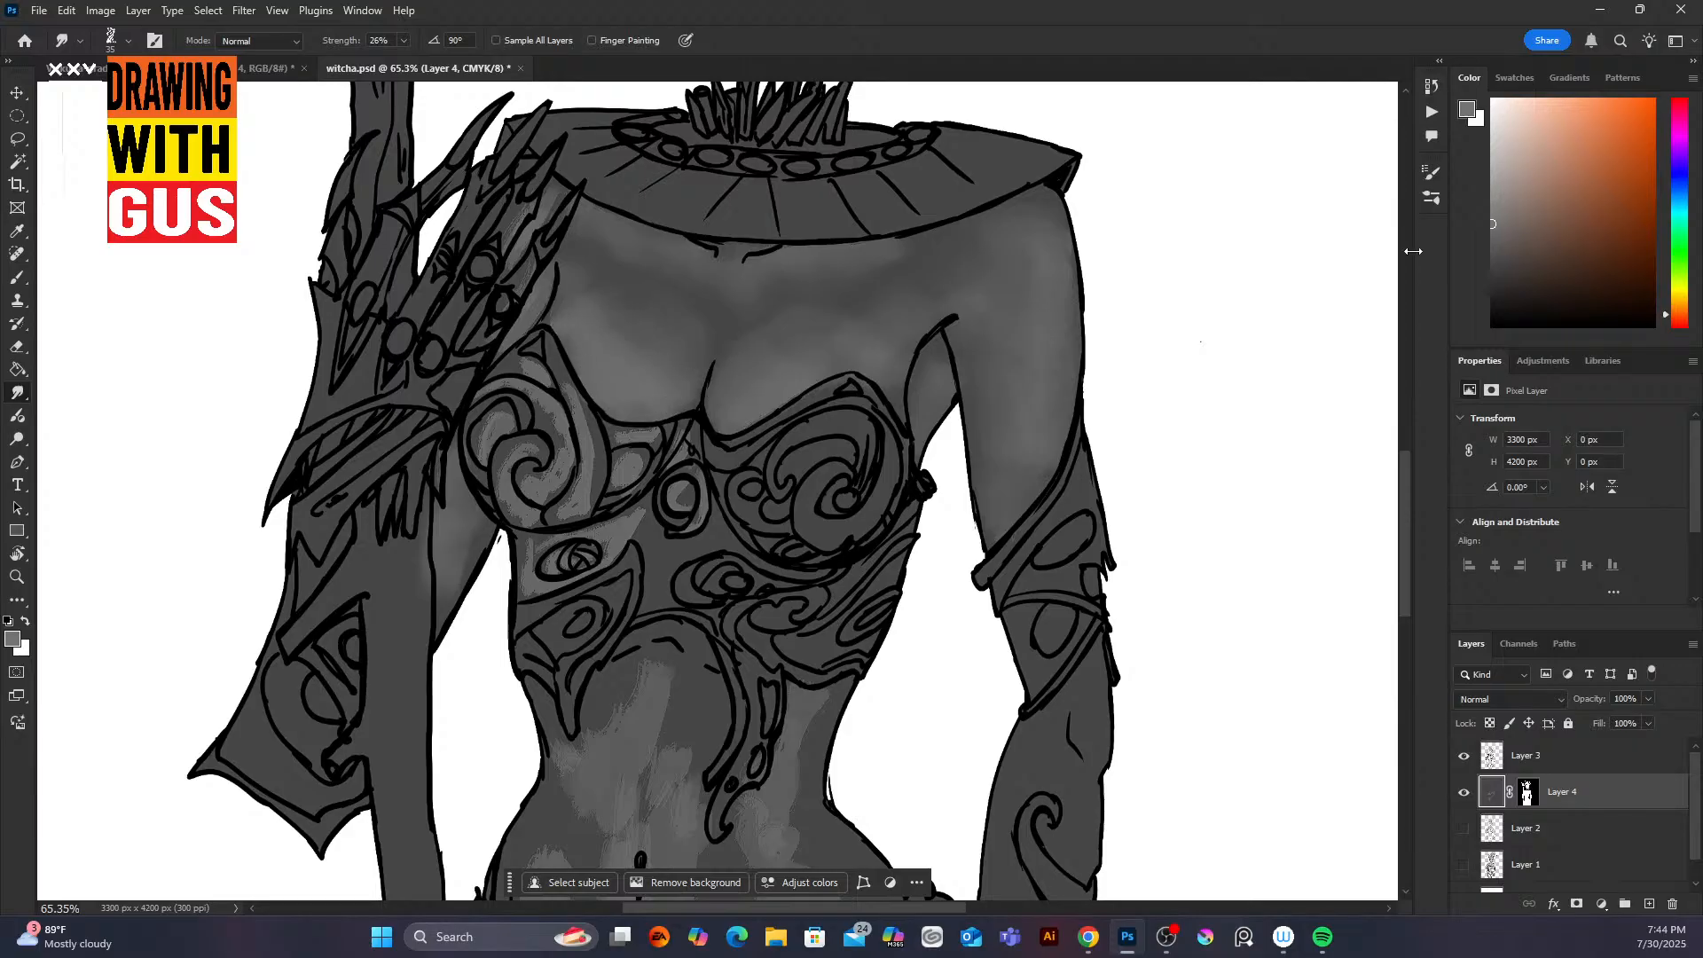
Step: Smudge the gray patches on the abdomen, waist and hips into soft transitions at 26% strength
left_click_drag(1407, 443, 1372, 531)
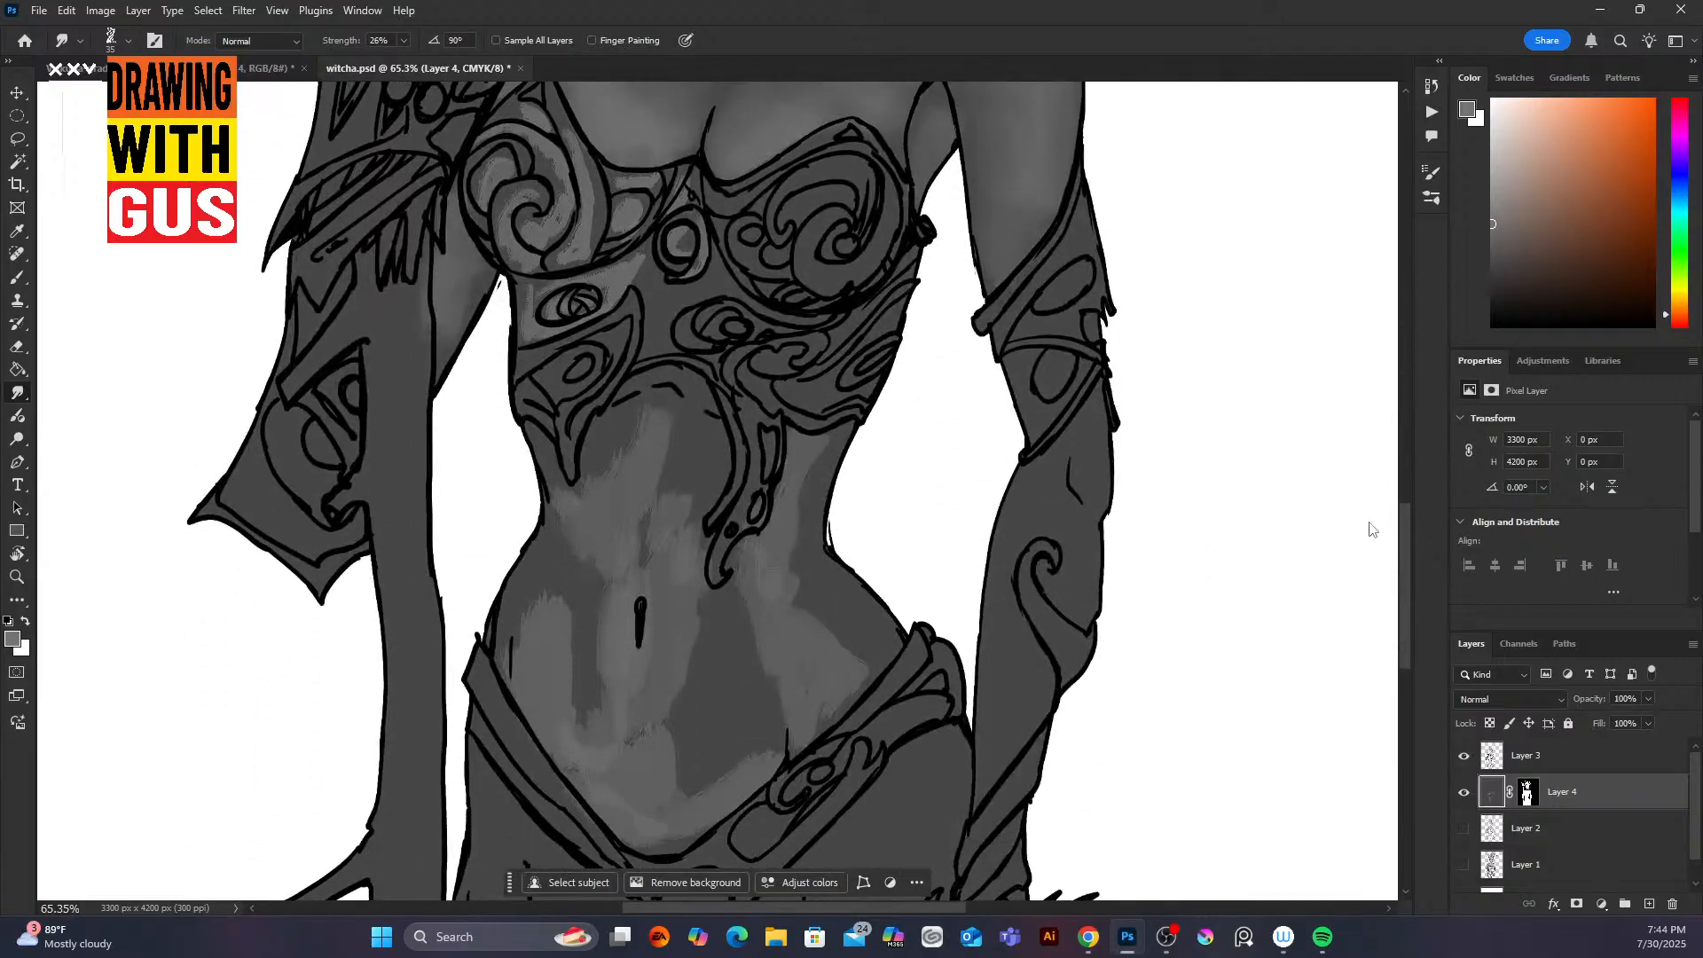
mouse_move(683, 374)
left_mouse_down()
mouse_move(621, 458)
mouse_move(668, 437)
mouse_move(641, 535)
mouse_move(659, 545)
mouse_move(678, 456)
mouse_move(686, 506)
mouse_move(695, 495)
mouse_move(640, 476)
mouse_move(620, 426)
left_mouse_up()
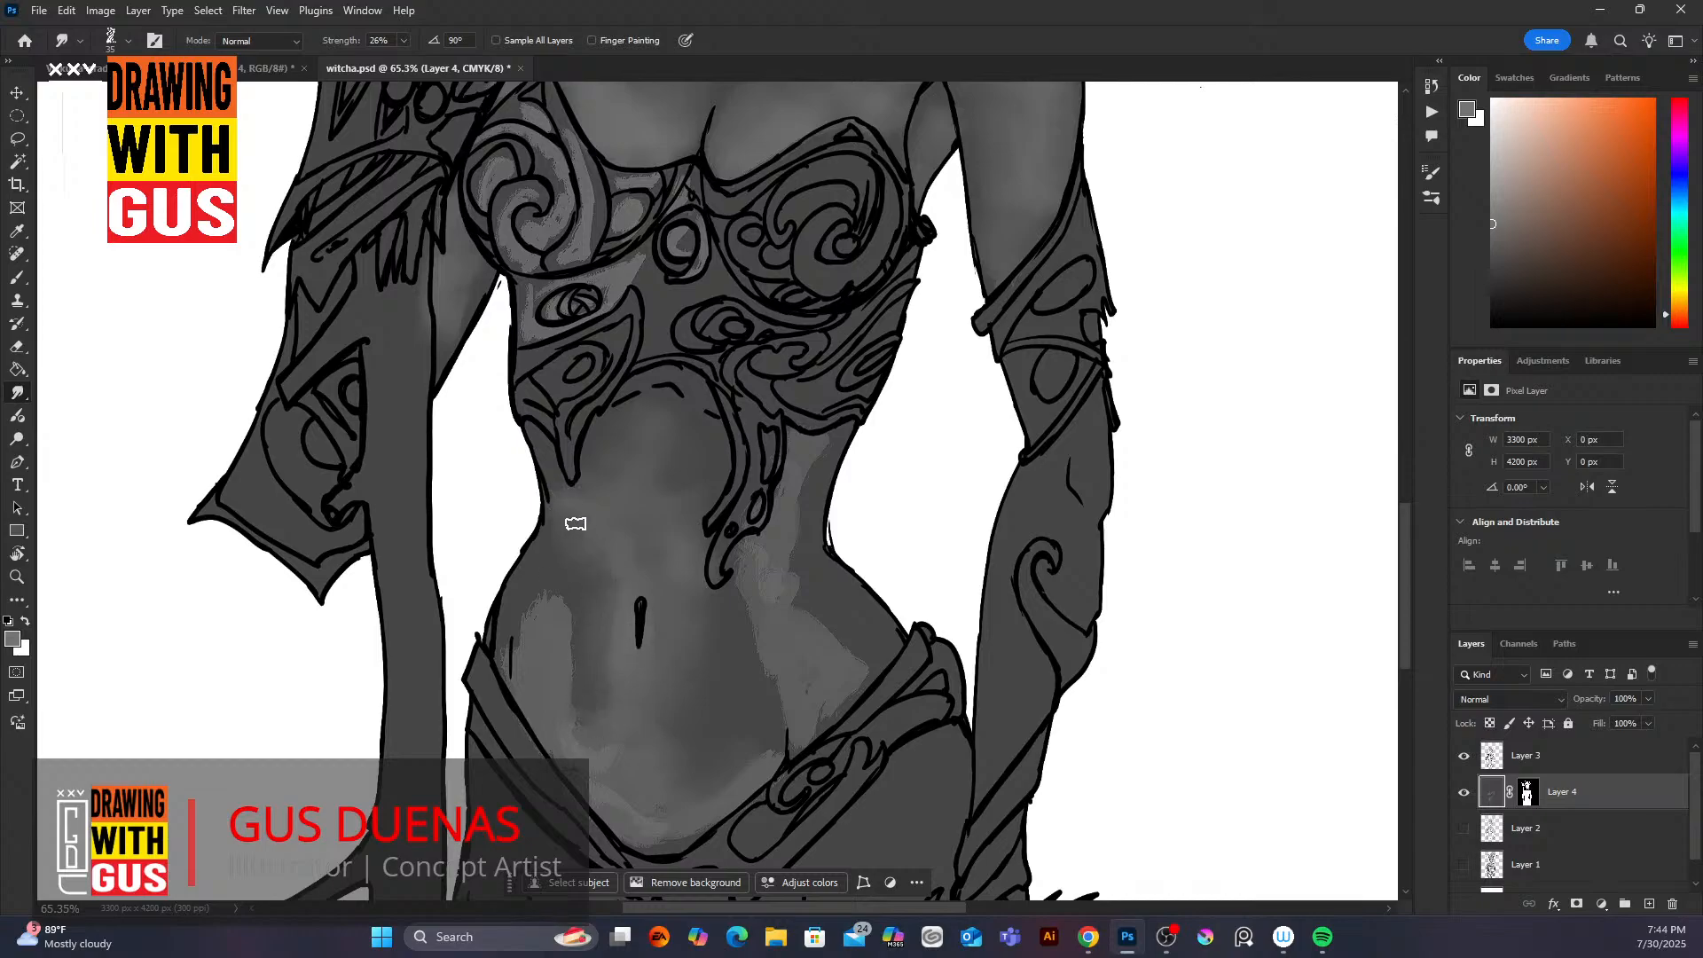
mouse_move(576, 524)
left_mouse_down()
mouse_move(578, 690)
mouse_move(547, 590)
mouse_move(506, 678)
mouse_move(533, 711)
left_mouse_up()
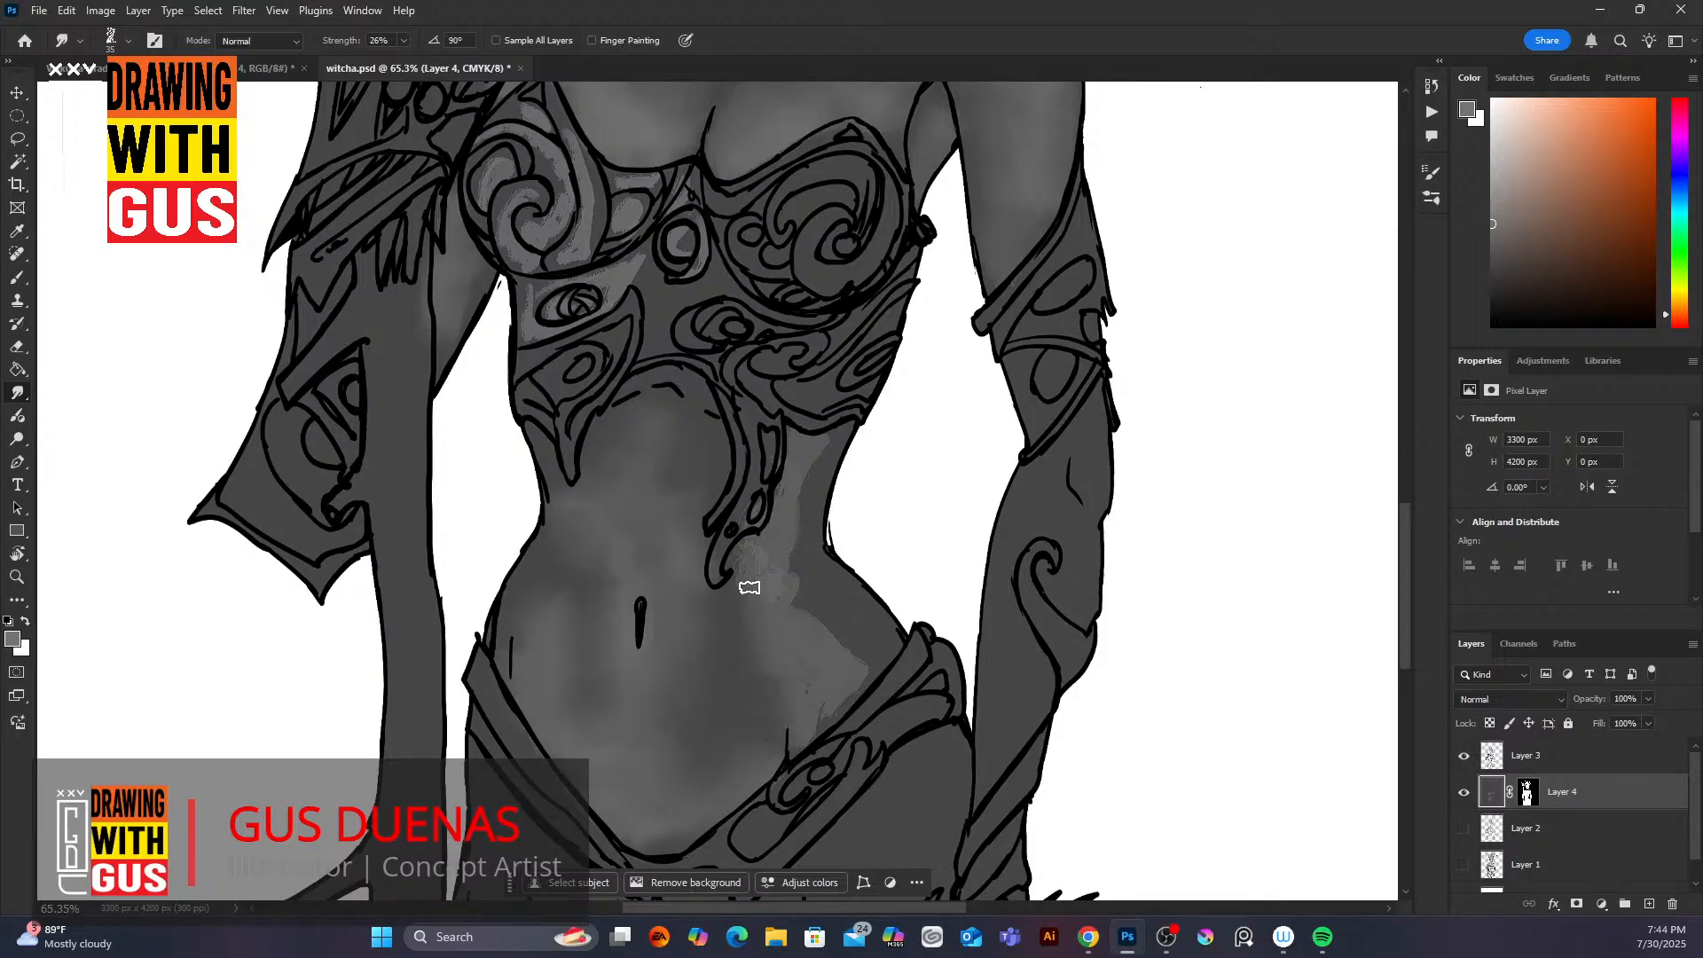
mouse_move(758, 639)
left_mouse_down()
mouse_move(782, 469)
mouse_move(775, 497)
mouse_move(811, 487)
mouse_move(793, 601)
mouse_move(795, 542)
left_mouse_up()
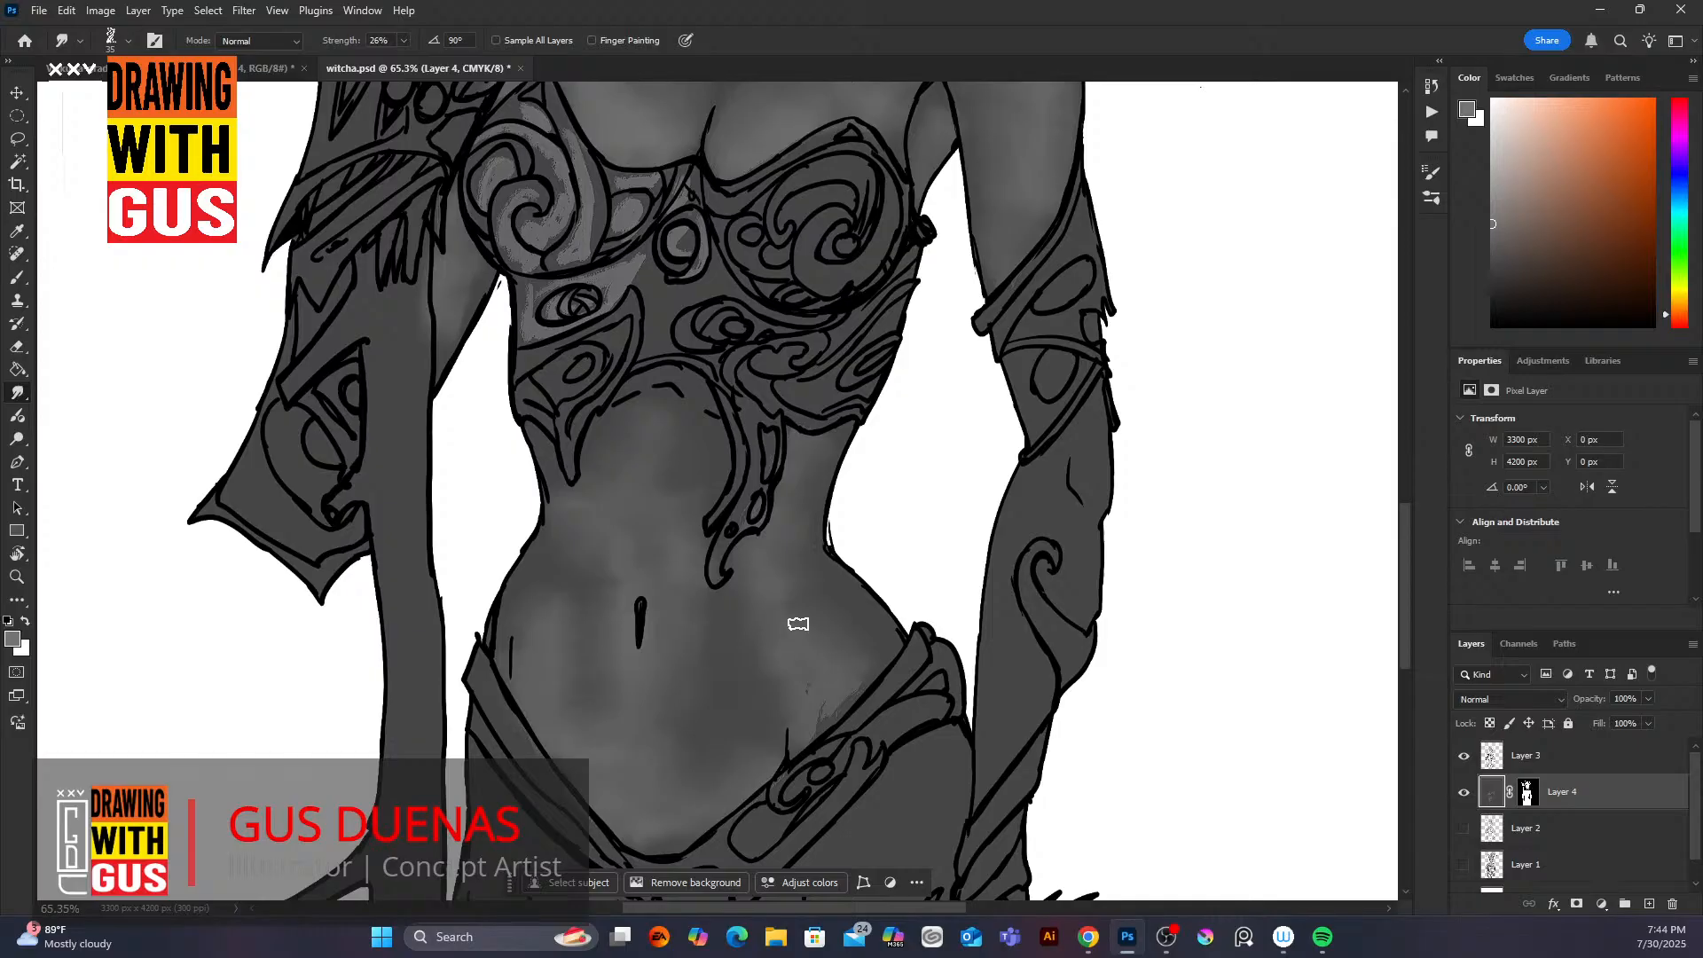
mouse_move(798, 624)
left_mouse_down()
mouse_move(811, 733)
mouse_move(842, 709)
mouse_move(814, 626)
mouse_move(786, 725)
mouse_move(761, 667)
mouse_move(772, 567)
left_mouse_up()
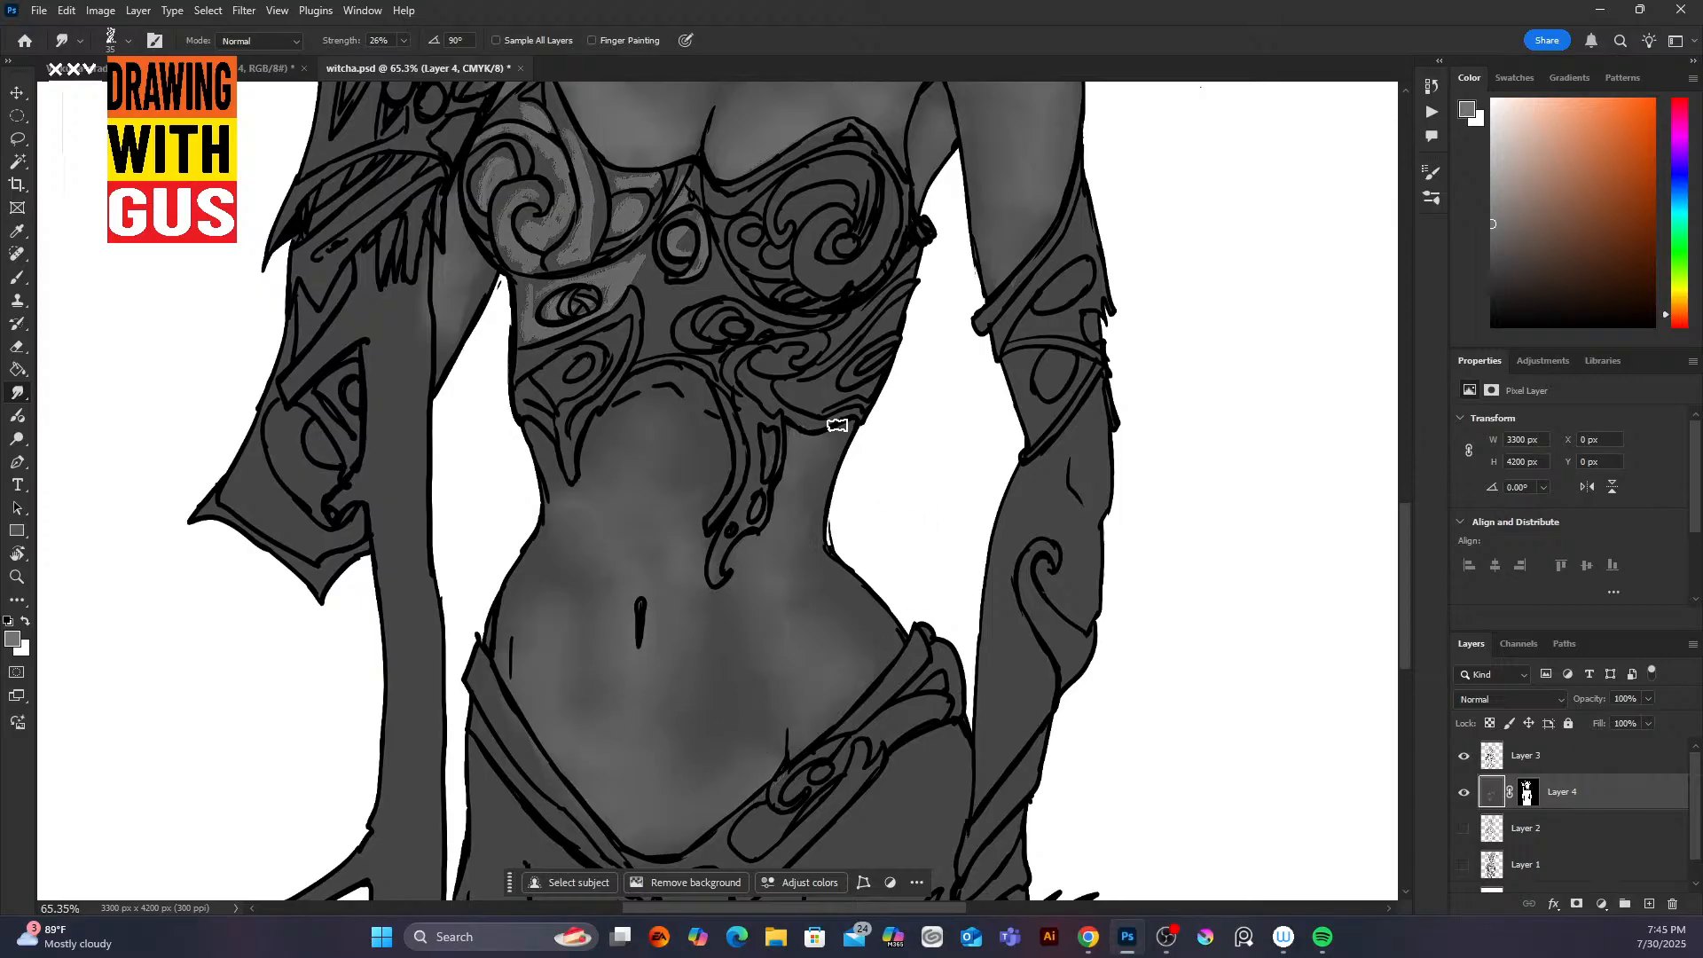
Step: Paint lighter gray with the Brush on the pointed ornament at the lower staff-side edge of the bodice
scroll(833, 452, "down", 5)
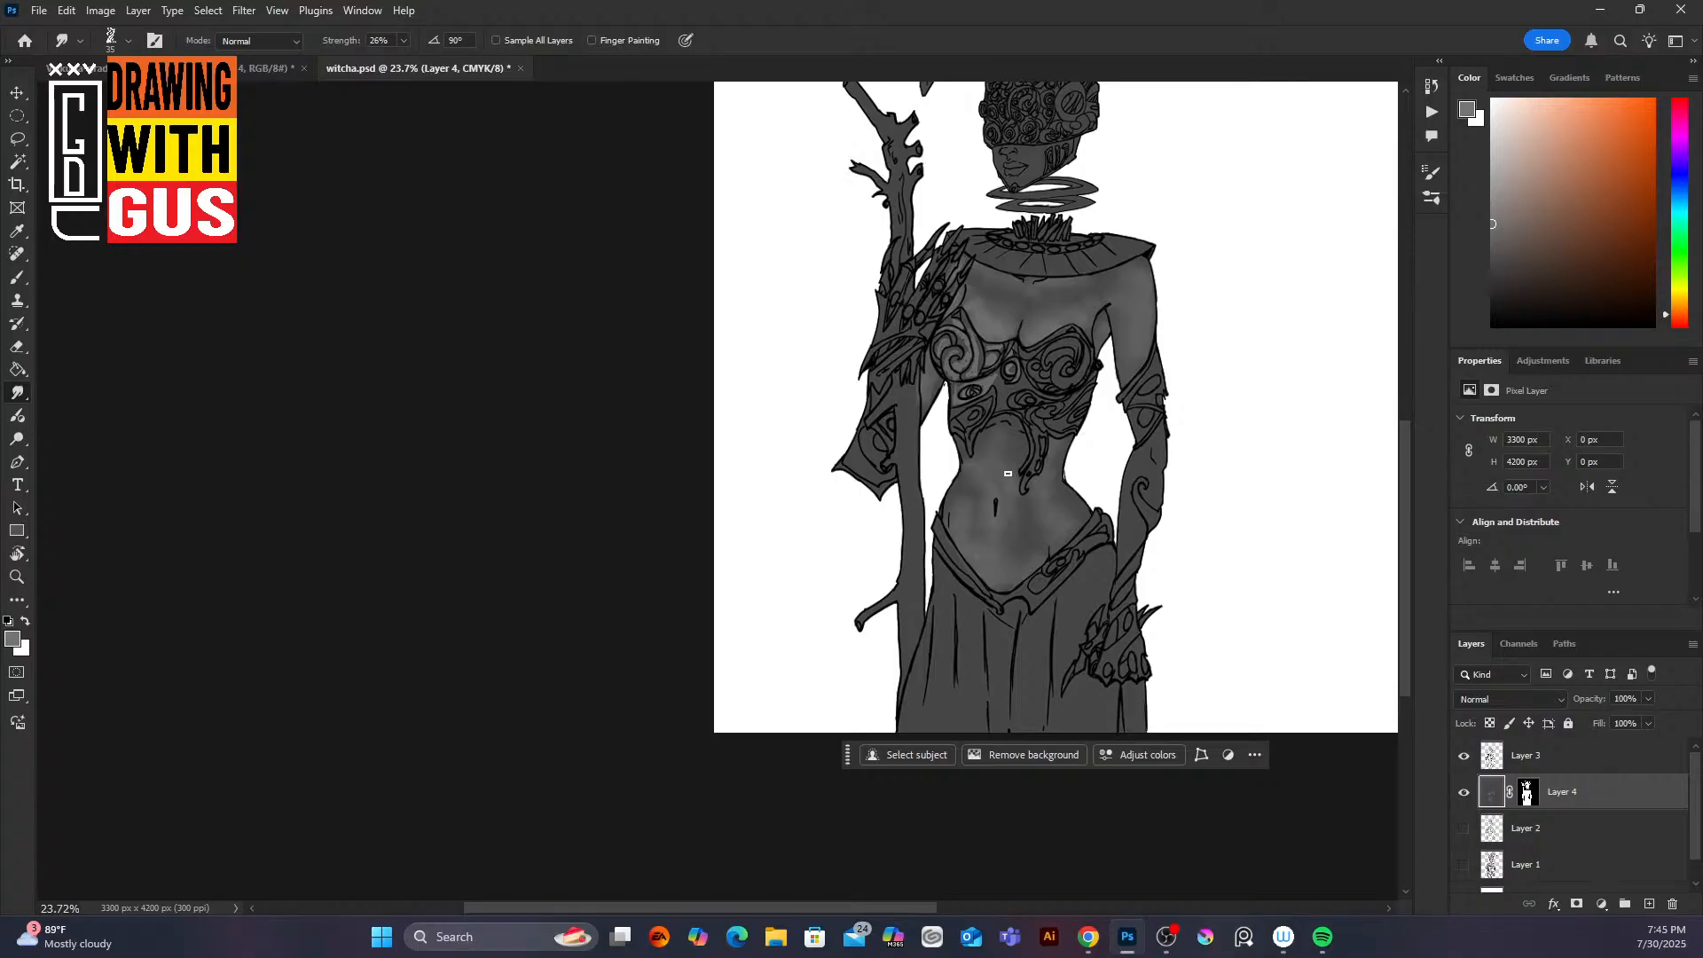
scroll(976, 390, "up", 5)
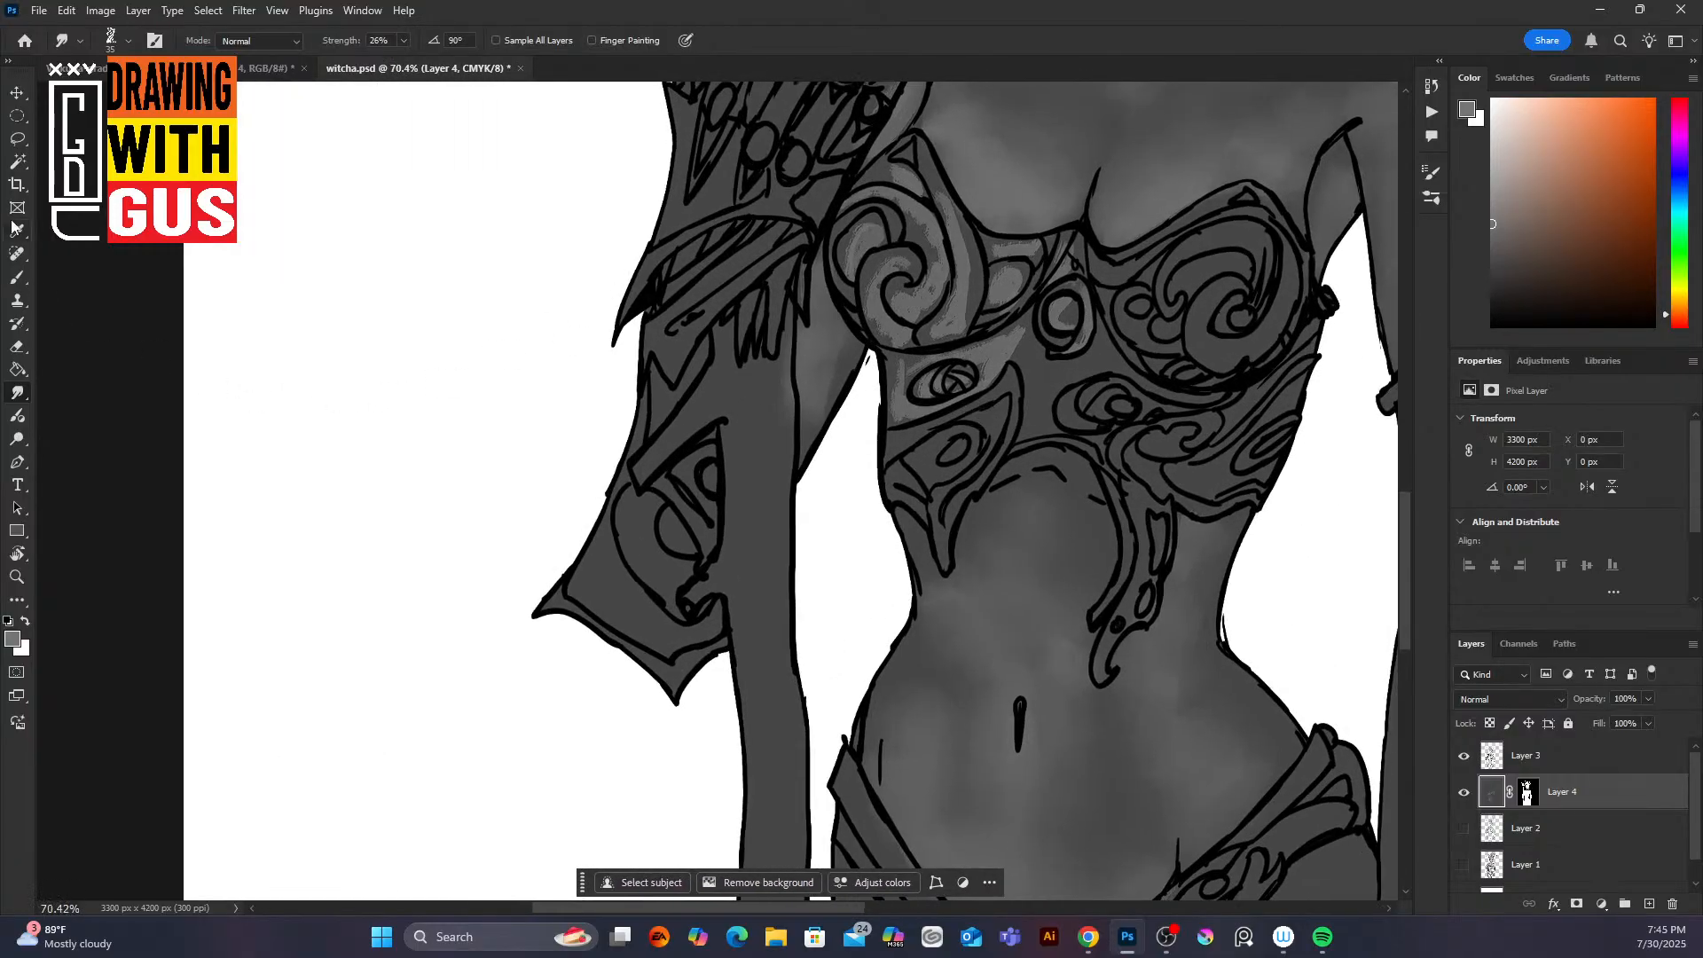
left_click(15, 278)
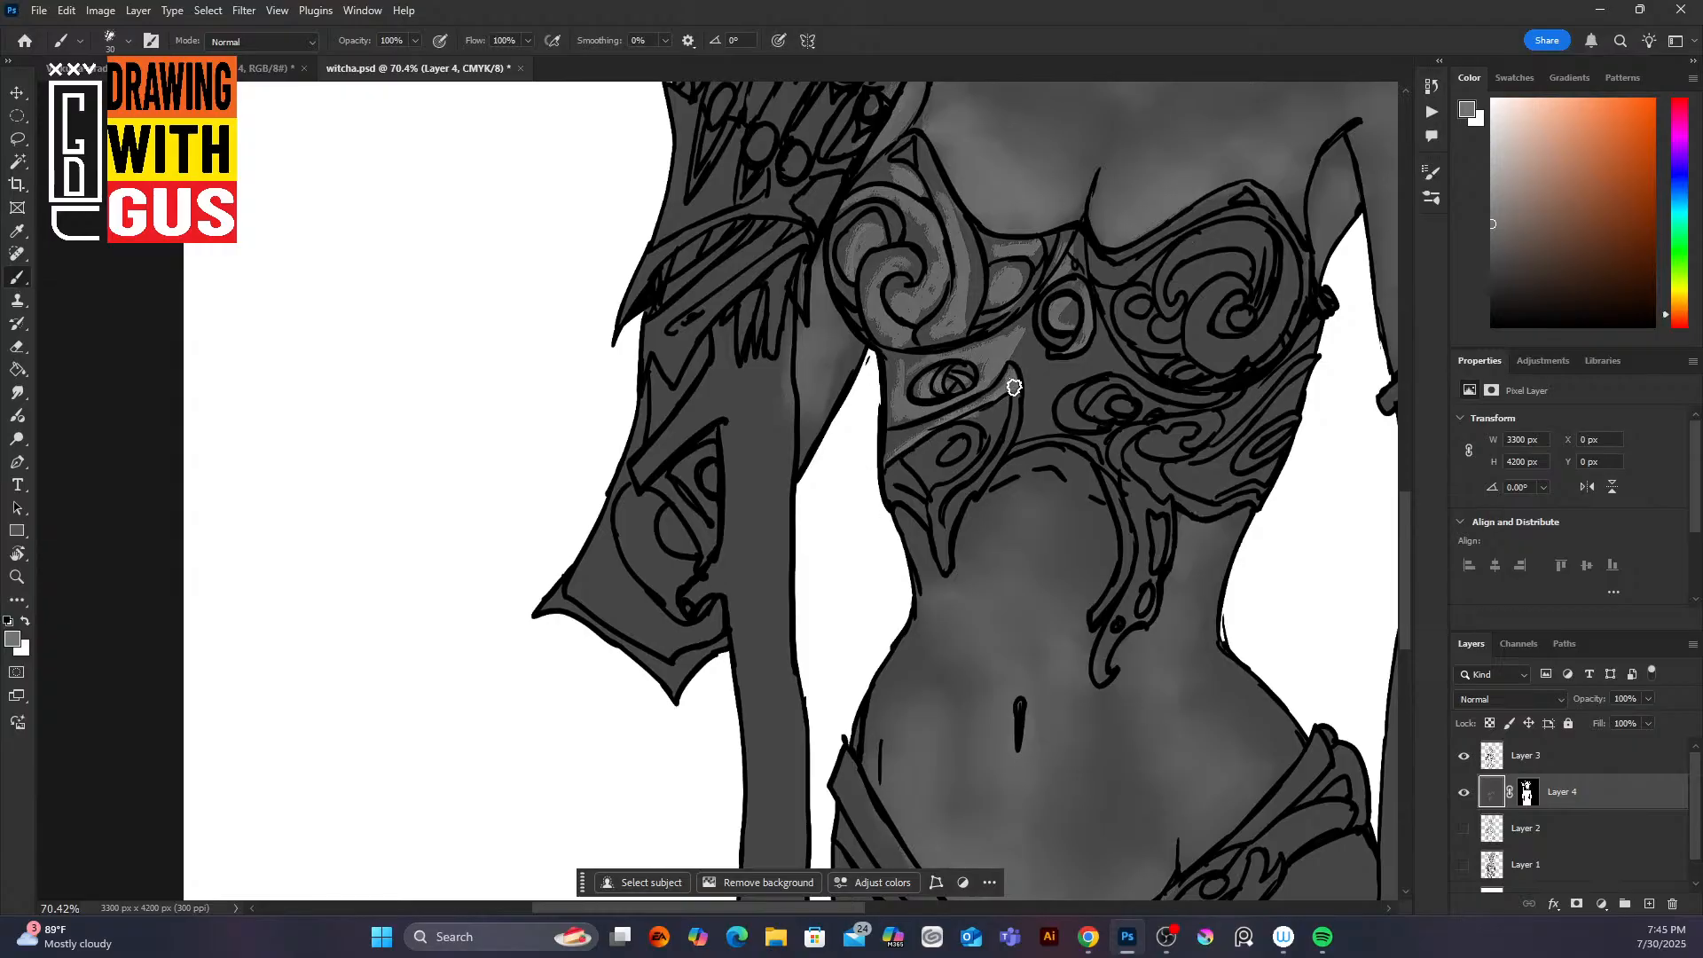
mouse_move(1014, 388)
left_mouse_down()
mouse_move(925, 460)
mouse_move(943, 440)
mouse_move(936, 479)
mouse_move(954, 473)
mouse_move(970, 426)
mouse_move(936, 522)
mouse_move(941, 542)
mouse_move(967, 503)
mouse_move(944, 567)
left_mouse_up()
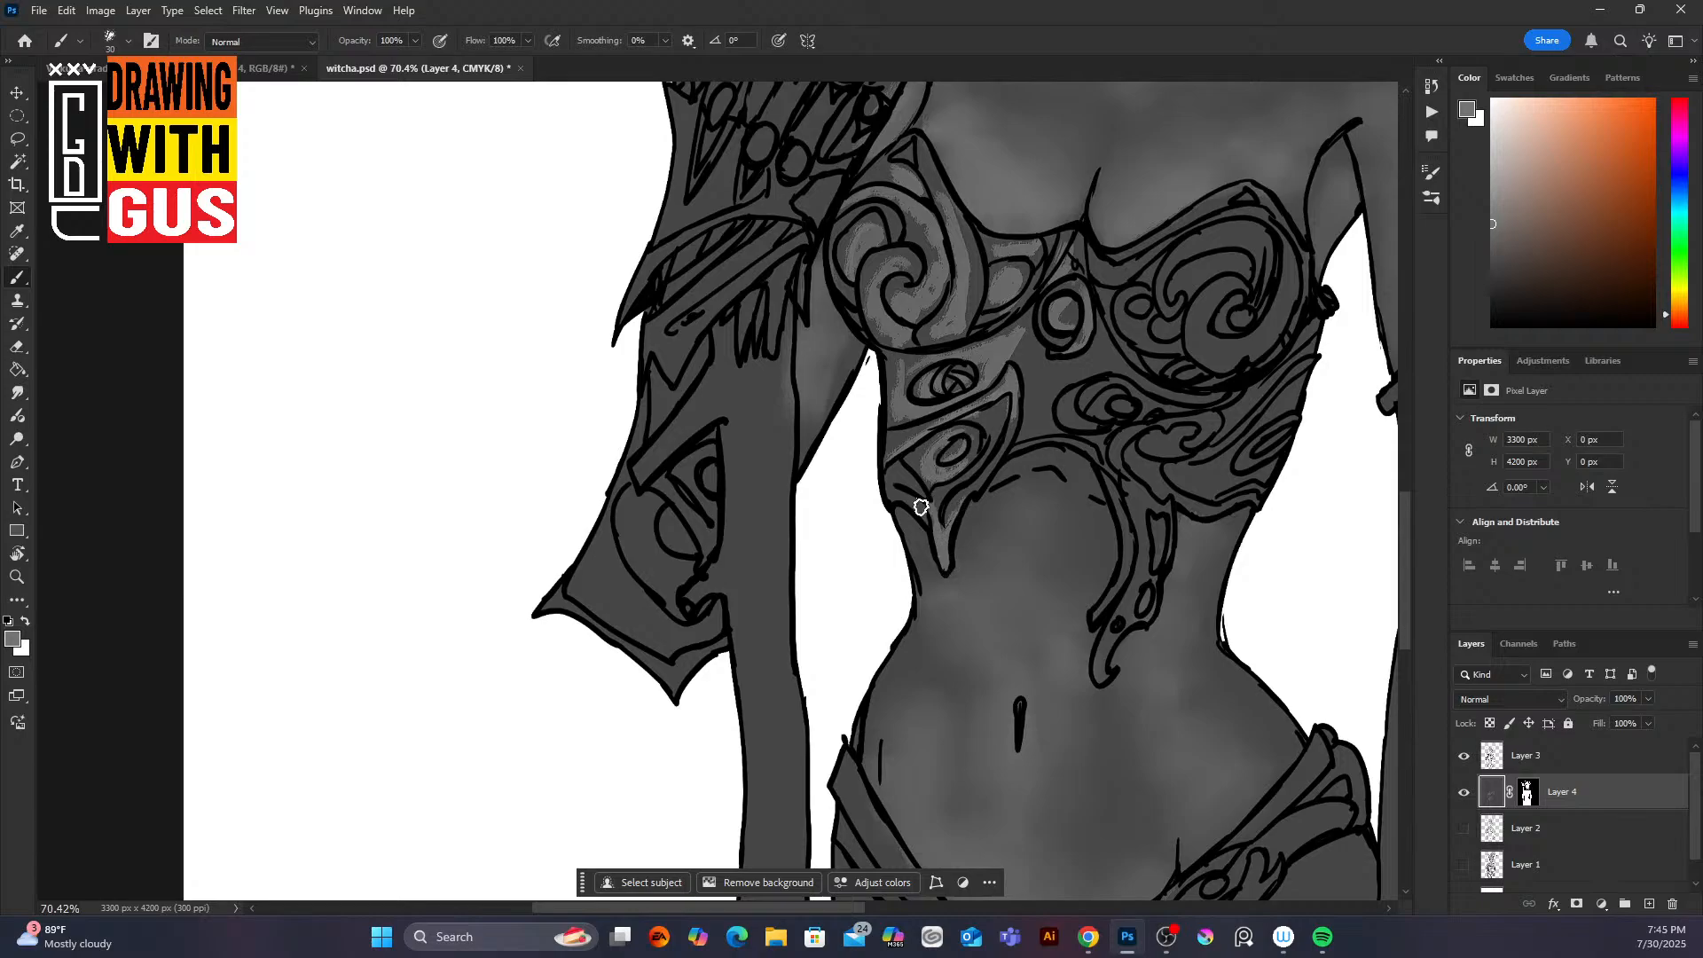
left_click_drag(921, 507, 900, 496)
Step: Paint lighter gray highlights below the bodice's center, down to the navel, and along both sides of the waist and hips
mouse_move(1012, 498)
left_mouse_down()
mouse_move(1051, 489)
mouse_move(1100, 515)
mouse_move(1067, 482)
mouse_move(1056, 493)
mouse_move(1029, 650)
mouse_move(1024, 496)
mouse_move(1061, 498)
left_mouse_up()
mouse_move(930, 551)
left_mouse_down()
mouse_move(929, 599)
mouse_move(923, 534)
mouse_move(952, 596)
mouse_move(950, 626)
mouse_move(932, 601)
mouse_move(891, 748)
mouse_move(913, 848)
mouse_move(923, 749)
mouse_move(902, 753)
mouse_move(891, 795)
mouse_move(903, 810)
mouse_move(903, 741)
mouse_move(924, 759)
mouse_move(934, 872)
mouse_move(892, 733)
left_mouse_up()
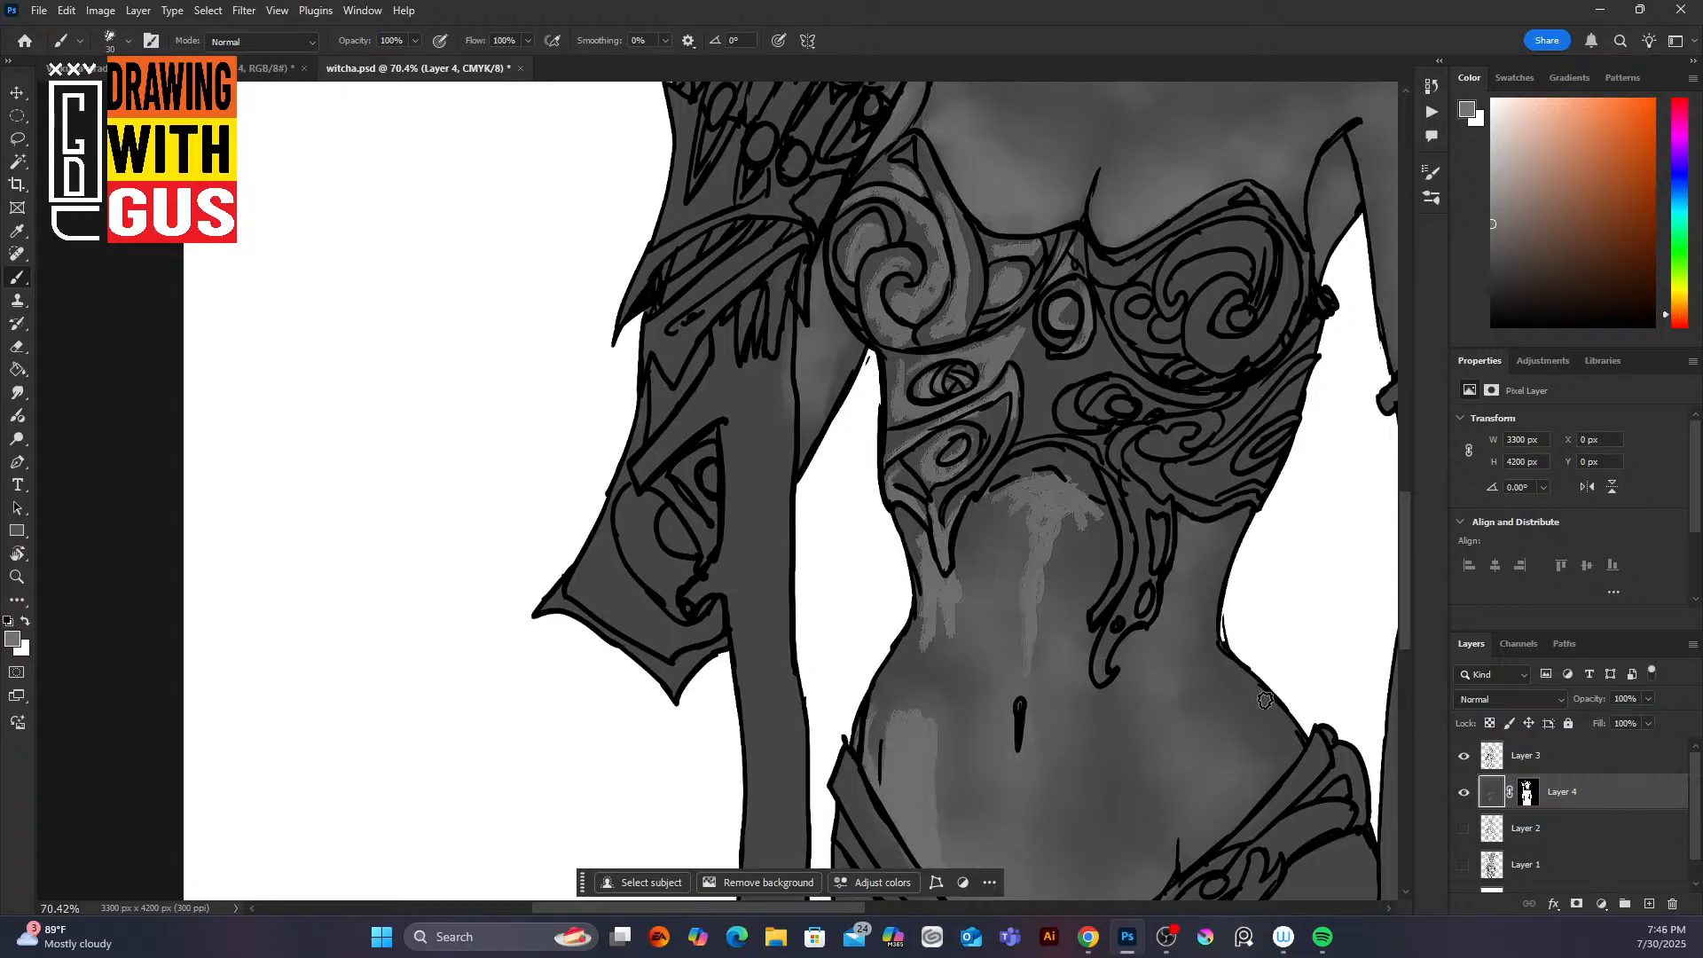
mouse_move(1191, 813)
left_mouse_down()
mouse_move(1186, 869)
mouse_move(1199, 824)
mouse_move(1210, 844)
mouse_move(1237, 799)
mouse_move(1232, 815)
mouse_move(1189, 810)
left_mouse_up()
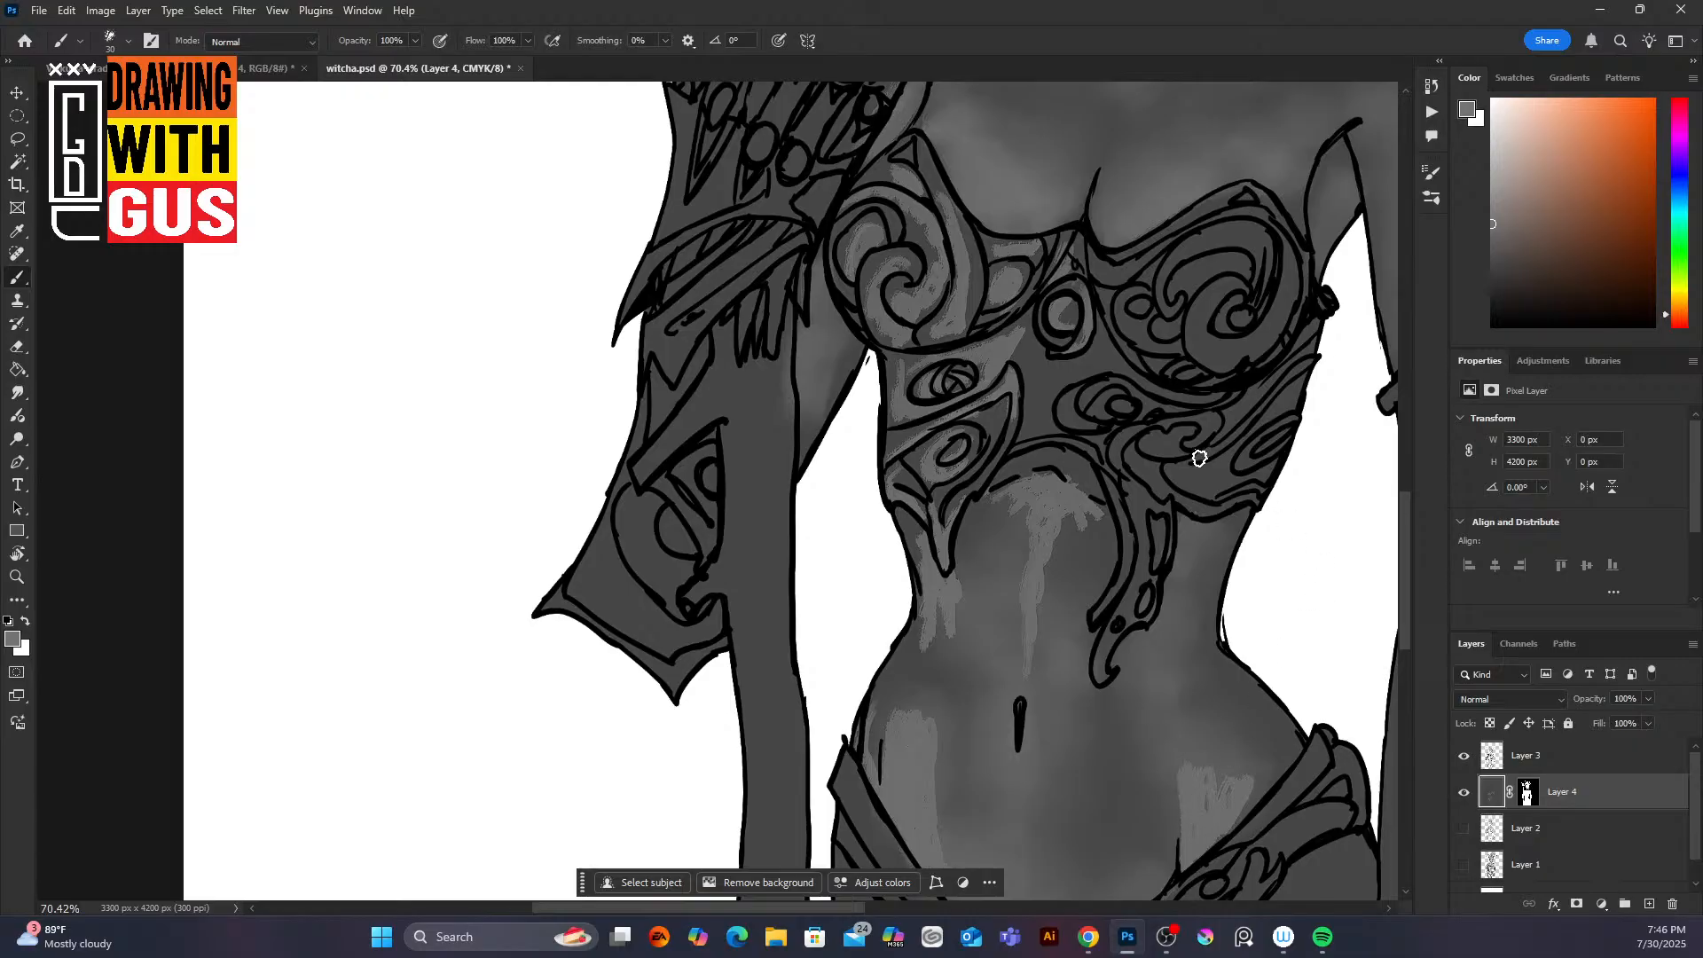
mouse_move(1218, 523)
left_mouse_down()
mouse_move(1176, 542)
mouse_move(1184, 569)
mouse_move(1160, 610)
mouse_move(1160, 524)
mouse_move(1151, 571)
left_mouse_up()
Step: Paint lighter gray on the bodice's hanging ornament, center and far-side swirls, and touch up the staff-side cup edge and upper arm
mouse_move(1138, 509)
left_mouse_down()
mouse_move(1130, 598)
mouse_move(1104, 672)
left_mouse_up()
mouse_move(1130, 471)
left_mouse_down()
mouse_move(1166, 436)
mouse_move(1141, 442)
mouse_move(1209, 434)
left_mouse_up()
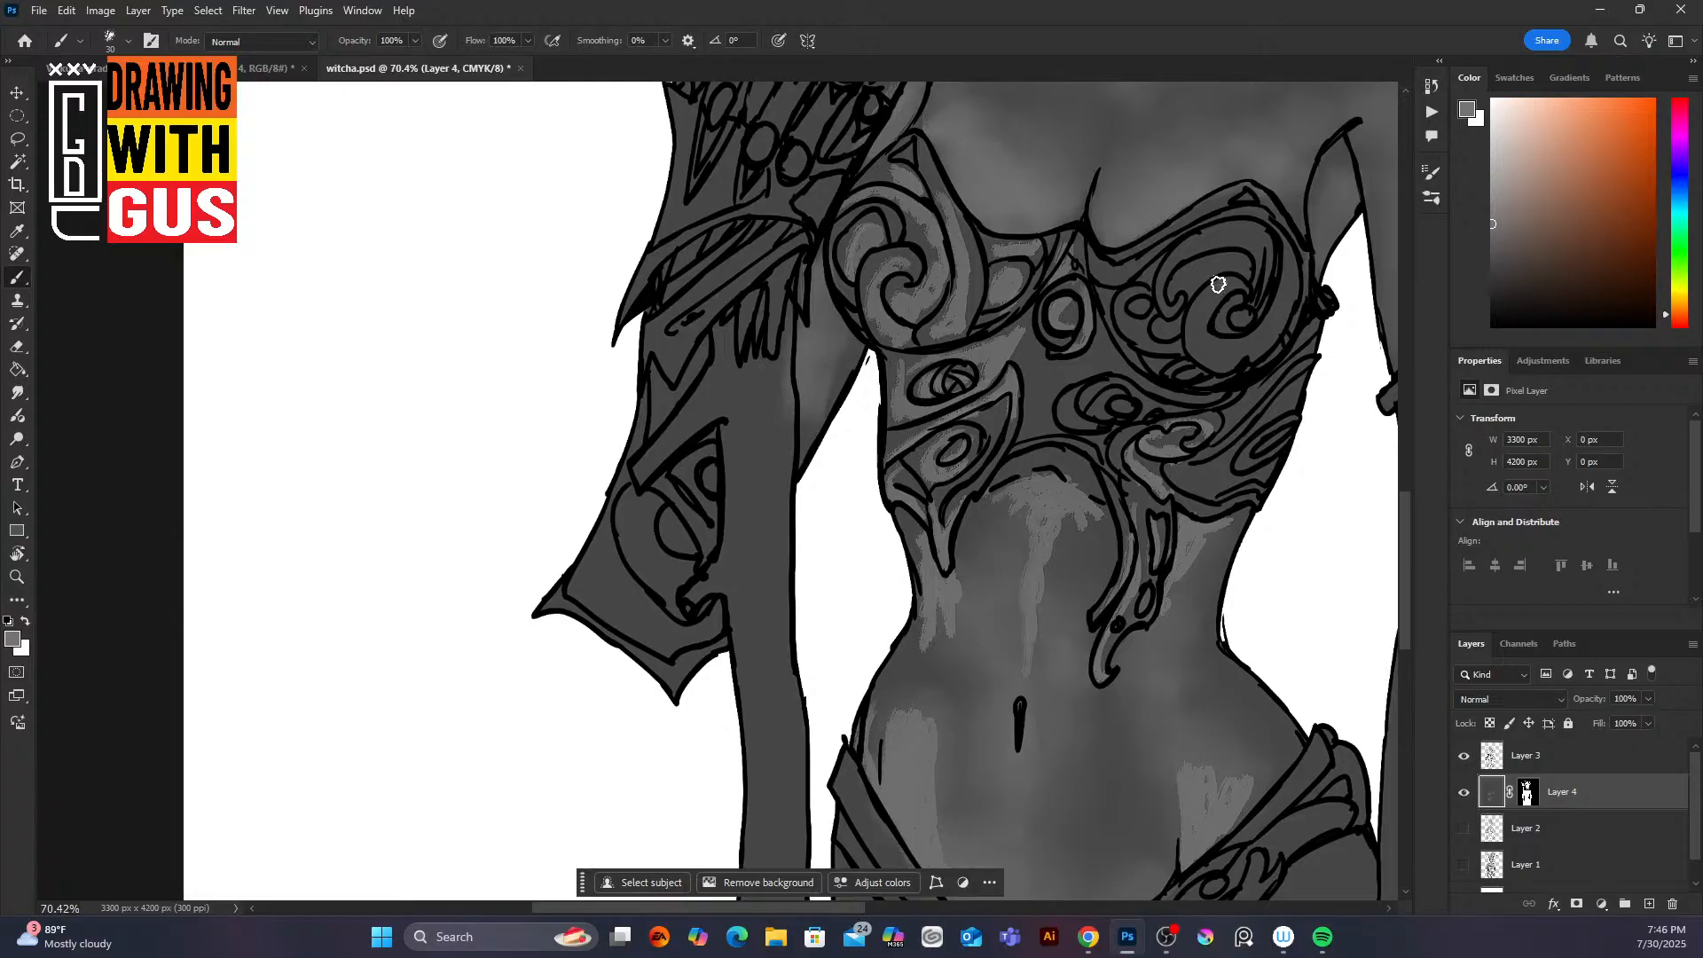
mouse_move(1218, 285)
left_mouse_down()
mouse_move(1206, 358)
mouse_move(1264, 354)
left_mouse_up()
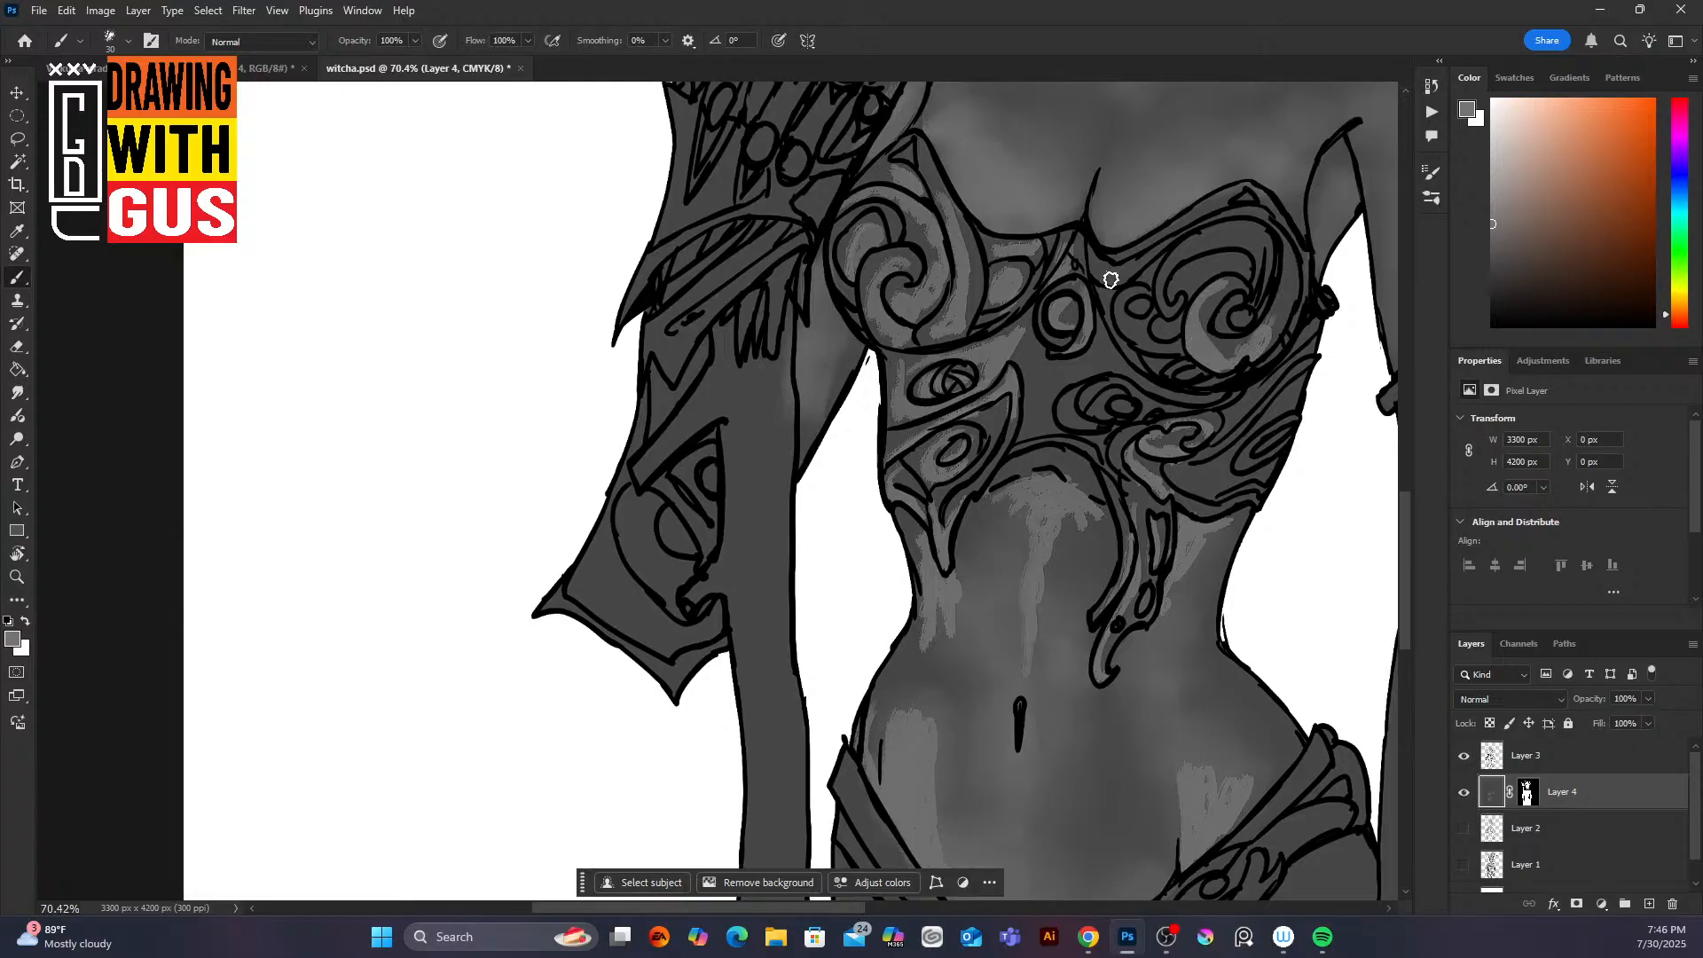
mouse_move(1111, 280)
left_mouse_down()
mouse_move(1145, 373)
mouse_move(1137, 338)
mouse_move(1030, 368)
mouse_move(1035, 401)
mouse_move(1095, 368)
left_mouse_up()
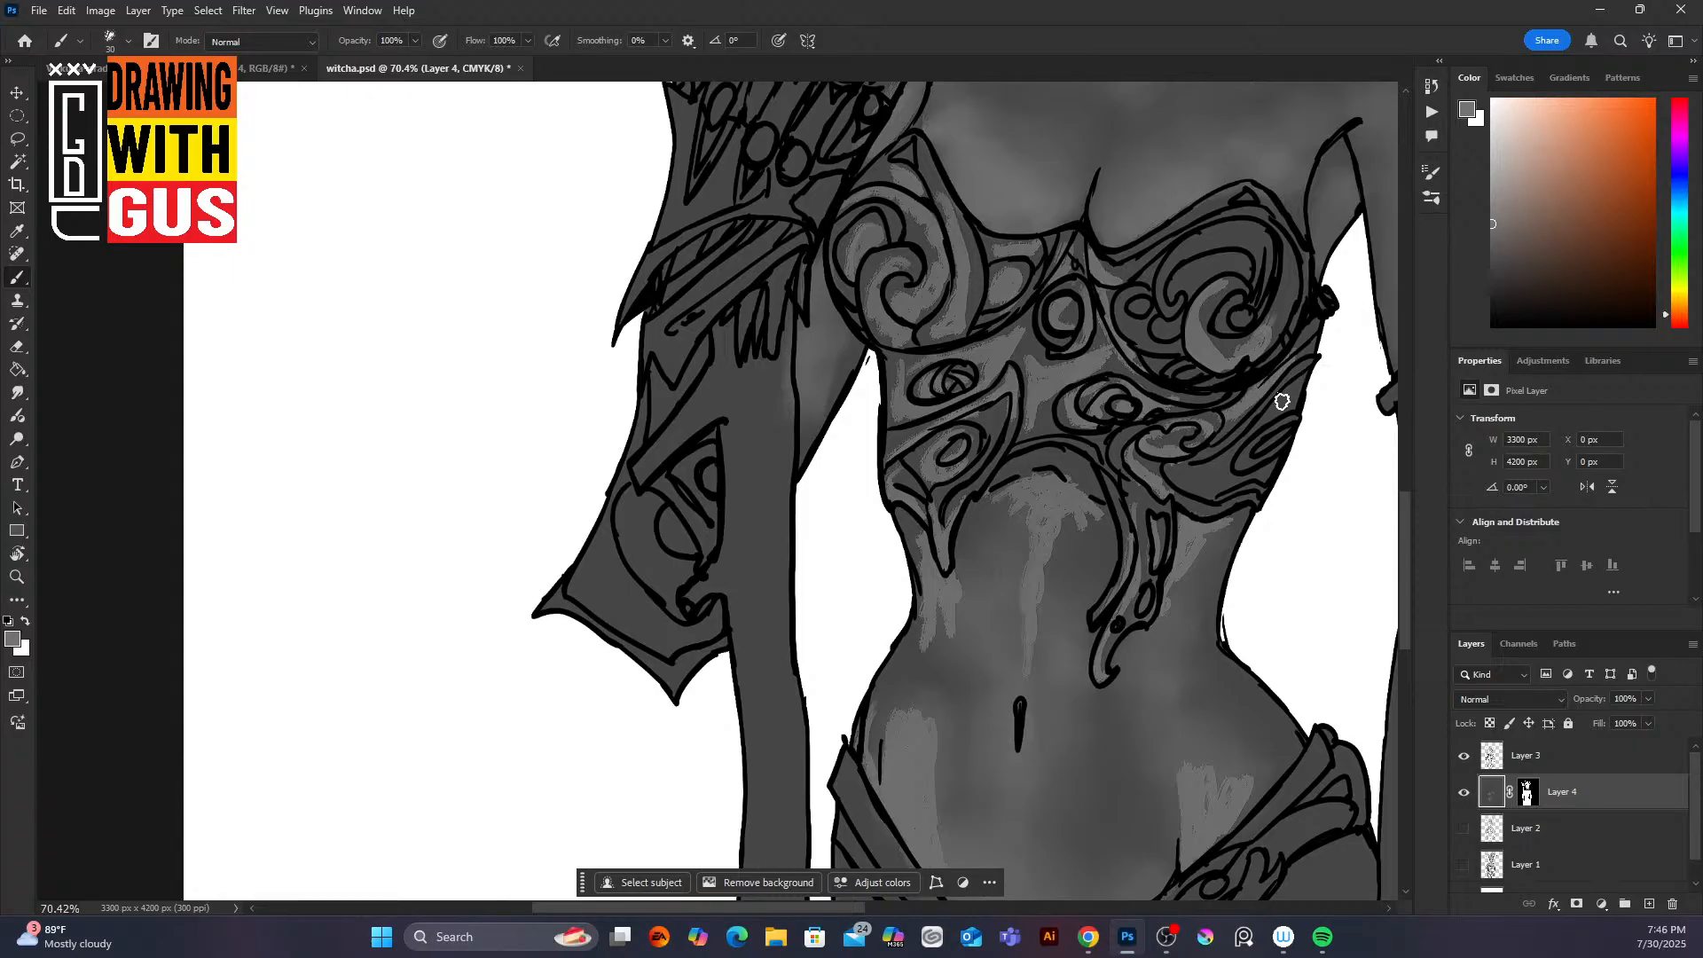
mouse_move(1282, 402)
left_mouse_down()
mouse_move(1195, 463)
mouse_move(1213, 465)
mouse_move(1198, 488)
mouse_move(1222, 490)
mouse_move(1277, 454)
mouse_move(1238, 460)
mouse_move(1282, 377)
mouse_move(1218, 507)
left_mouse_up()
mouse_move(1178, 266)
left_mouse_down()
mouse_move(1234, 231)
mouse_move(1164, 303)
mouse_move(1177, 308)
mouse_move(1239, 245)
mouse_move(1228, 232)
mouse_move(1262, 243)
mouse_move(1233, 322)
left_mouse_up()
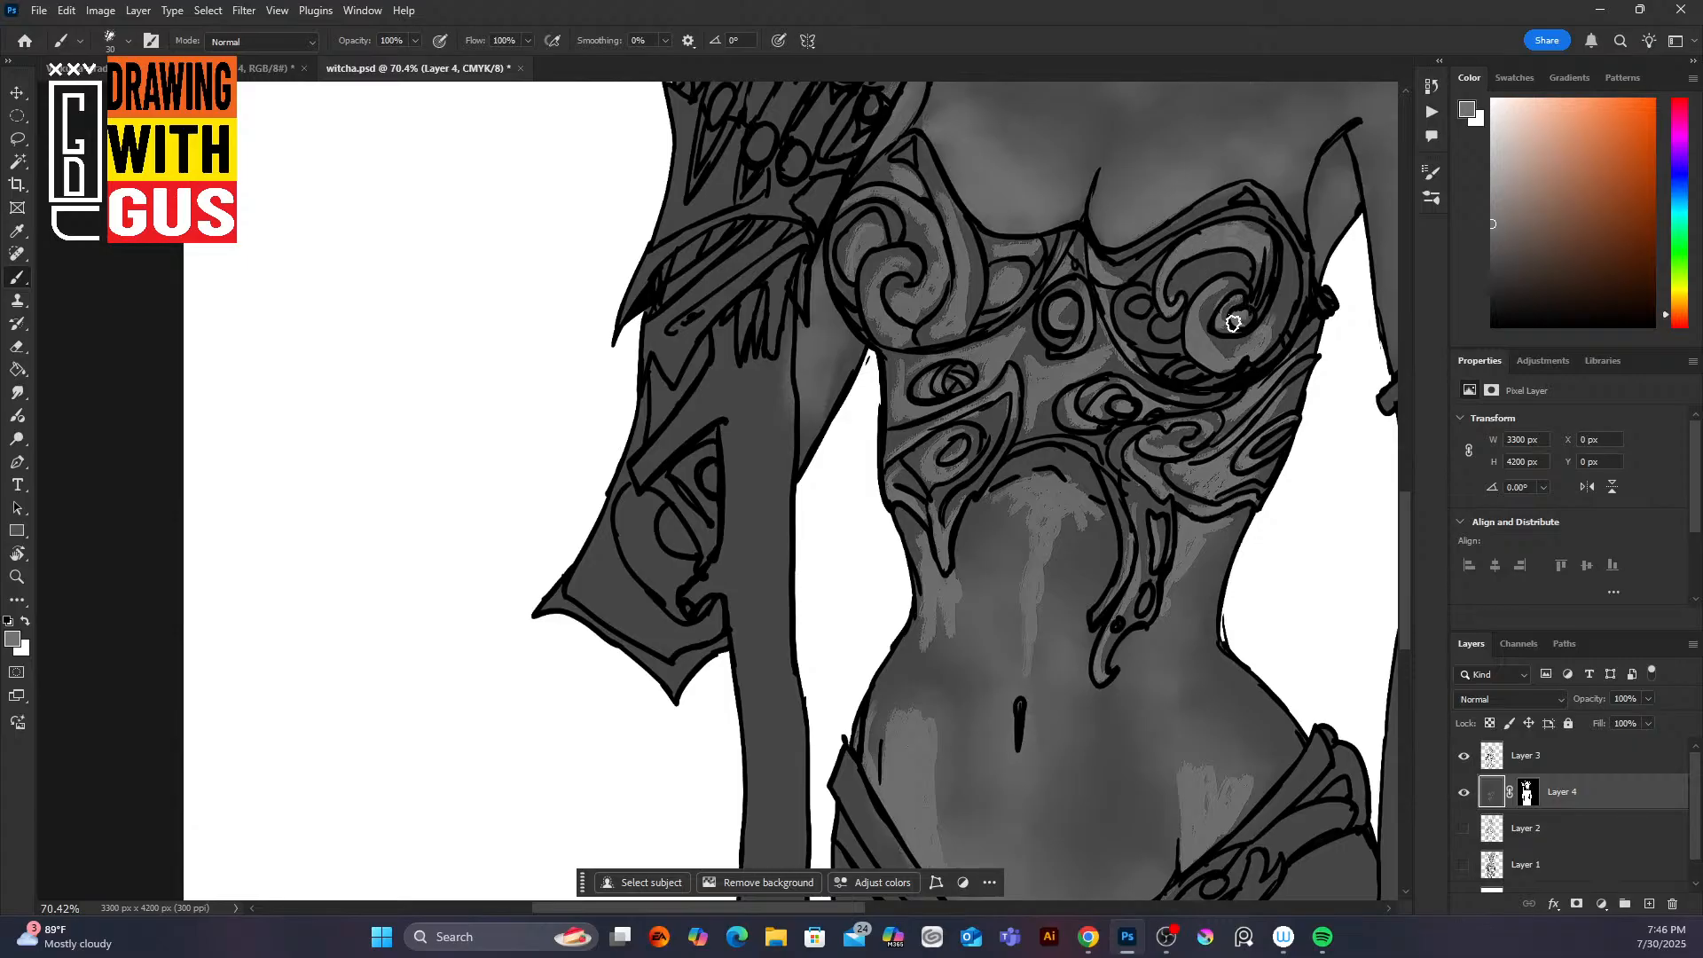
left_click_drag(1131, 307, 1128, 337)
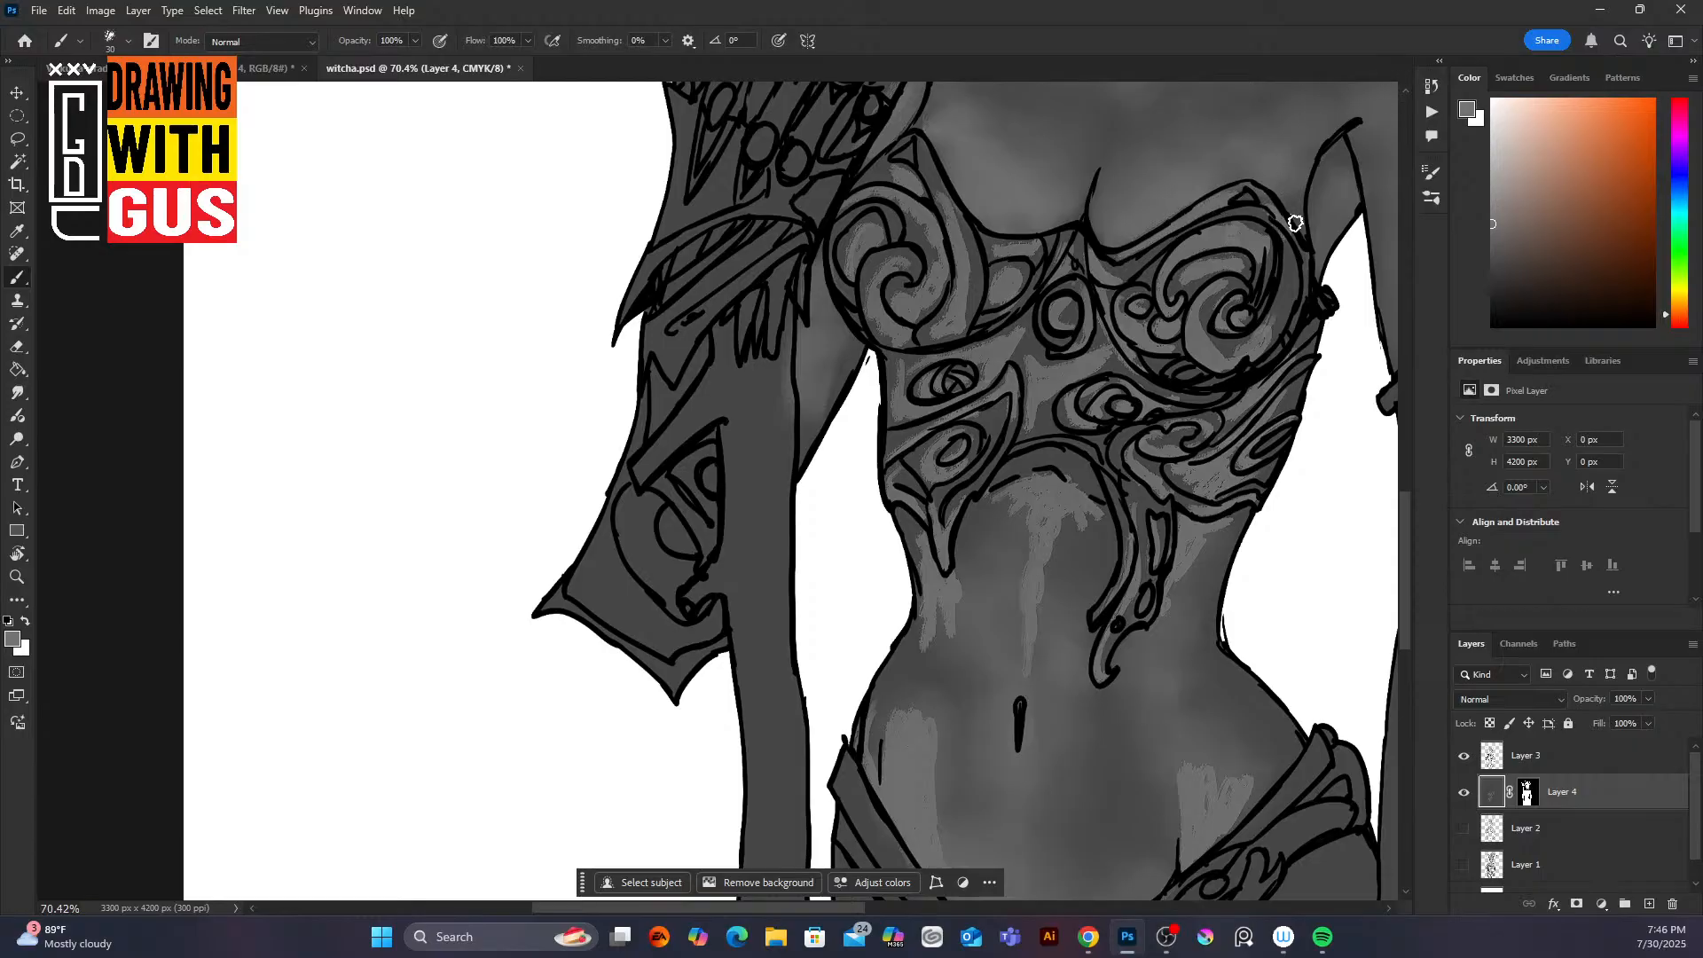
left_click_drag(878, 167, 849, 195)
mouse_move(834, 314)
left_mouse_down()
mouse_move(804, 416)
mouse_move(809, 353)
left_mouse_up()
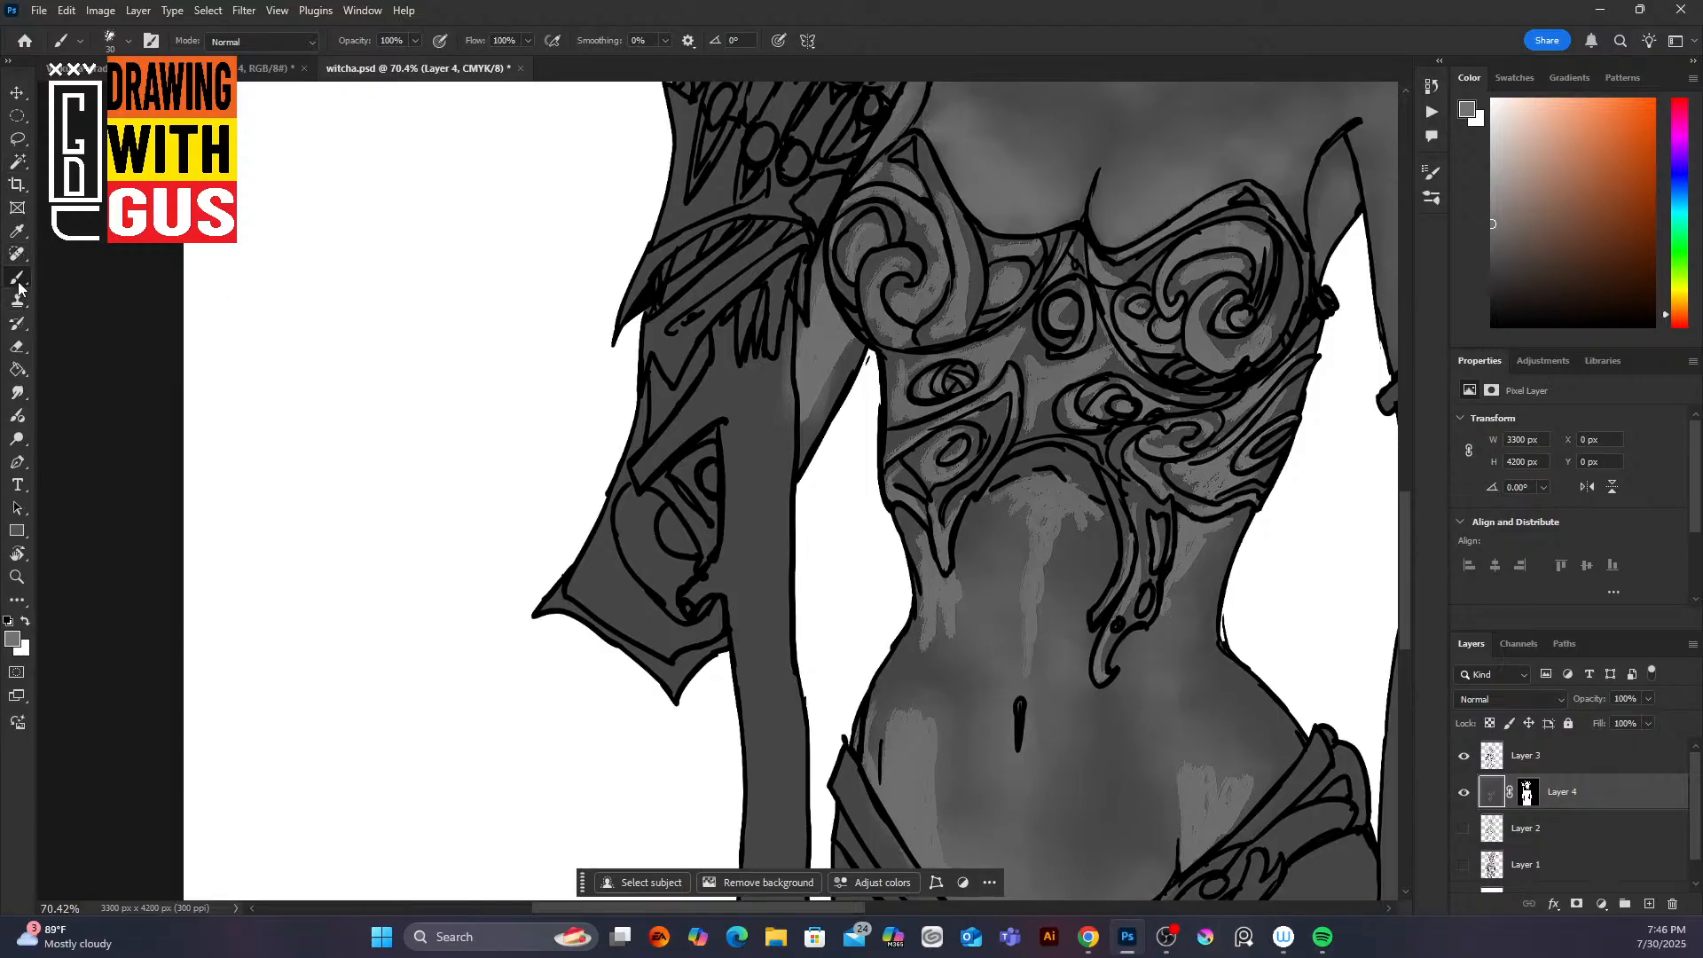
Step: Enlarge the Smudge tool to about 60 px and blend the highlights on the staff-side upper arm, abdomen, waist and hips
left_click(18, 393)
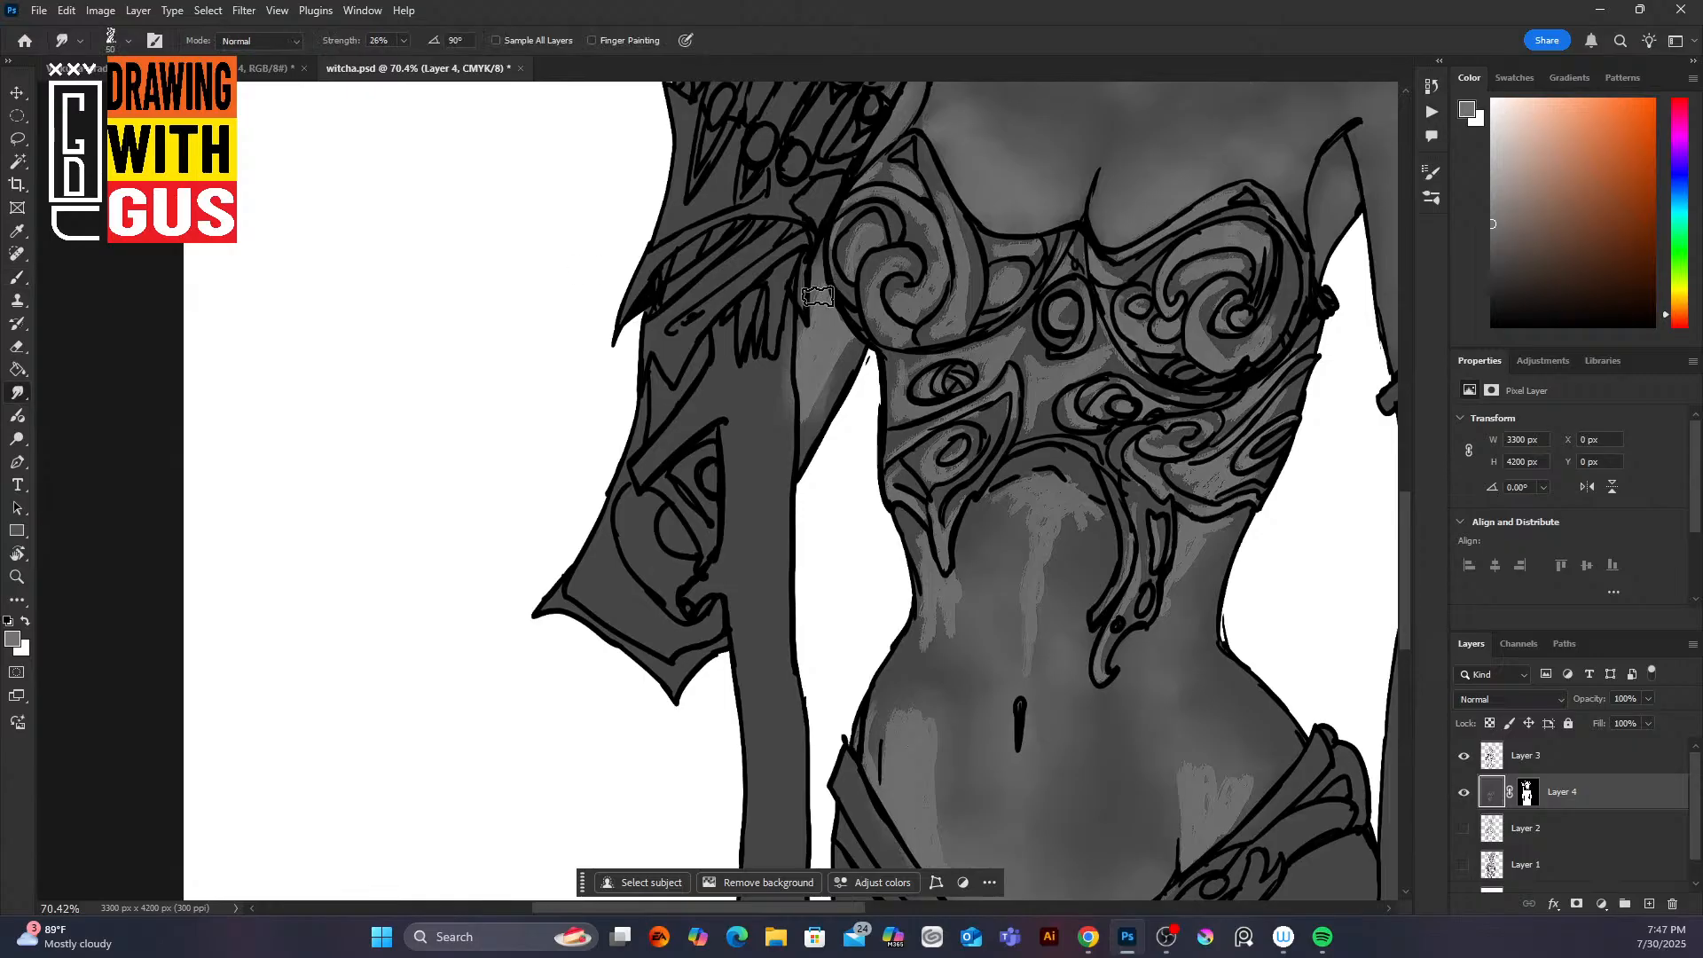
key("]")
mouse_move(817, 288)
left_mouse_down()
mouse_move(790, 355)
mouse_move(810, 292)
mouse_move(795, 307)
mouse_move(785, 464)
mouse_move(840, 341)
mouse_move(815, 401)
left_mouse_up()
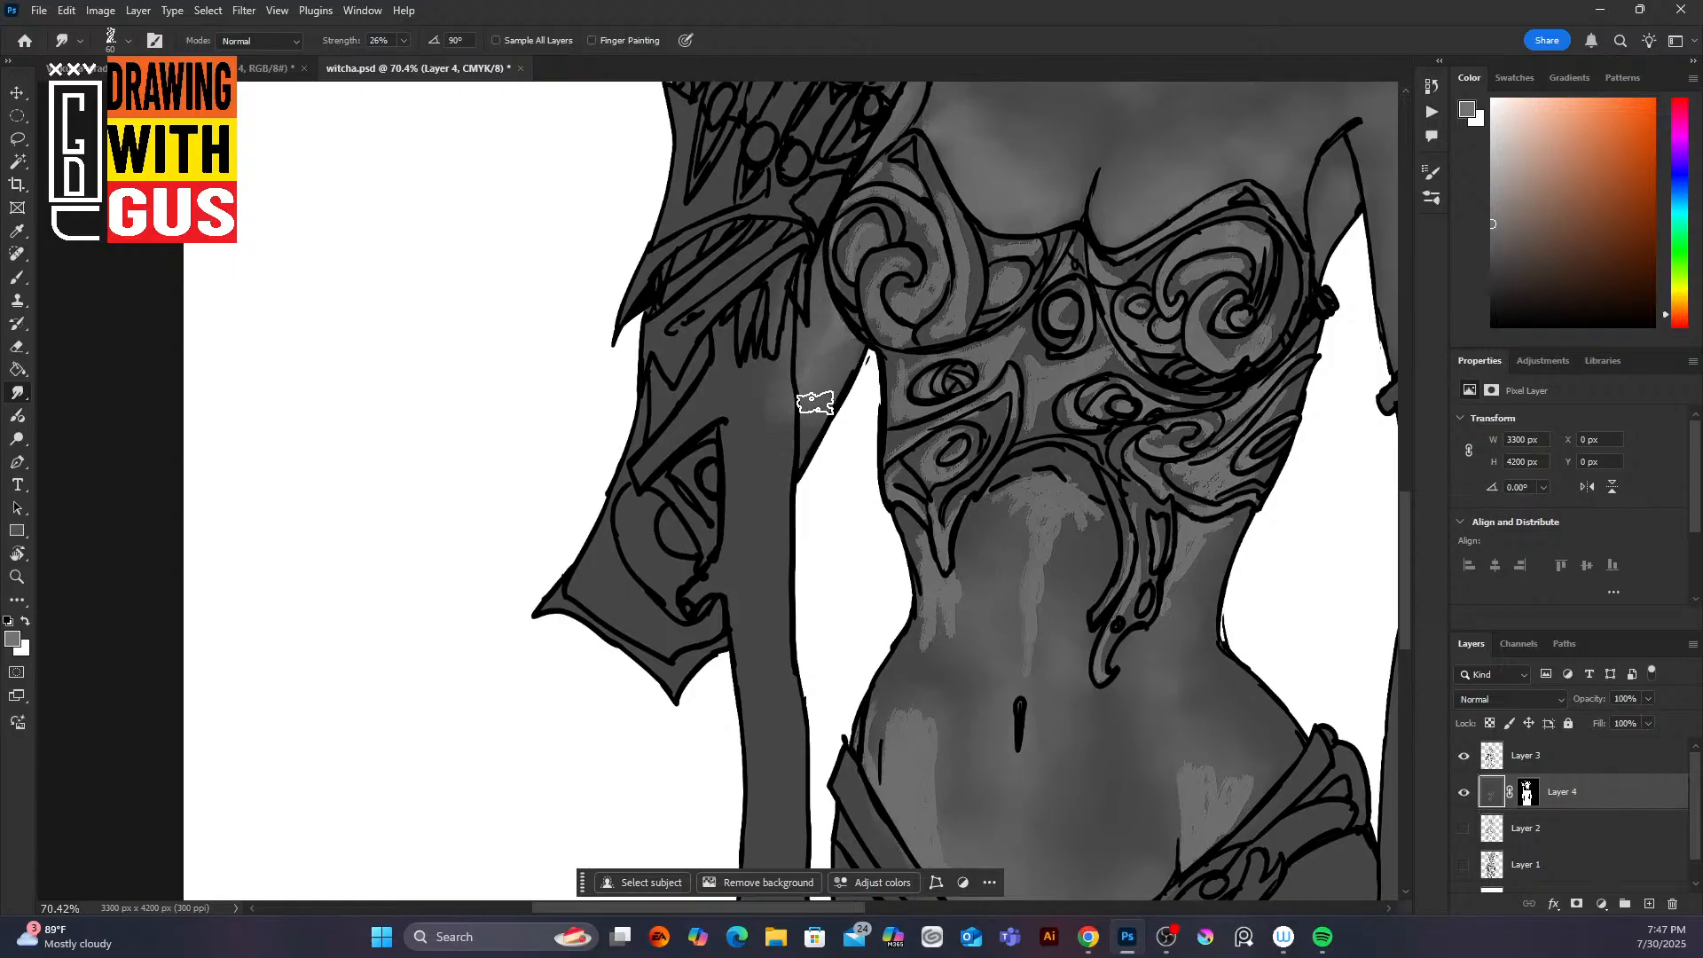
mouse_move(922, 559)
left_mouse_down()
mouse_move(928, 643)
mouse_move(954, 582)
mouse_move(933, 514)
mouse_move(1031, 491)
mouse_move(1003, 512)
mouse_move(1035, 502)
mouse_move(1022, 652)
mouse_move(1055, 523)
mouse_move(1045, 496)
mouse_move(1006, 495)
mouse_move(1082, 513)
mouse_move(1099, 535)
mouse_move(1062, 547)
mouse_move(1036, 748)
mouse_move(943, 652)
mouse_move(889, 755)
mouse_move(891, 740)
mouse_move(914, 776)
mouse_move(933, 752)
mouse_move(923, 849)
mouse_move(882, 744)
left_mouse_up()
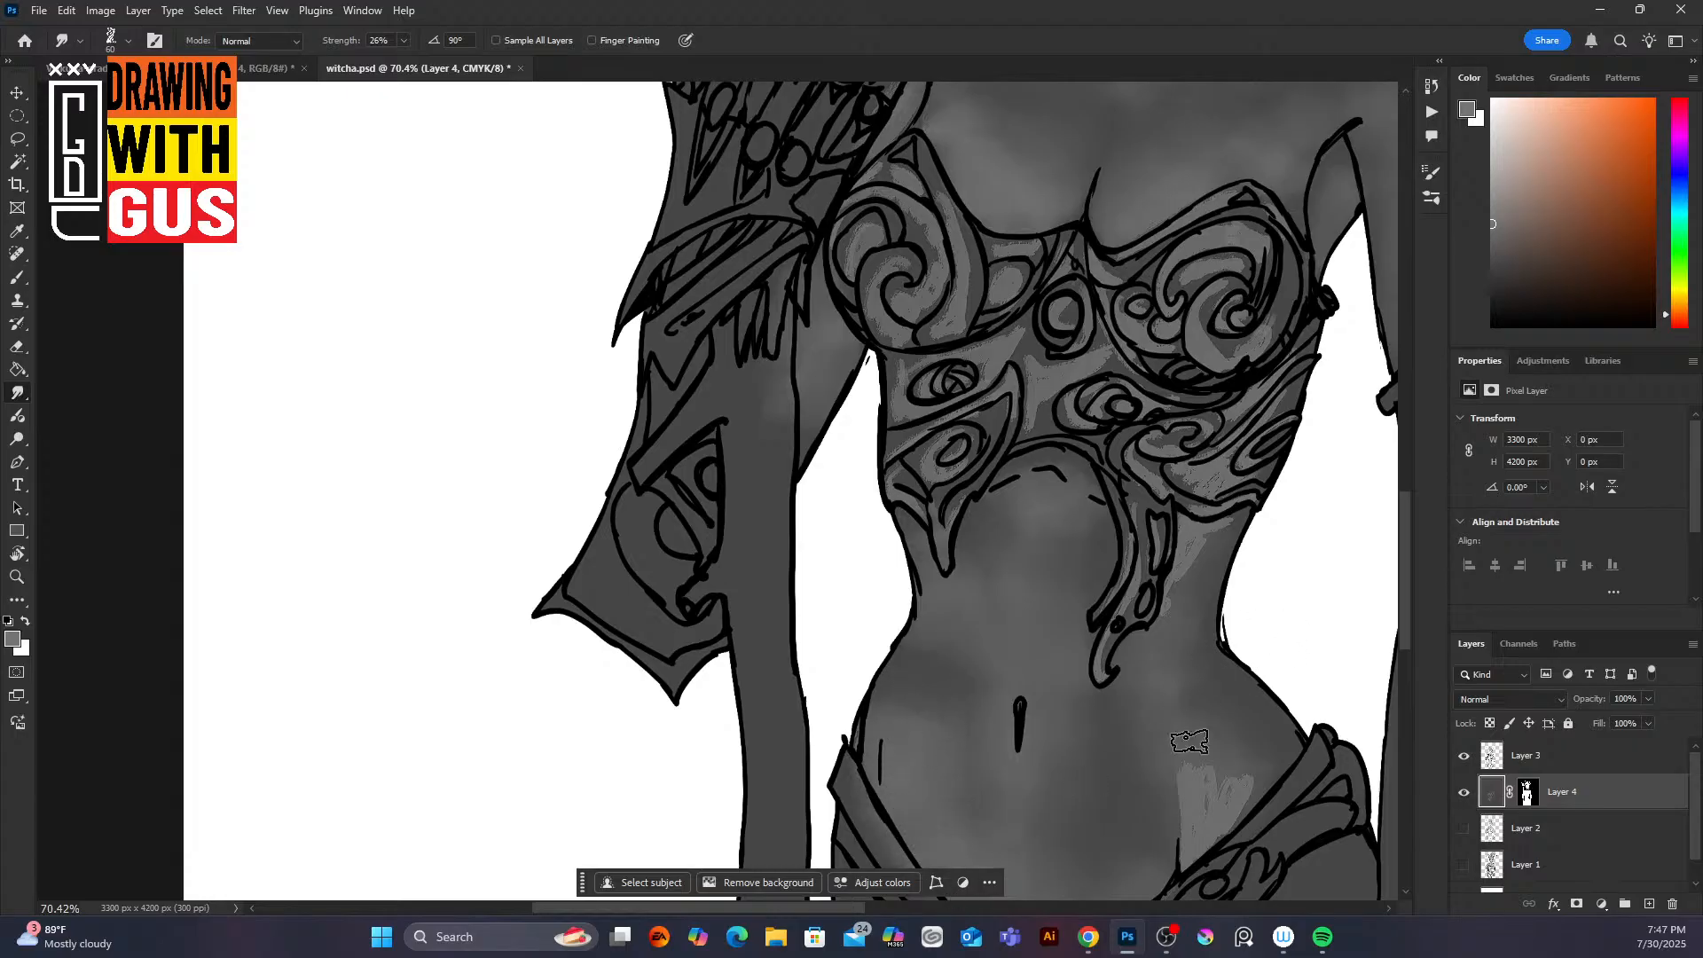
mouse_move(1189, 726)
left_mouse_down()
mouse_move(1191, 861)
mouse_move(1234, 776)
mouse_move(1217, 728)
mouse_move(1139, 735)
mouse_move(1164, 815)
mouse_move(1144, 876)
mouse_move(1167, 720)
mouse_move(1190, 745)
mouse_move(1164, 662)
mouse_move(1189, 702)
left_mouse_up()
mouse_move(1201, 499)
left_mouse_down()
mouse_move(1187, 564)
mouse_move(1194, 525)
mouse_move(1224, 522)
mouse_move(1181, 592)
mouse_move(1173, 558)
mouse_move(1151, 651)
mouse_move(1139, 582)
mouse_move(1108, 649)
mouse_move(1166, 536)
mouse_move(1175, 438)
mouse_move(1139, 463)
mouse_move(1235, 474)
mouse_move(1197, 475)
left_mouse_up()
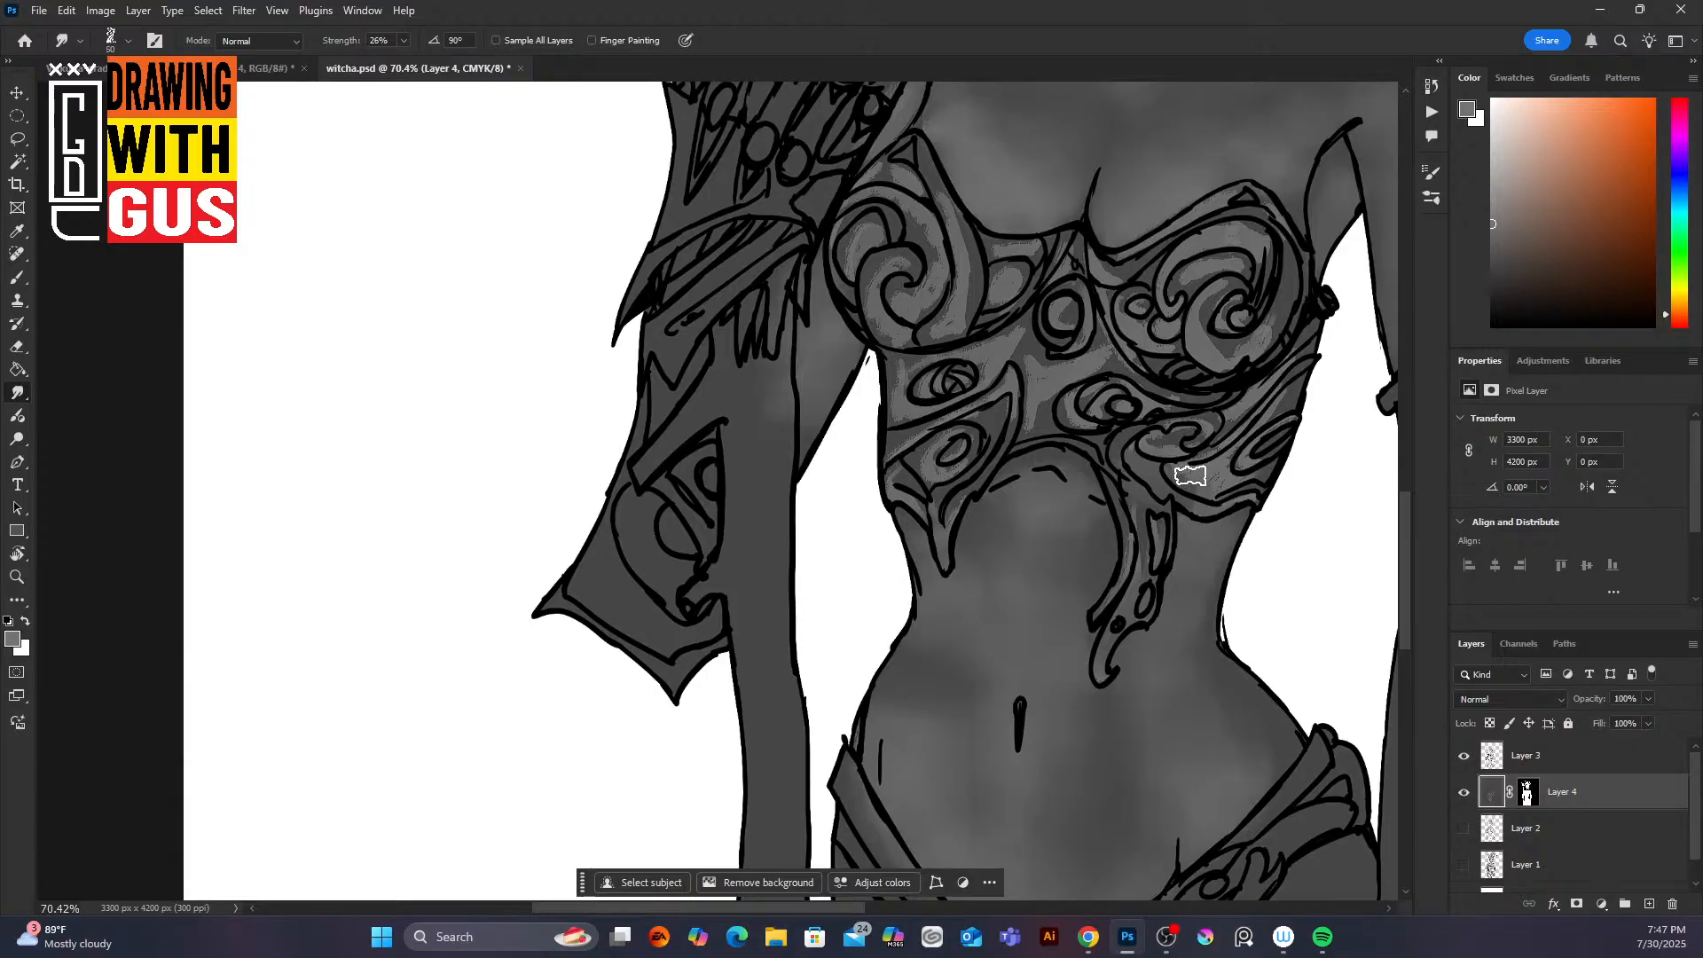
Step: Reduce the Smudge tool to 25 px and blend the highlights on the bodice's lower ornaments and center
key("[")
key("[")
left_click_drag(1173, 433, 1151, 447)
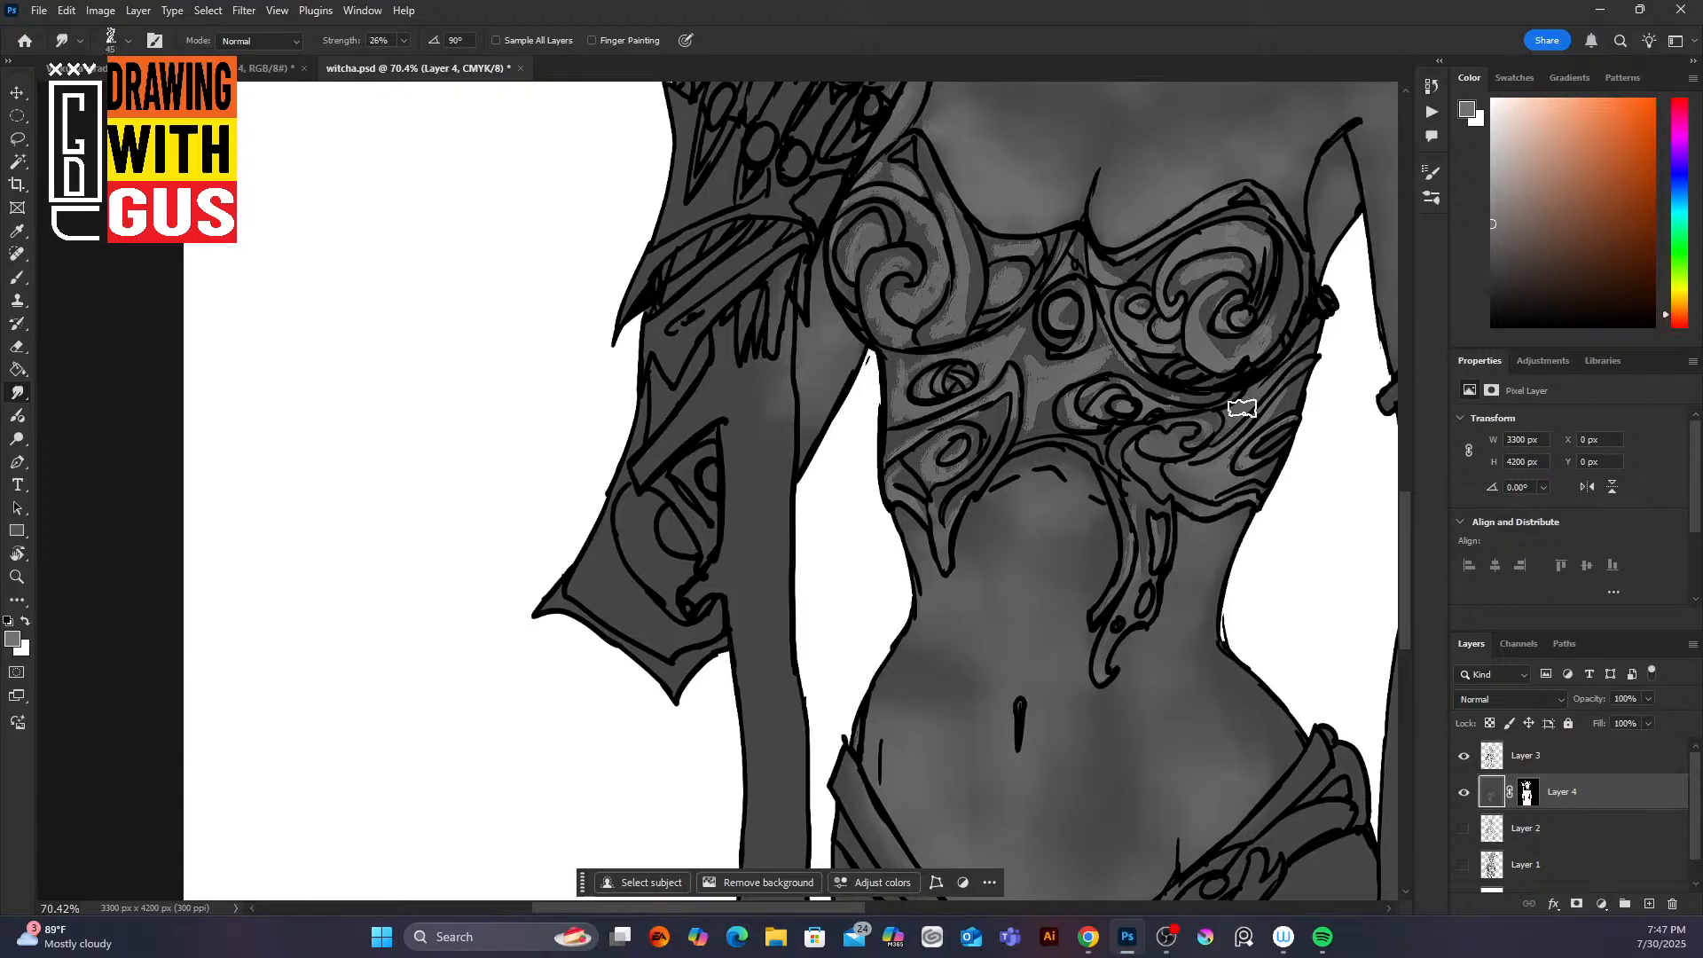
key("[")
key("[")
key("[")
key("[")
key("[")
key("[")
key("[")
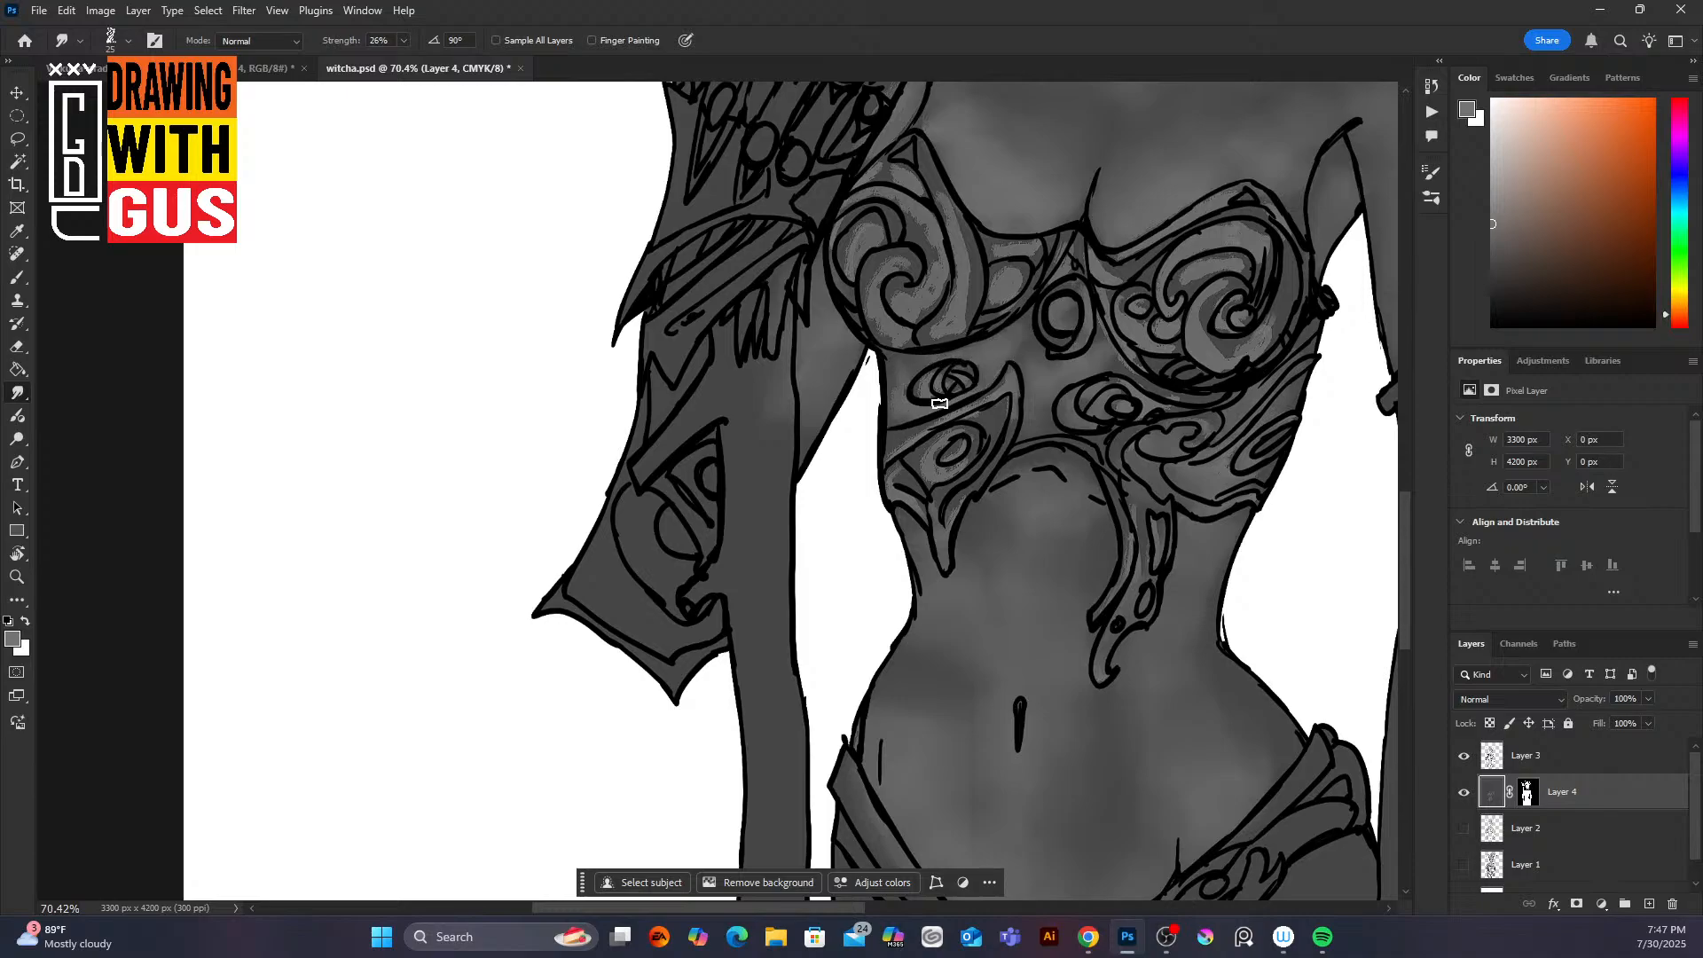
Step: Smudge the lighter gray smooth across the swirls of both bodice cups and the small panel between them
mouse_move(960, 286)
left_mouse_down()
mouse_move(933, 340)
mouse_move(961, 246)
mouse_move(934, 191)
left_mouse_up()
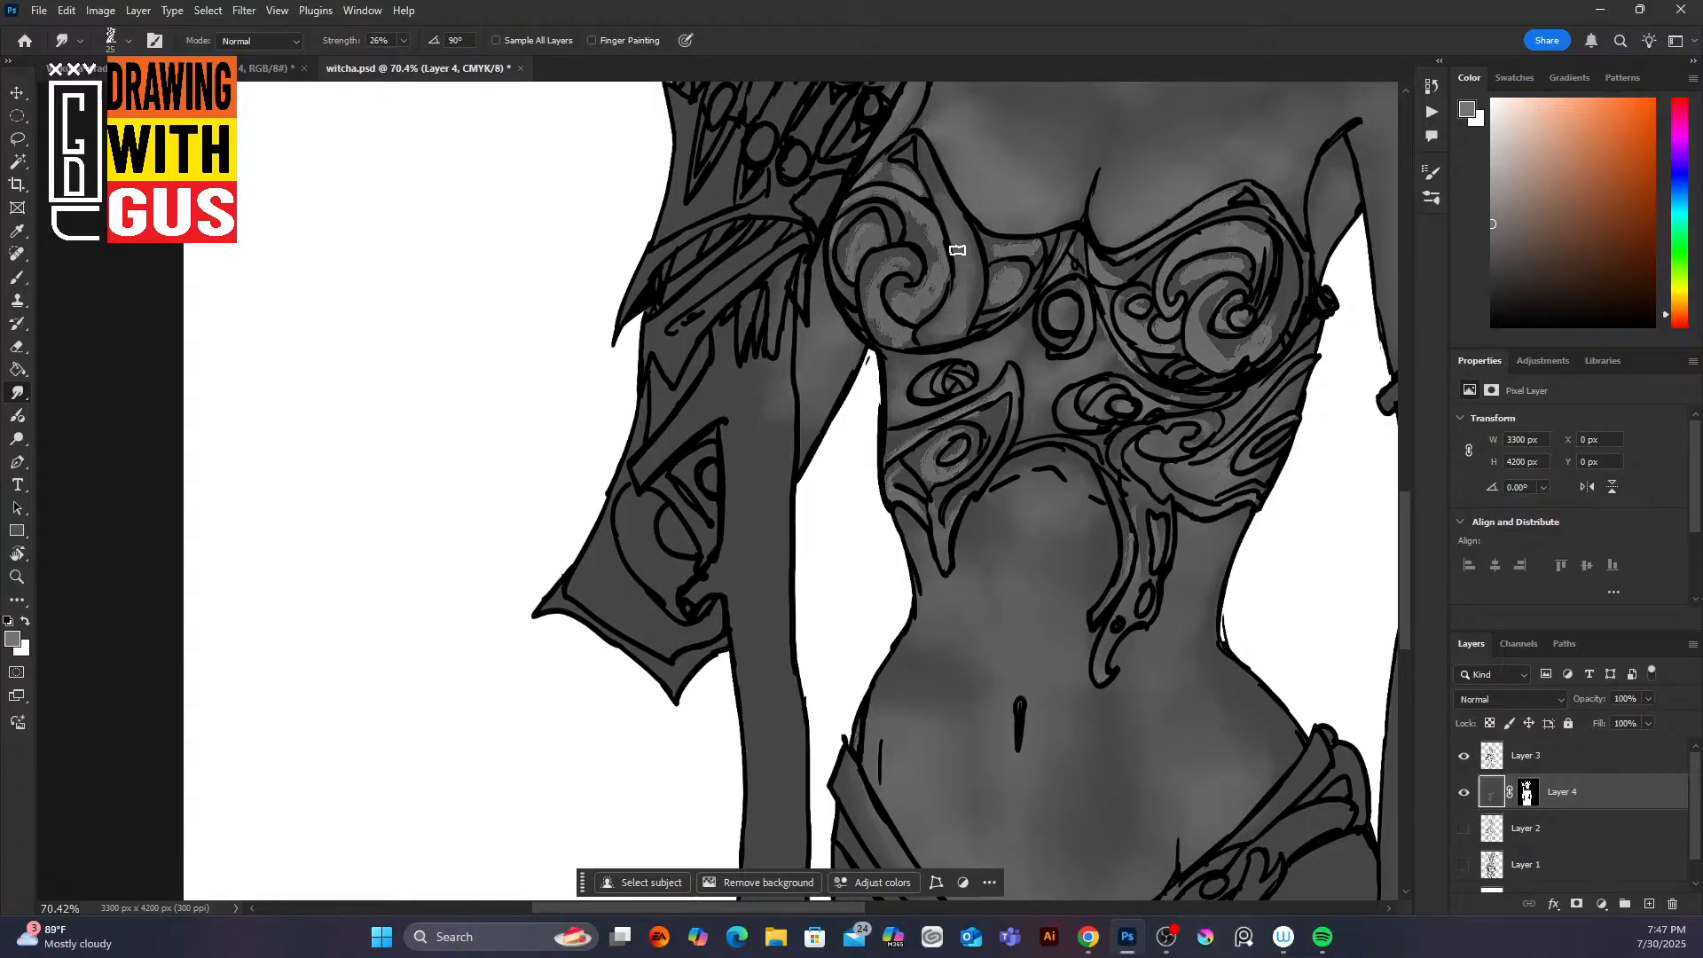
left_click_drag(1003, 270, 1003, 302)
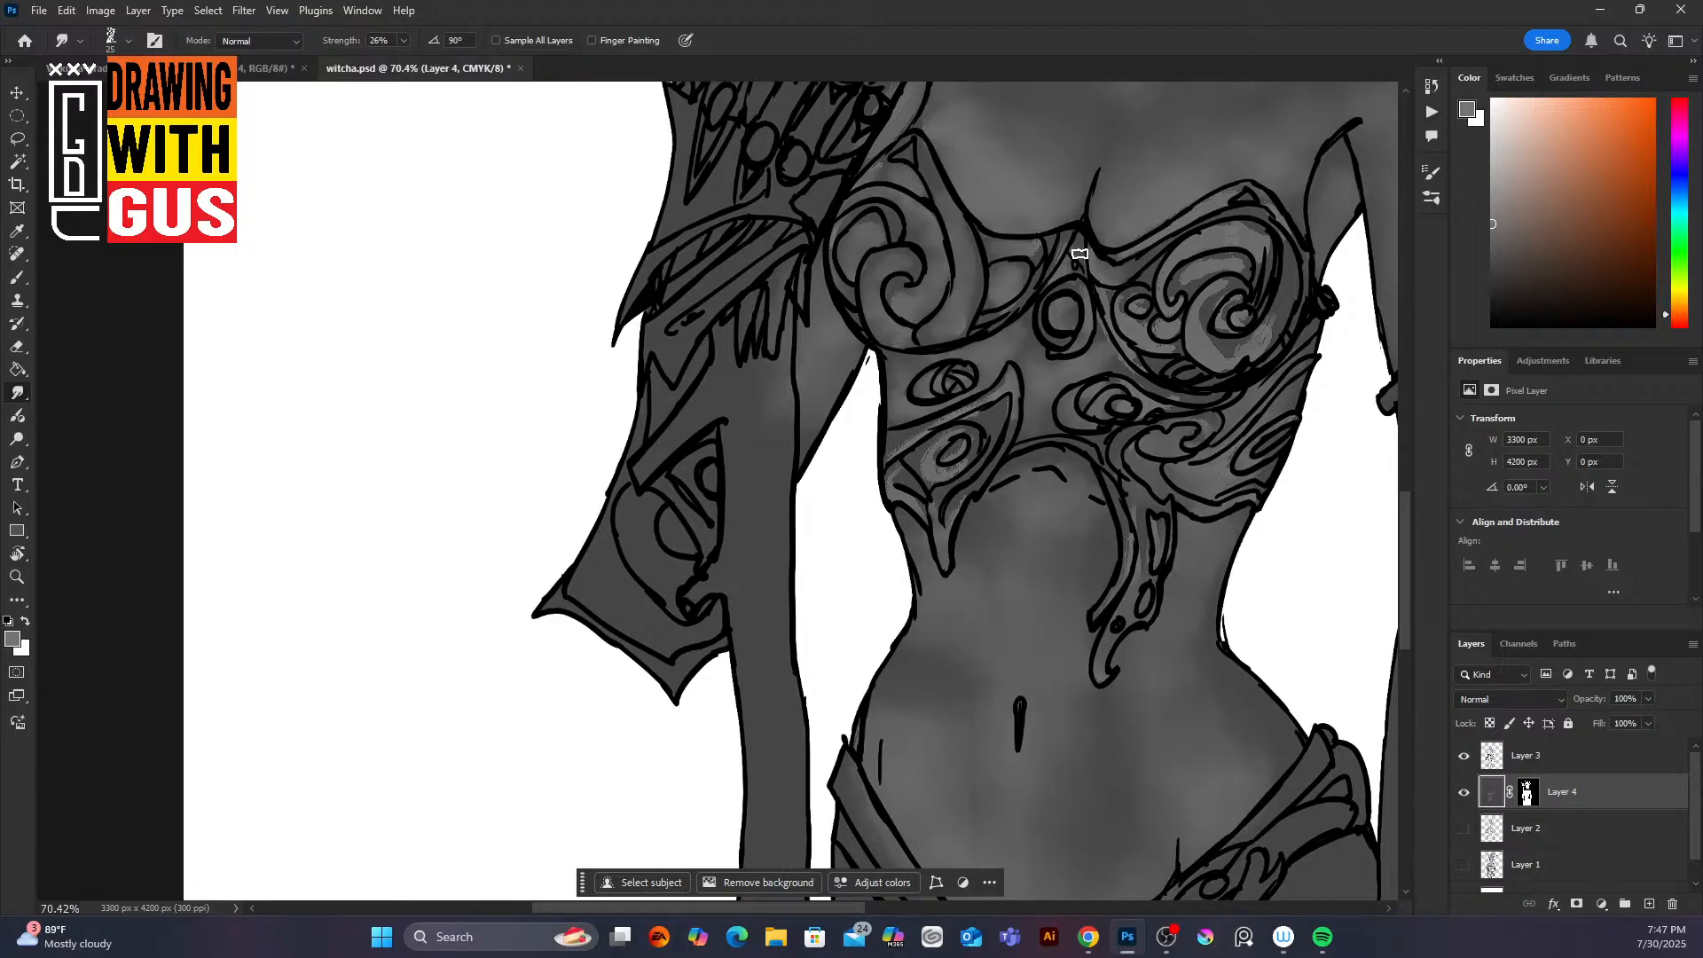
mouse_move(1137, 263)
left_mouse_down()
mouse_move(1180, 284)
mouse_move(1252, 270)
mouse_move(1200, 306)
mouse_move(1218, 354)
mouse_move(1223, 293)
mouse_move(1253, 323)
left_mouse_up()
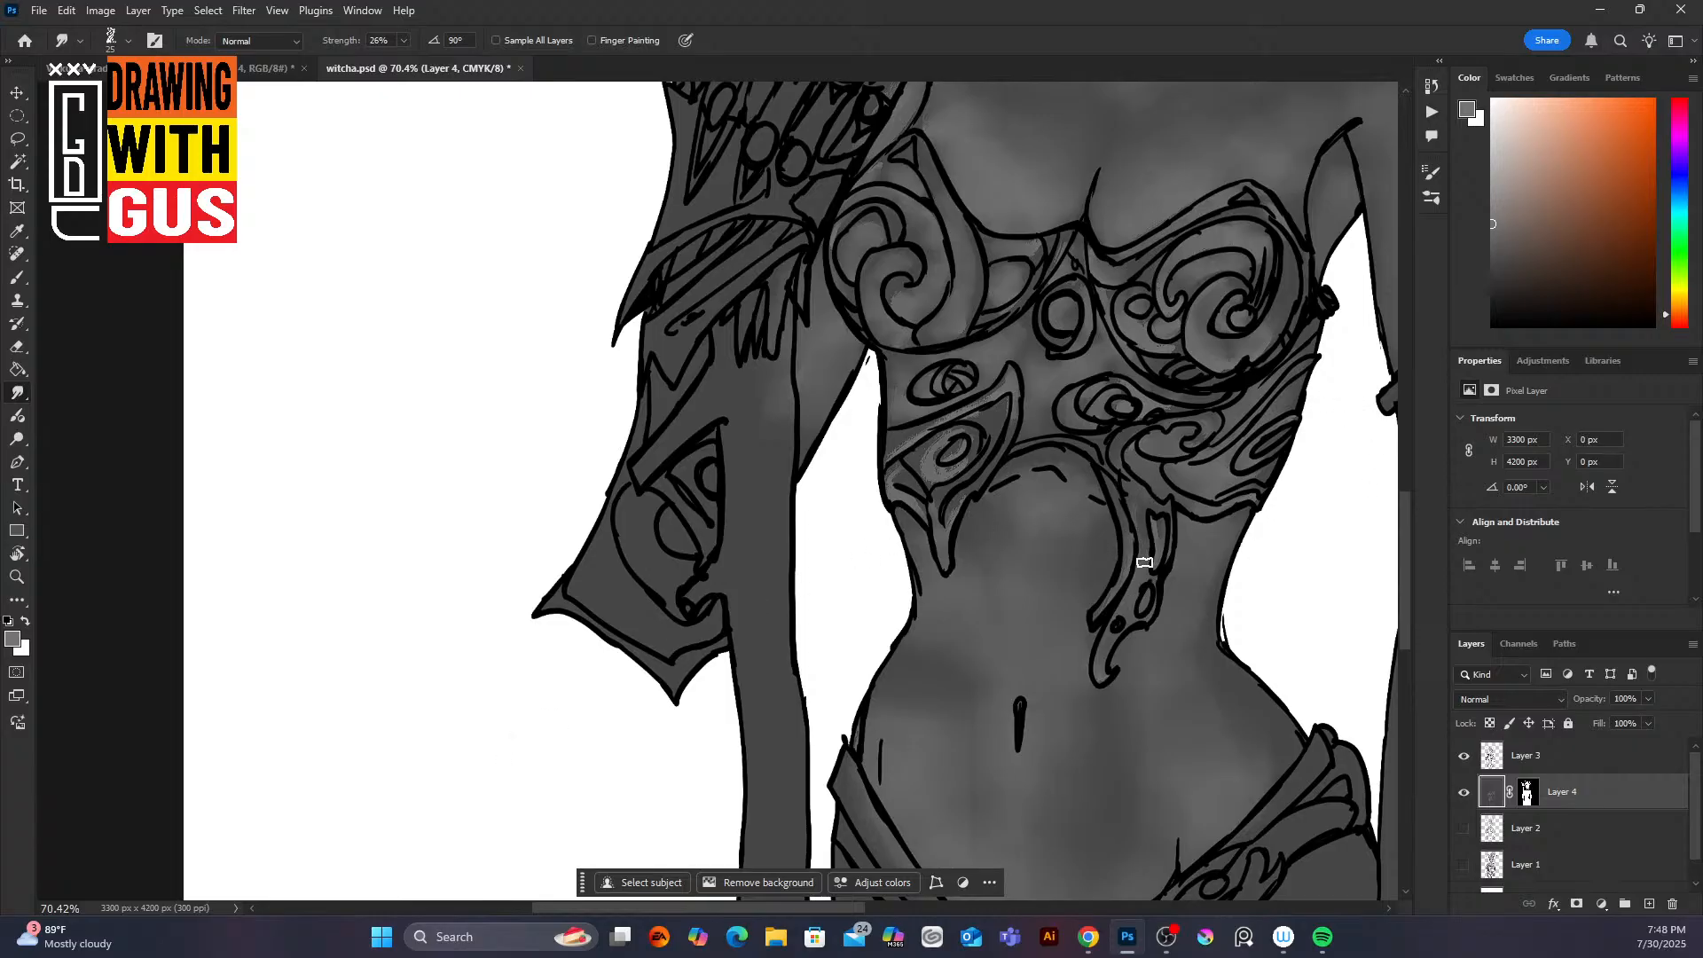
Step: Paint lighter gray with the Brush on the wide collar's panels, lower rim and both shoulder ends
left_click_drag(1298, 586, 804, 738)
left_click_drag(921, 578, 1018, 633)
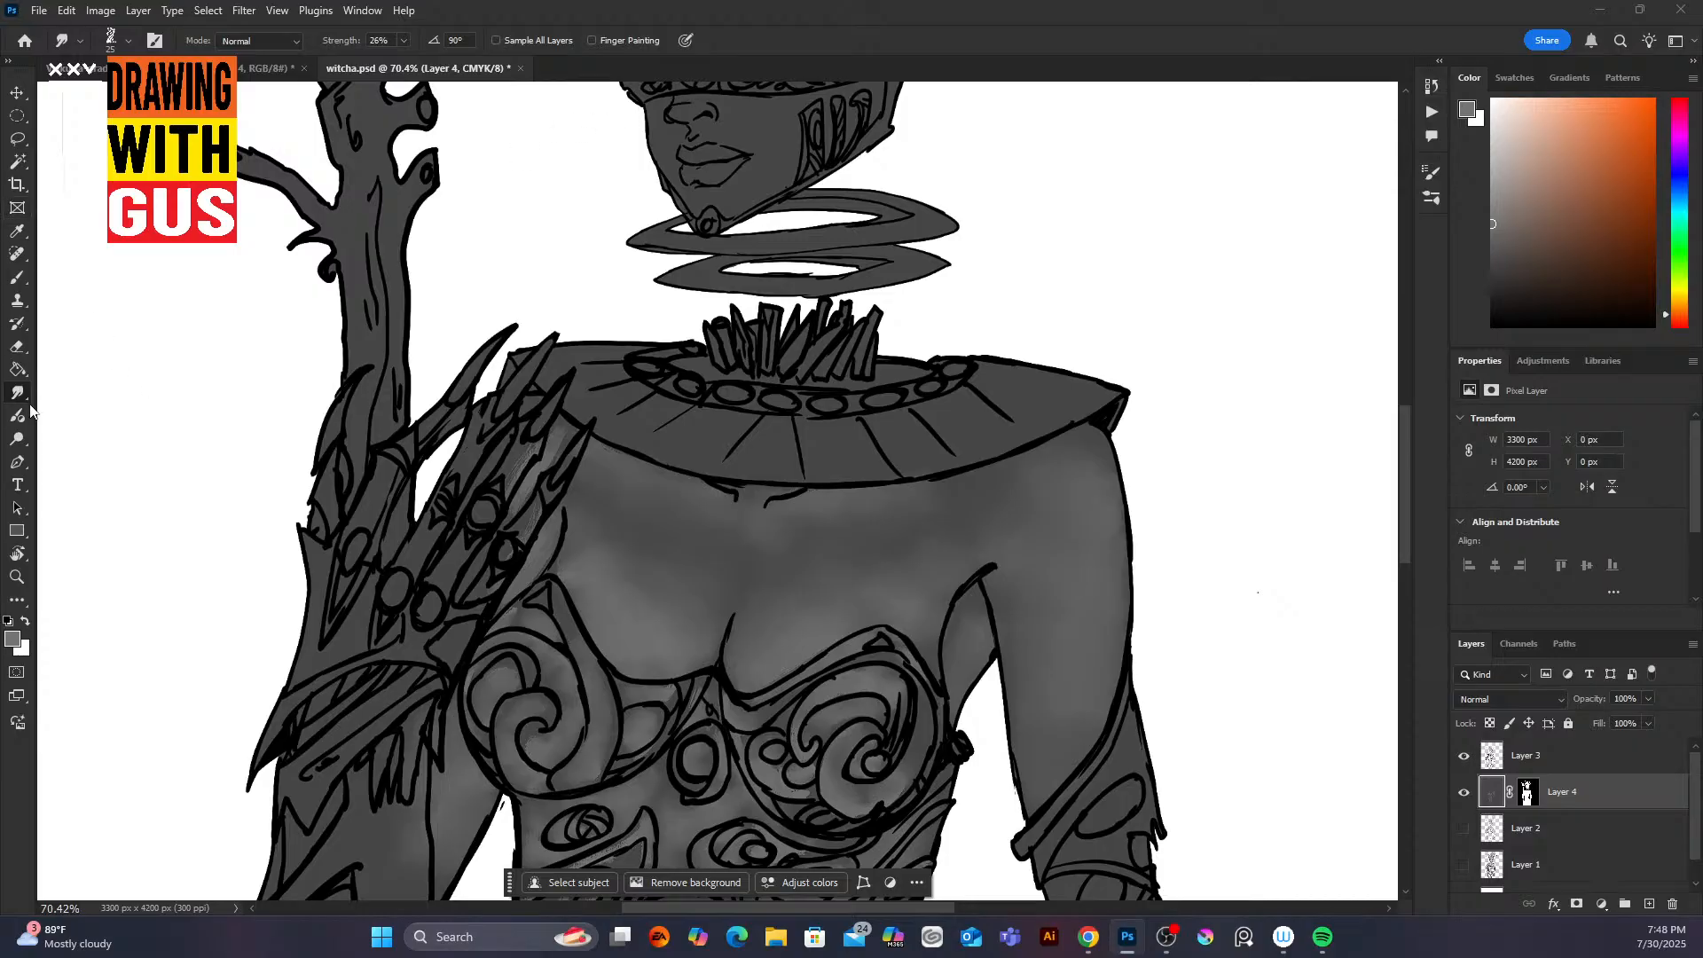
left_click(19, 281)
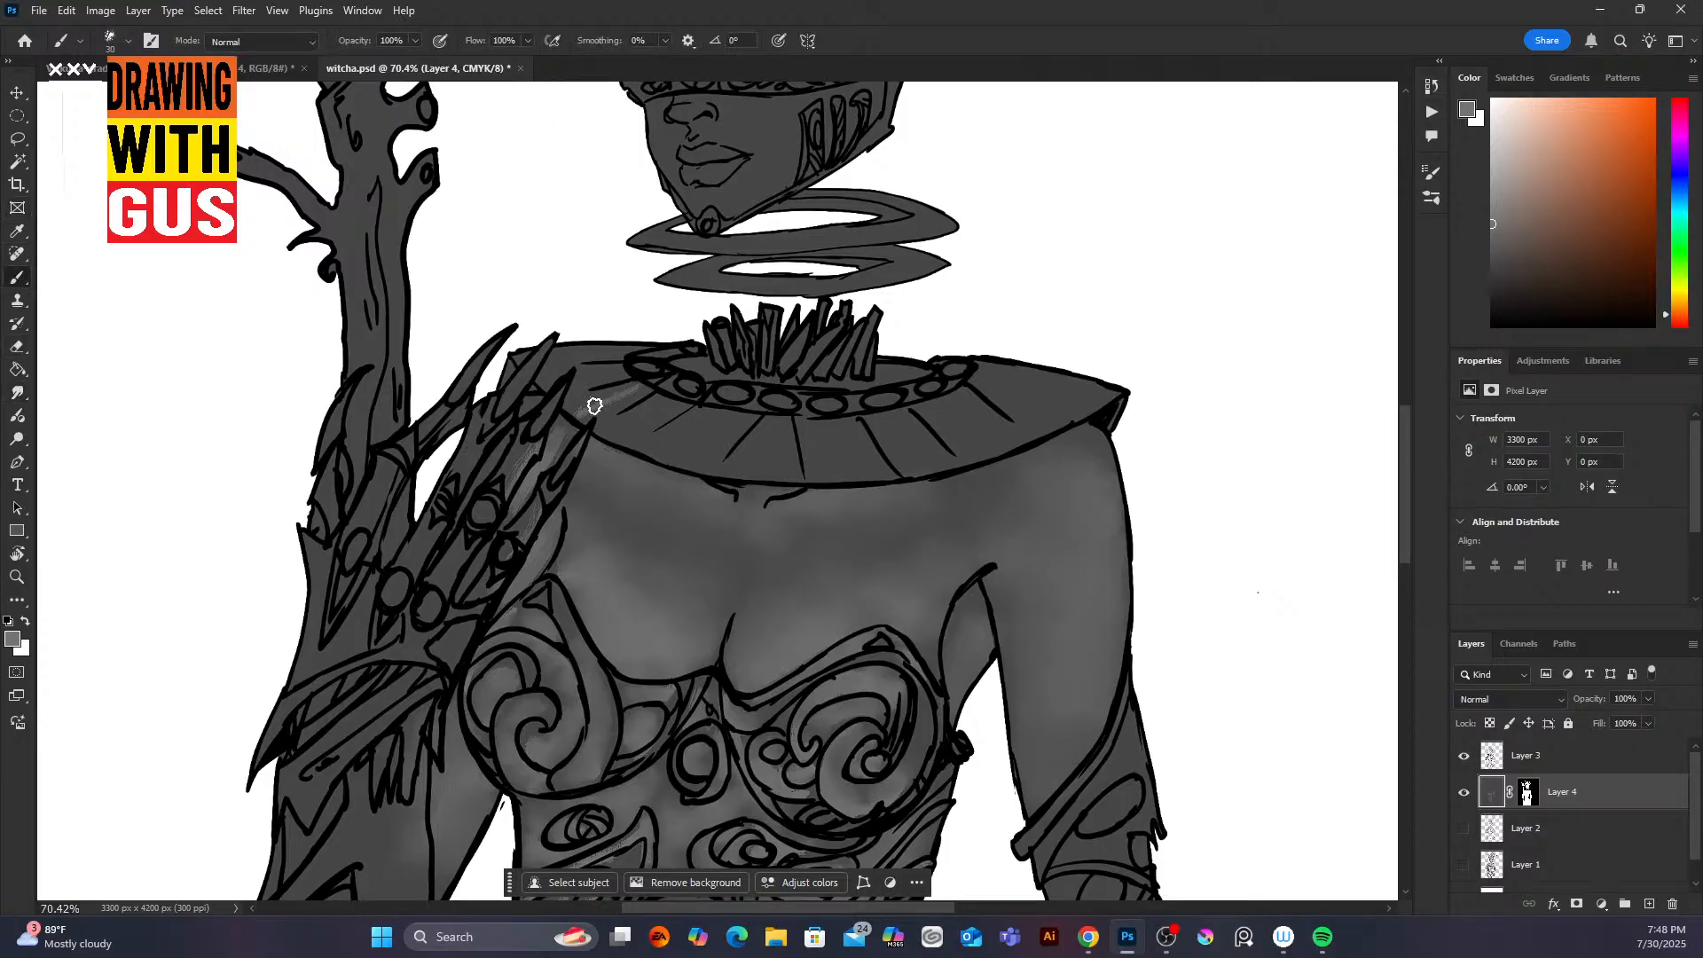
mouse_move(639, 396)
left_mouse_down()
mouse_move(588, 423)
mouse_move(666, 417)
mouse_move(632, 430)
mouse_move(681, 451)
left_mouse_up()
mouse_move(597, 408)
left_mouse_down()
mouse_move(730, 463)
mouse_move(851, 471)
mouse_move(1002, 437)
mouse_move(1091, 391)
mouse_move(945, 454)
left_mouse_up()
mouse_move(746, 402)
left_mouse_down()
mouse_move(785, 417)
mouse_move(766, 437)
mouse_move(709, 407)
mouse_move(721, 448)
left_mouse_up()
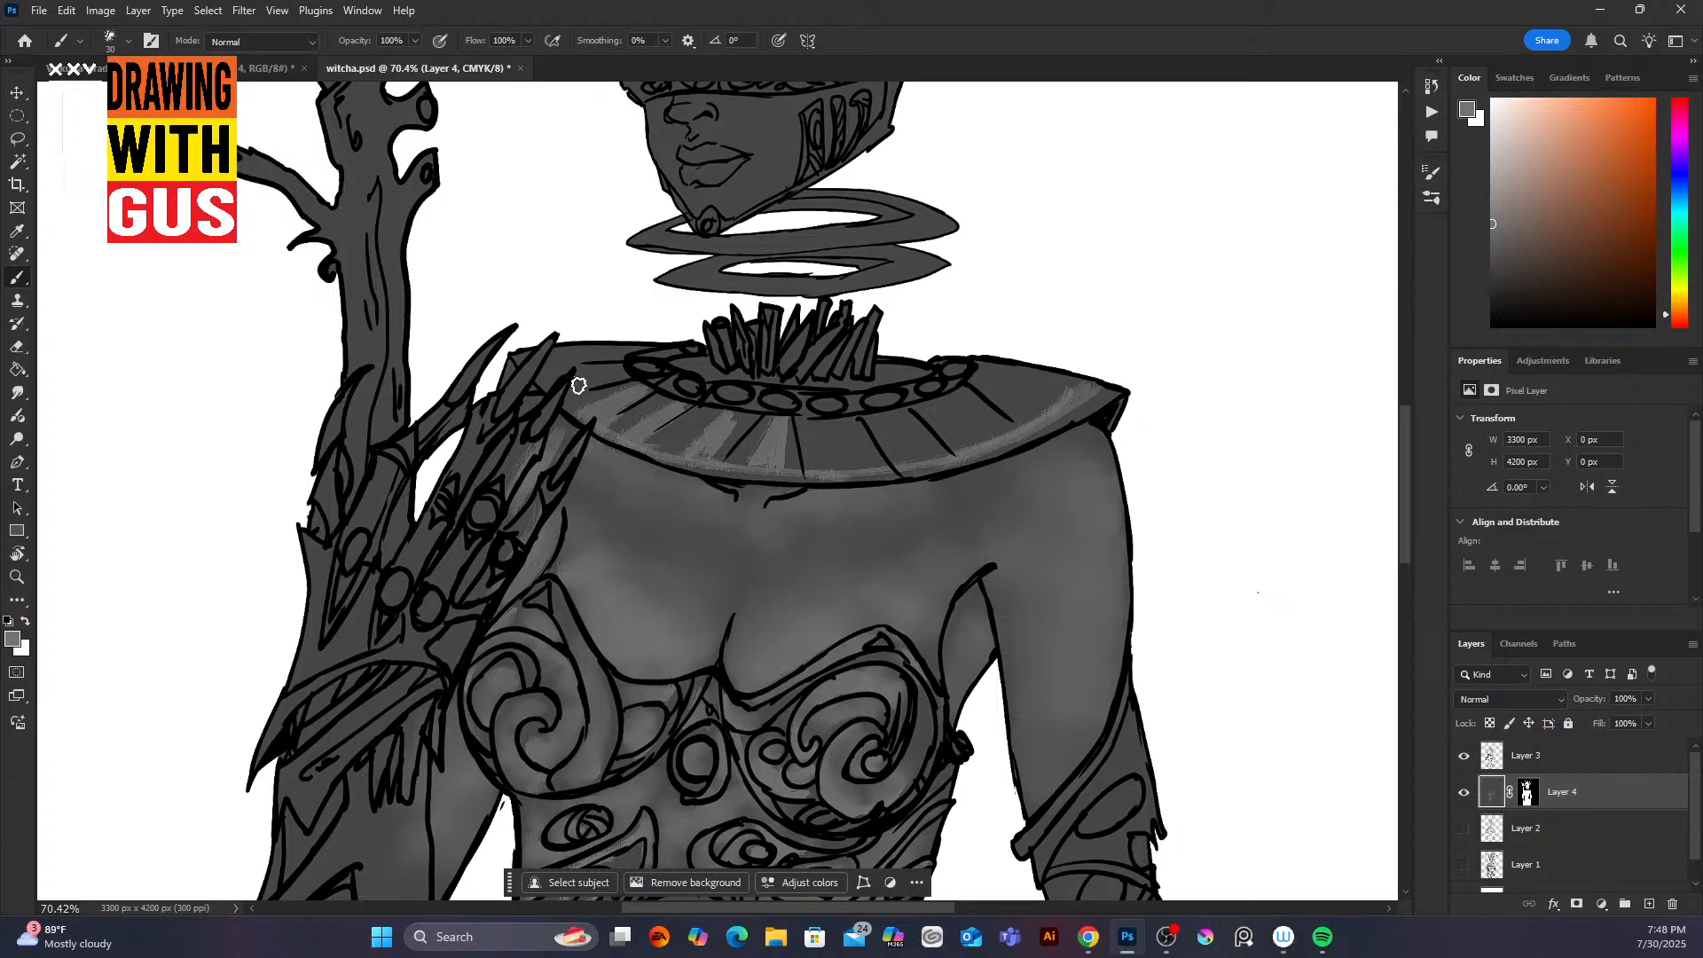
left_click_drag(578, 386, 600, 354)
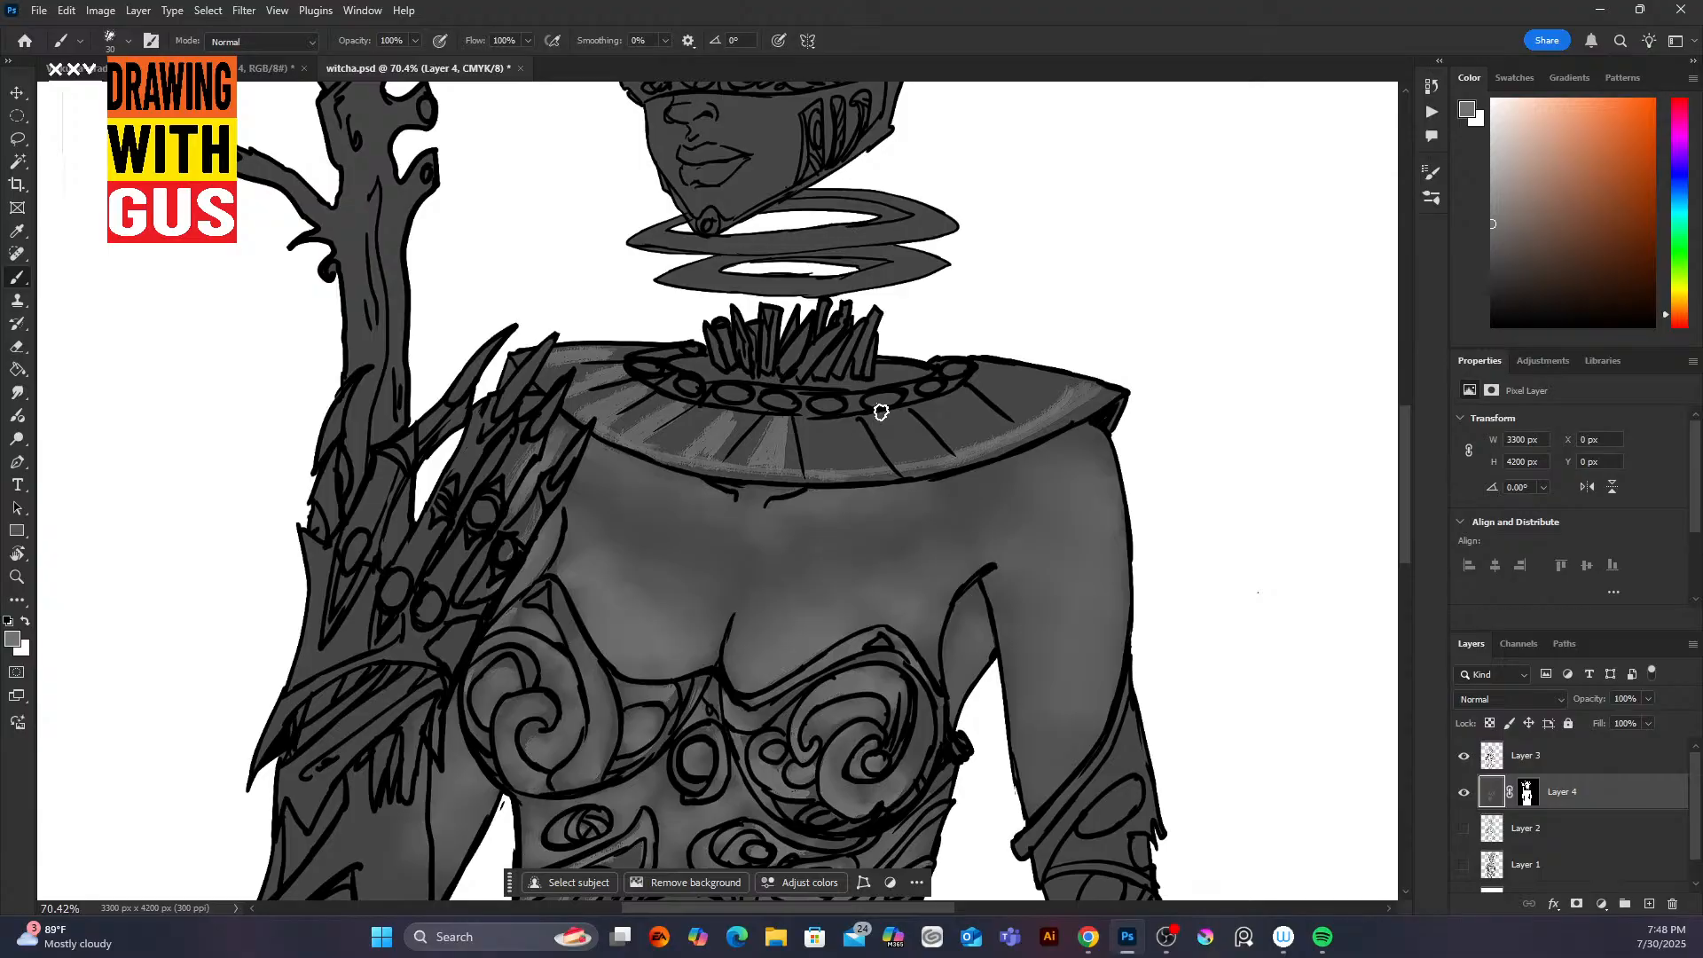
mouse_move(881, 412)
left_mouse_down()
mouse_move(885, 429)
mouse_move(844, 441)
mouse_move(864, 444)
left_mouse_up()
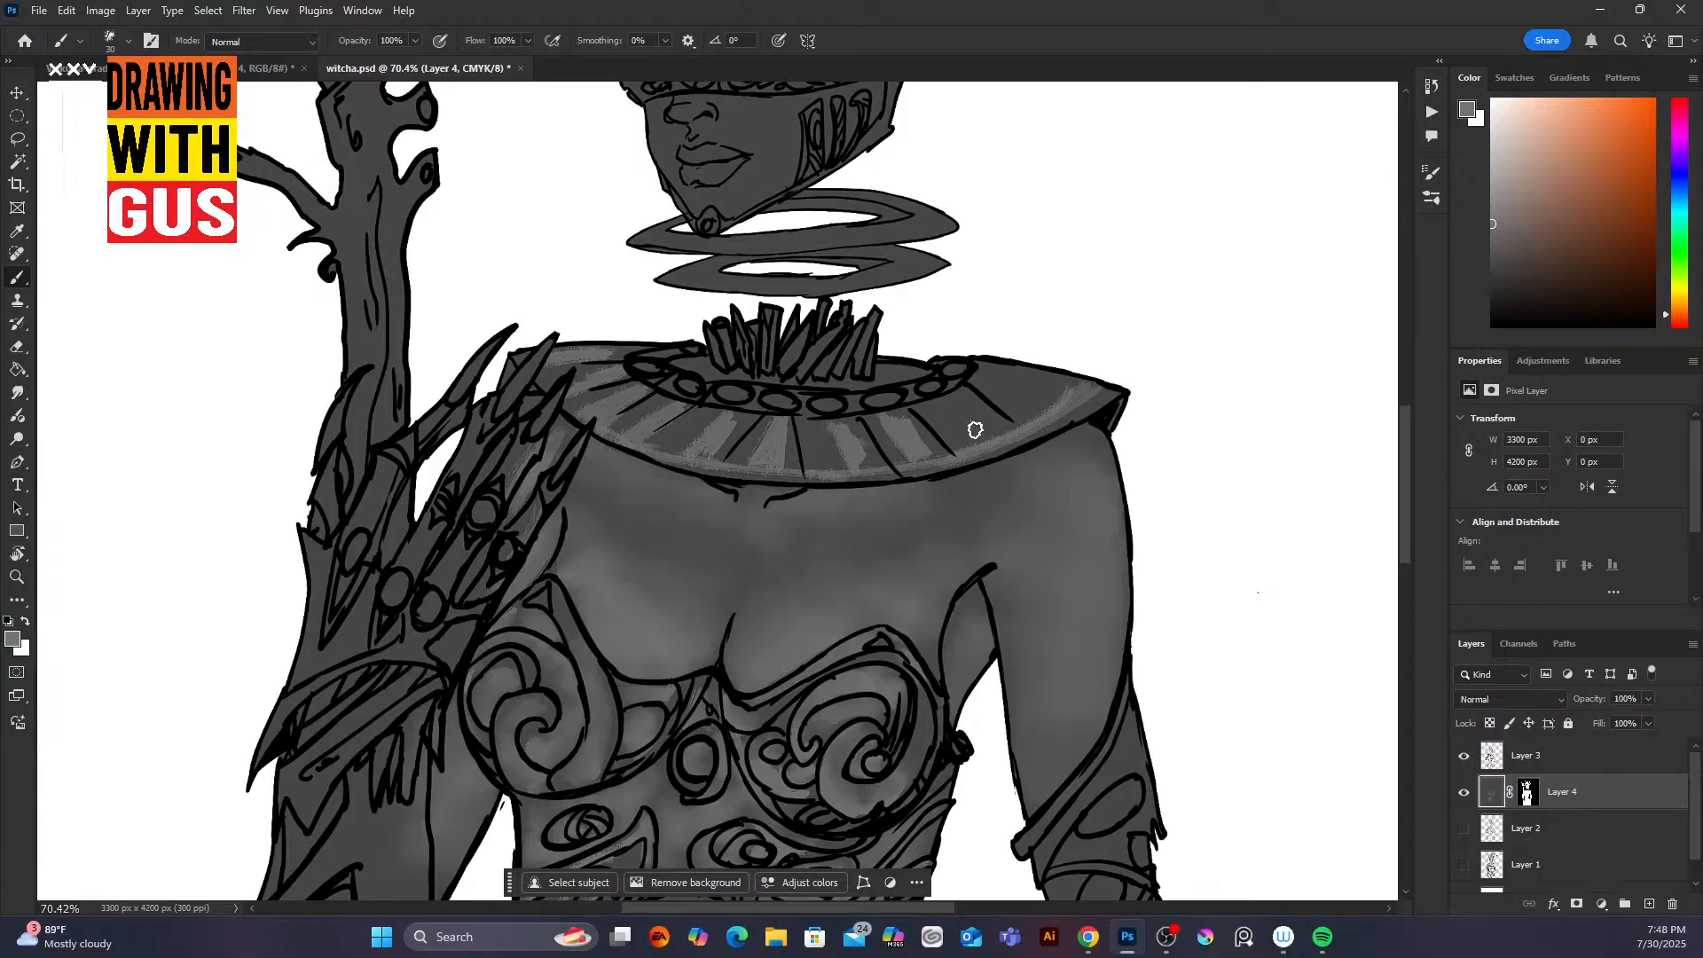
mouse_move(975, 430)
left_mouse_down()
mouse_move(946, 391)
mouse_move(1064, 388)
mouse_move(1048, 383)
left_mouse_up()
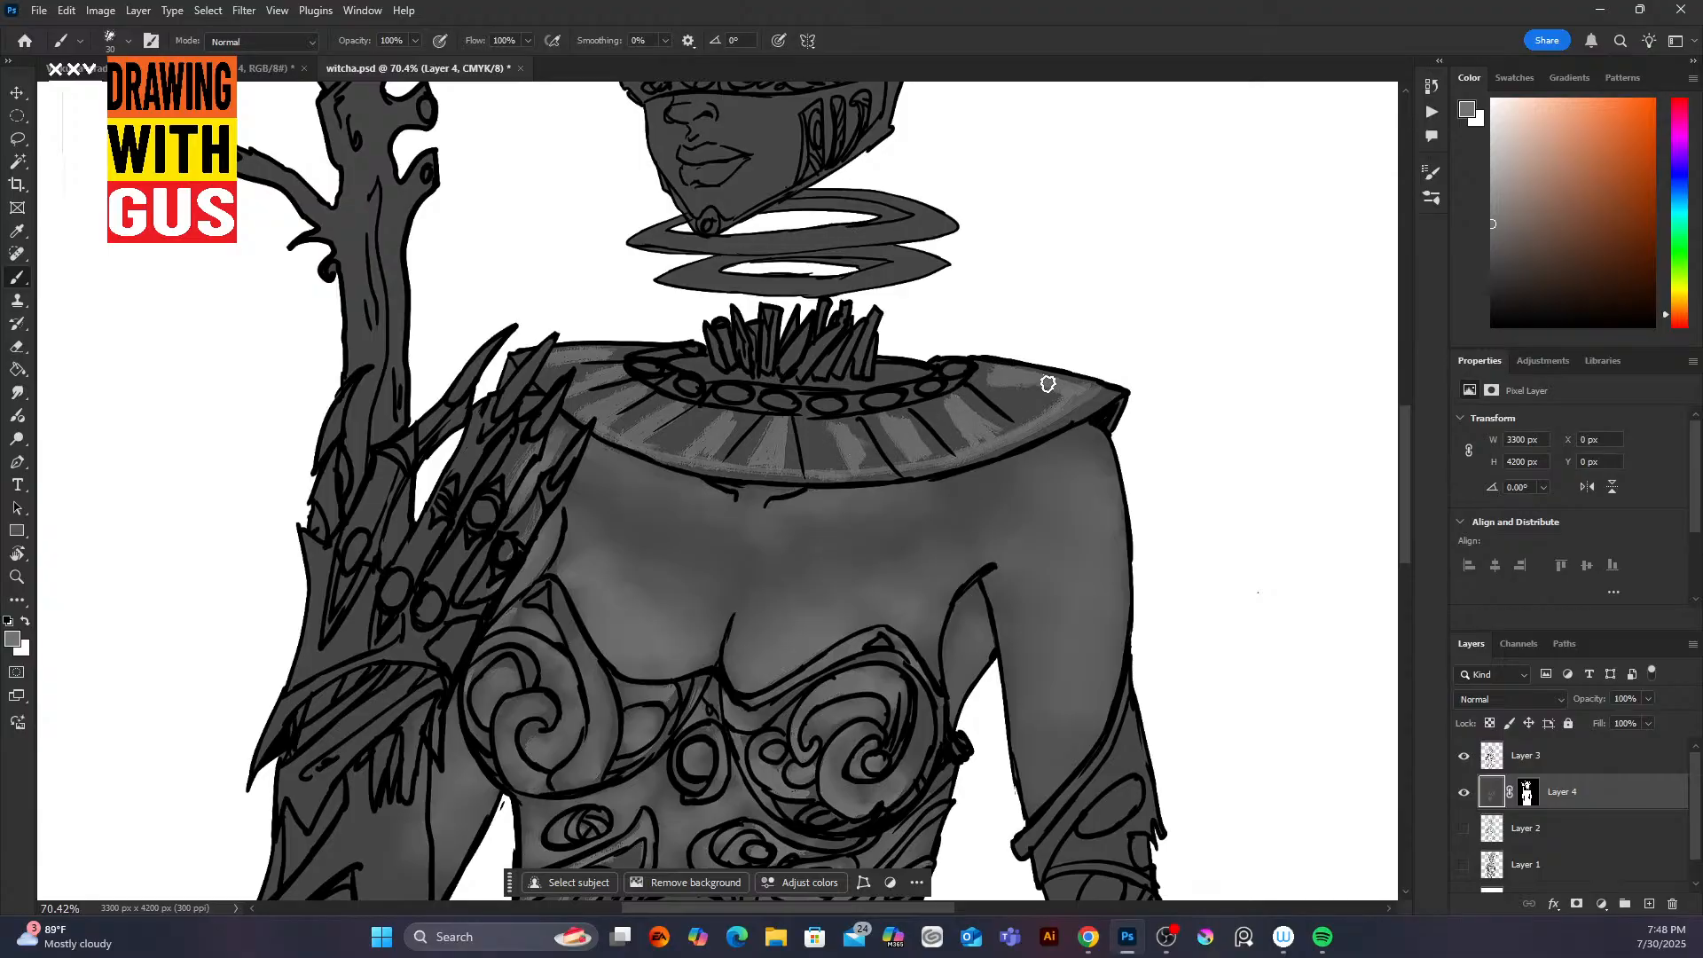
Step: Paint lighter gray on the collar's beads, the floating neck rings, the collarbones and the outer side of the bare upper arm
left_click_drag(824, 404, 891, 400)
left_click_drag(932, 388, 947, 373)
mouse_move(777, 399)
left_mouse_down()
mouse_move(726, 402)
mouse_move(641, 371)
left_mouse_up()
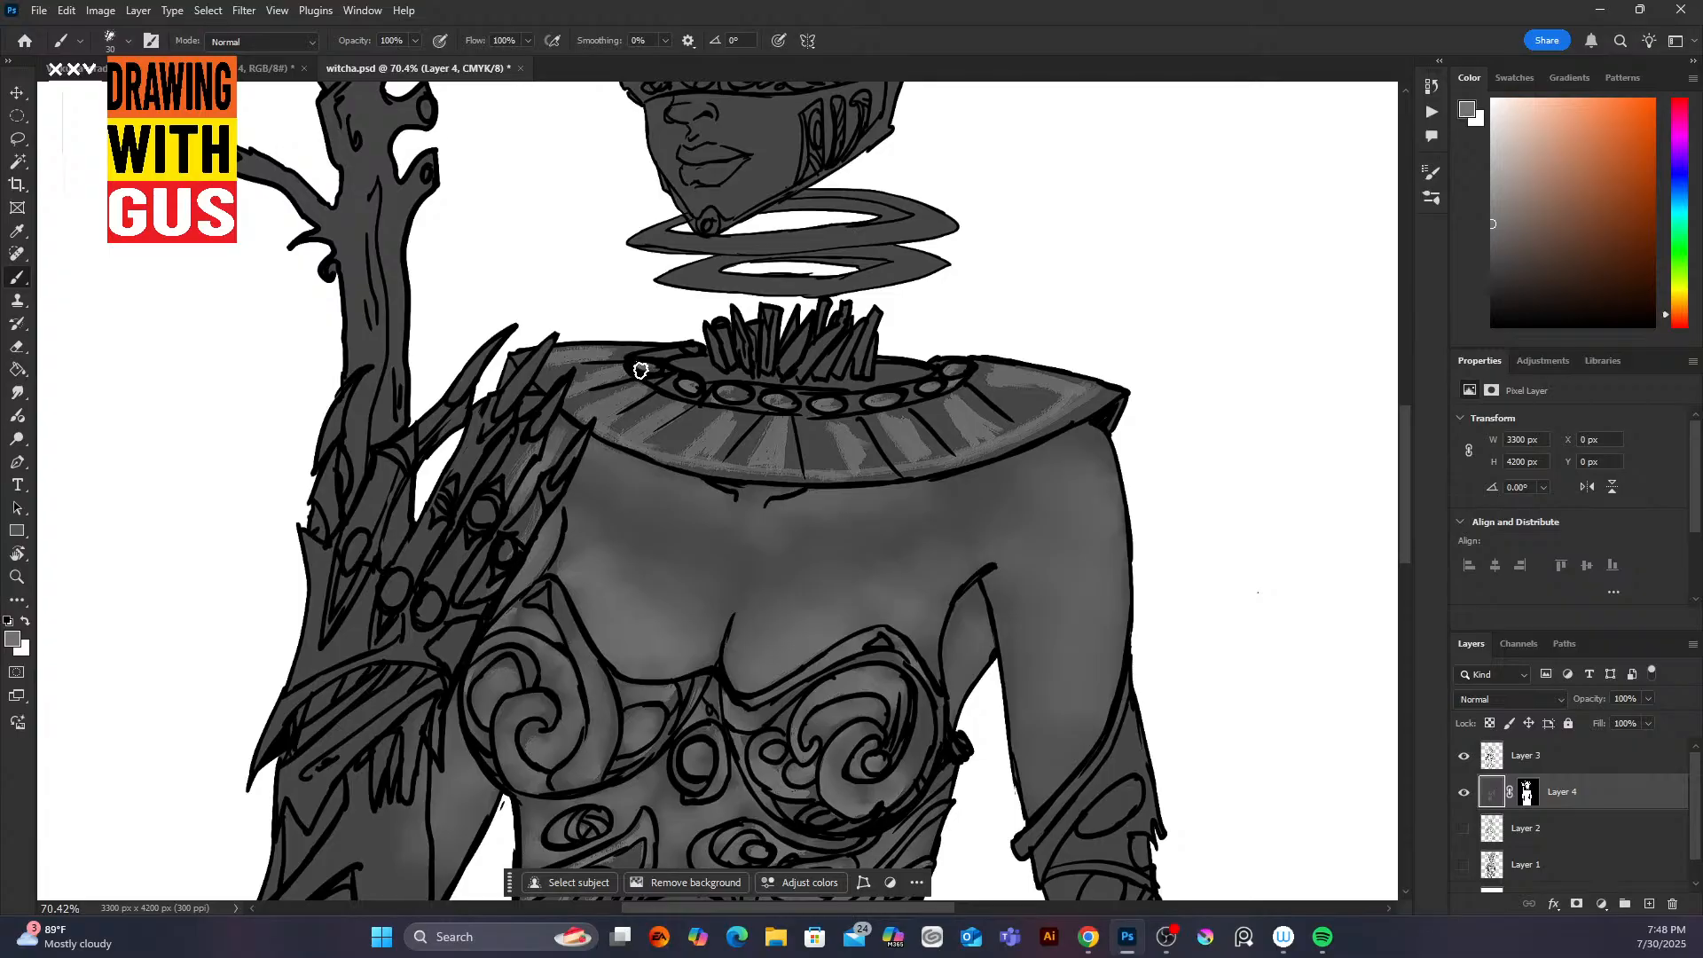
mouse_move(724, 258)
left_mouse_down()
mouse_move(703, 286)
mouse_move(841, 244)
mouse_move(779, 276)
mouse_move(809, 293)
mouse_move(867, 263)
mouse_move(946, 261)
mouse_move(764, 239)
mouse_move(941, 226)
mouse_move(930, 194)
mouse_move(829, 193)
mouse_move(639, 240)
mouse_move(737, 193)
left_mouse_up()
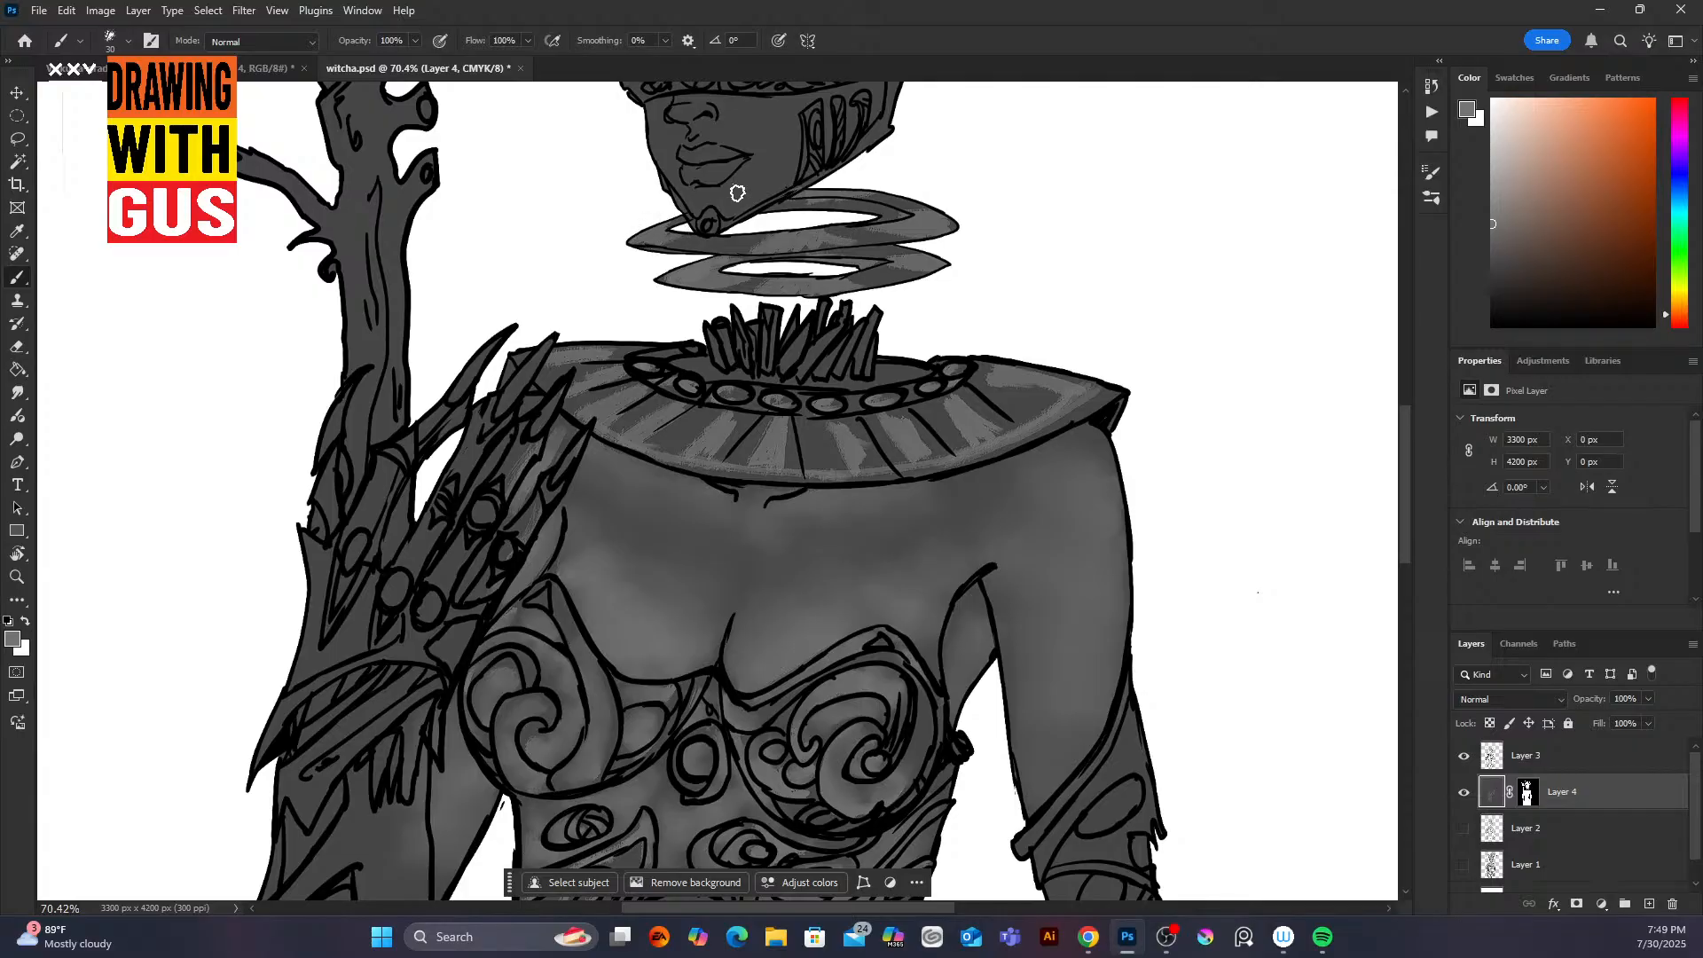
mouse_move(1114, 536)
left_mouse_down()
mouse_move(1121, 608)
mouse_move(1120, 512)
mouse_move(1106, 554)
mouse_move(1098, 508)
mouse_move(1120, 529)
mouse_move(1120, 595)
mouse_move(1100, 543)
mouse_move(1095, 742)
mouse_move(1084, 534)
mouse_move(1038, 704)
mouse_move(1058, 768)
mouse_move(1075, 675)
mouse_move(1093, 716)
mouse_move(1061, 784)
left_mouse_up()
mouse_move(764, 512)
left_mouse_down()
mouse_move(922, 485)
mouse_move(771, 525)
mouse_move(742, 416)
mouse_move(746, 490)
mouse_move(765, 490)
mouse_move(726, 497)
left_mouse_up()
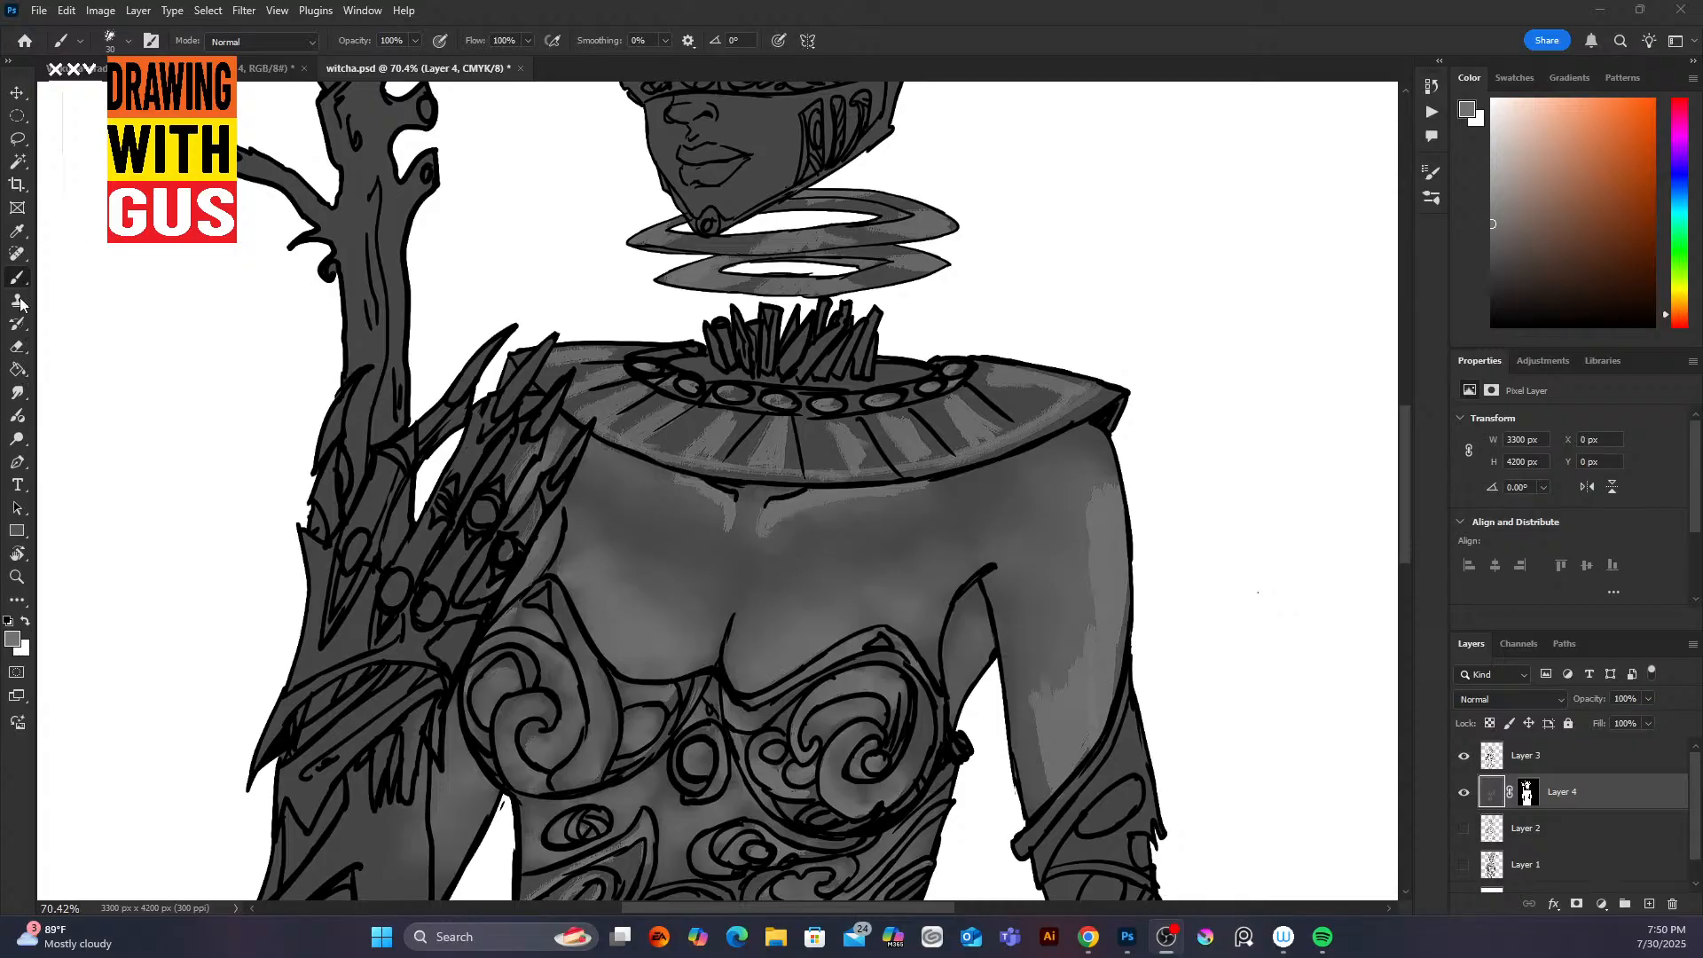
Step: Blend the highlights on the collar, neck rings, collarbones, bare upper arm and staff-side lower bodice with the Smudge tool
left_click(19, 392)
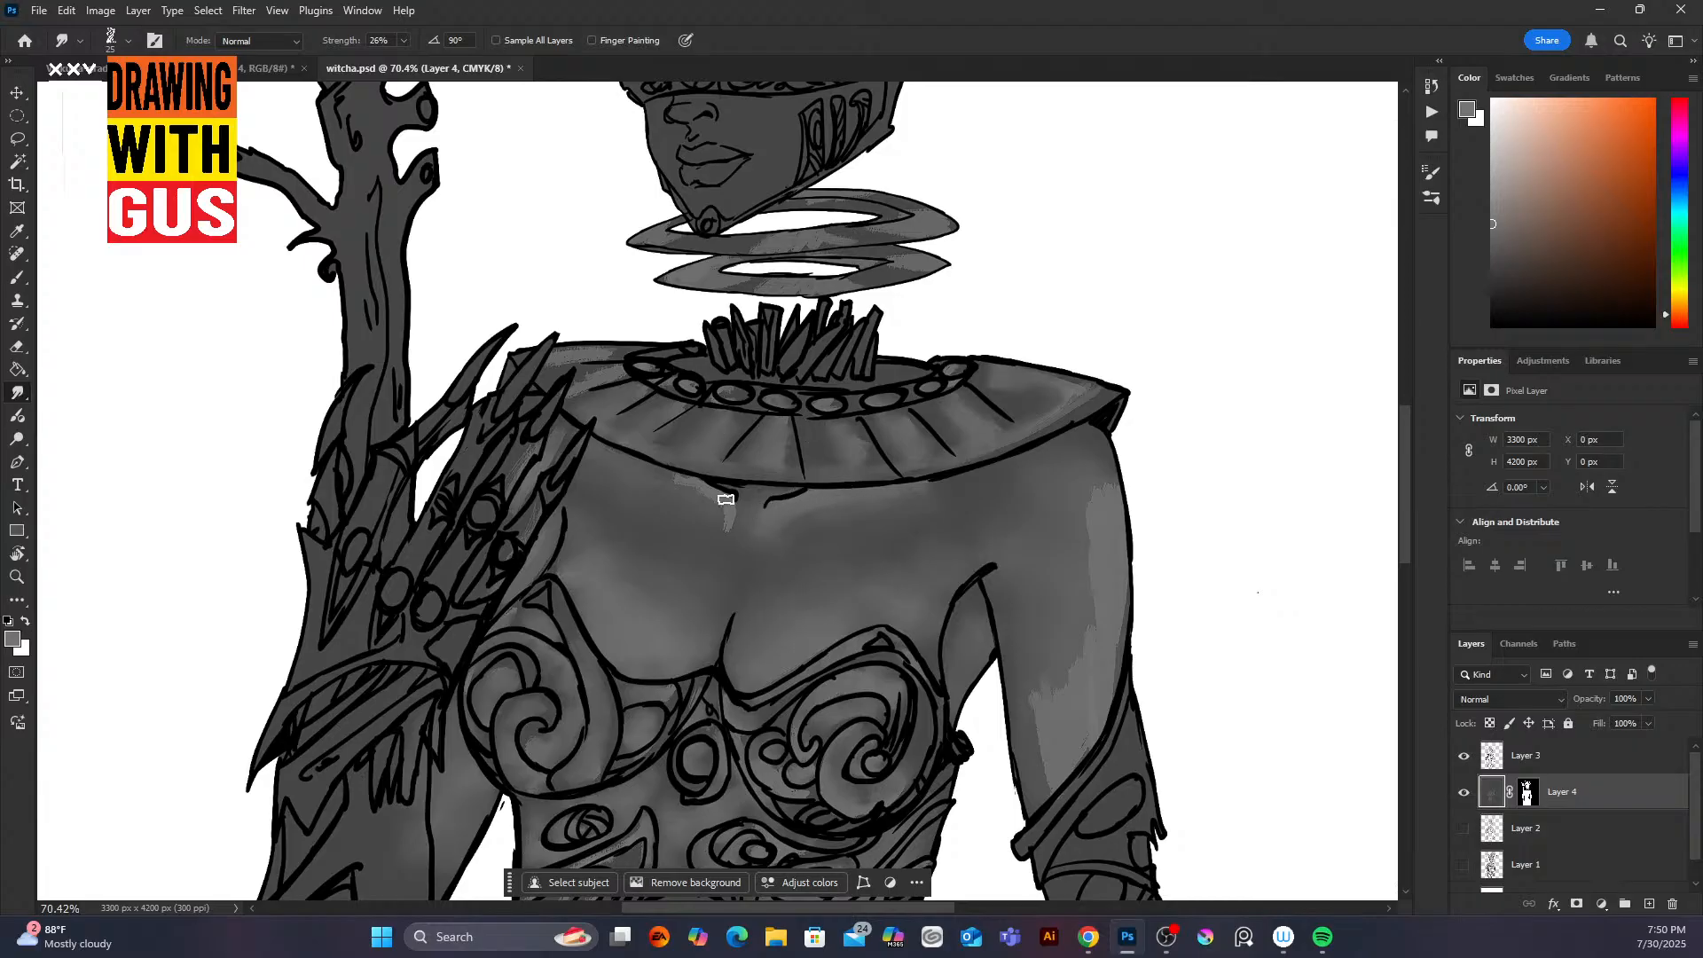
left_click_drag(726, 499, 724, 512)
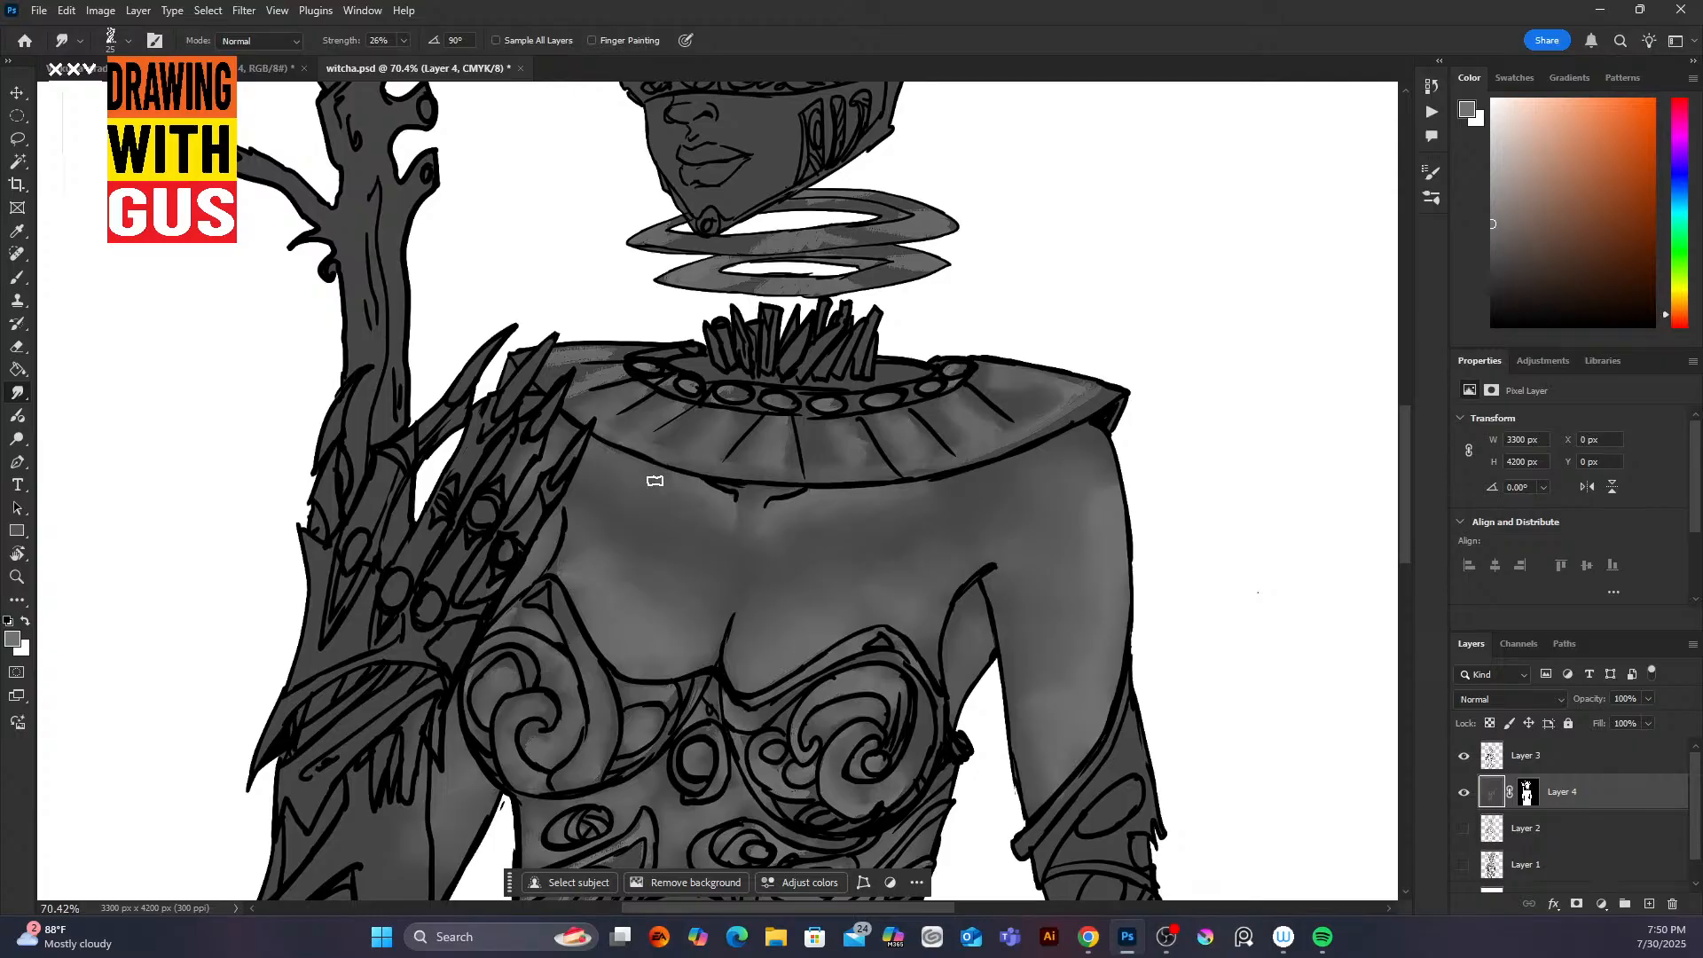
scroll(1402, 521, "down", 5)
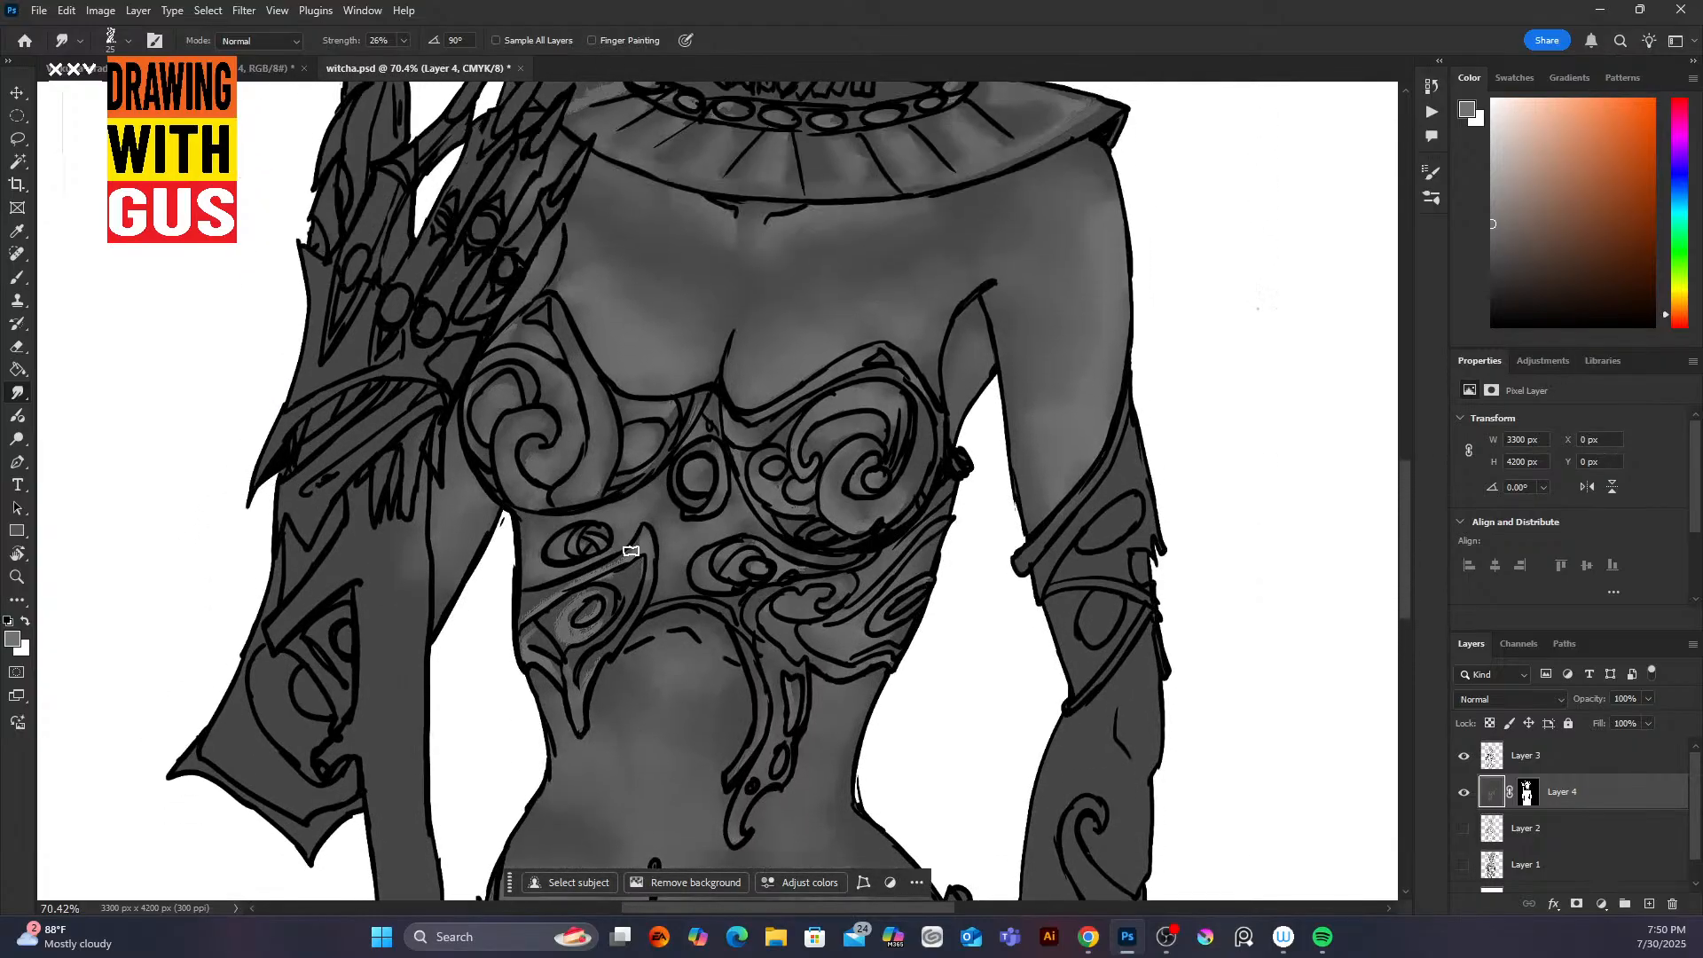
mouse_move(538, 601)
left_mouse_down()
mouse_move(602, 594)
mouse_move(569, 637)
mouse_move(595, 599)
mouse_move(591, 622)
mouse_move(530, 653)
left_mouse_up()
left_click_drag(1402, 529, 1392, 477)
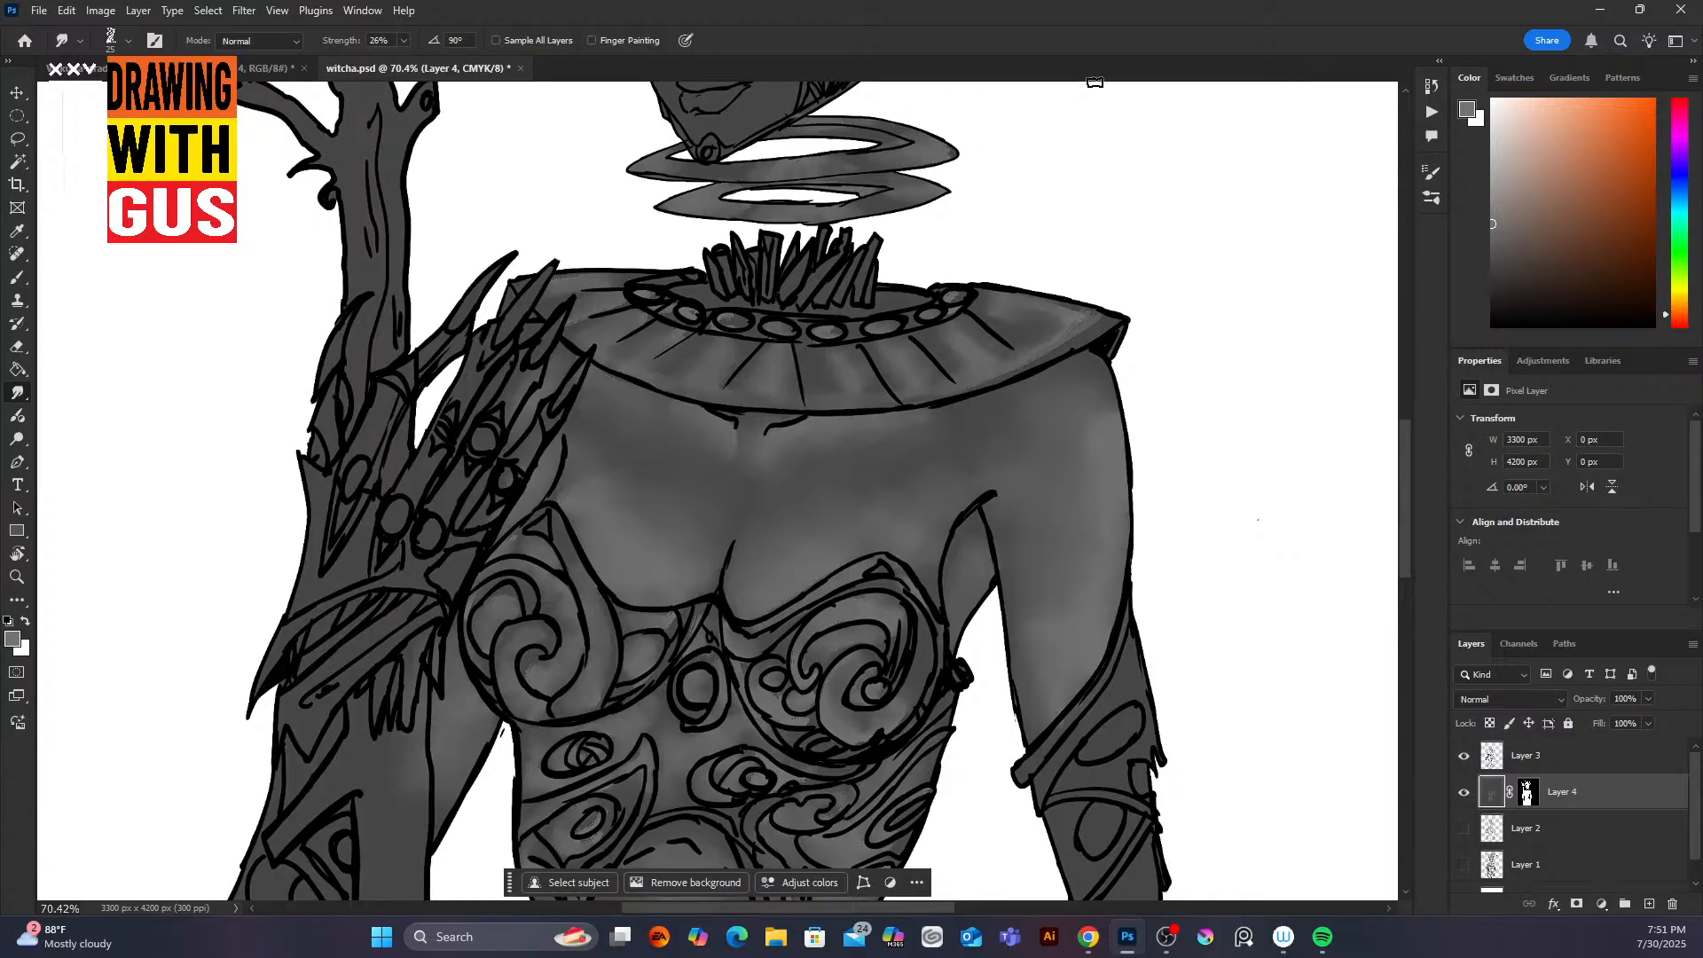
Step: Paint lighter gray on the face's nose, lips, cheeks and jaw, and blend it with the Smudge tool
left_click_drag(1403, 497, 1400, 429)
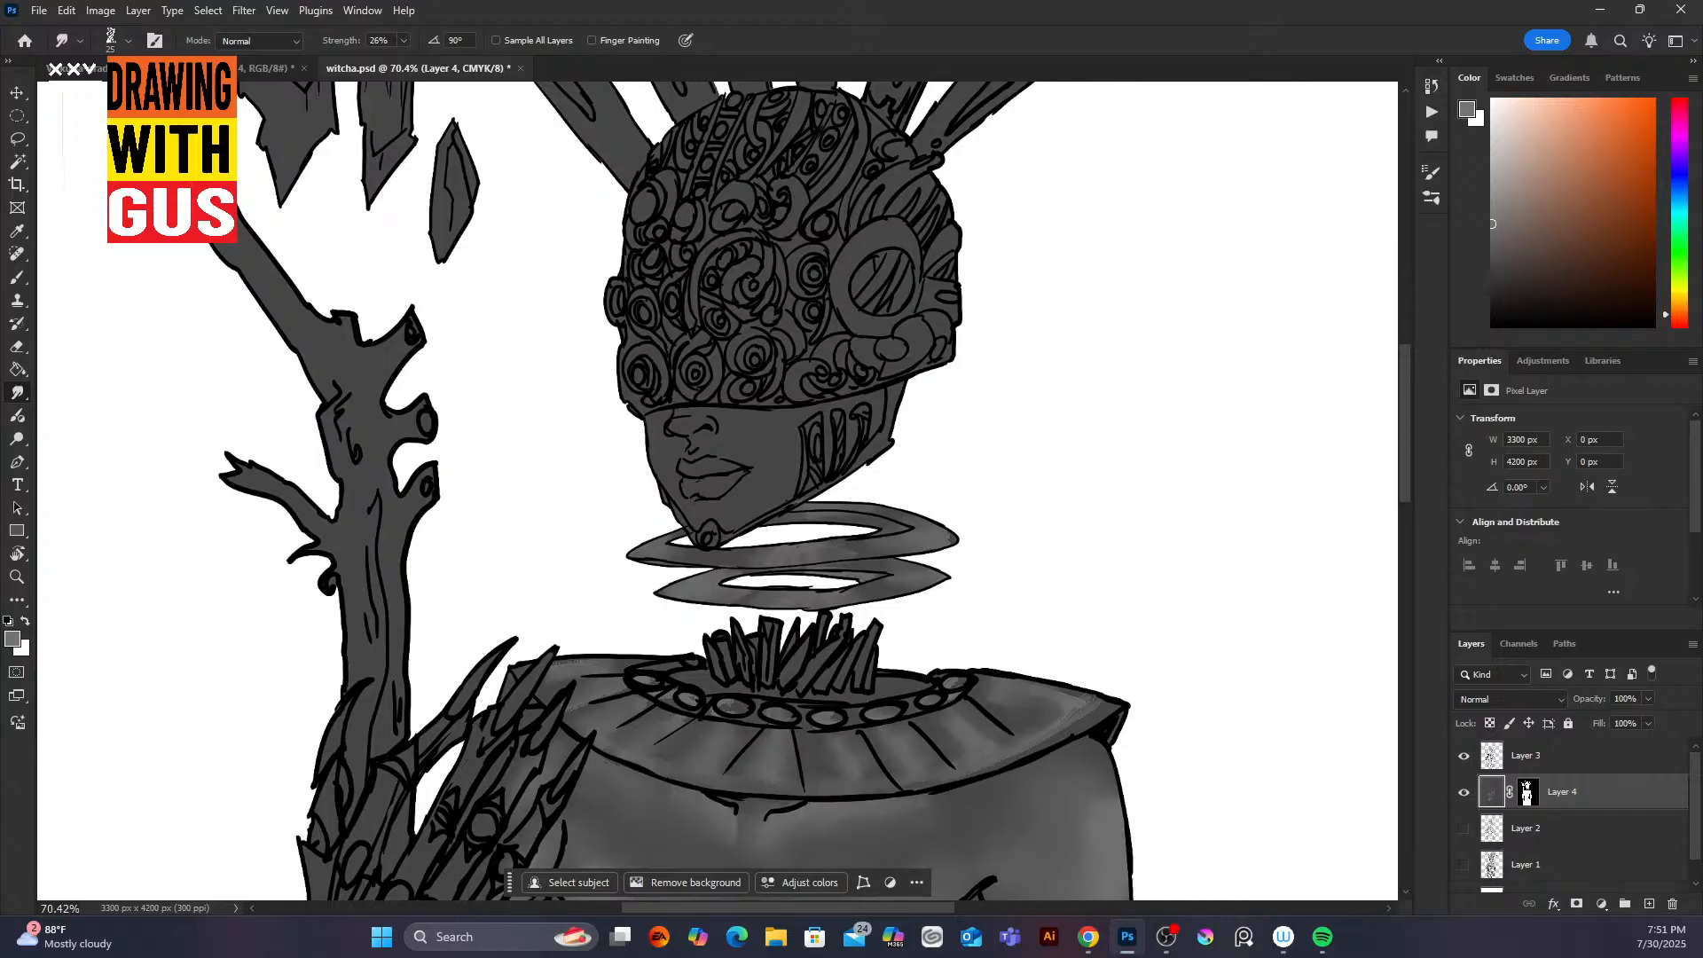
key("alt+Tab")
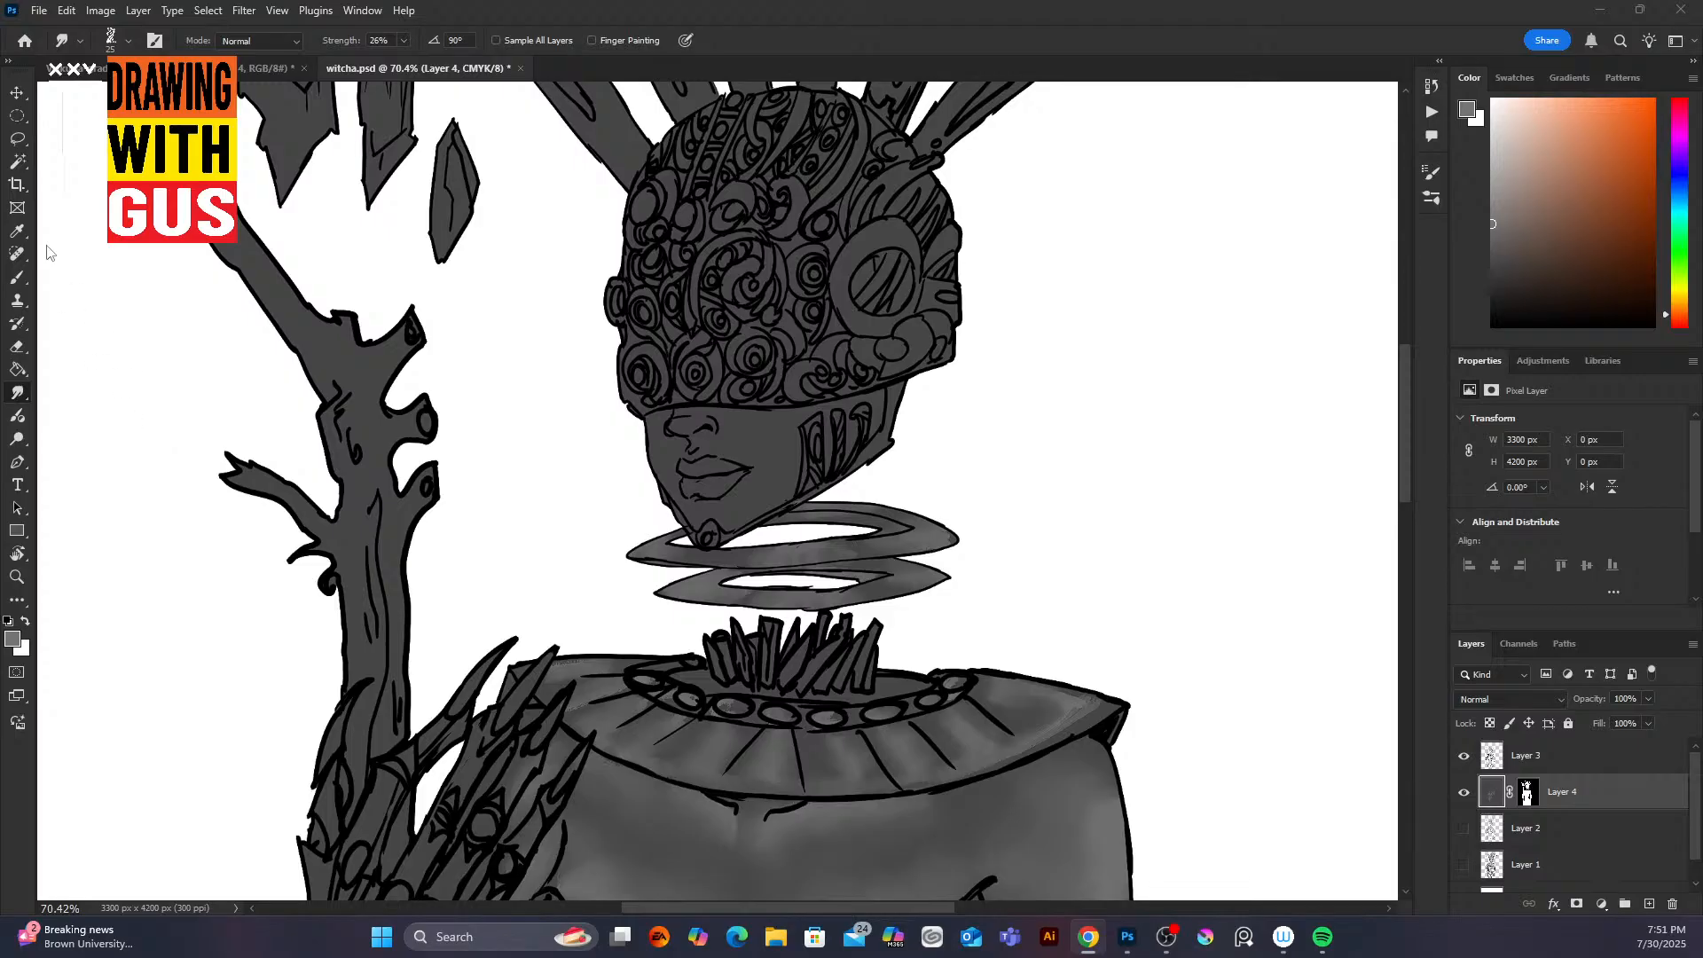
left_click(18, 279)
mouse_move(702, 512)
left_mouse_down()
mouse_move(792, 484)
mouse_move(718, 326)
mouse_move(715, 443)
mouse_move(698, 453)
mouse_move(748, 460)
mouse_move(681, 471)
mouse_move(729, 467)
mouse_move(682, 489)
mouse_move(733, 482)
left_mouse_up()
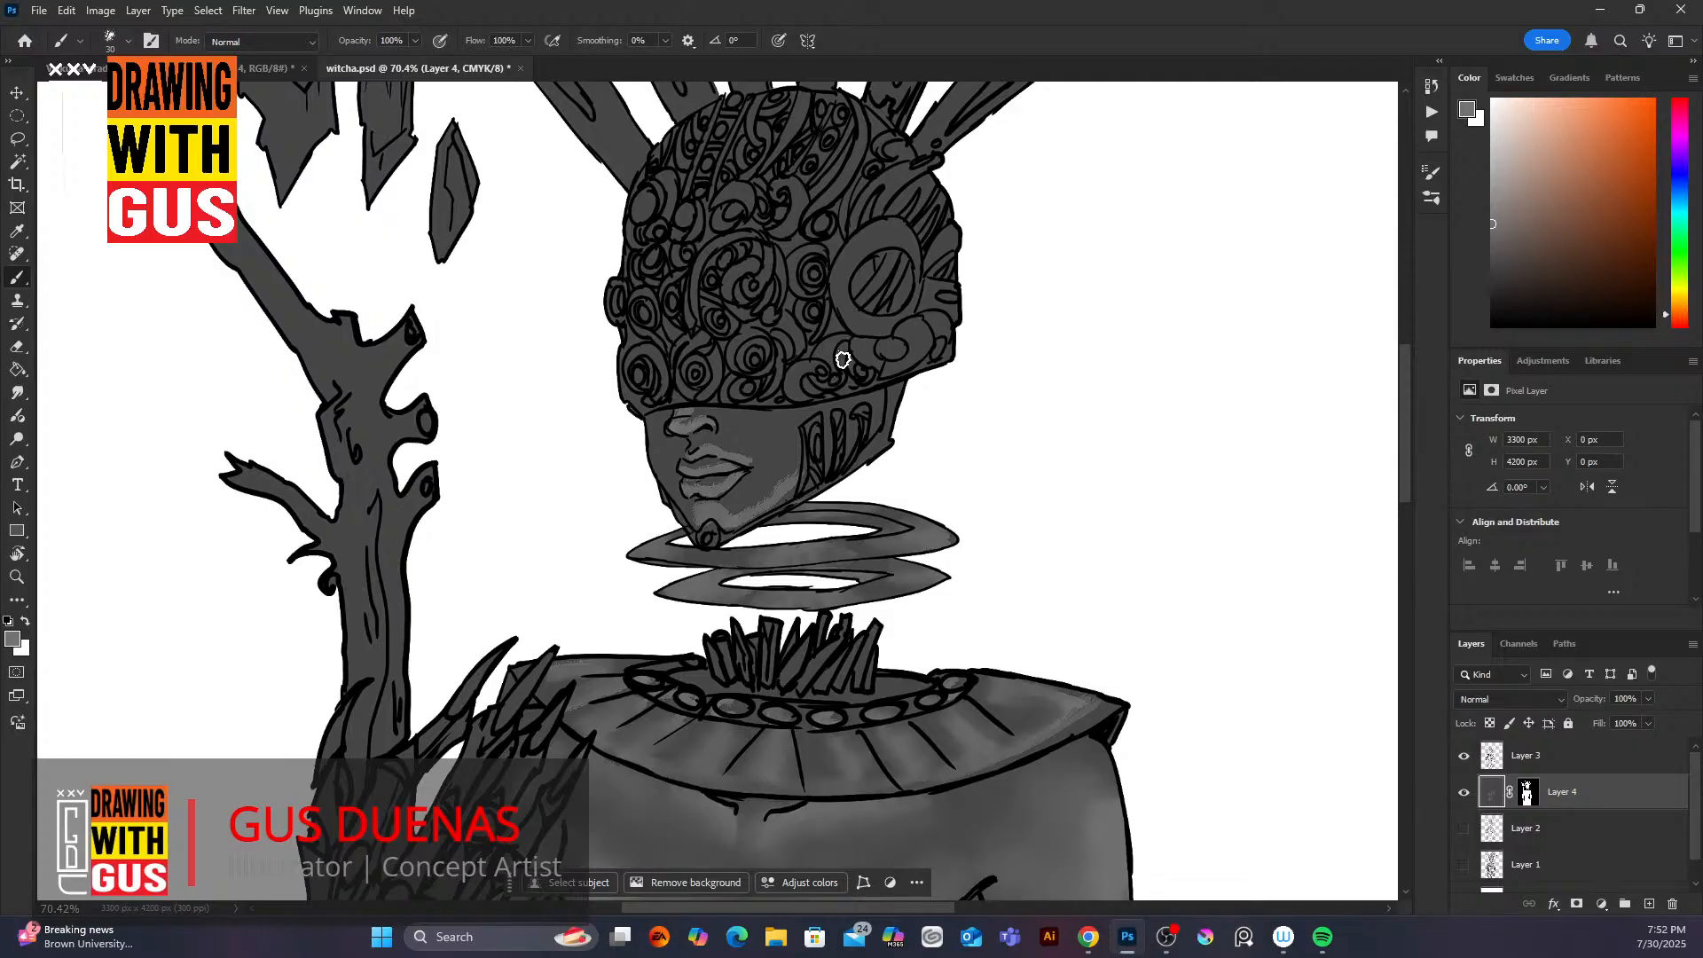
mouse_move(794, 413)
left_mouse_down()
mouse_move(799, 445)
mouse_move(829, 418)
mouse_move(803, 414)
left_mouse_up()
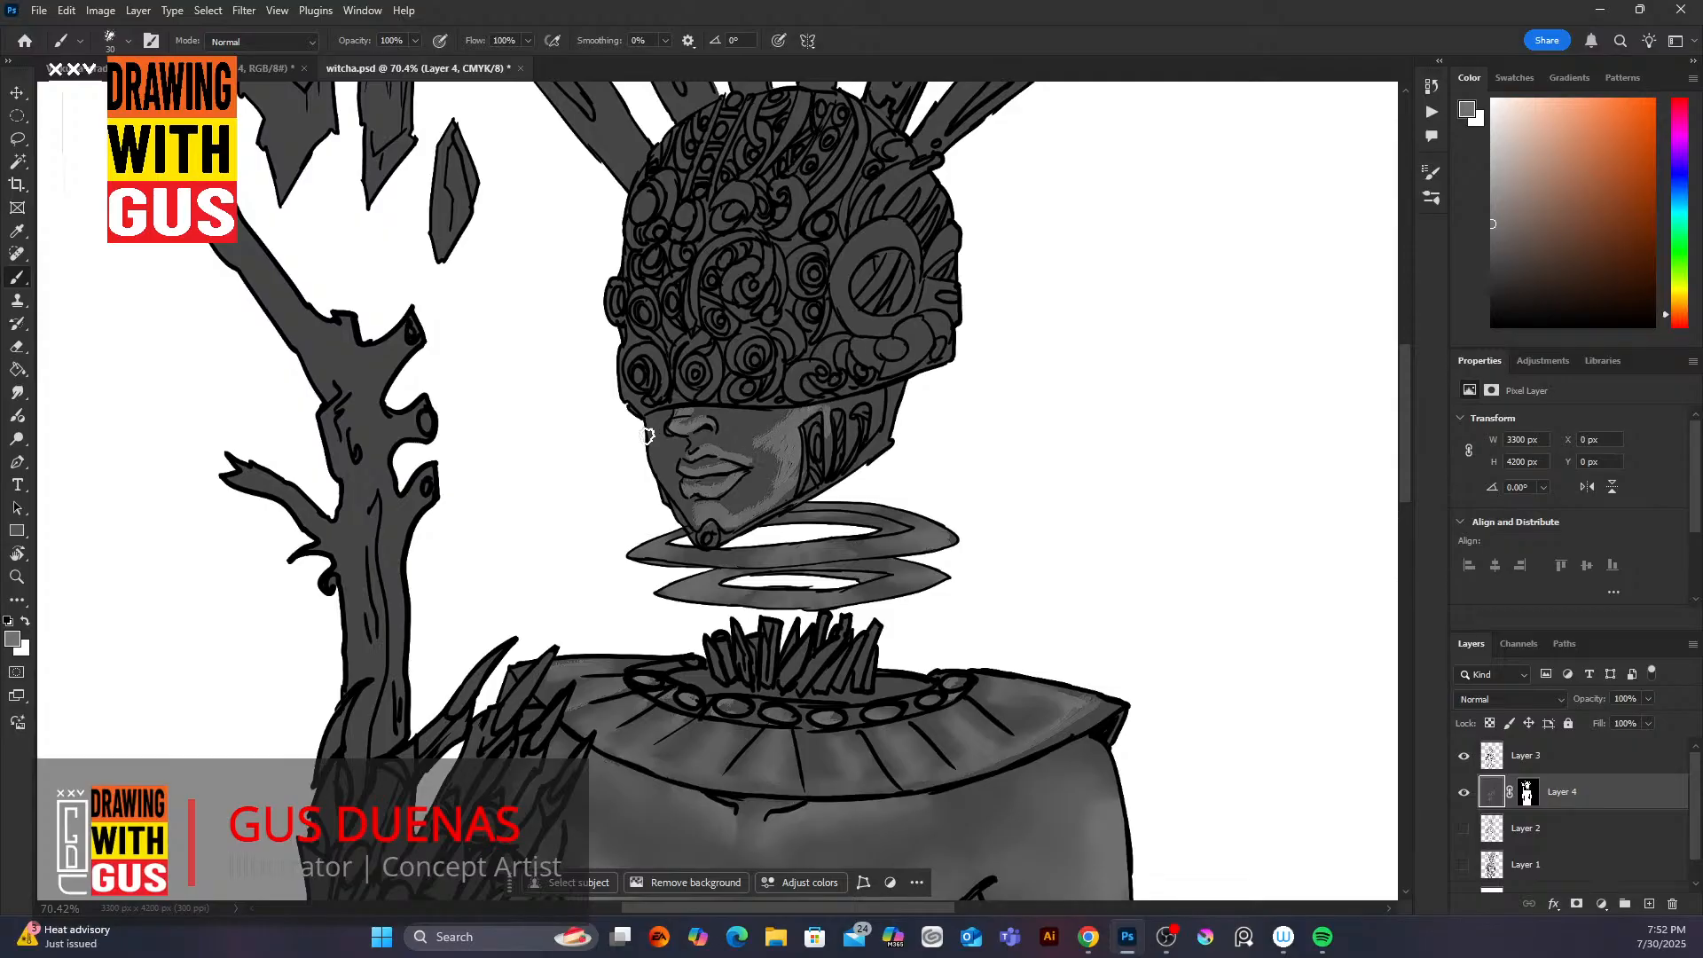
left_click(19, 393)
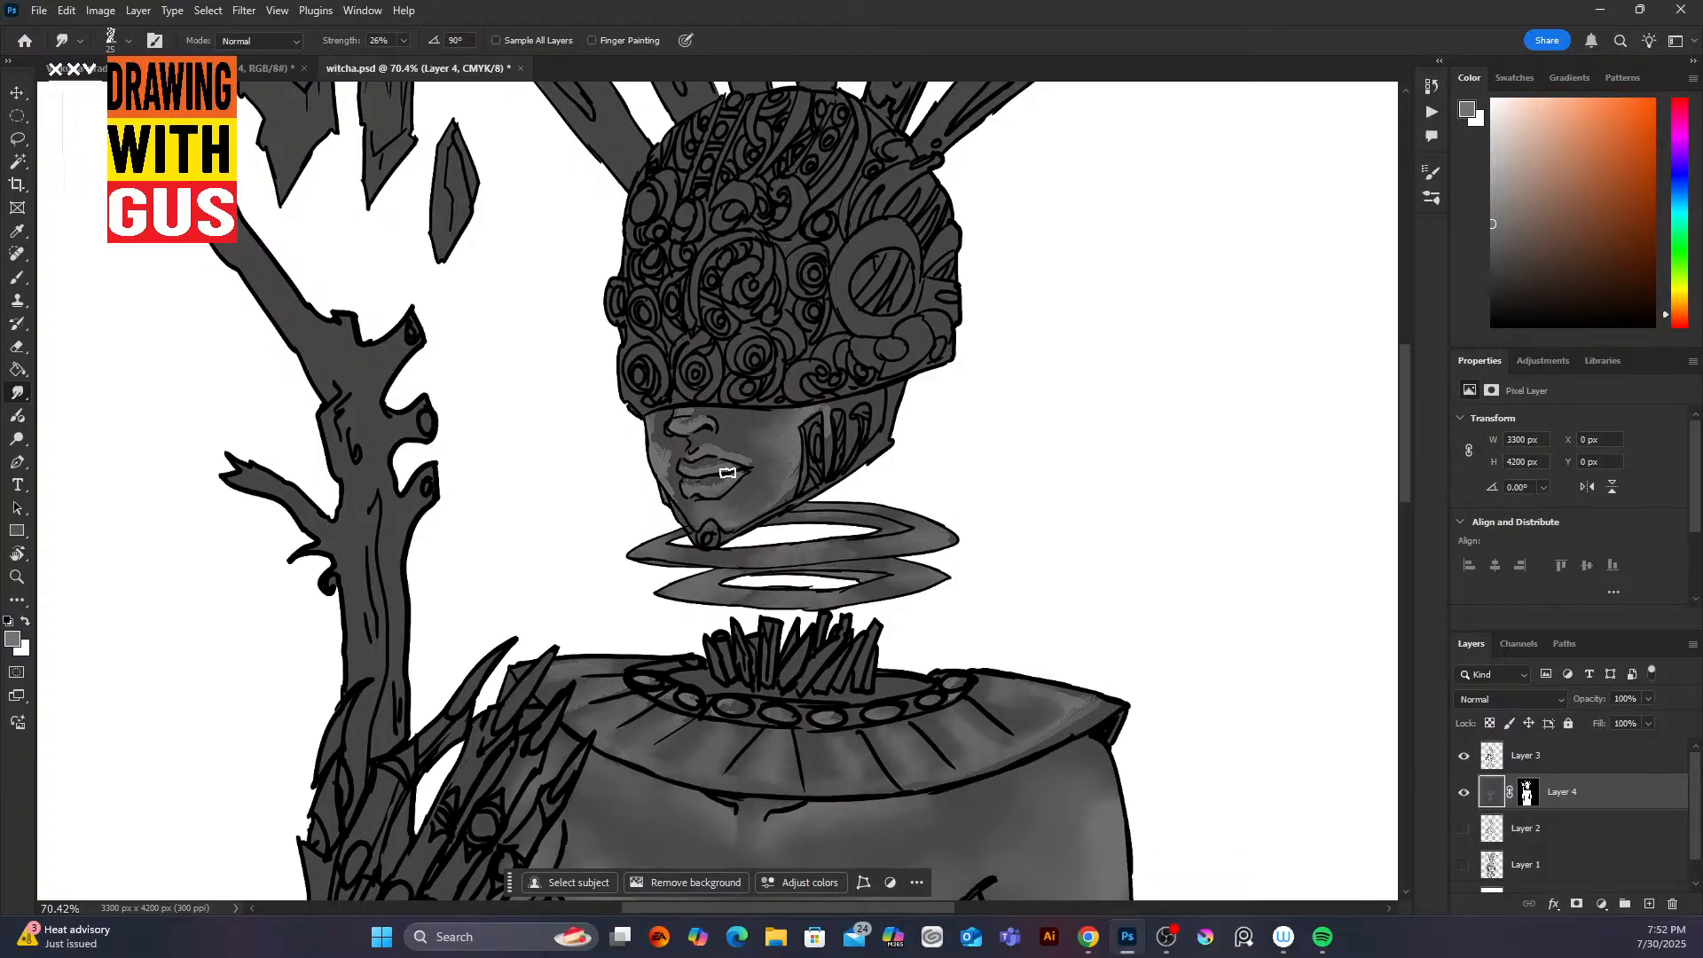
left_click_drag(715, 464, 688, 466)
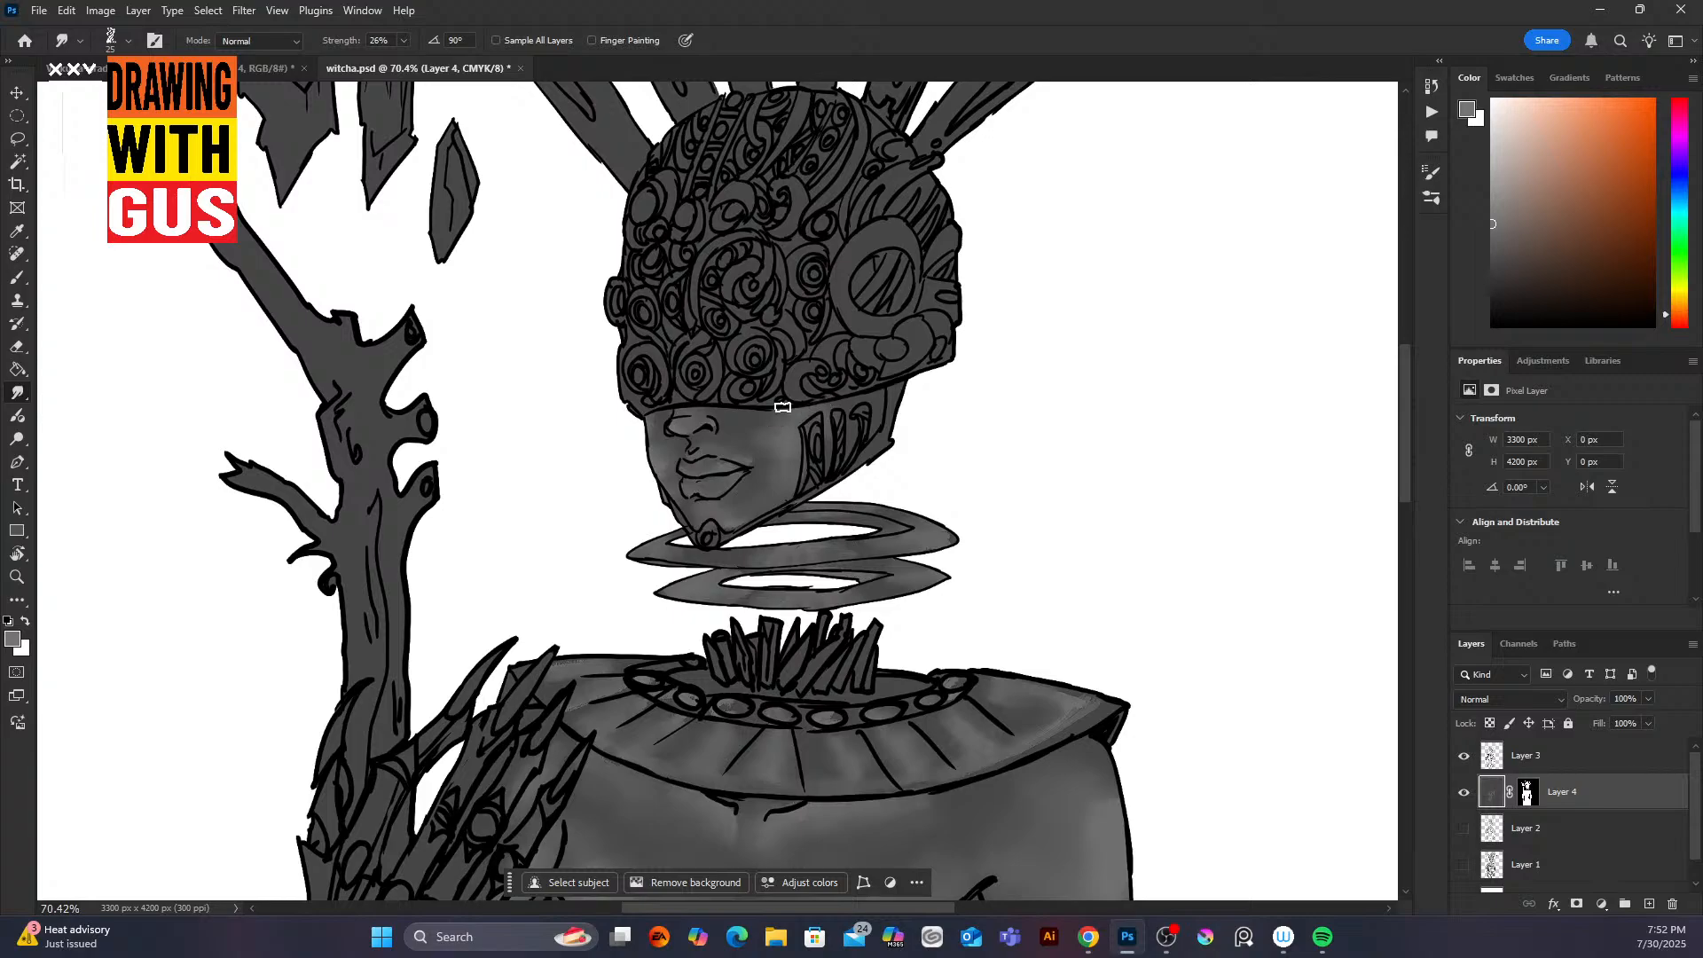
Step: Brush a second pass of lighter gray on the lips, chin and cheek below the helmet, and smudge it smooth
left_click(18, 280)
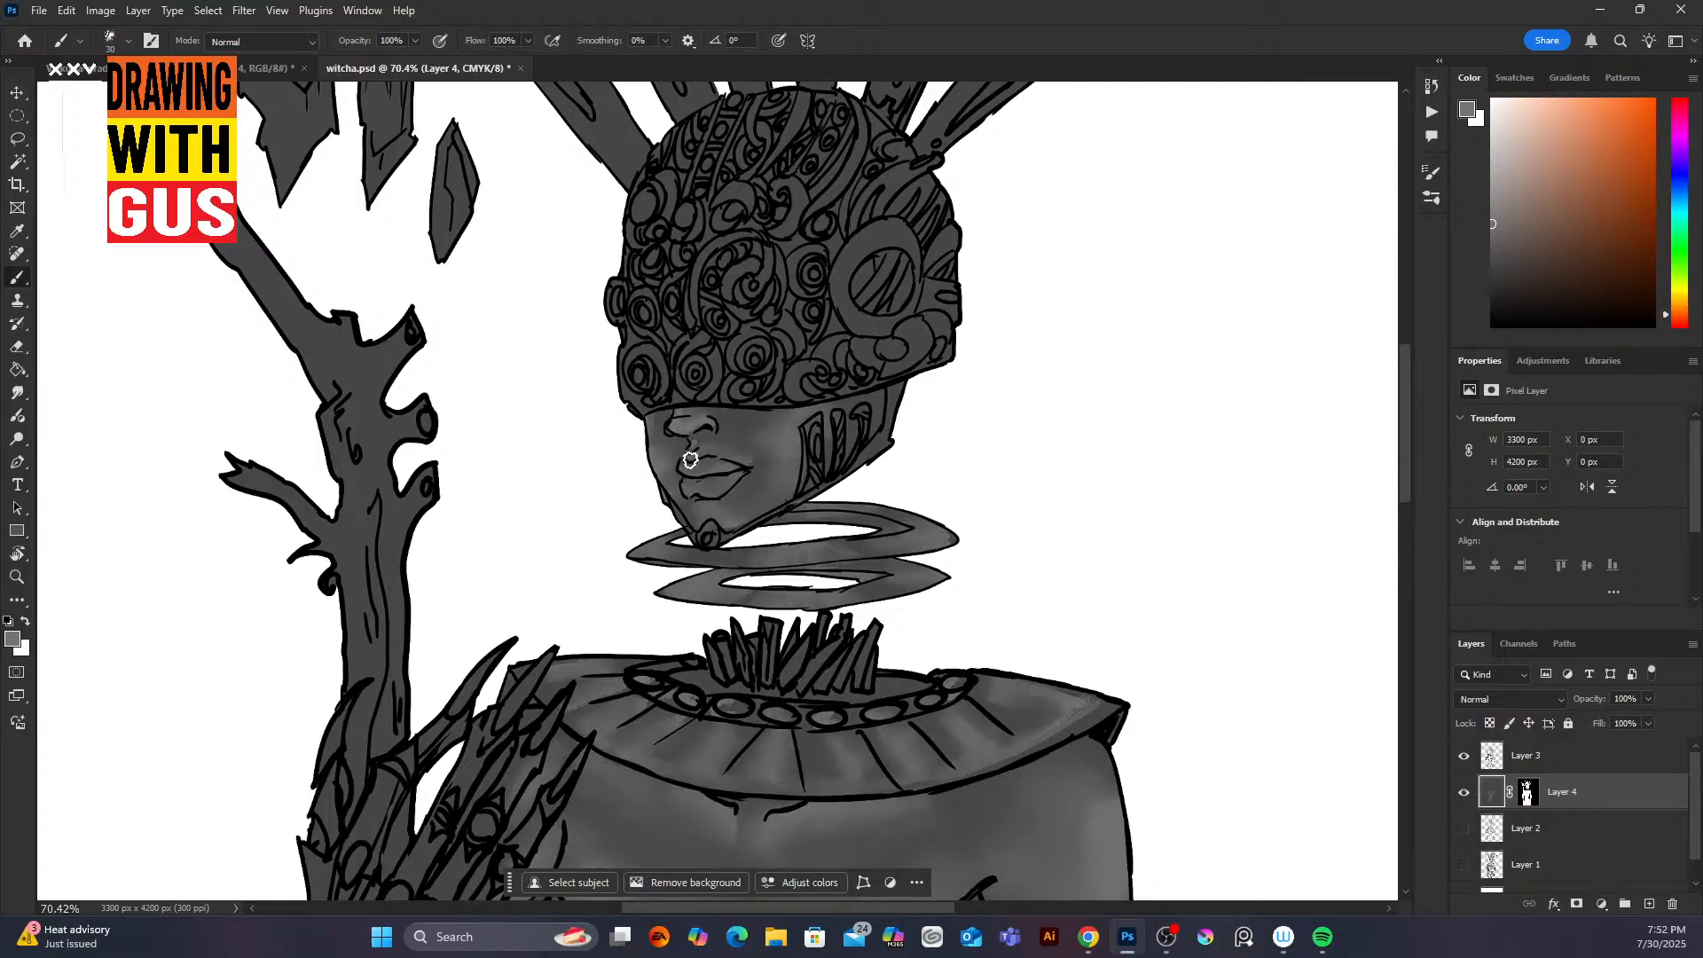
mouse_move(716, 453)
left_mouse_down()
mouse_move(751, 464)
mouse_move(705, 477)
left_mouse_up()
mouse_move(697, 521)
left_mouse_down()
mouse_move(769, 510)
mouse_move(806, 458)
mouse_move(817, 323)
mouse_move(776, 503)
left_mouse_up()
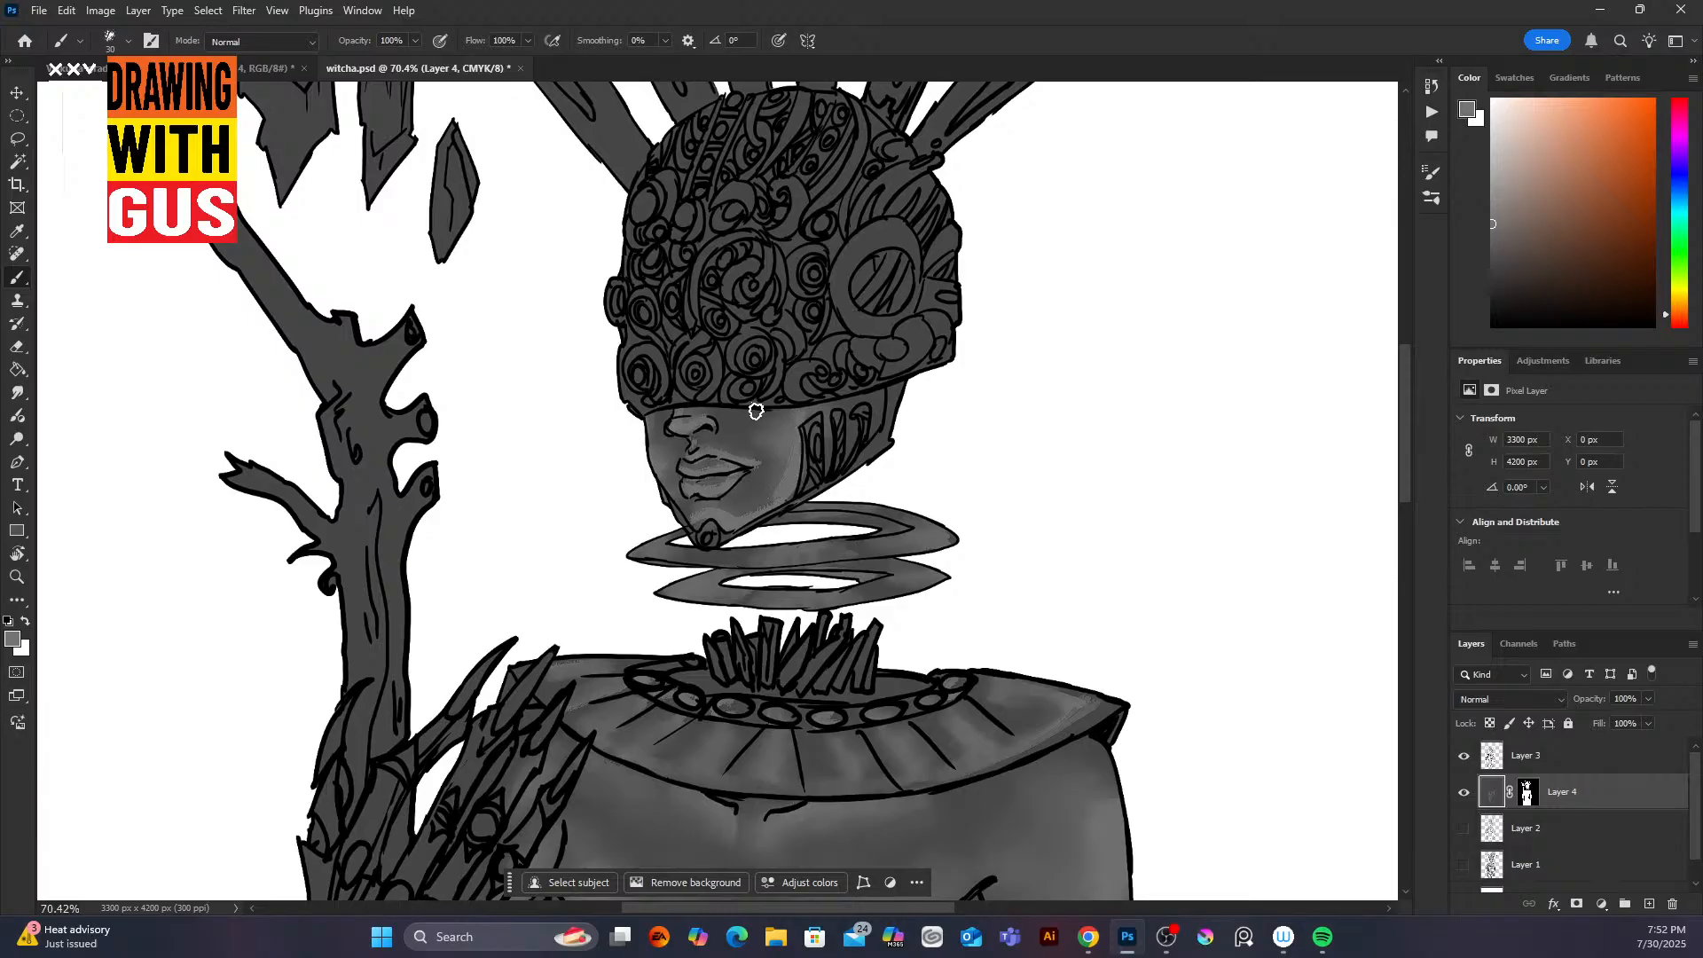
left_click_drag(757, 411, 790, 409)
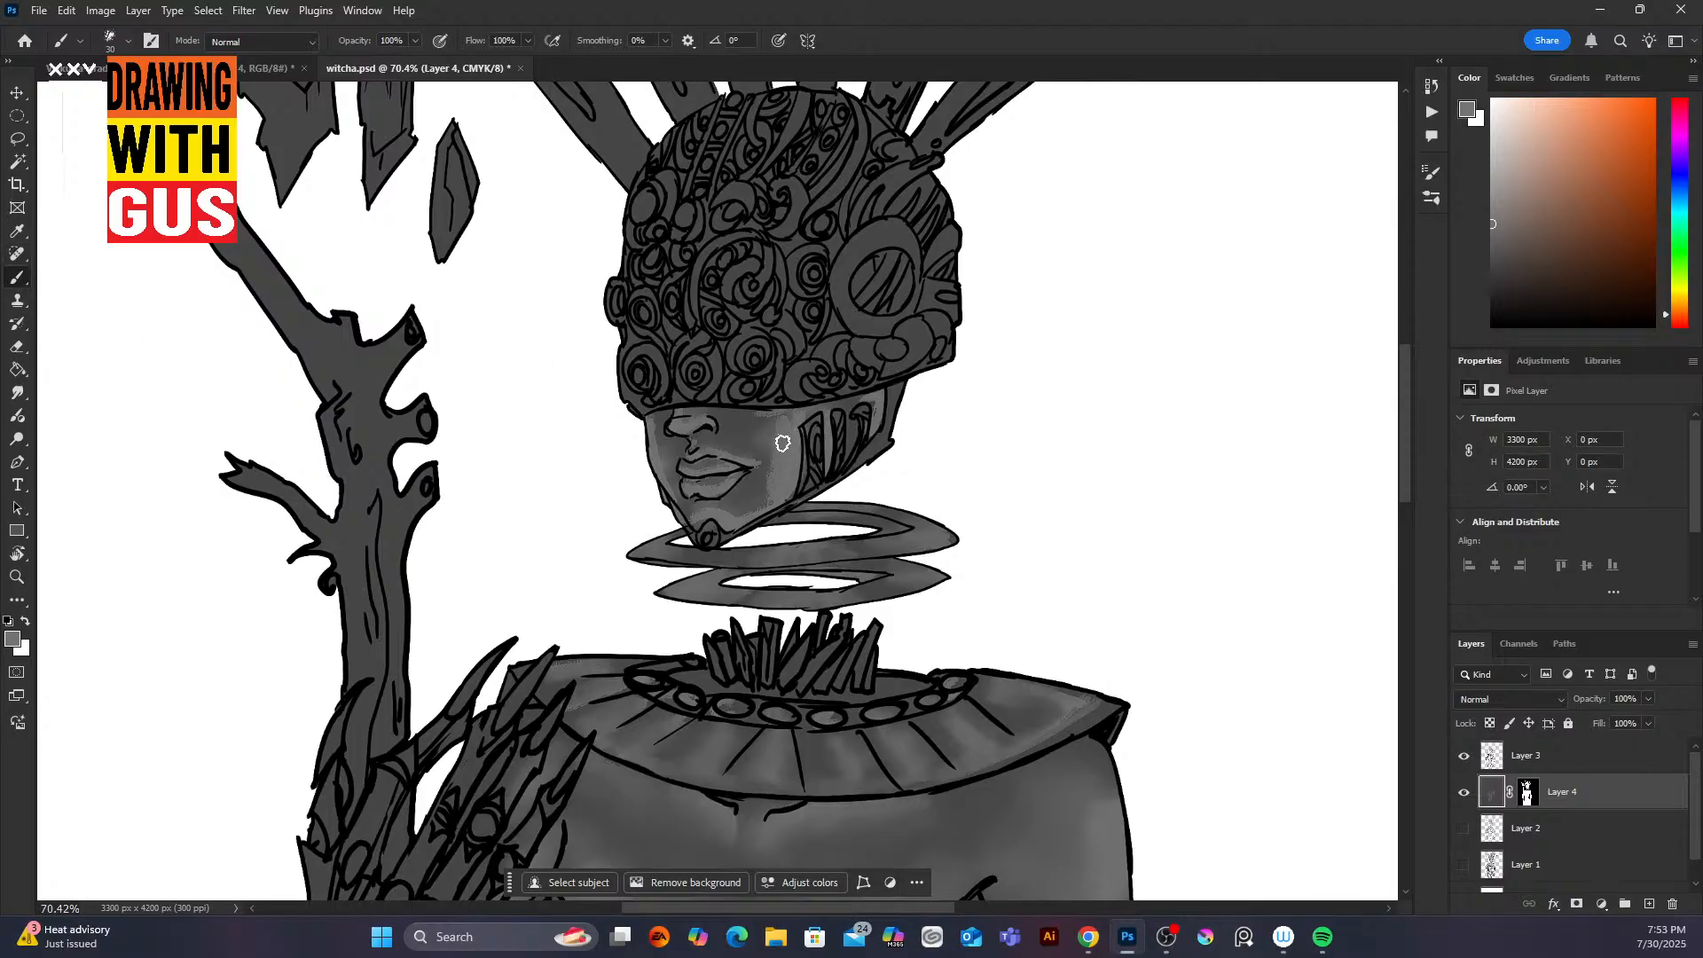
left_click(22, 396)
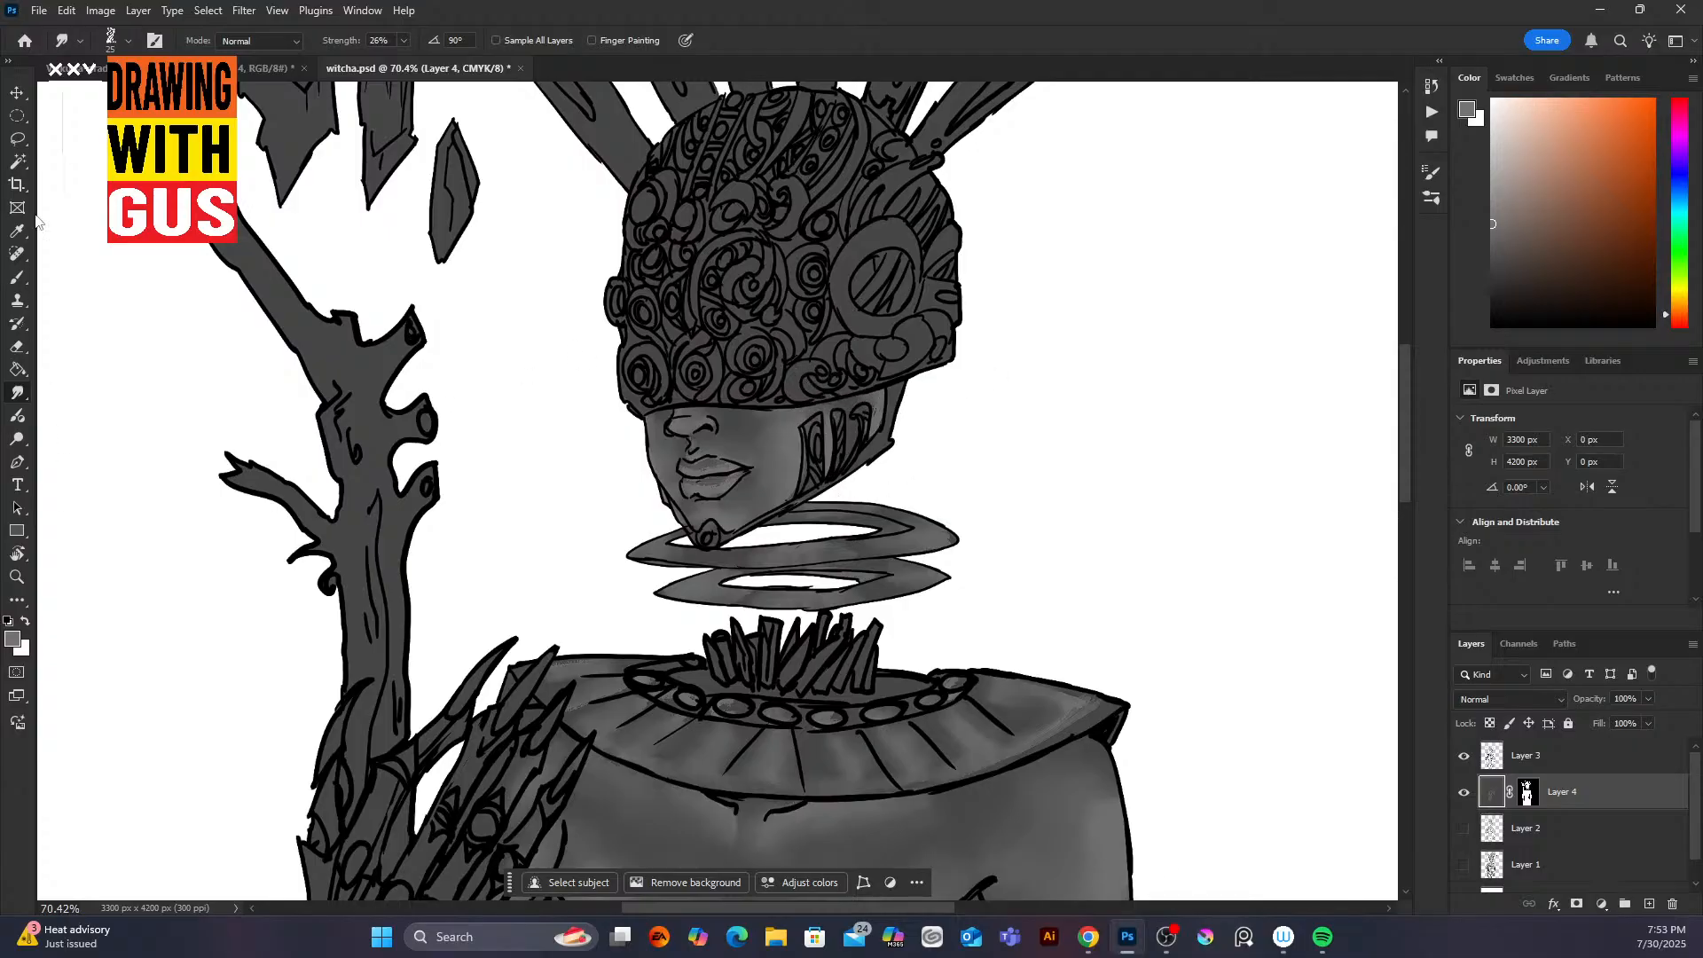
Step: Paint lighter gray with the Brush on the helmet's round ear disc, side plates and lower rim ornaments
left_click(18, 277)
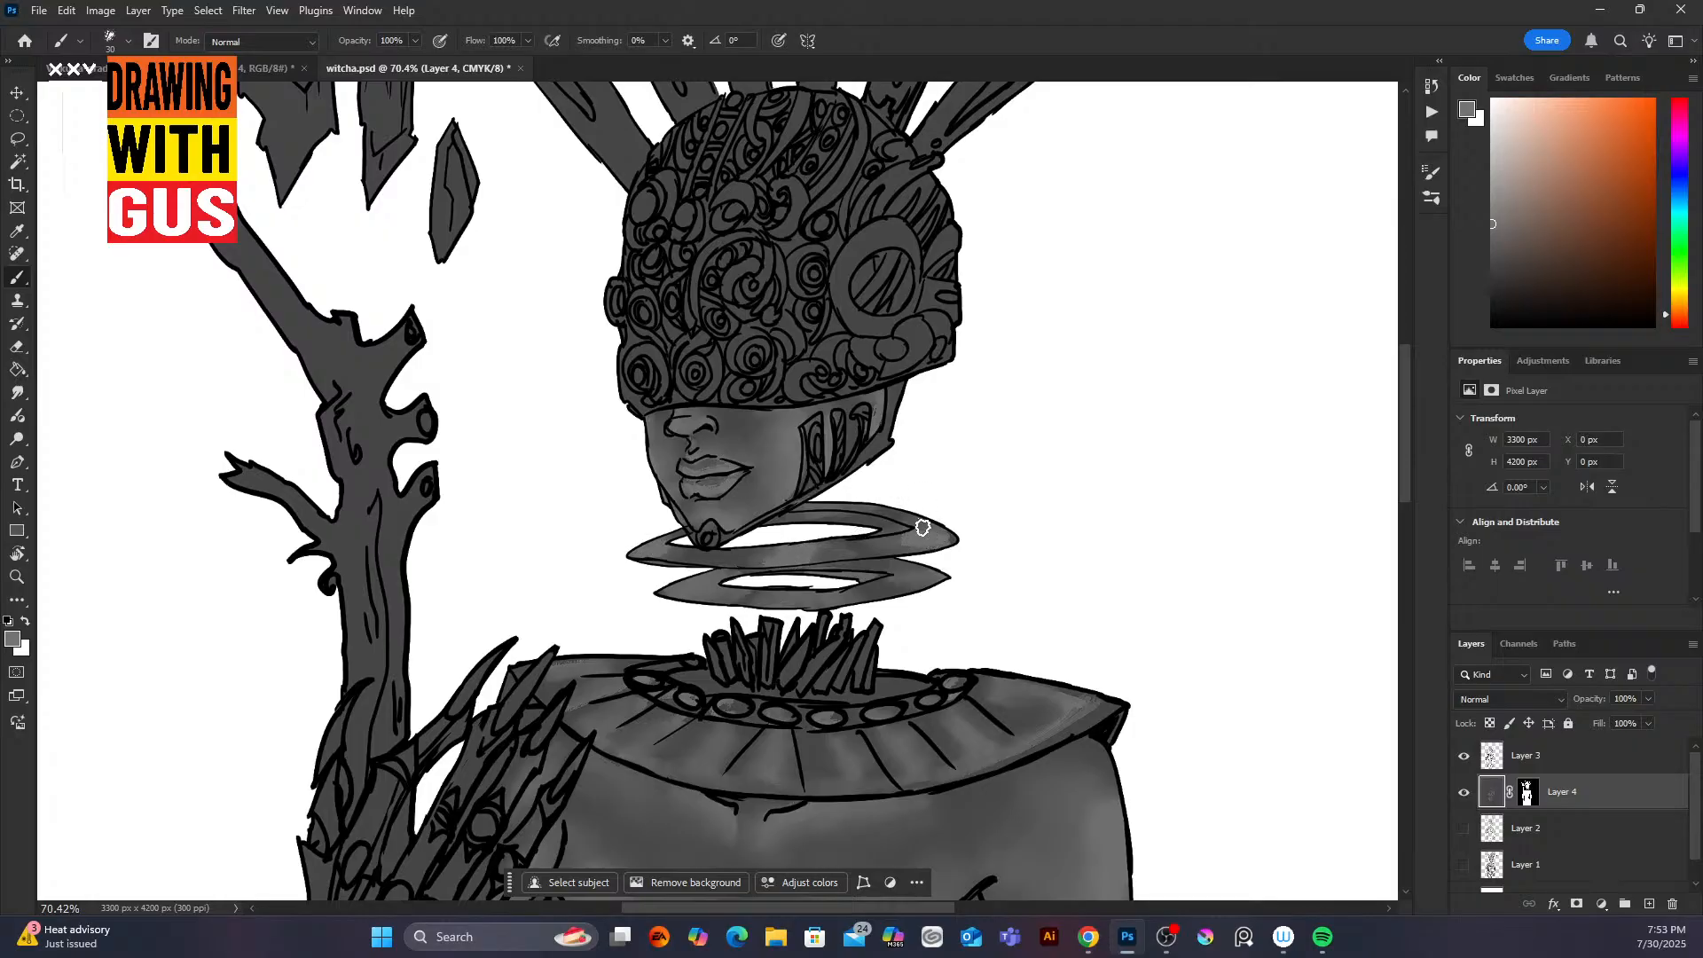
mouse_move(840, 265)
left_mouse_down()
mouse_move(861, 332)
mouse_move(850, 310)
mouse_move(884, 322)
mouse_move(920, 261)
mouse_move(843, 272)
mouse_move(862, 250)
mouse_move(845, 254)
mouse_move(871, 293)
mouse_move(877, 271)
mouse_move(864, 303)
mouse_move(898, 295)
mouse_move(884, 306)
mouse_move(872, 264)
mouse_move(858, 284)
mouse_move(869, 270)
mouse_move(911, 295)
mouse_move(895, 228)
mouse_move(916, 257)
mouse_move(913, 188)
mouse_move(946, 195)
mouse_move(868, 198)
mouse_move(889, 185)
mouse_move(866, 218)
mouse_move(919, 170)
mouse_move(945, 210)
mouse_move(923, 233)
mouse_move(944, 196)
mouse_move(951, 237)
left_mouse_up()
mouse_move(956, 237)
left_mouse_down()
mouse_move(955, 282)
mouse_move(931, 292)
mouse_move(950, 310)
mouse_move(898, 334)
mouse_move(911, 357)
mouse_move(906, 340)
mouse_move(896, 362)
mouse_move(874, 355)
mouse_move(890, 369)
mouse_move(902, 340)
mouse_move(890, 352)
mouse_move(882, 322)
mouse_move(858, 352)
mouse_move(826, 348)
mouse_move(842, 320)
mouse_move(798, 393)
left_mouse_up()
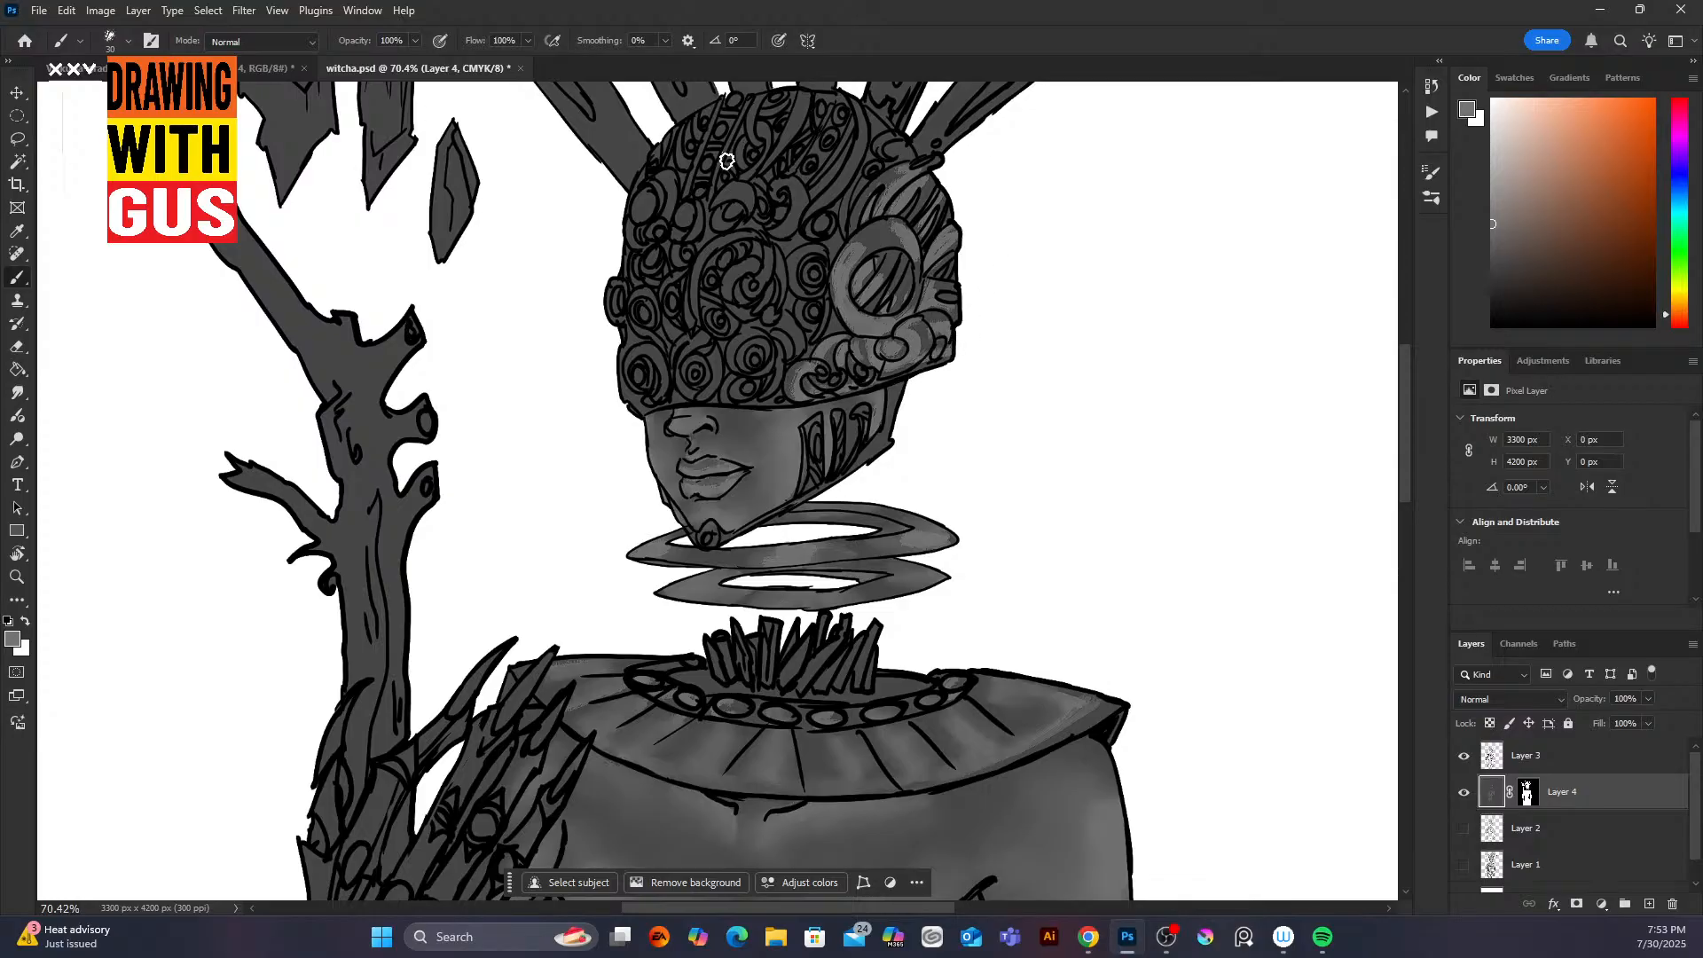
Step: Paint lighter gray on the helmet's front swirls and circular ornaments and on the curved band over its crown
mouse_move(747, 267)
left_mouse_down()
mouse_move(747, 310)
mouse_move(771, 272)
mouse_move(733, 293)
mouse_move(704, 267)
mouse_move(713, 249)
mouse_move(695, 318)
mouse_move(698, 273)
mouse_move(719, 250)
mouse_move(704, 340)
mouse_move(680, 365)
mouse_move(703, 394)
mouse_move(714, 301)
mouse_move(631, 355)
mouse_move(660, 370)
mouse_move(641, 353)
mouse_move(653, 395)
mouse_move(629, 367)
mouse_move(643, 412)
mouse_move(641, 307)
left_mouse_up()
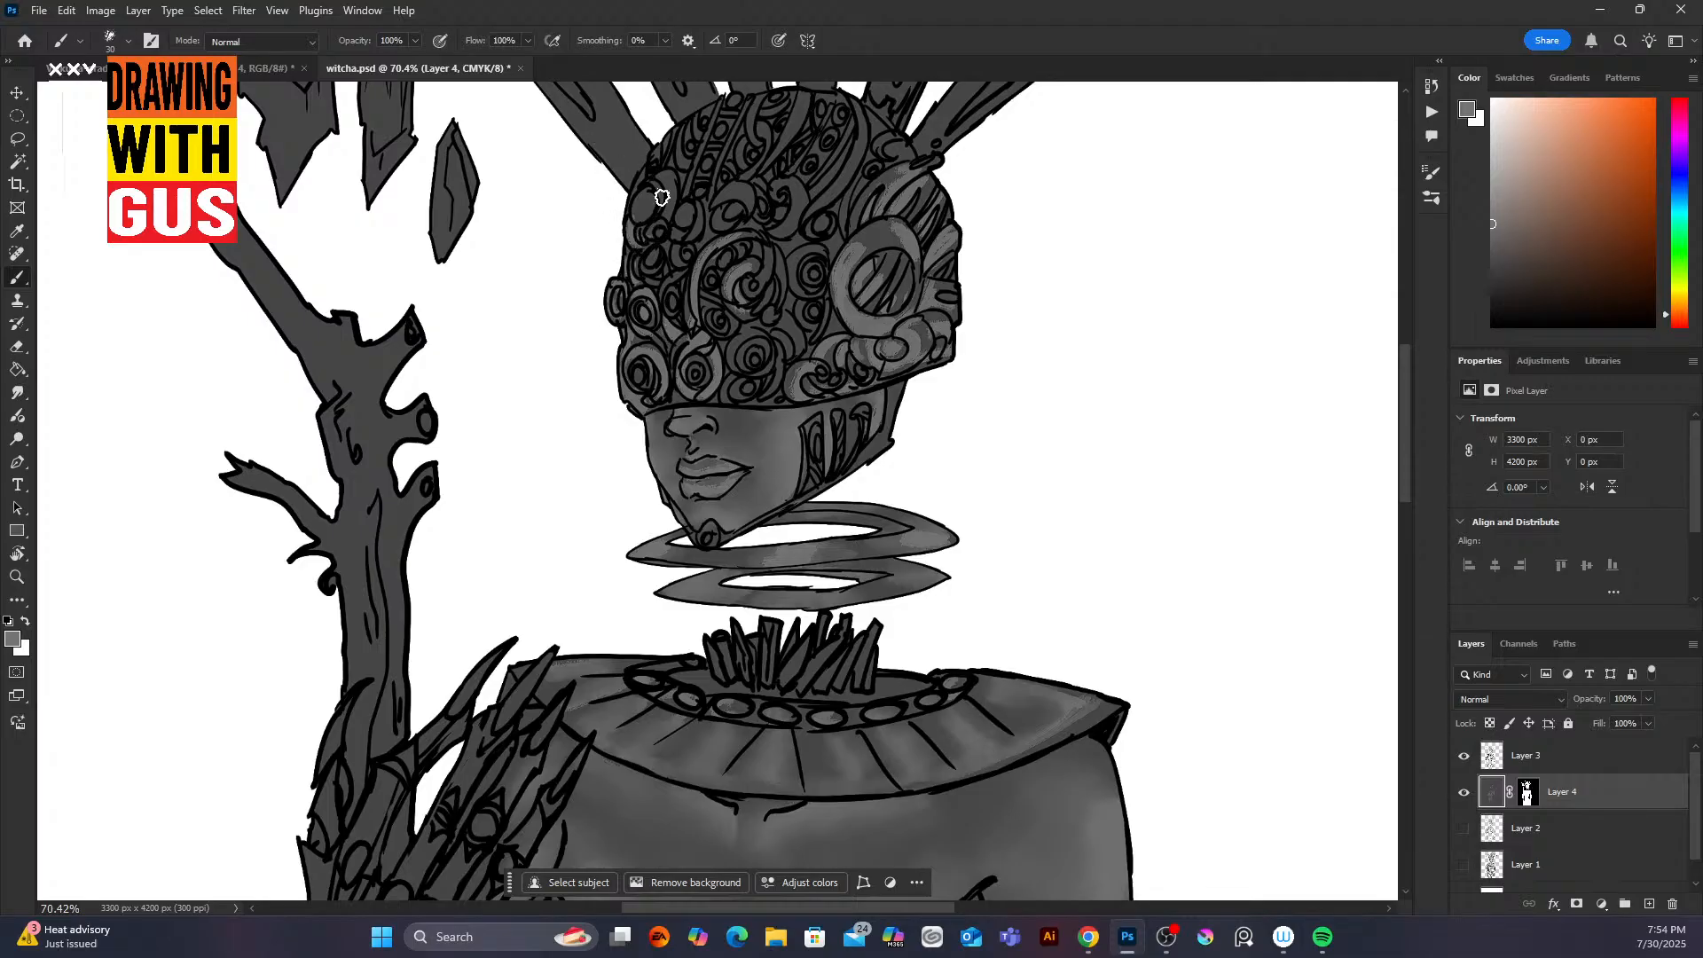
mouse_move(662, 197)
left_mouse_down()
mouse_move(633, 222)
mouse_move(648, 184)
left_mouse_up()
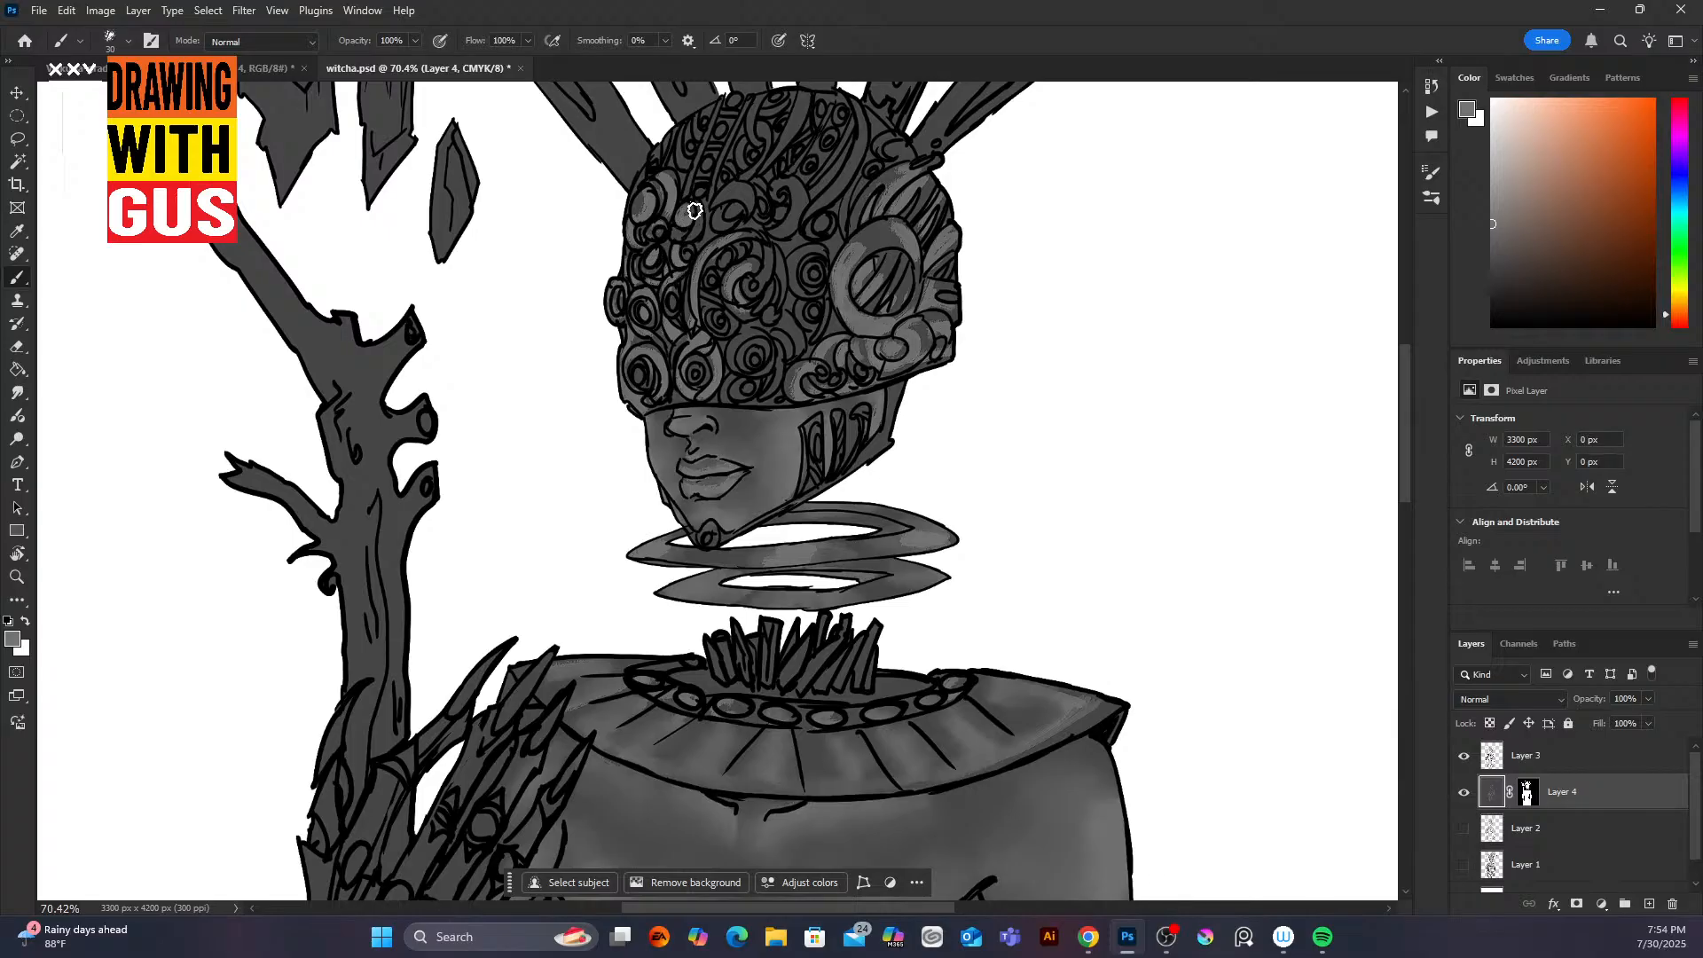
mouse_move(695, 211)
left_mouse_down()
mouse_move(697, 232)
mouse_move(750, 204)
left_mouse_up()
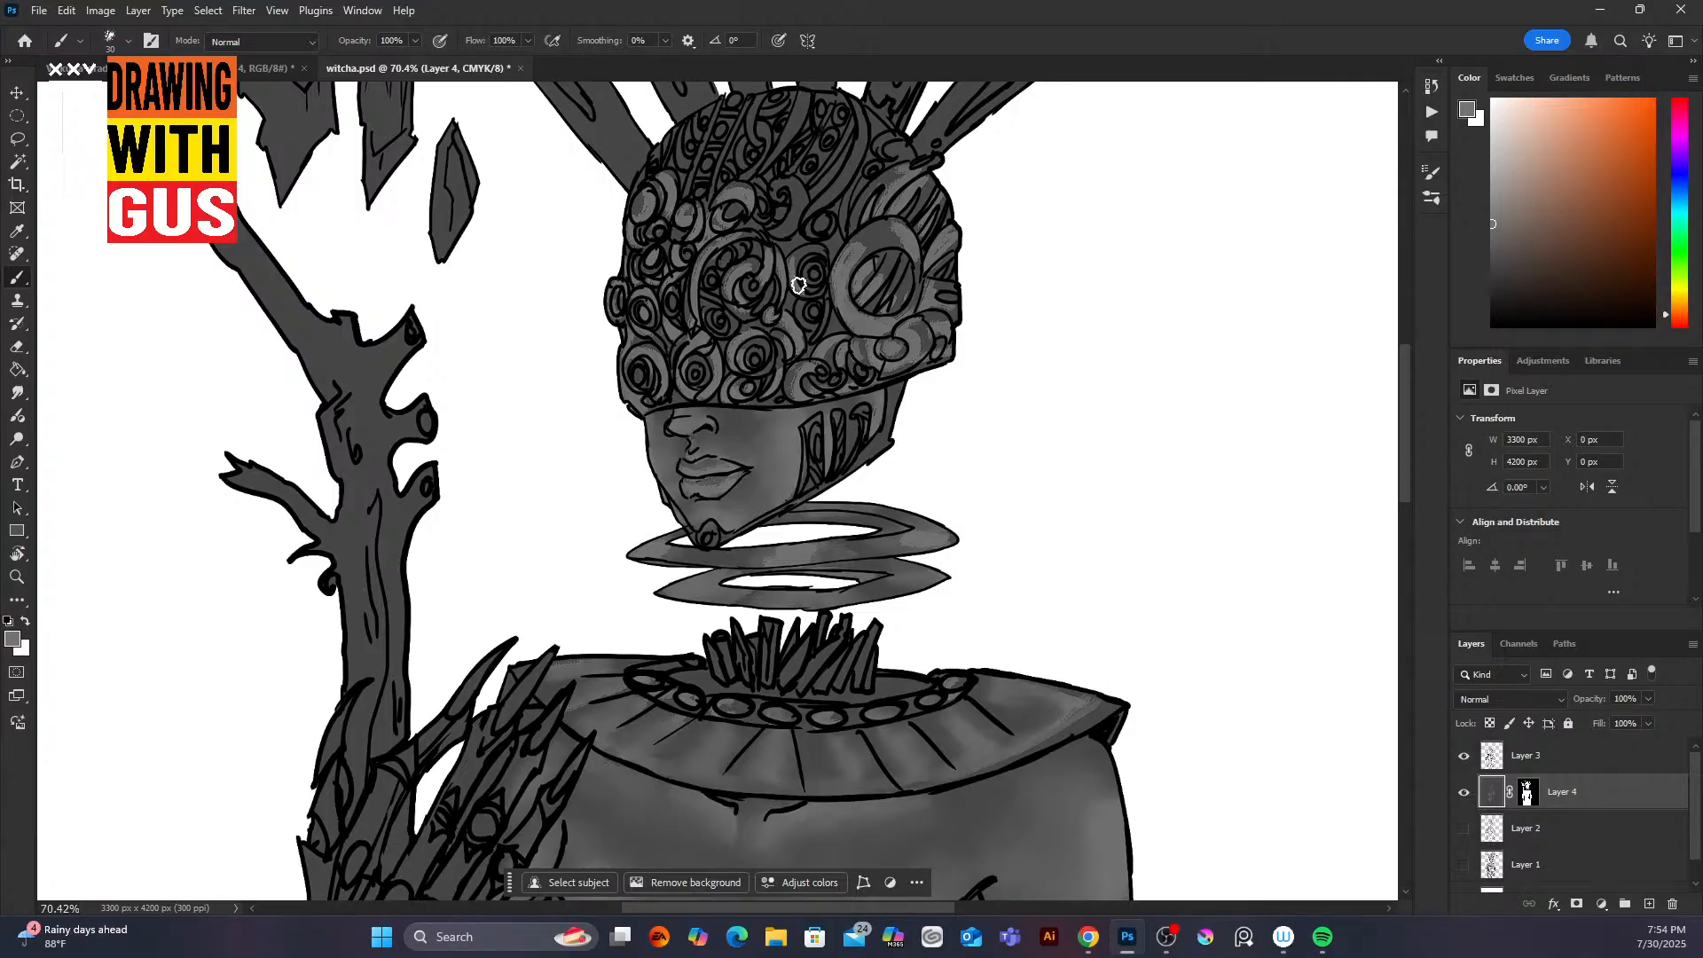
left_click_drag(782, 226, 801, 217)
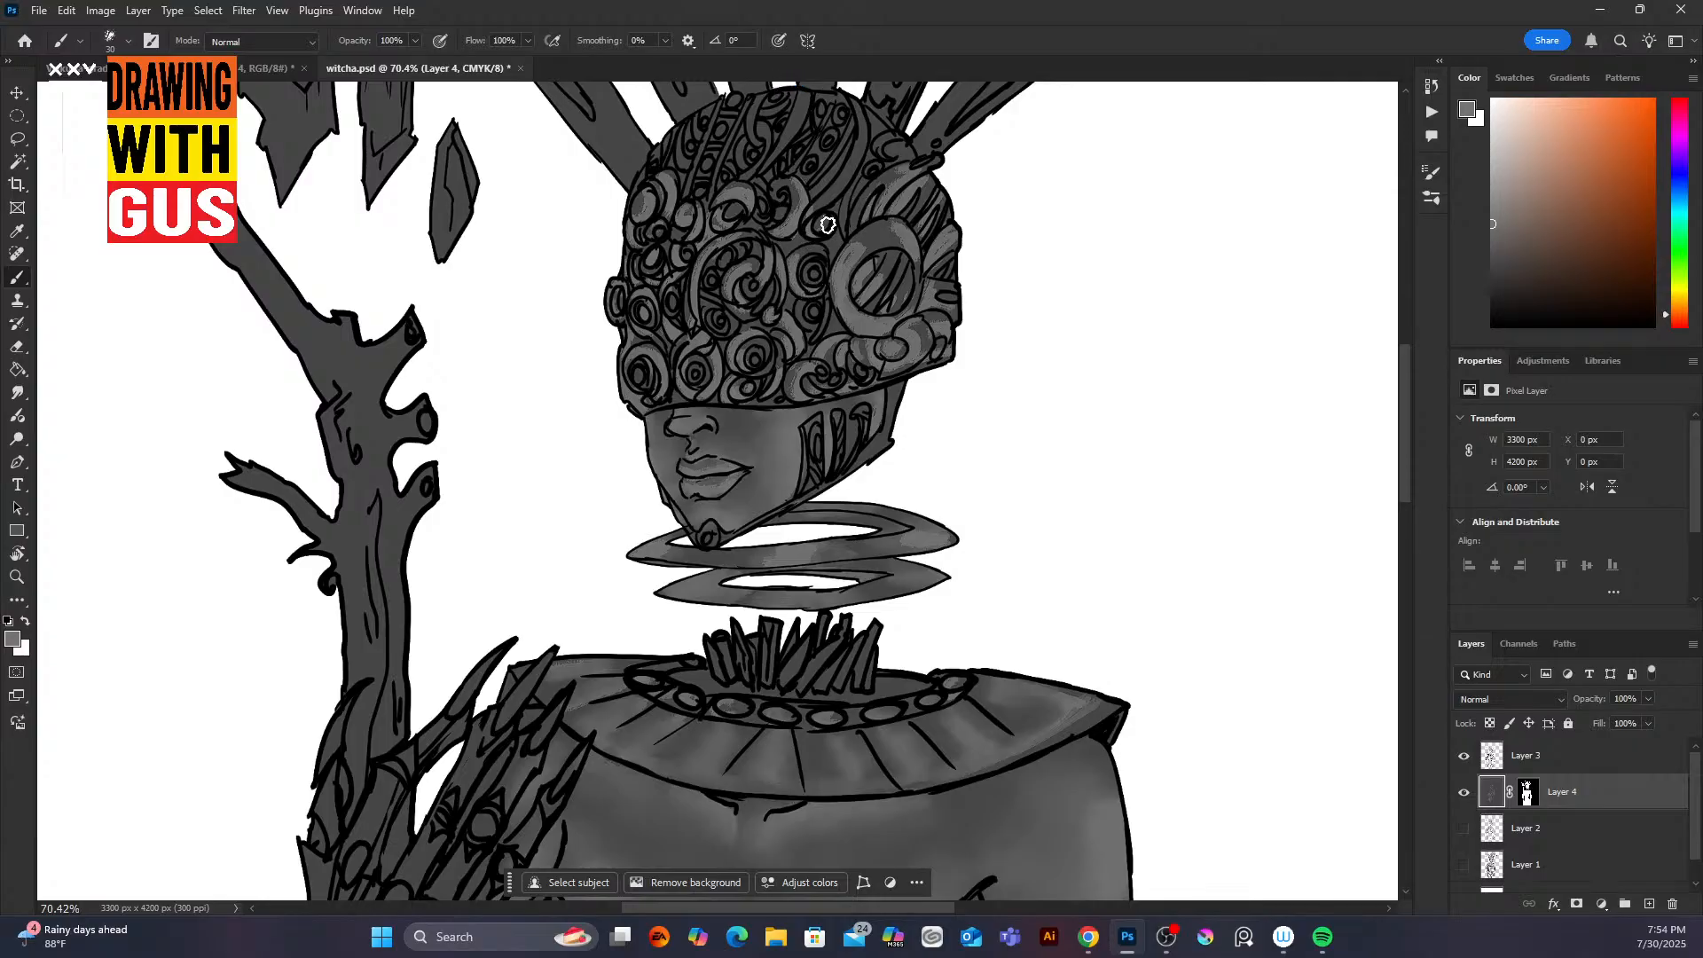
left_click_drag(860, 118, 814, 201)
left_click_drag(850, 130, 812, 189)
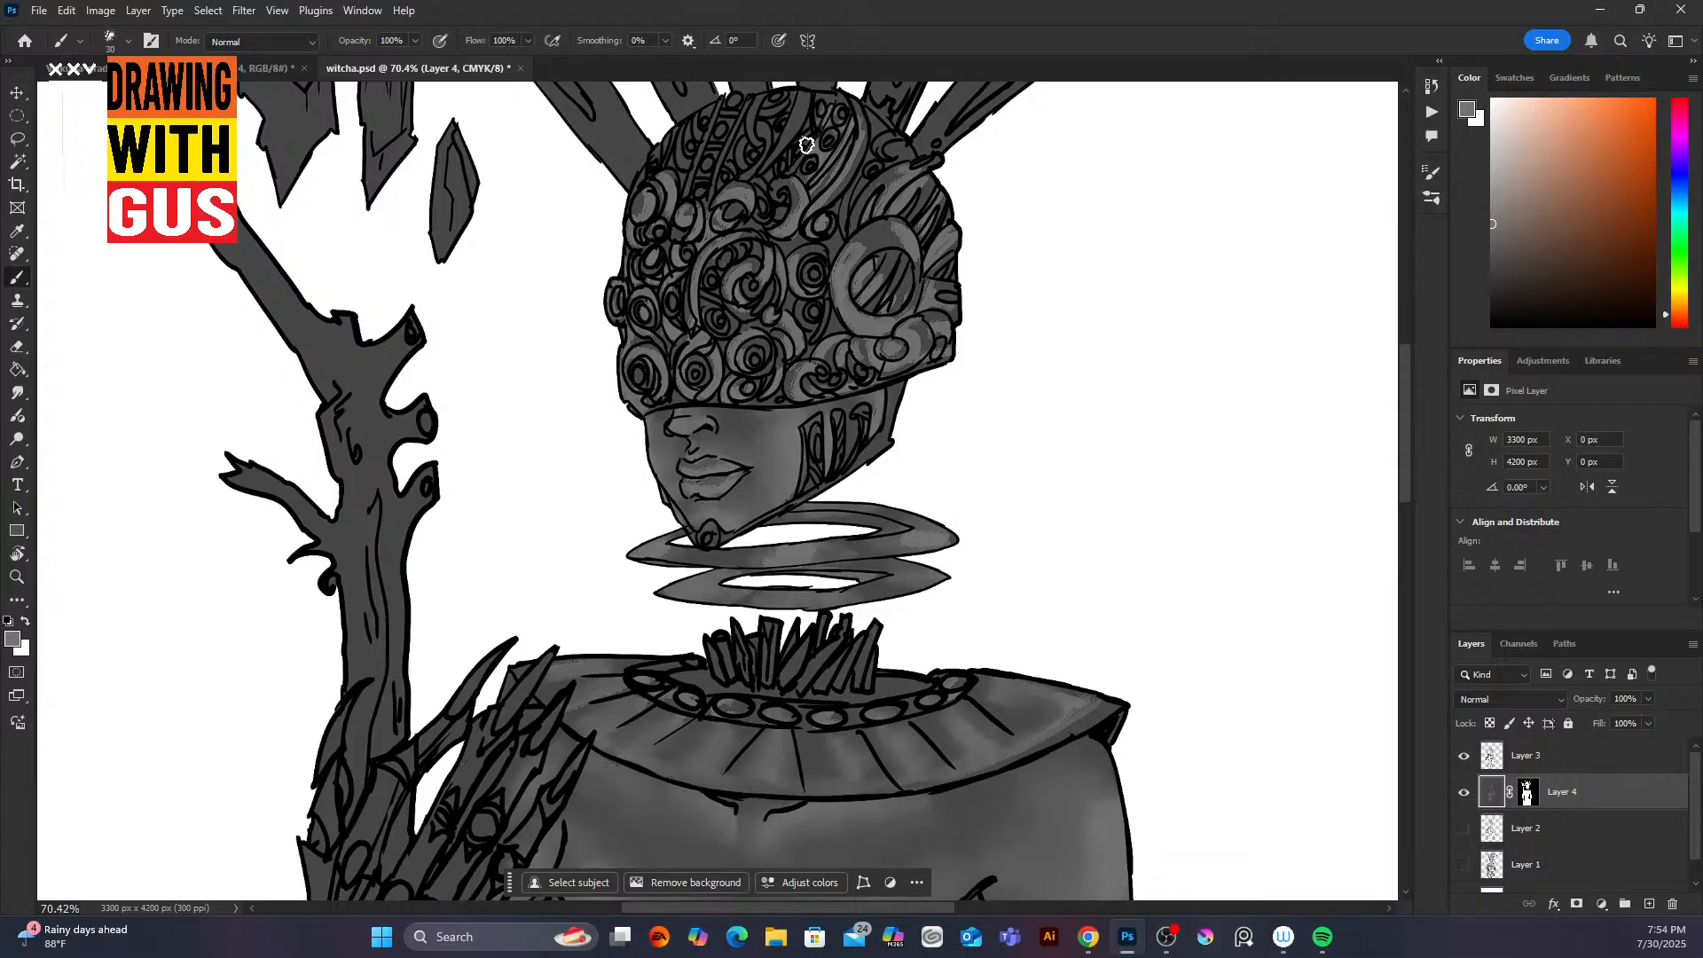
Step: Paint lighter gray with the Brush on the helmet's crown ornaments, jaw guard and chin ornament, and along the floating neck rings
mouse_move(799, 115)
left_mouse_down()
mouse_move(809, 86)
mouse_move(785, 130)
mouse_move(754, 117)
mouse_move(745, 149)
mouse_move(758, 126)
left_mouse_up()
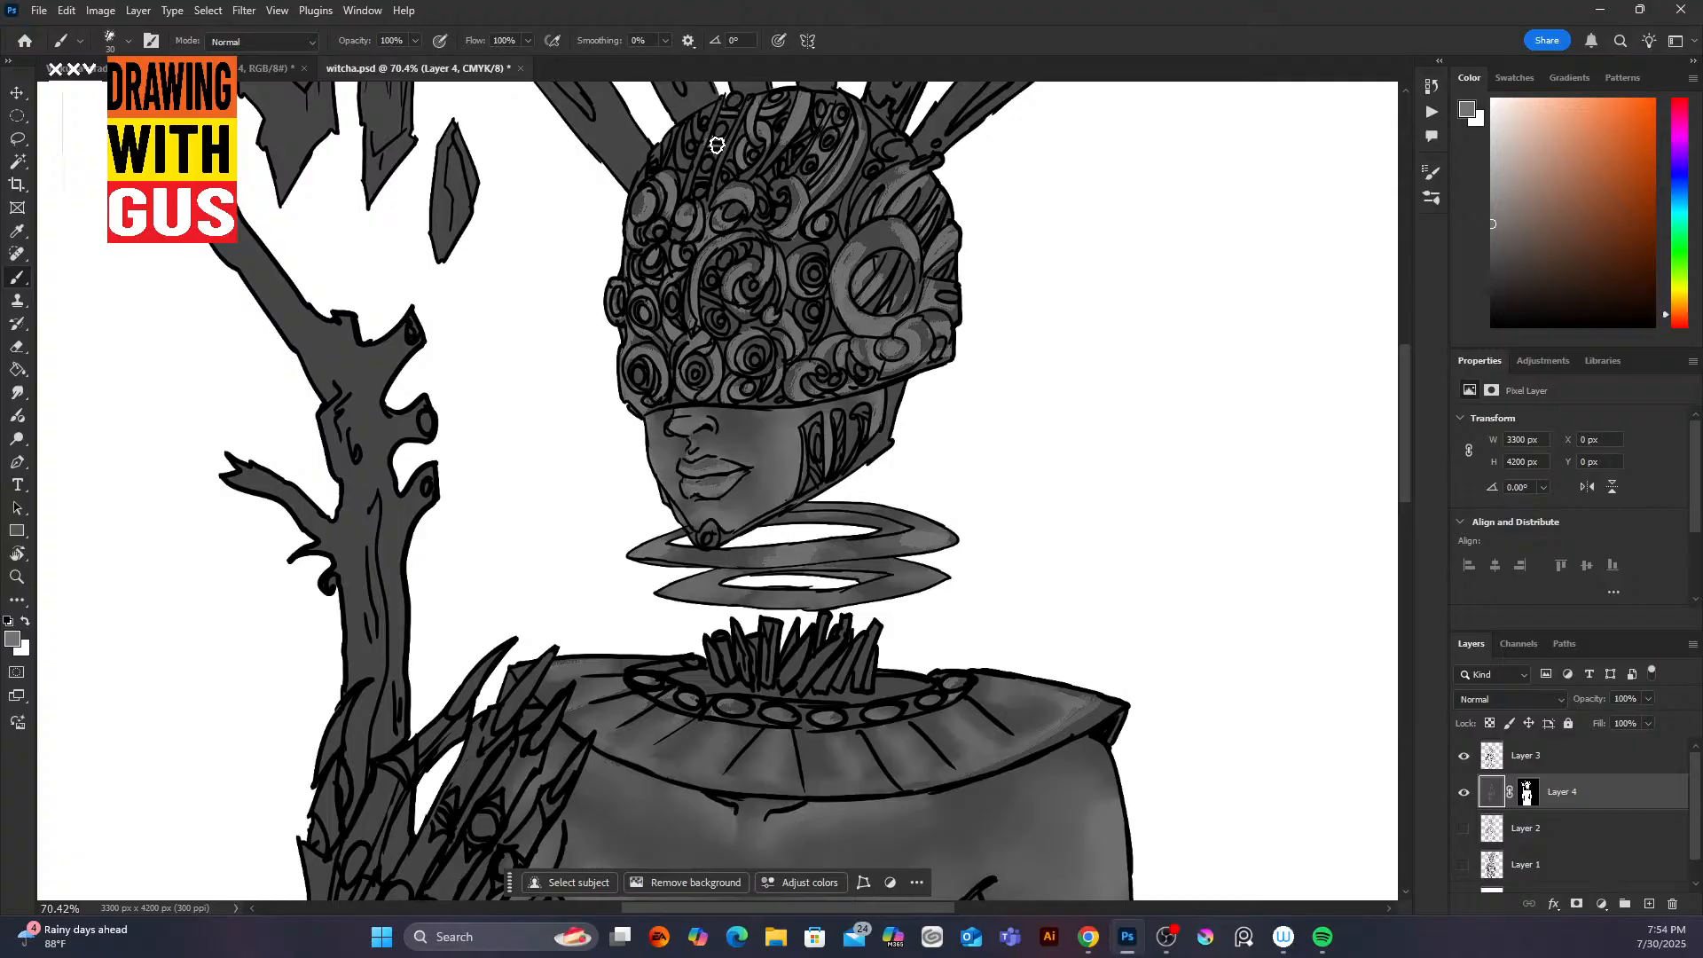
mouse_move(718, 113)
left_mouse_down()
mouse_move(692, 183)
mouse_move(694, 115)
left_mouse_up()
mouse_move(900, 391)
left_mouse_down()
mouse_move(877, 452)
mouse_move(898, 391)
mouse_move(832, 445)
mouse_move(821, 435)
mouse_move(817, 470)
mouse_move(844, 424)
mouse_move(837, 449)
mouse_move(862, 417)
mouse_move(866, 448)
mouse_move(883, 442)
mouse_move(829, 482)
left_mouse_up()
left_click_drag(700, 537, 711, 544)
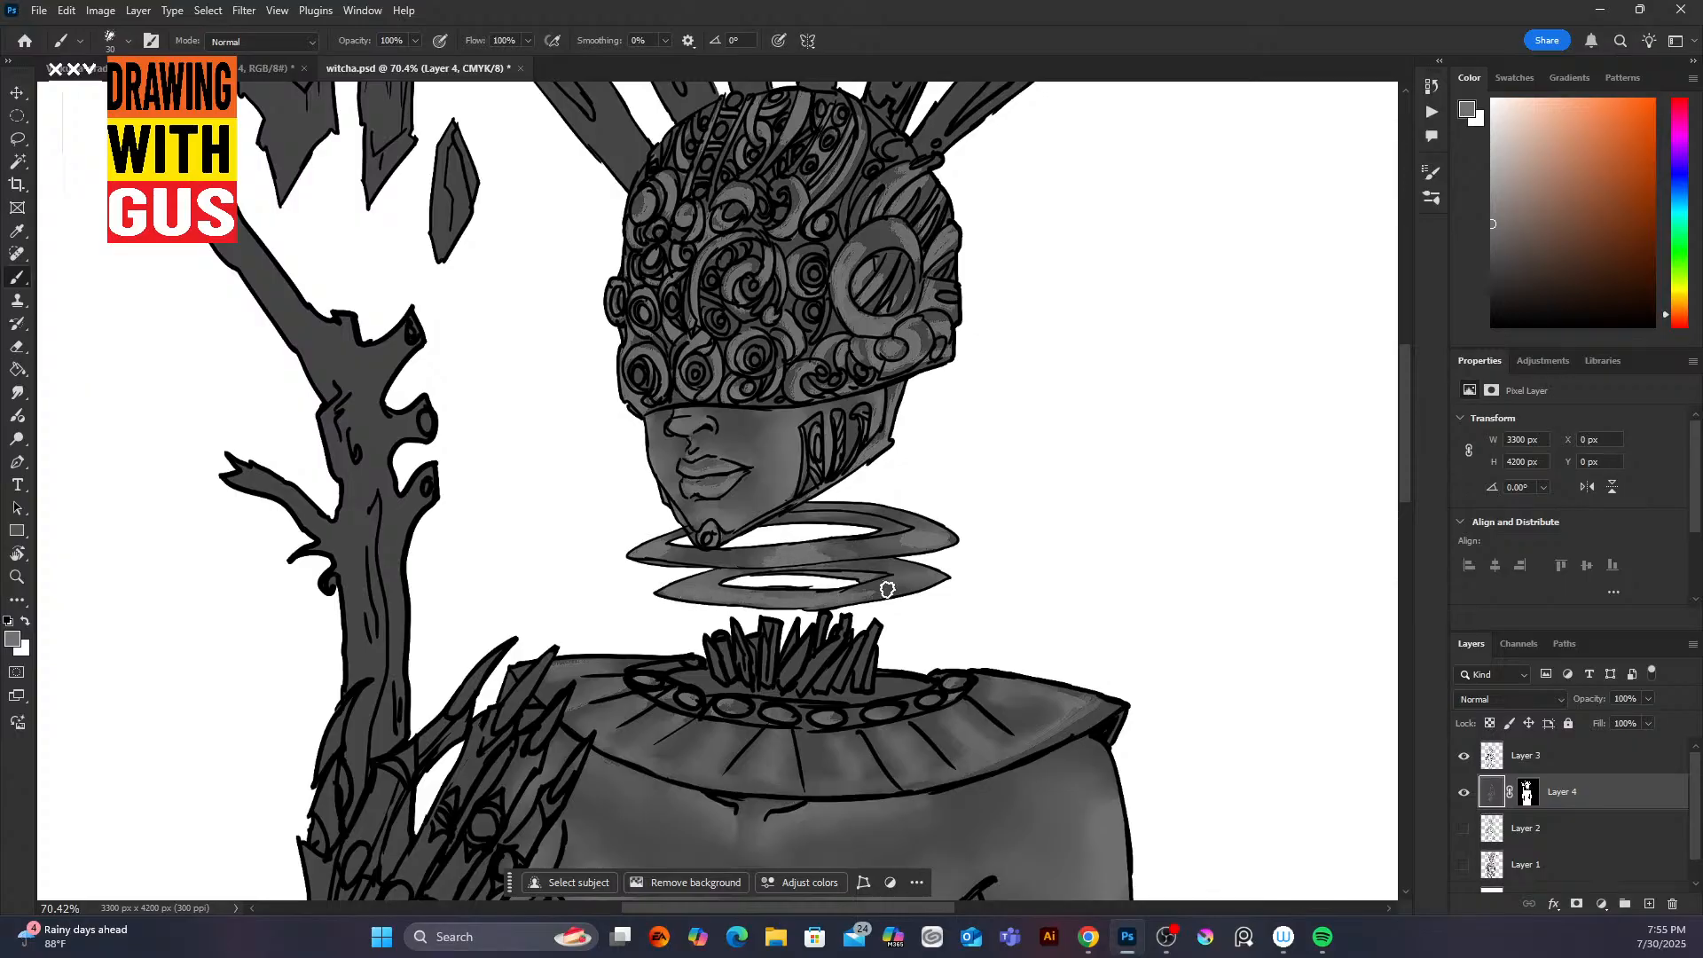
left_click_drag(667, 562, 761, 561)
Step: Paint lighter gray on the cluster of neck spikes rising from the collar and on the collar's inner edge
left_click_drag(1406, 488, 1401, 550)
mouse_move(824, 333)
left_mouse_down()
mouse_move(806, 362)
mouse_move(787, 357)
left_mouse_up()
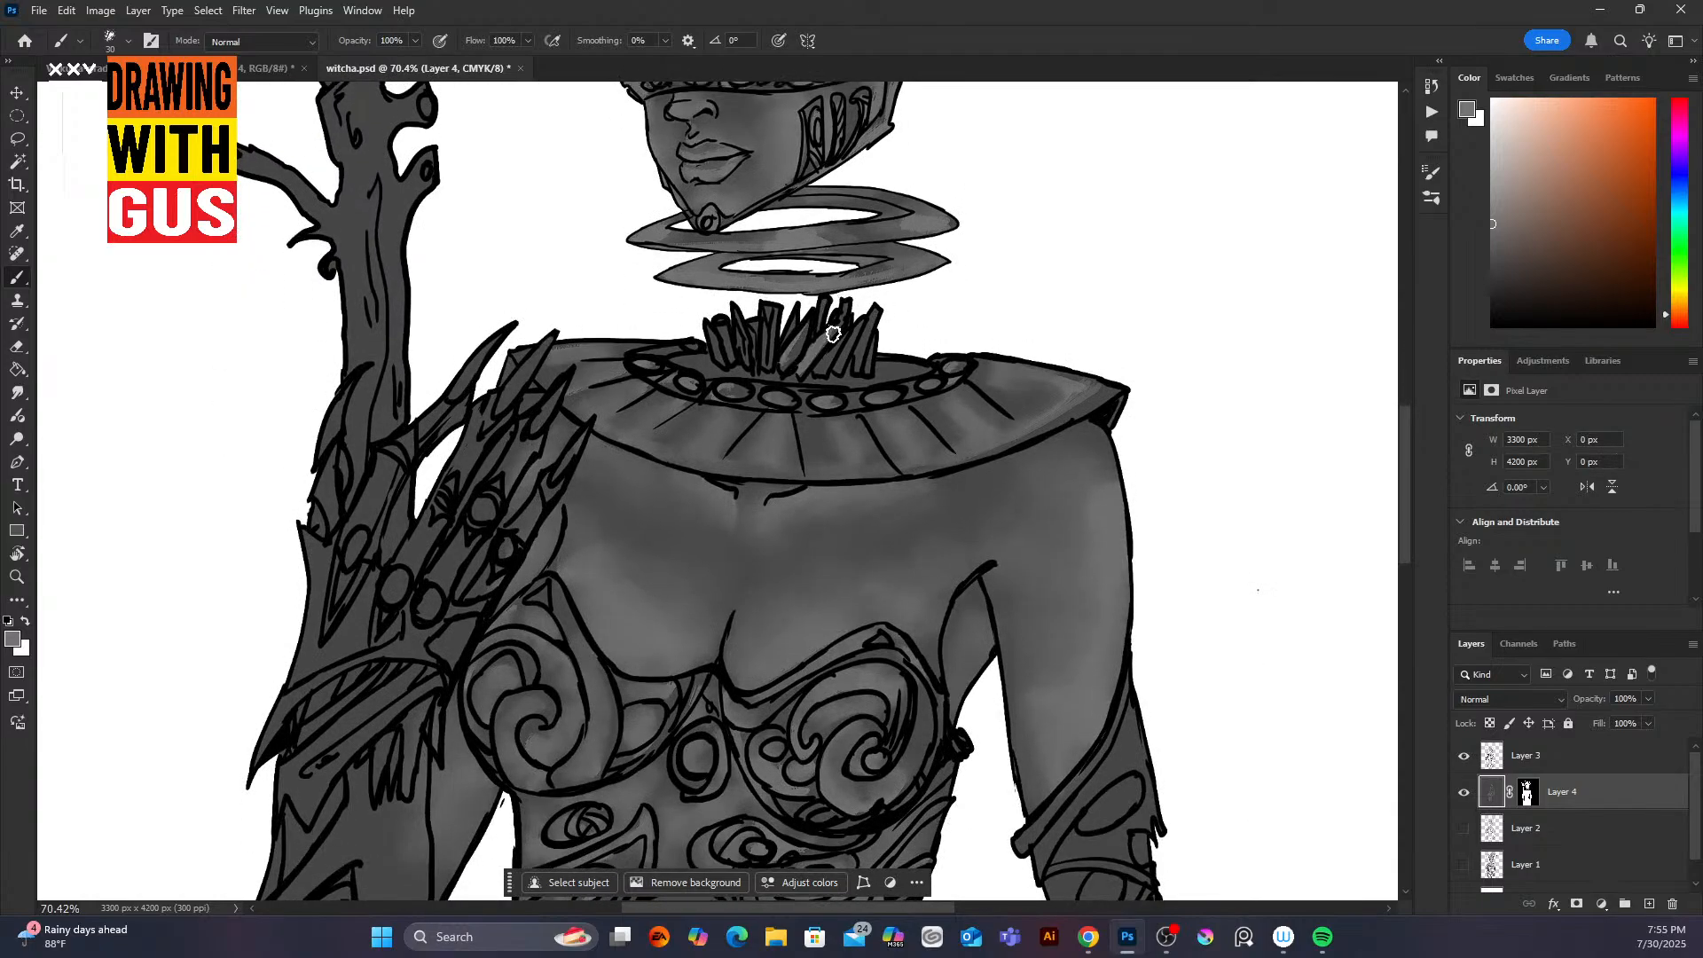
left_click_drag(879, 311, 853, 361)
mouse_move(735, 314)
left_mouse_down()
mouse_move(726, 353)
mouse_move(682, 371)
mouse_move(703, 356)
mouse_move(696, 374)
mouse_move(719, 380)
mouse_move(683, 387)
mouse_move(745, 395)
mouse_move(677, 383)
mouse_move(661, 349)
left_mouse_up()
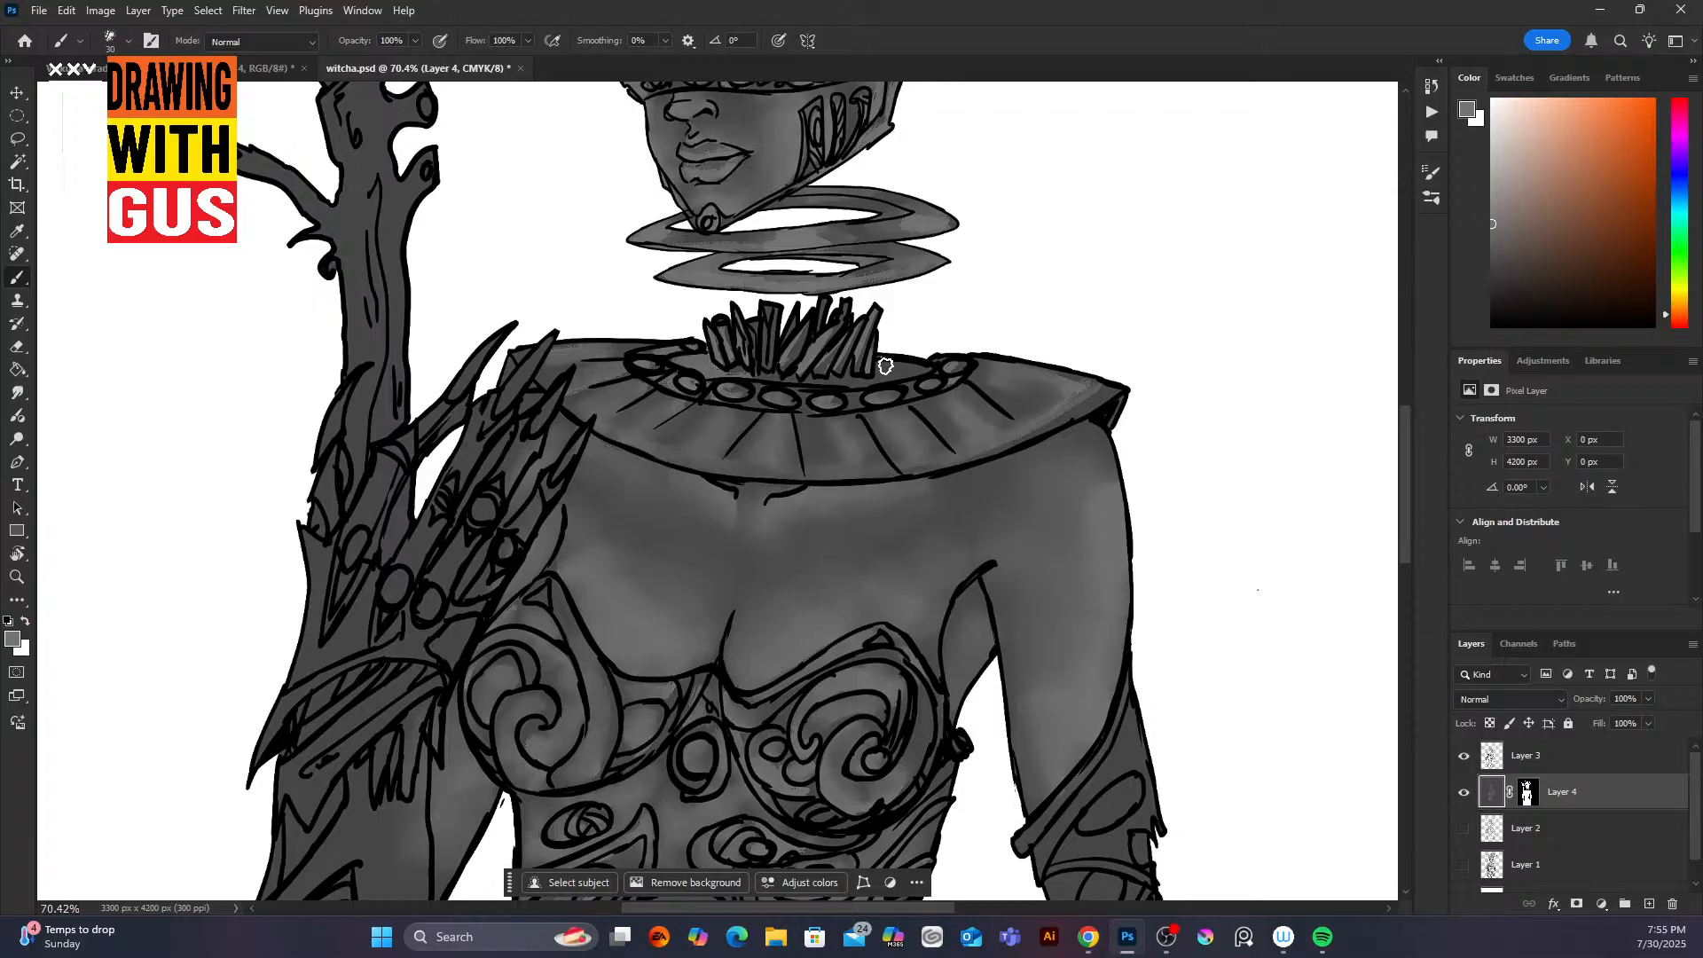
Step: Paint lighter gray on the collar's segments, its lower rim and the upper chest, and switch to the Smudge tool for blending
mouse_move(764, 415)
left_mouse_down()
mouse_move(749, 429)
mouse_move(900, 470)
left_mouse_up()
left_click_drag(913, 410, 959, 454)
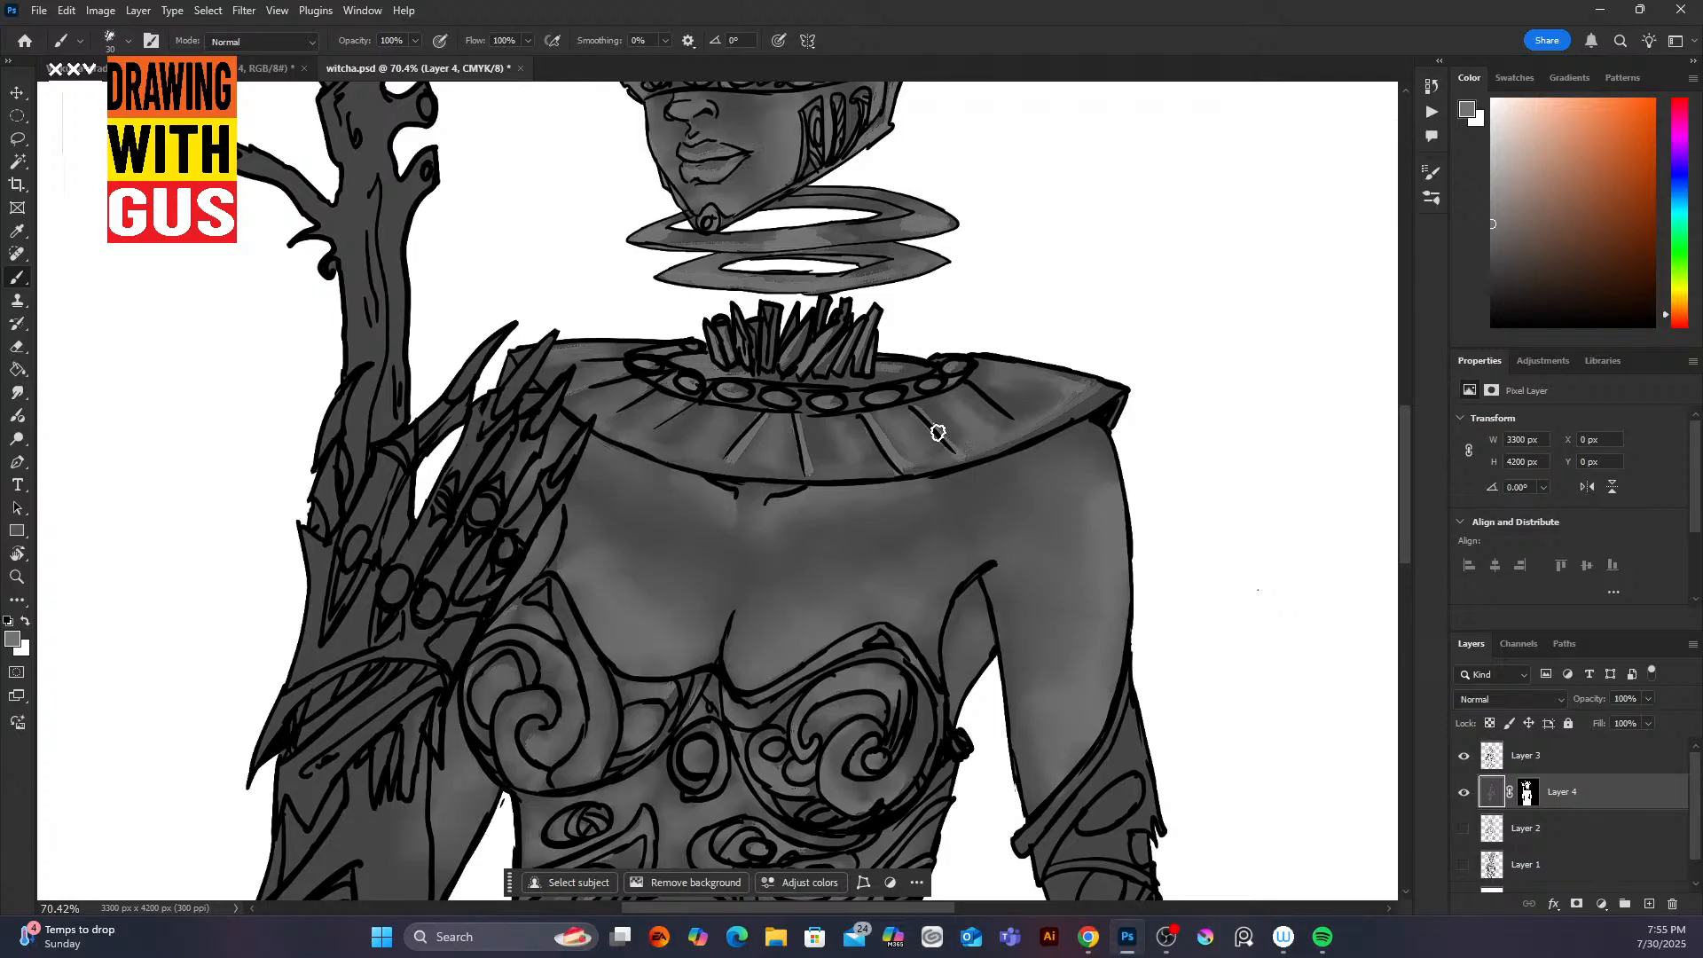
left_click_drag(968, 381, 1017, 426)
left_click_drag(1111, 393, 1018, 436)
mouse_move(570, 392)
left_mouse_down()
mouse_move(734, 461)
mouse_move(922, 446)
left_mouse_up()
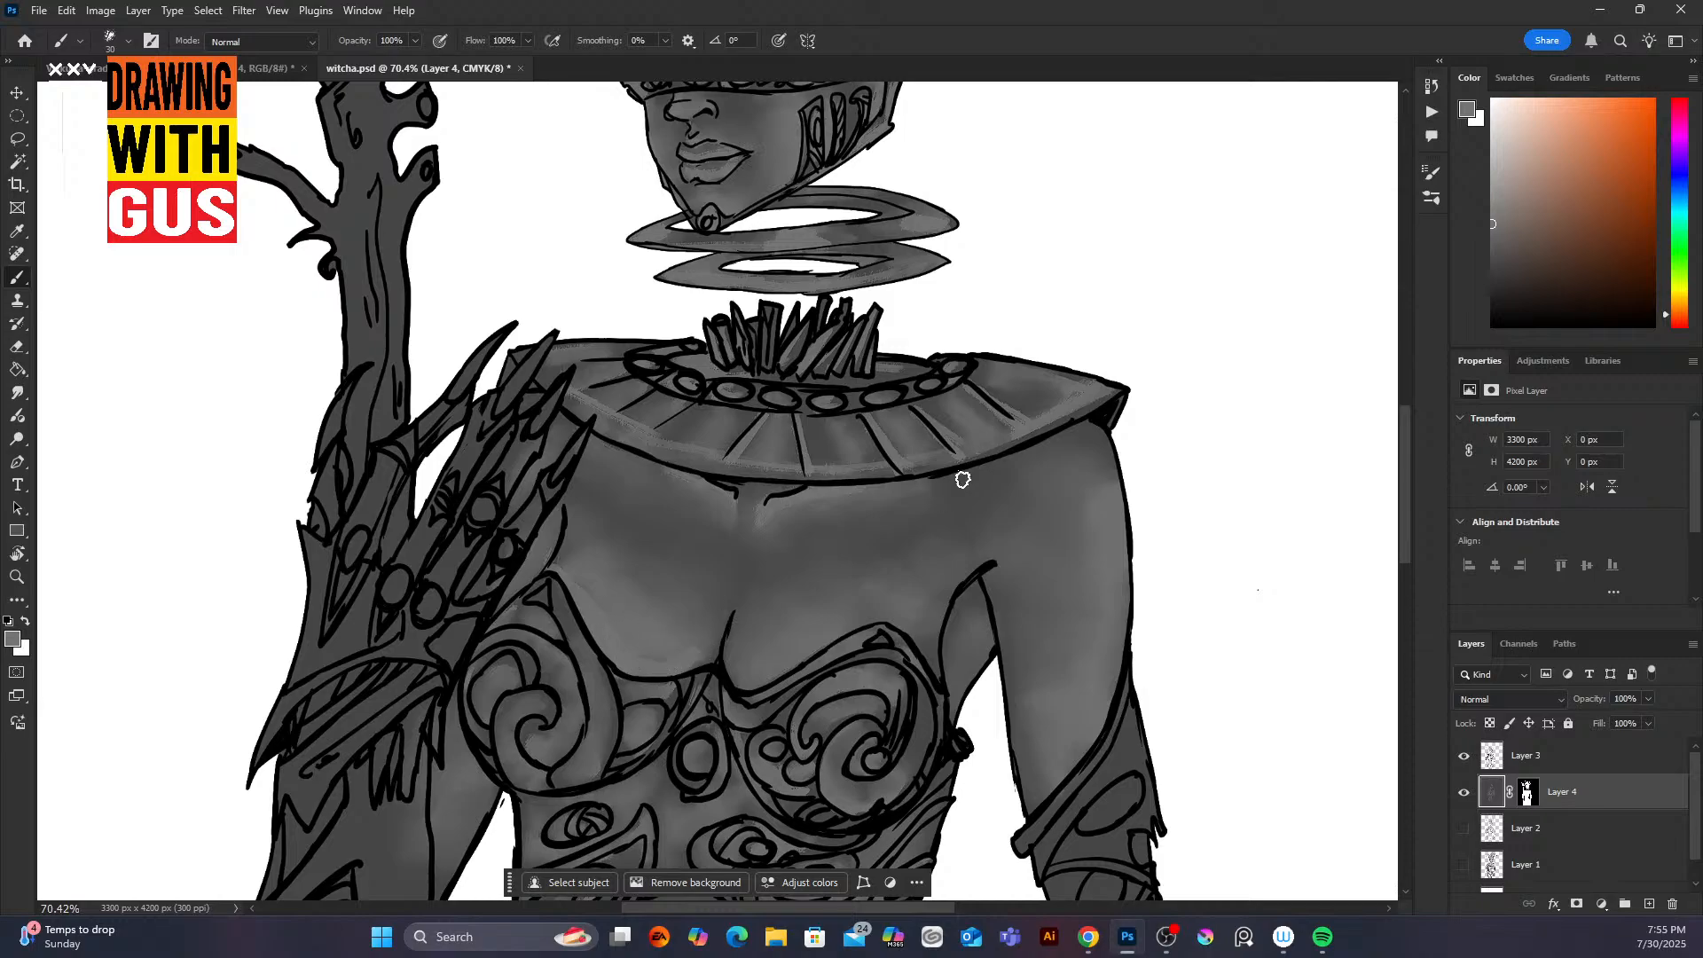
mouse_move(816, 645)
left_mouse_down()
mouse_move(905, 630)
mouse_move(921, 647)
left_mouse_up()
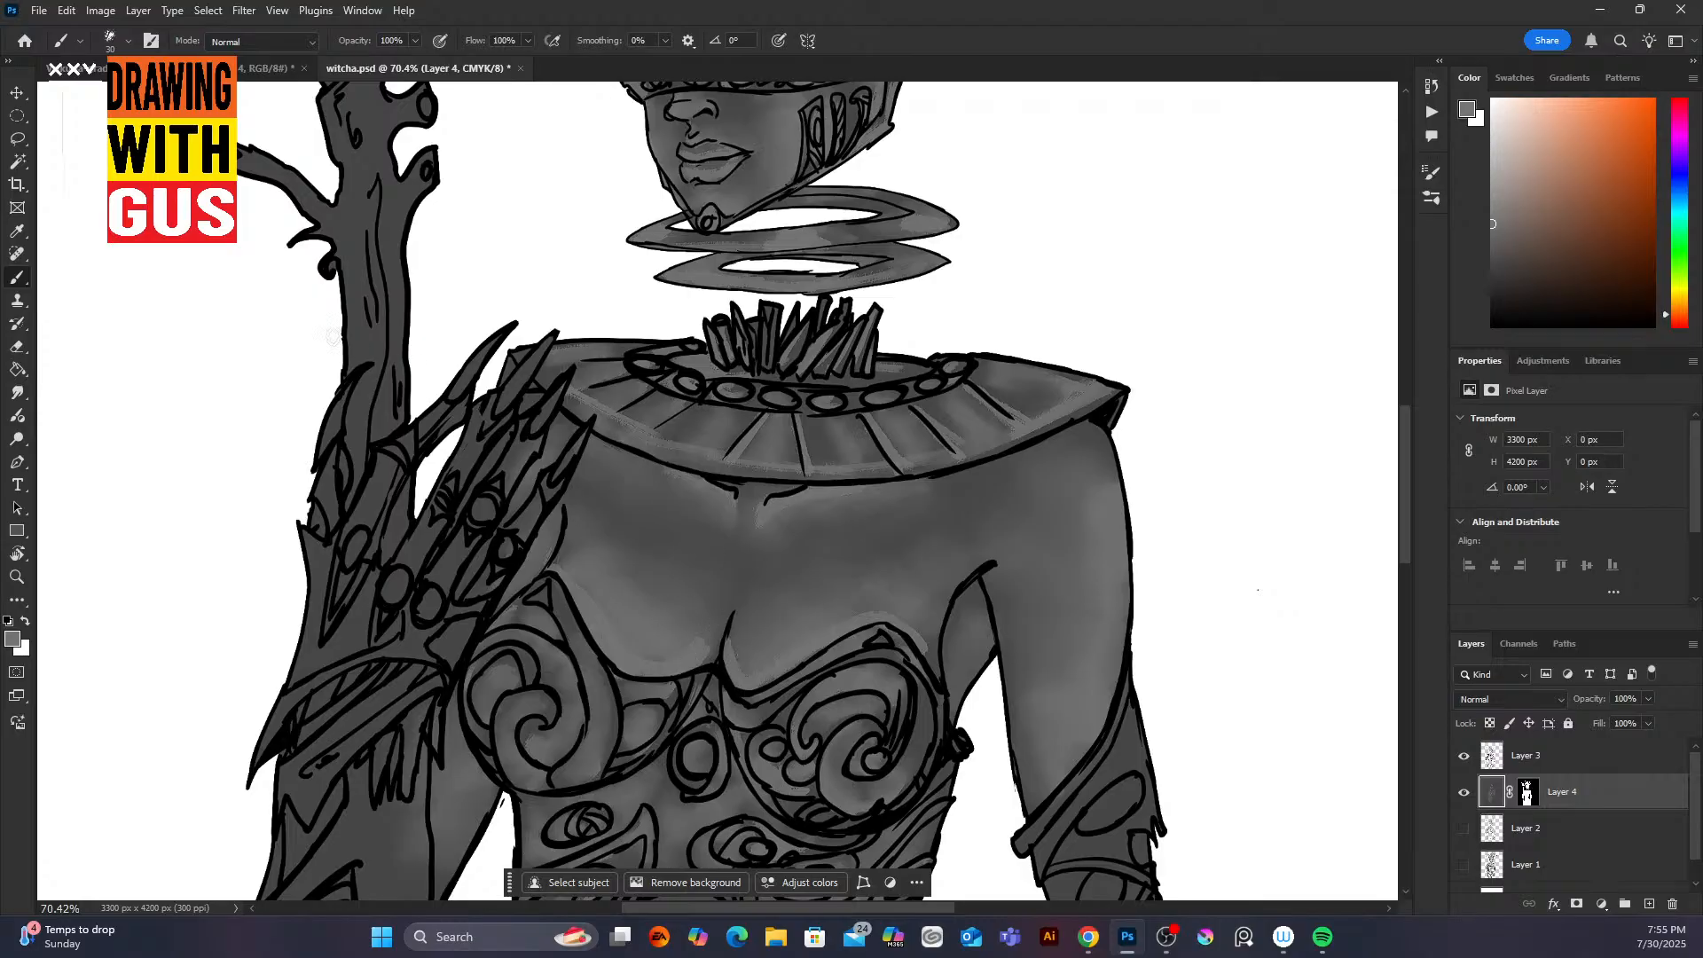
left_click(19, 393)
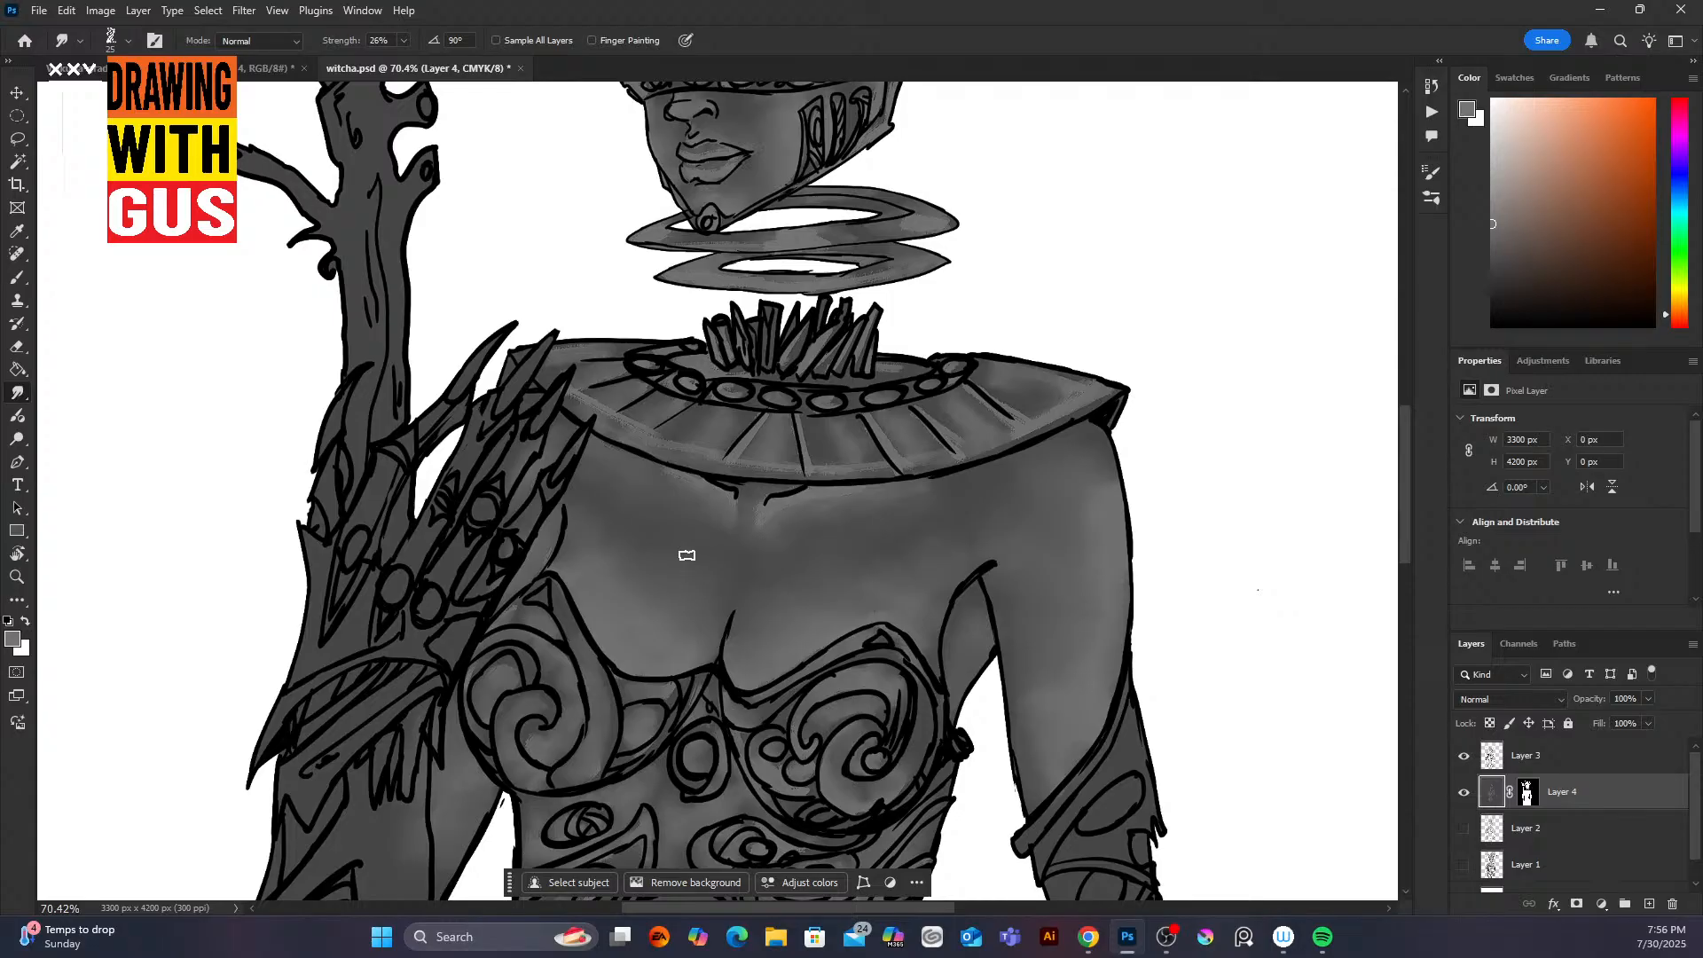
Step: Enlarge the Smudge brush to 70 px and soften the tones on the witch's abdomen
left_click_drag(1412, 449, 1384, 551)
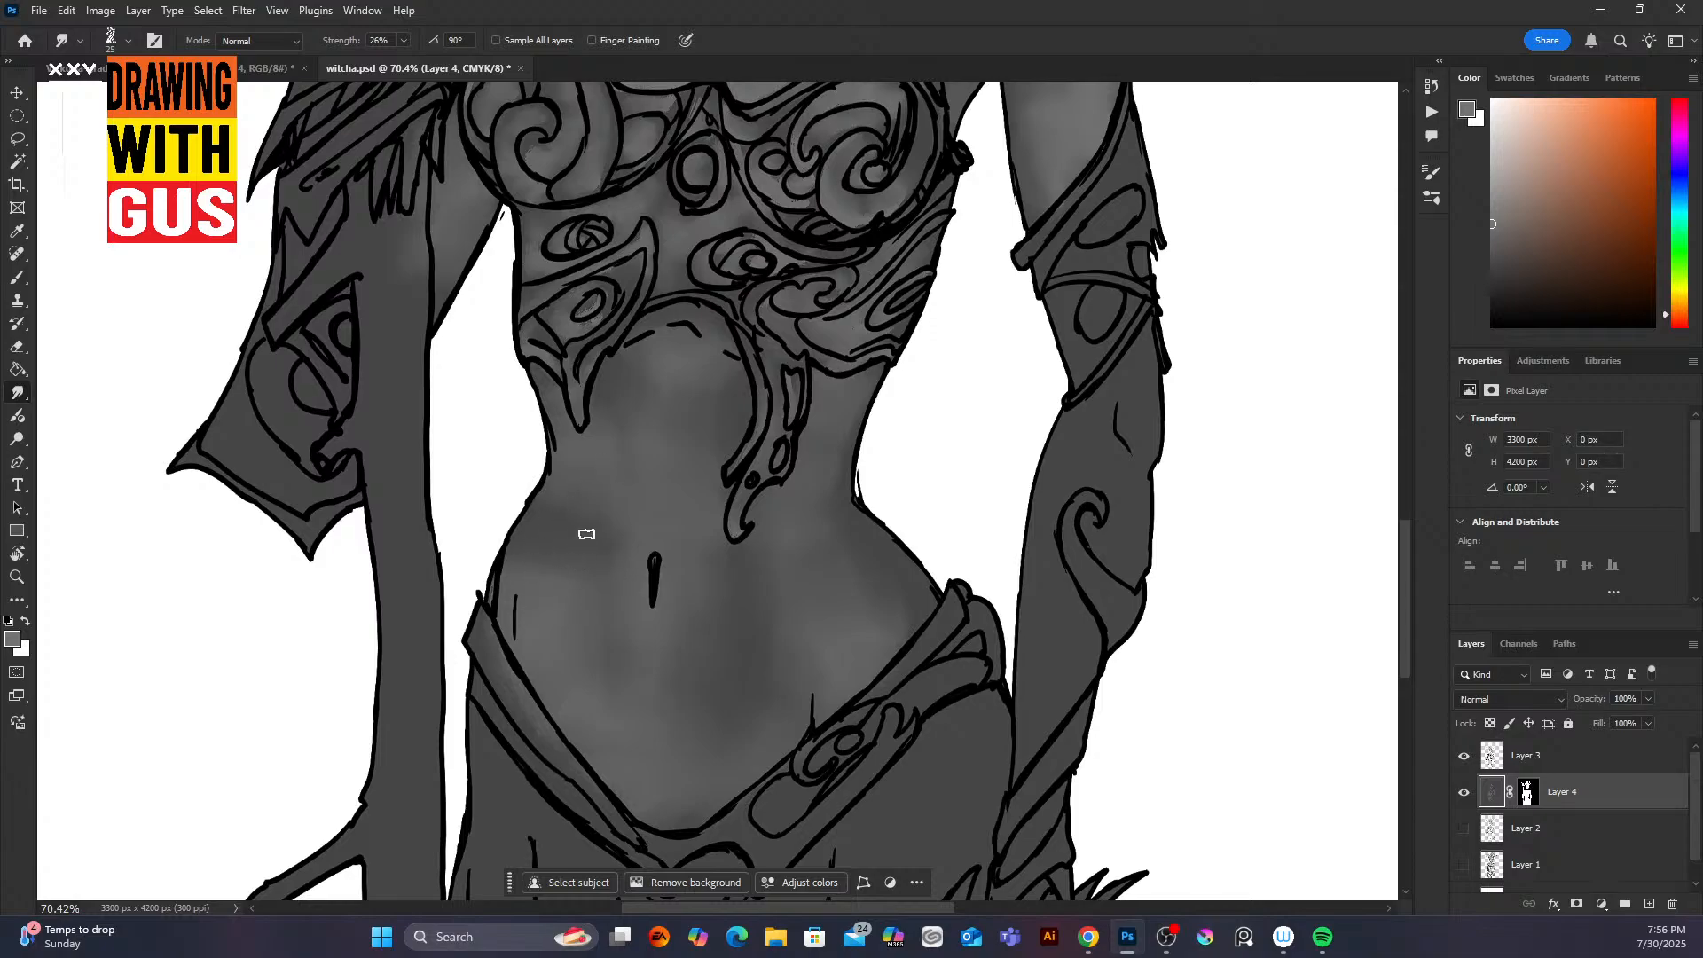
key("bracketright")
key("bracketright")
key("bracketright")
key("bracketright")
key("bracketright")
key("bracketright")
key("bracketright")
Step: Brush lighter gray highlights along the hip line, below the navel, under the bodice and down both sides of the waist
left_click(16, 276)
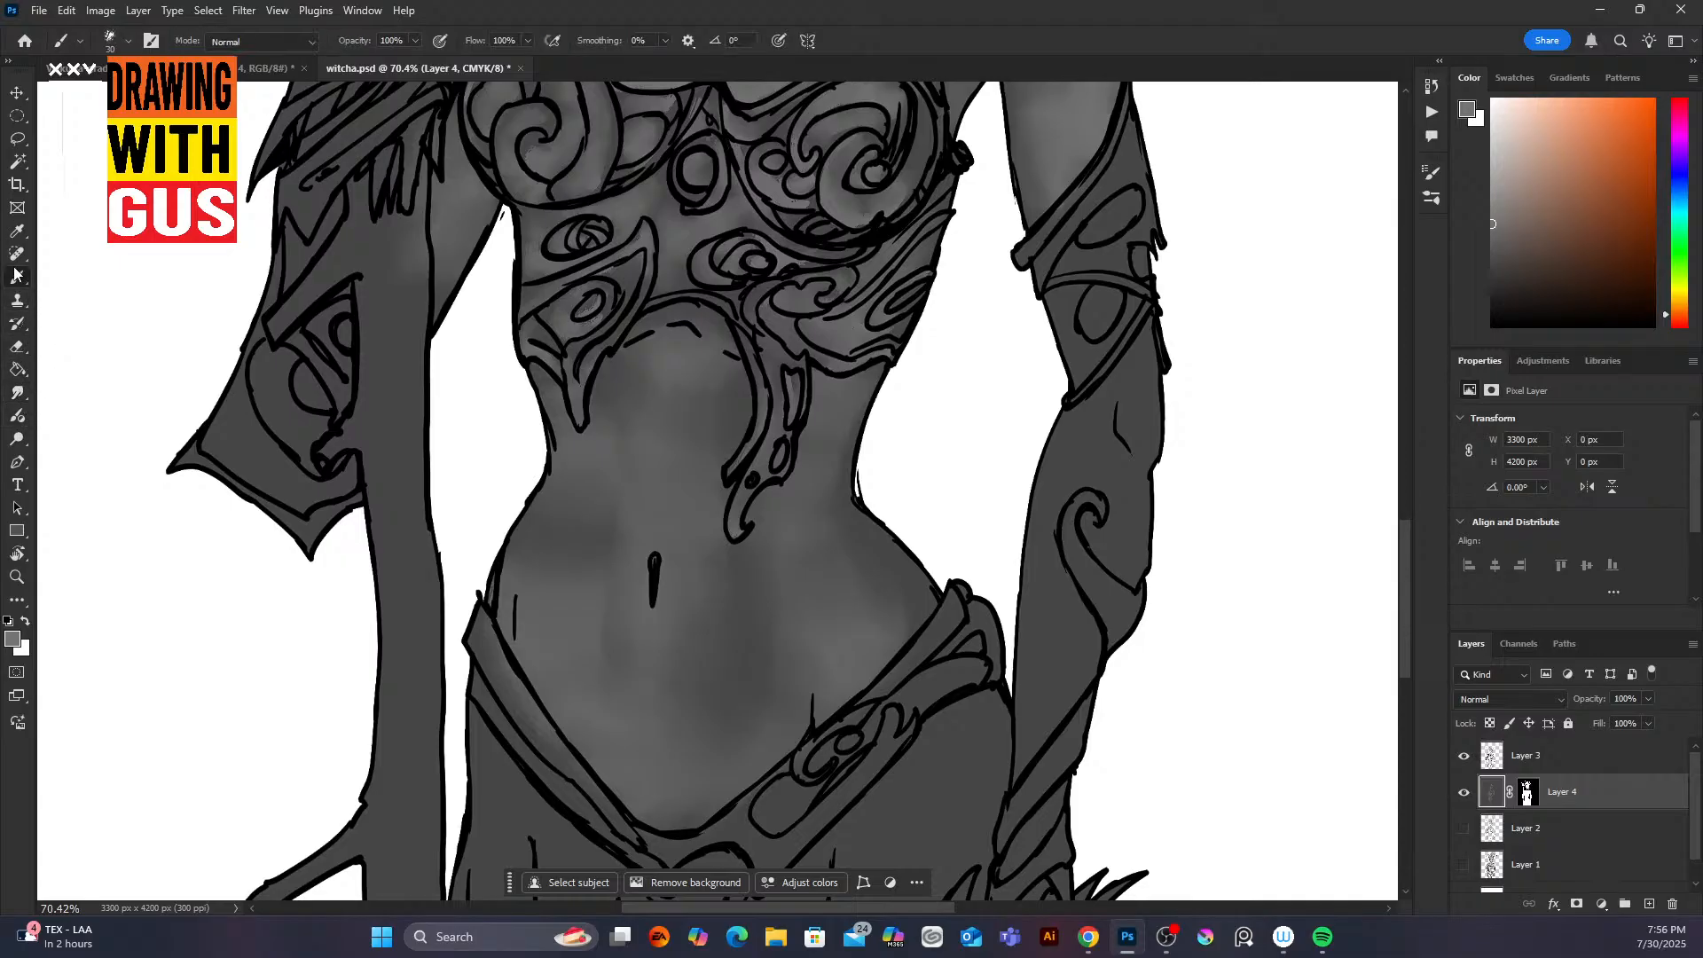
mouse_move(522, 616)
left_mouse_down()
mouse_move(572, 742)
mouse_move(641, 815)
mouse_move(703, 760)
mouse_move(705, 811)
mouse_move(814, 699)
mouse_move(827, 707)
mouse_move(842, 667)
mouse_move(826, 708)
mouse_move(853, 679)
left_mouse_up()
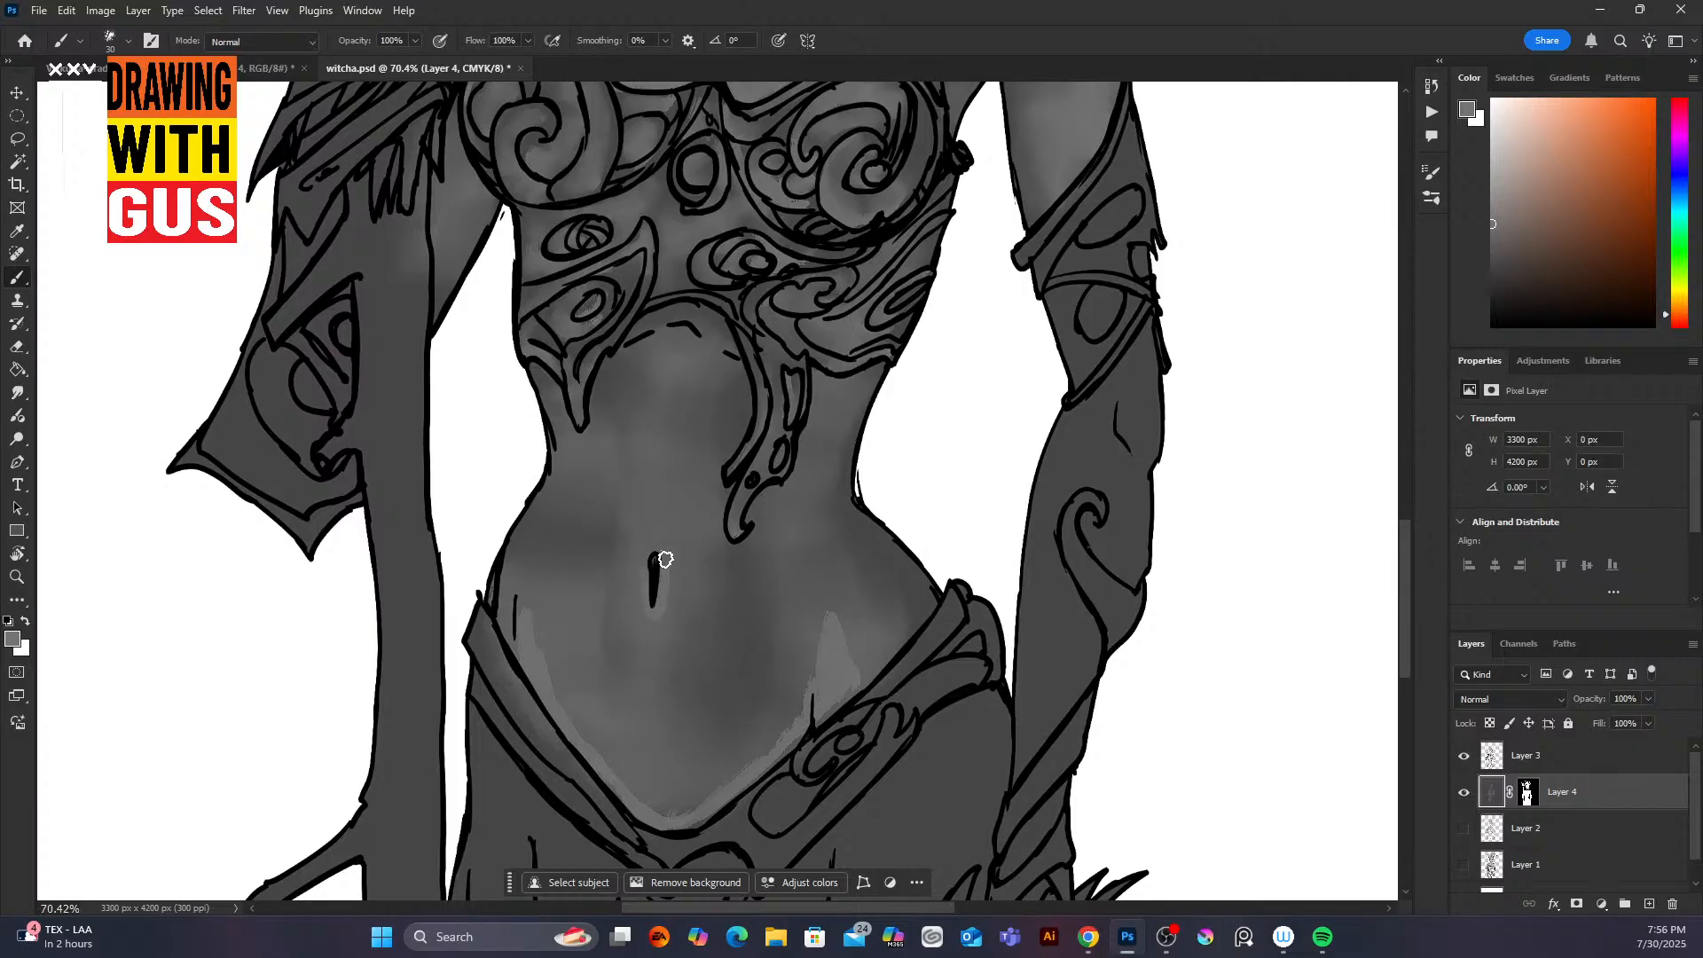
left_click_drag(662, 639, 663, 709)
mouse_move(621, 365)
left_mouse_down()
mouse_move(695, 350)
mouse_move(813, 381)
mouse_move(795, 586)
left_mouse_up()
mouse_move(560, 409)
left_mouse_down()
mouse_move(582, 479)
mouse_move(604, 403)
mouse_move(618, 417)
mouse_move(597, 488)
mouse_move(640, 350)
left_mouse_up()
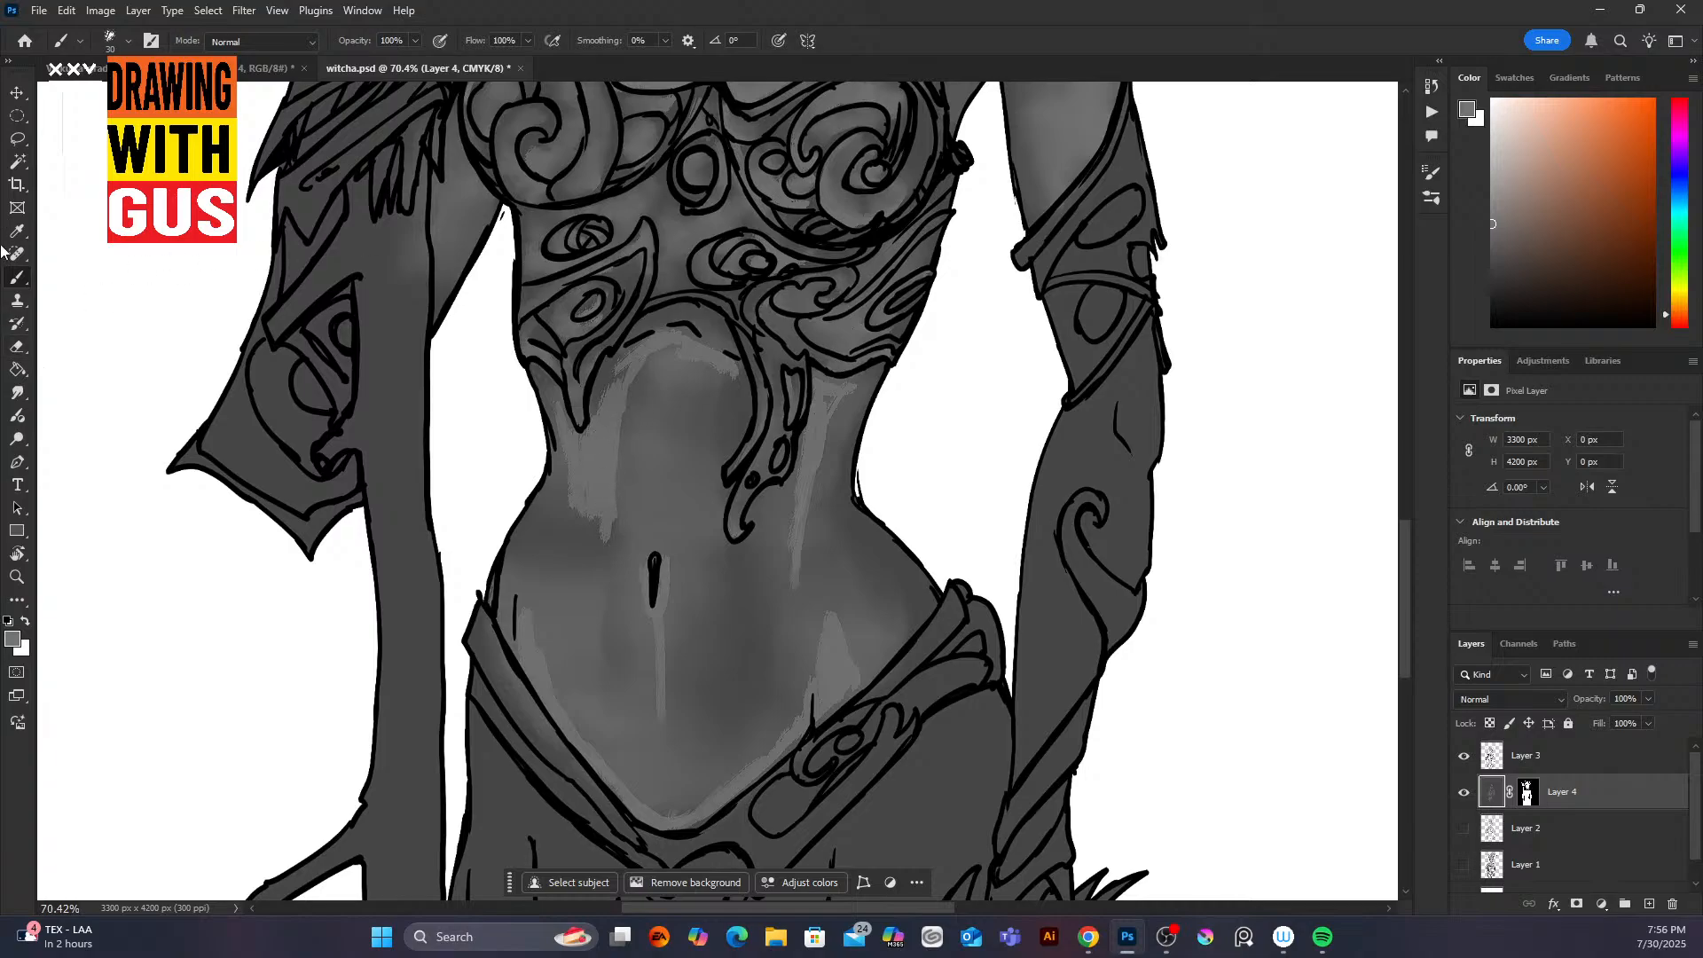
Step: Smudge the new highlights on the waist, navel line, lower belly and hip into the surrounding skin tone
left_click(22, 389)
mouse_move(570, 426)
left_mouse_down()
mouse_move(578, 545)
mouse_move(614, 413)
mouse_move(596, 435)
mouse_move(650, 348)
mouse_move(666, 350)
mouse_move(654, 395)
left_mouse_up()
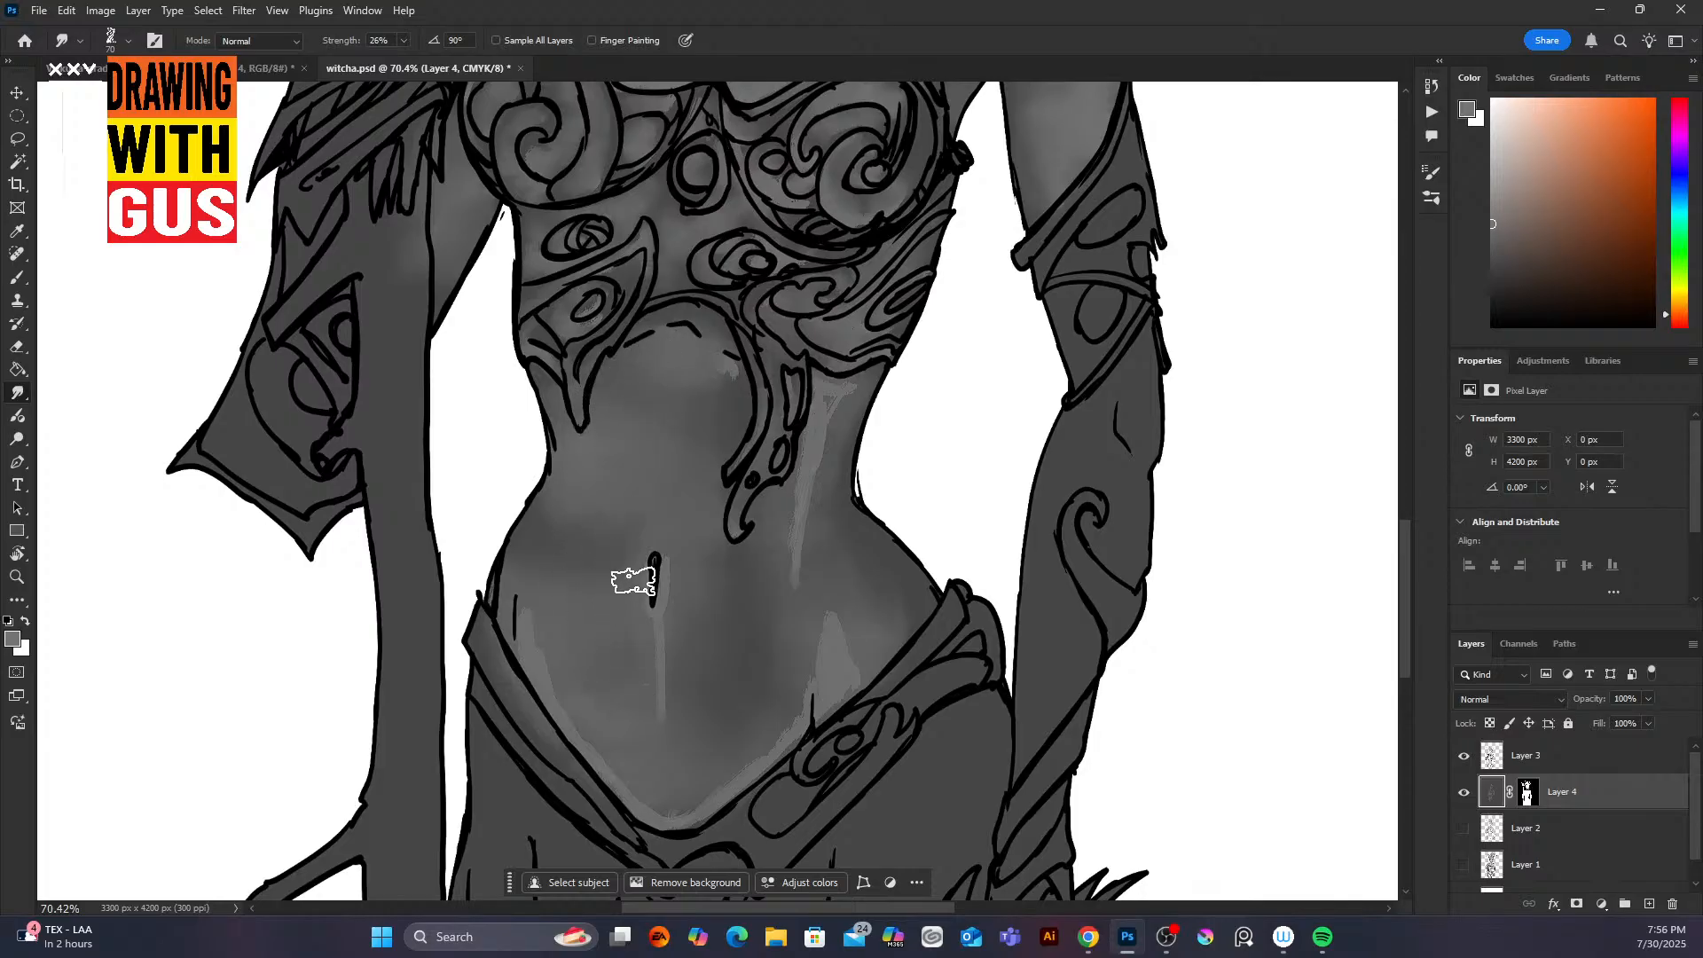
left_click_drag(661, 641, 668, 707)
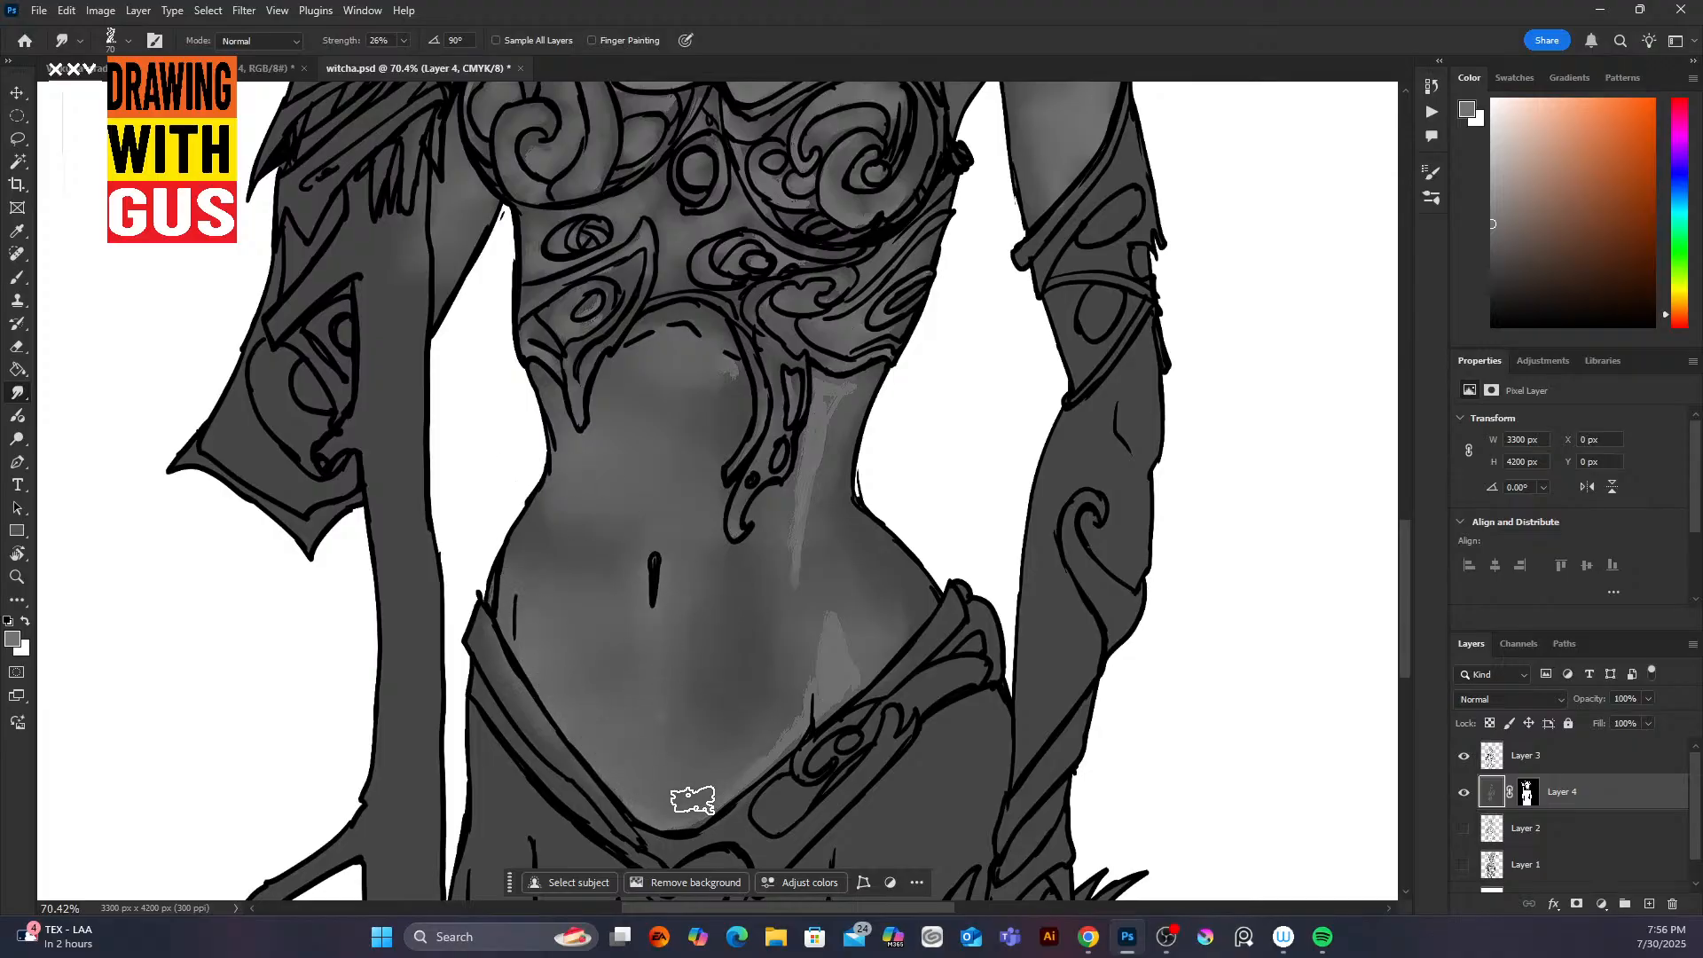
mouse_move(817, 676)
left_mouse_down()
mouse_move(819, 628)
mouse_move(851, 658)
left_mouse_up()
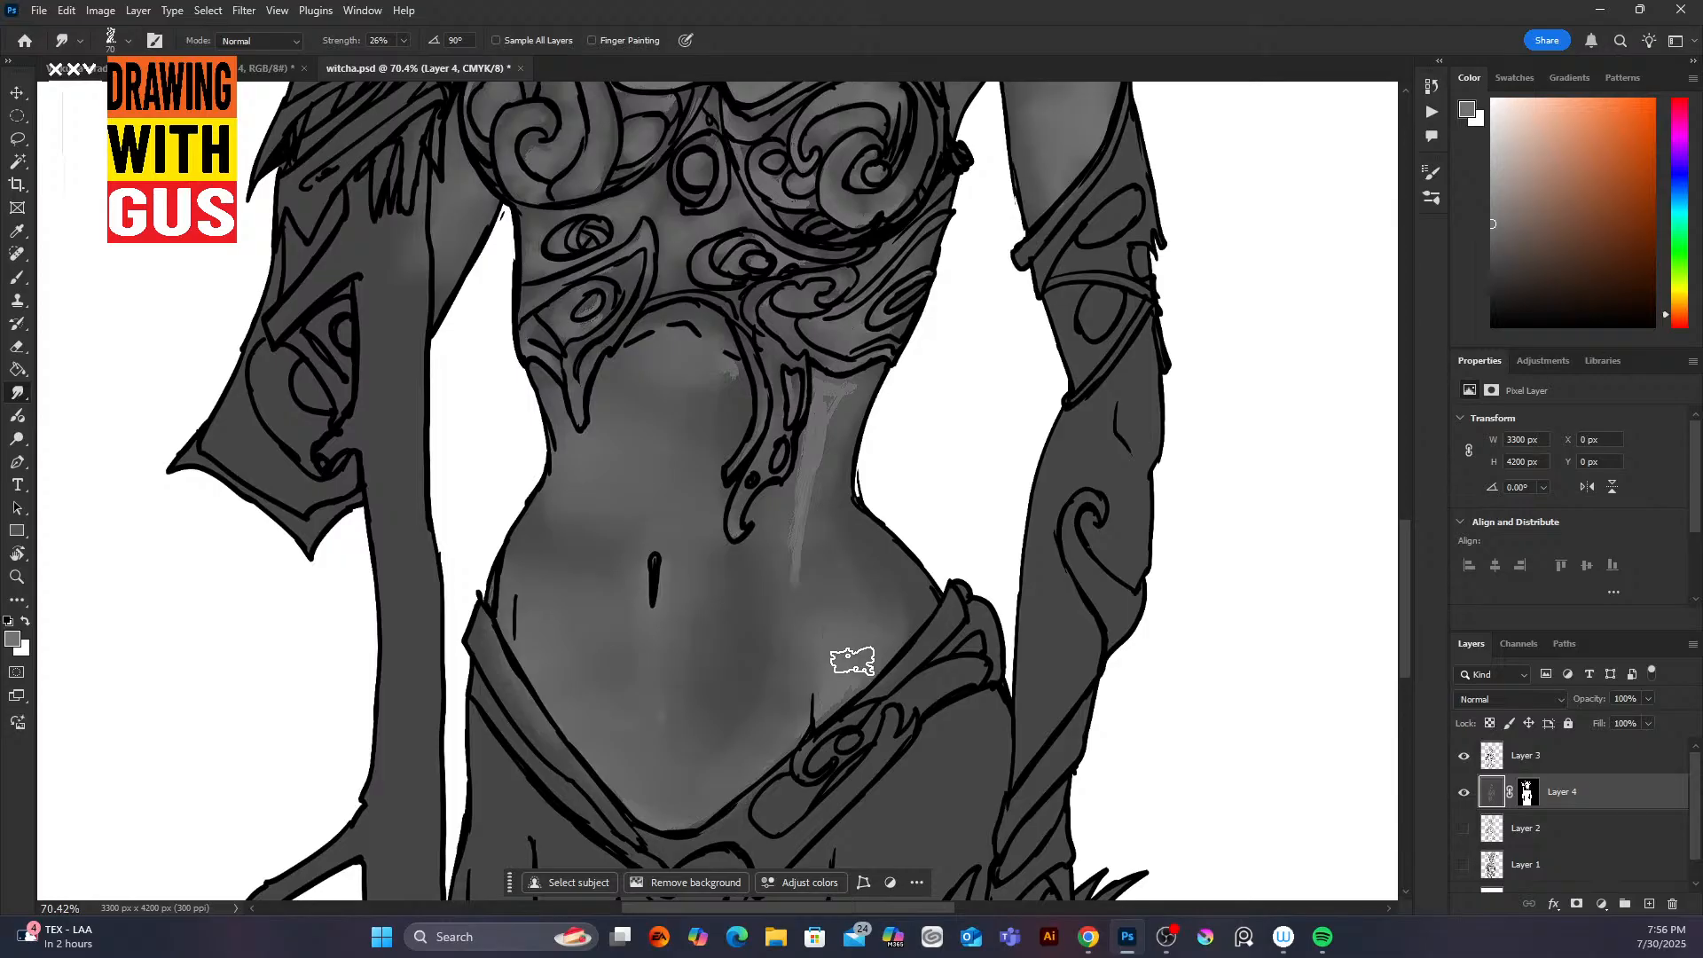
mouse_move(798, 570)
left_mouse_down()
mouse_move(817, 464)
mouse_move(797, 498)
mouse_move(845, 387)
left_mouse_up()
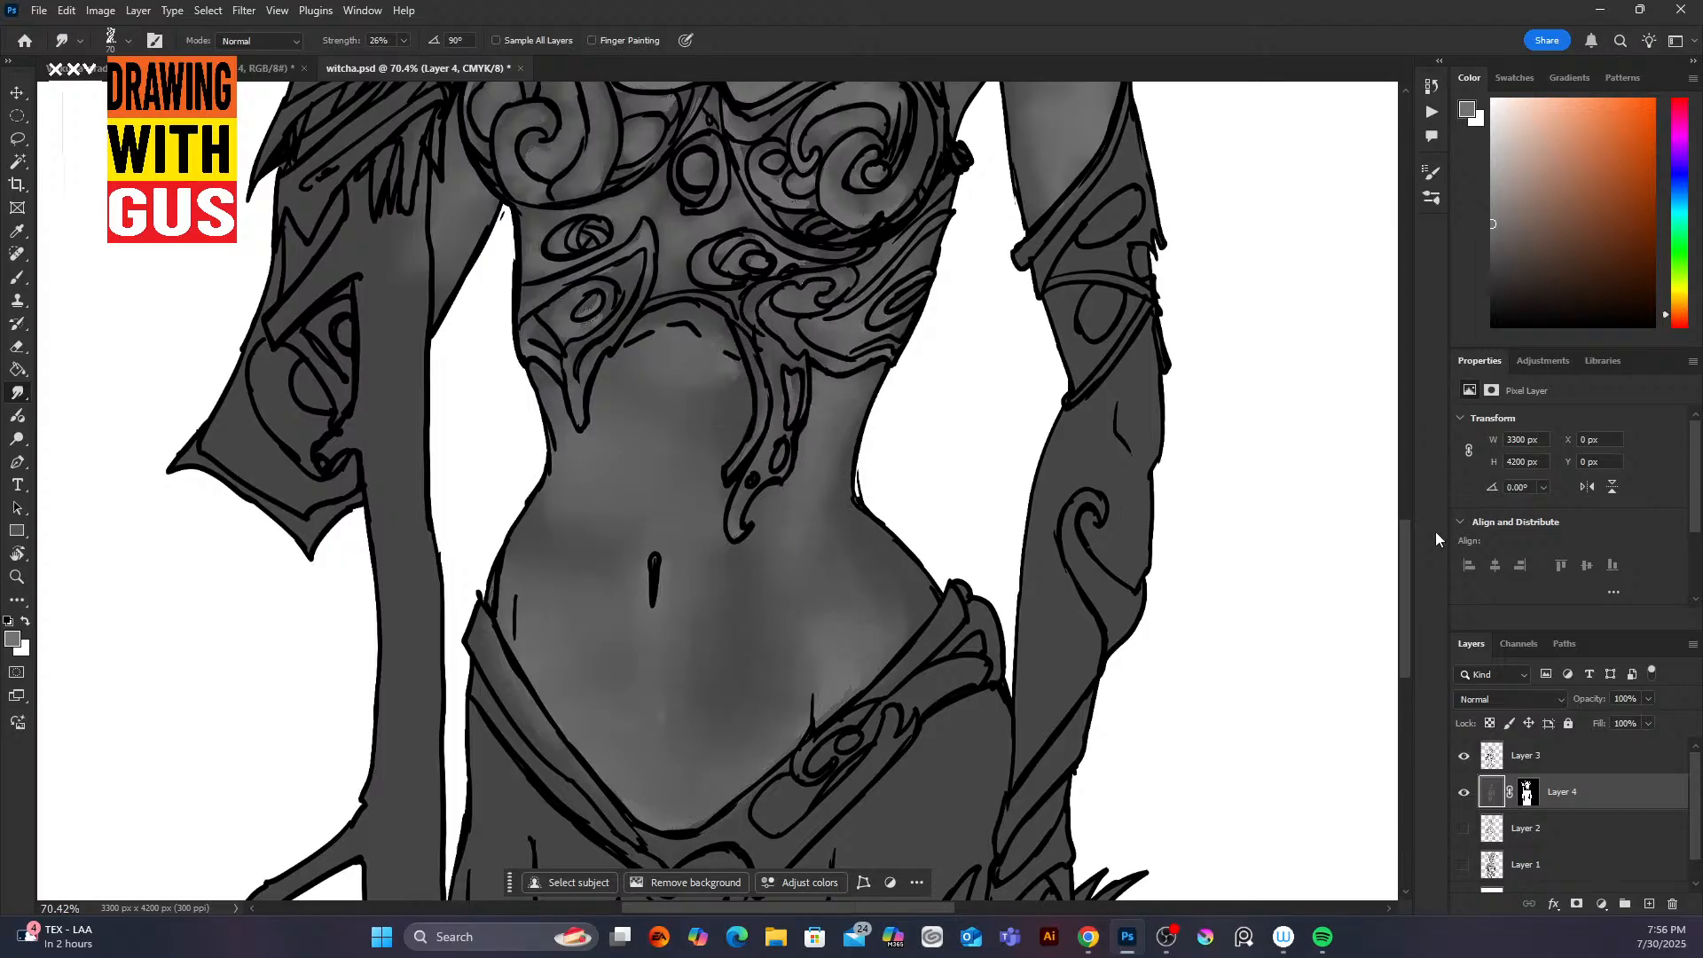
Step: Paint lighter gray with the Brush on the headdress's two rightmost blades and the outermost floating orb
left_click_drag(1406, 581, 1395, 407)
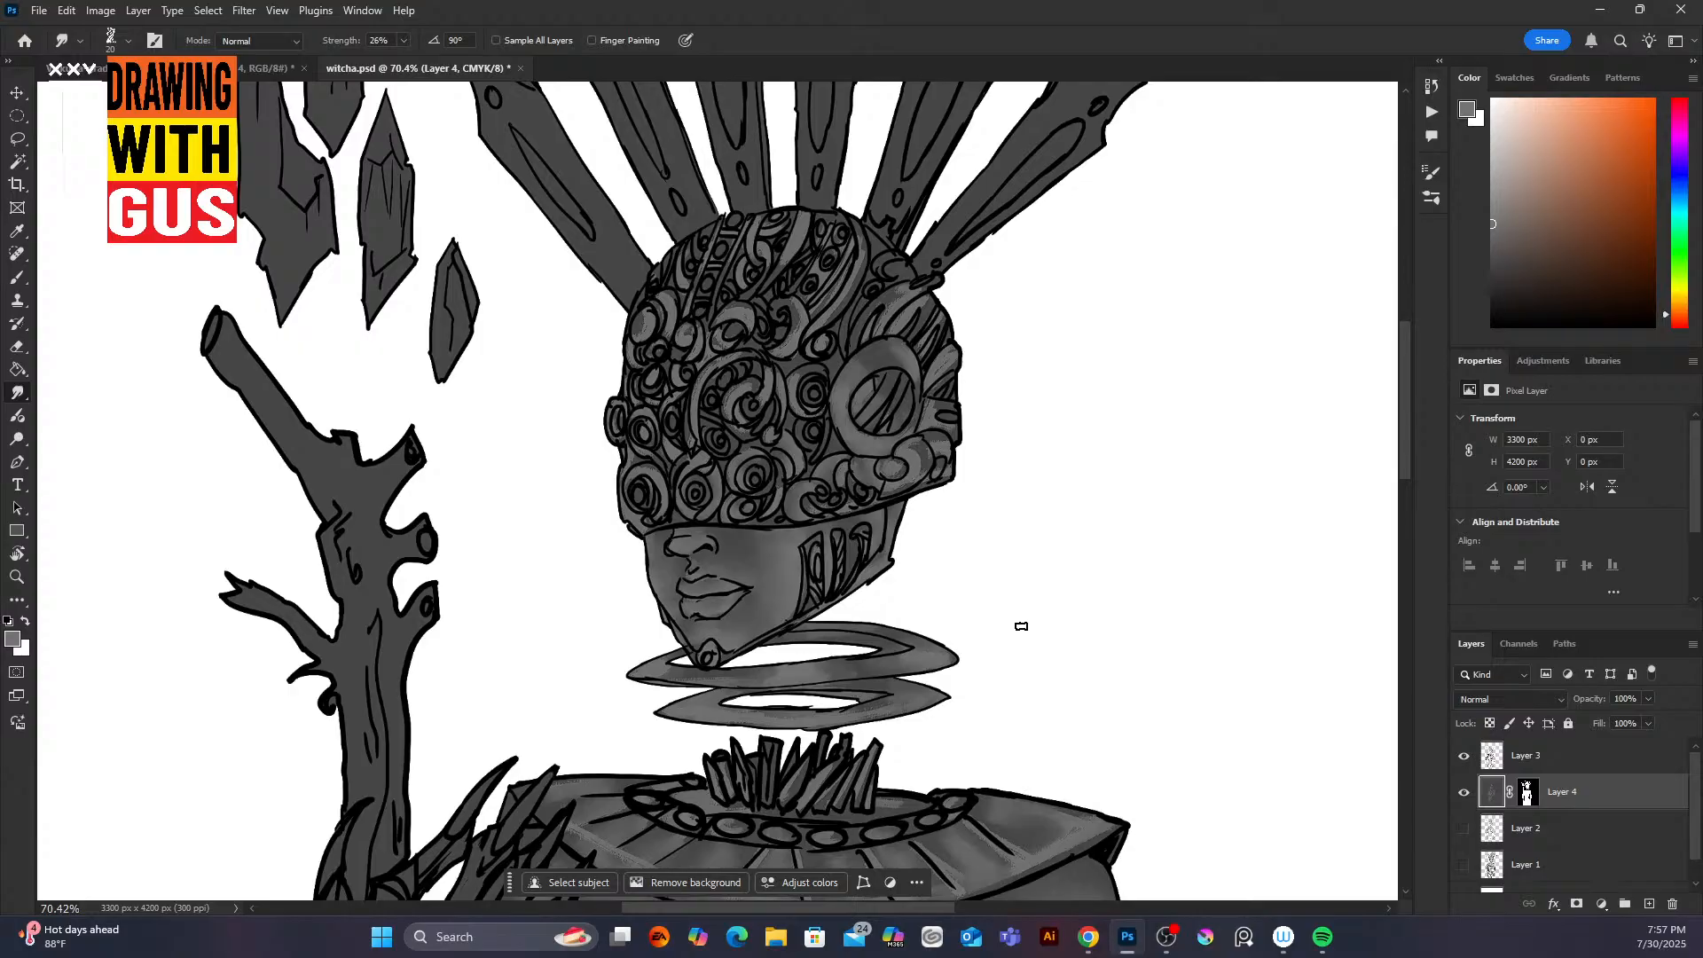
scroll(1121, 578, "down", 6)
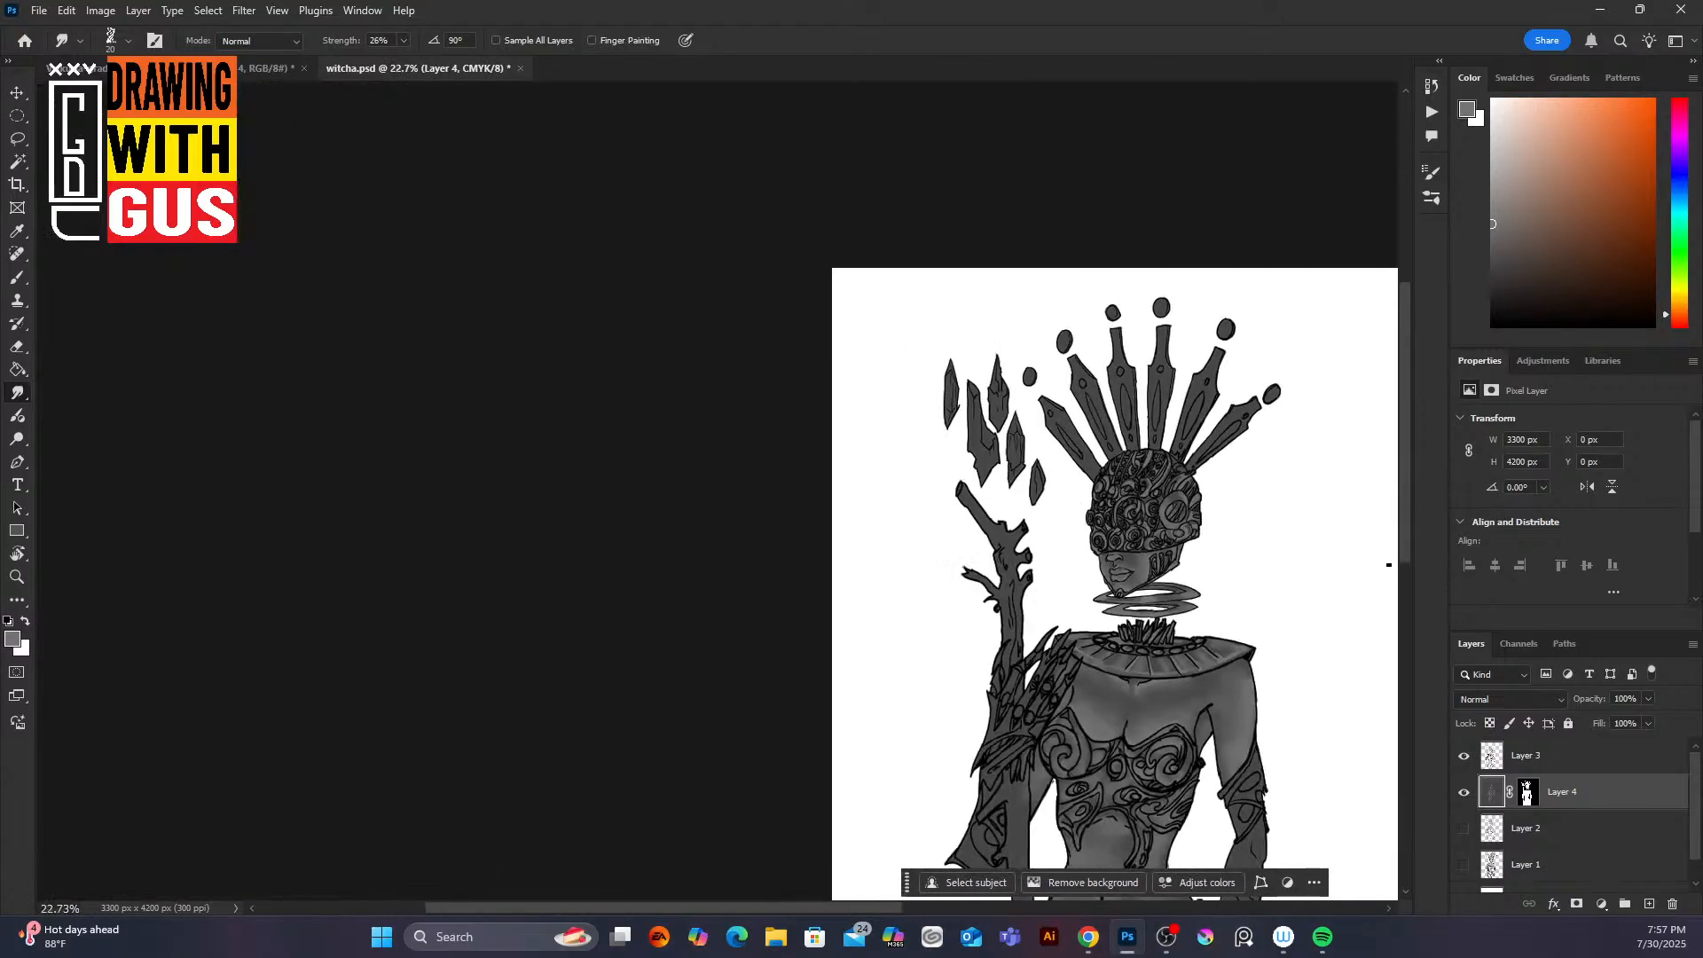
scroll(1383, 621, "down", 1)
scroll(1380, 652, "up", 1)
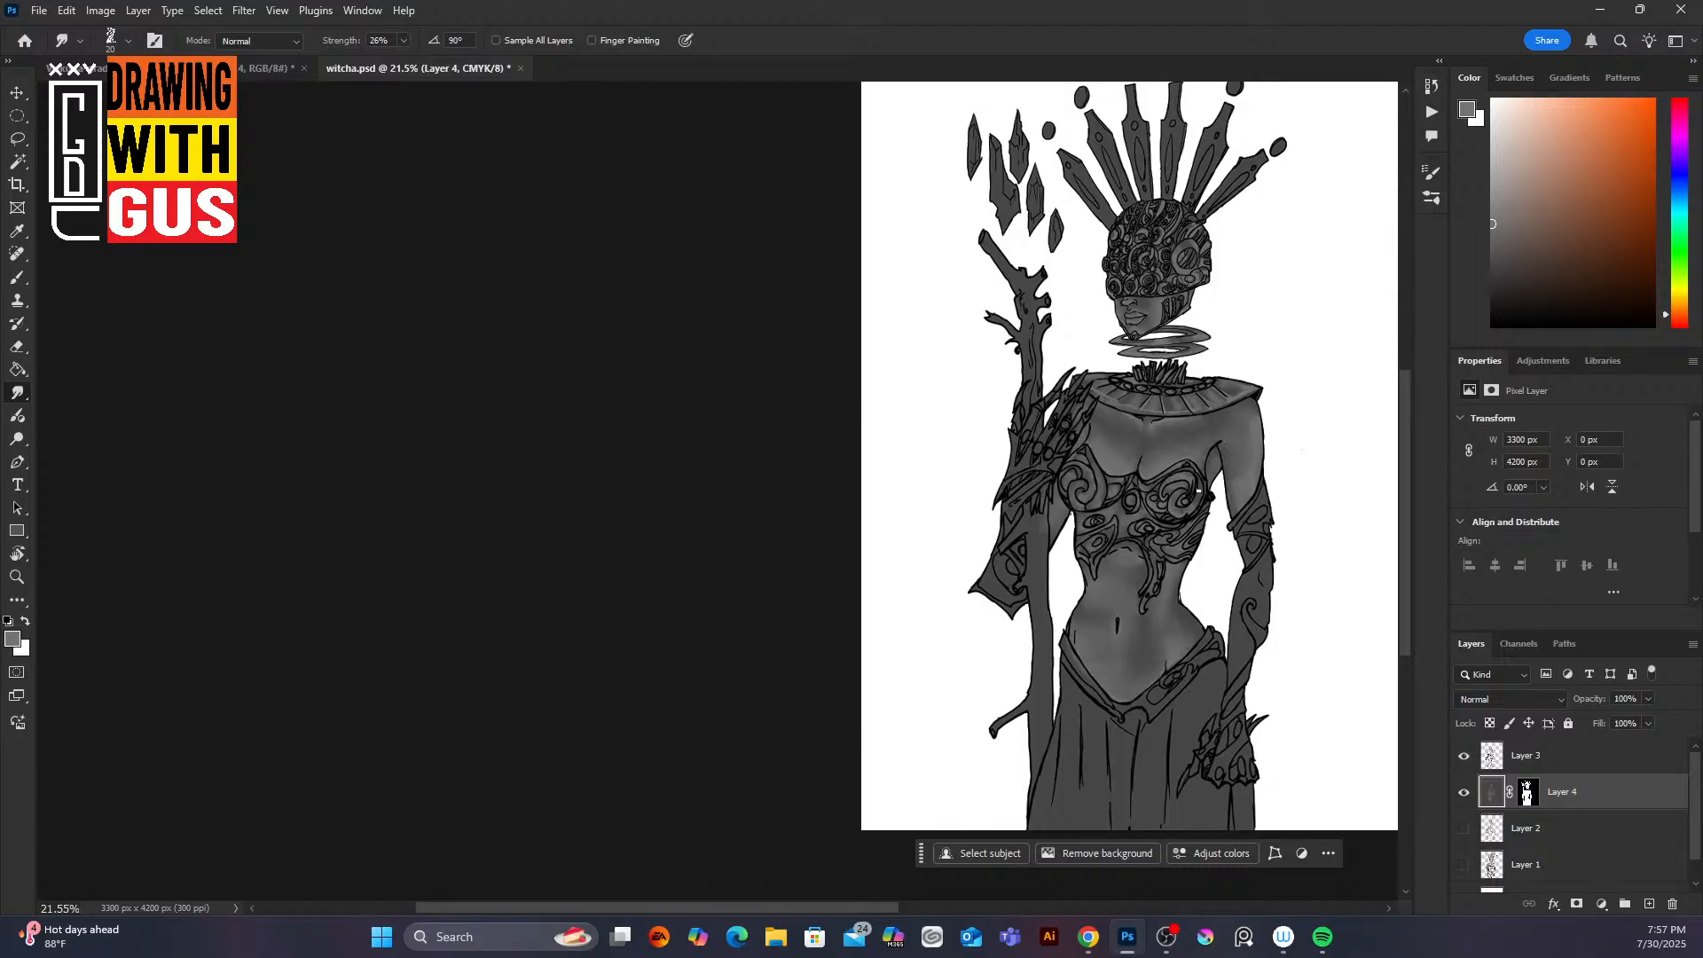
scroll(1198, 489, "up", 5)
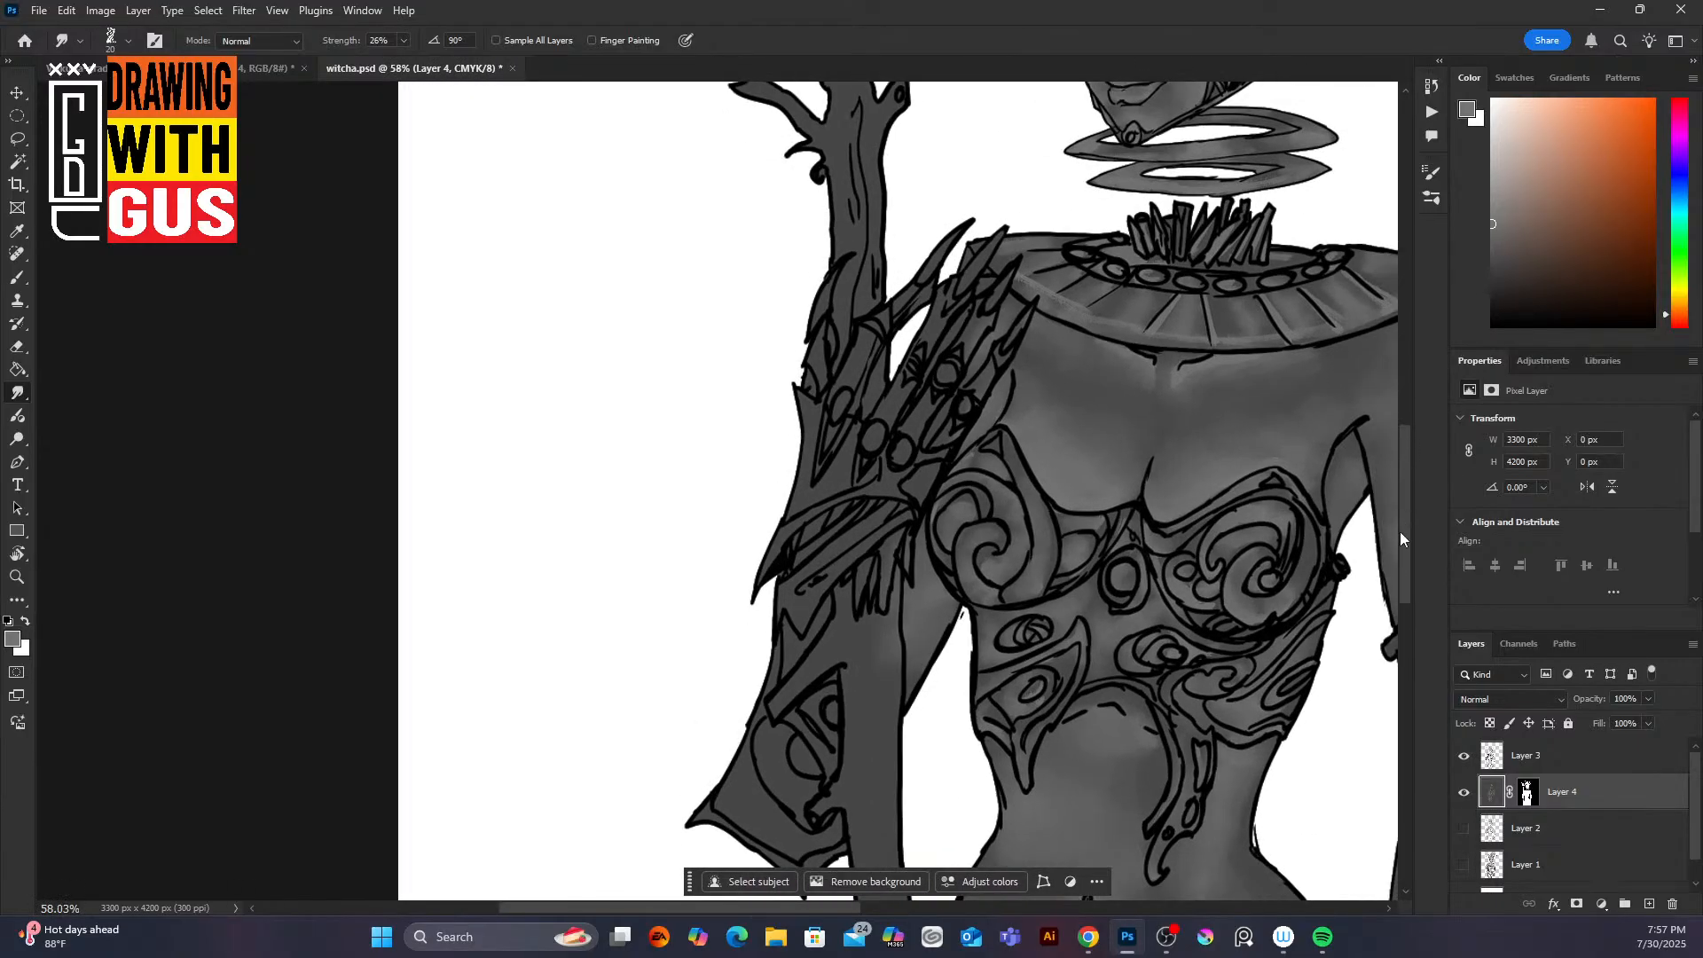
left_click_drag(1403, 536, 1401, 440)
left_click_drag(1204, 525, 752, 572)
left_click(18, 277)
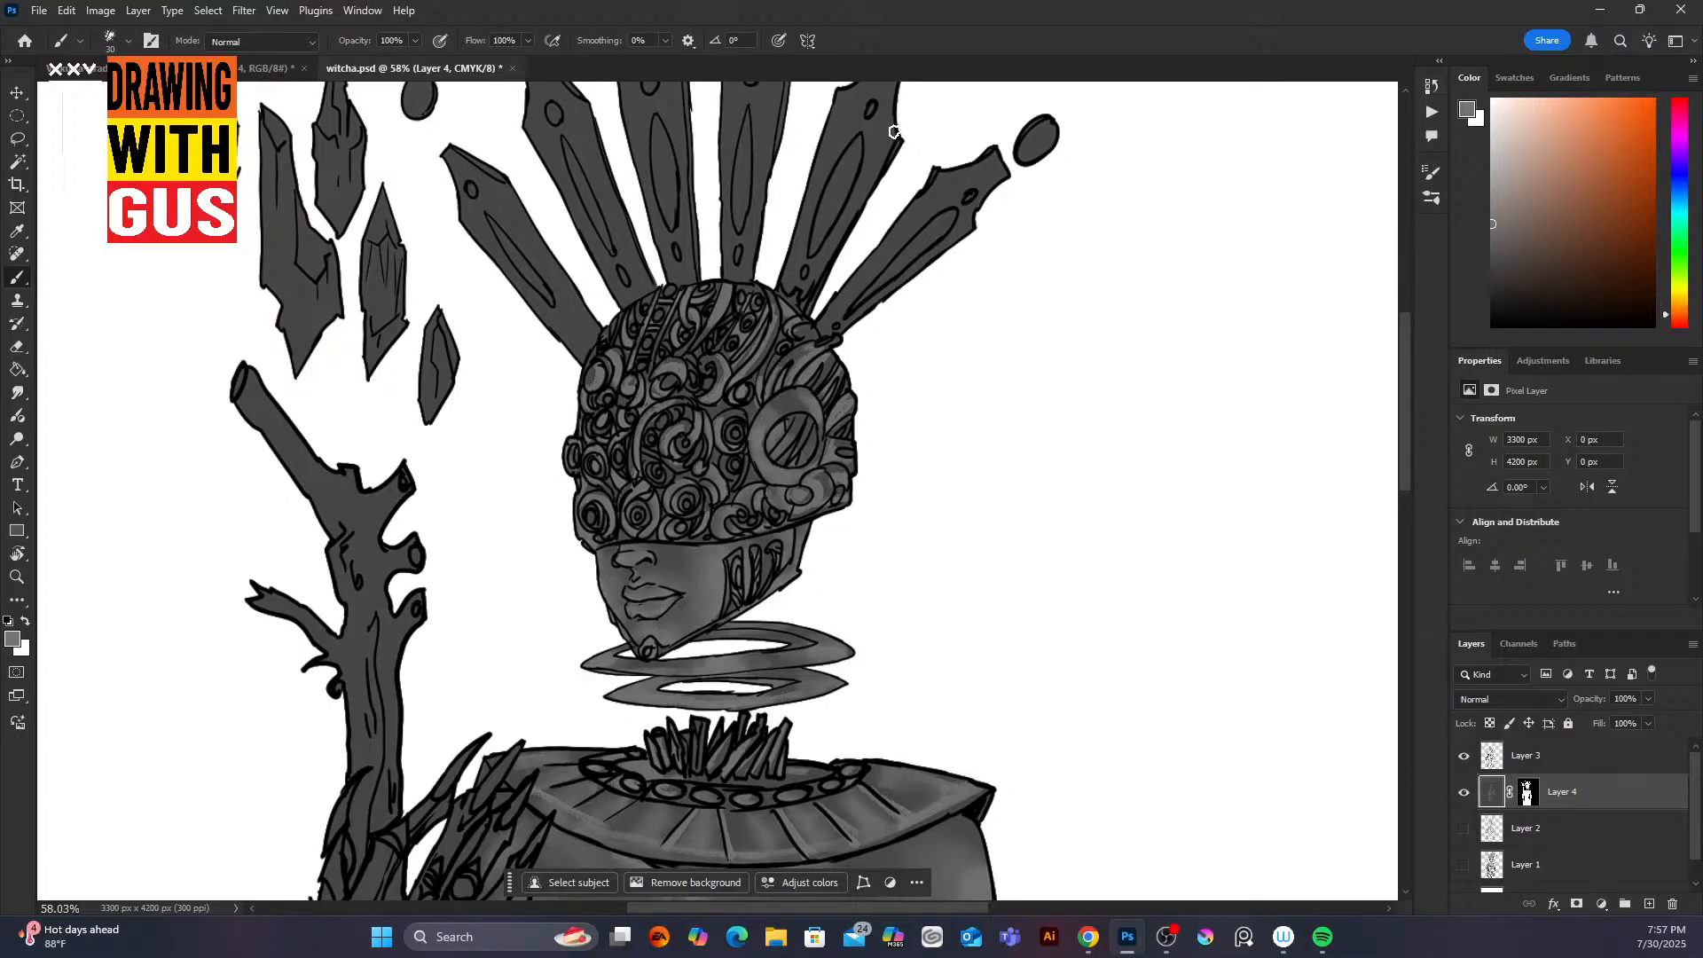
left_click_drag(831, 137, 788, 282)
mouse_move(804, 200)
left_mouse_down()
mouse_move(791, 277)
mouse_move(806, 286)
mouse_move(863, 173)
mouse_move(840, 184)
mouse_move(850, 144)
mouse_move(837, 174)
left_mouse_up()
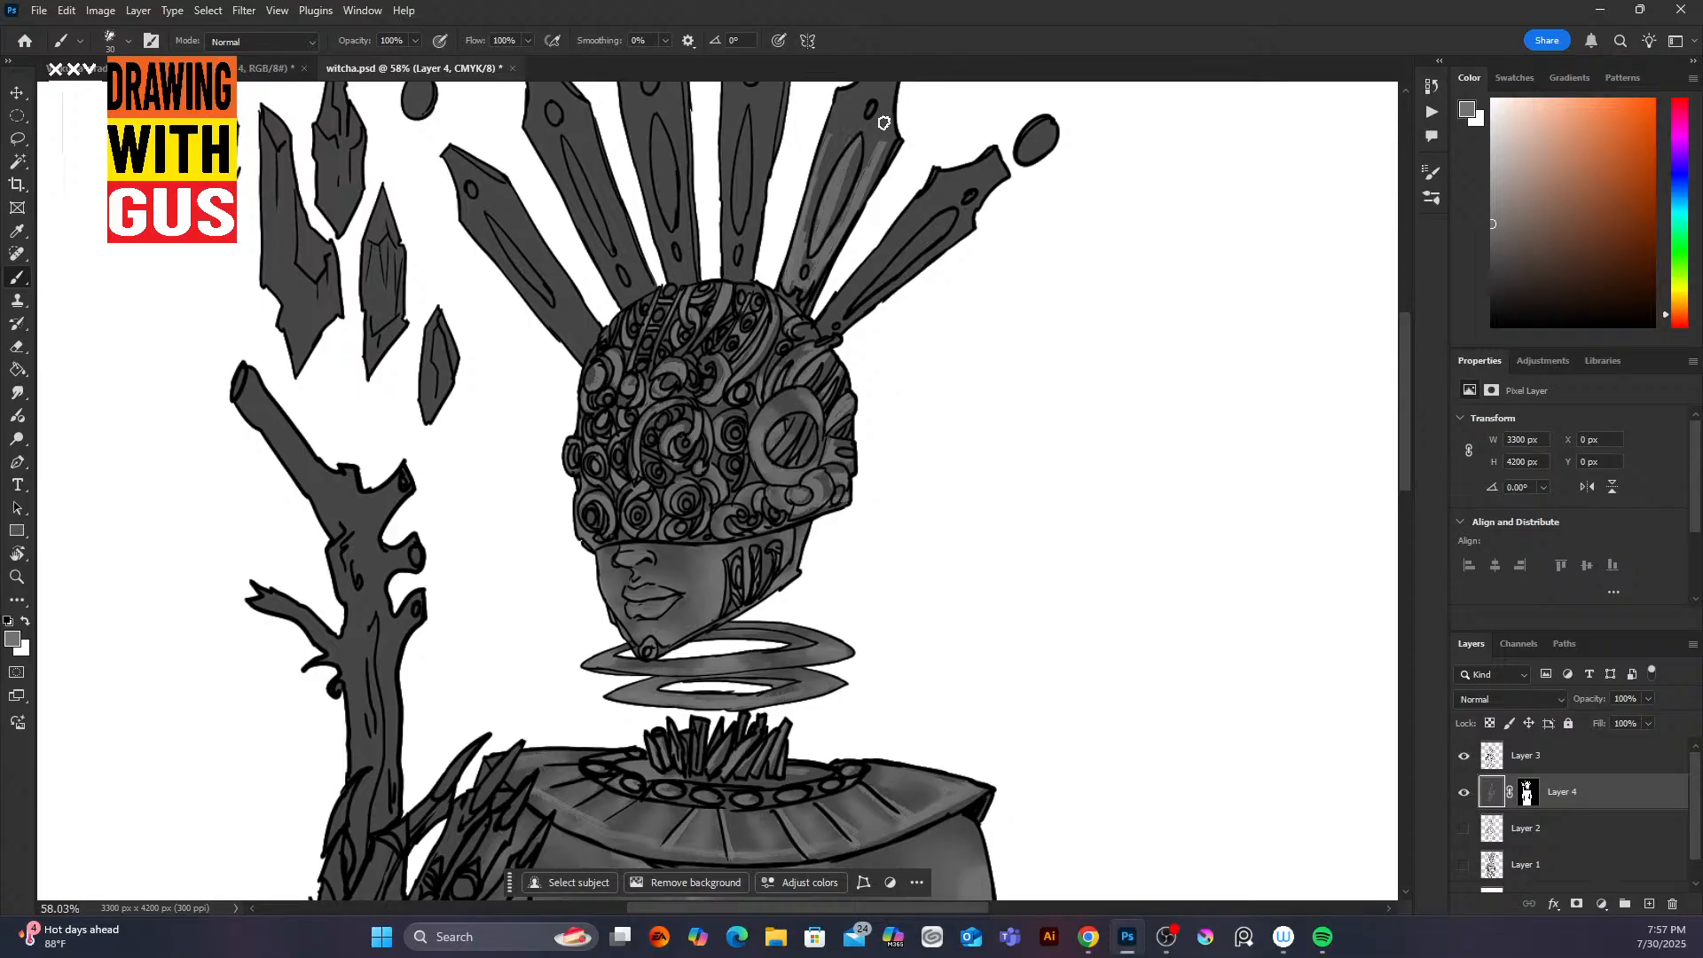
mouse_move(940, 215)
left_mouse_down()
mouse_move(886, 286)
mouse_move(934, 209)
mouse_move(903, 216)
mouse_move(845, 328)
left_mouse_up()
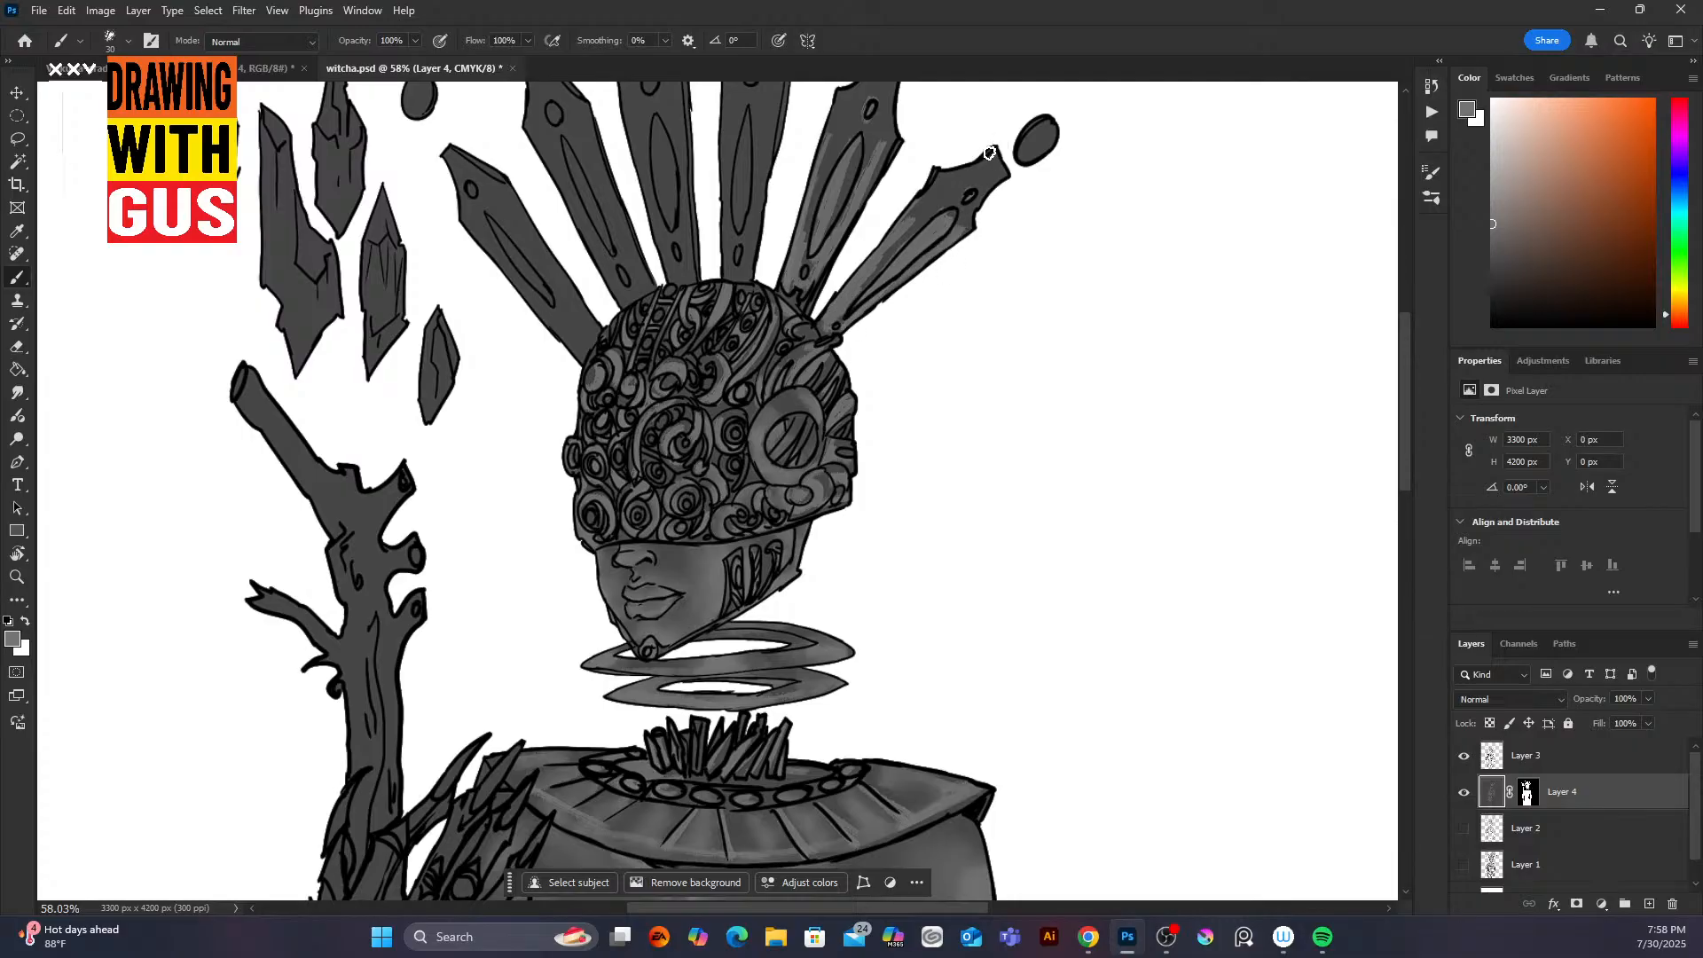
mouse_move(983, 162)
left_mouse_down()
mouse_move(1000, 172)
mouse_move(984, 197)
left_mouse_up()
mouse_move(1043, 130)
left_mouse_down()
mouse_move(1027, 147)
mouse_move(1043, 125)
left_mouse_up()
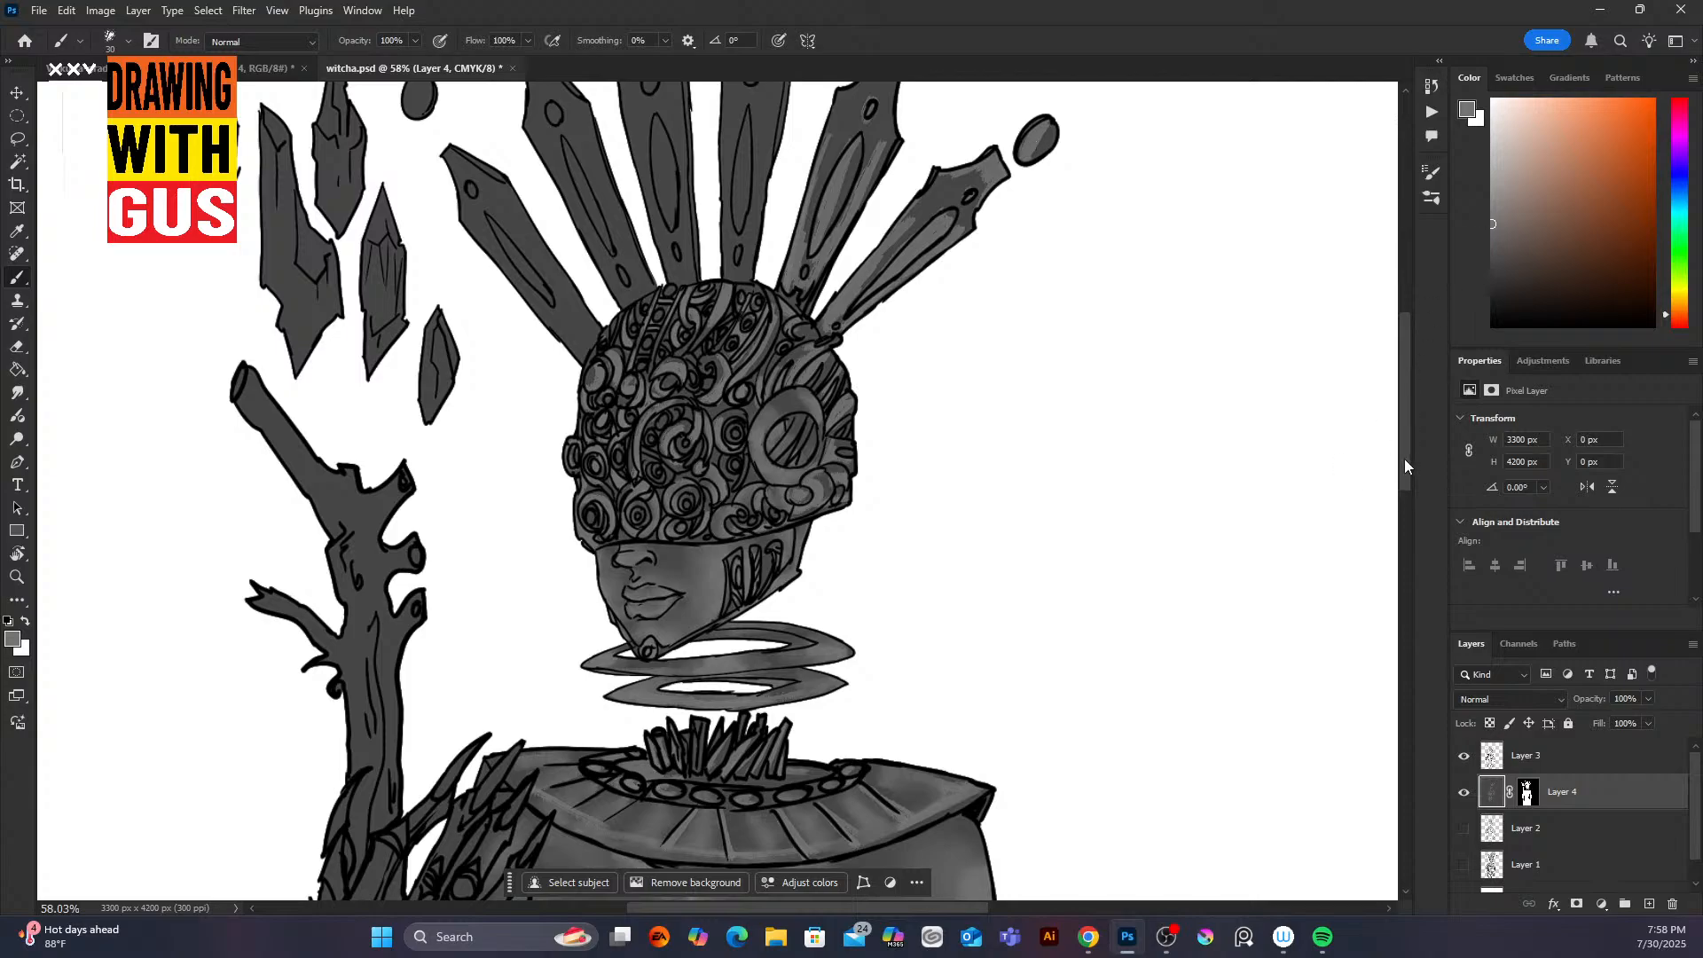
Step: Paint lighter gray on the tip and orb of the headdress's second blade from the right, and along the third blade
left_click_drag(1403, 456, 1406, 432)
mouse_move(850, 207)
left_mouse_down()
mouse_move(833, 294)
mouse_move(904, 209)
mouse_move(897, 306)
left_mouse_up()
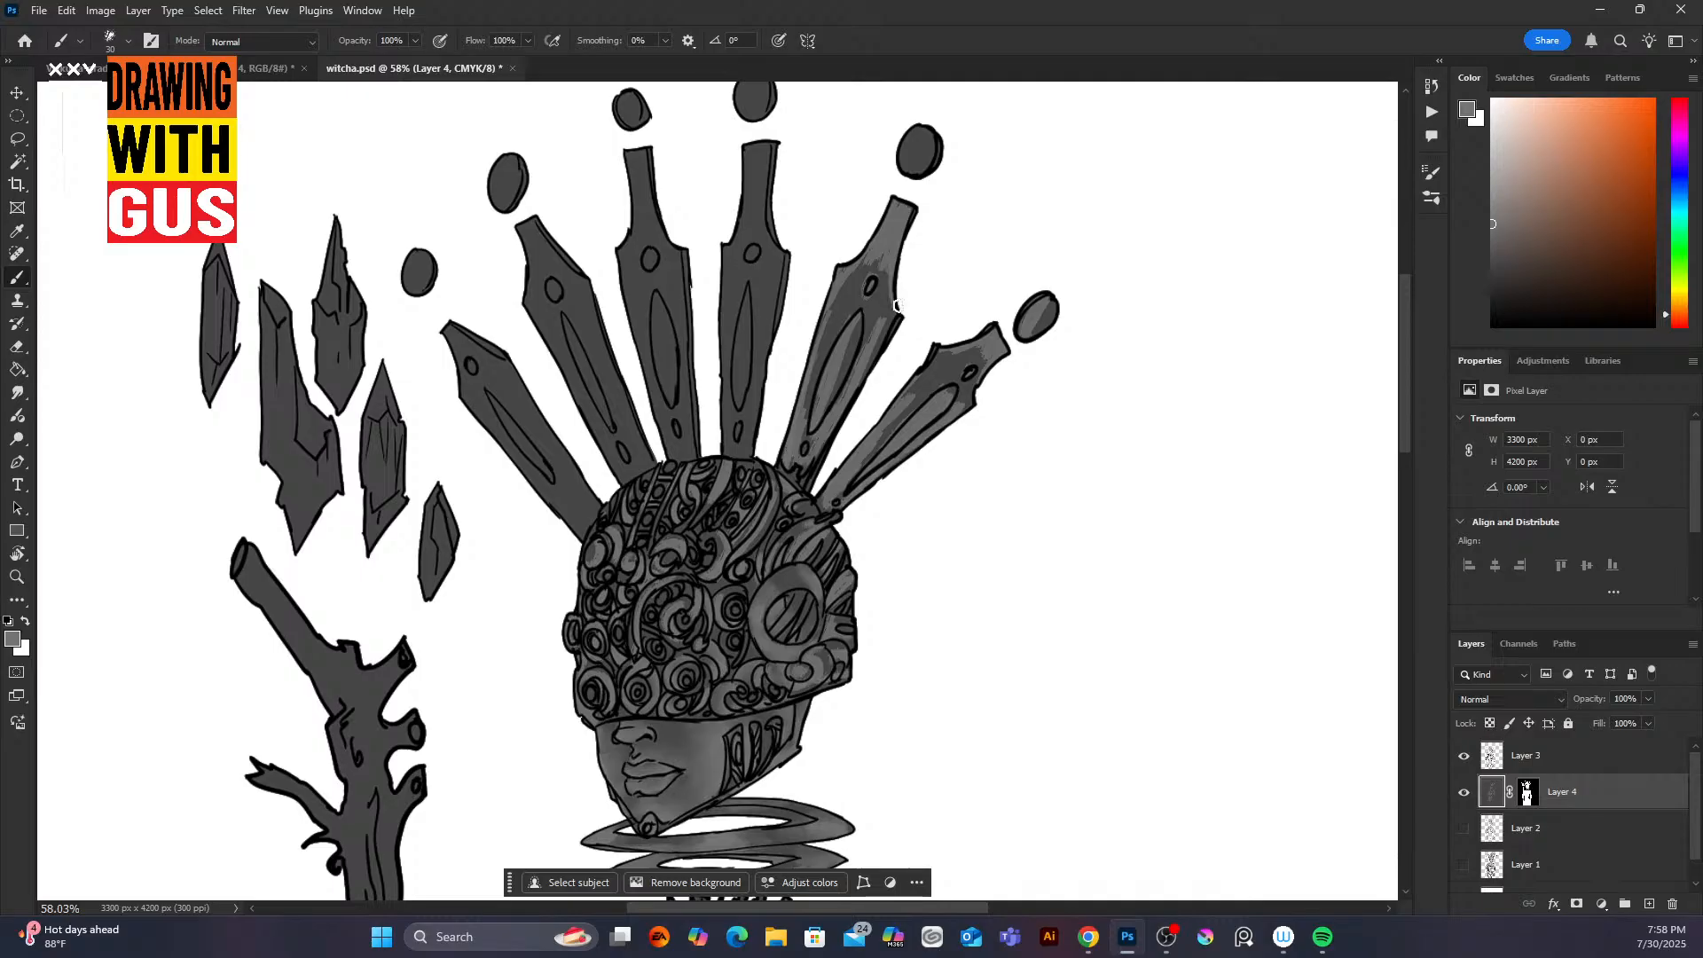
mouse_move(904, 130)
left_mouse_down()
mouse_move(905, 169)
mouse_move(933, 167)
left_mouse_up()
mouse_move(744, 135)
left_mouse_down()
mouse_move(726, 247)
mouse_move(746, 166)
mouse_move(754, 235)
mouse_move(776, 245)
mouse_move(737, 226)
mouse_move(730, 252)
mouse_move(757, 248)
mouse_move(753, 222)
mouse_move(738, 245)
mouse_move(758, 238)
mouse_move(758, 288)
mouse_move(722, 380)
left_mouse_up()
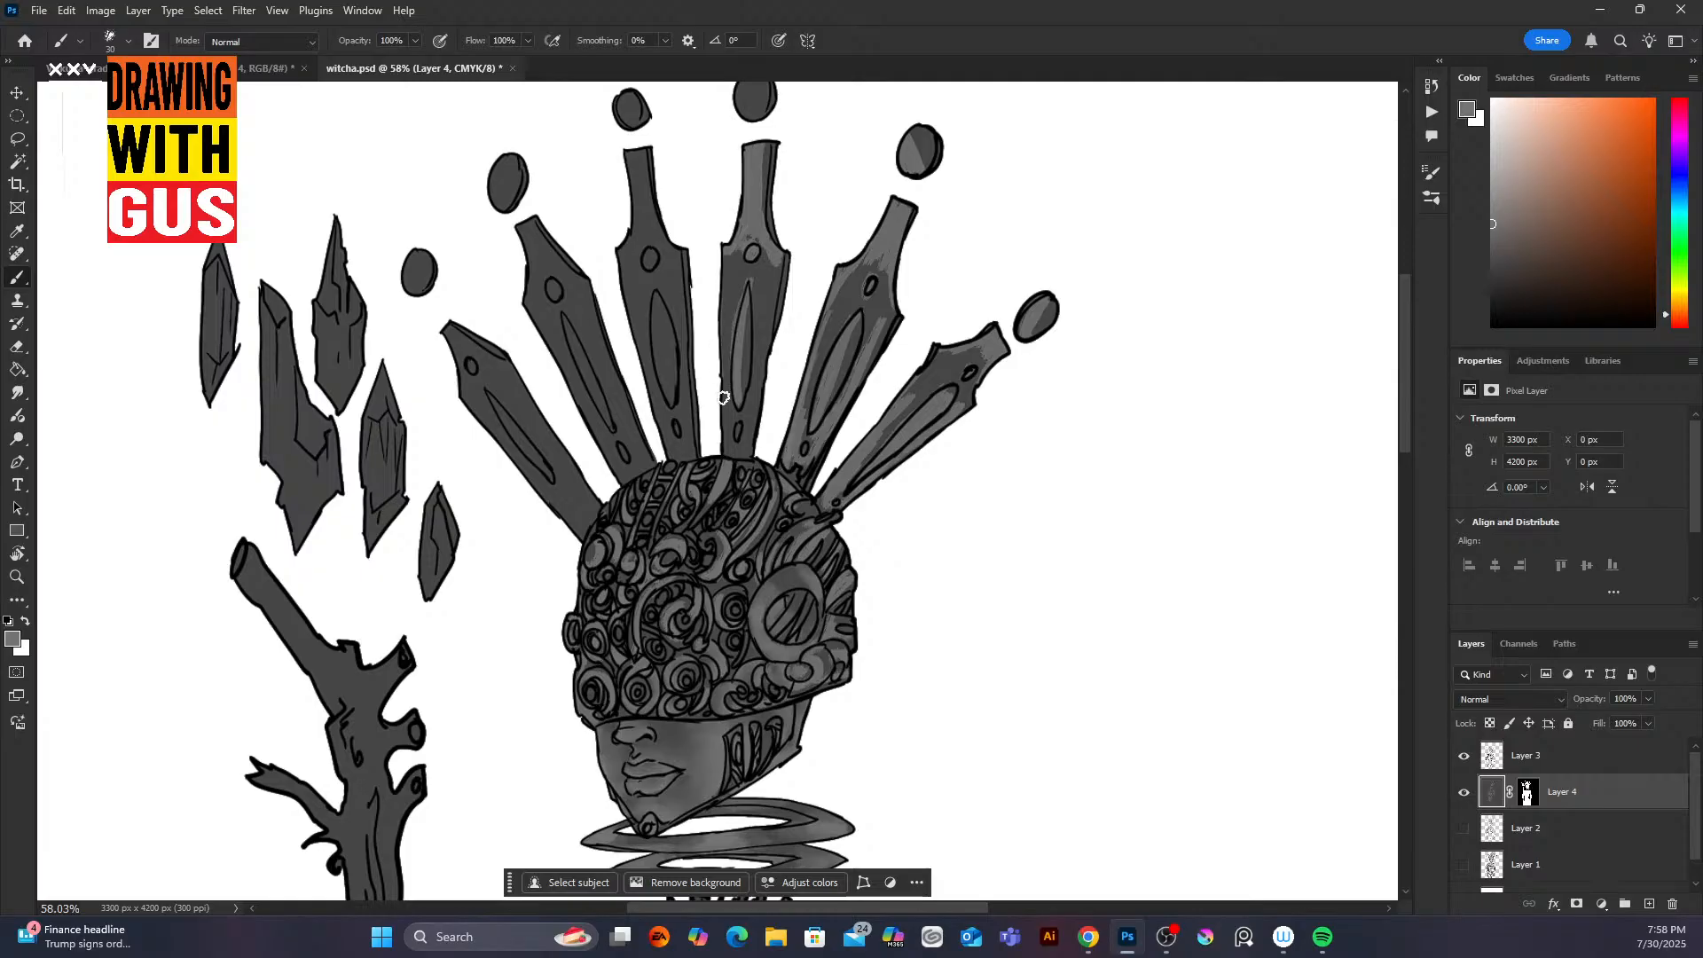
mouse_move(726, 439)
left_mouse_down()
mouse_move(736, 418)
mouse_move(743, 449)
mouse_move(773, 329)
left_mouse_up()
Step: Paint lighter gray on the headdress's three left blades and on the floating orbs above them
mouse_move(654, 297)
left_mouse_down()
mouse_move(673, 425)
mouse_move(646, 384)
mouse_move(681, 455)
mouse_move(686, 347)
mouse_move(696, 387)
mouse_move(650, 250)
mouse_move(650, 267)
mouse_move(624, 254)
mouse_move(626, 290)
left_mouse_up()
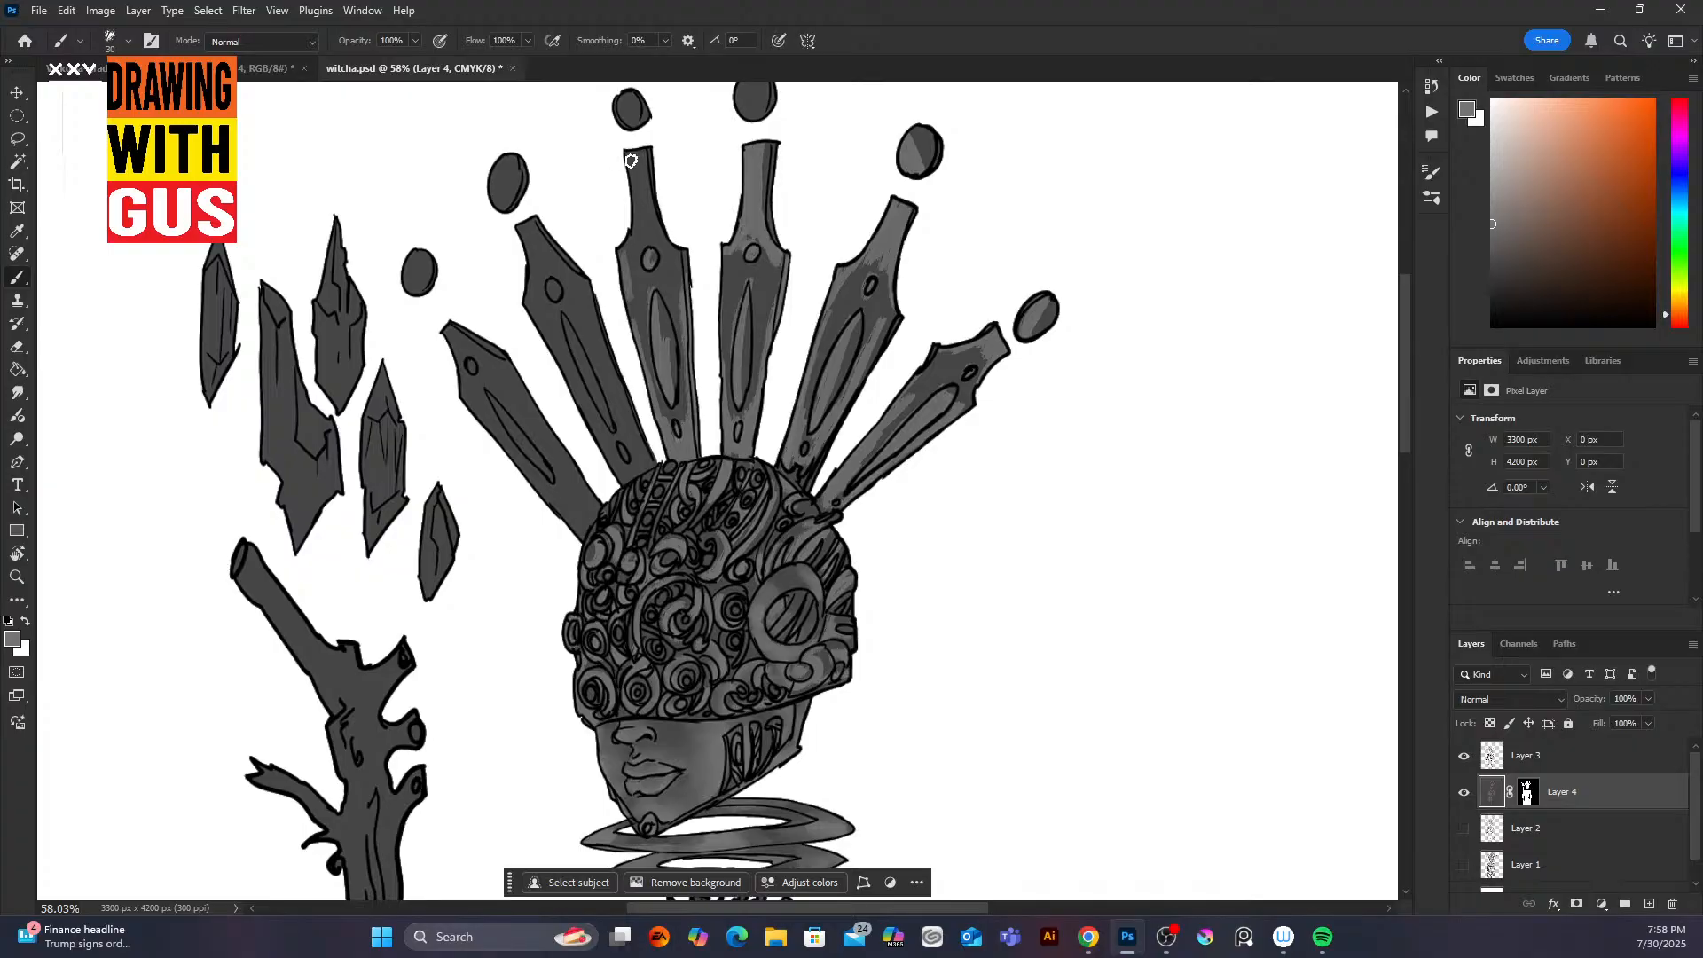
mouse_move(632, 156)
left_mouse_down()
mouse_move(633, 209)
mouse_move(647, 158)
mouse_move(638, 206)
left_mouse_up()
mouse_move(629, 99)
left_mouse_down()
mouse_move(633, 122)
mouse_move(625, 105)
left_mouse_up()
mouse_move(519, 183)
left_mouse_down()
mouse_move(525, 294)
mouse_move(523, 238)
mouse_move(549, 282)
mouse_move(568, 267)
mouse_move(558, 302)
mouse_move(586, 258)
mouse_move(543, 259)
mouse_move(595, 407)
mouse_move(560, 365)
mouse_move(614, 469)
mouse_move(615, 451)
mouse_move(640, 464)
mouse_move(629, 411)
mouse_move(652, 457)
left_mouse_up()
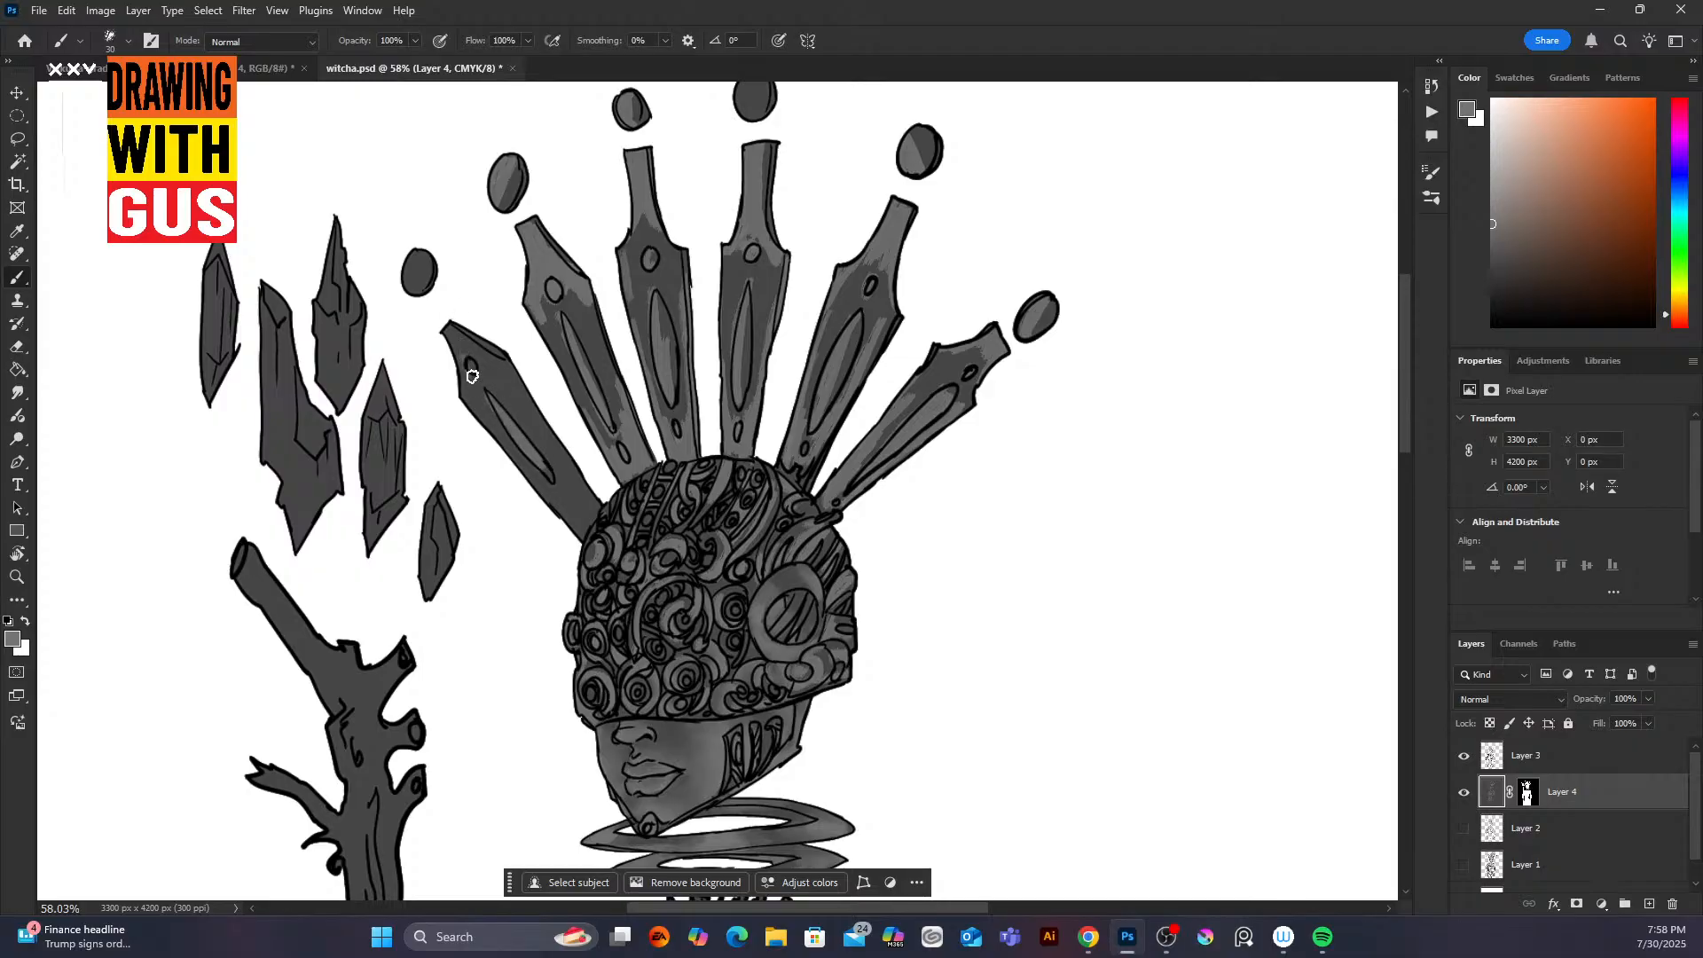
mouse_move(459, 388)
left_mouse_down()
mouse_move(463, 346)
mouse_move(501, 363)
mouse_move(470, 362)
left_mouse_up()
mouse_move(547, 475)
left_mouse_down()
mouse_move(568, 524)
mouse_move(564, 497)
mouse_move(592, 515)
mouse_move(547, 436)
left_mouse_up()
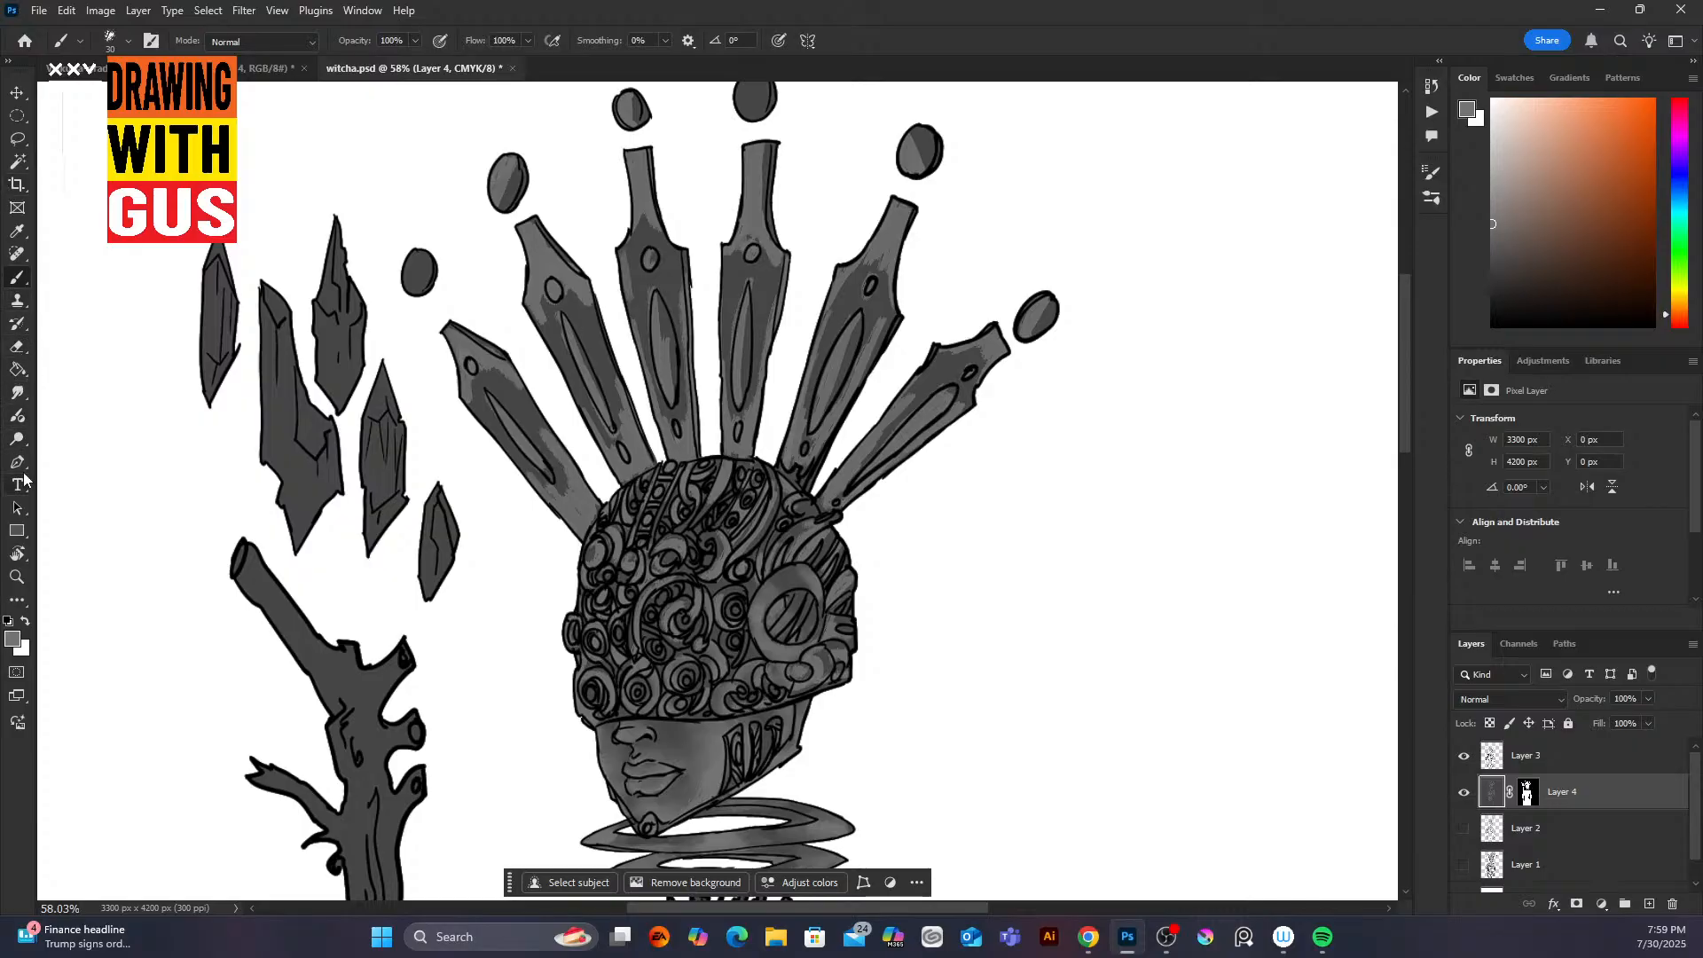
Step: Smudge the lighter gray on the headdress blades and orbs smooth, and touch up and blend the helmet's side plates
left_click(21, 384)
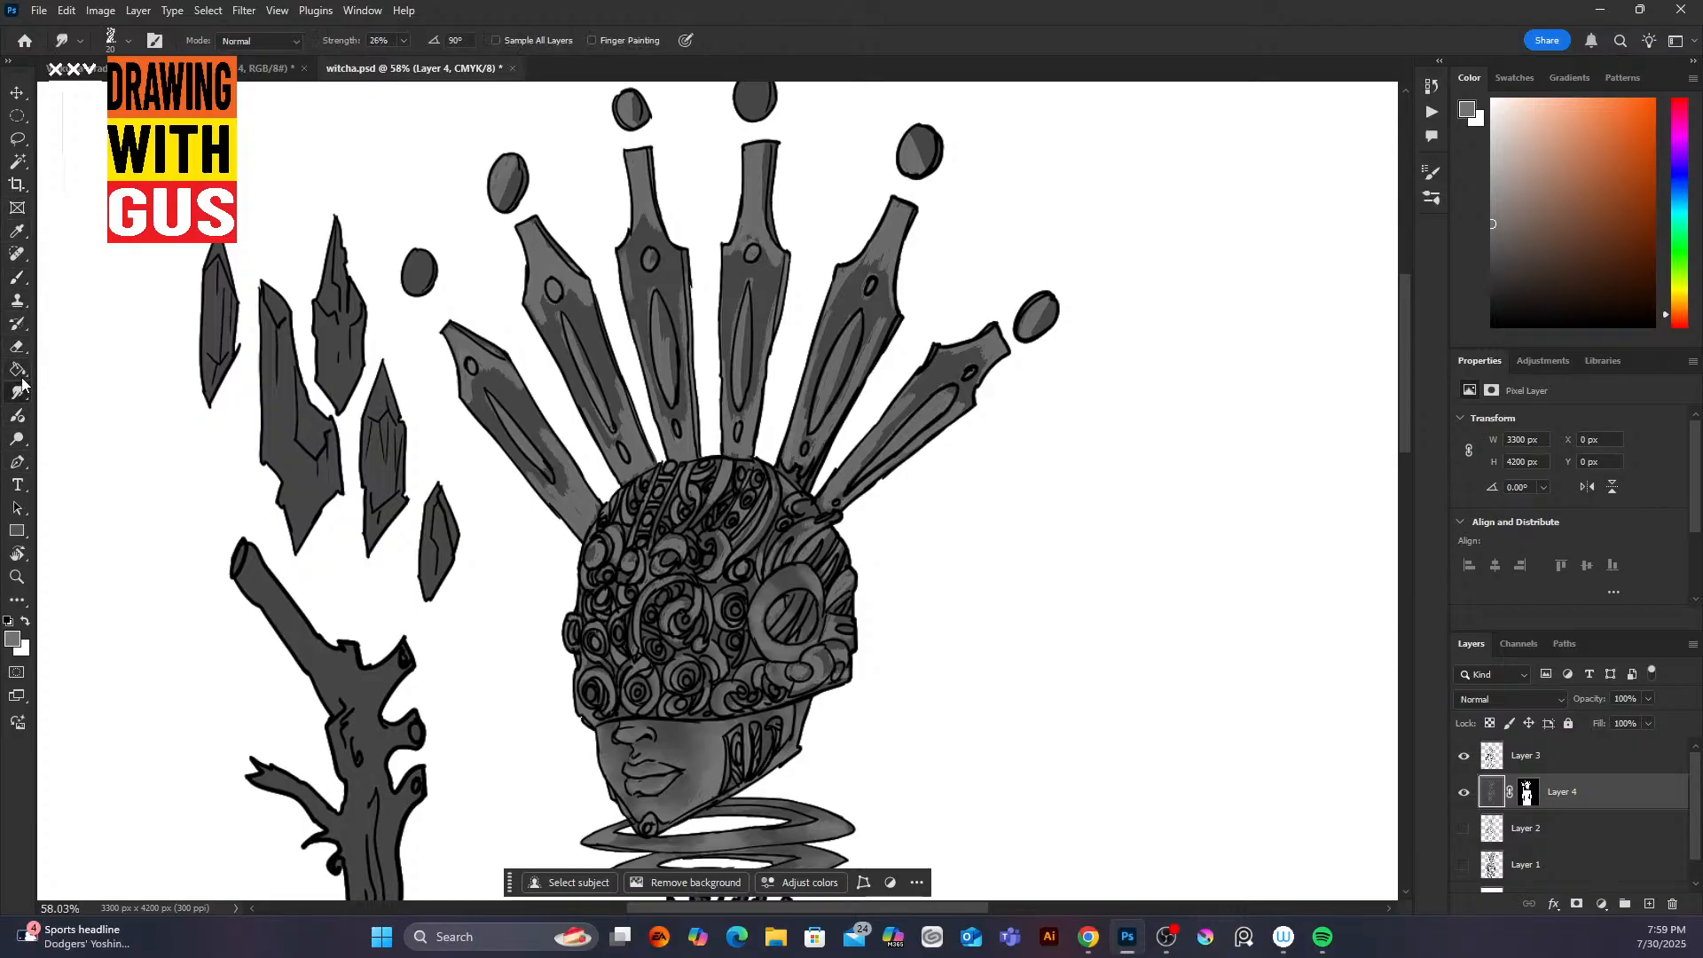
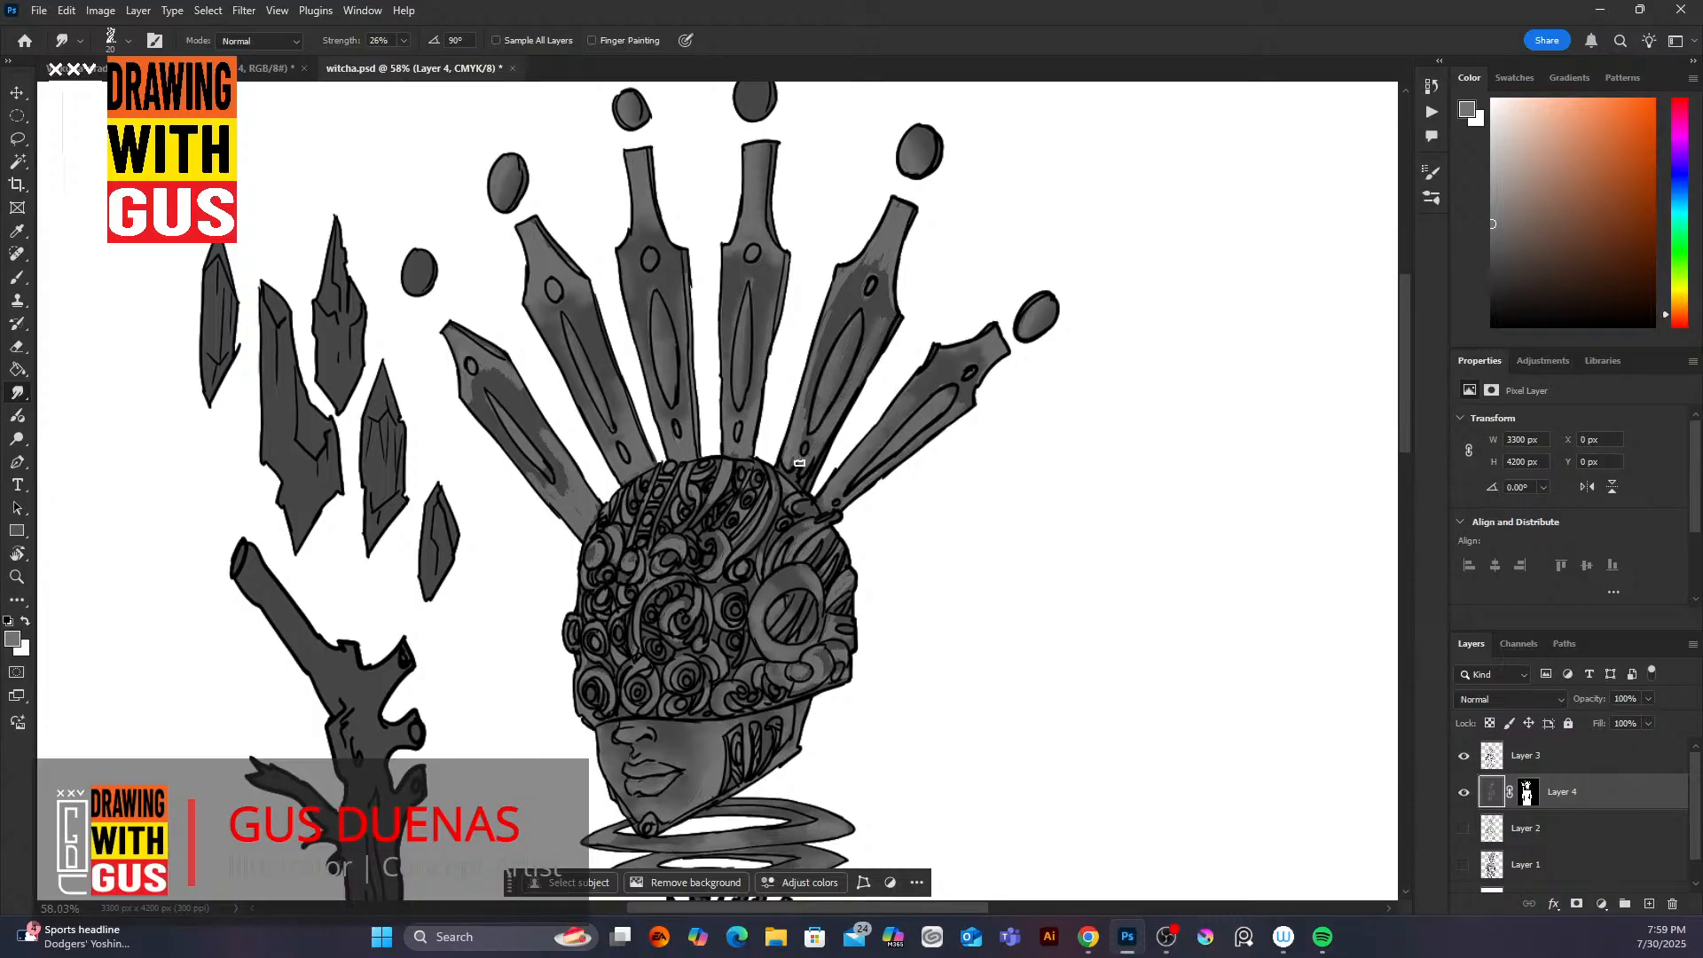
left_click_drag(811, 381, 835, 310)
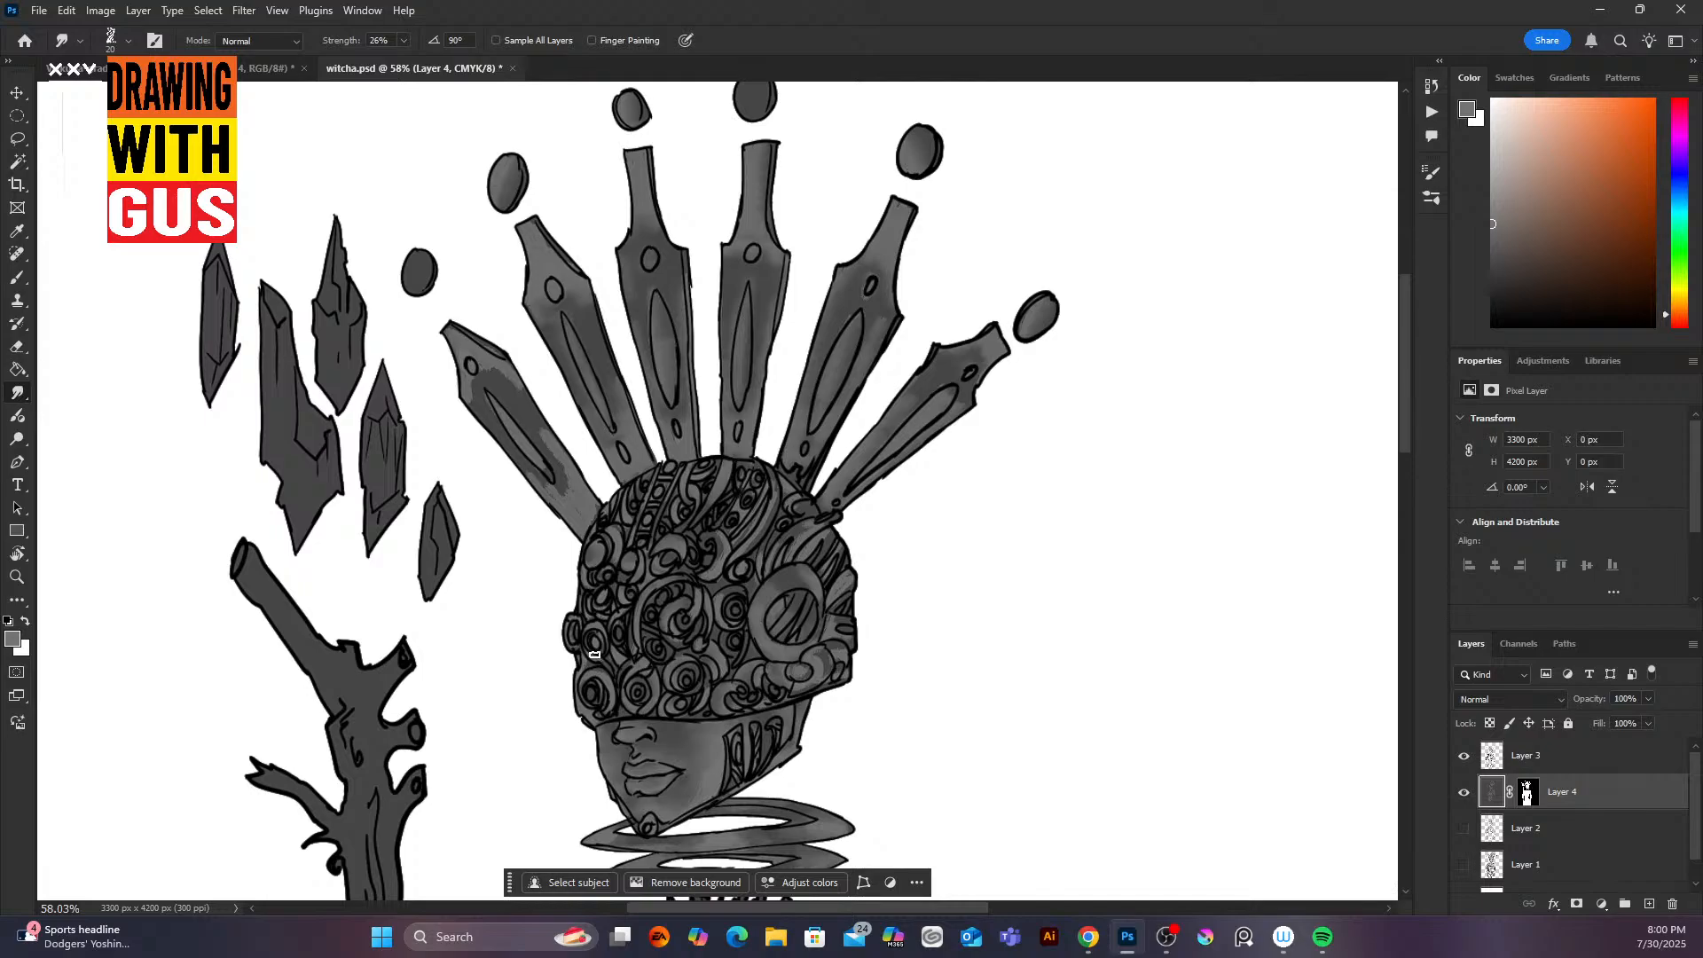
left_click(16, 276)
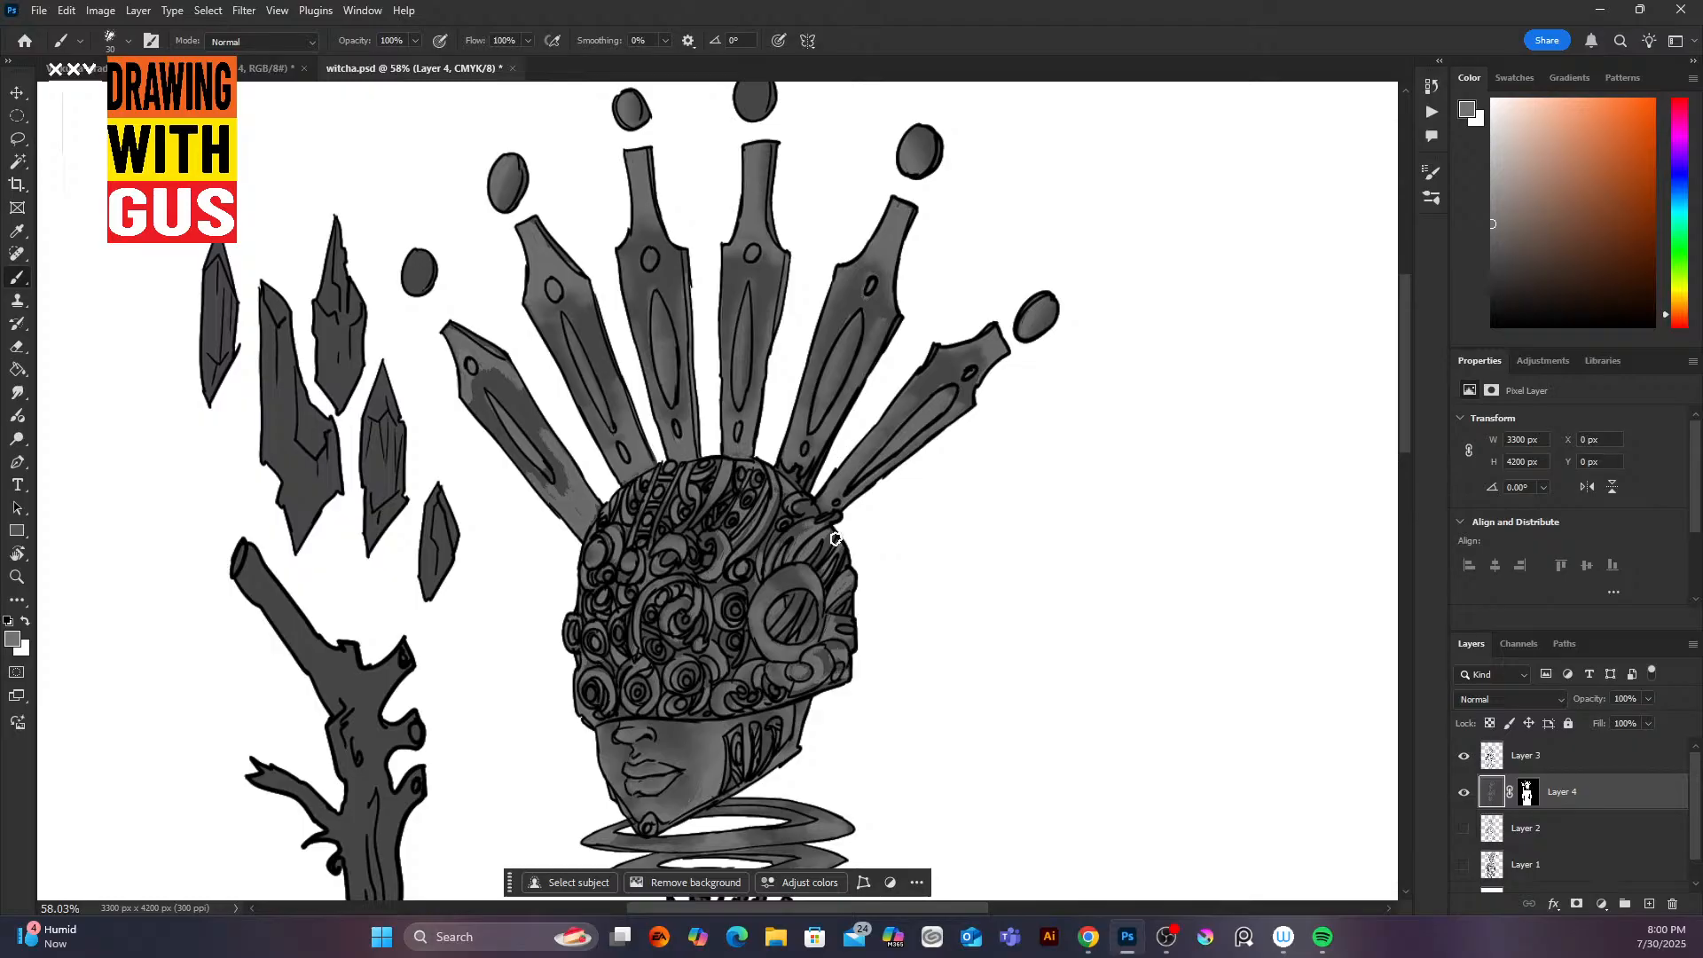
left_click(19, 395)
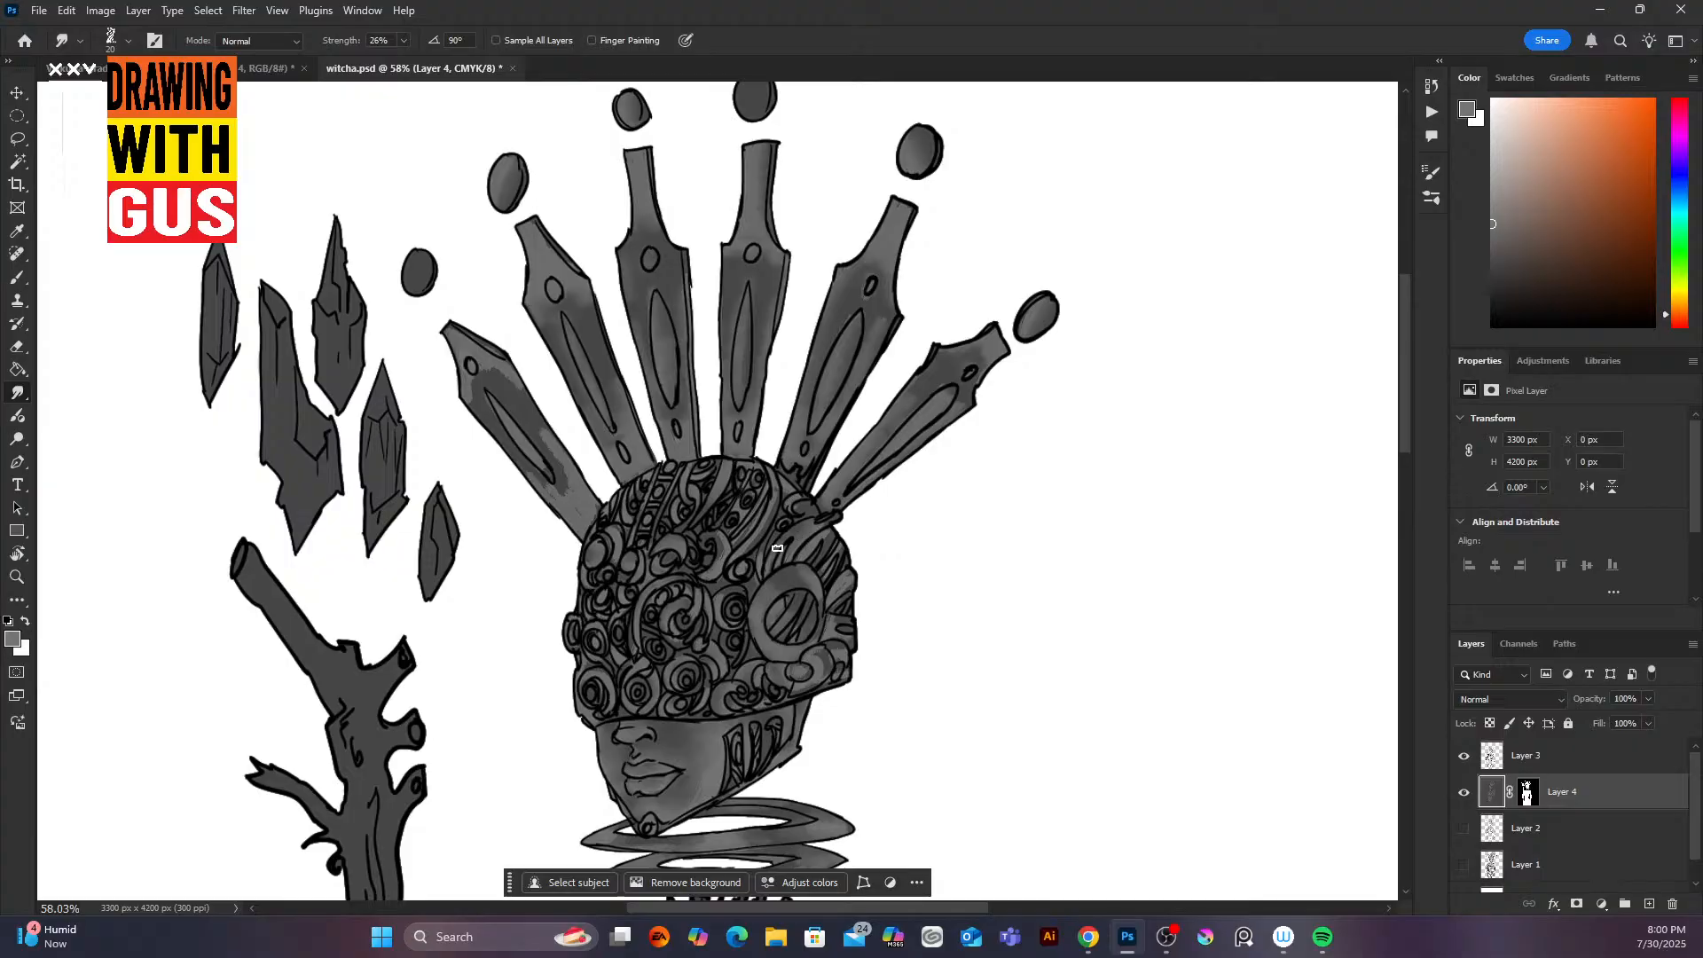
left_click_drag(805, 659, 803, 681)
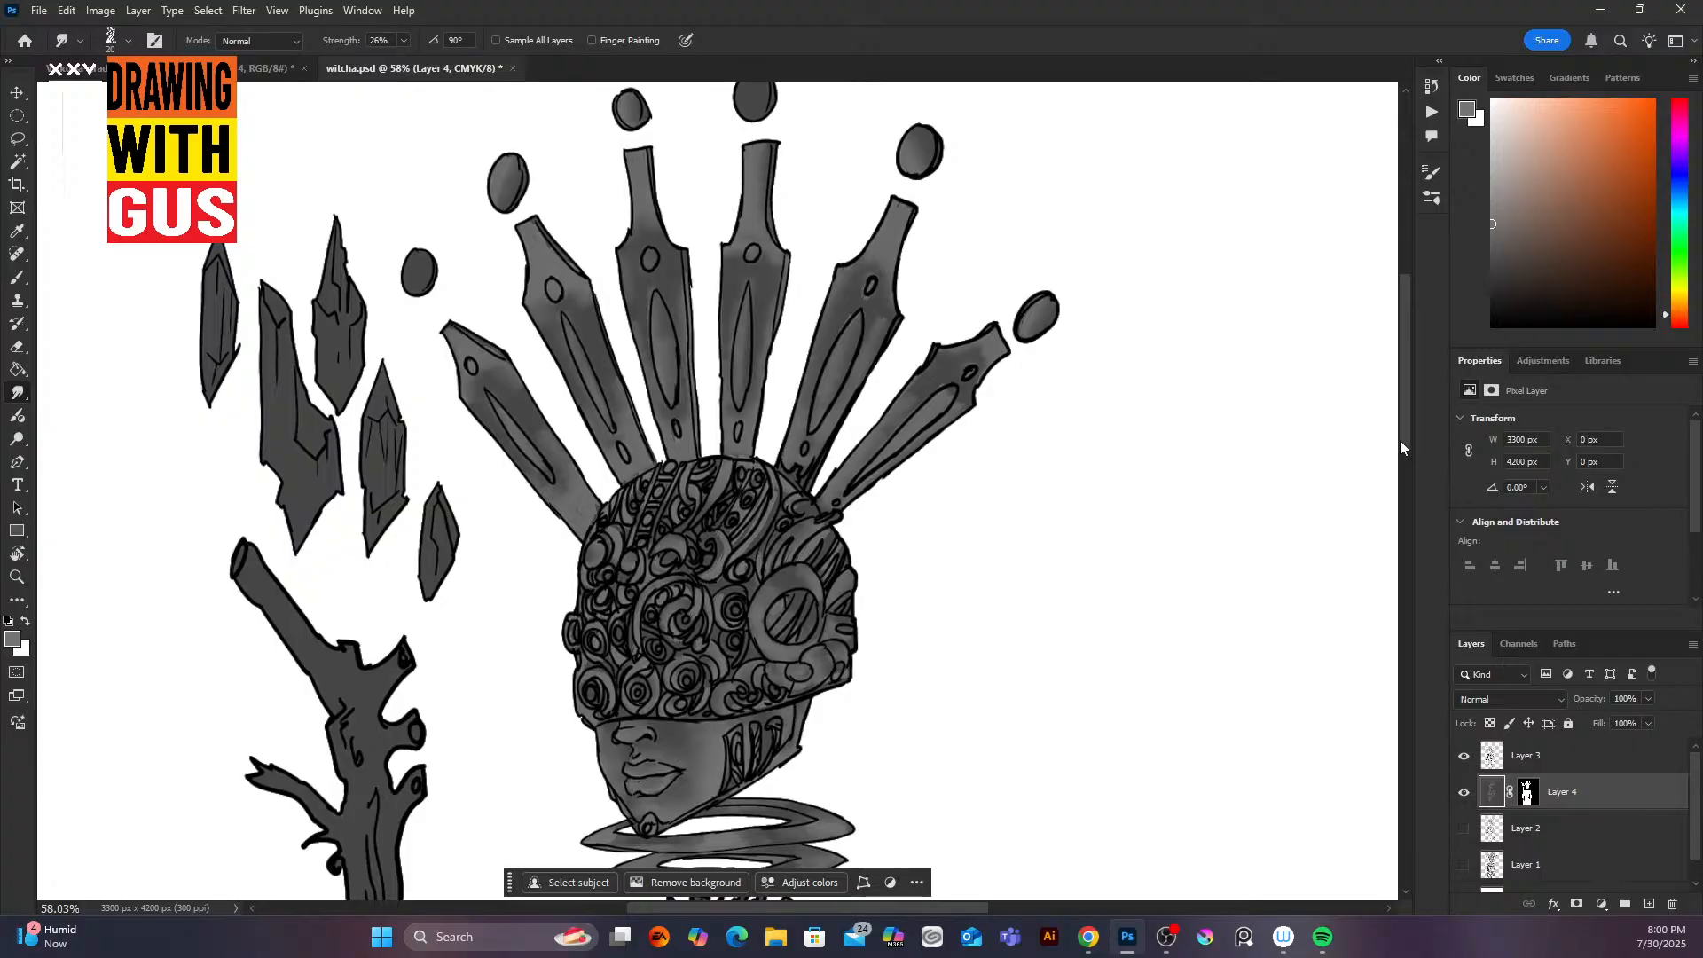
Step: Paint lighter gray with the Brush on the free arm's upper armband and the curled ornament on its forearm
left_click_drag(1400, 440, 1347, 703)
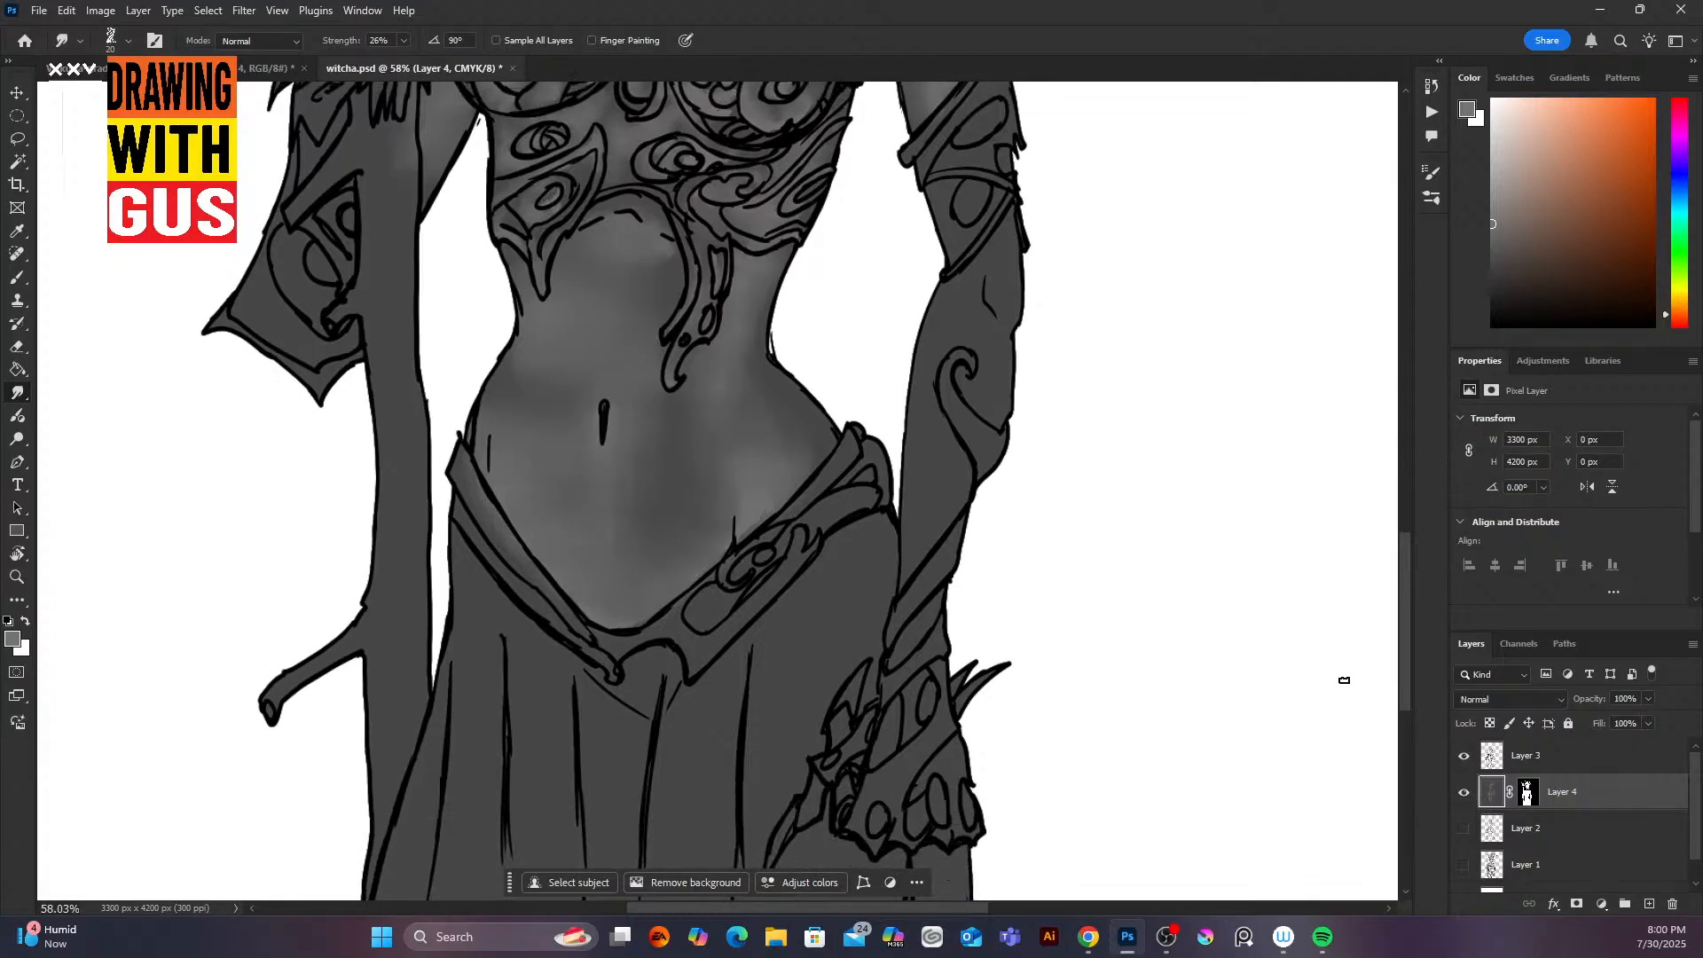
left_click_drag(1403, 591, 1384, 537)
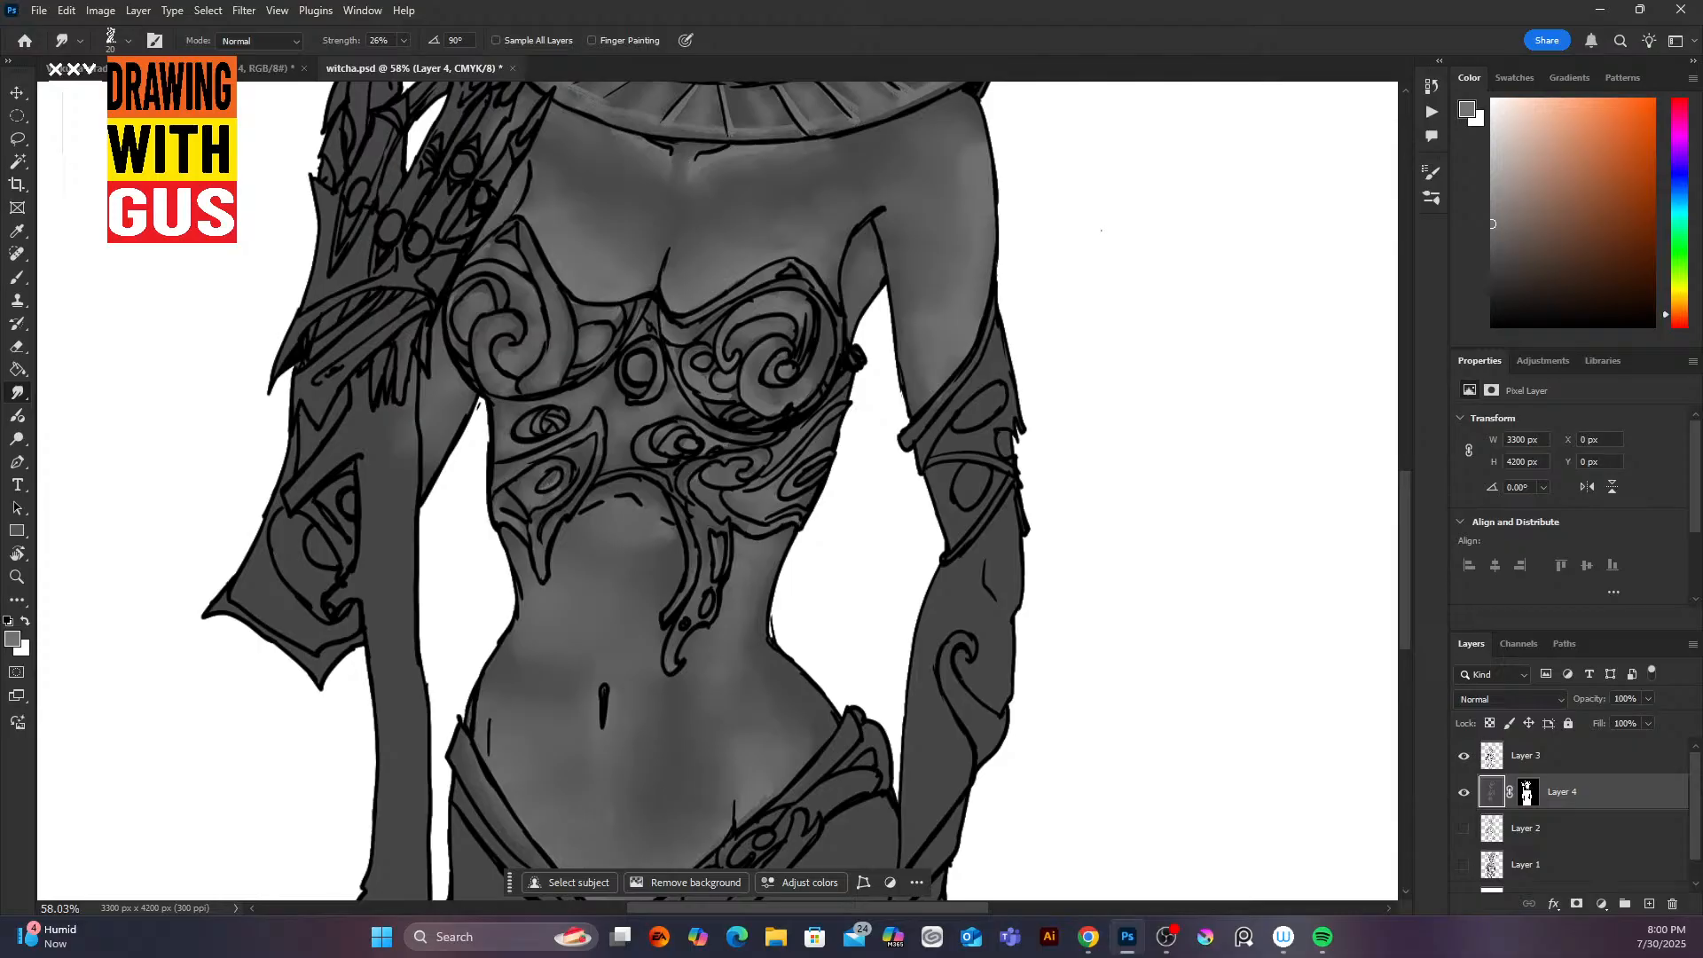
key("alt+Tab")
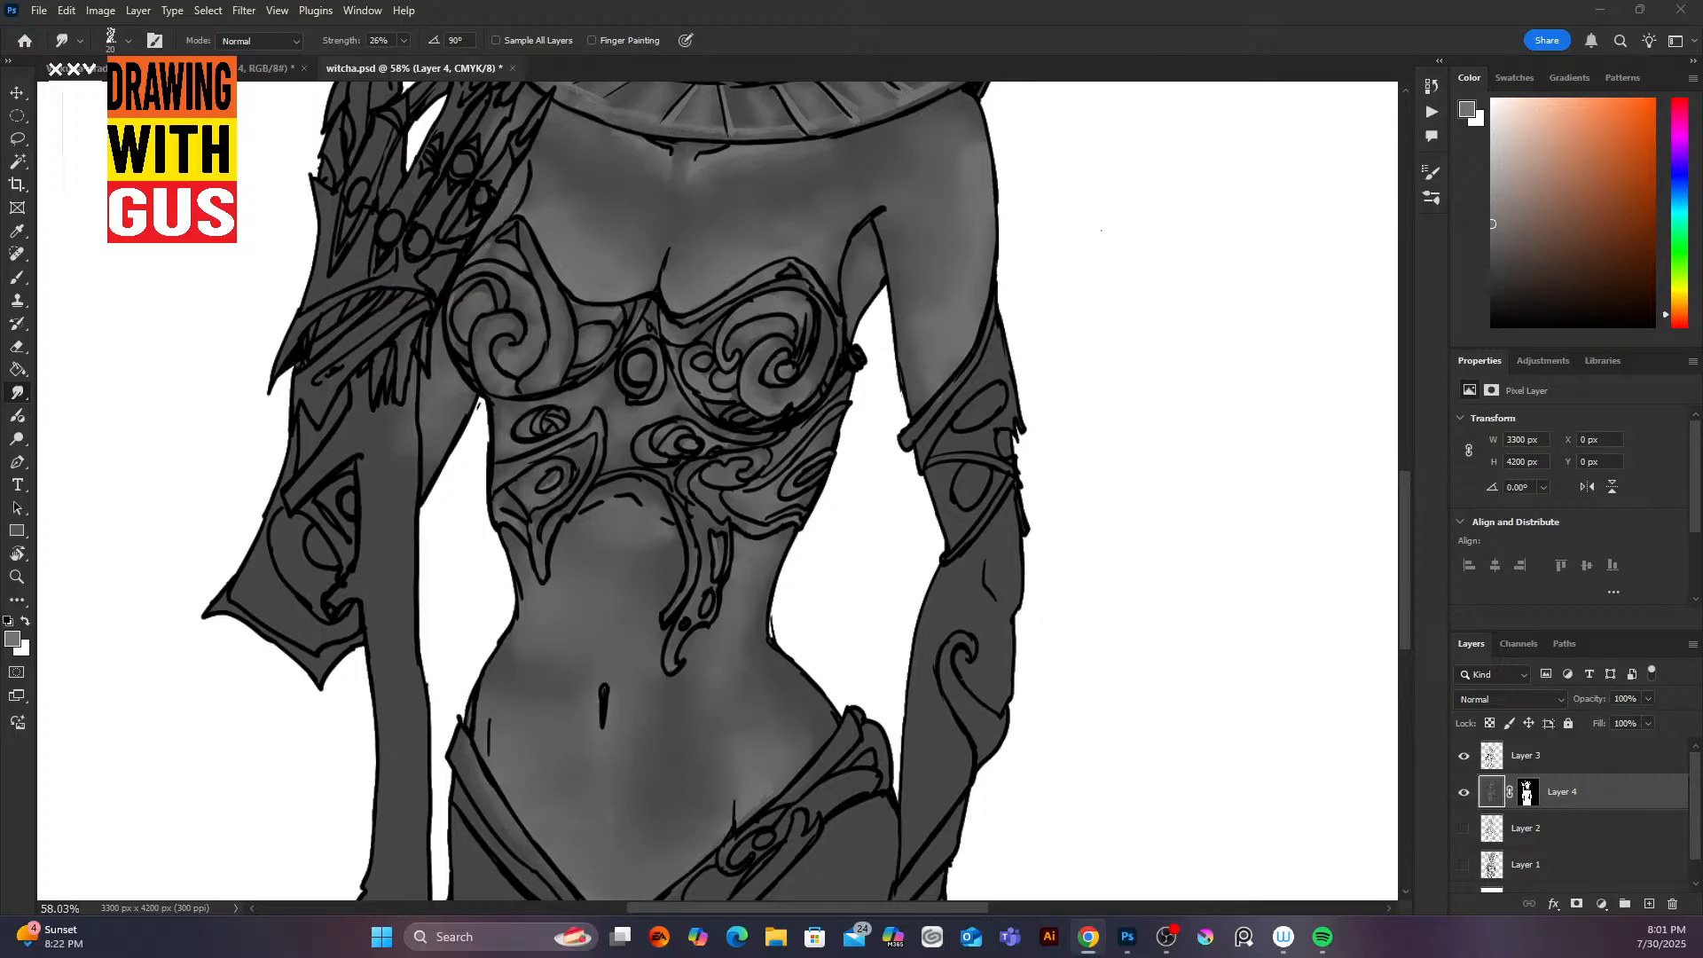
left_click(952, 390)
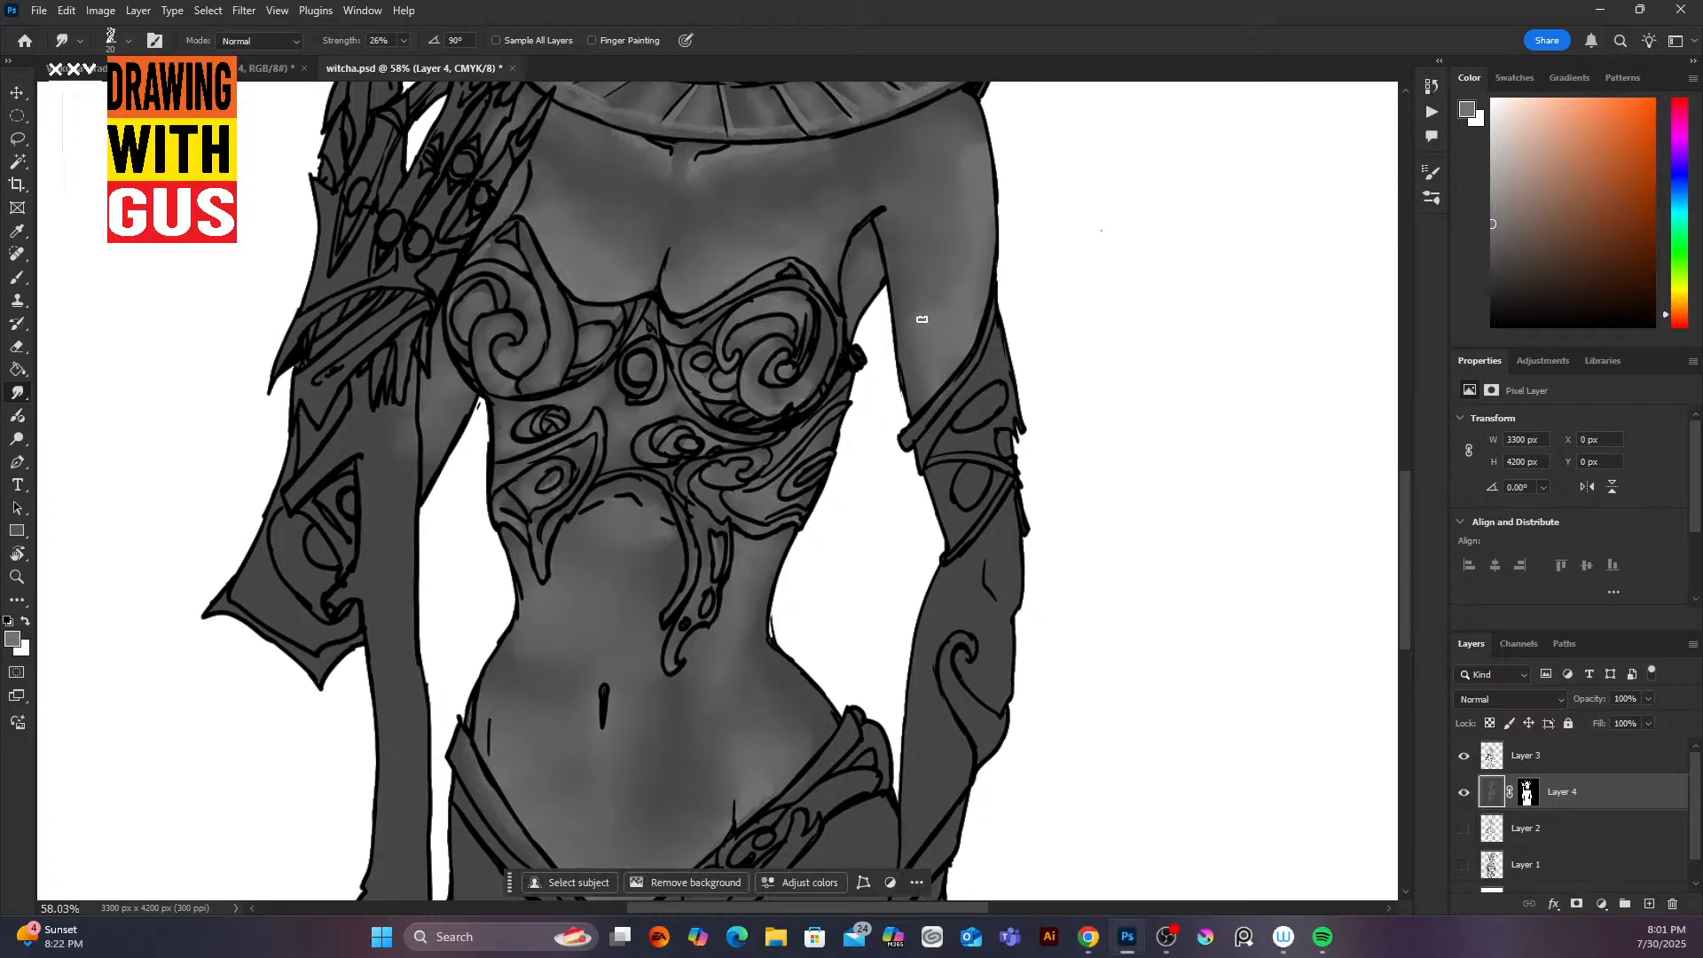
left_click(15, 280)
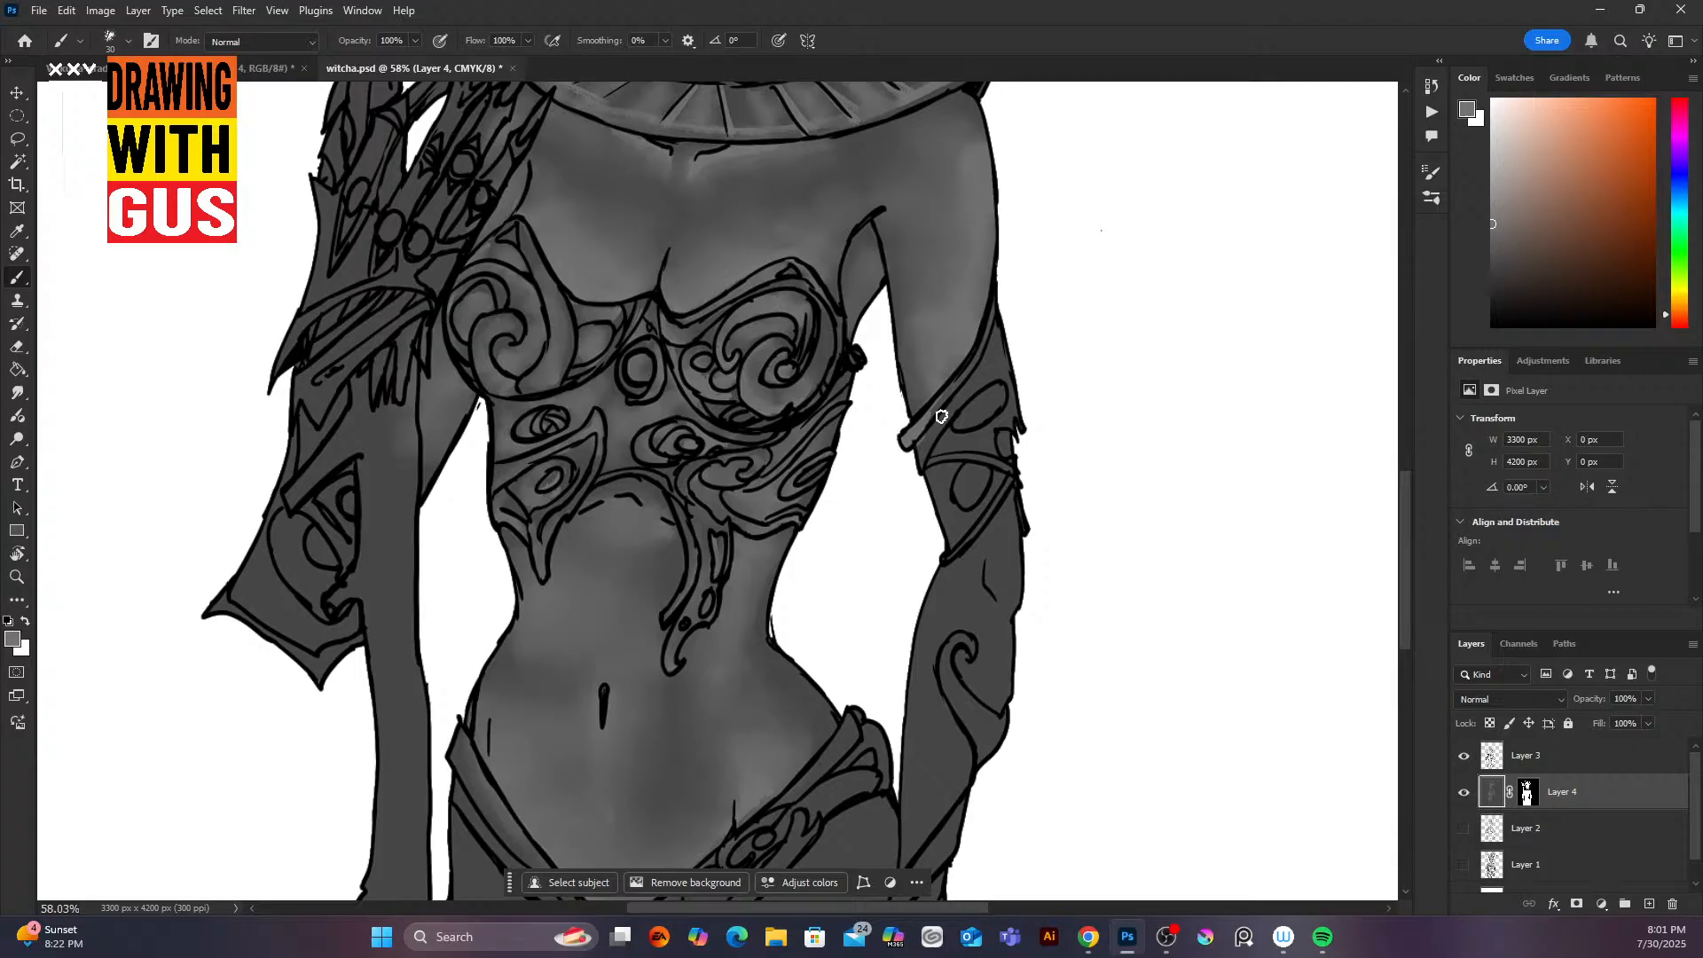
mouse_move(942, 416)
left_mouse_down()
mouse_move(924, 476)
mouse_move(951, 419)
mouse_move(997, 394)
mouse_move(960, 427)
left_mouse_up()
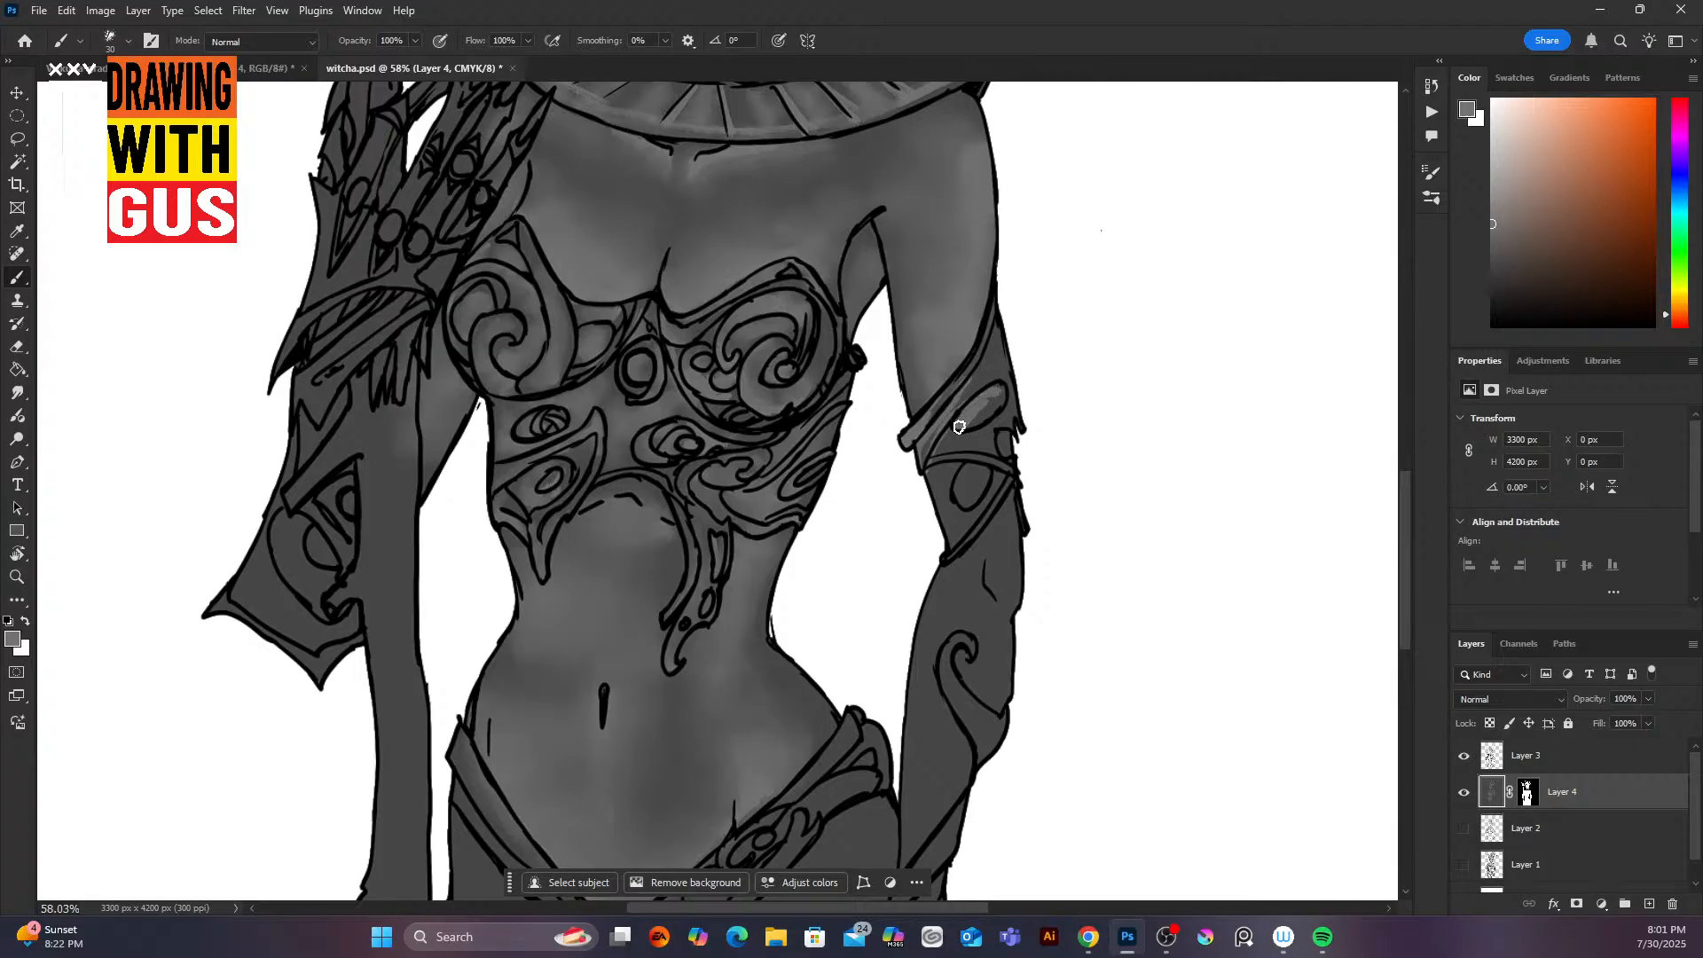
mouse_move(1011, 329)
left_mouse_down()
mouse_move(992, 451)
mouse_move(1016, 424)
mouse_move(952, 461)
mouse_move(938, 449)
mouse_move(976, 475)
mouse_move(971, 508)
mouse_move(987, 486)
mouse_move(926, 476)
mouse_move(946, 554)
mouse_move(1003, 481)
mouse_move(950, 541)
mouse_move(962, 464)
mouse_move(967, 530)
mouse_move(1011, 500)
left_mouse_up()
mouse_move(961, 646)
left_mouse_down()
mouse_move(963, 717)
mouse_move(952, 667)
left_mouse_up()
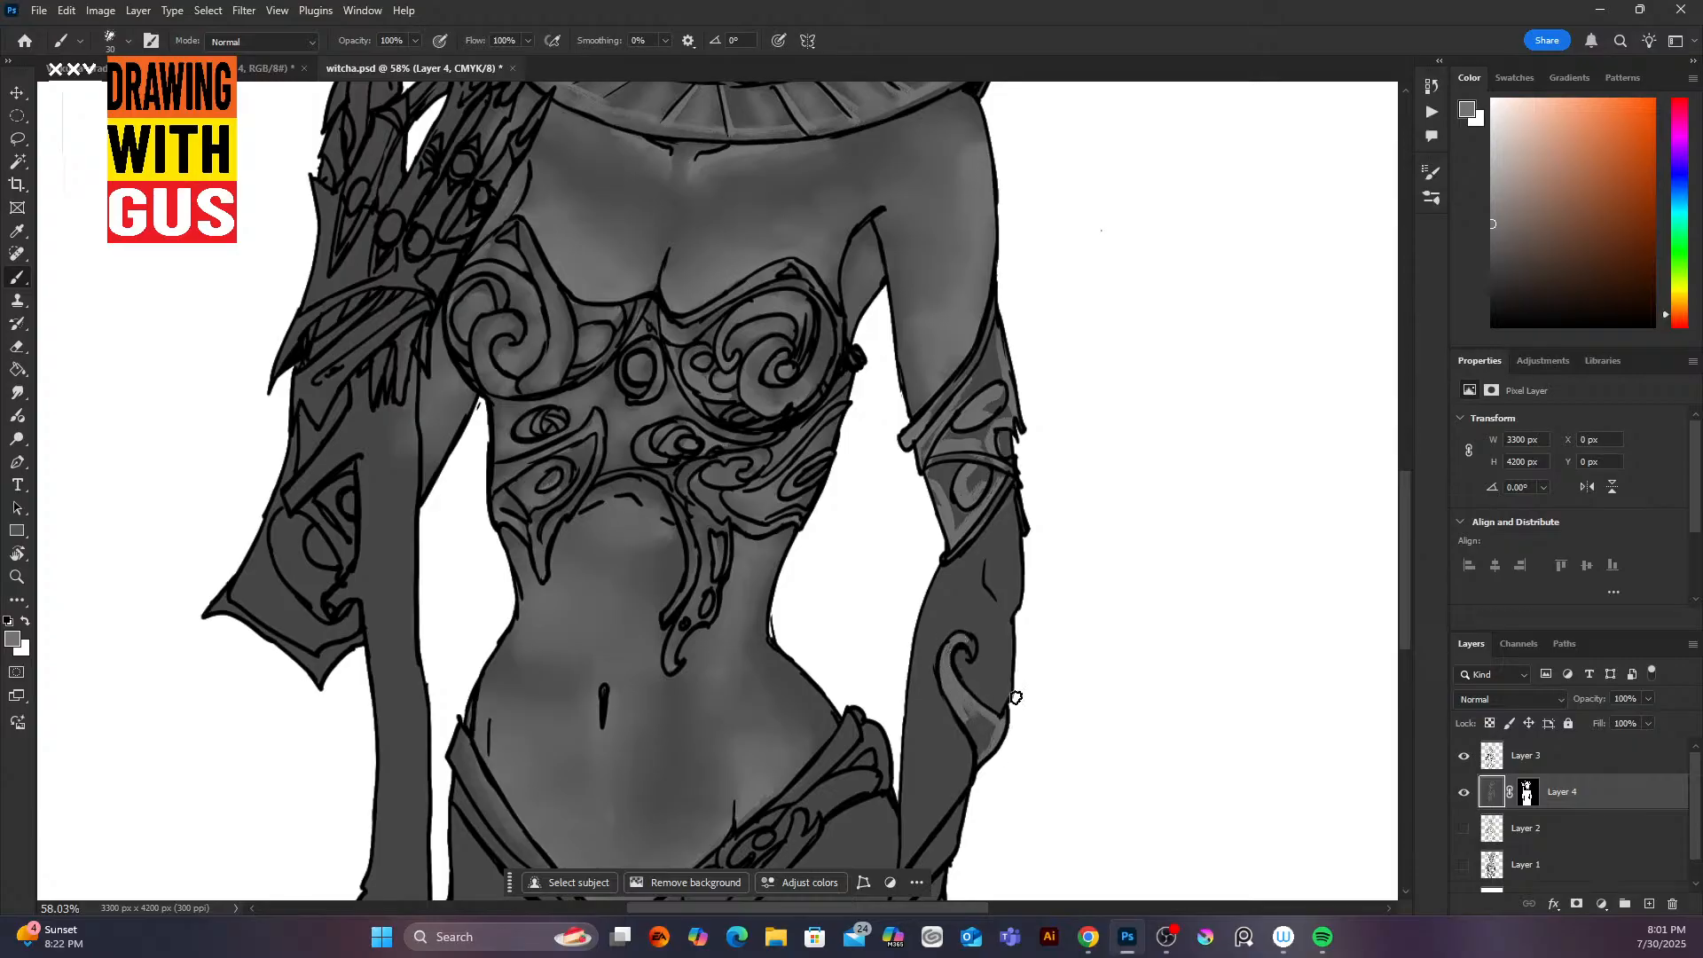
Step: Paint lighter gray on the forearm's spiral wrap, the hand's gauntlet, its spikes and the claws beside the skirt
scroll(1402, 625, "down", 3)
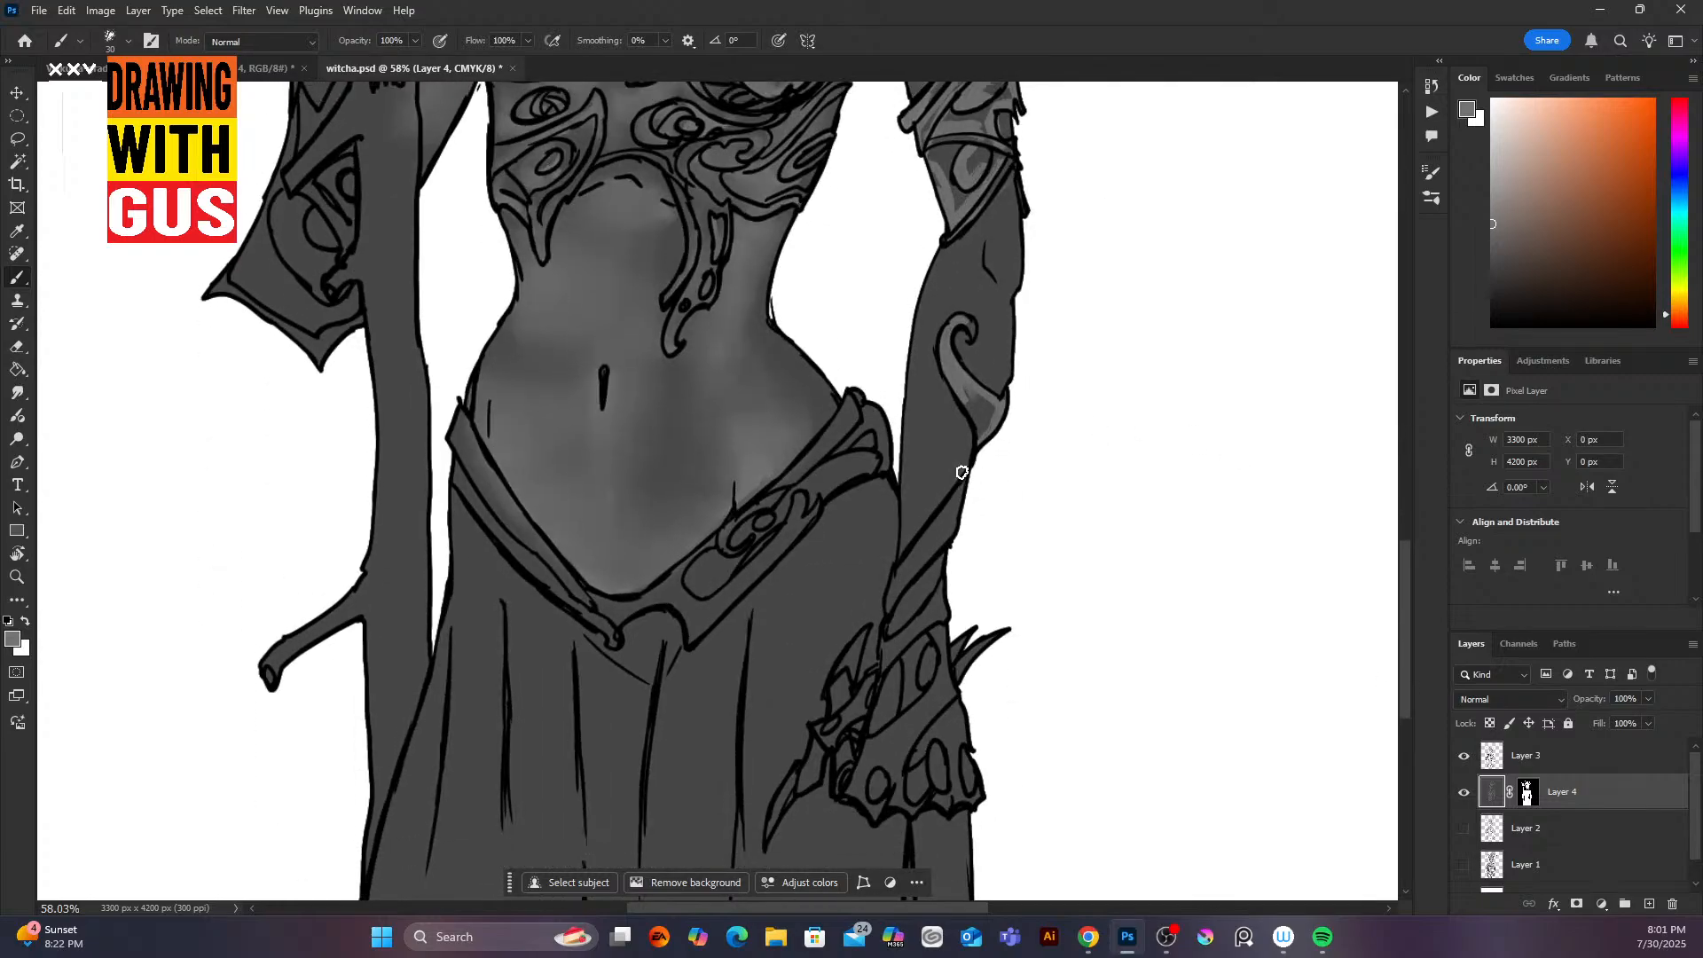
mouse_move(963, 472)
left_mouse_down()
mouse_move(939, 551)
mouse_move(917, 549)
mouse_move(938, 554)
mouse_move(941, 591)
mouse_move(885, 668)
mouse_move(1008, 527)
mouse_move(927, 663)
mouse_move(902, 657)
mouse_move(905, 683)
mouse_move(932, 633)
mouse_move(929, 688)
mouse_move(870, 745)
mouse_move(926, 708)
mouse_move(906, 759)
mouse_move(957, 688)
mouse_move(914, 759)
mouse_move(961, 714)
mouse_move(936, 779)
mouse_move(968, 781)
mouse_move(927, 750)
mouse_move(879, 779)
mouse_move(920, 793)
left_mouse_up()
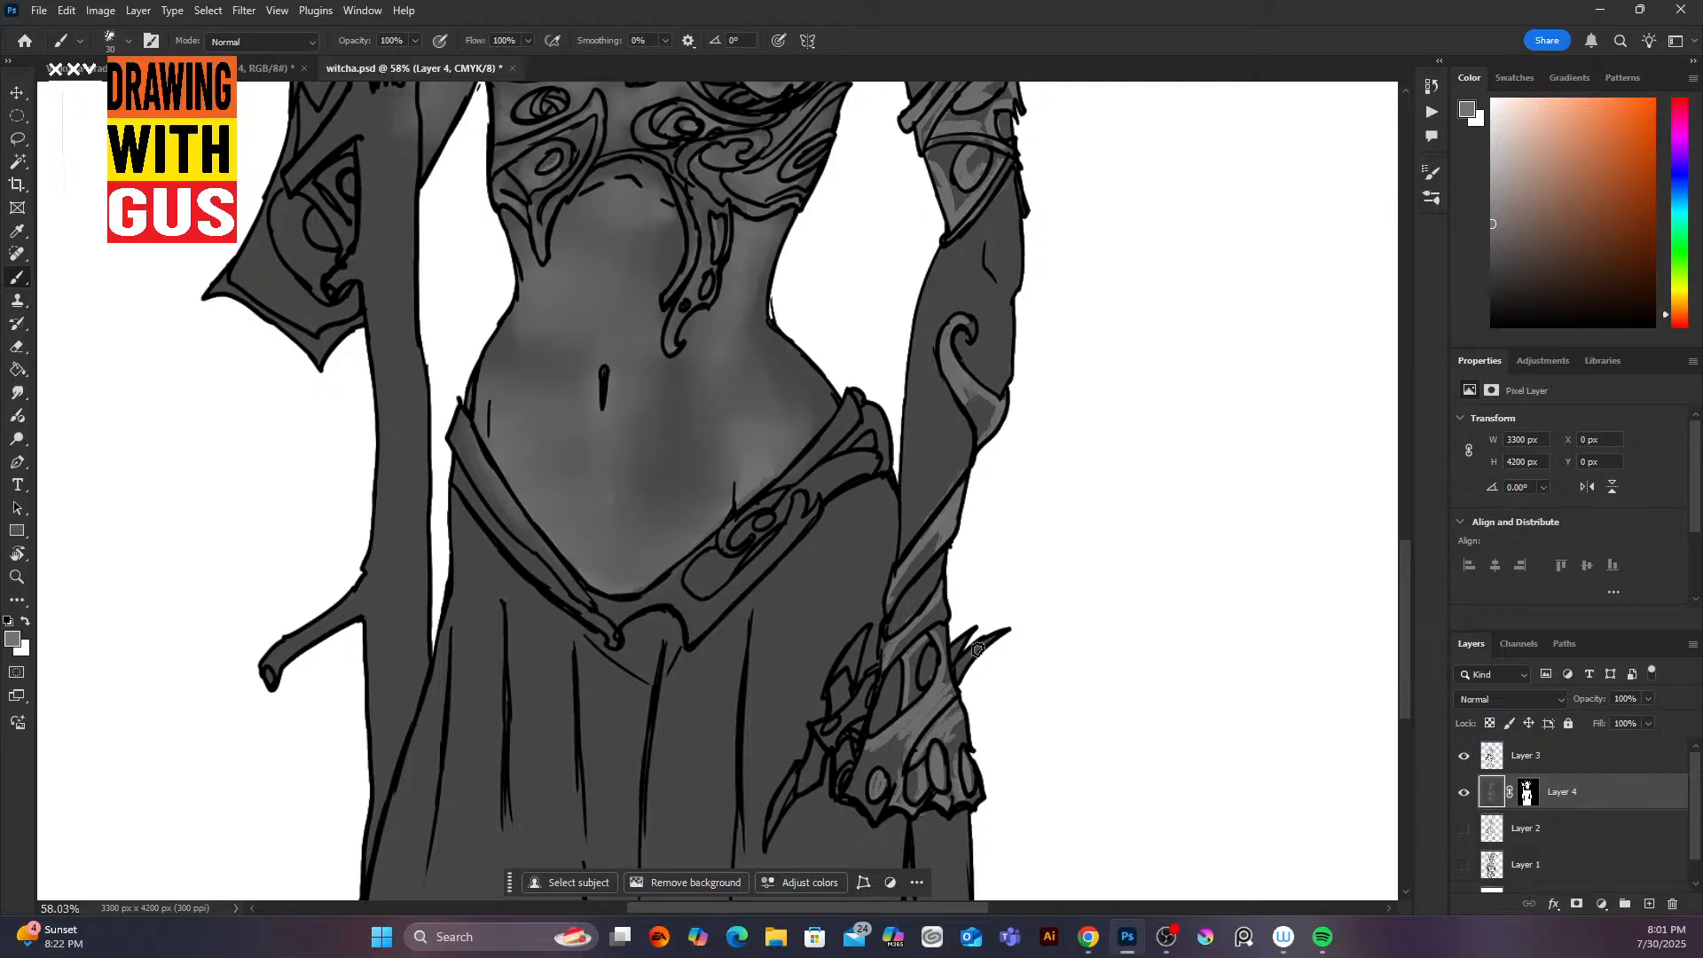
mouse_move(958, 683)
left_mouse_down()
mouse_move(1001, 634)
mouse_move(873, 741)
mouse_move(891, 669)
left_mouse_up()
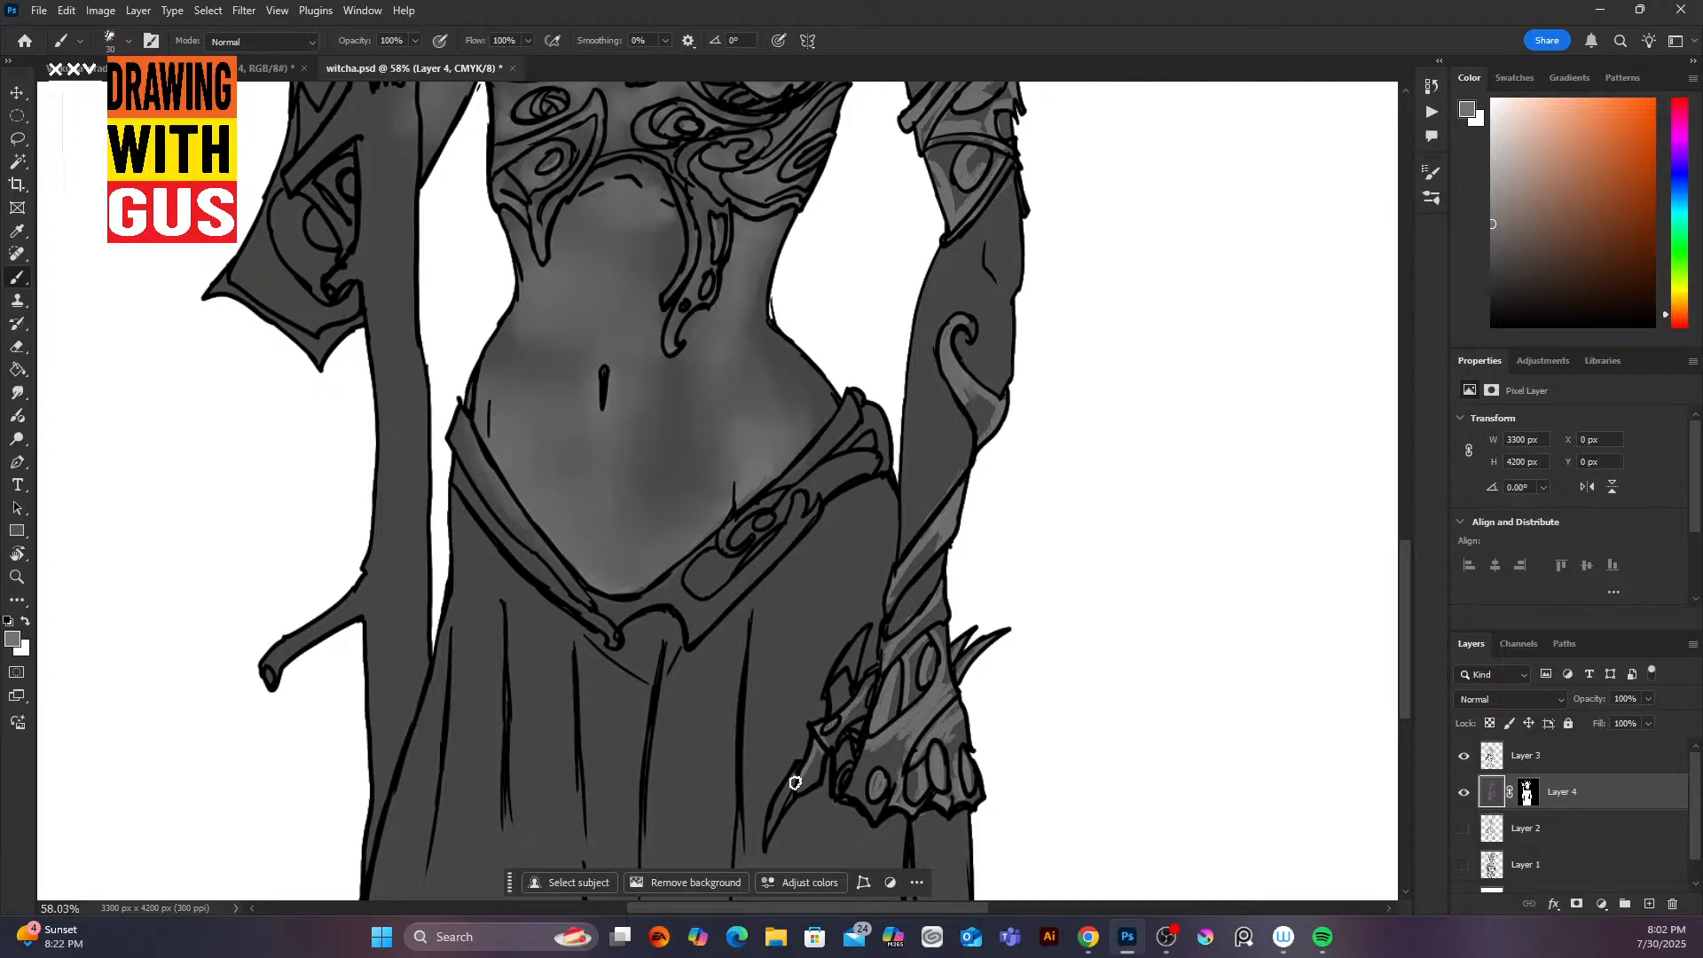
mouse_move(770, 830)
left_mouse_down()
mouse_move(817, 765)
mouse_move(866, 627)
left_mouse_up()
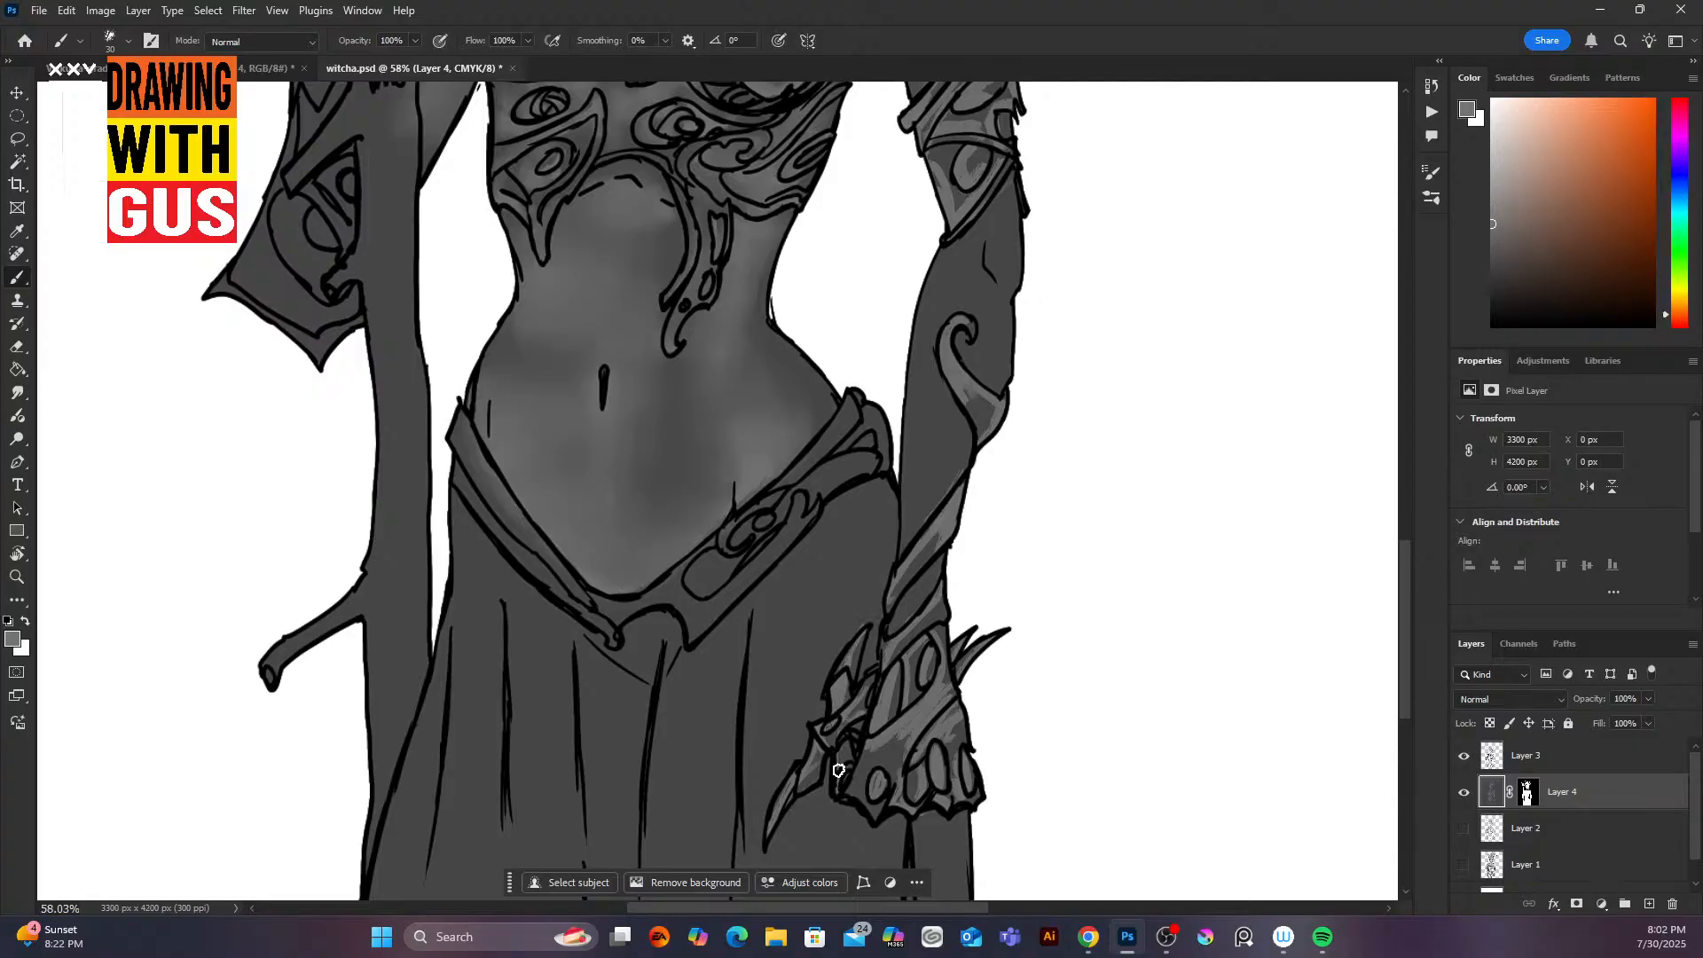
Step: Paint lighter gray along both sides of the hip belt and on the skirt just below its center point
mouse_move(717, 551)
left_mouse_down()
mouse_move(704, 571)
mouse_move(745, 556)
mouse_move(754, 524)
left_mouse_up()
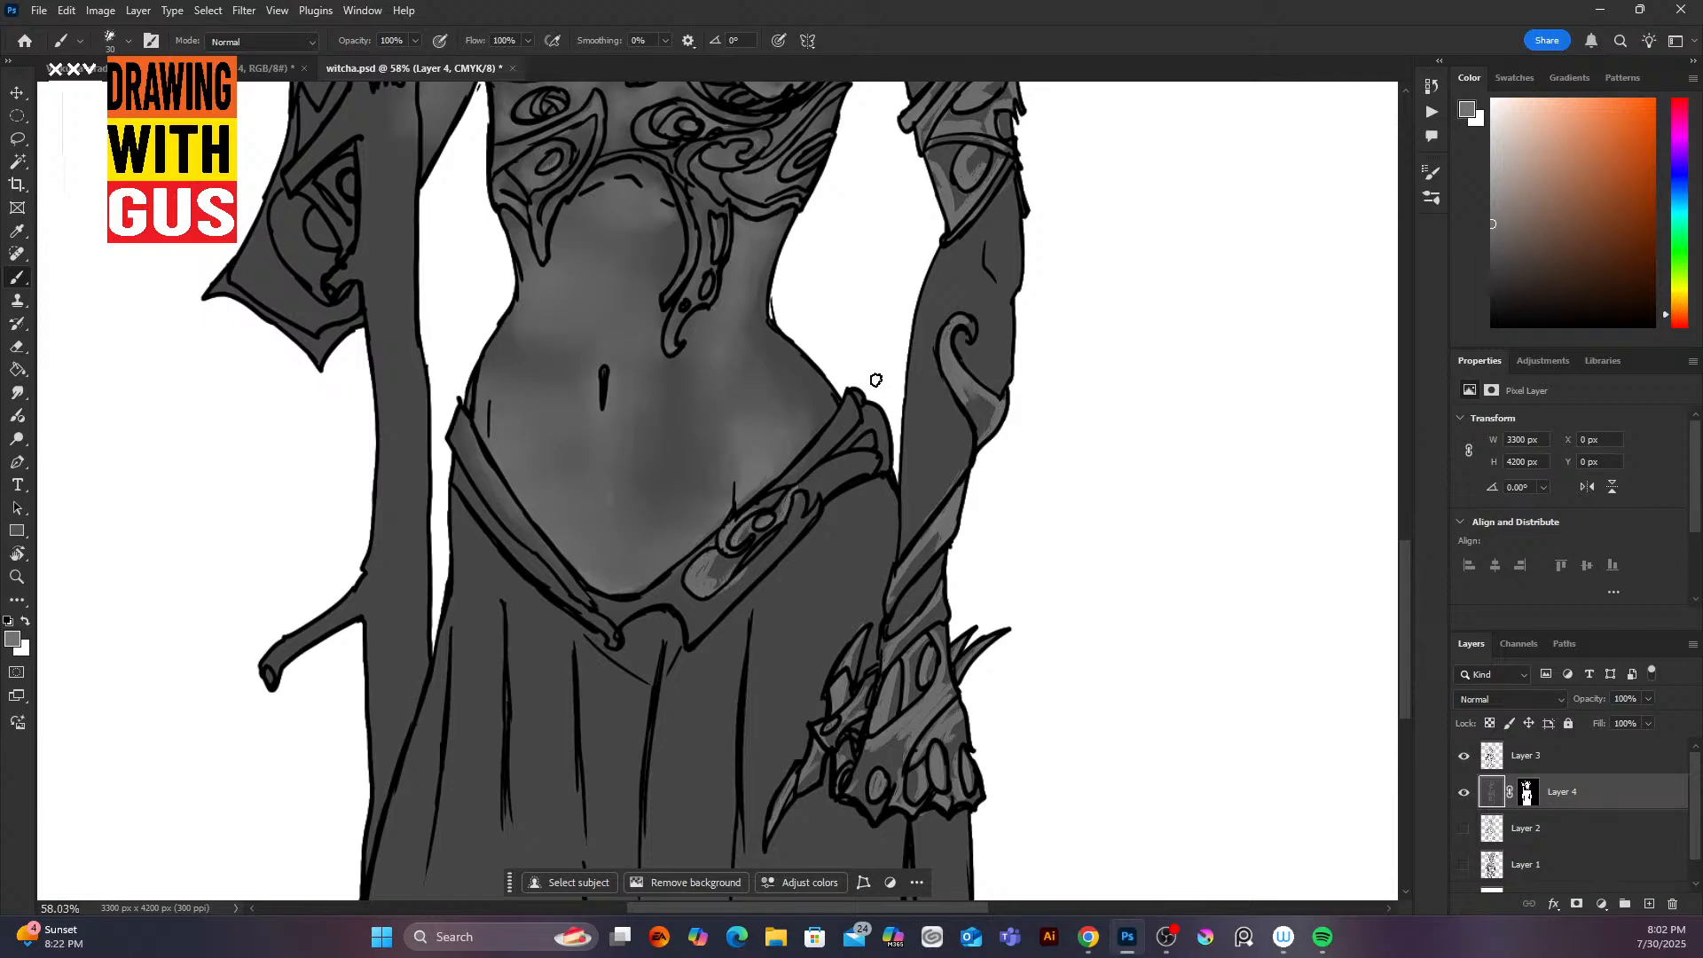
mouse_move(857, 406)
left_mouse_down()
mouse_move(804, 468)
mouse_move(855, 394)
mouse_move(858, 440)
mouse_move(837, 450)
mouse_move(872, 418)
mouse_move(880, 459)
mouse_move(810, 498)
mouse_move(872, 466)
mouse_move(815, 495)
mouse_move(875, 444)
mouse_move(692, 641)
mouse_move(710, 584)
mouse_move(636, 465)
mouse_move(619, 624)
mouse_move(687, 613)
mouse_move(610, 622)
mouse_move(607, 581)
mouse_move(502, 478)
mouse_move(590, 590)
left_mouse_up()
mouse_move(458, 413)
left_mouse_down()
mouse_move(594, 601)
mouse_move(517, 547)
mouse_move(603, 625)
left_mouse_up()
mouse_move(499, 540)
left_mouse_down()
mouse_move(640, 673)
mouse_move(684, 669)
mouse_move(657, 806)
mouse_move(645, 763)
left_mouse_up()
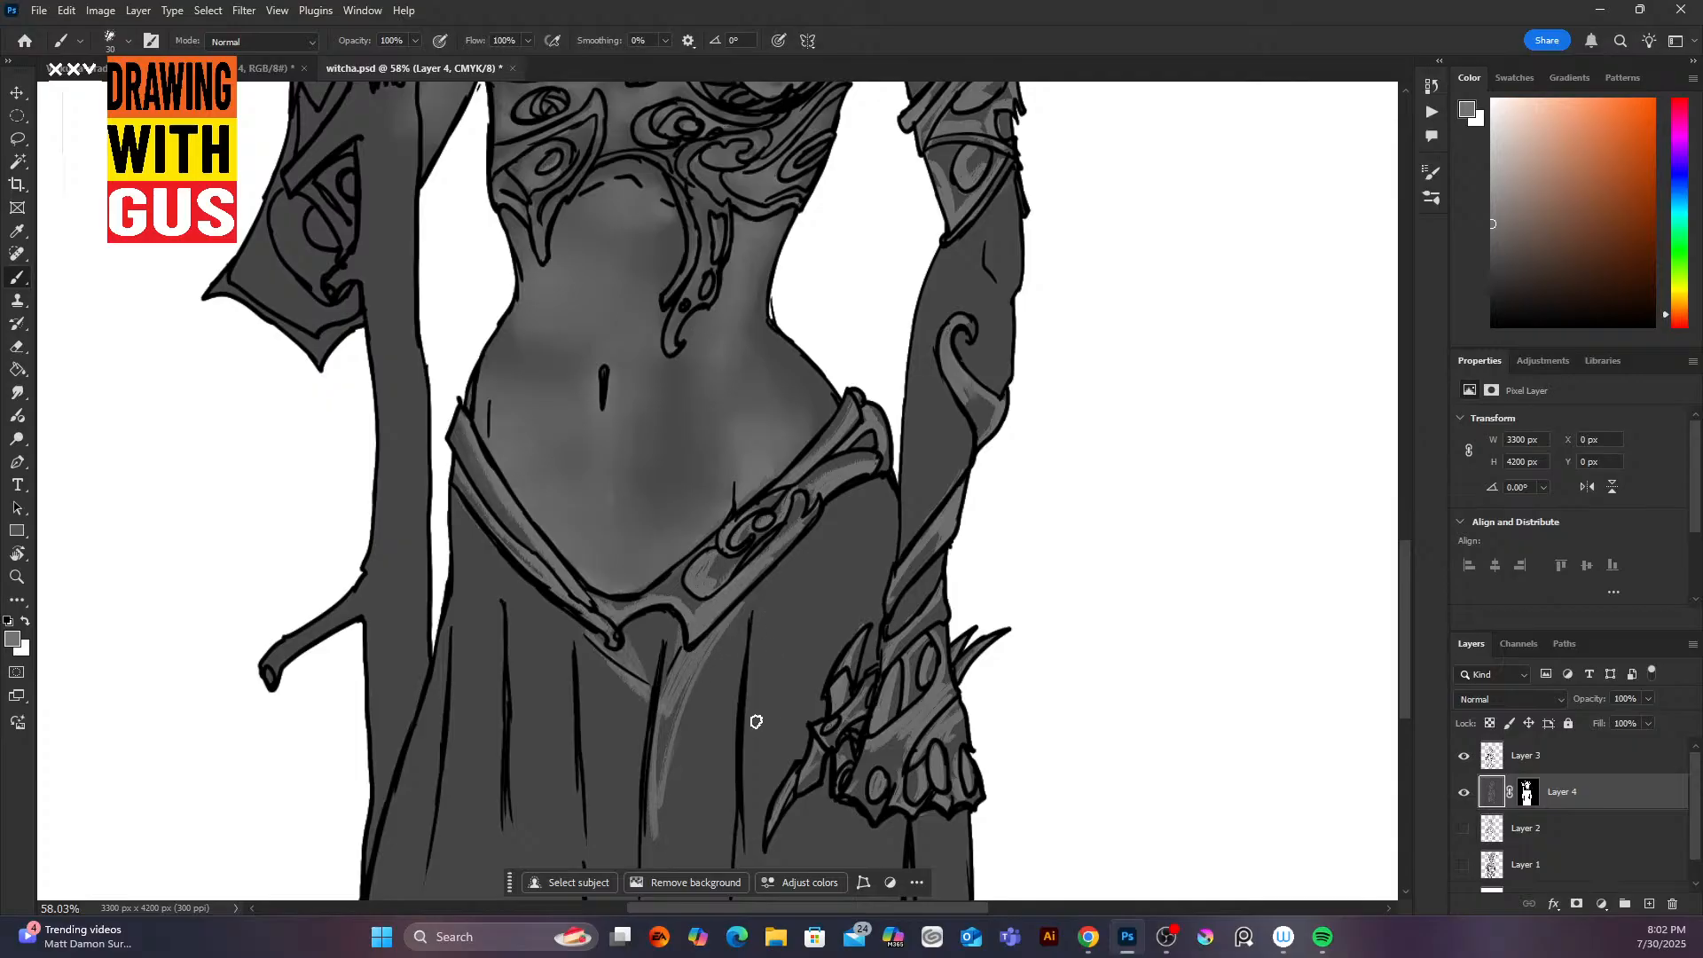
Step: Enlarge the Brush to 90 and paint lighter gray down the skirt's center fold
scroll(756, 721, "down", 3)
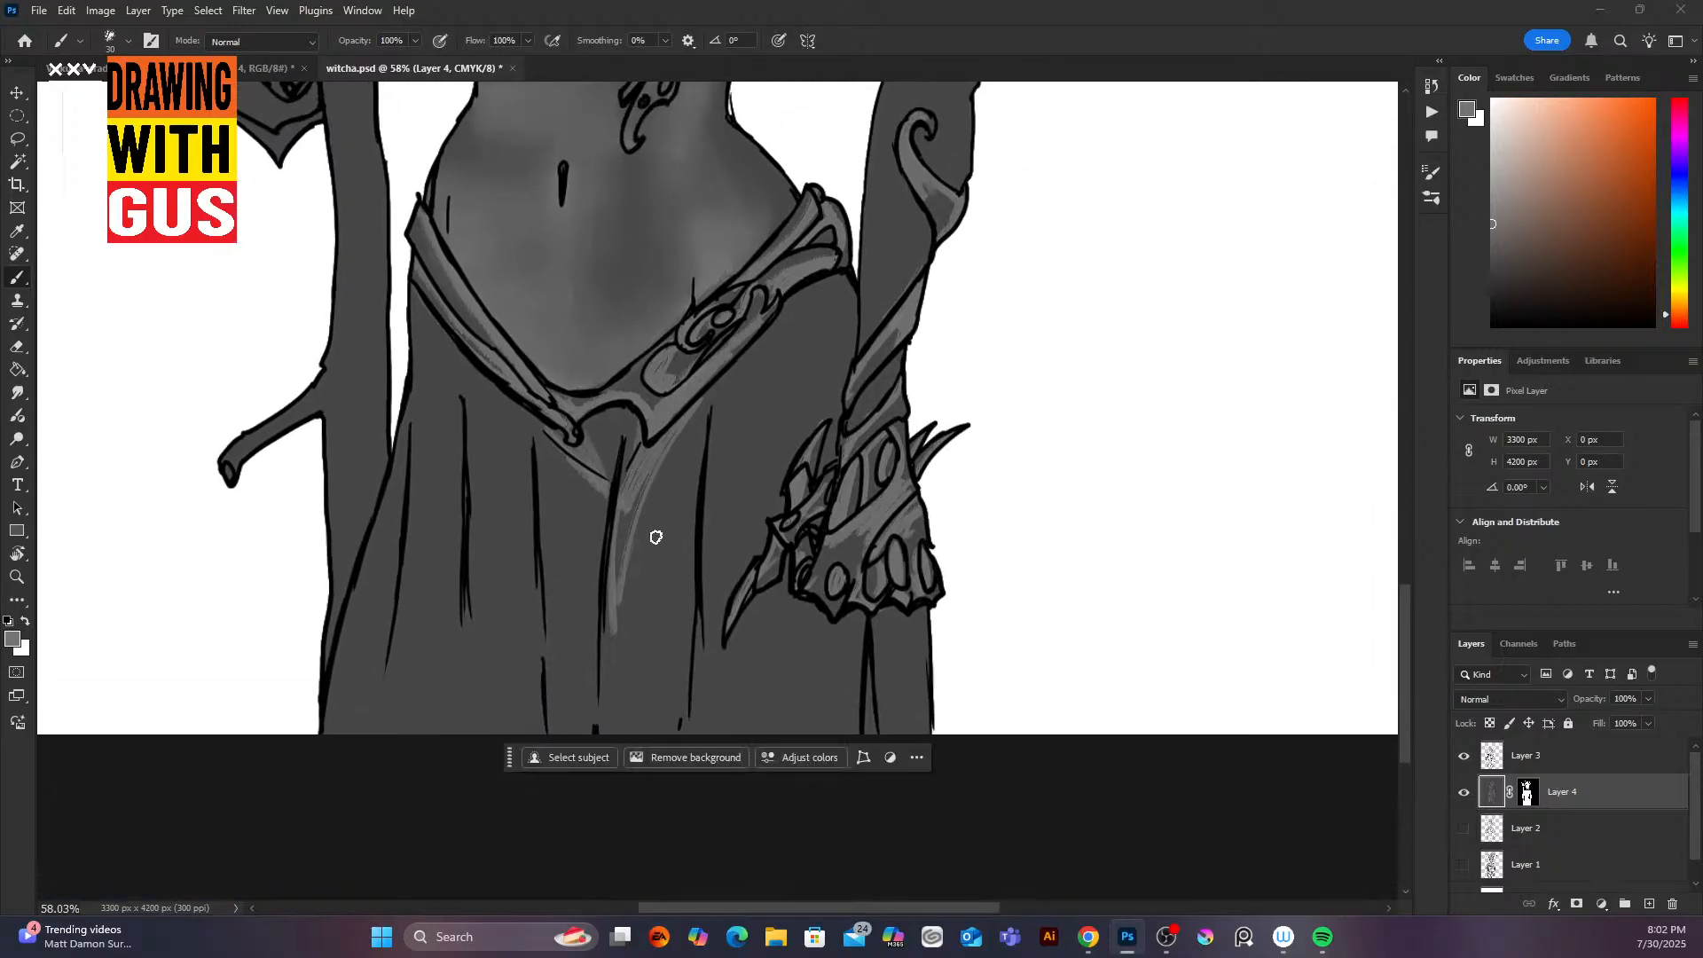
key("bracketright")
key("bracketright")
key("bracketright")
key("bracketright")
key("bracketright")
key("bracketright")
key("bracketright")
key("bracketright")
mouse_move(650, 502)
left_mouse_down()
mouse_move(614, 593)
mouse_move(631, 688)
mouse_move(655, 673)
mouse_move(620, 636)
left_mouse_up()
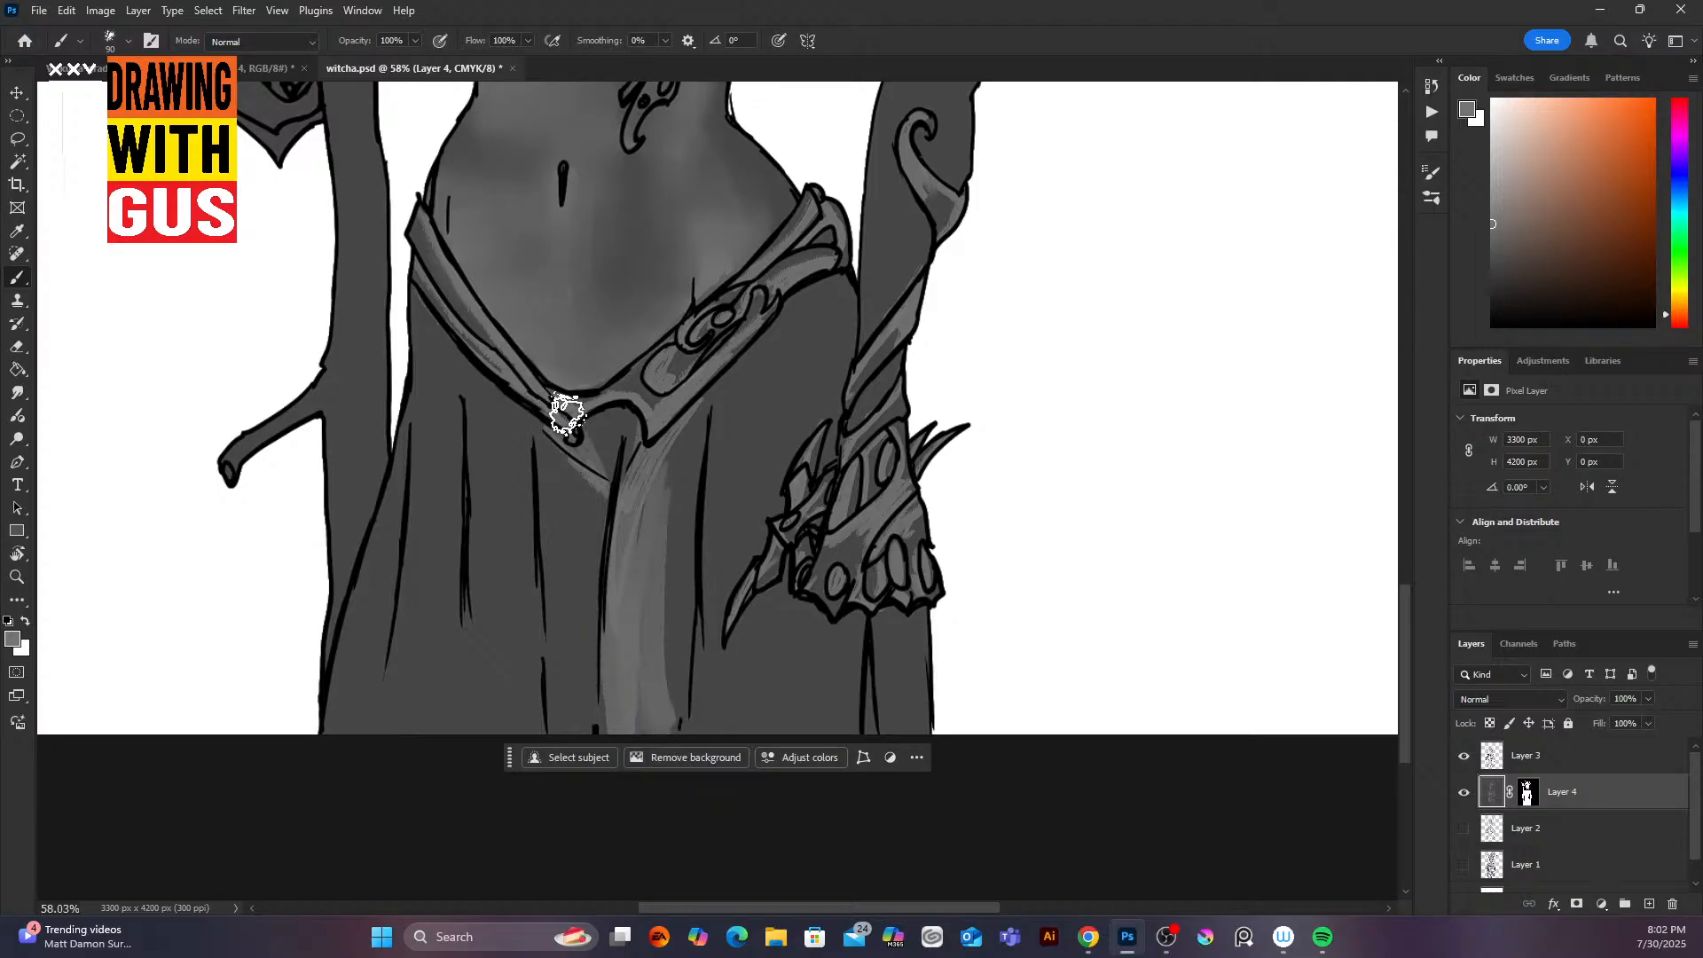
Step: Paint lighter gray down the skirt's remaining folds, from the staff side across to the hip behind the gauntlet
mouse_move(548, 461)
left_mouse_down()
mouse_move(562, 687)
mouse_move(542, 437)
mouse_move(562, 695)
left_mouse_up()
mouse_move(488, 424)
left_mouse_down()
mouse_move(473, 522)
mouse_move(501, 728)
left_mouse_up()
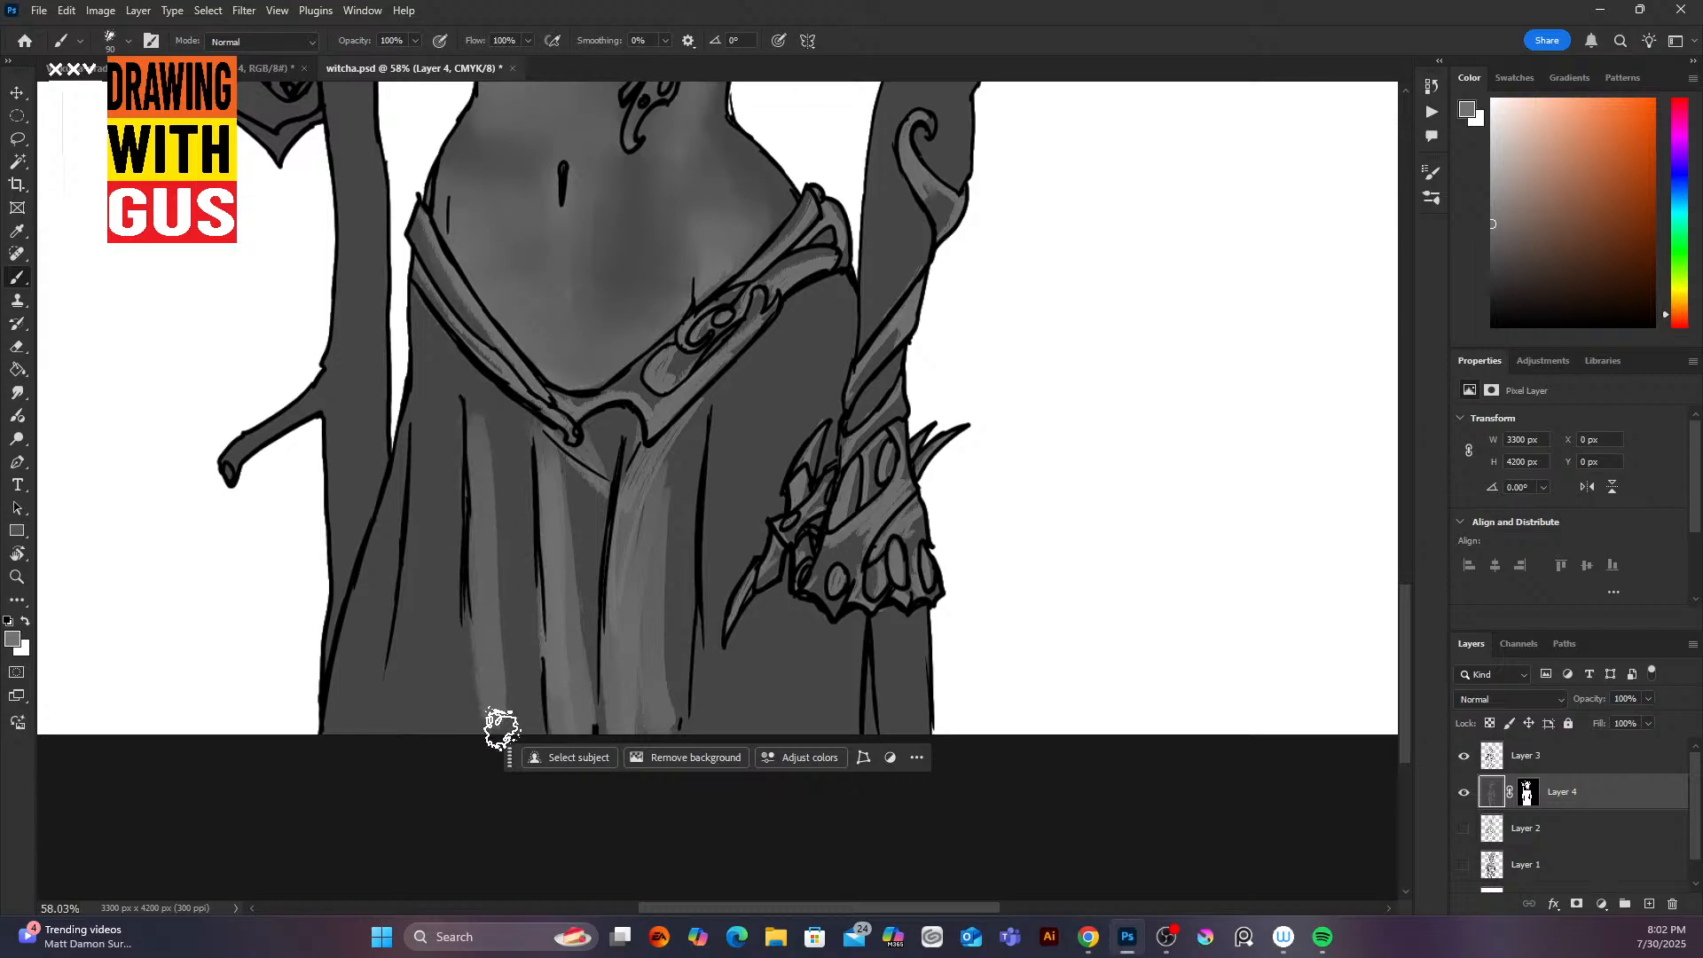
left_click_drag(477, 391, 541, 715)
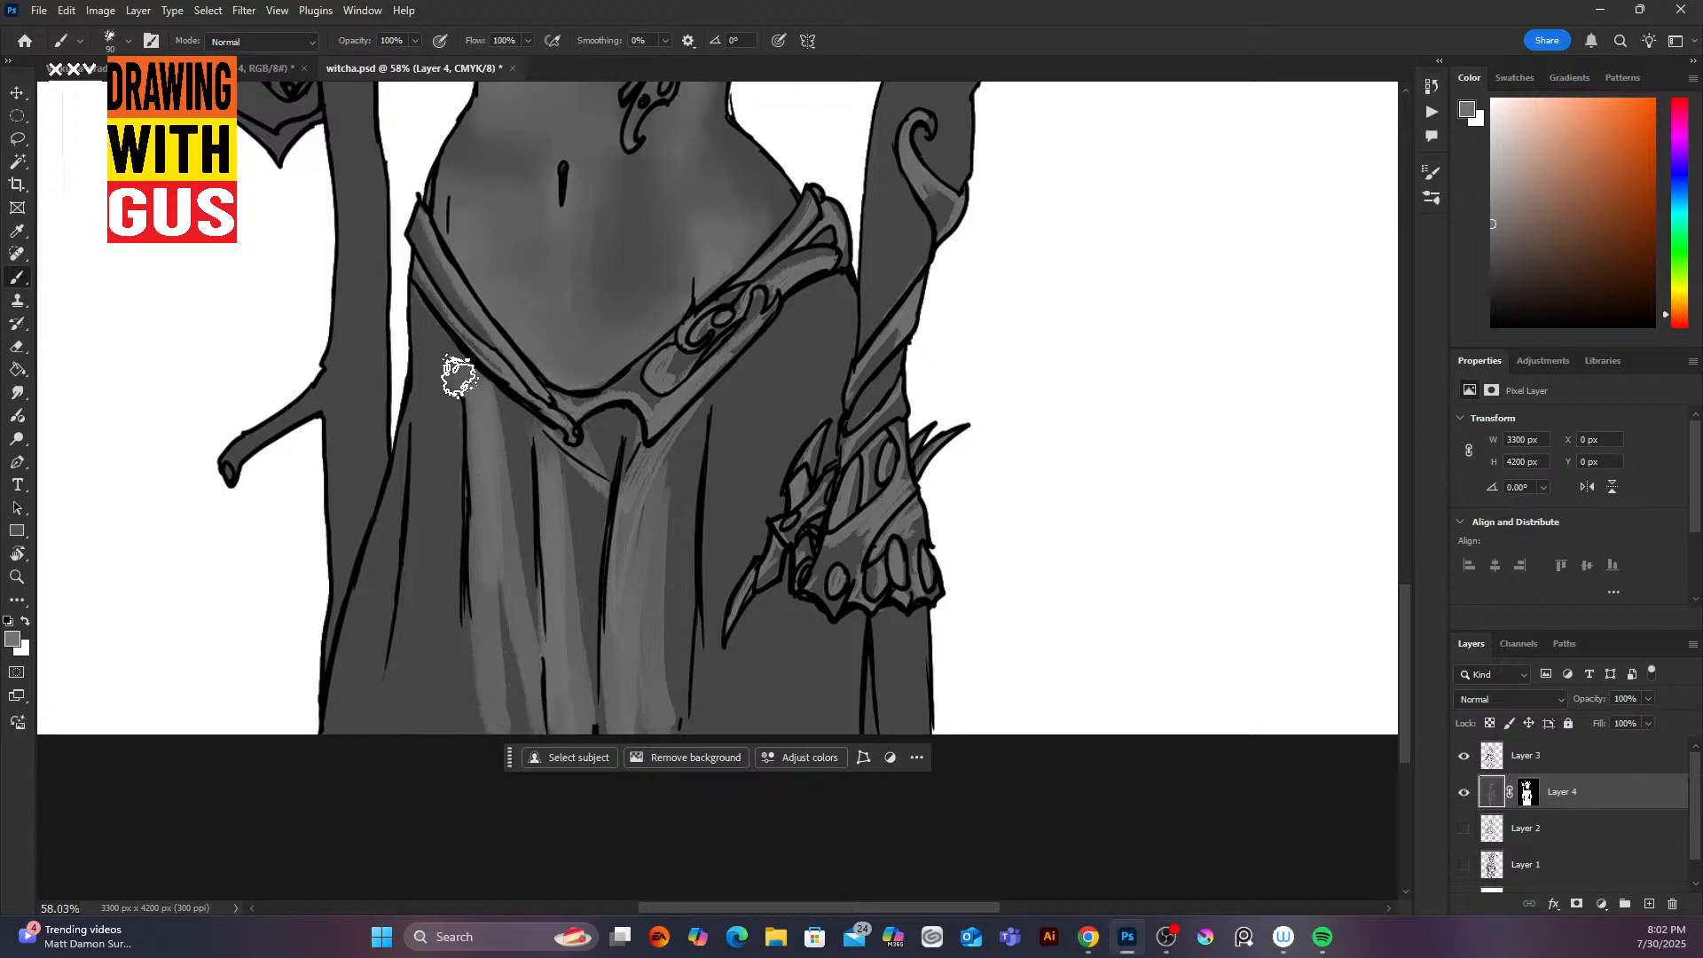
mouse_move(459, 377)
left_mouse_down()
mouse_move(422, 323)
mouse_move(418, 351)
mouse_move(455, 385)
mouse_move(423, 332)
mouse_move(421, 538)
mouse_move(443, 394)
mouse_move(393, 694)
mouse_move(409, 573)
mouse_move(385, 594)
mouse_move(390, 522)
mouse_move(353, 687)
mouse_move(375, 536)
mouse_move(354, 754)
mouse_move(372, 644)
mouse_move(365, 695)
left_mouse_up()
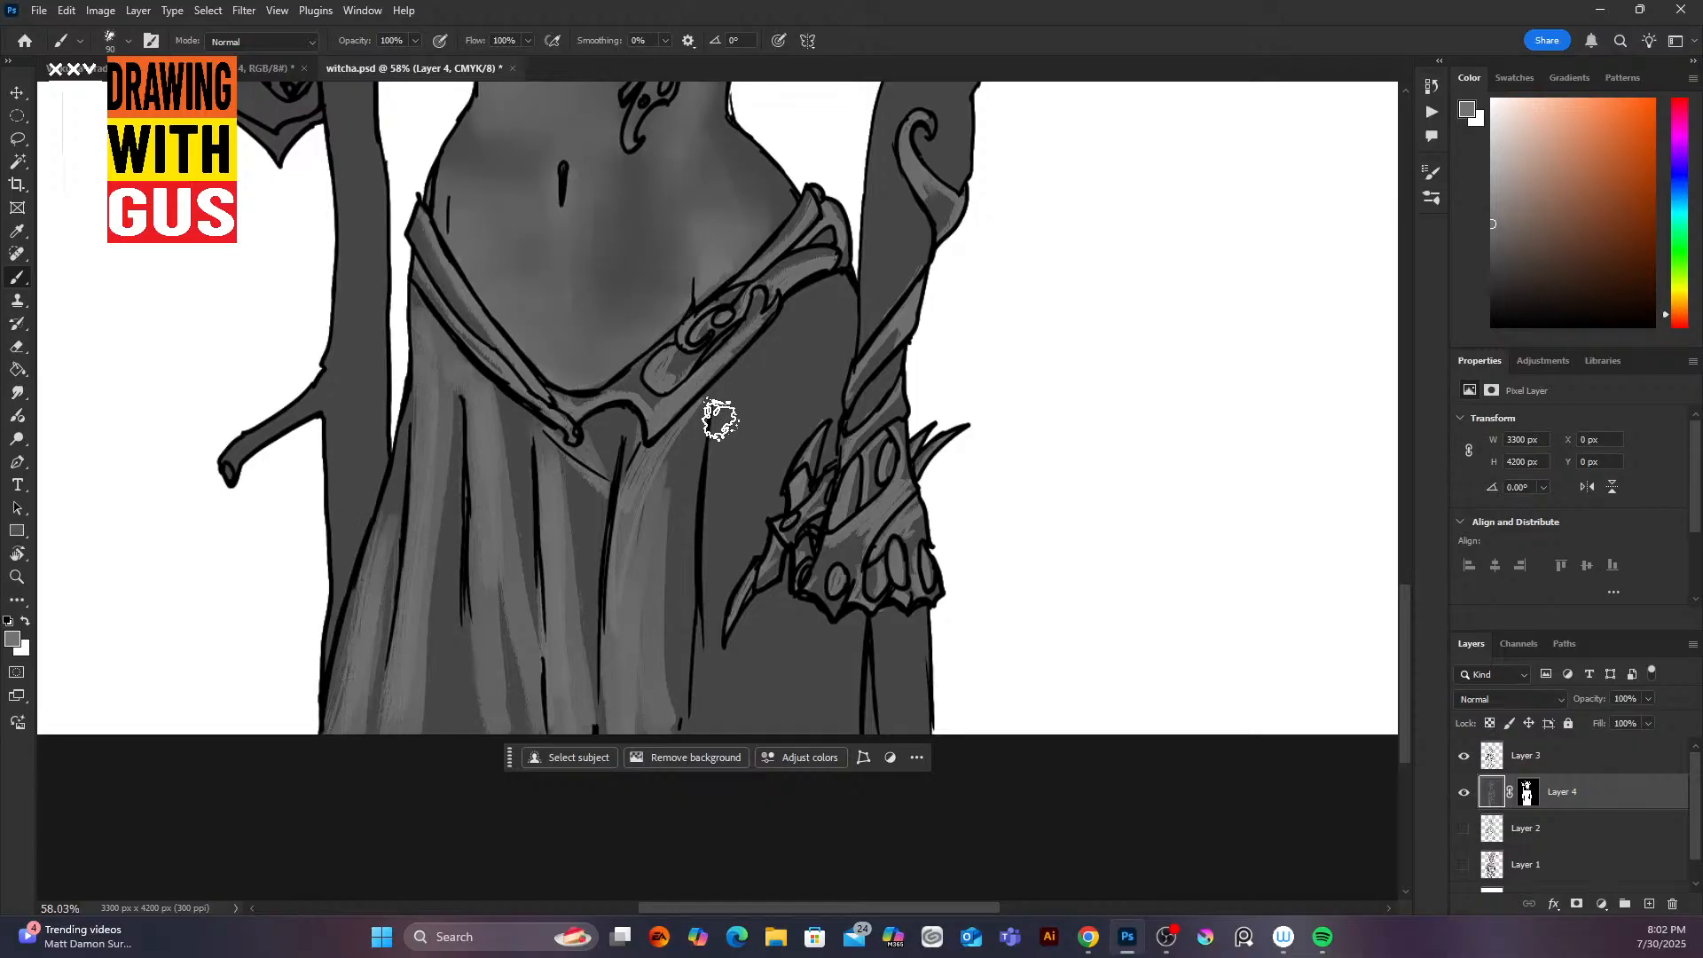
mouse_move(721, 420)
left_mouse_down()
mouse_move(710, 580)
mouse_move(721, 530)
mouse_move(747, 562)
mouse_move(715, 648)
mouse_move(724, 695)
mouse_move(779, 616)
mouse_move(805, 626)
mouse_move(821, 678)
mouse_move(843, 637)
mouse_move(839, 733)
mouse_move(899, 610)
mouse_move(871, 684)
left_mouse_up()
mouse_move(833, 266)
left_mouse_down()
mouse_move(845, 367)
mouse_move(834, 304)
mouse_move(774, 380)
mouse_move(758, 511)
mouse_move(821, 337)
mouse_move(830, 379)
mouse_move(779, 411)
mouse_move(762, 491)
mouse_move(844, 406)
mouse_move(758, 414)
mouse_move(735, 551)
left_mouse_up()
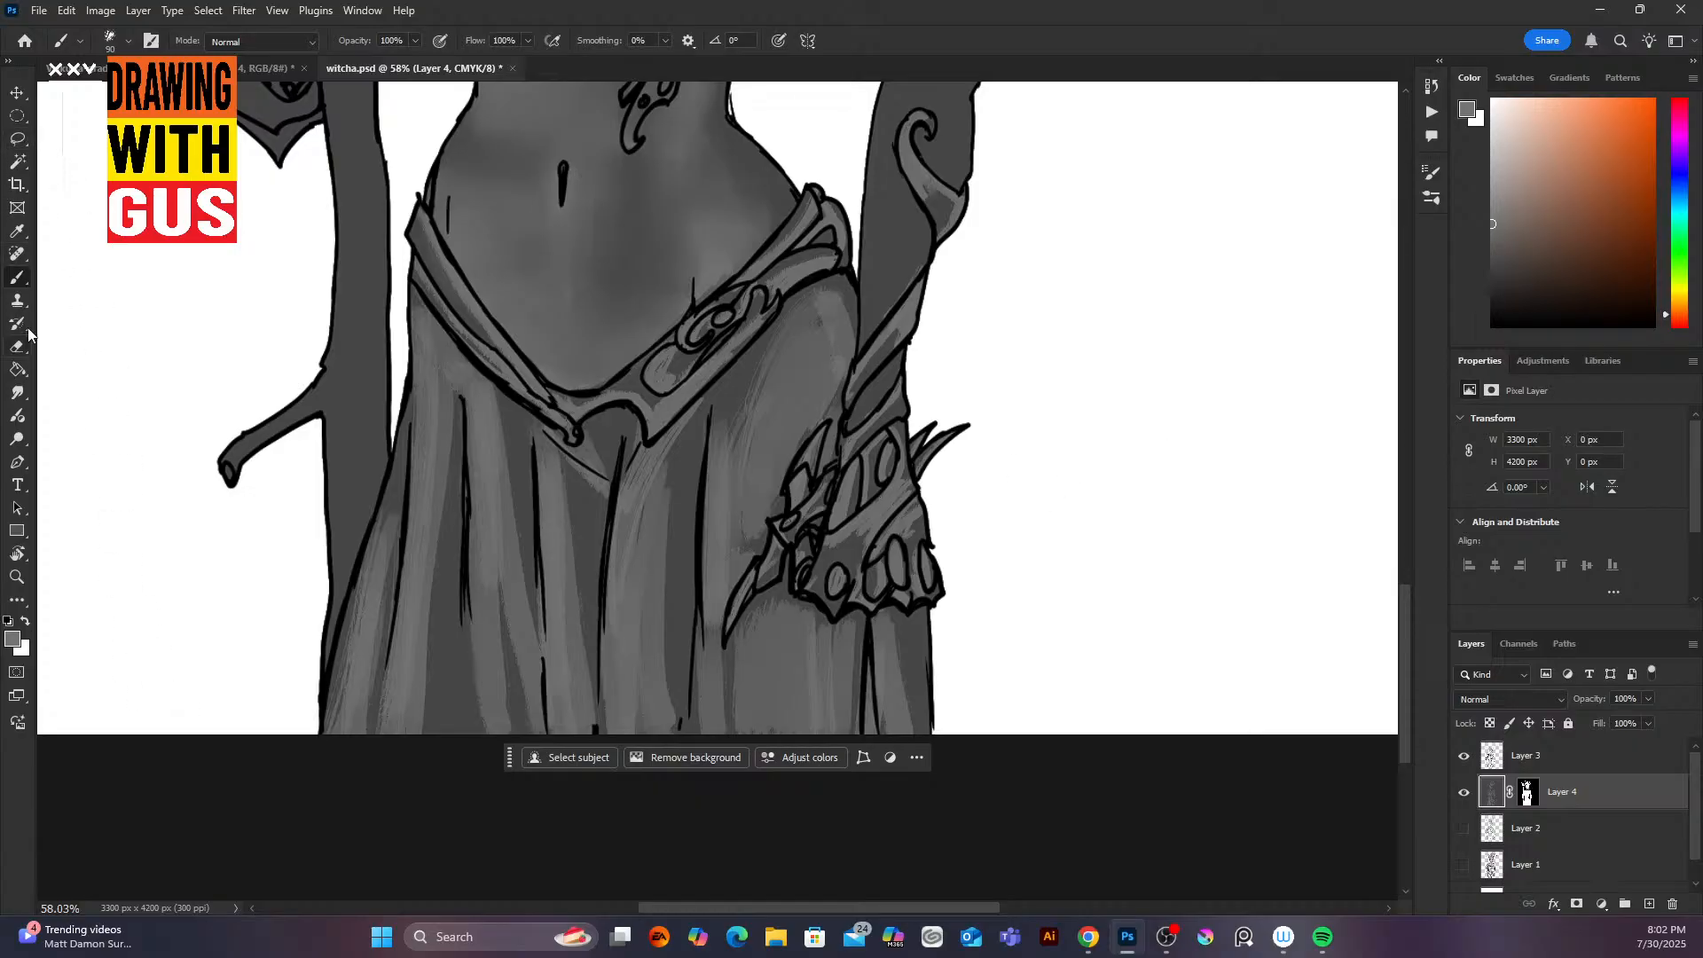
Step: Smudge the lighter gray strokes across the whole skirt smooth
left_click(18, 394)
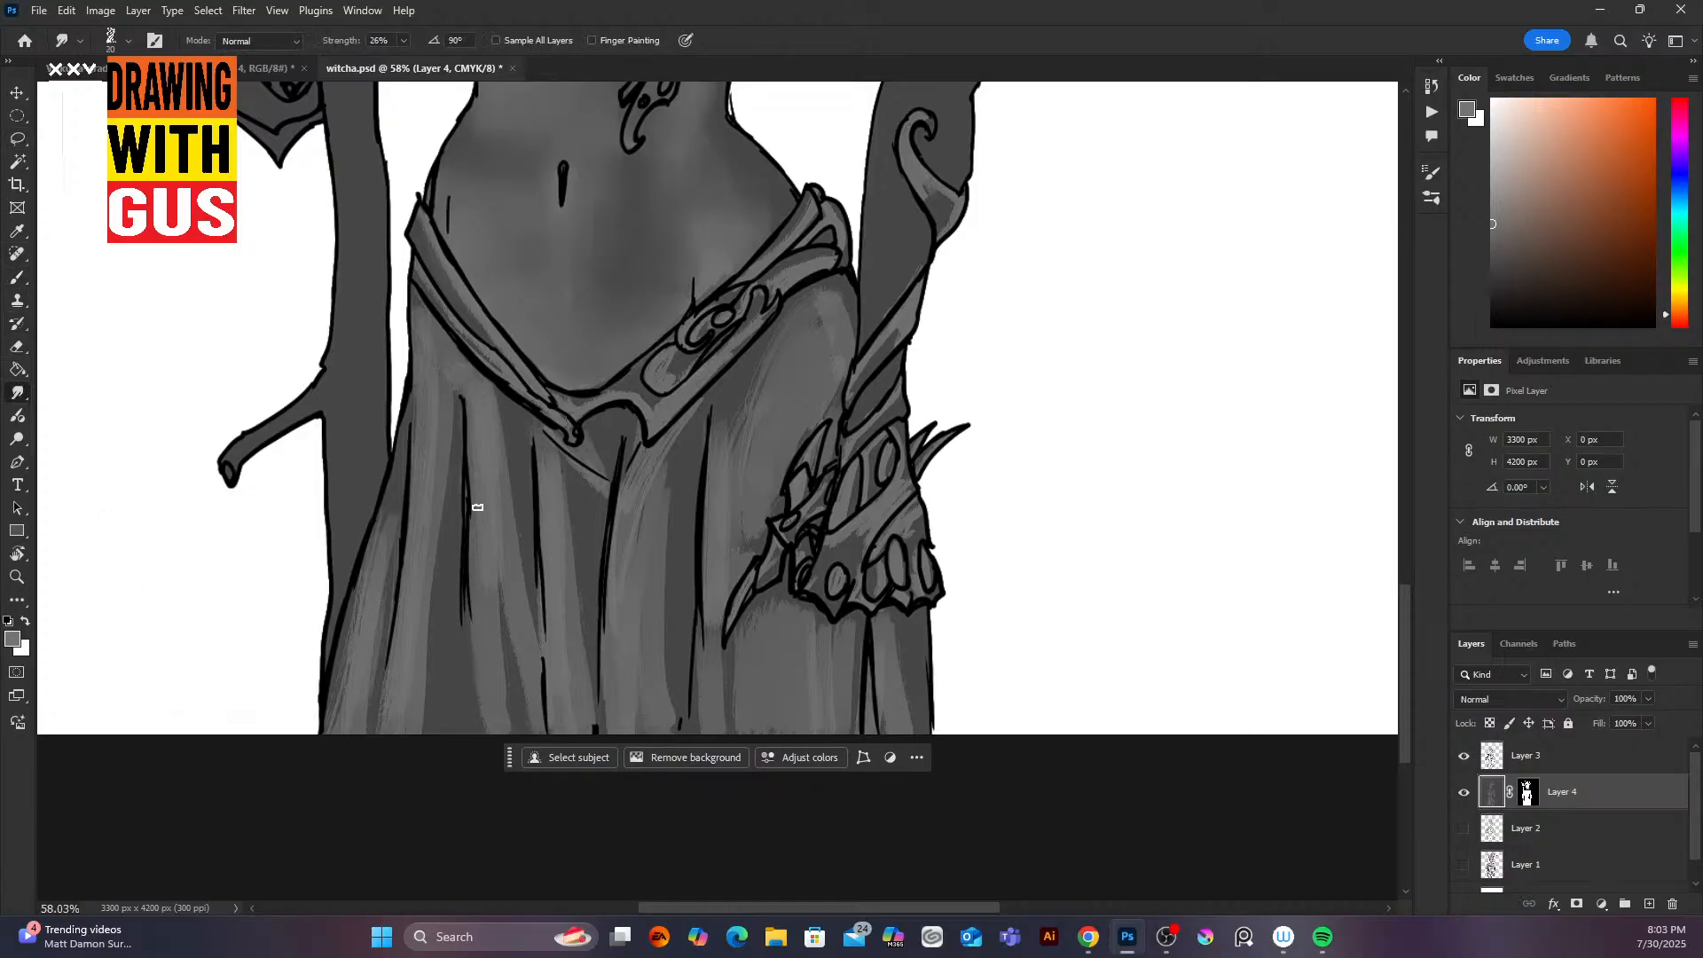
mouse_move(477, 451)
left_mouse_down()
mouse_move(458, 392)
mouse_move(465, 641)
mouse_move(507, 593)
mouse_move(514, 719)
mouse_move(537, 749)
mouse_move(494, 435)
mouse_move(442, 354)
mouse_move(496, 471)
mouse_move(489, 402)
mouse_move(478, 592)
mouse_move(440, 451)
mouse_move(435, 725)
mouse_move(417, 462)
mouse_move(370, 754)
mouse_move(389, 483)
mouse_move(352, 677)
mouse_move(438, 415)
left_mouse_up()
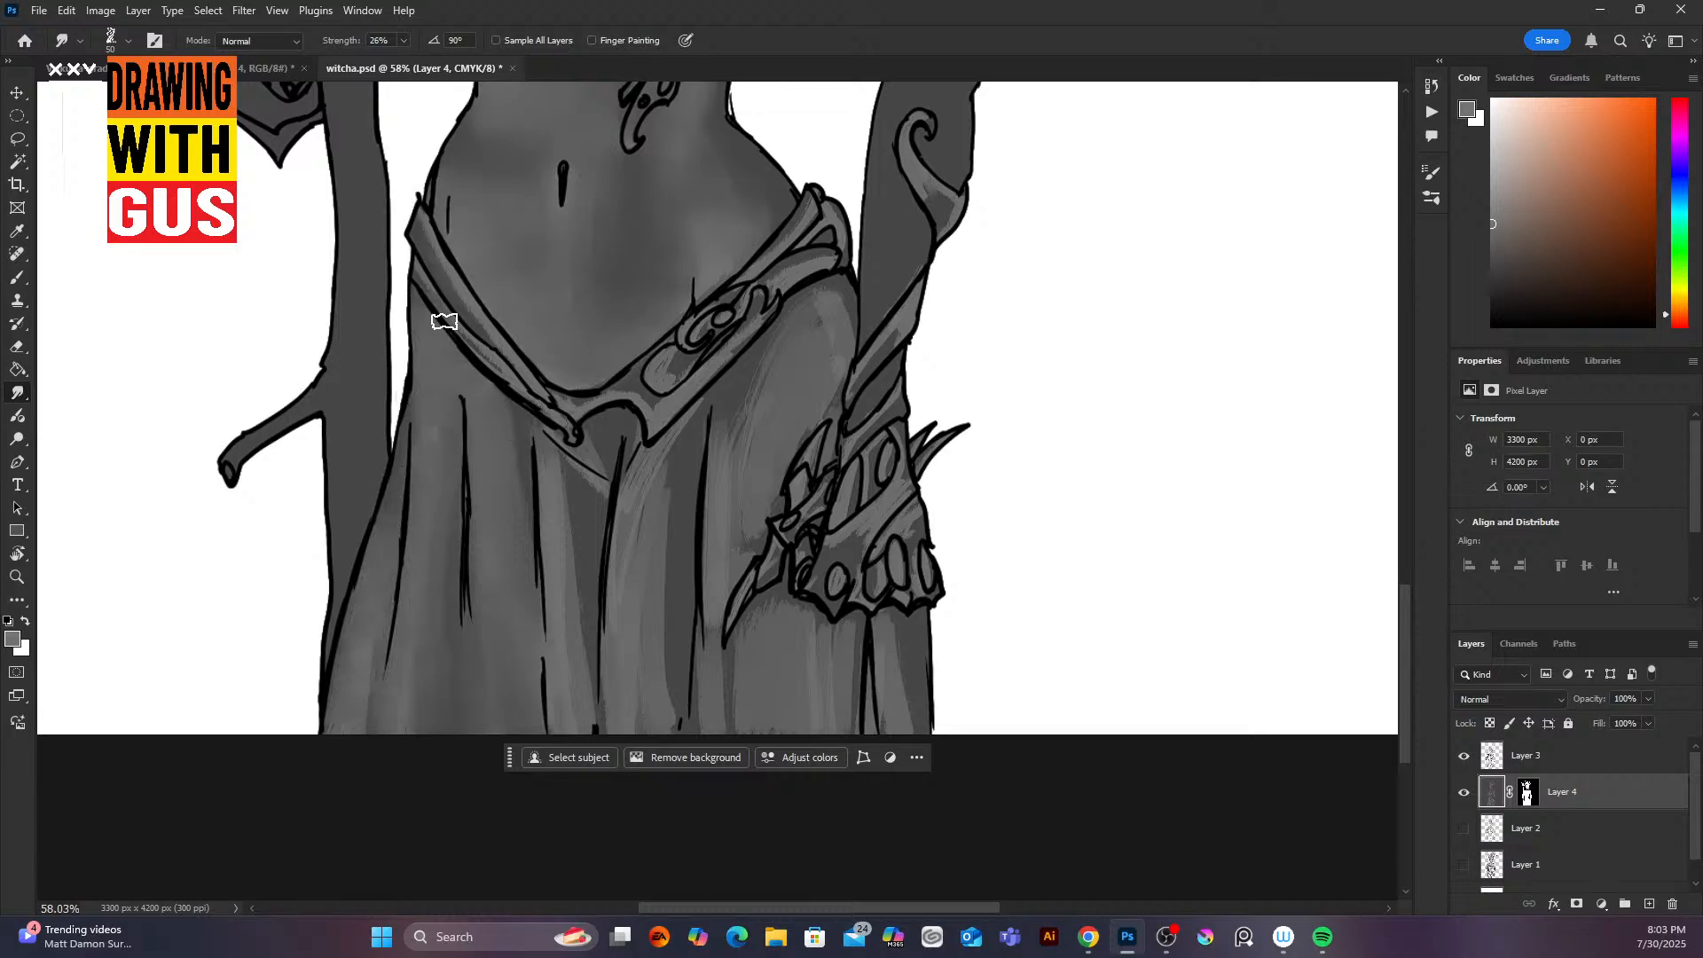
mouse_move(558, 448)
left_mouse_down()
mouse_move(529, 431)
mouse_move(571, 446)
mouse_move(605, 423)
mouse_move(595, 484)
mouse_move(552, 479)
mouse_move(565, 492)
mouse_move(540, 529)
mouse_move(586, 754)
mouse_move(619, 491)
mouse_move(582, 629)
mouse_move(622, 520)
mouse_move(696, 436)
mouse_move(634, 464)
mouse_move(641, 633)
mouse_move(673, 550)
mouse_move(659, 637)
mouse_move(617, 623)
mouse_move(647, 746)
mouse_move(671, 760)
mouse_move(718, 629)
mouse_move(720, 752)
mouse_move(759, 606)
left_mouse_up()
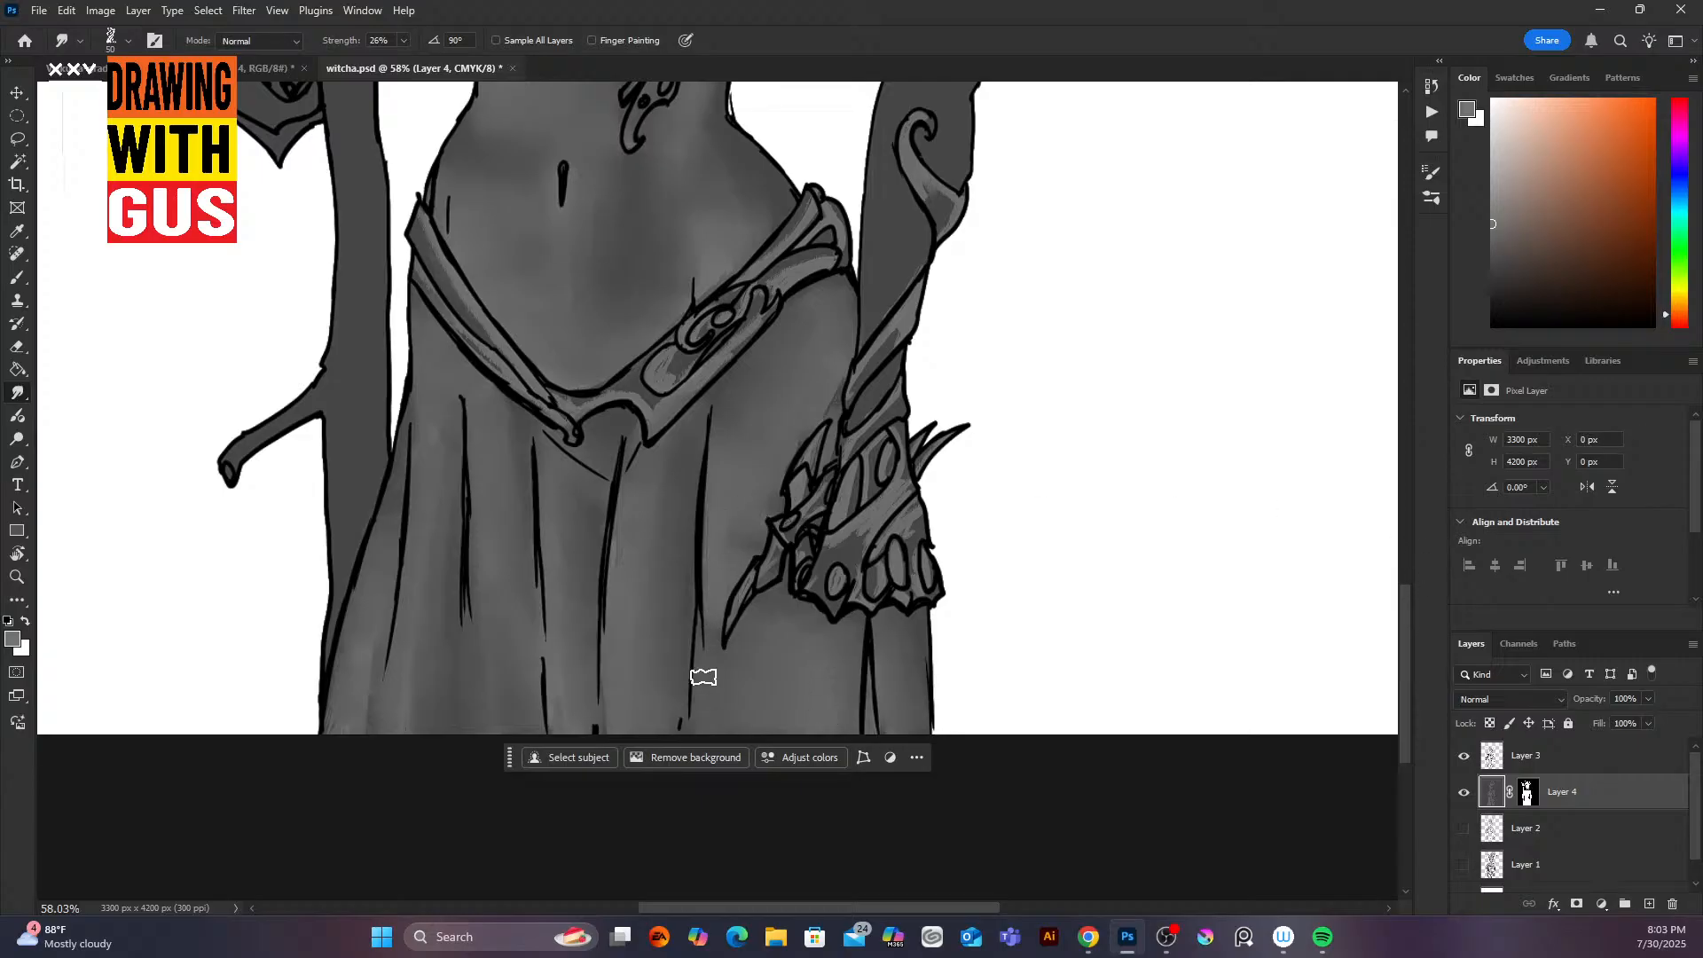
Step: Repaint lighter gray highlights along the skirt folds and just below the belt, and smudge them smooth
left_click(17, 281)
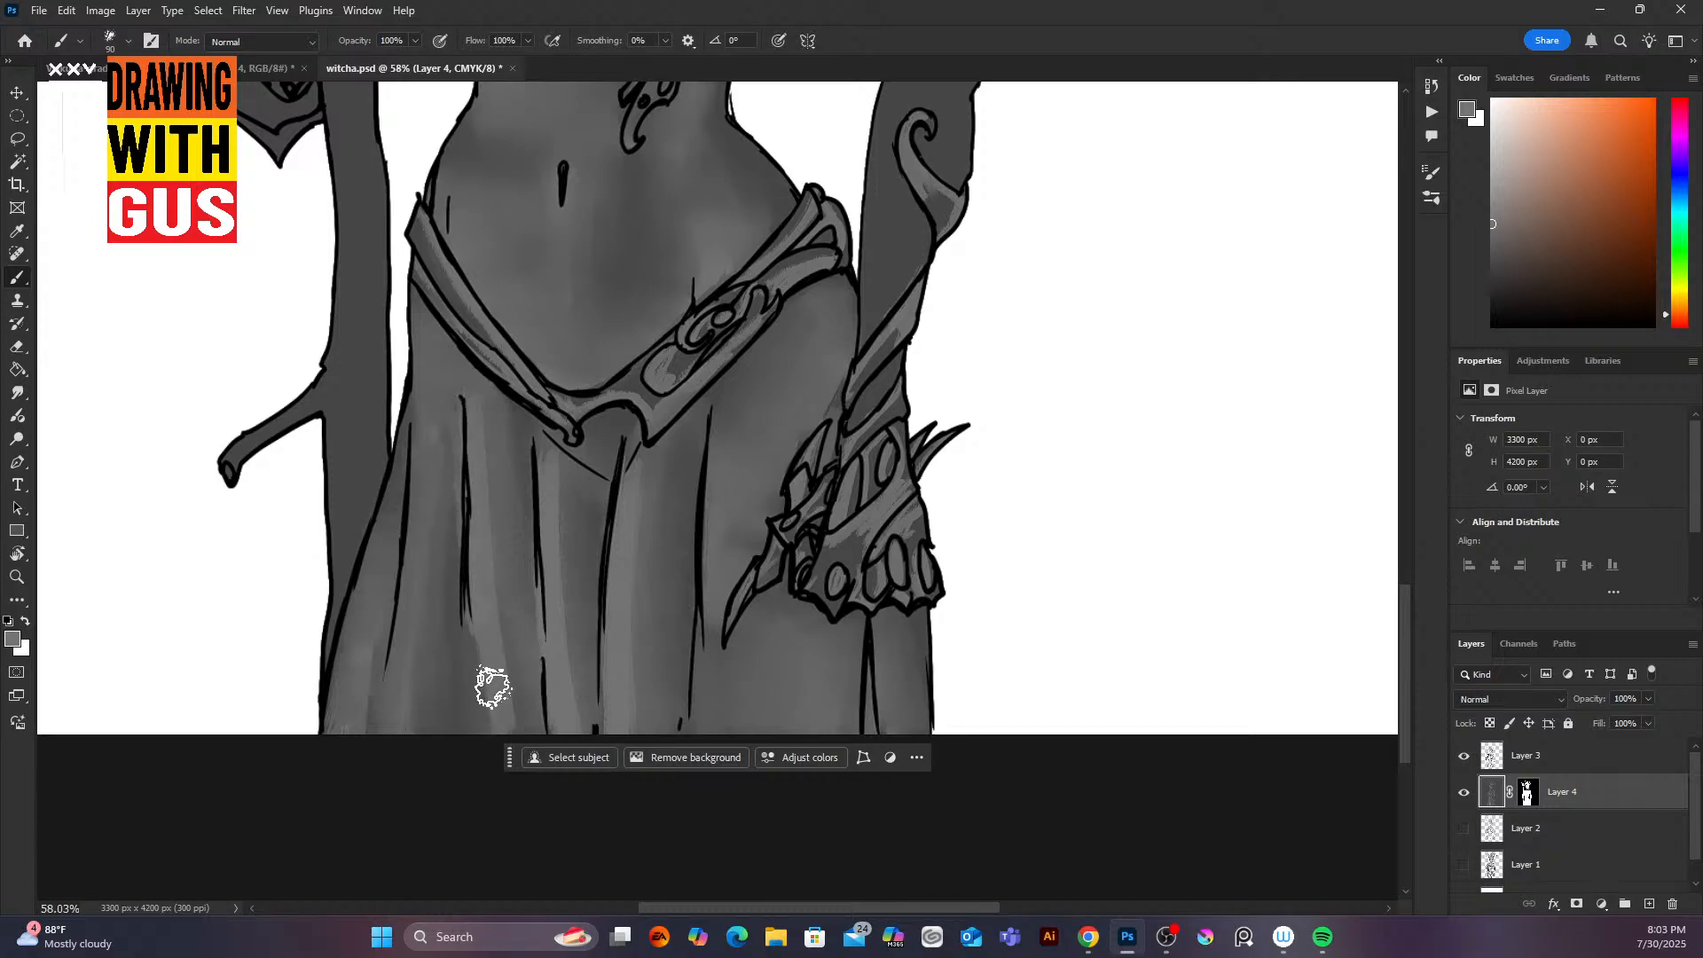
left_click_drag(408, 434, 331, 722)
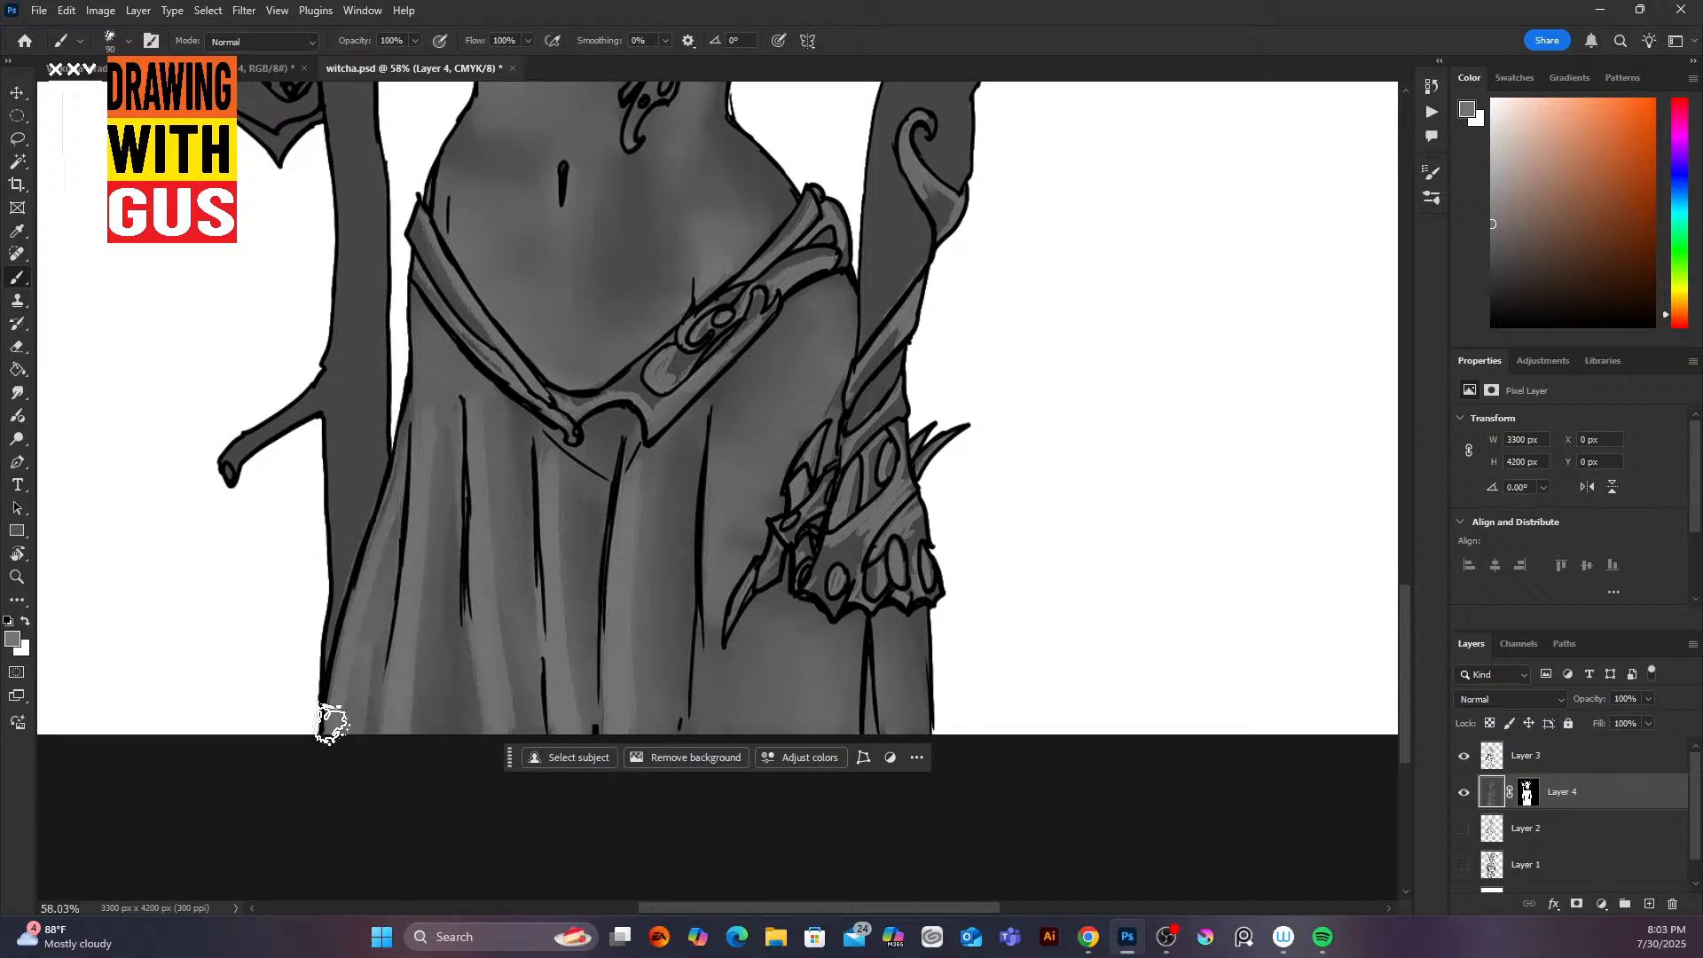
left_click_drag(713, 434, 696, 715)
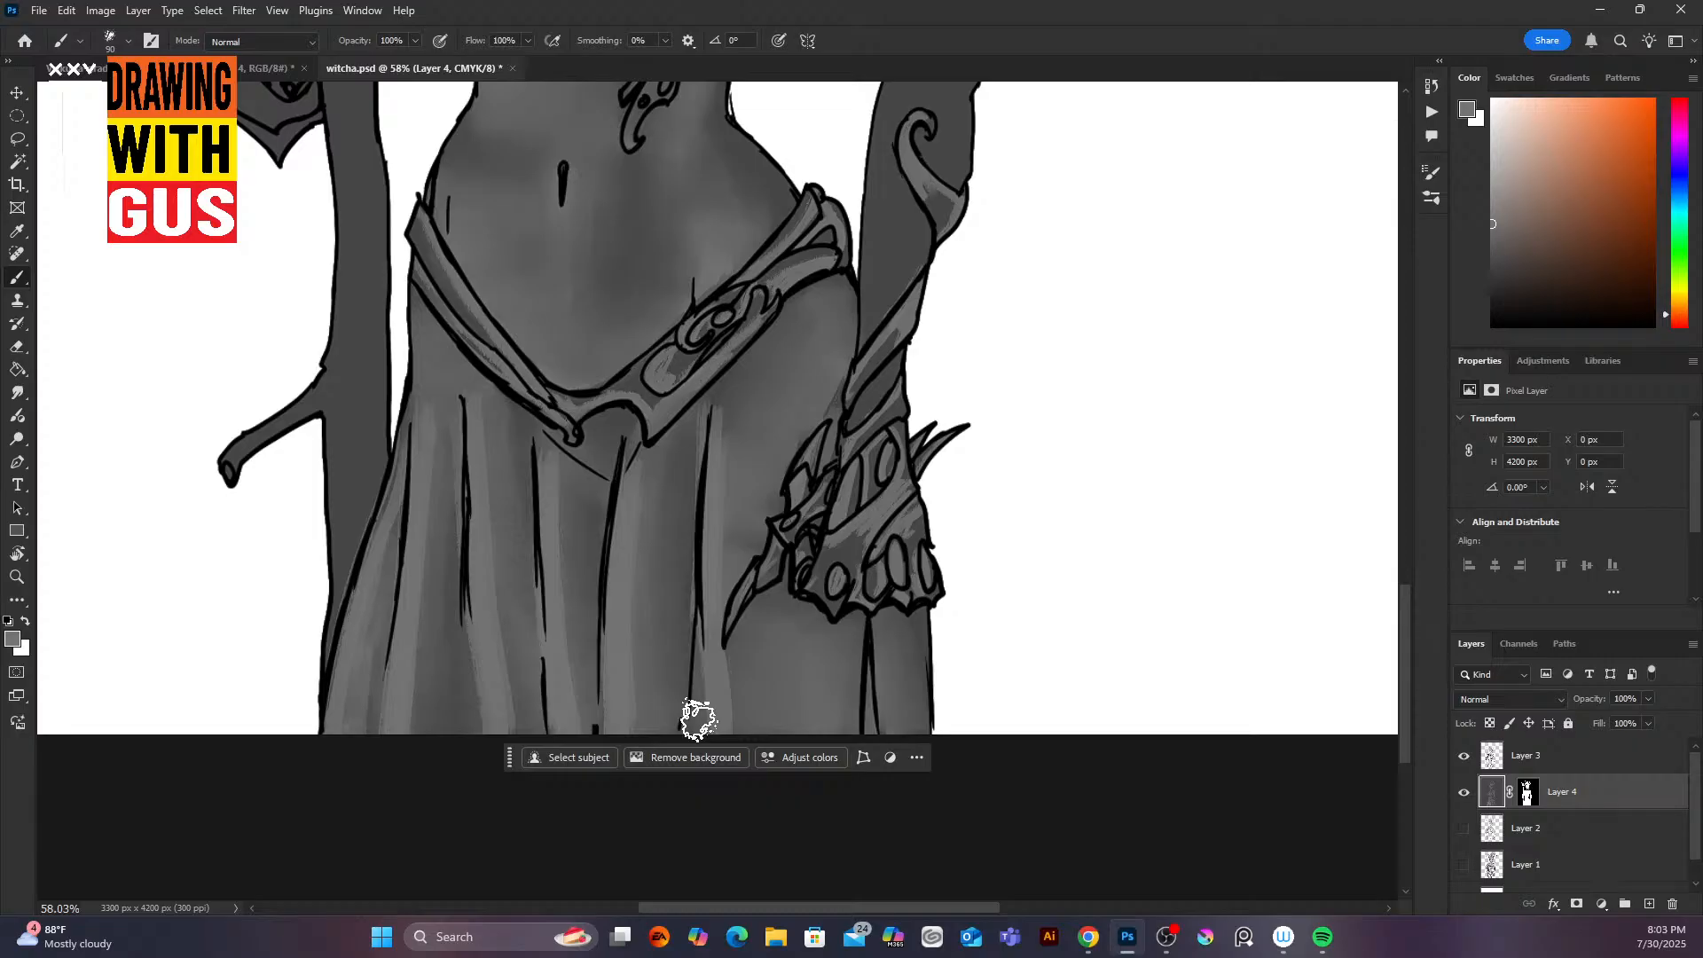
mouse_move(833, 277)
left_mouse_down()
mouse_move(836, 304)
mouse_move(776, 331)
mouse_move(723, 404)
left_mouse_up()
mouse_move(705, 410)
left_mouse_down()
mouse_move(646, 455)
mouse_move(653, 397)
mouse_move(593, 433)
mouse_move(625, 457)
left_mouse_up()
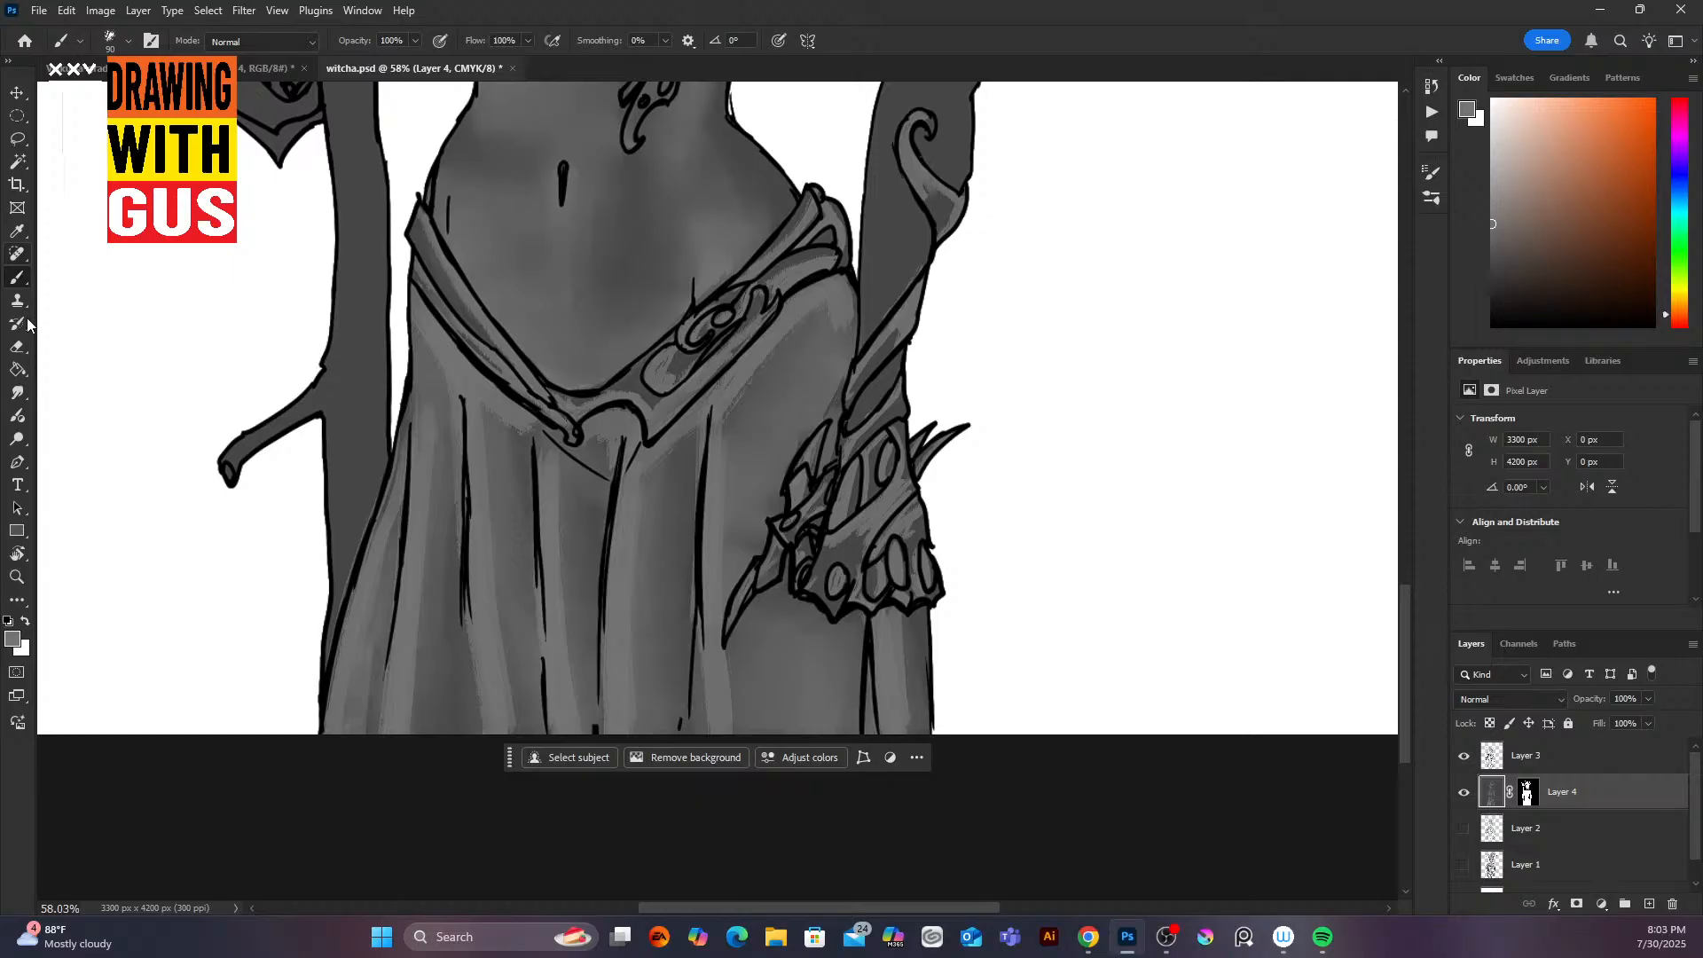
left_click(19, 396)
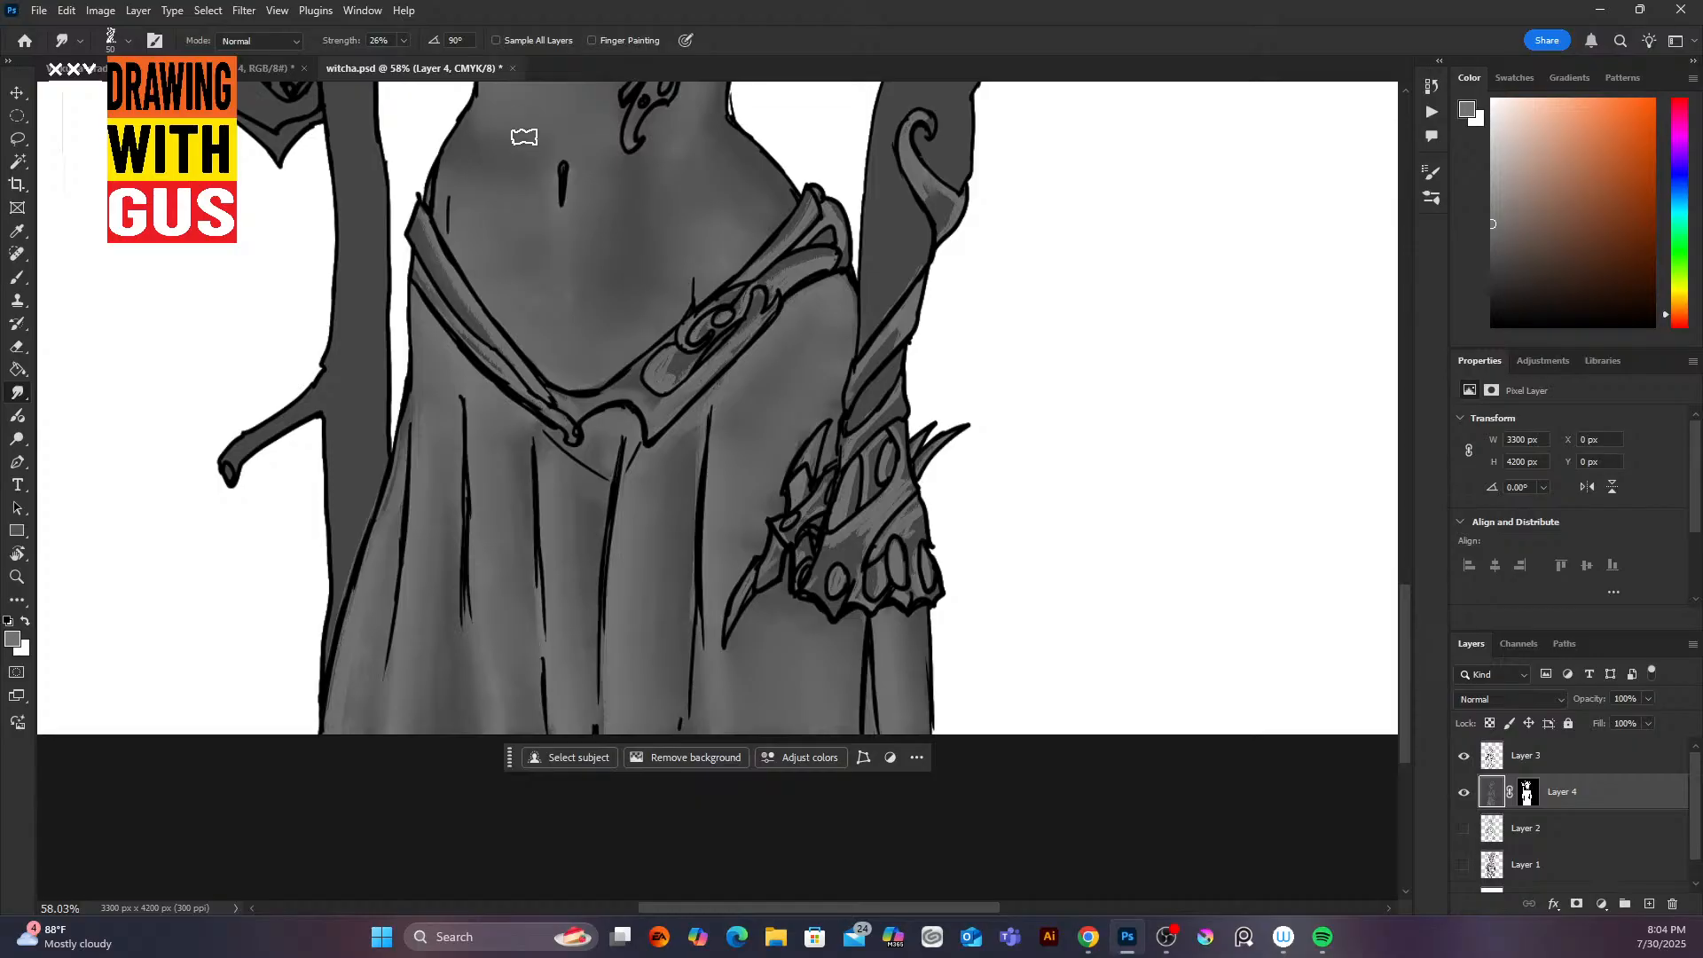
Step: Set the Smudge brush size to 40 and blend the lighter gray on the free arm's upper armband
left_click_drag(1408, 622, 1387, 527)
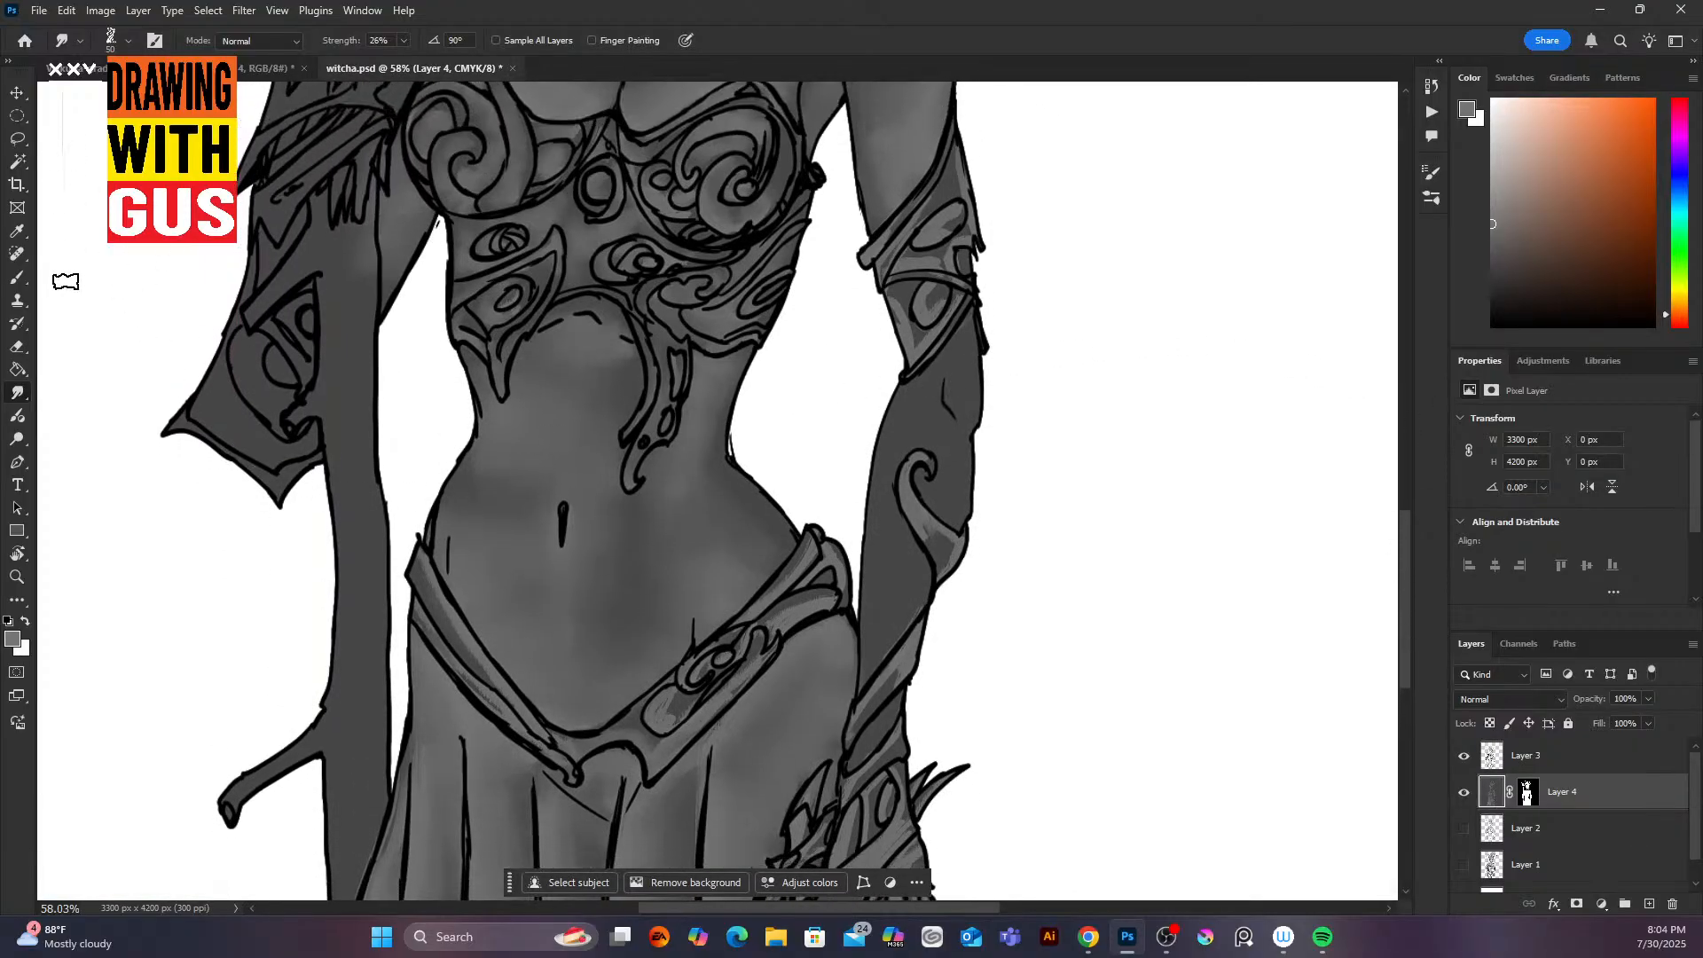
key("bracketleft")
key("bracketleft")
key("bracketleft")
key("bracketleft")
key("bracketleft")
key("bracketleft")
key("bracketleft")
key("bracketright")
key("bracketright")
left_click_drag(905, 212, 889, 232)
mouse_move(930, 168)
left_mouse_down()
mouse_move(916, 211)
mouse_move(935, 192)
mouse_move(885, 274)
left_mouse_up()
mouse_move(954, 209)
left_mouse_down()
mouse_move(901, 262)
mouse_move(915, 258)
mouse_move(930, 298)
mouse_move(931, 281)
mouse_move(927, 303)
mouse_move(888, 289)
mouse_move(930, 346)
mouse_move(959, 157)
left_mouse_up()
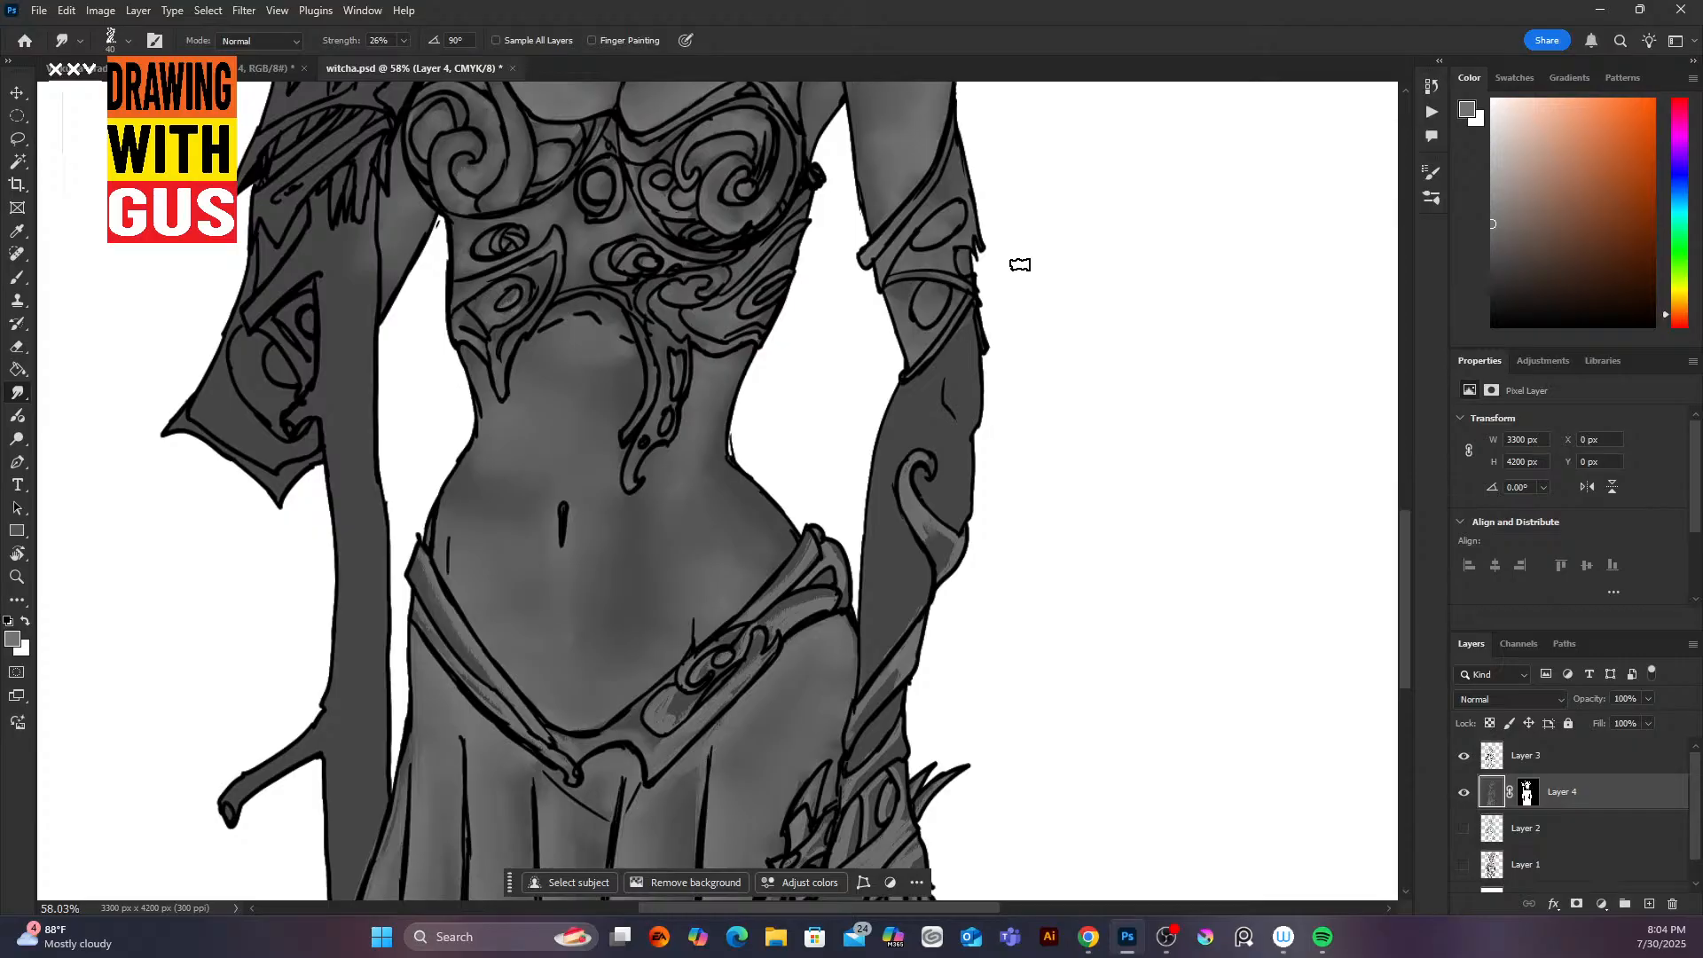
Step: Smudge the lighter gray smooth on the forearm's curled ornament, the spiral wrap and the clawed gauntlet
mouse_move(925, 475)
left_mouse_down()
mouse_move(914, 490)
mouse_move(950, 544)
mouse_move(934, 508)
left_mouse_up()
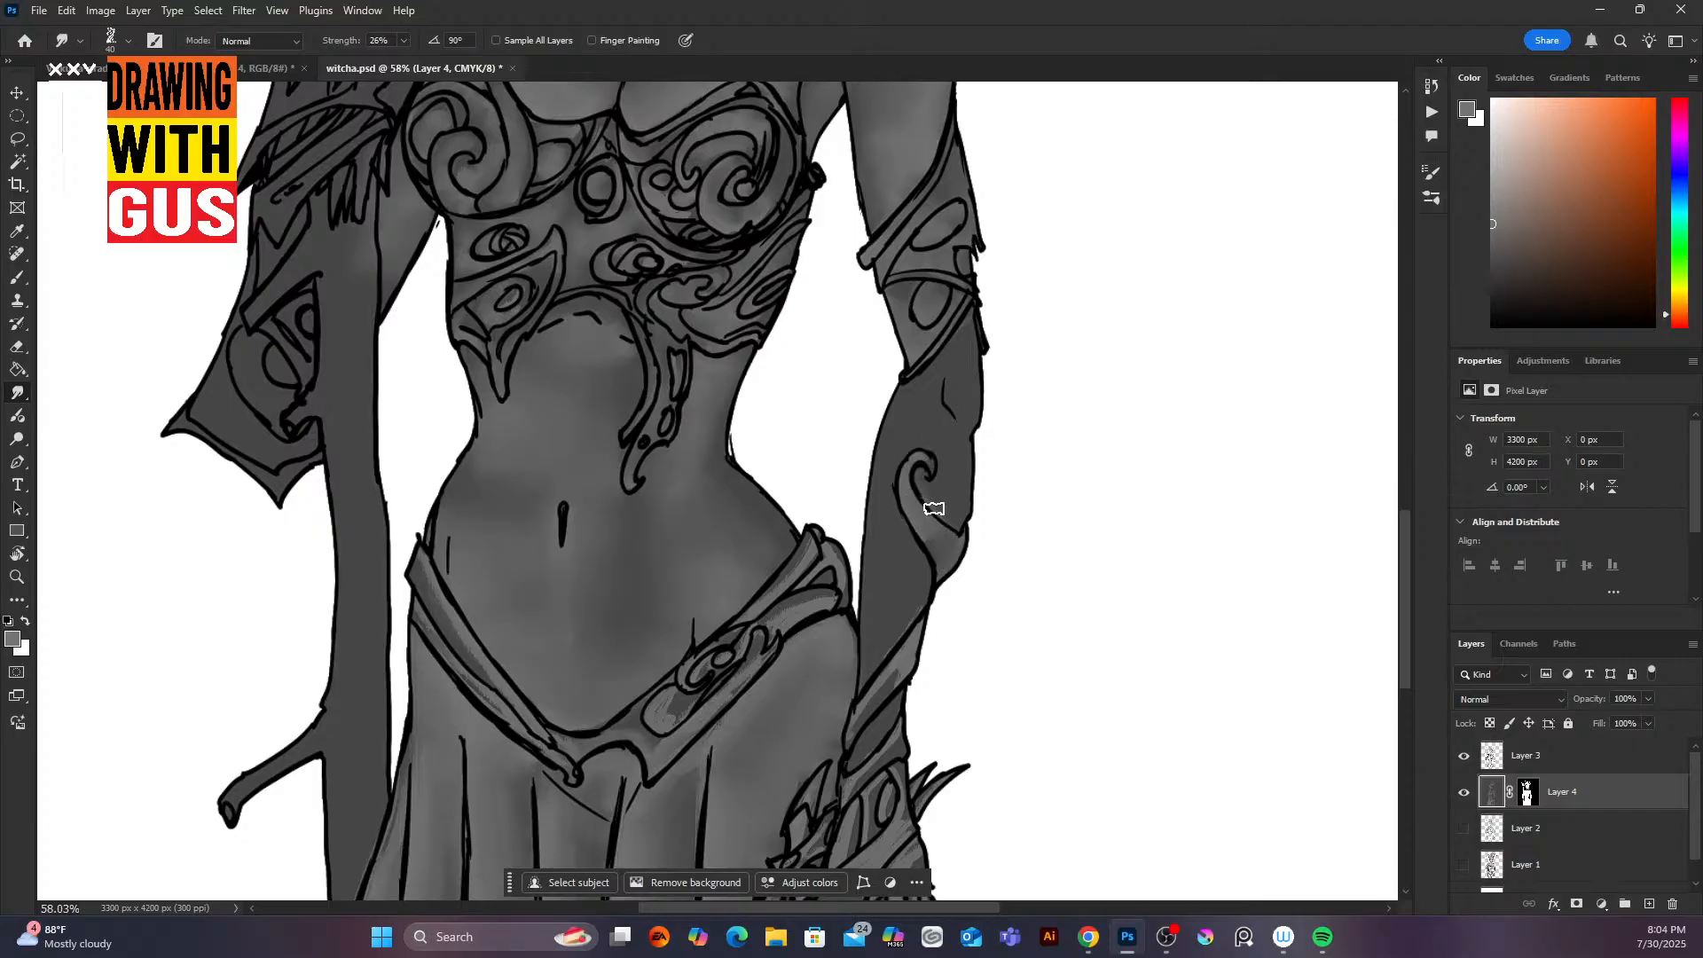
mouse_move(914, 634)
left_mouse_down()
mouse_move(842, 743)
mouse_move(911, 652)
mouse_move(847, 793)
left_mouse_up()
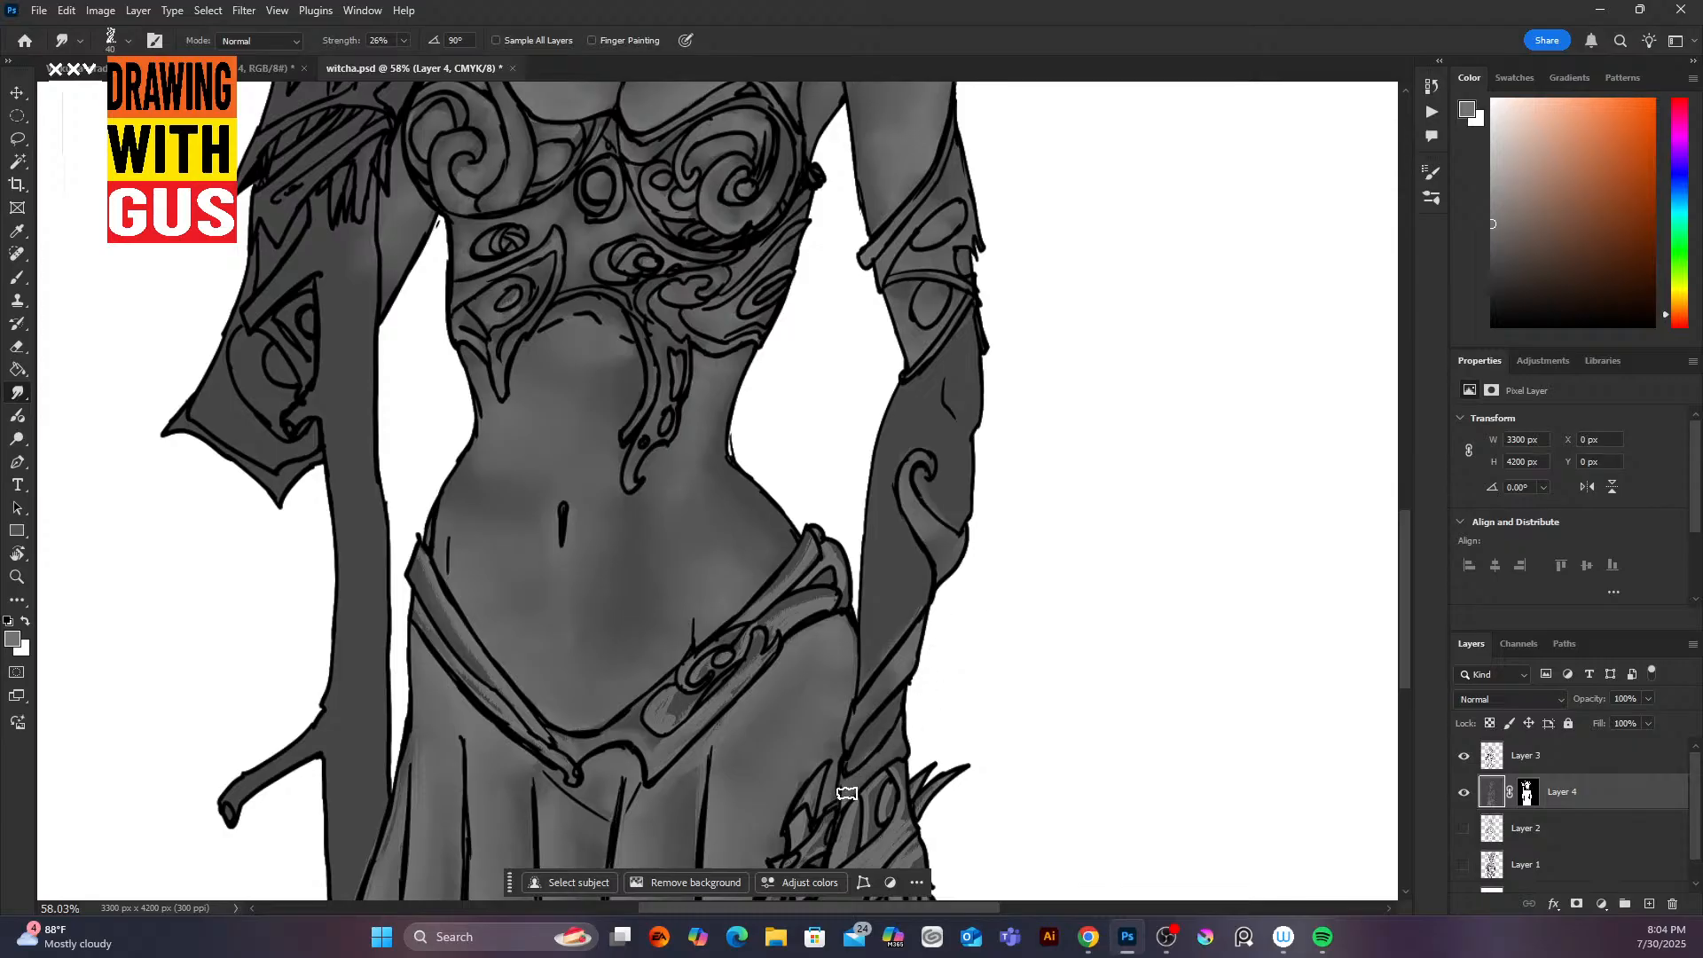
scroll(1402, 566, "down", 3)
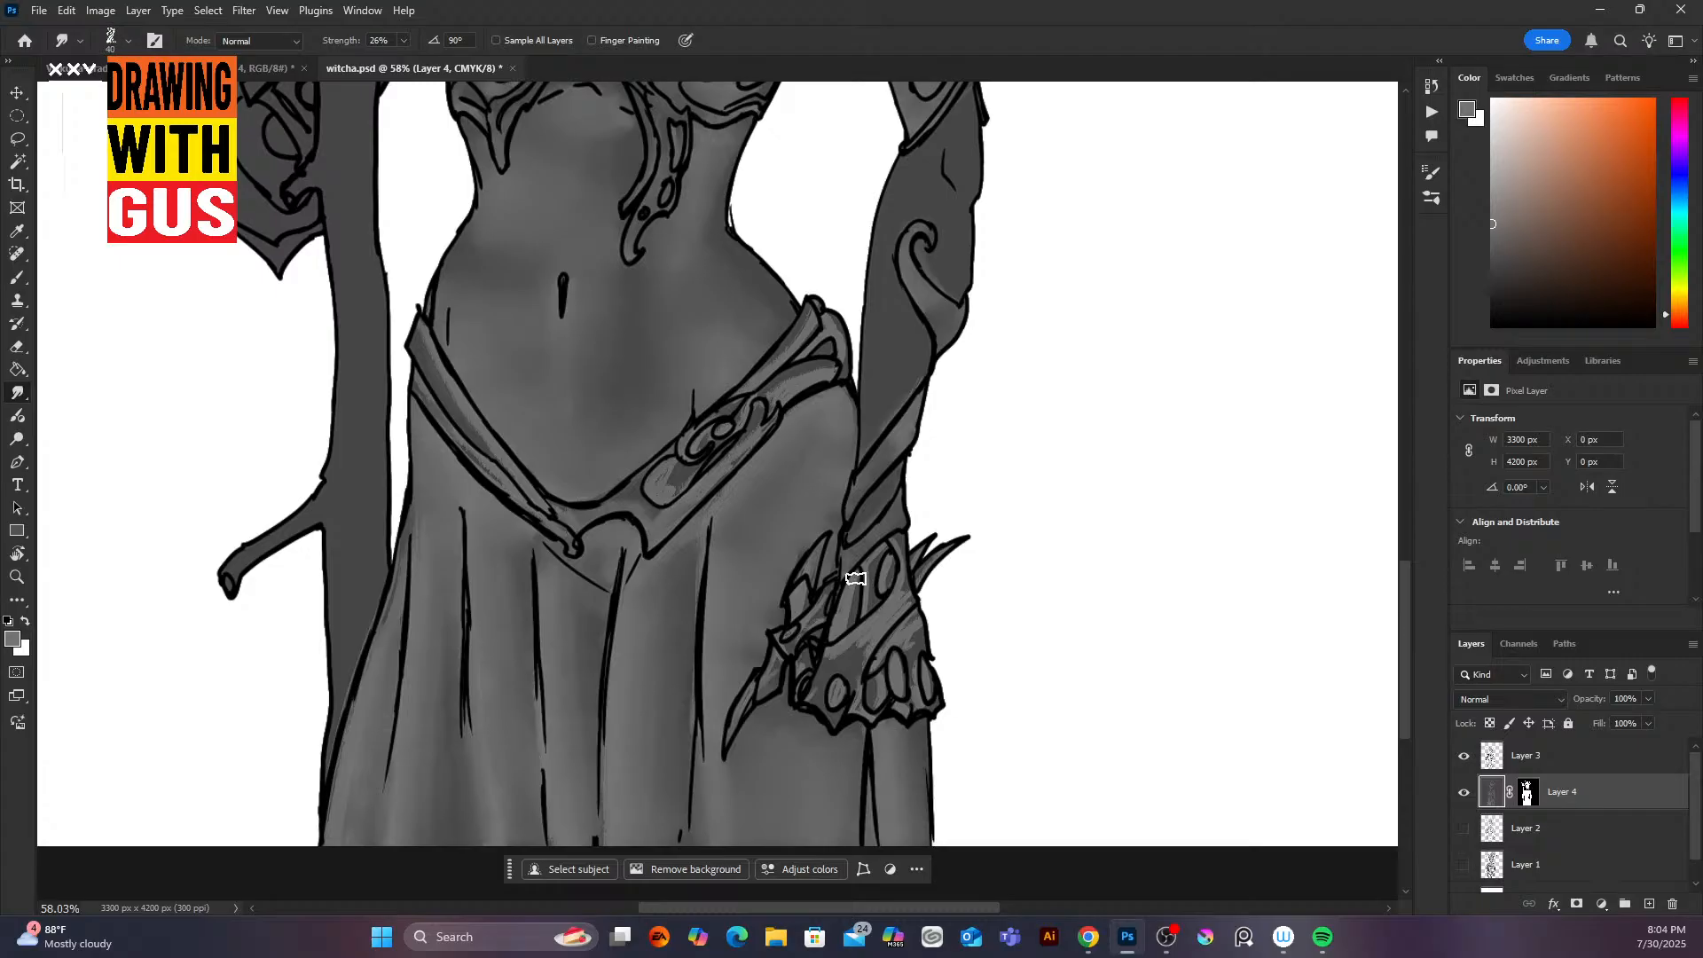
left_click_drag(862, 599, 889, 586)
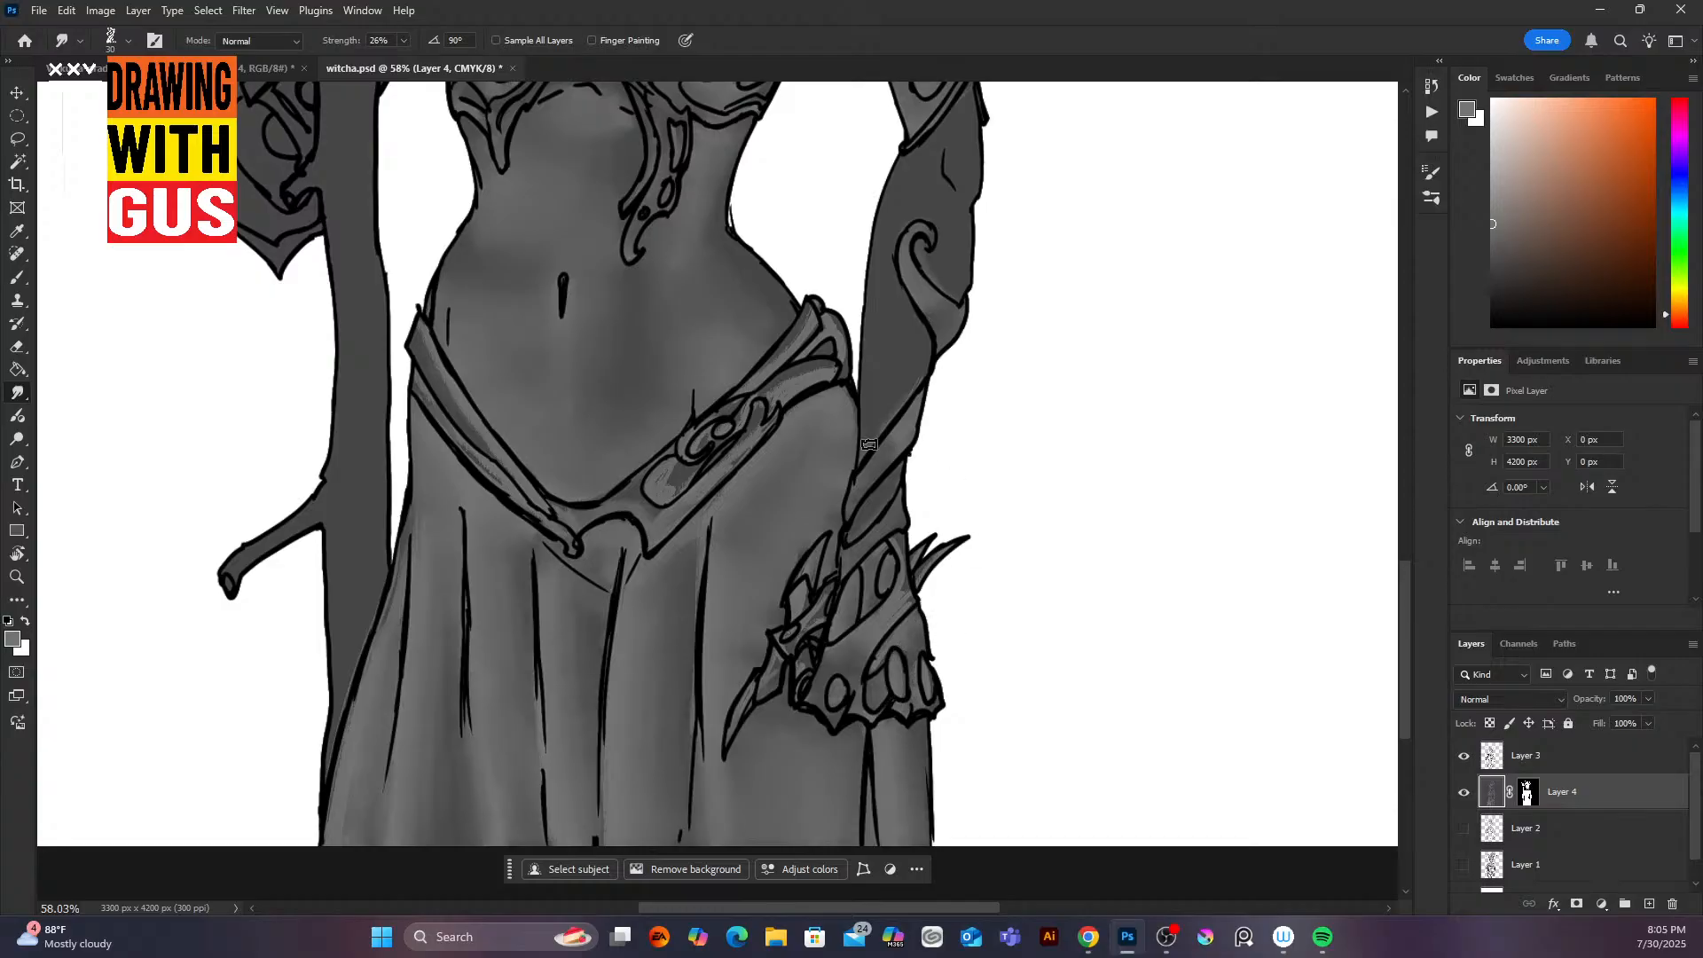
left_click_drag(823, 606, 785, 649)
Step: Smudge the lighter gray smooth along both sides of the hip belt and its ornament
left_click_drag(768, 390, 830, 379)
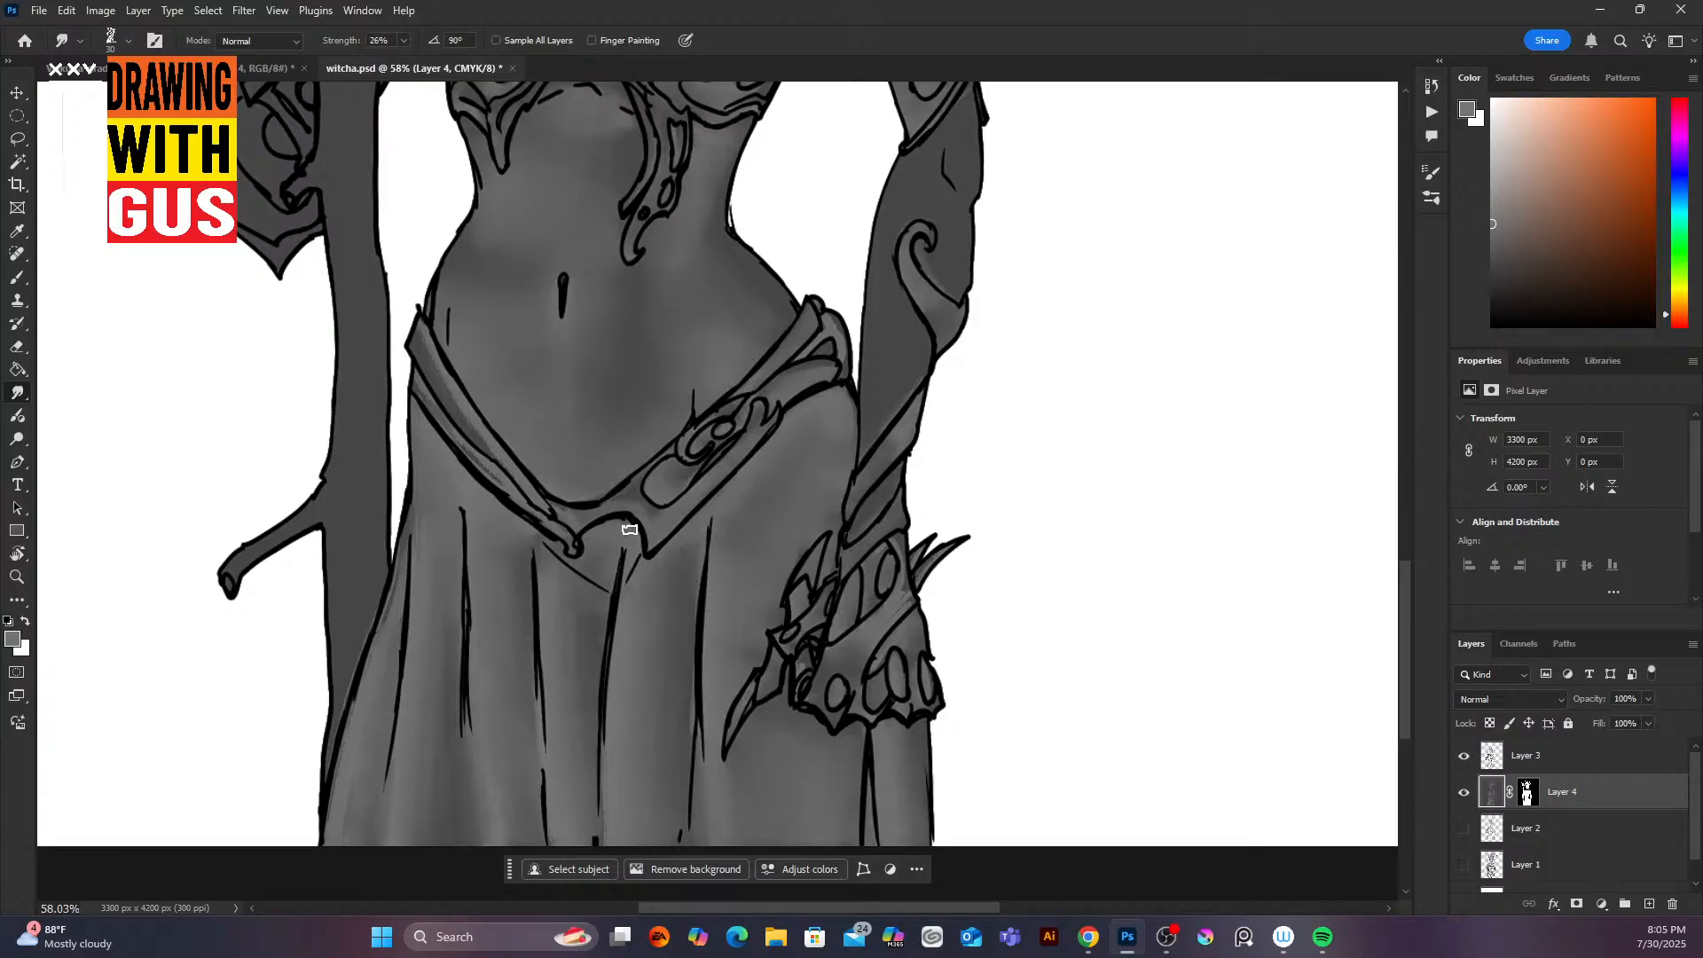
left_click_drag(429, 344, 527, 495)
left_click_drag(438, 412, 519, 492)
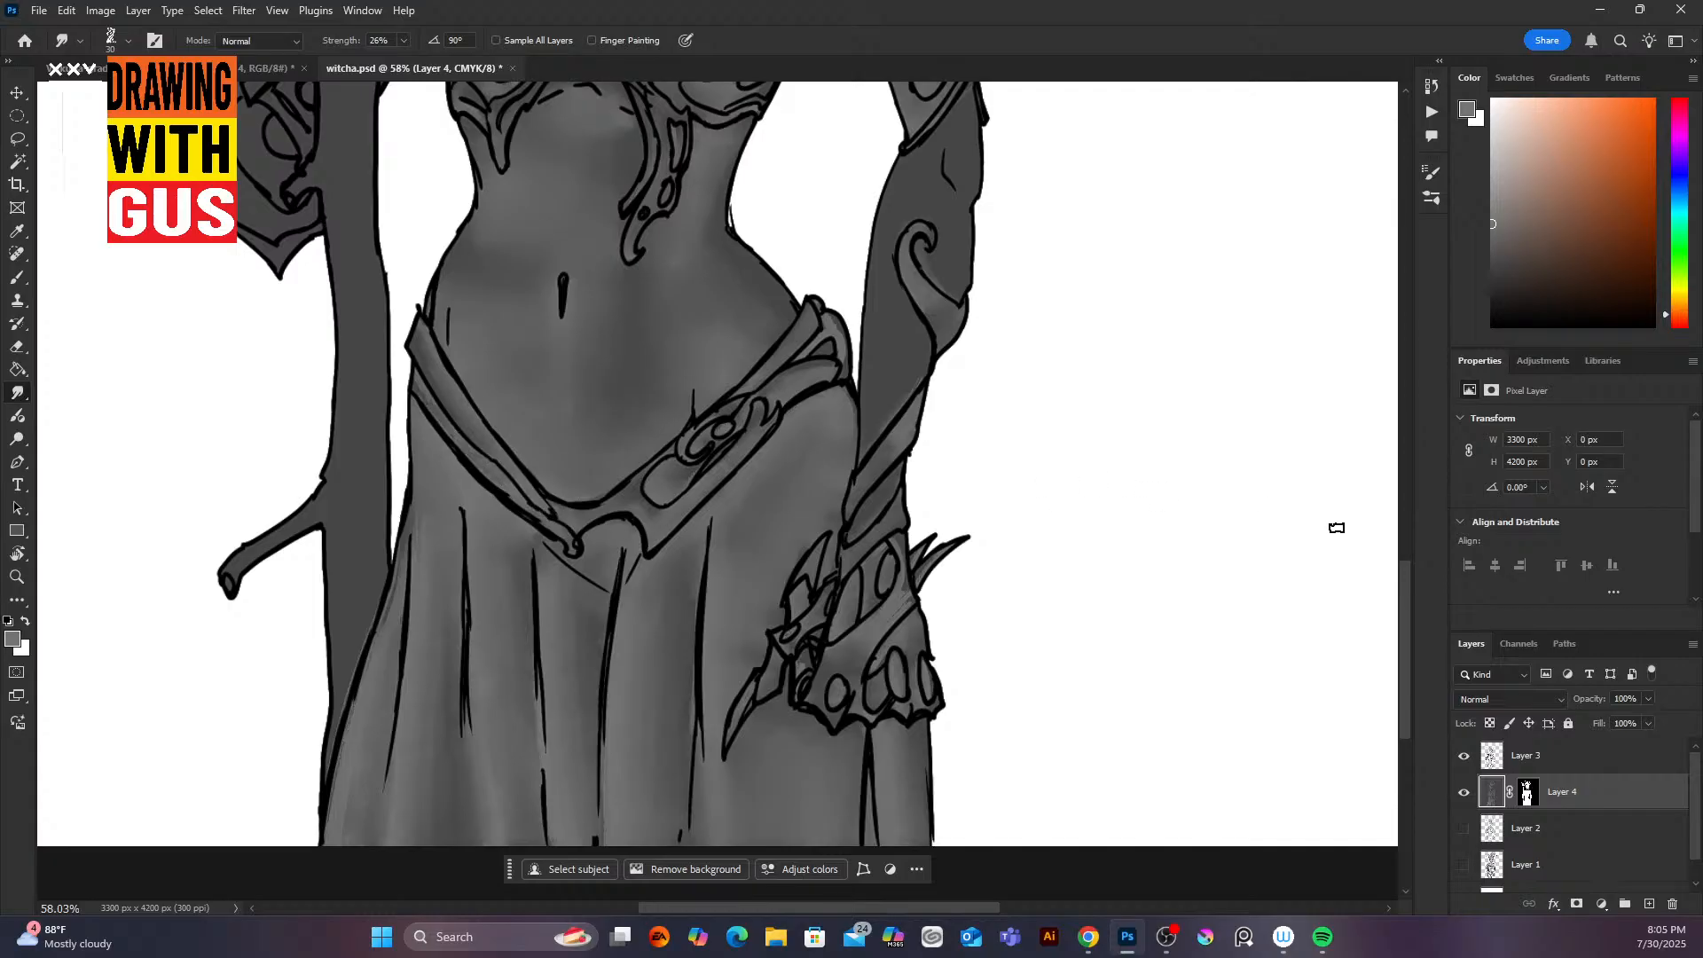
Step: Paint lighter gray along the free arm's forearm with a size 50 brush and smudge it smooth
left_click_drag(1402, 621, 1377, 449)
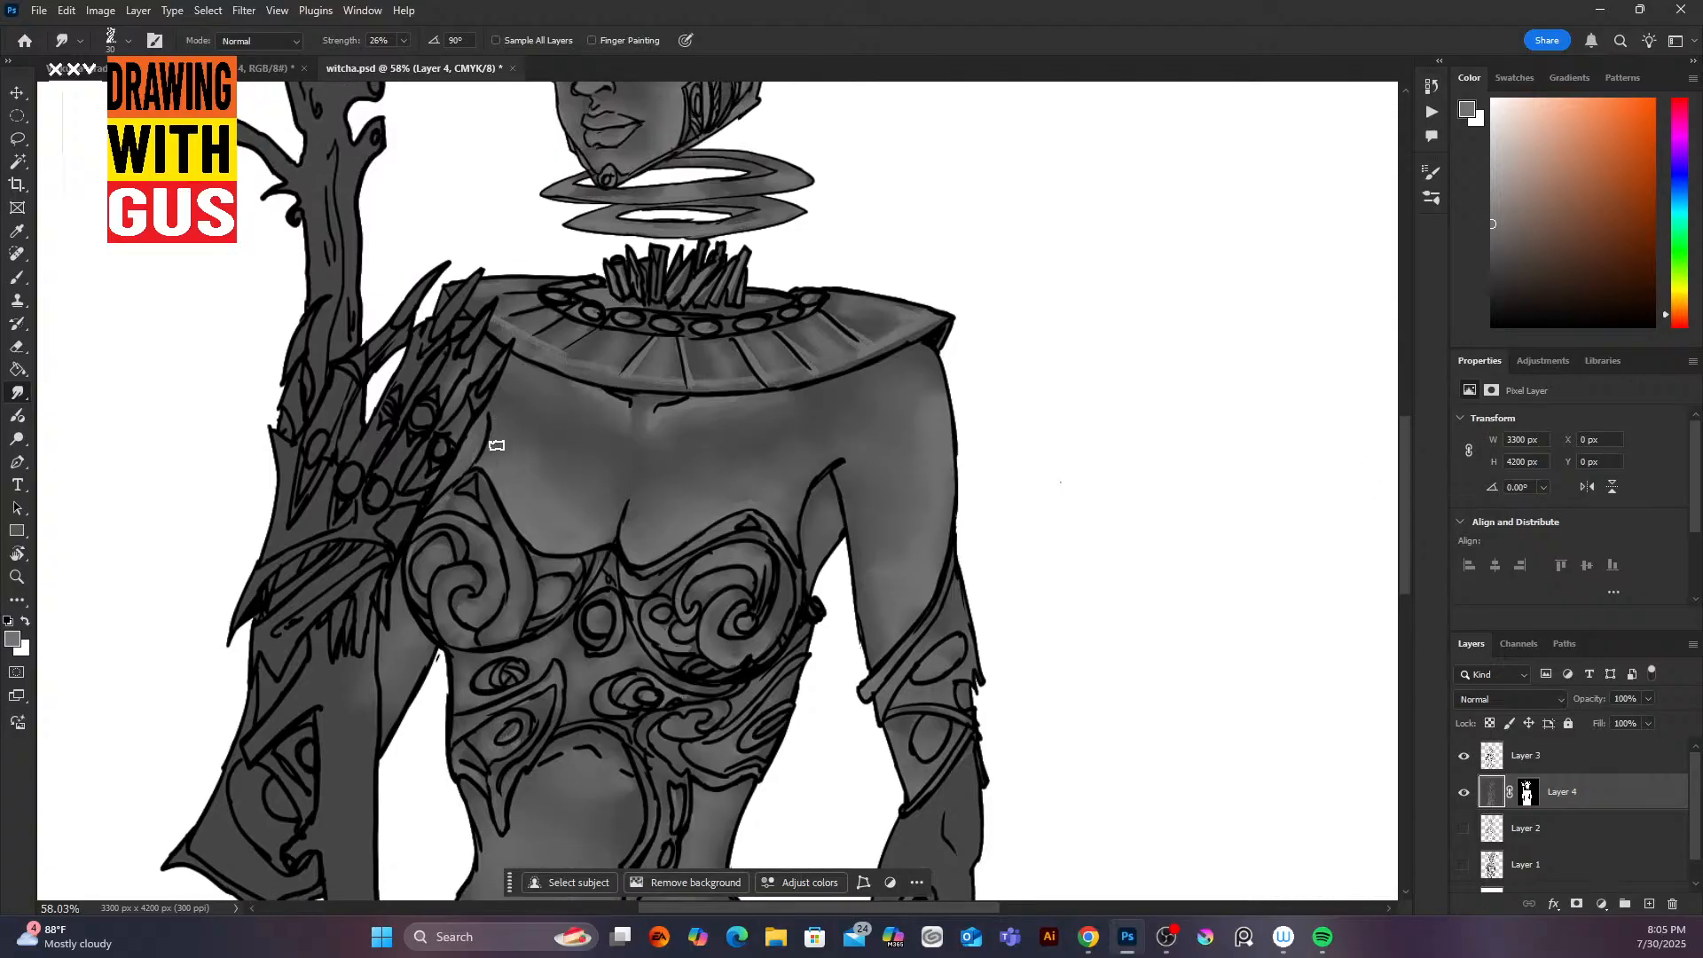
mouse_move(1398, 574)
left_mouse_down()
mouse_move(1399, 674)
mouse_move(1358, 417)
mouse_move(1353, 638)
mouse_move(1363, 589)
left_mouse_up()
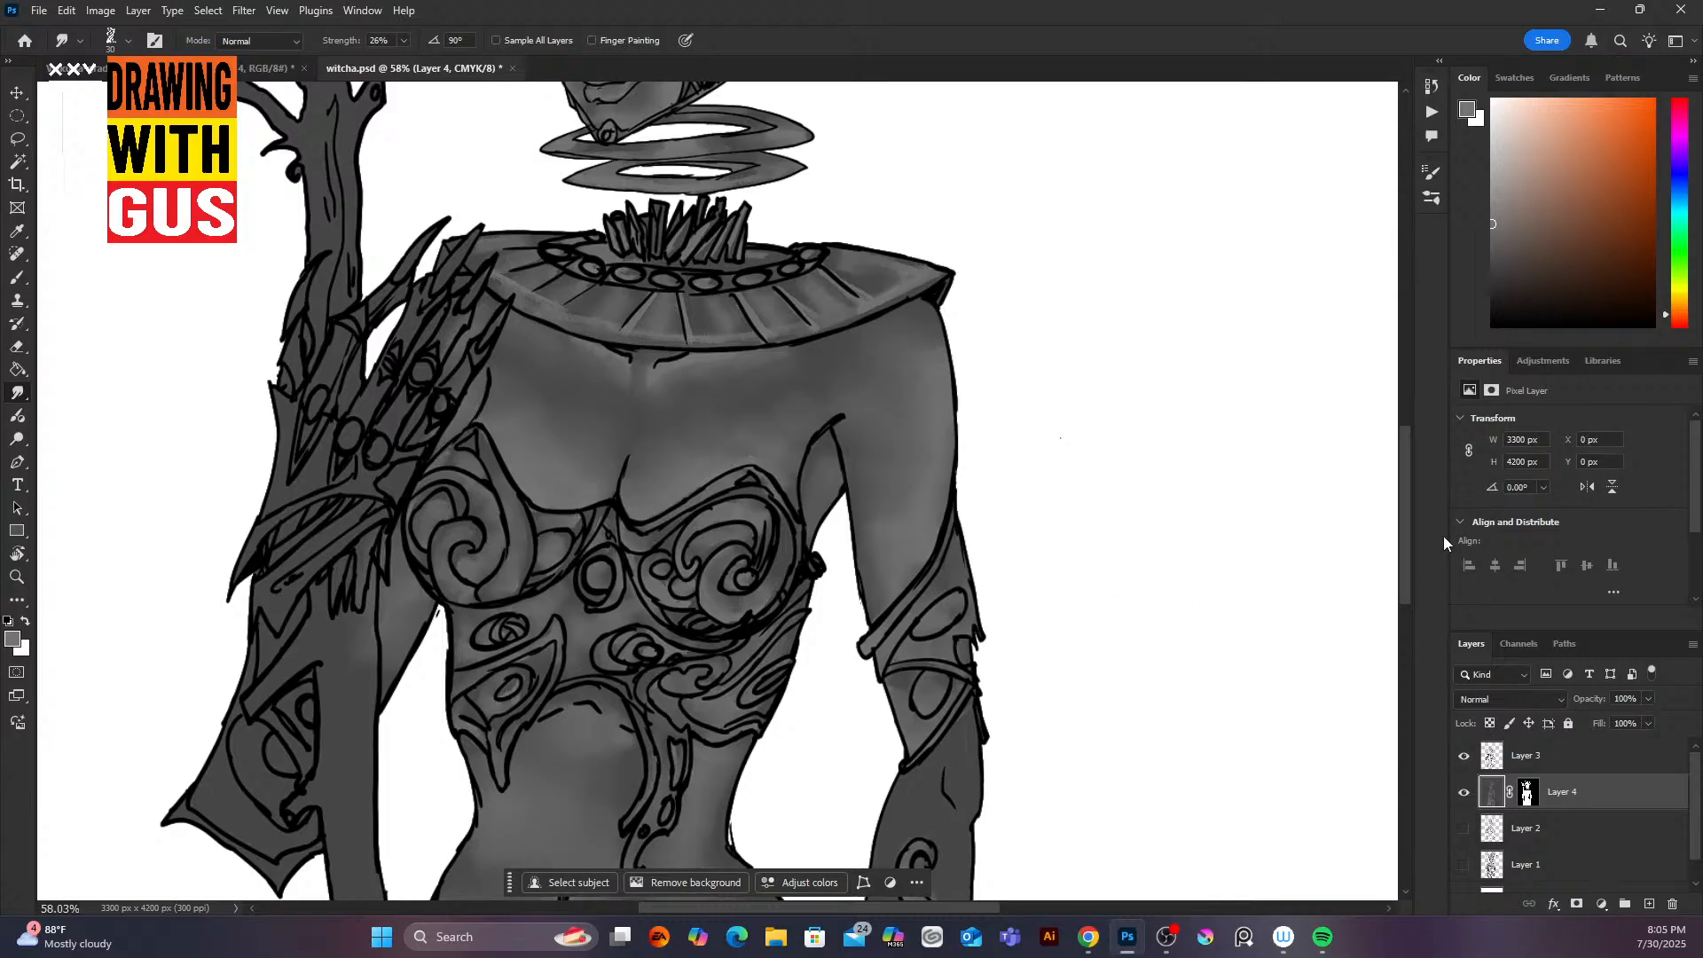
left_click_drag(1399, 608, 1397, 643)
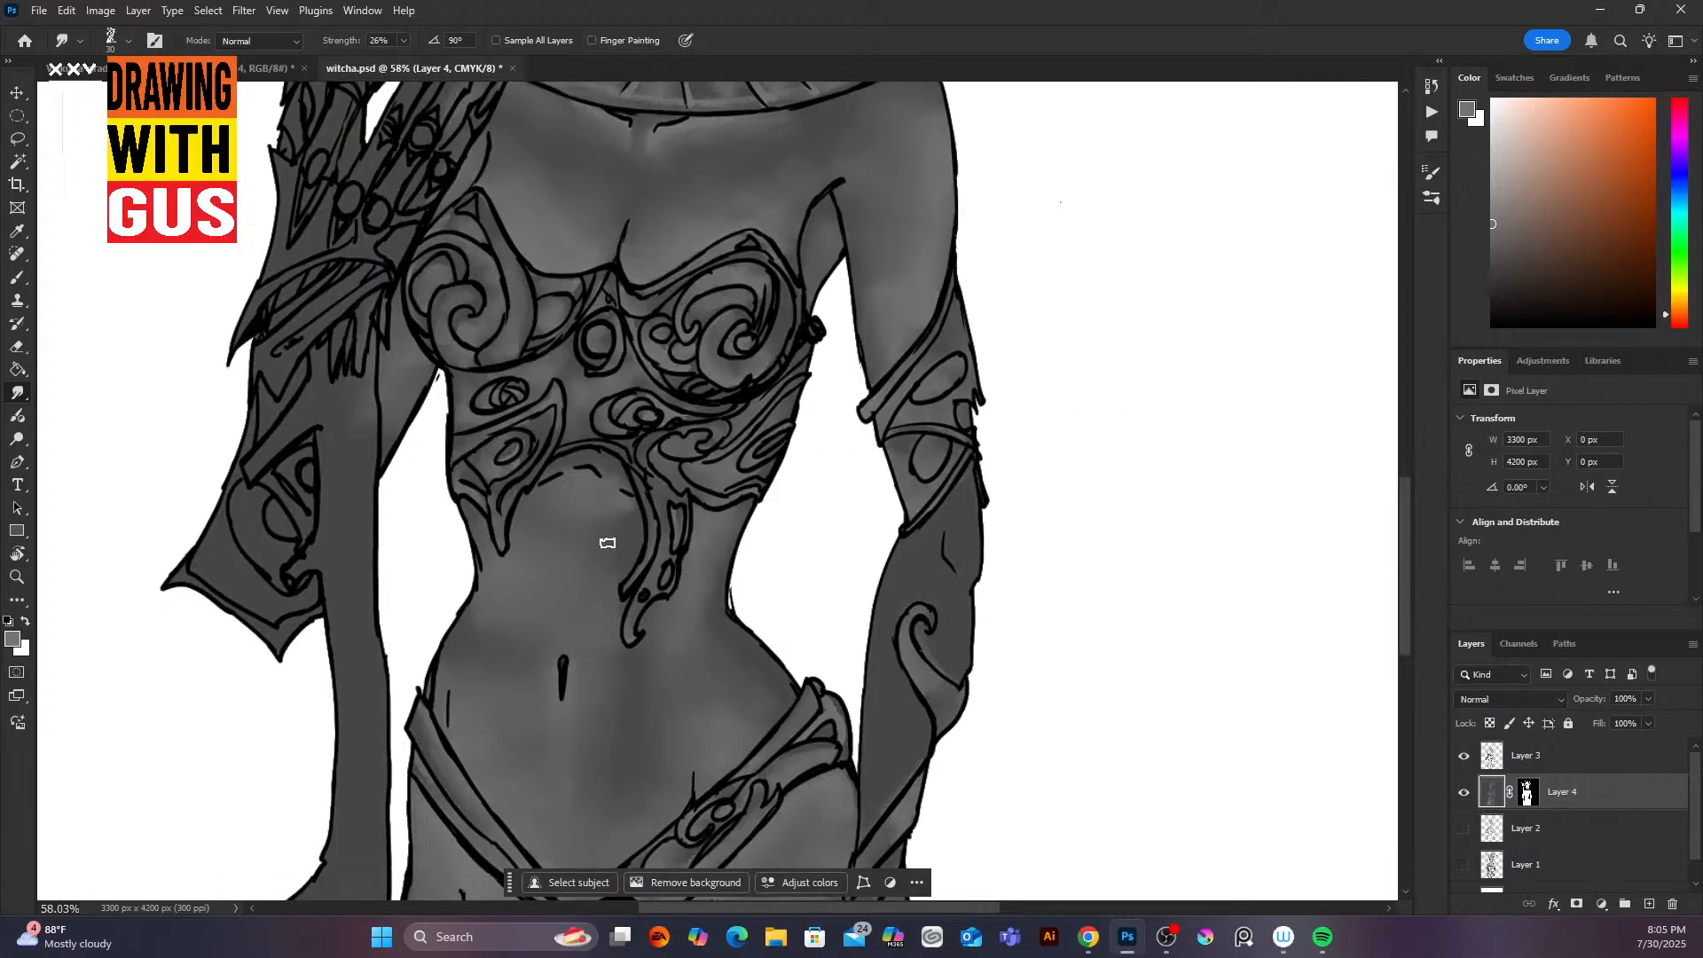
left_click(17, 277)
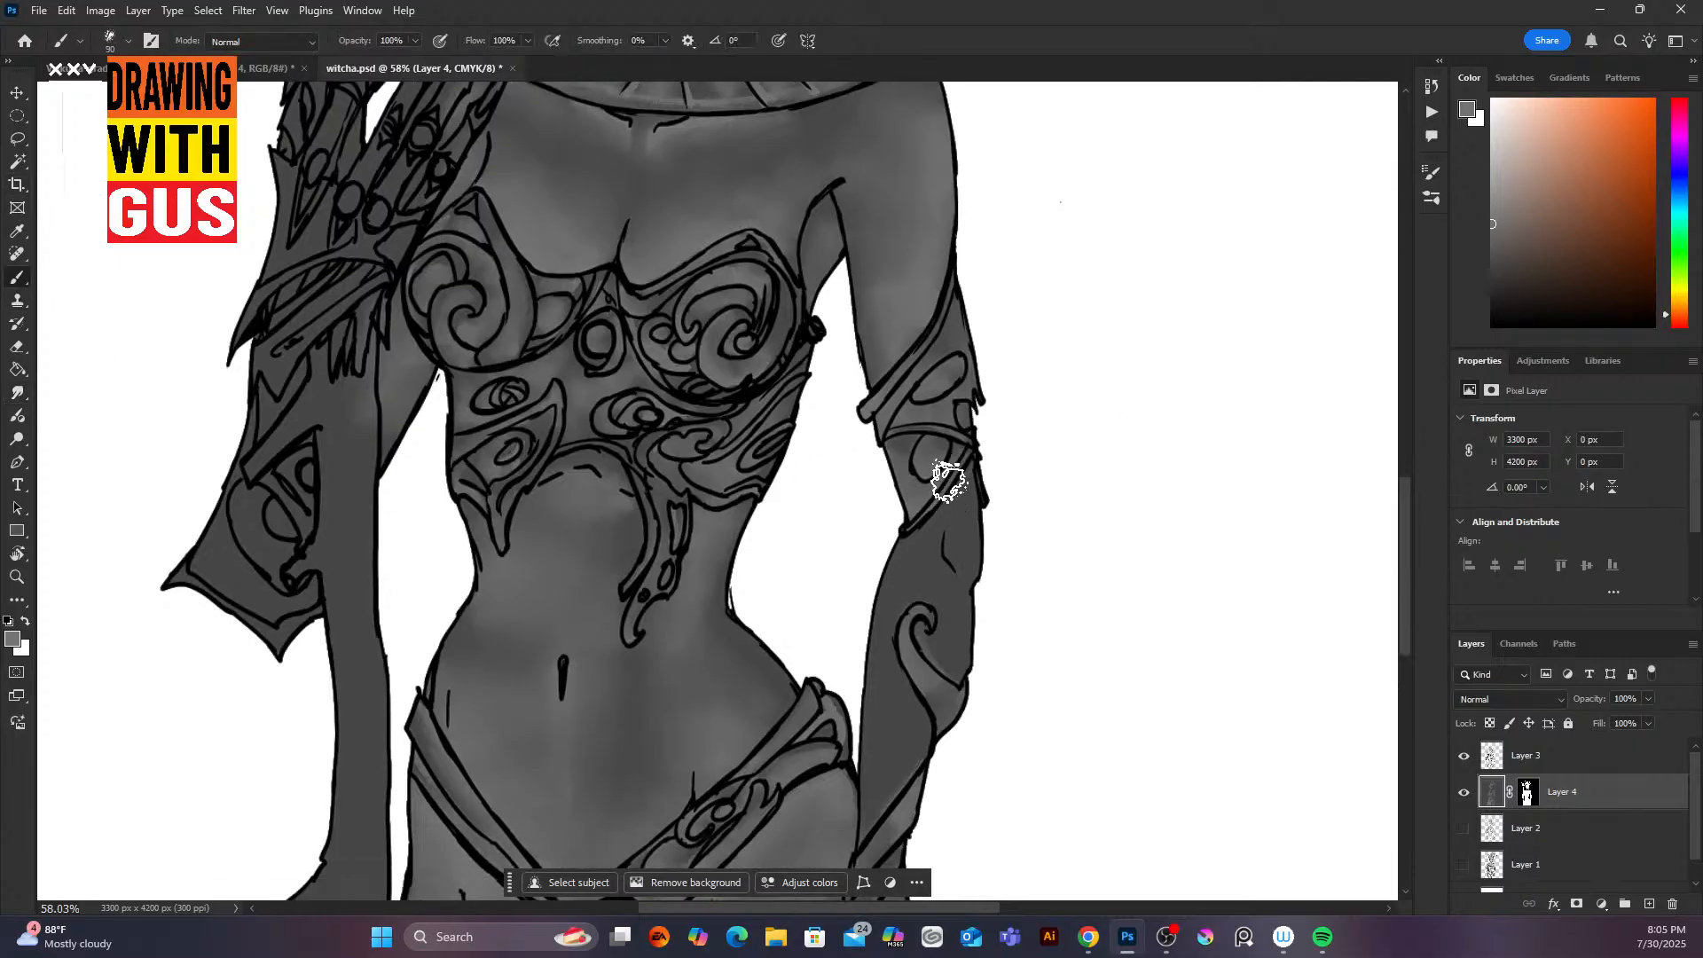
key("bracketleft")
key("bracketleft")
key("bracketleft")
key("bracketleft")
mouse_move(950, 497)
left_mouse_down()
mouse_move(973, 488)
mouse_move(973, 532)
mouse_move(971, 486)
mouse_move(953, 575)
mouse_move(941, 477)
mouse_move(944, 552)
mouse_move(949, 503)
mouse_move(901, 562)
mouse_move(924, 543)
mouse_move(952, 607)
mouse_move(931, 657)
mouse_move(950, 669)
mouse_move(930, 560)
mouse_move(894, 637)
mouse_move(887, 774)
mouse_move(897, 677)
mouse_move(908, 754)
mouse_move(916, 711)
mouse_move(888, 786)
left_mouse_up()
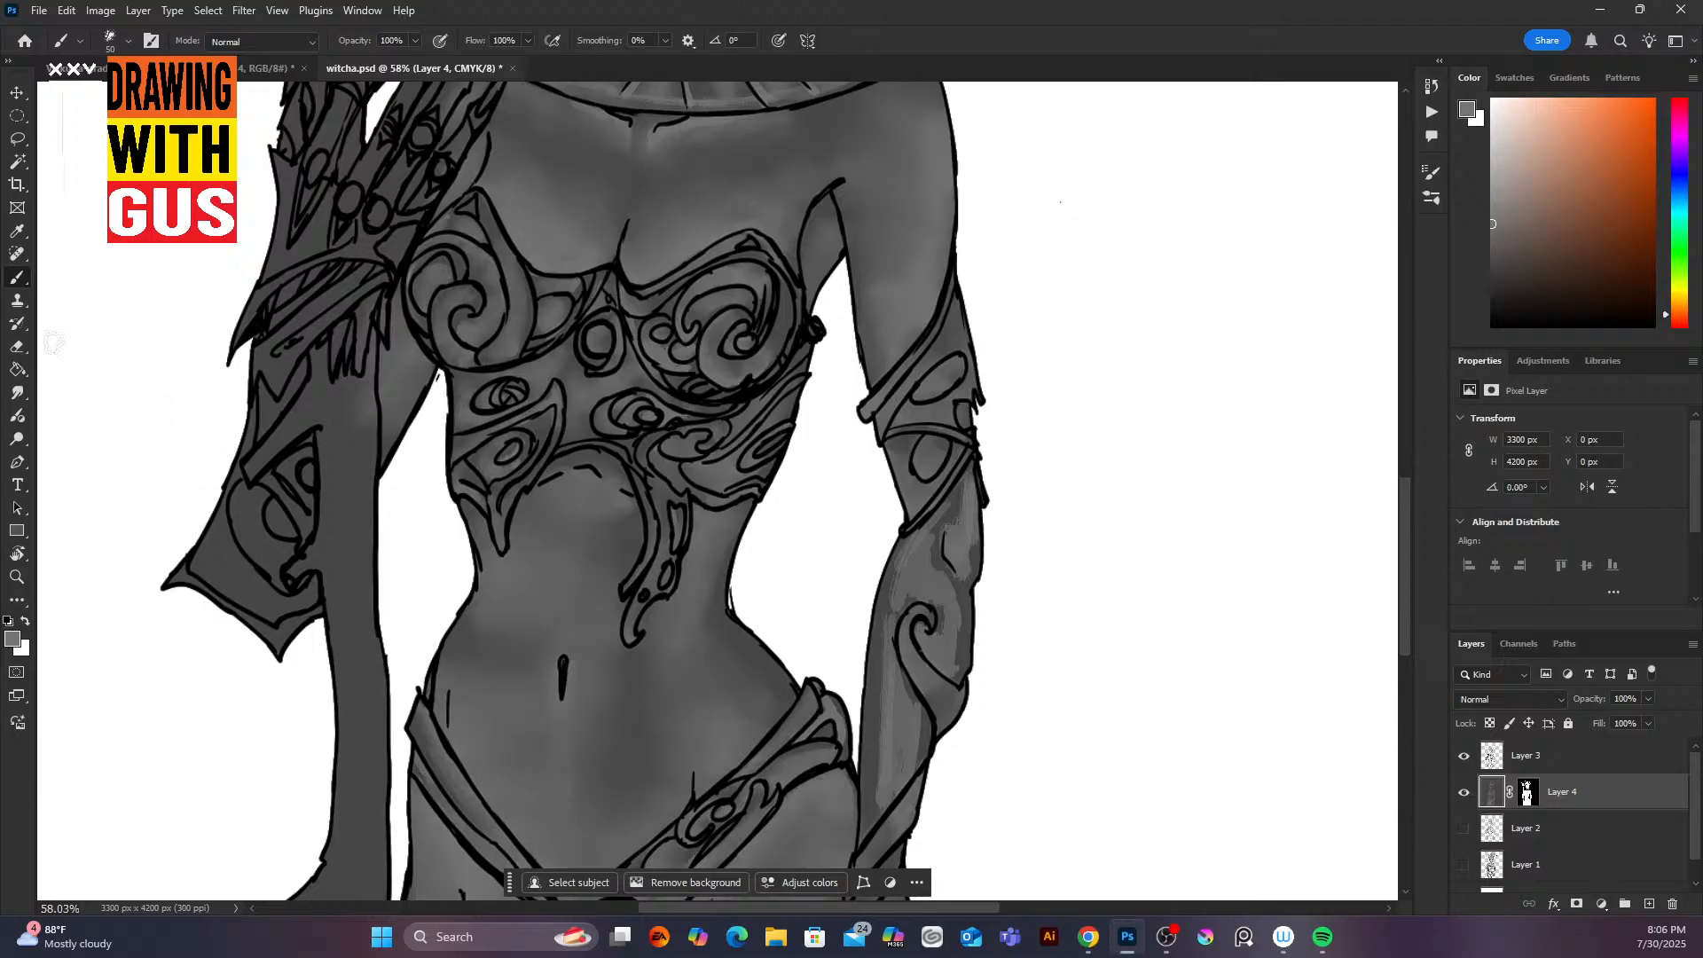
left_click(19, 391)
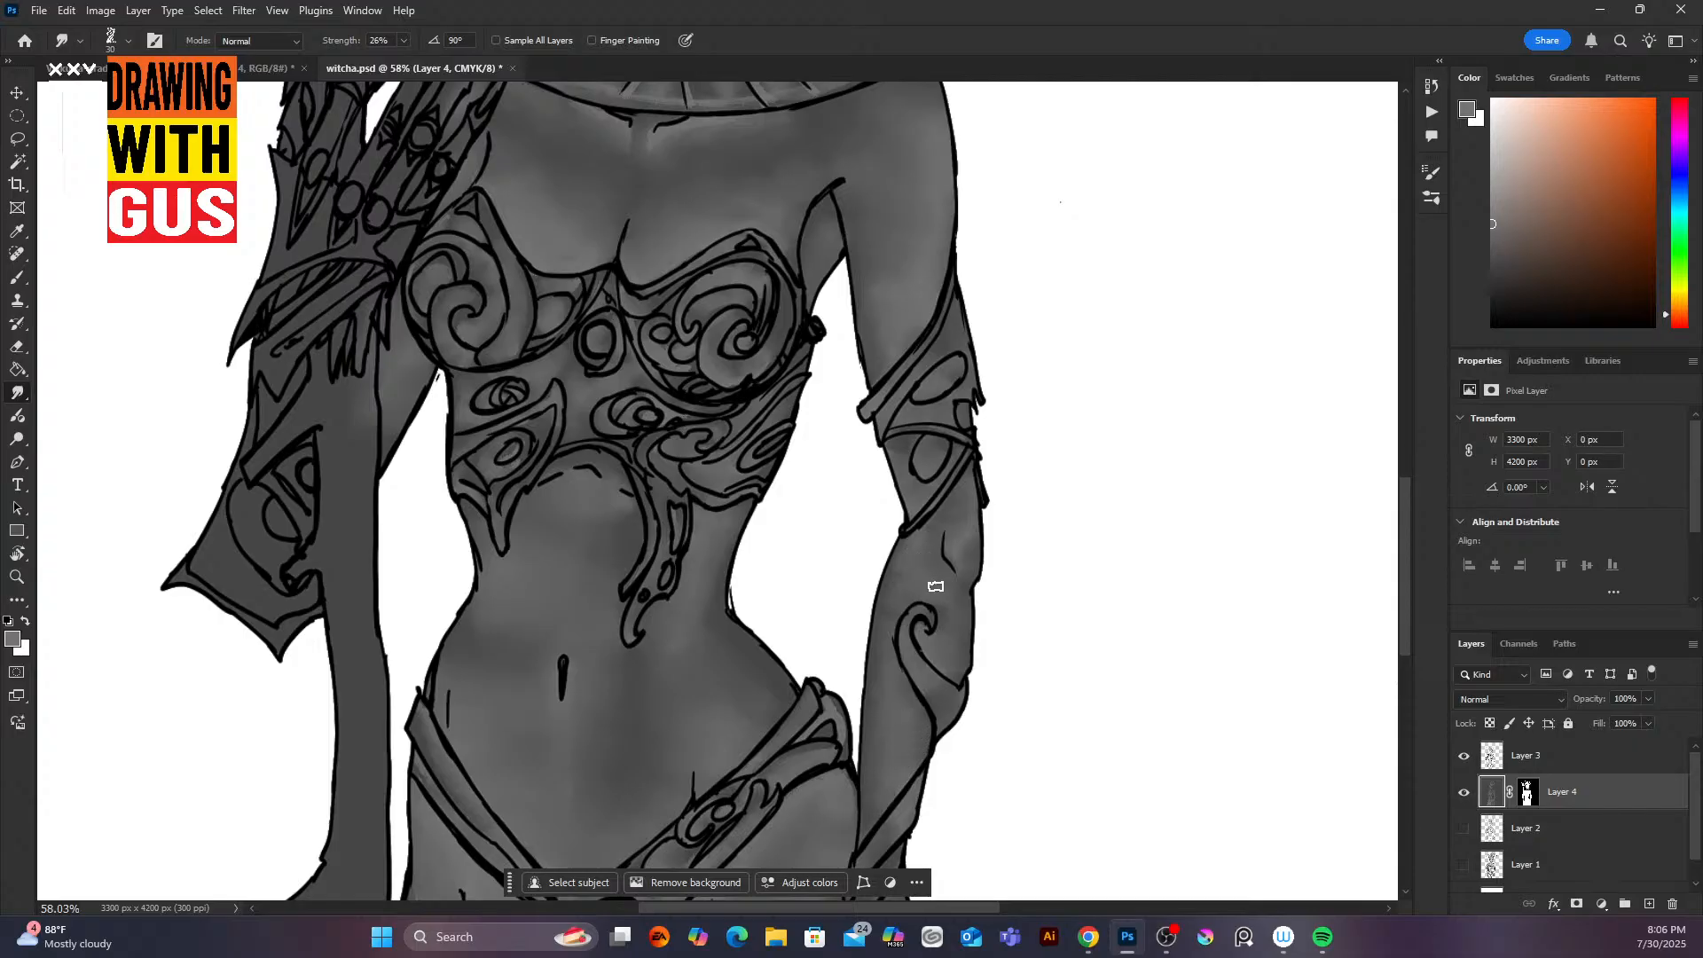
Step: Paint lighter gray on the free arm's spiral wrap just above the gauntlet and smudge it smooth
left_click_drag(1395, 568, 1389, 615)
scroll(1389, 615, "down", 3)
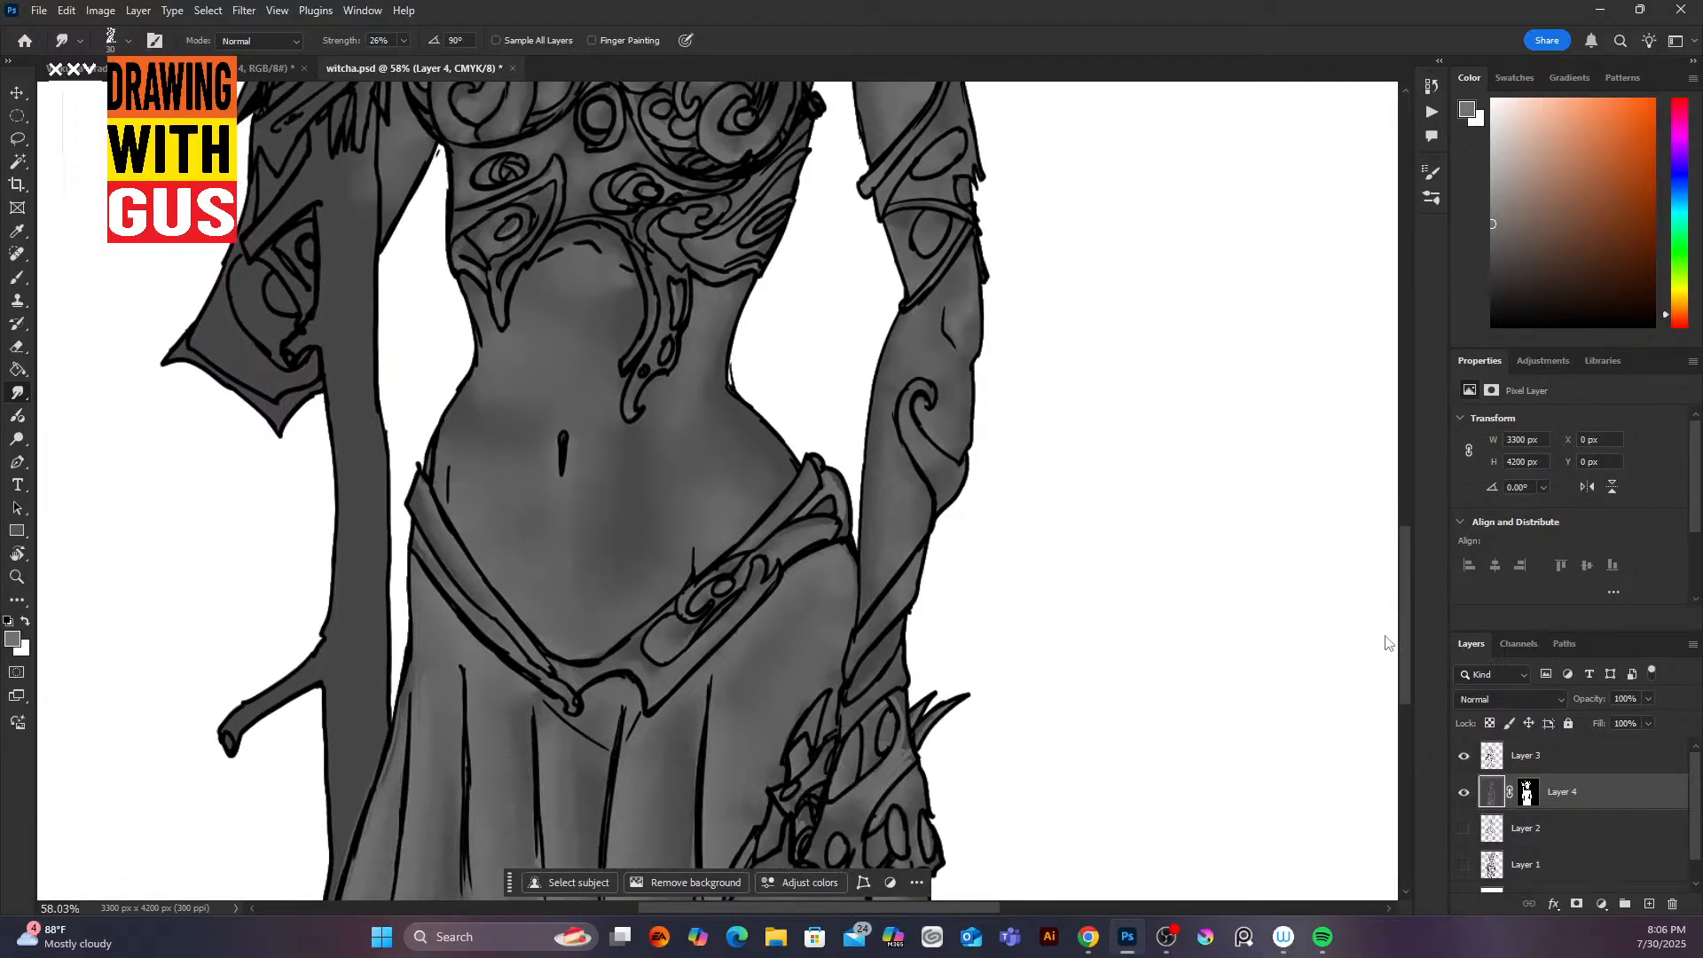
left_click(15, 278)
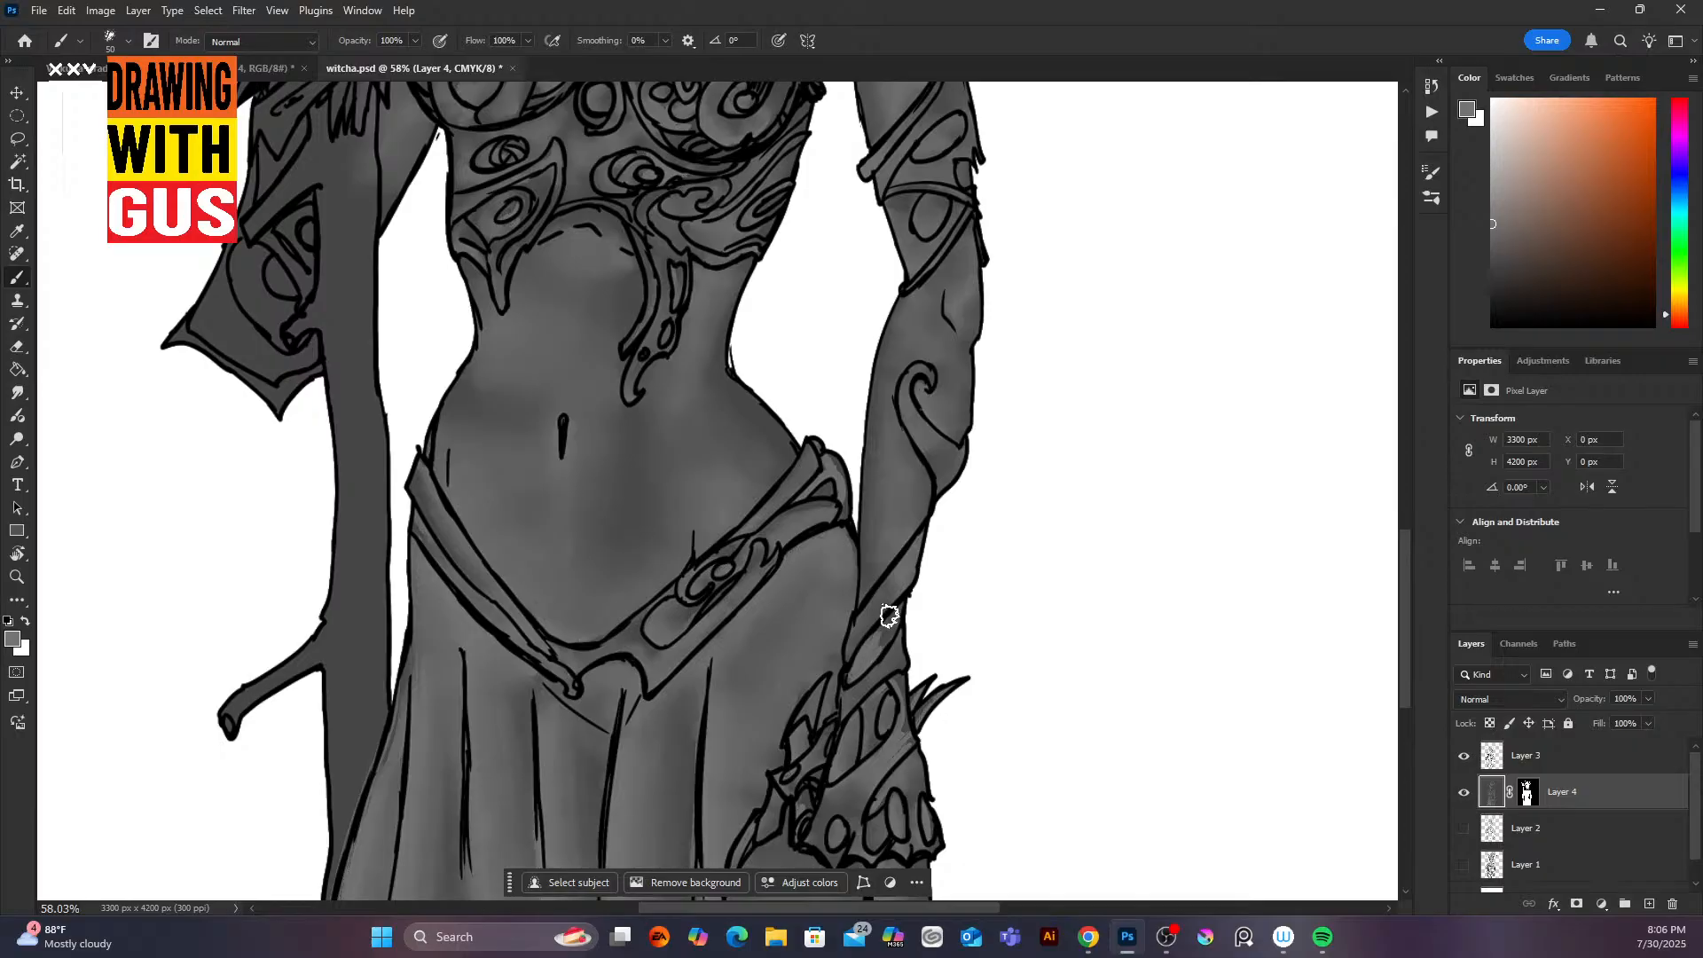
left_click(17, 393)
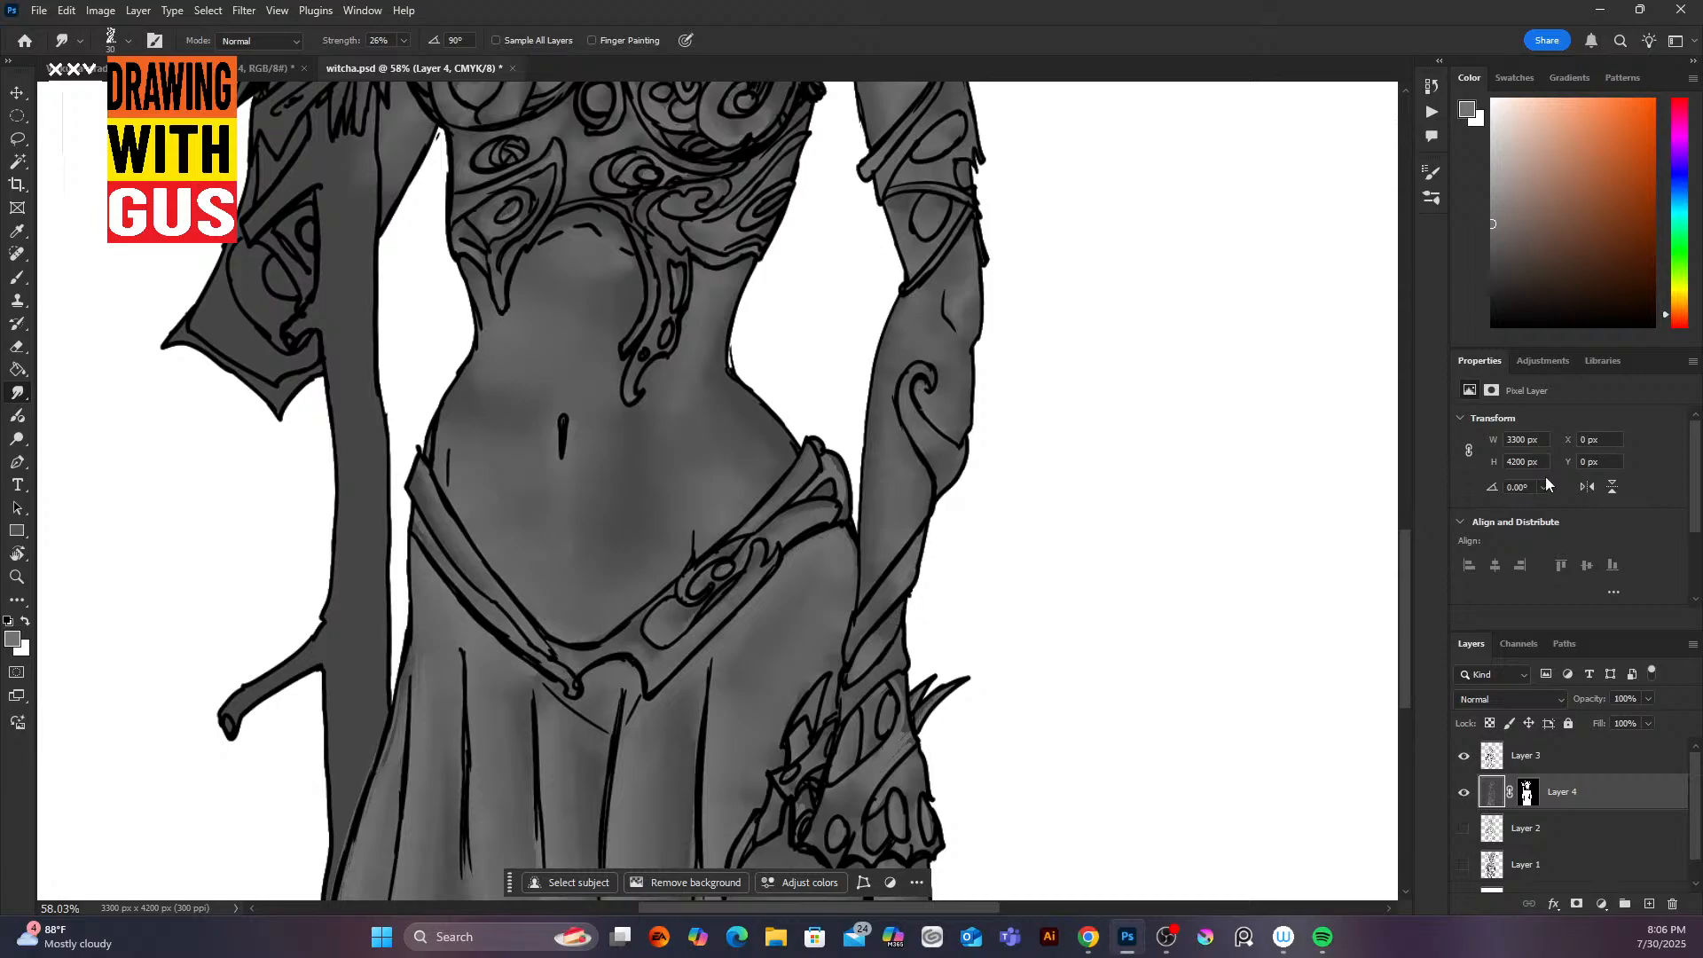
Step: Paint lighter gray across the lower abdomen above the hip belt and on the skirt folds, and smudge it smooth
scroll(1388, 678, "down", 5)
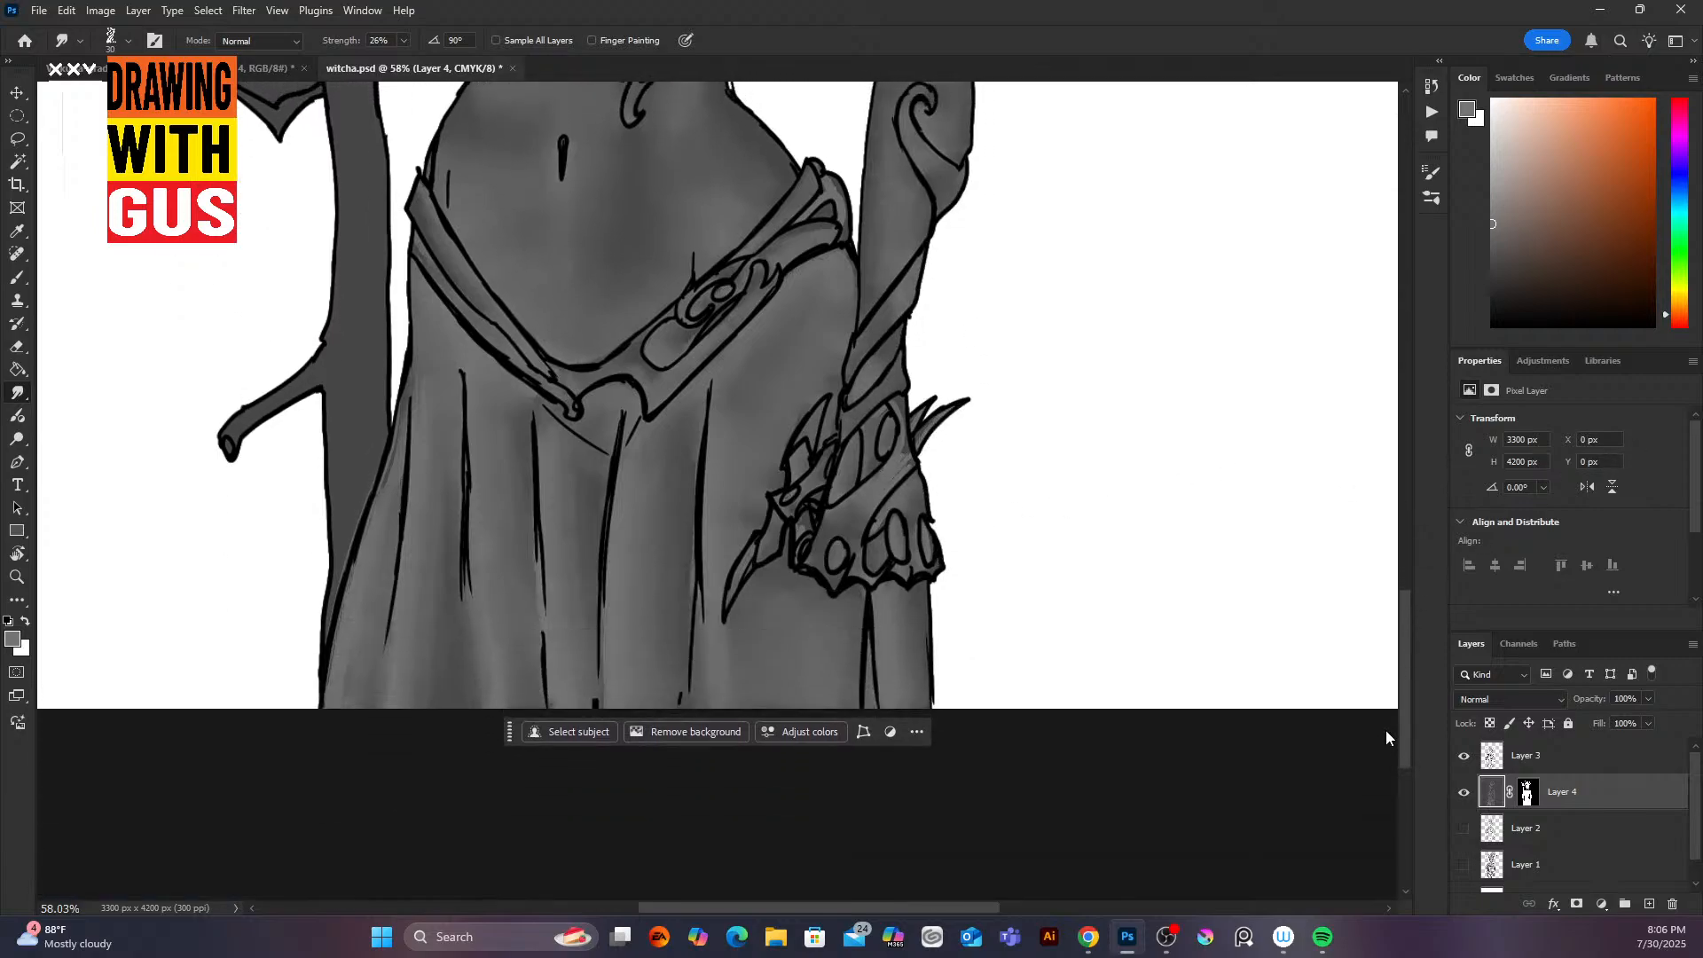
left_click(17, 281)
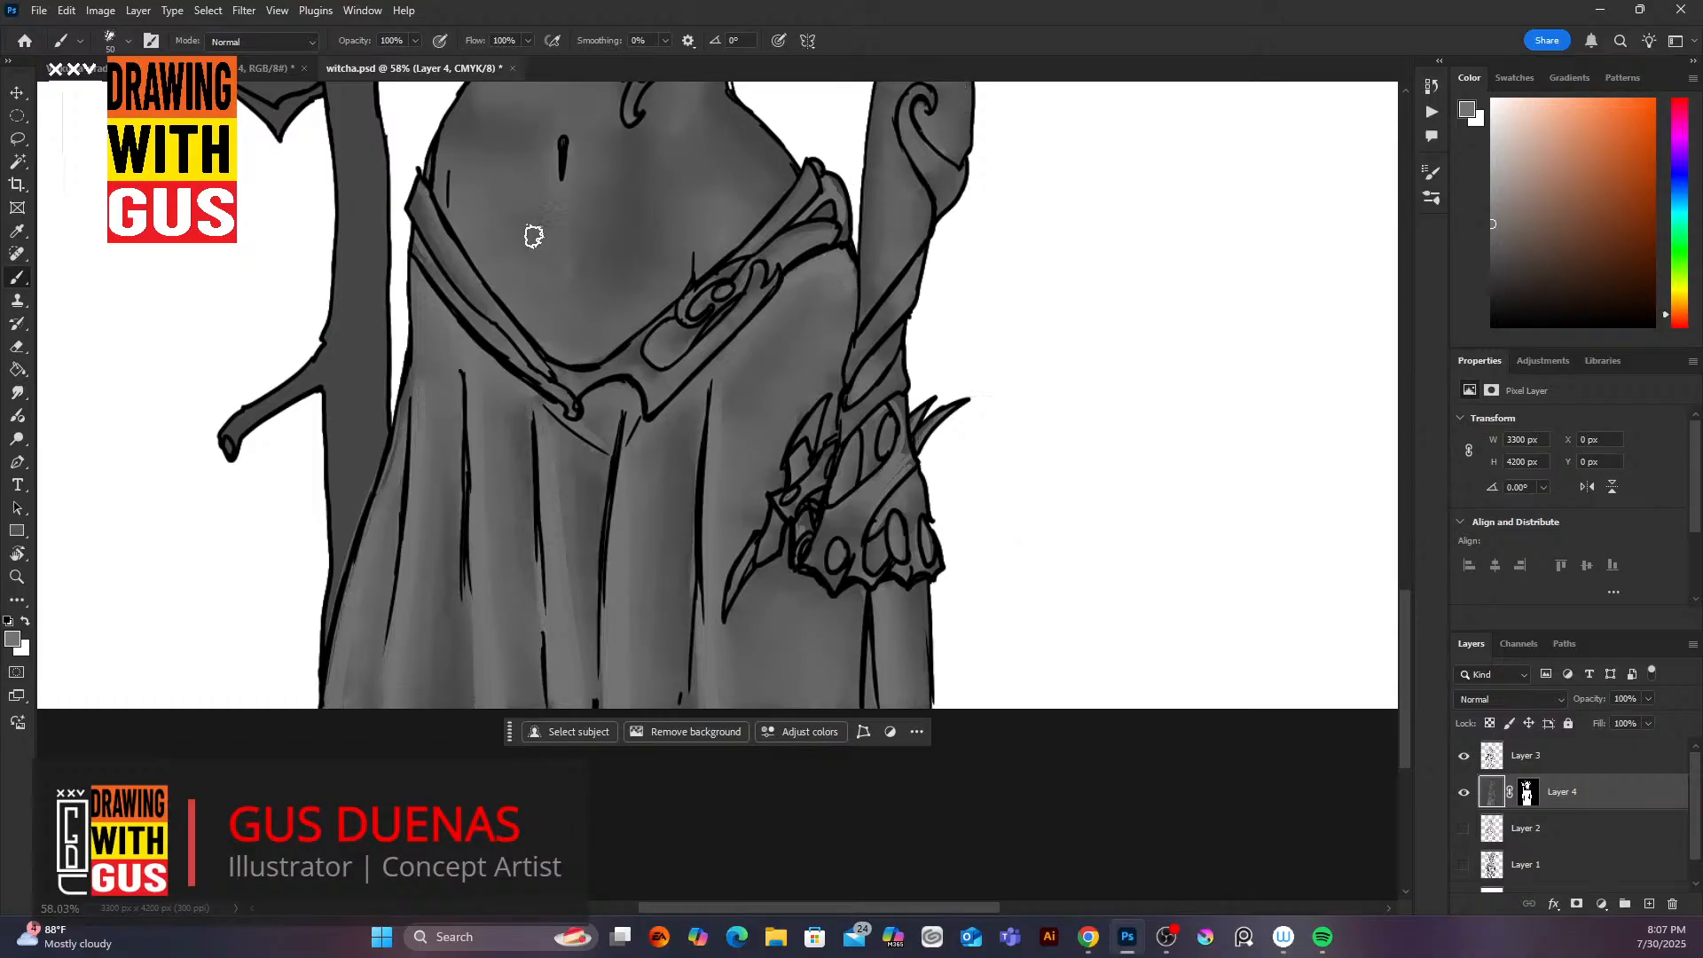
mouse_move(452, 214)
left_mouse_down()
mouse_move(503, 302)
mouse_move(561, 335)
mouse_move(587, 315)
mouse_move(578, 352)
mouse_move(666, 309)
mouse_move(598, 347)
mouse_move(683, 268)
left_mouse_up()
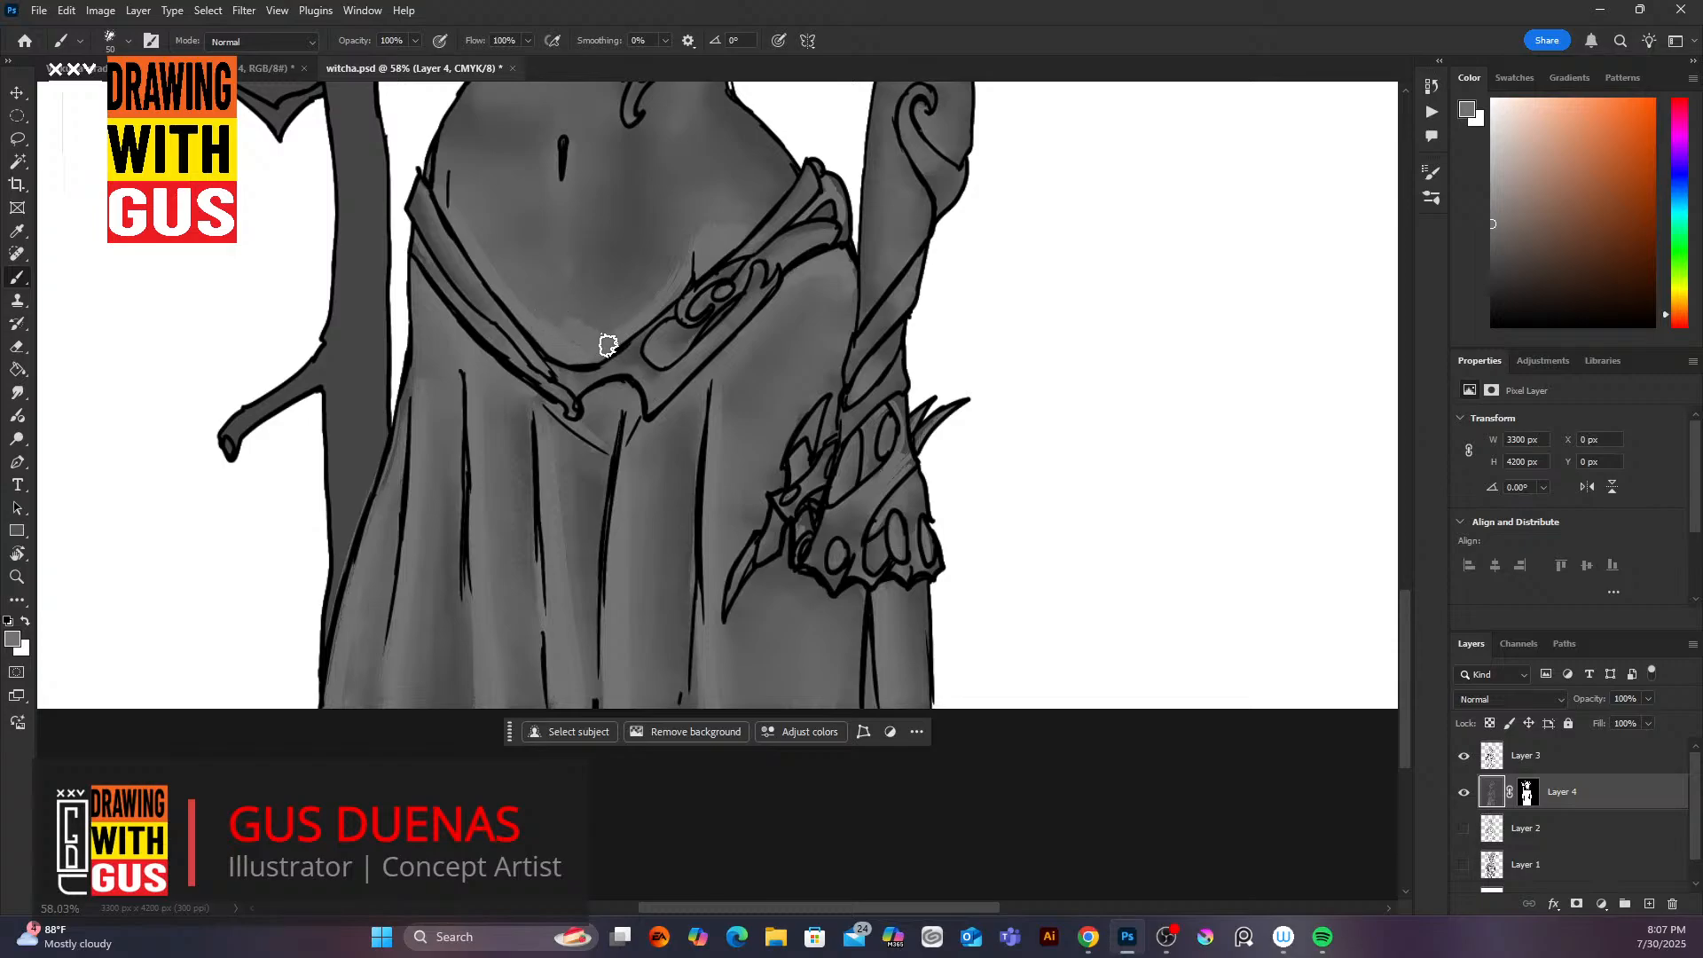
left_click(19, 395)
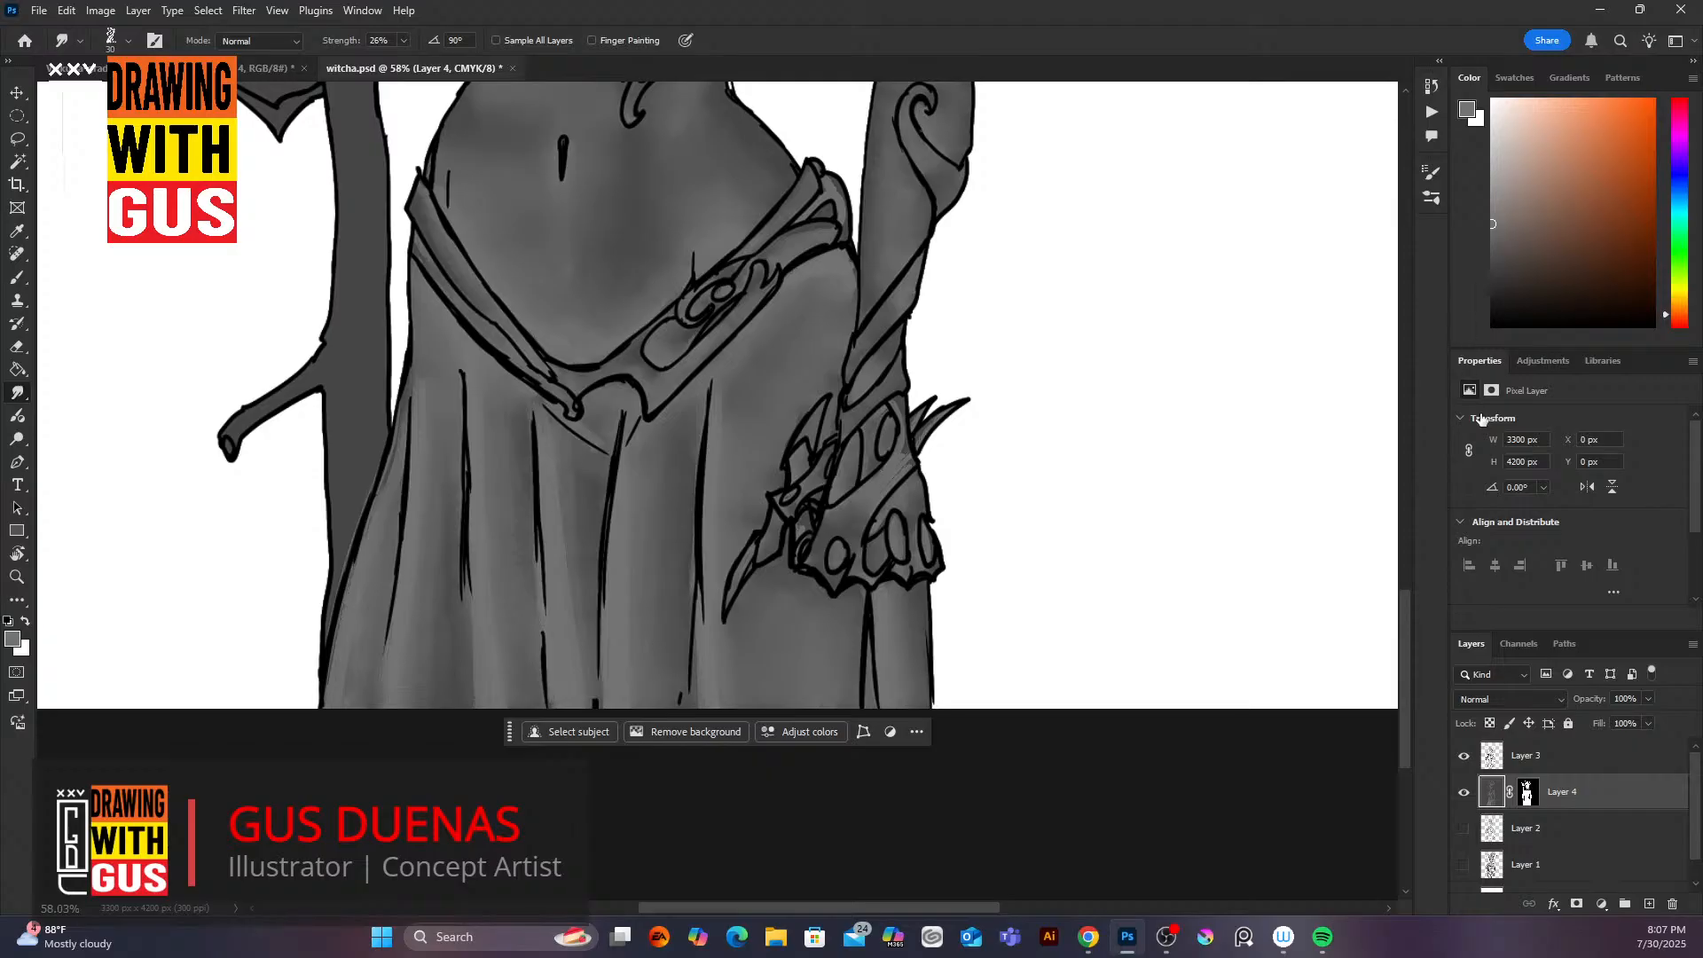
Step: Review the shading on the whole figure, hiding and showing Layer 4 to compare it with the line art
left_click_drag(1407, 604, 1398, 516)
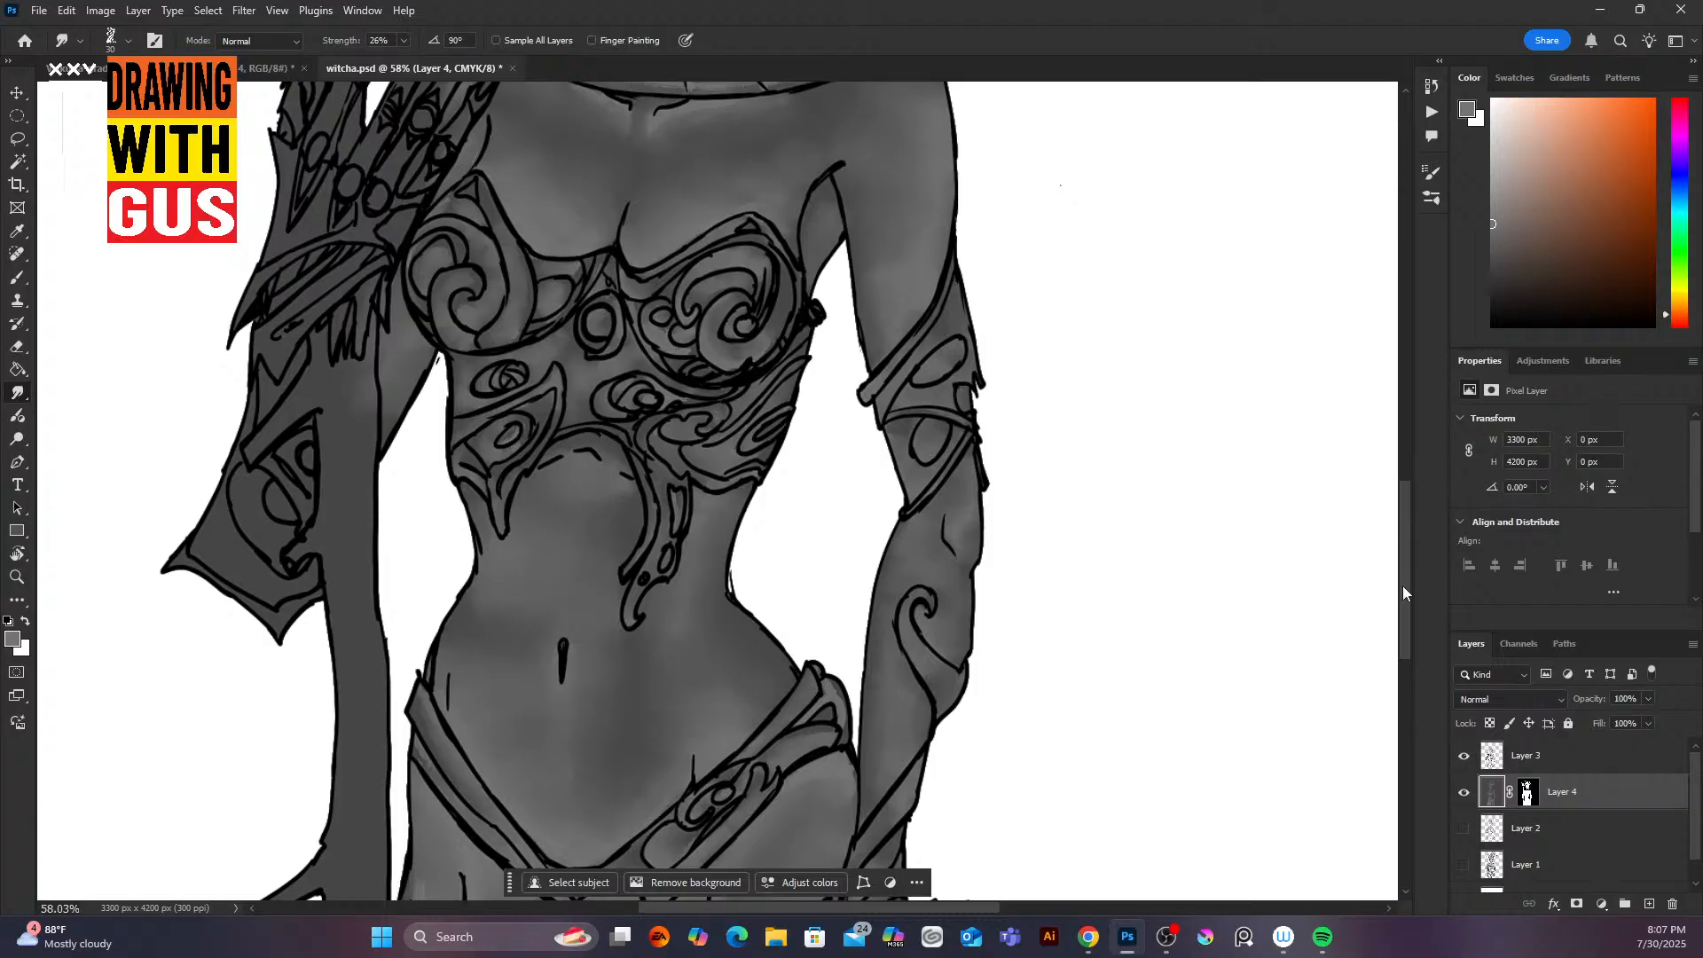
left_click_drag(1404, 593, 1407, 528)
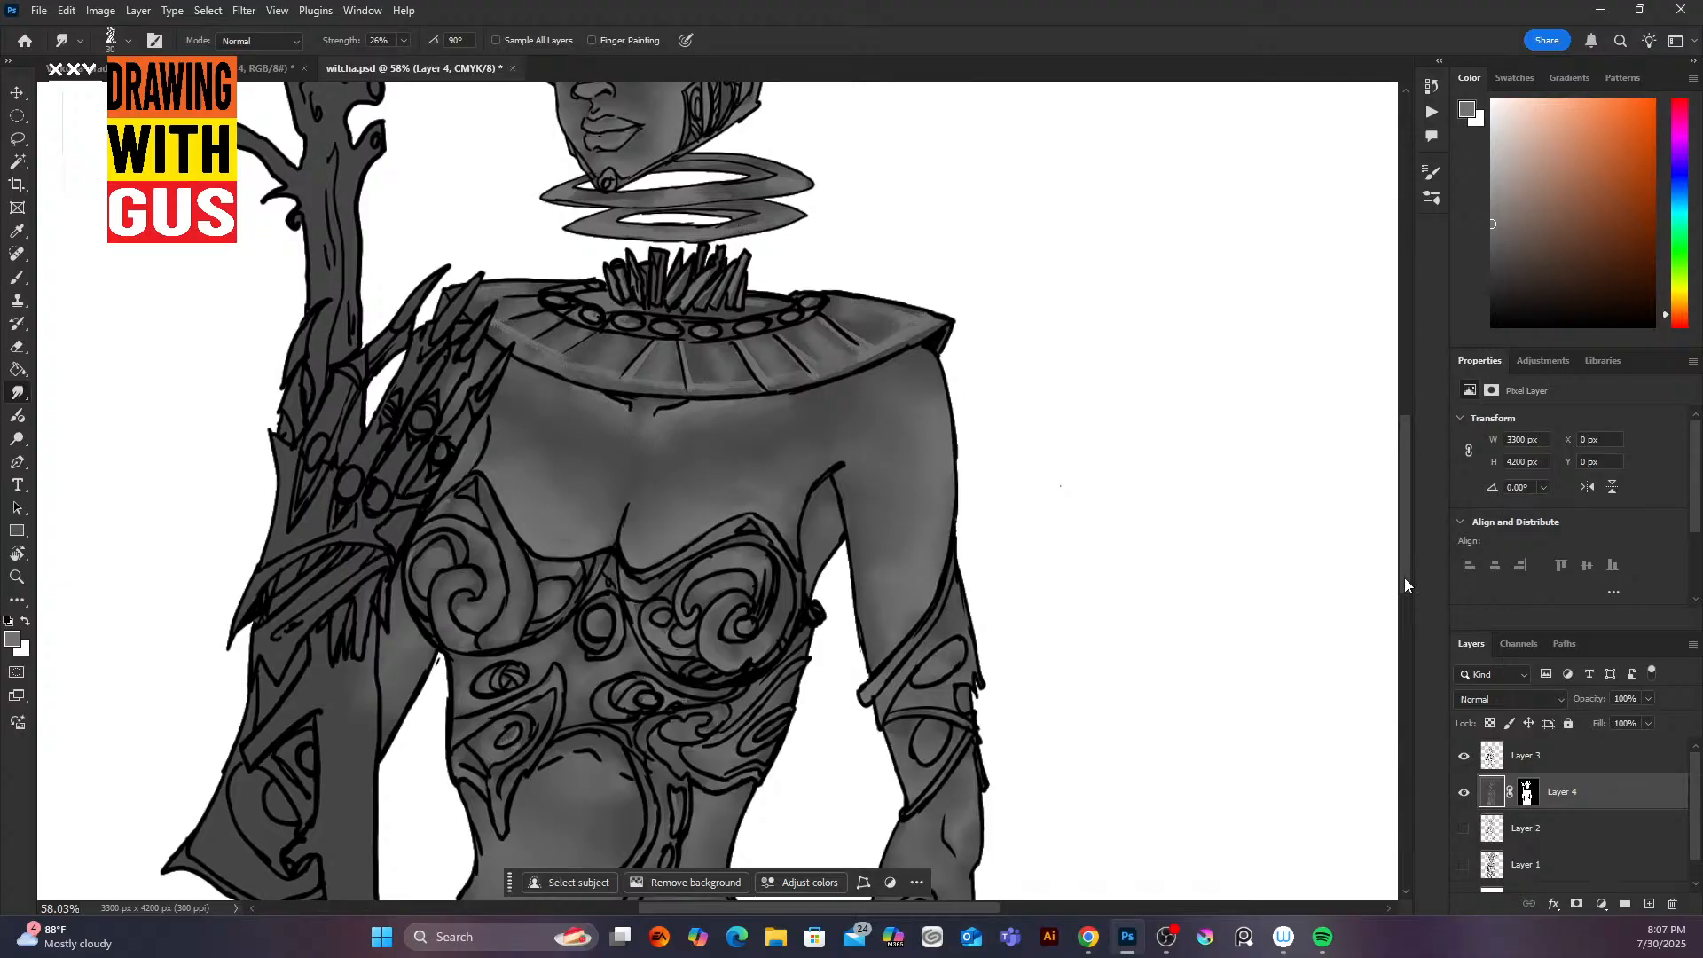
left_click_drag(1405, 585, 1405, 666)
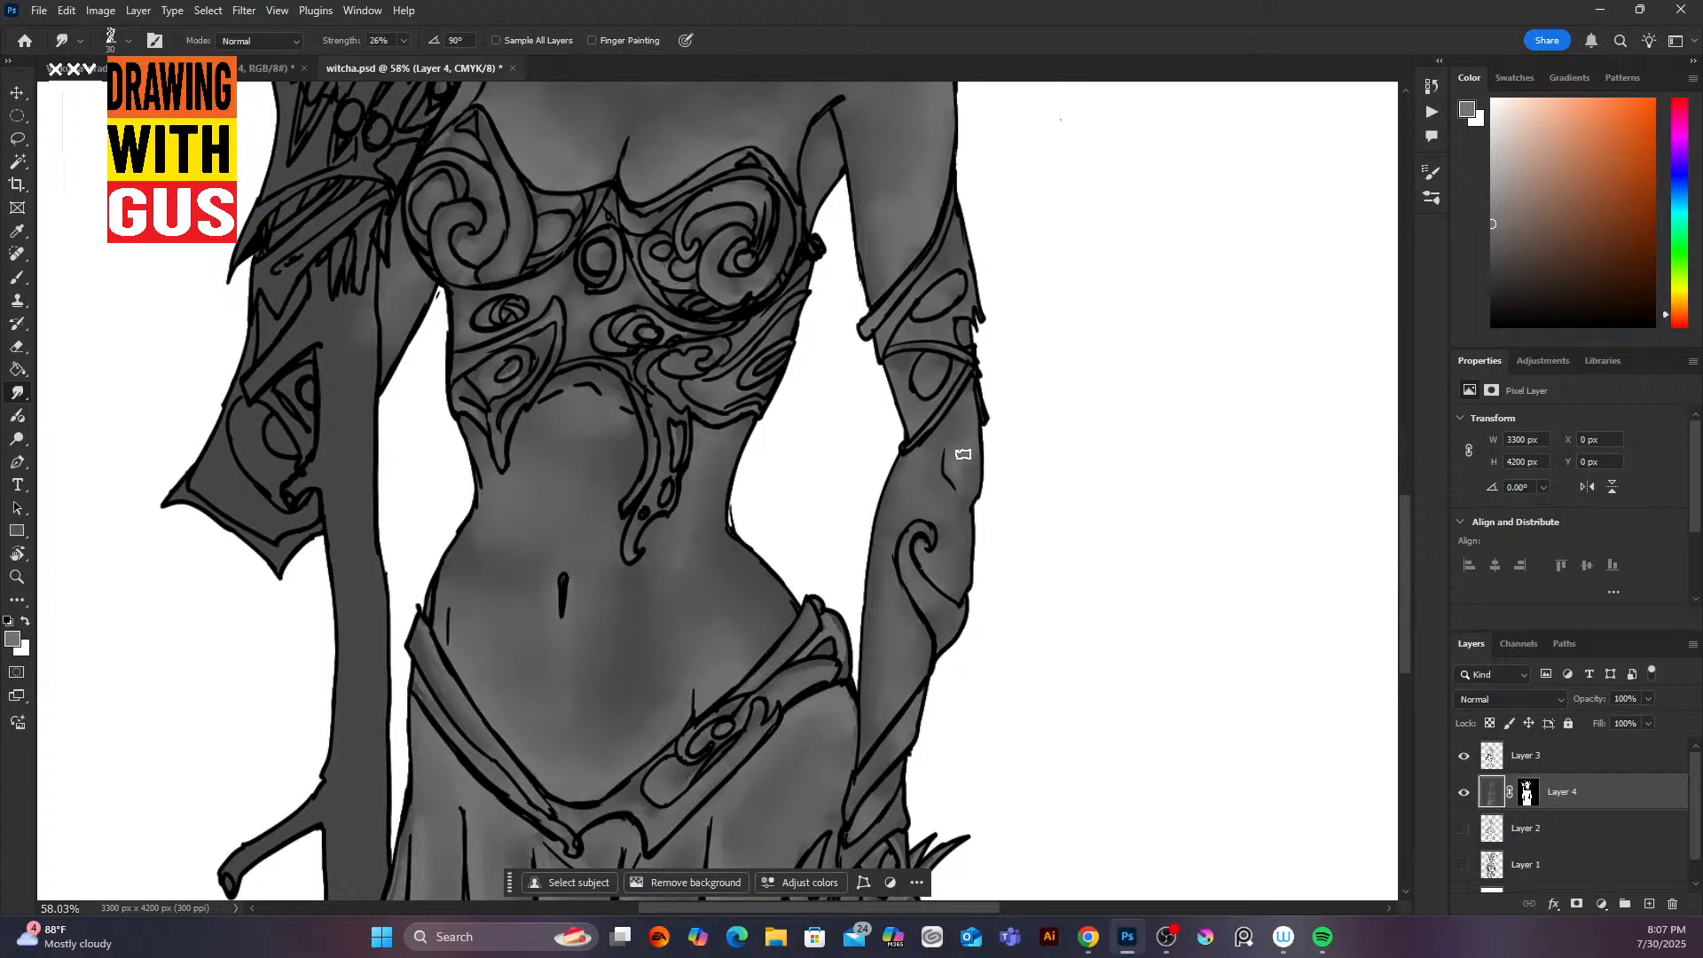
scroll(964, 454, "down", 5)
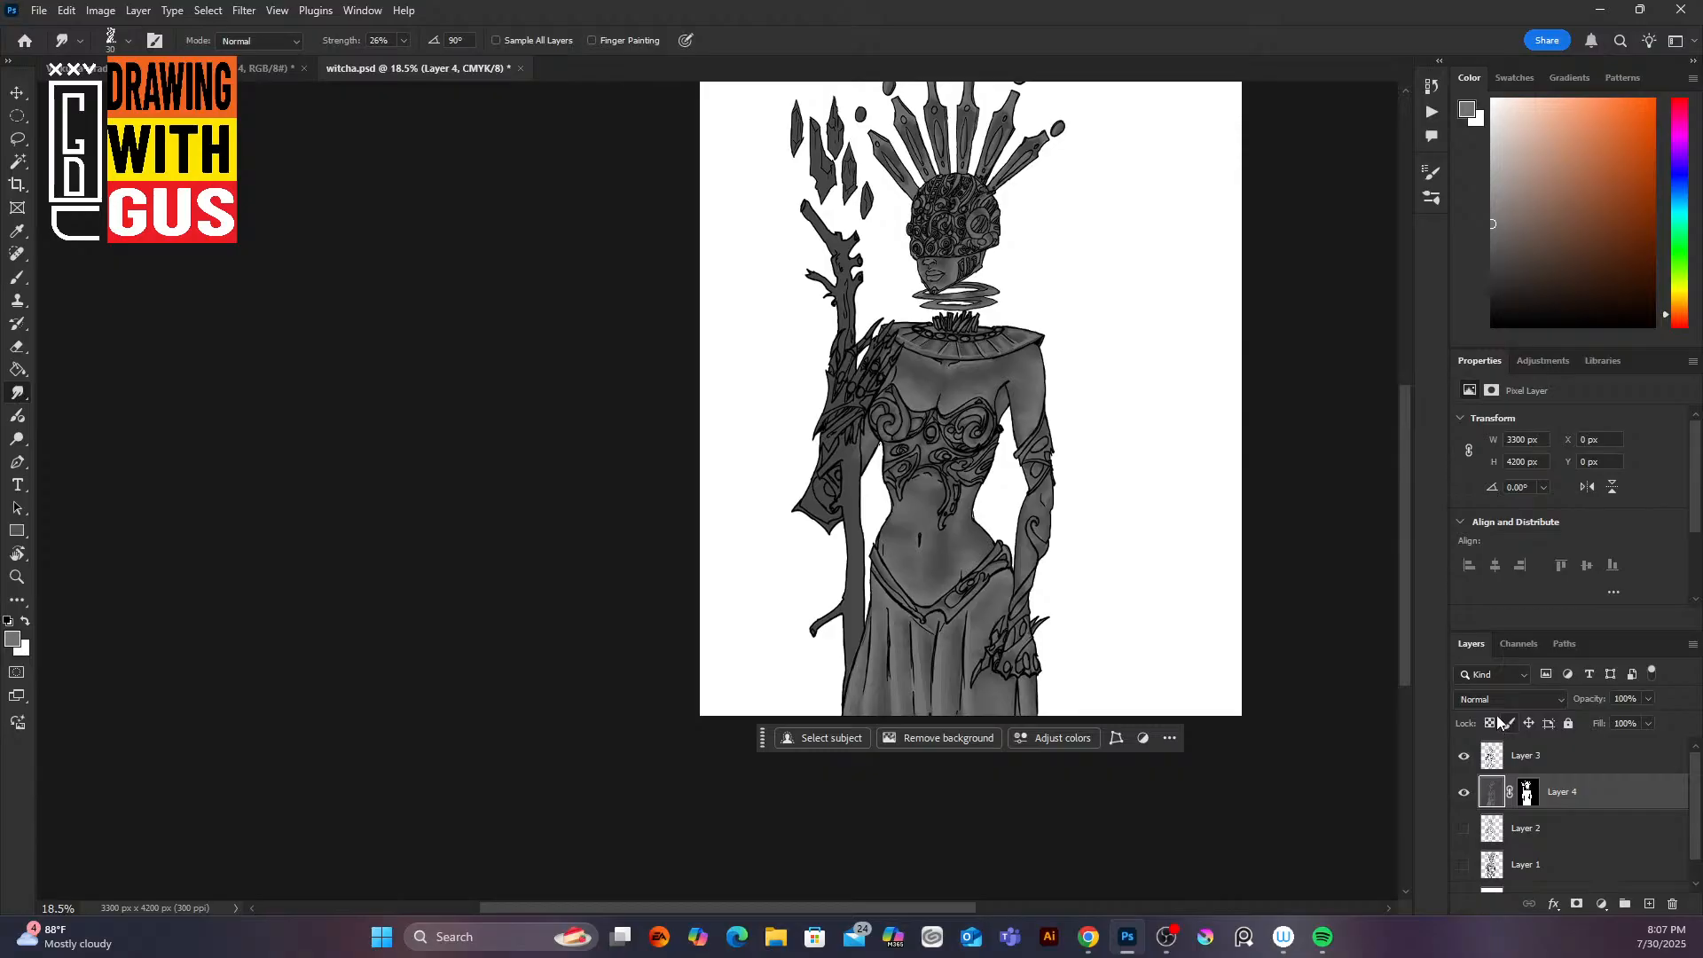
left_click(1464, 796)
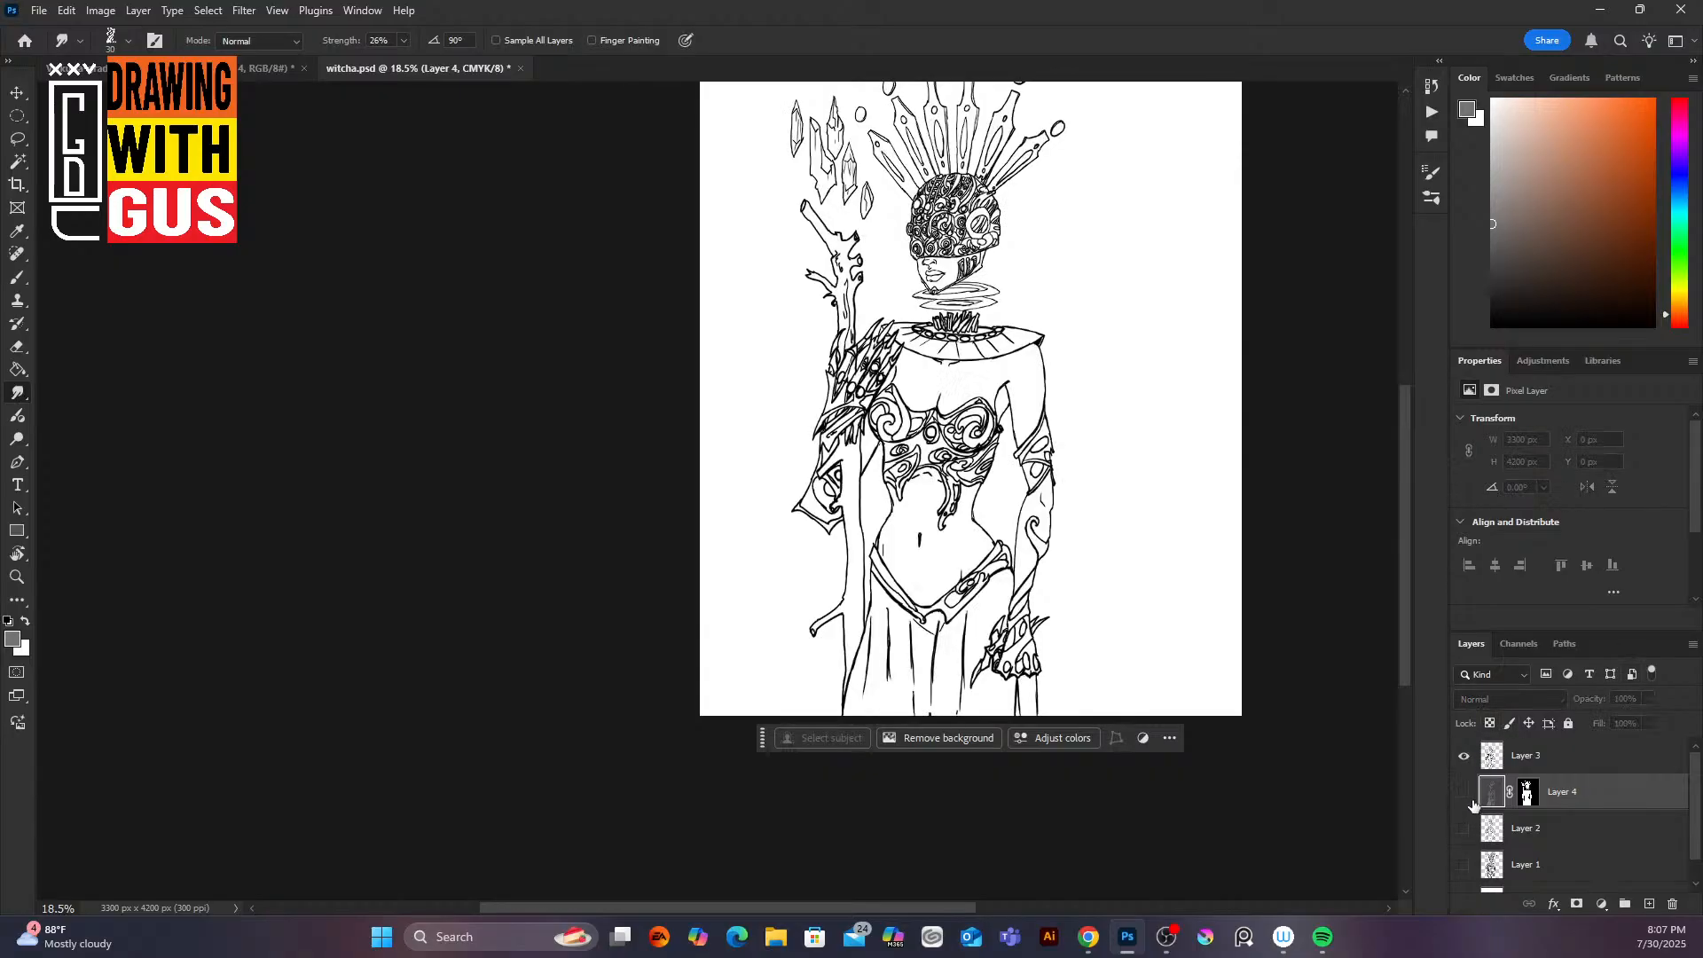
left_click(1465, 793)
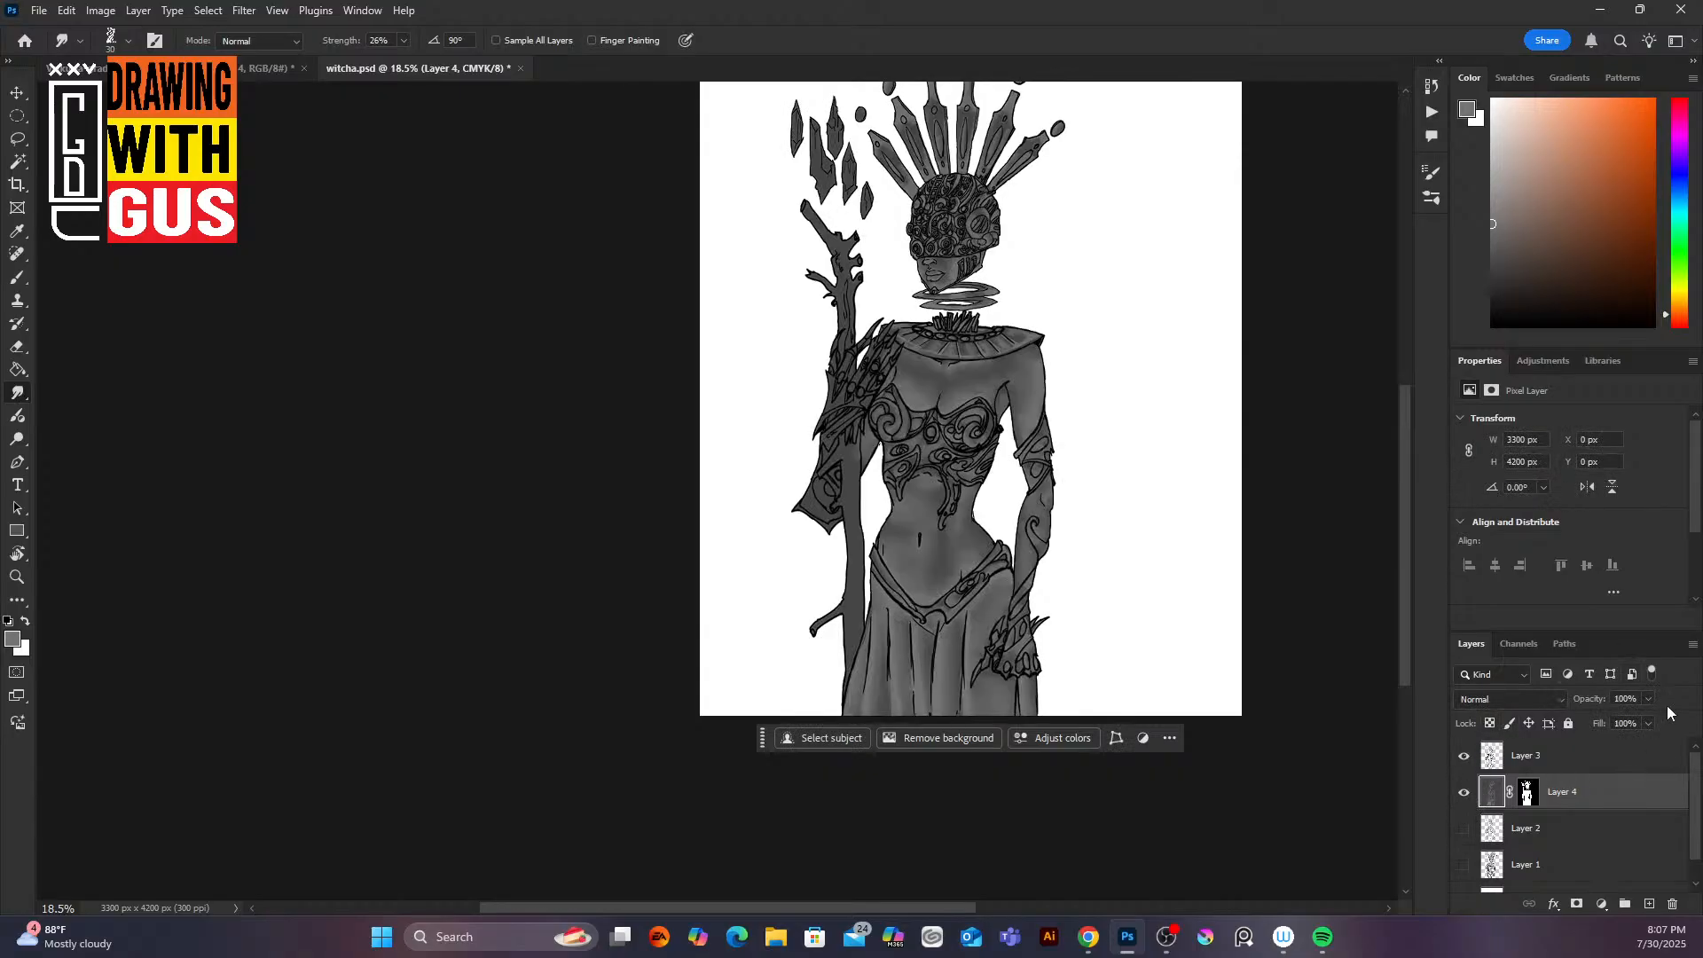
Step: Paint lighter gray facets on the five floating crystal shards above the staff with the Brush tool
scroll(901, 509, "up", 6)
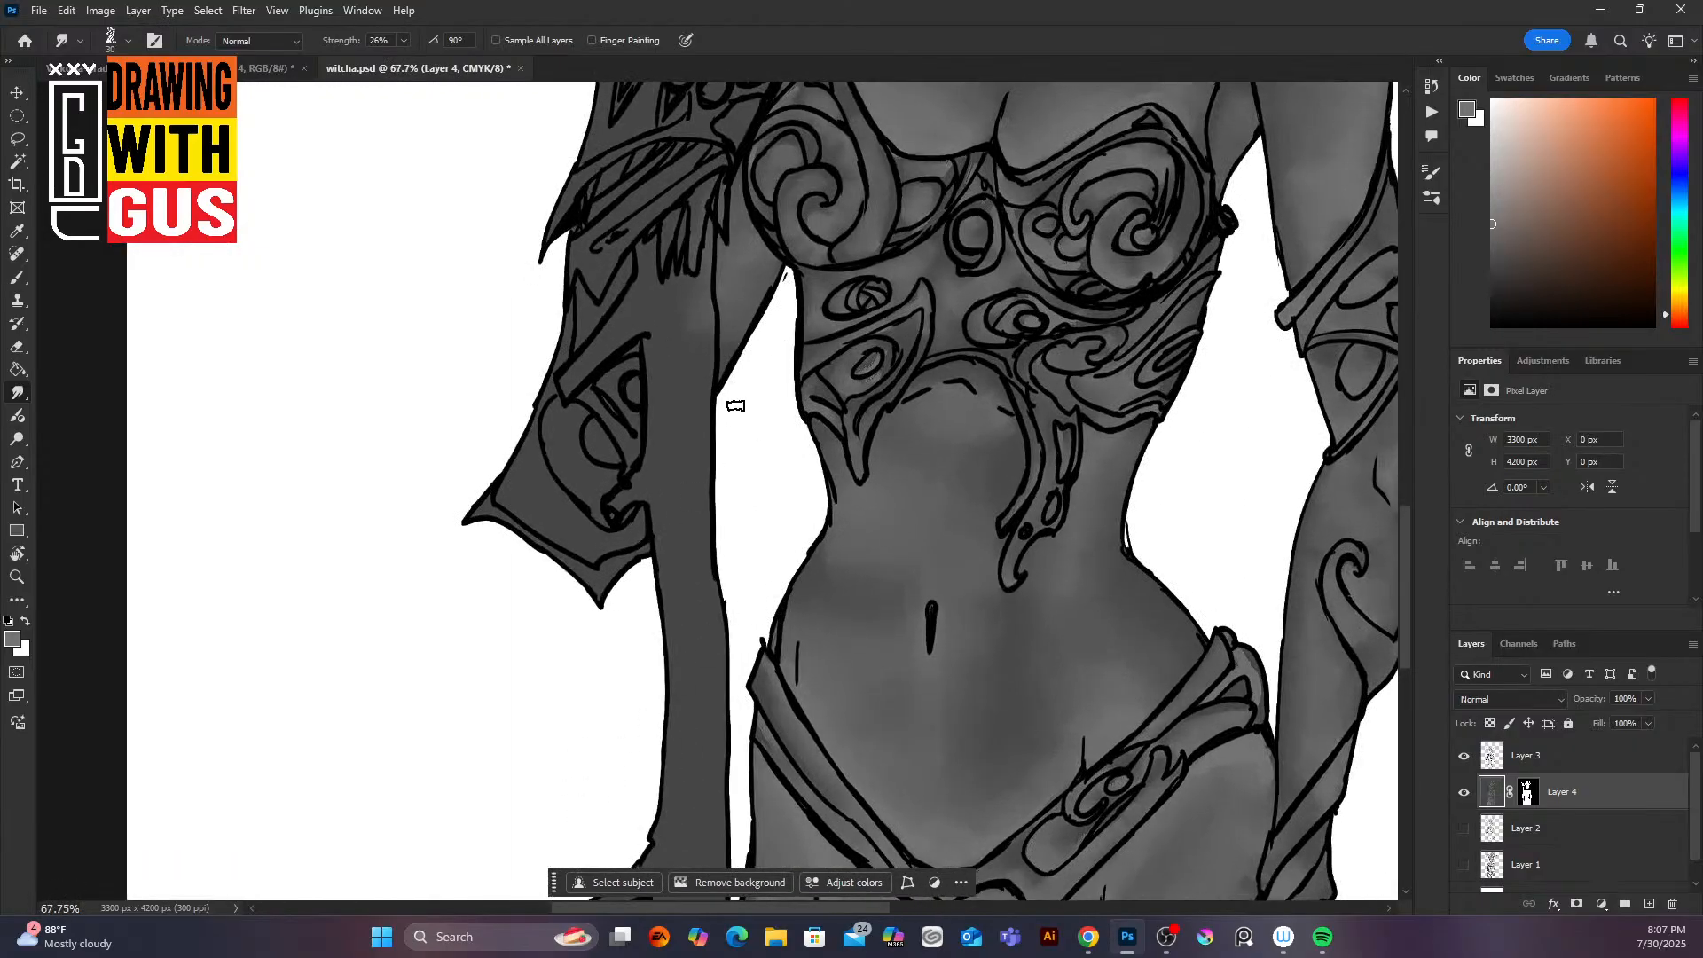
left_click_drag(1412, 543, 1405, 346)
left_click(17, 276)
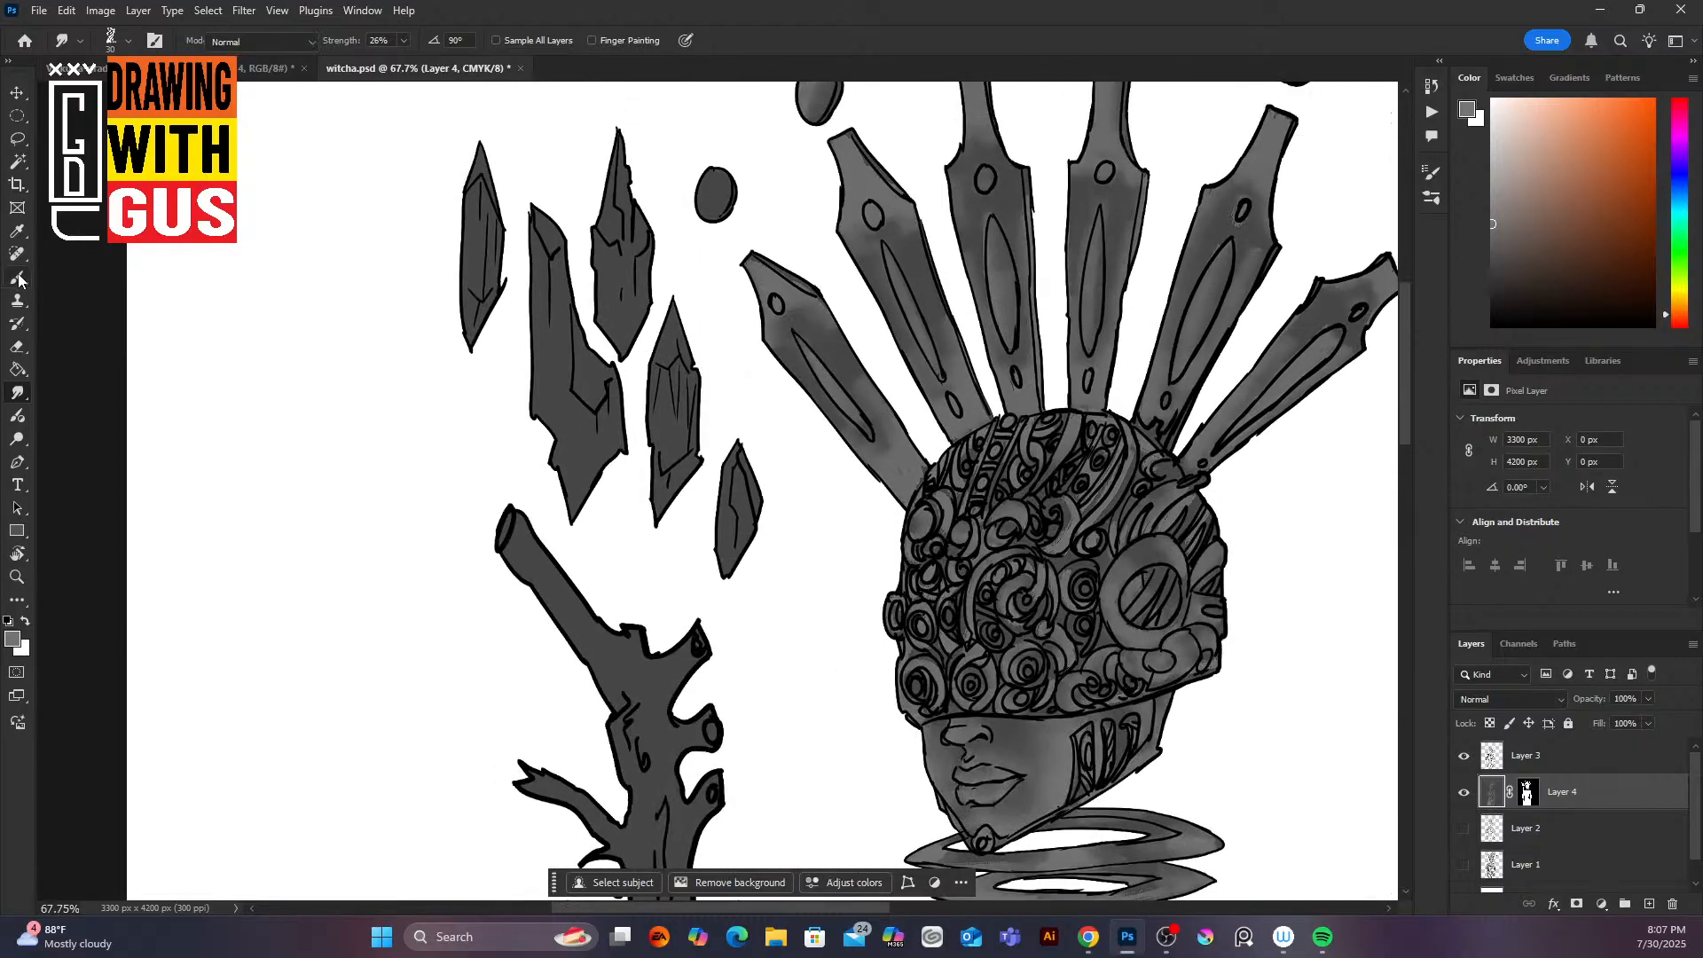
mouse_move(560, 390)
left_mouse_down()
mouse_move(560, 284)
mouse_move(578, 396)
mouse_move(557, 461)
left_mouse_up()
mouse_move(558, 251)
left_mouse_down()
mouse_move(538, 222)
mouse_move(612, 275)
mouse_move(620, 323)
mouse_move(653, 334)
mouse_move(669, 430)
mouse_move(675, 392)
mouse_move(662, 471)
mouse_move(729, 492)
mouse_move(726, 563)
left_mouse_up()
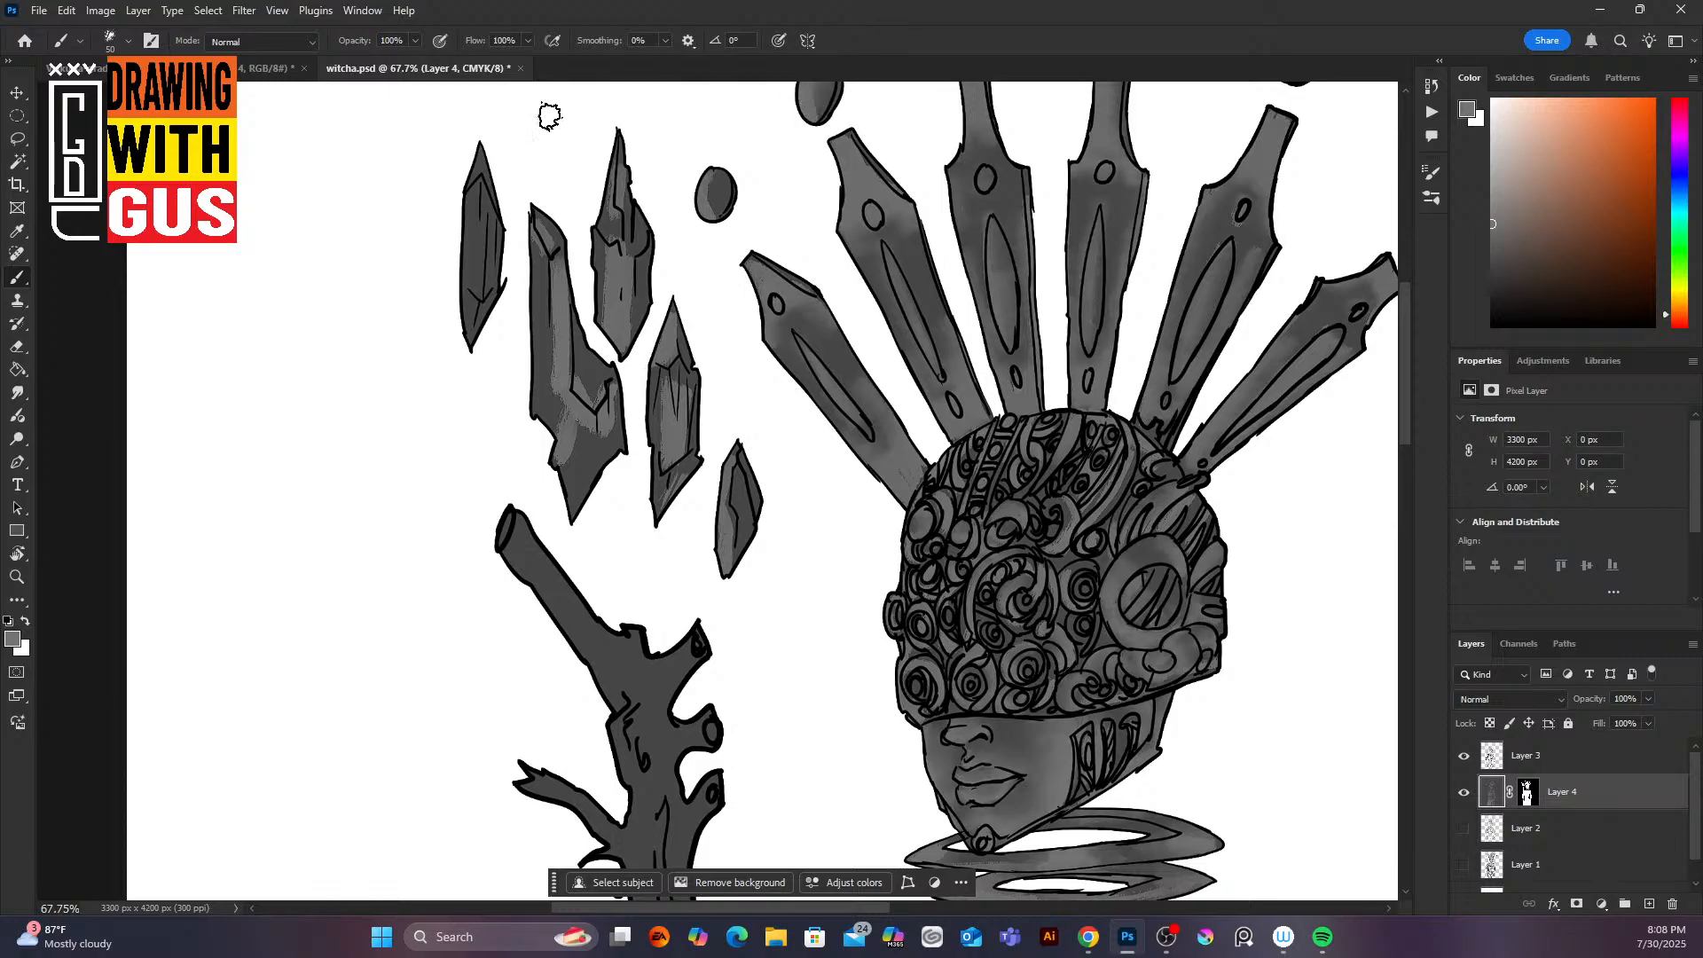
left_click_drag(477, 180, 479, 346)
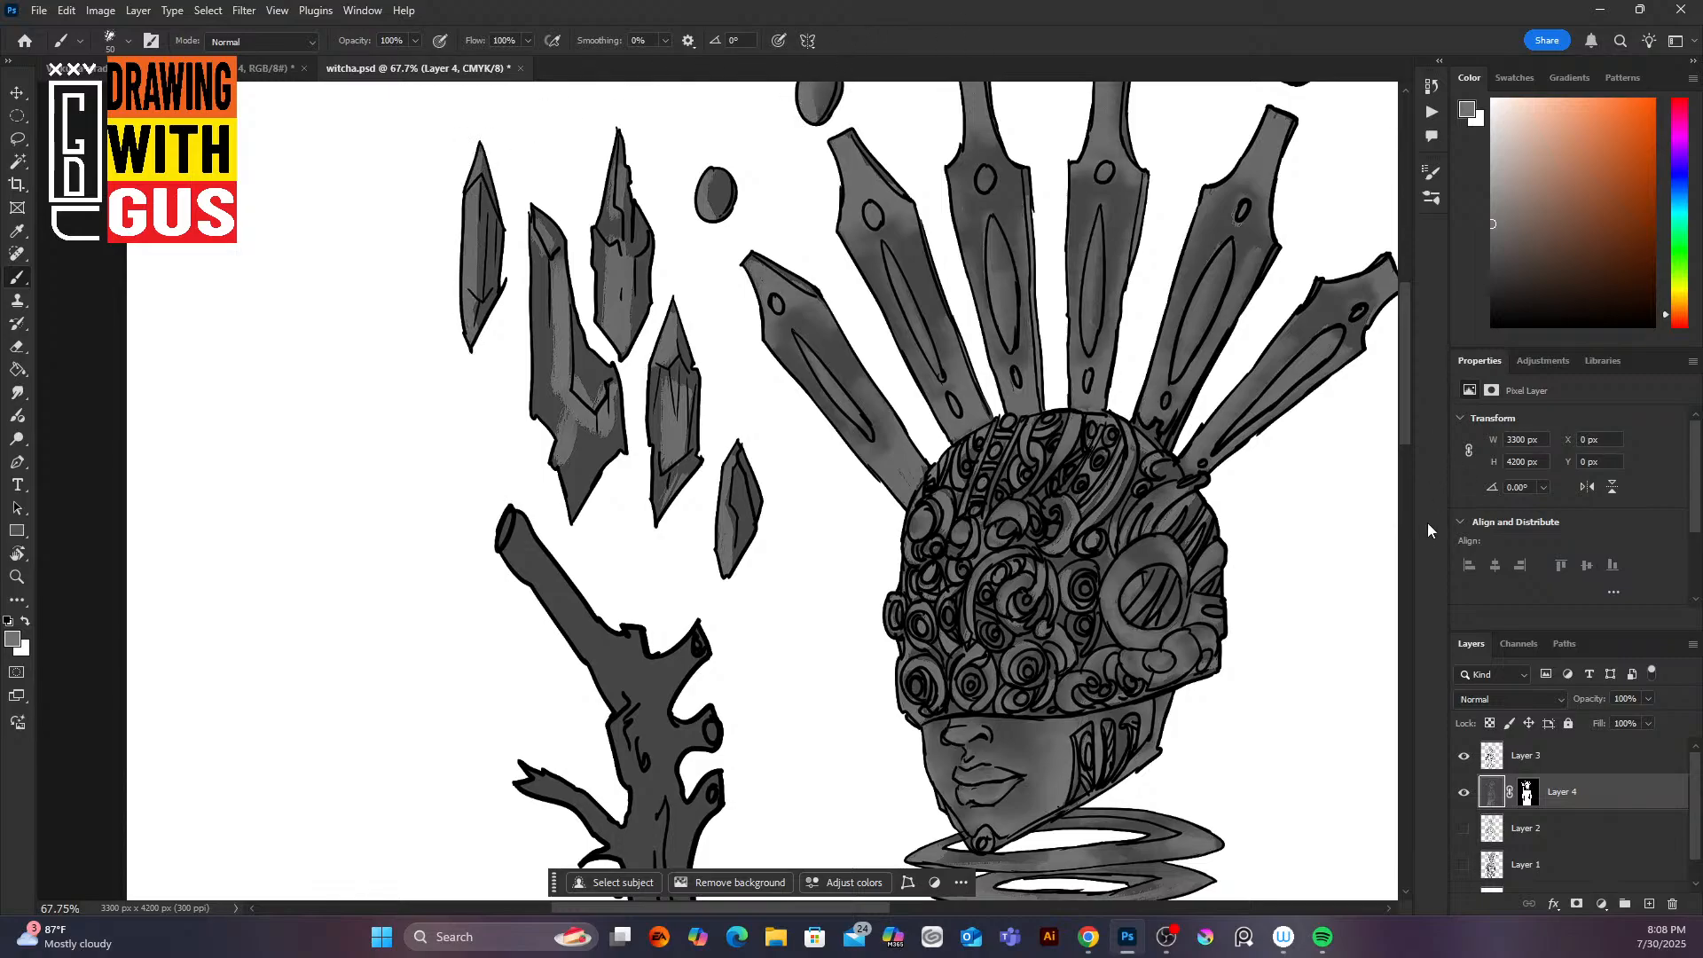
Step: Smudge the lighter gray smooth on the floating crystal shards above the staff
left_click_drag(1408, 434, 1402, 375)
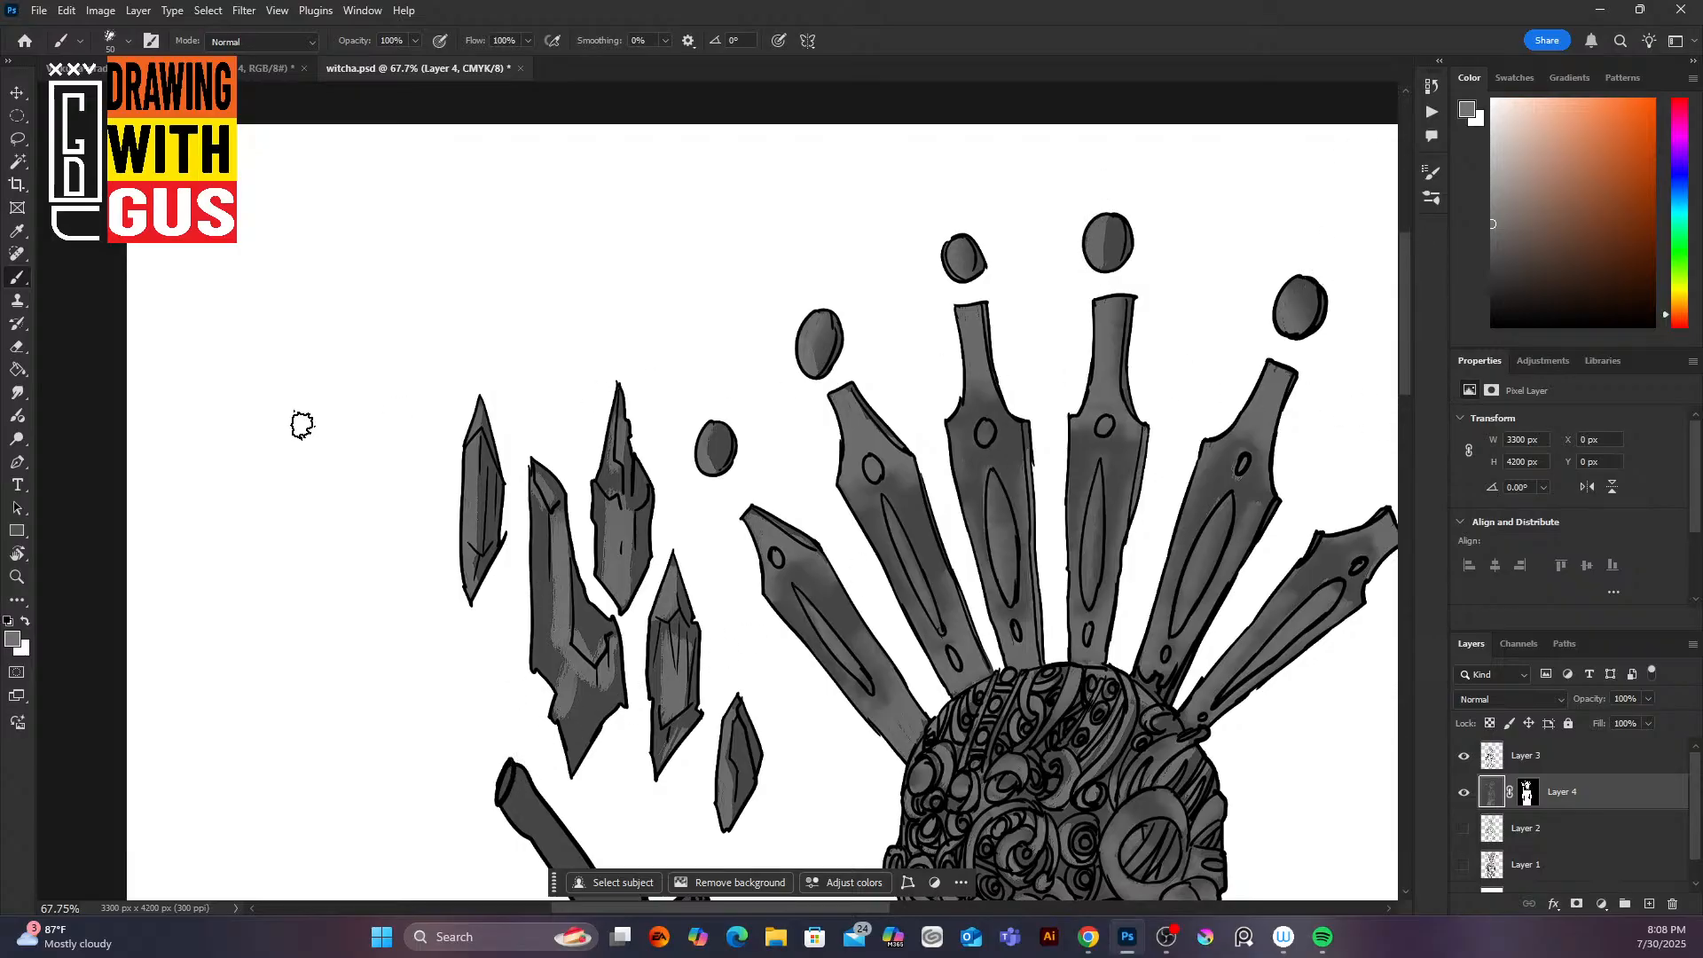
left_click(18, 392)
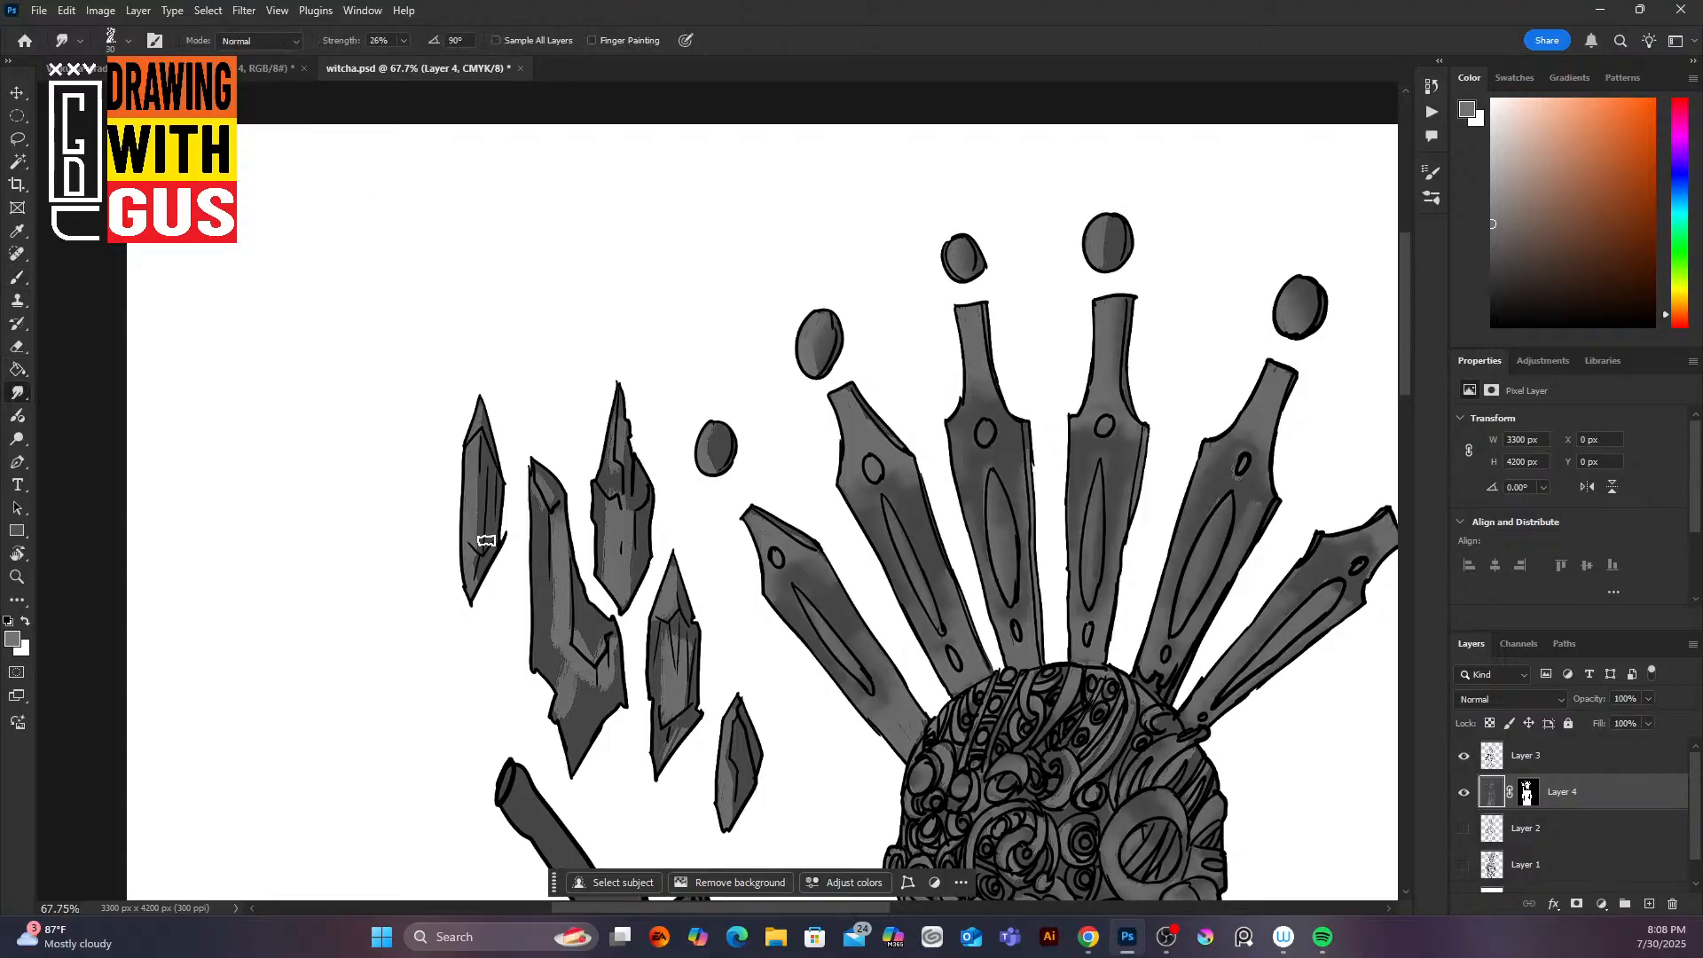
mouse_move(486, 540)
left_mouse_down()
mouse_move(483, 479)
mouse_move(479, 564)
left_mouse_up()
mouse_move(548, 503)
left_mouse_down()
mouse_move(553, 664)
mouse_move(587, 695)
mouse_move(565, 728)
mouse_move(595, 670)
mouse_move(577, 612)
left_mouse_up()
mouse_move(610, 518)
left_mouse_down()
mouse_move(605, 502)
mouse_move(630, 506)
left_mouse_up()
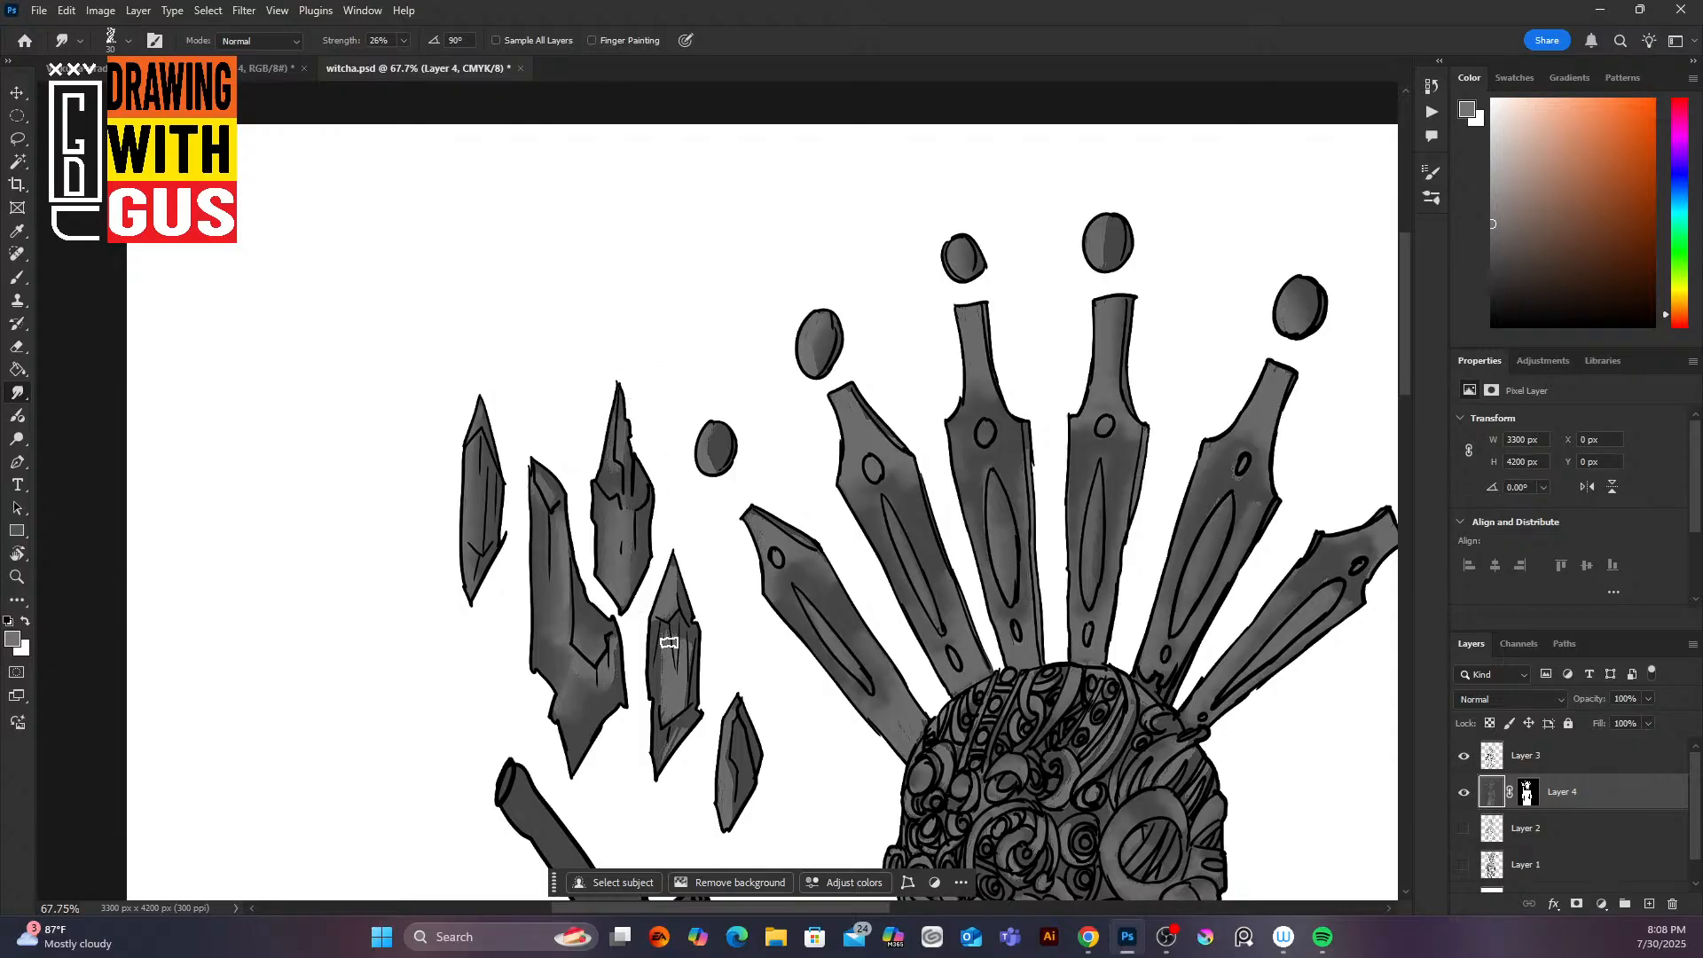
mouse_move(669, 642)
left_mouse_down()
mouse_move(679, 671)
mouse_move(680, 630)
left_mouse_up()
left_click_drag(727, 755, 729, 786)
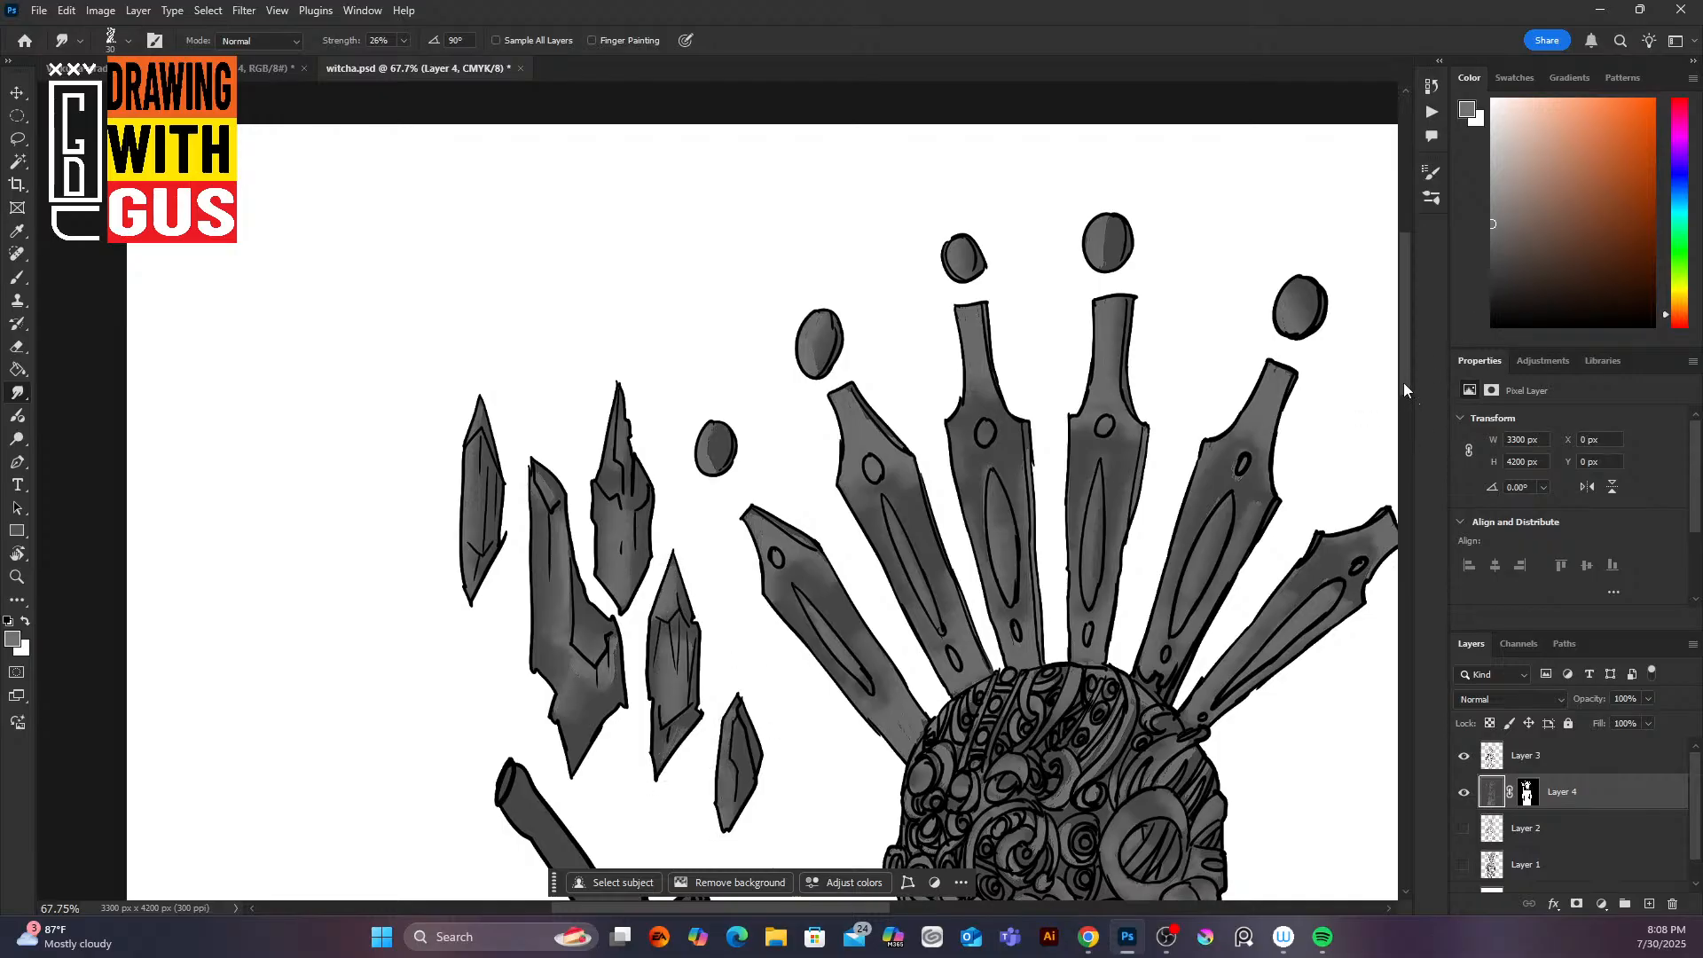
Step: Paint lighter gray highlights on the clawed fingers, thumb and side of the staff-holding hand with a brush of size 20 to 30
left_click_drag(1404, 382, 1378, 536)
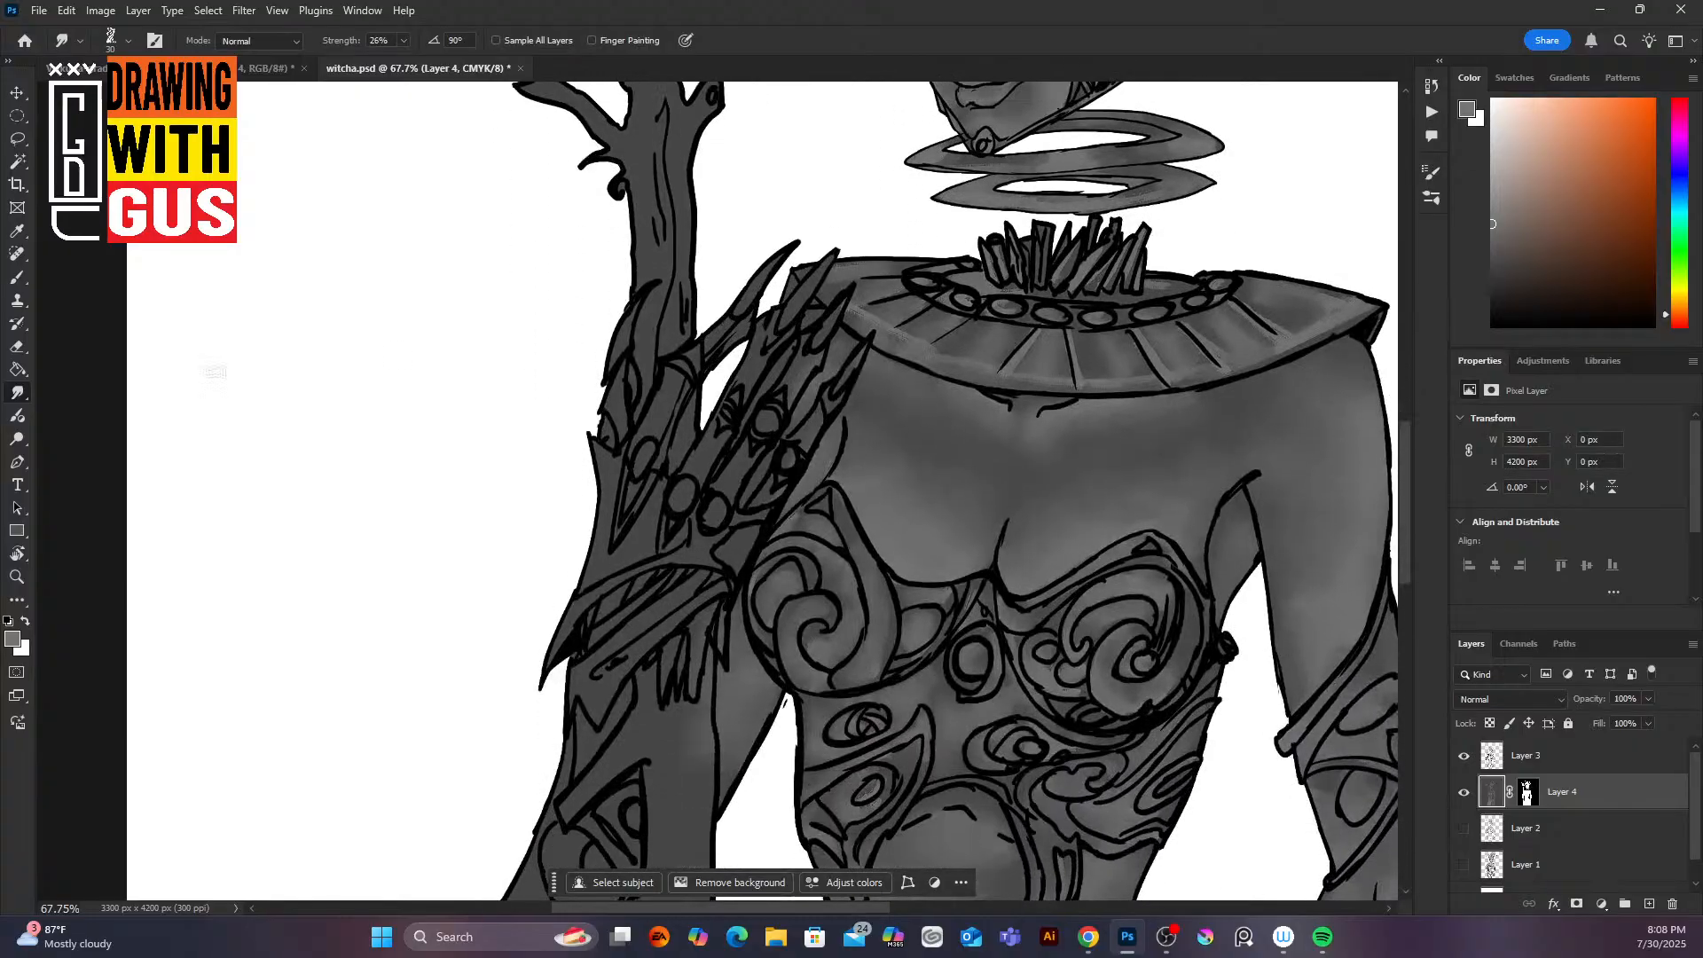
left_click(17, 276)
scroll(723, 333, "down", 1)
scroll(725, 328, "up", 1)
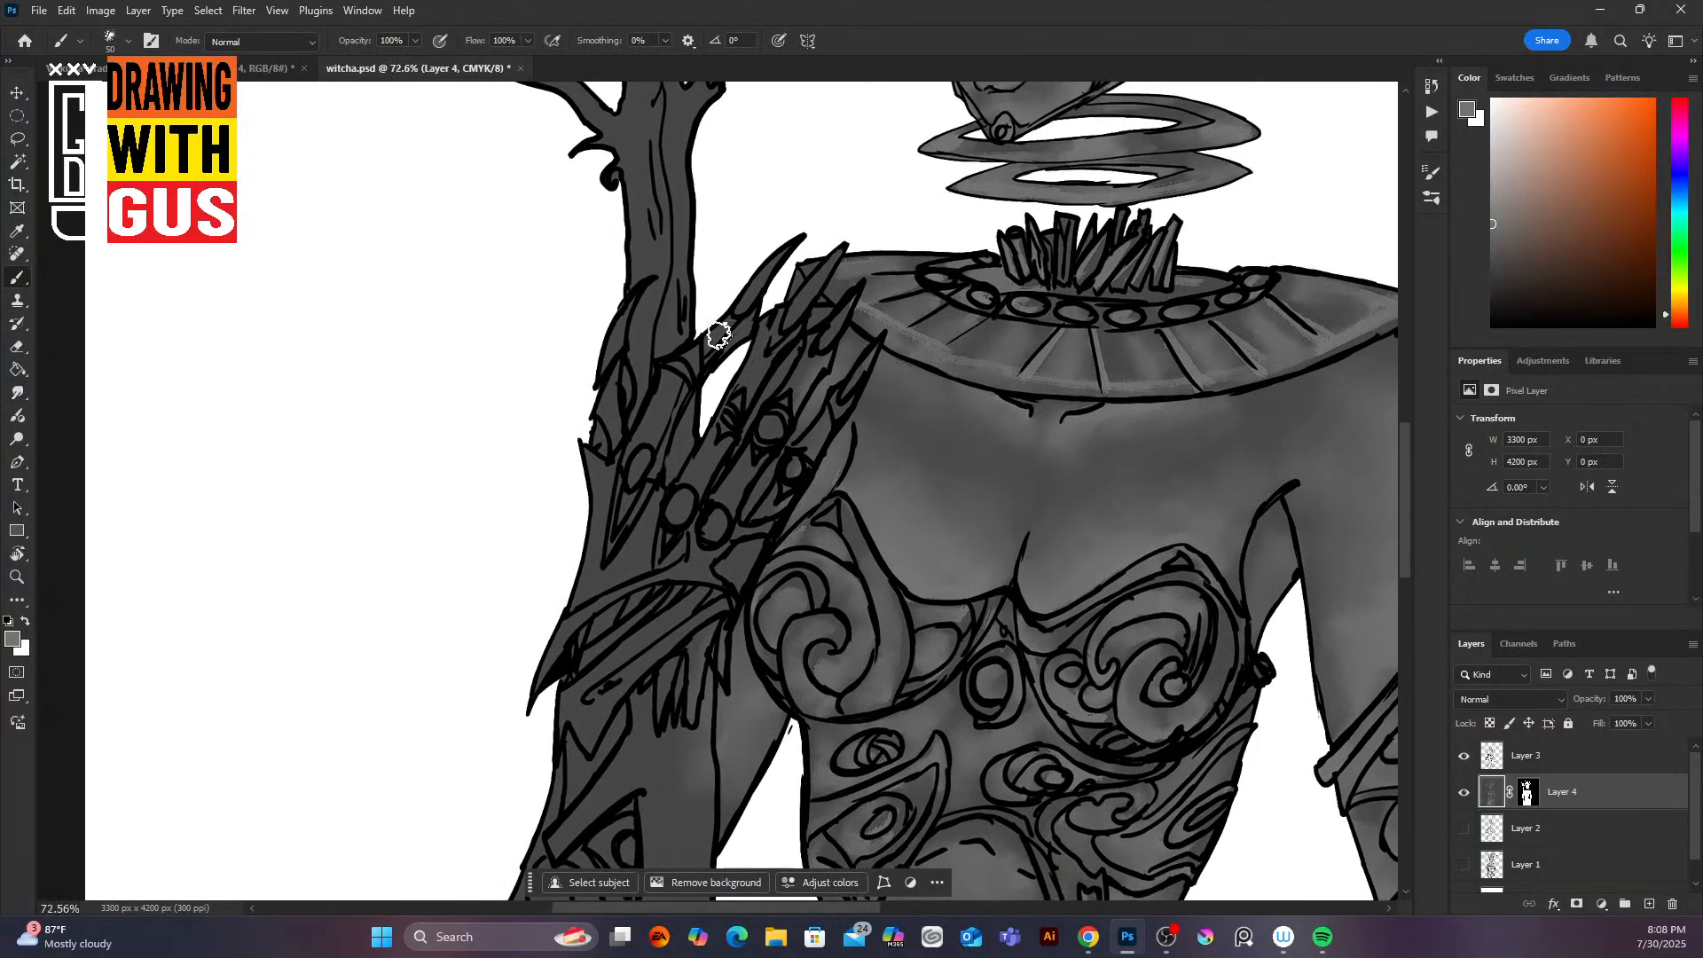
left_click_drag(733, 326, 755, 292)
key("bracketleft")
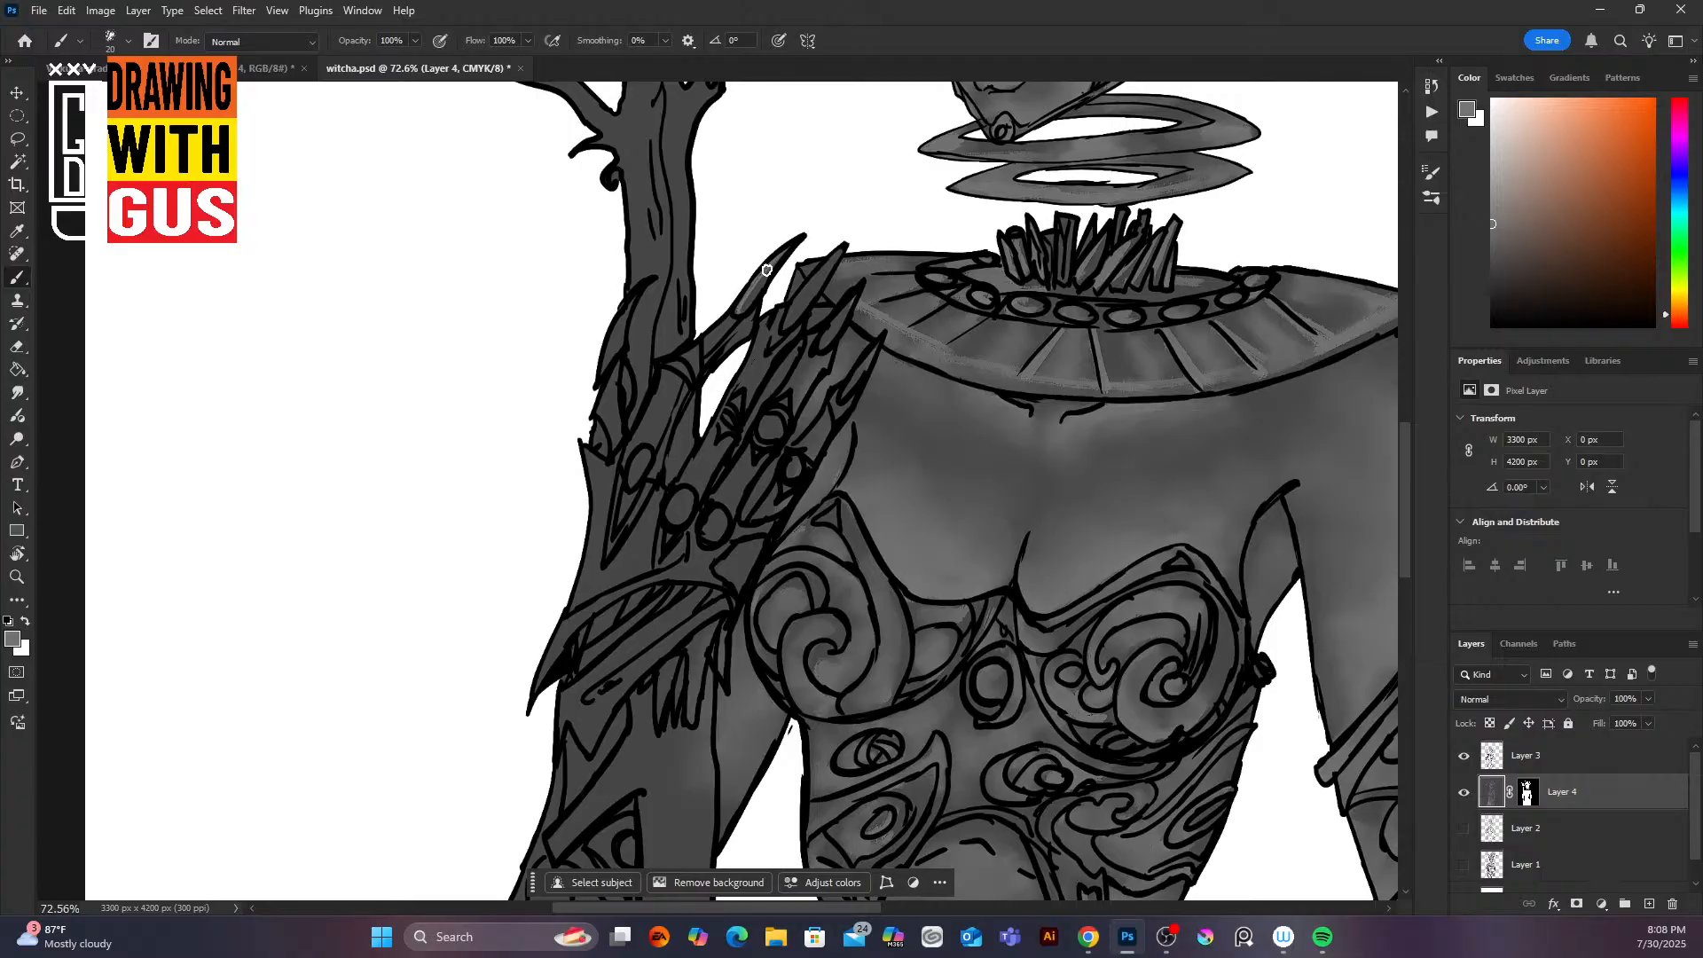
mouse_move(731, 313)
left_mouse_down()
mouse_move(661, 392)
mouse_move(659, 374)
mouse_move(644, 422)
left_mouse_up()
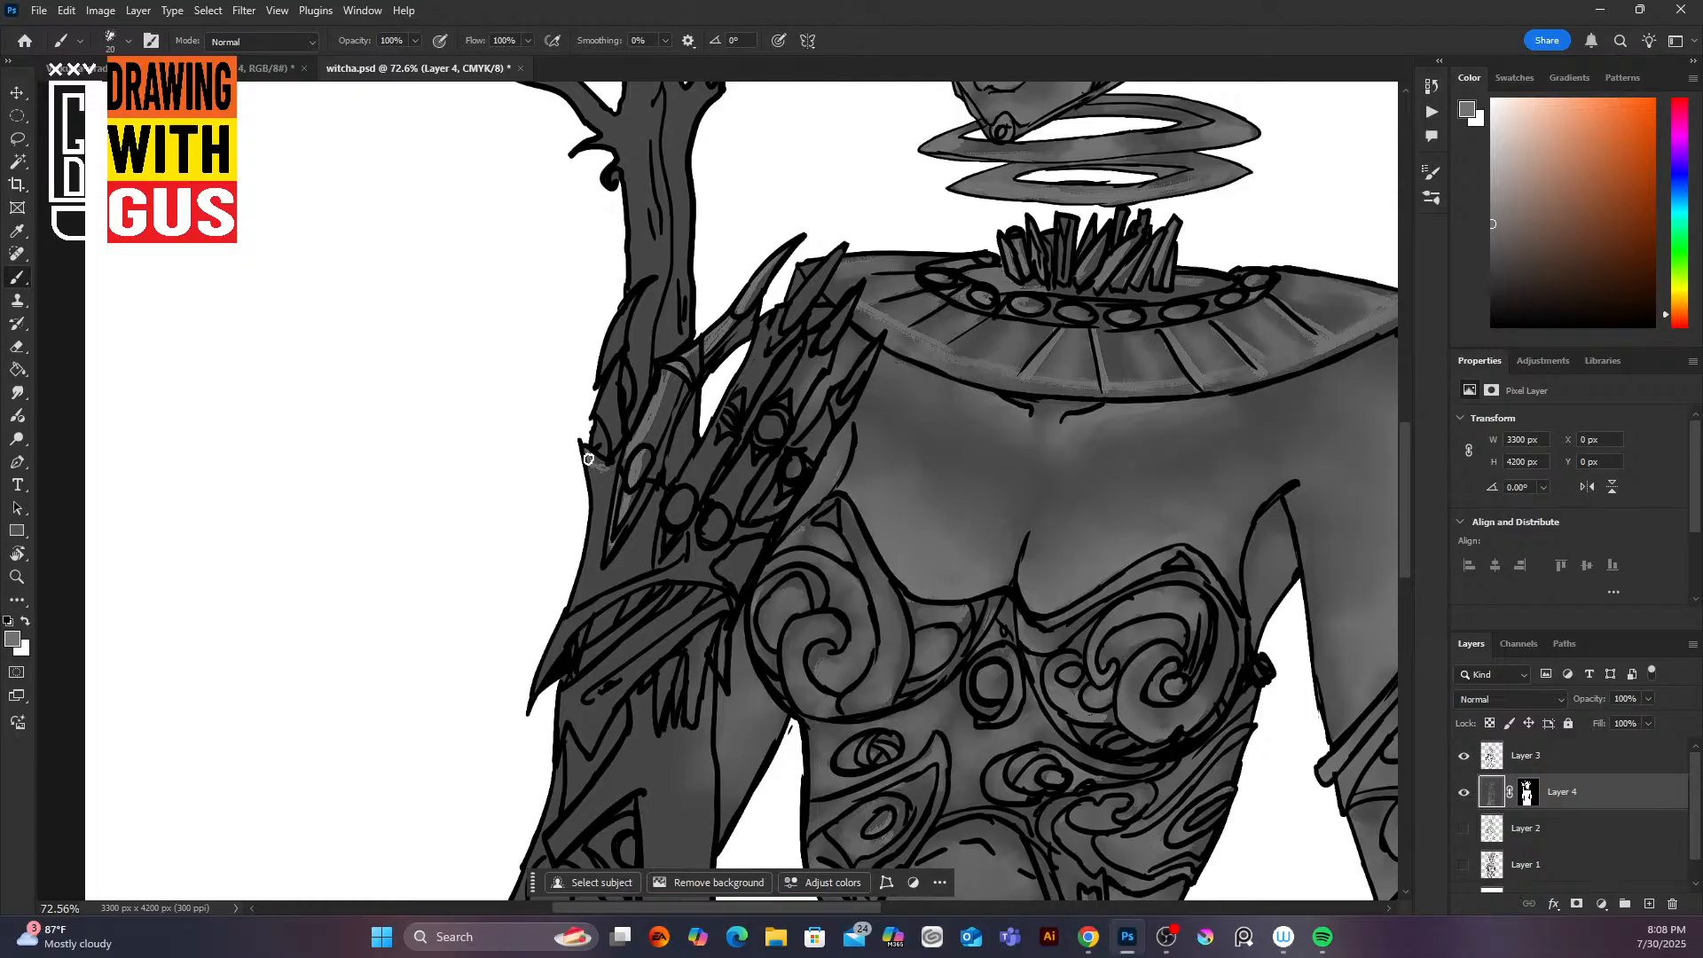
left_click_drag(611, 475, 579, 590)
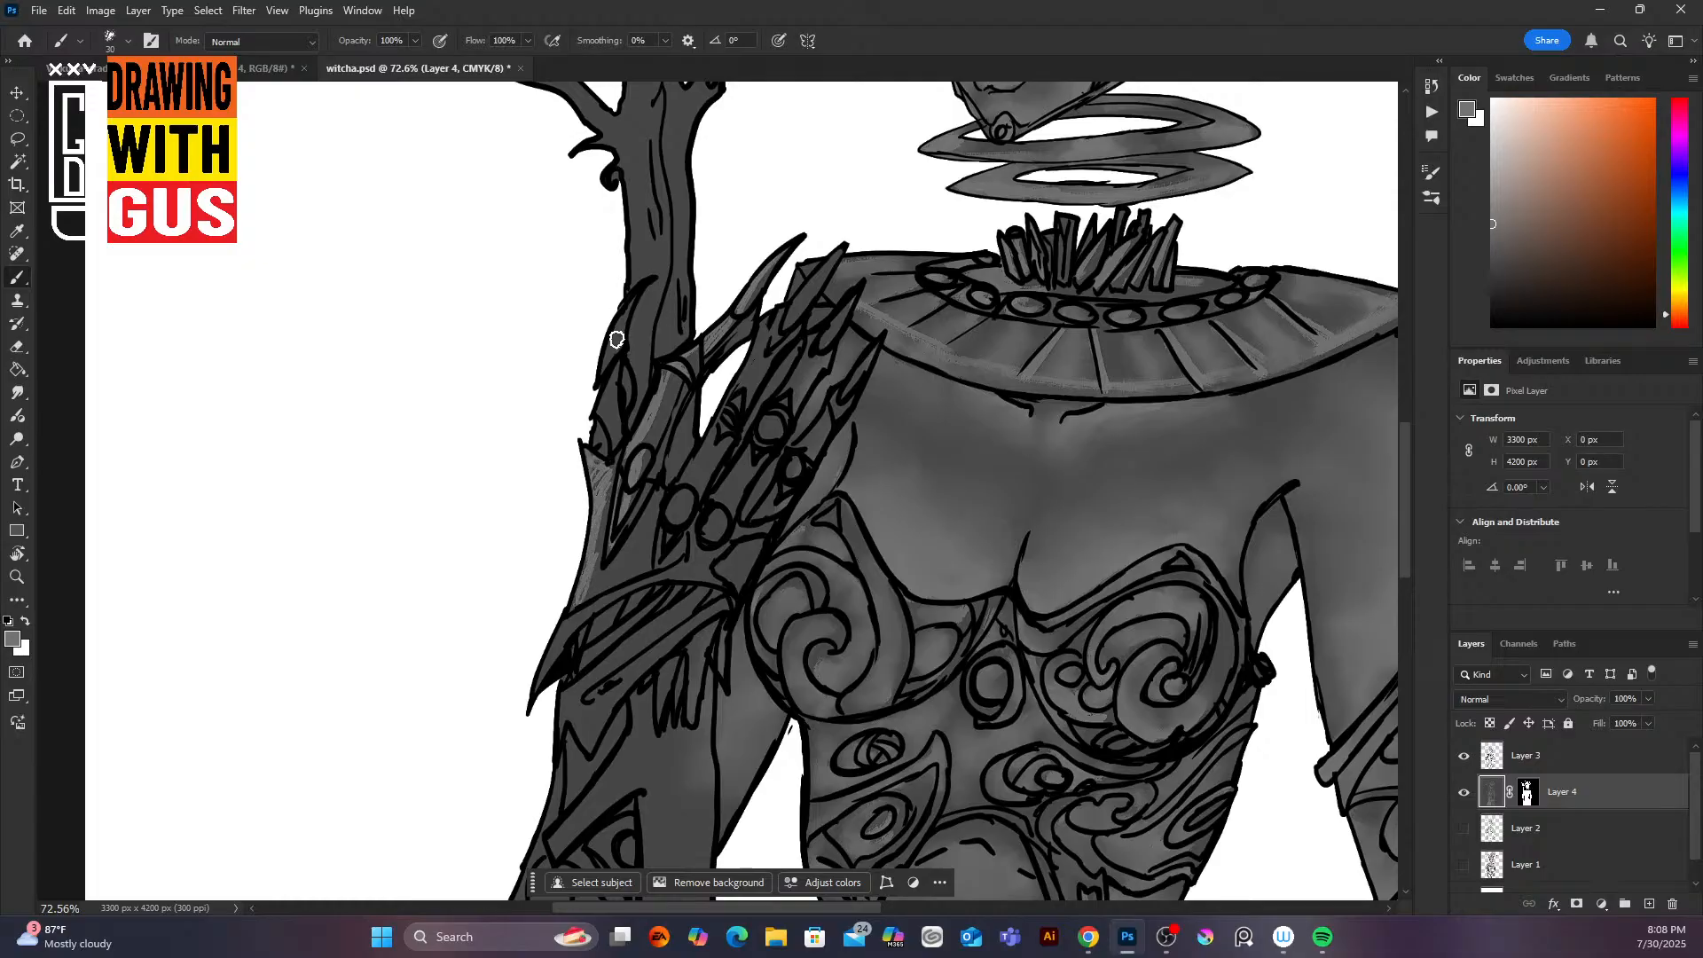
mouse_move(628, 303)
left_mouse_down()
mouse_move(604, 370)
mouse_move(618, 444)
mouse_move(630, 391)
left_mouse_up()
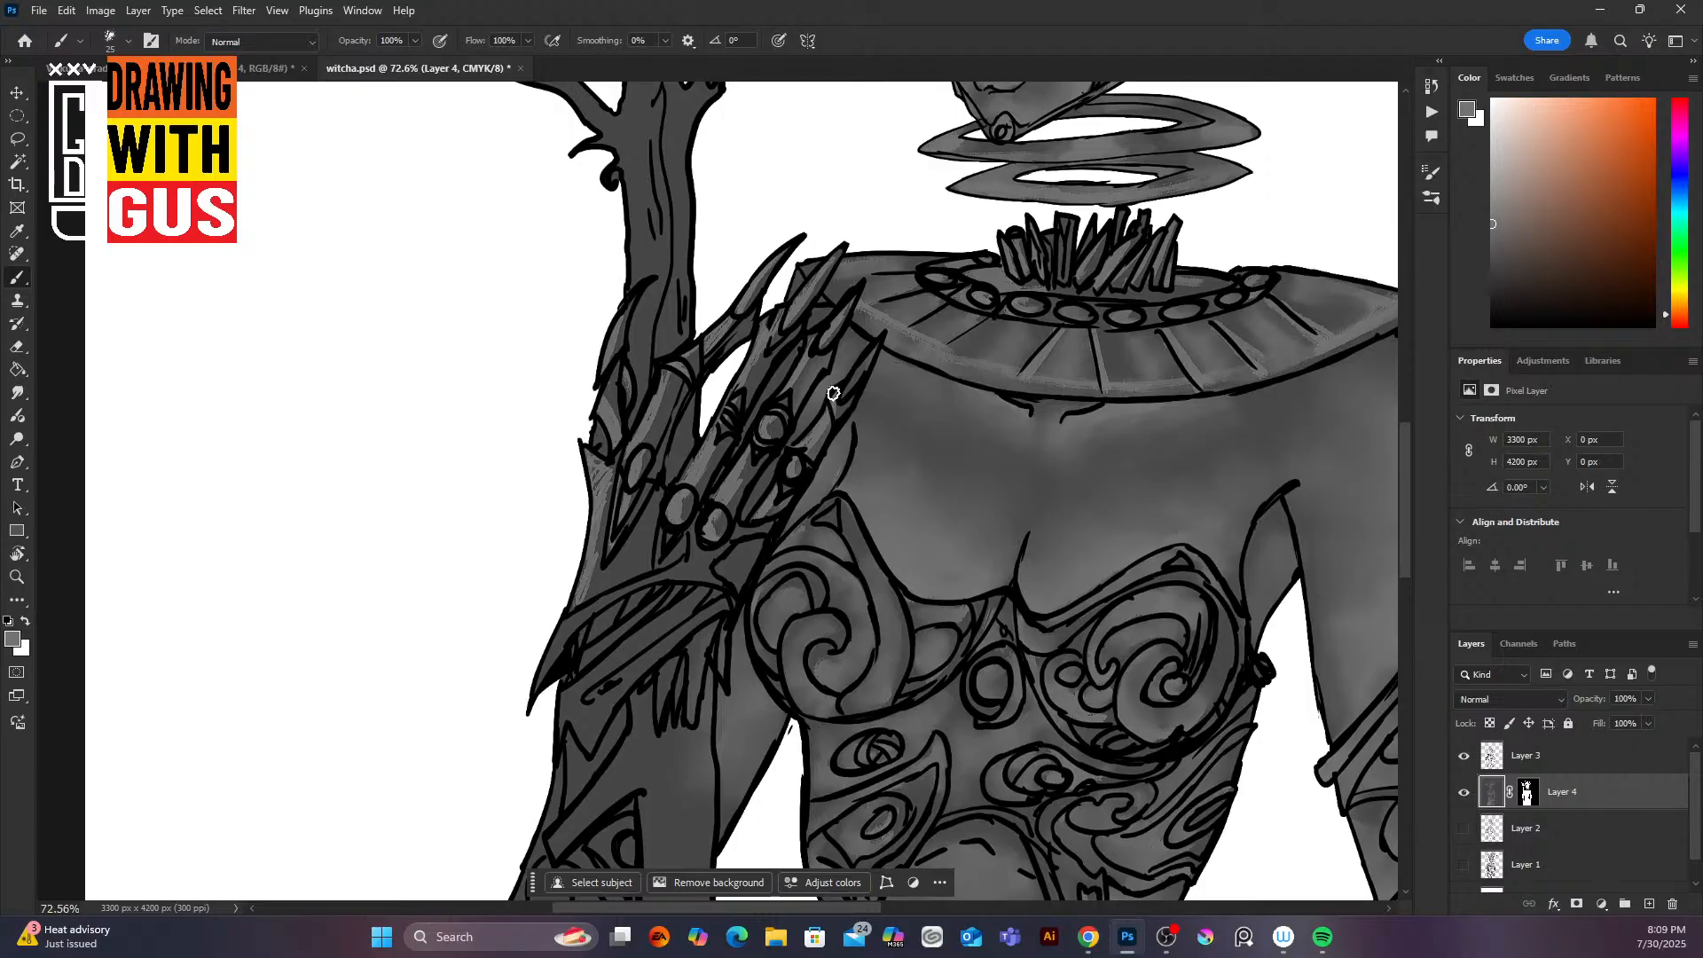
mouse_move(865, 362)
left_mouse_down()
mouse_move(839, 399)
mouse_move(862, 372)
left_mouse_up()
Step: Paint lighter gray highlights on the spiked cuff and upper forearm armor below the staff-holding hand with the Brush tool
mouse_move(741, 548)
left_mouse_down()
mouse_move(727, 584)
mouse_move(691, 552)
mouse_move(680, 574)
mouse_move(695, 545)
mouse_move(701, 560)
mouse_move(693, 575)
mouse_move(677, 530)
mouse_move(681, 572)
mouse_move(563, 620)
mouse_move(551, 651)
mouse_move(564, 628)
mouse_move(596, 633)
mouse_move(581, 643)
mouse_move(677, 582)
mouse_move(647, 612)
mouse_move(676, 588)
mouse_move(681, 607)
mouse_move(627, 648)
mouse_move(727, 598)
mouse_move(652, 651)
left_mouse_up()
mouse_move(574, 715)
left_mouse_down()
mouse_move(597, 750)
mouse_move(569, 610)
mouse_move(573, 773)
mouse_move(617, 738)
mouse_move(599, 722)
mouse_move(560, 802)
left_mouse_up()
mouse_move(662, 677)
left_mouse_down()
mouse_move(702, 634)
mouse_move(692, 704)
mouse_move(711, 638)
left_mouse_up()
Step: Paint lighter gray on the eye-shaped ornament and the pointed hanging flap of the staff-side forearm armor
scroll(1408, 559, "down", 5)
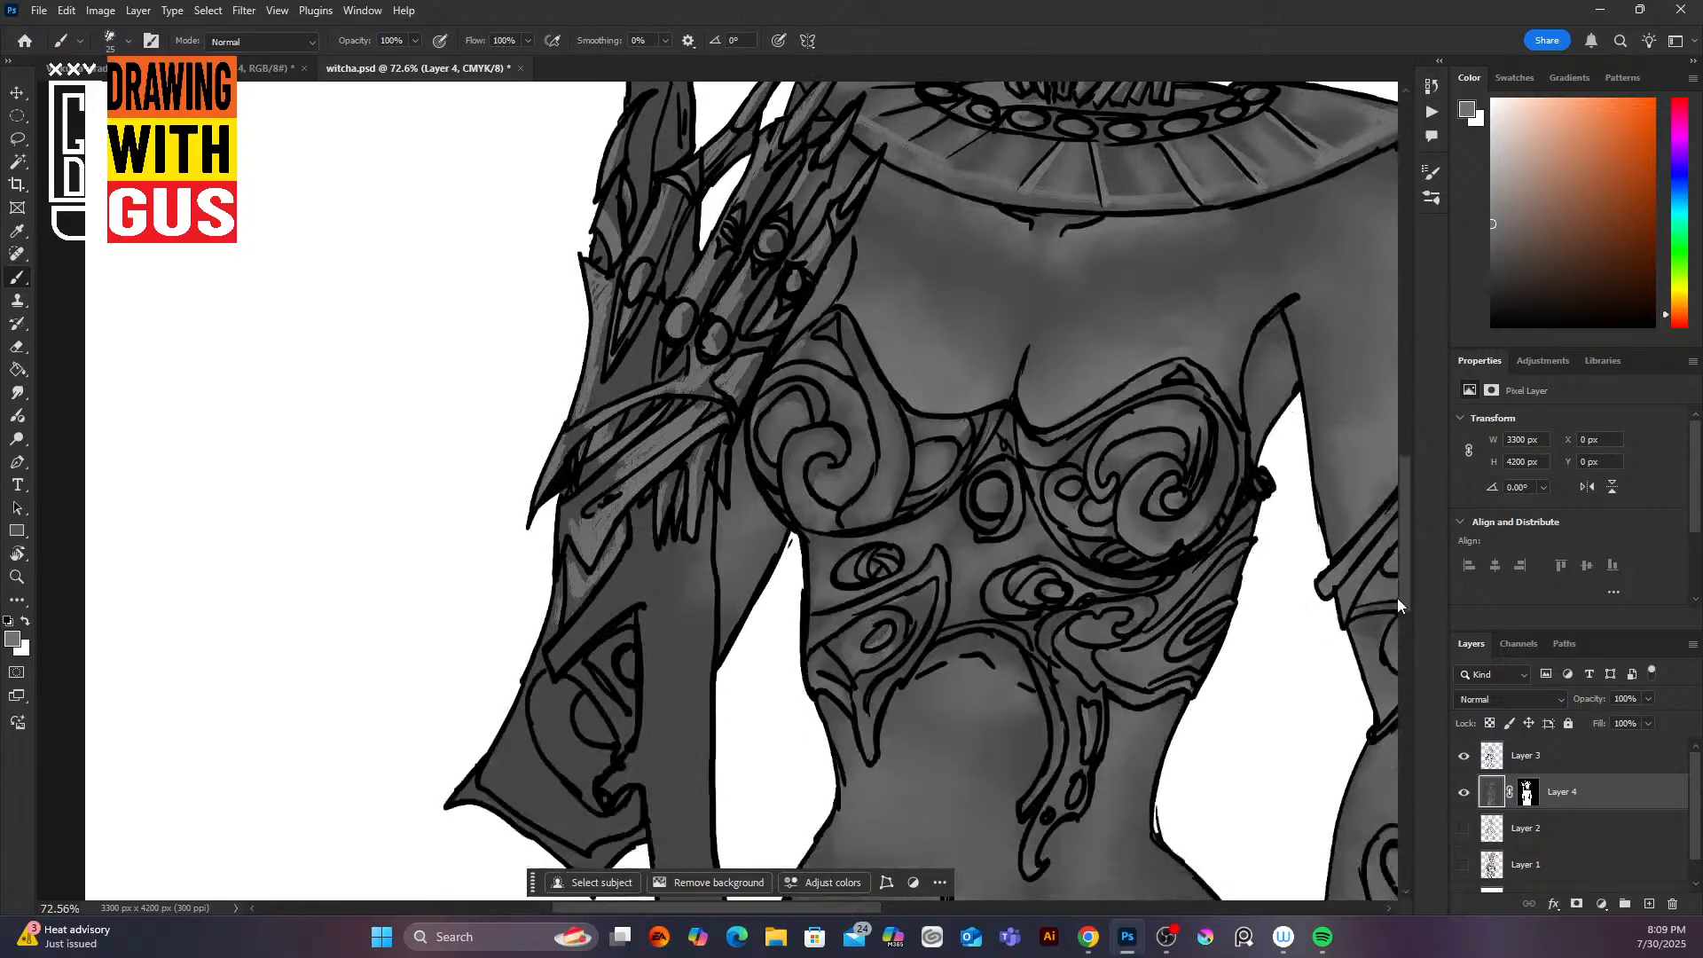
left_click_drag(608, 543, 628, 595)
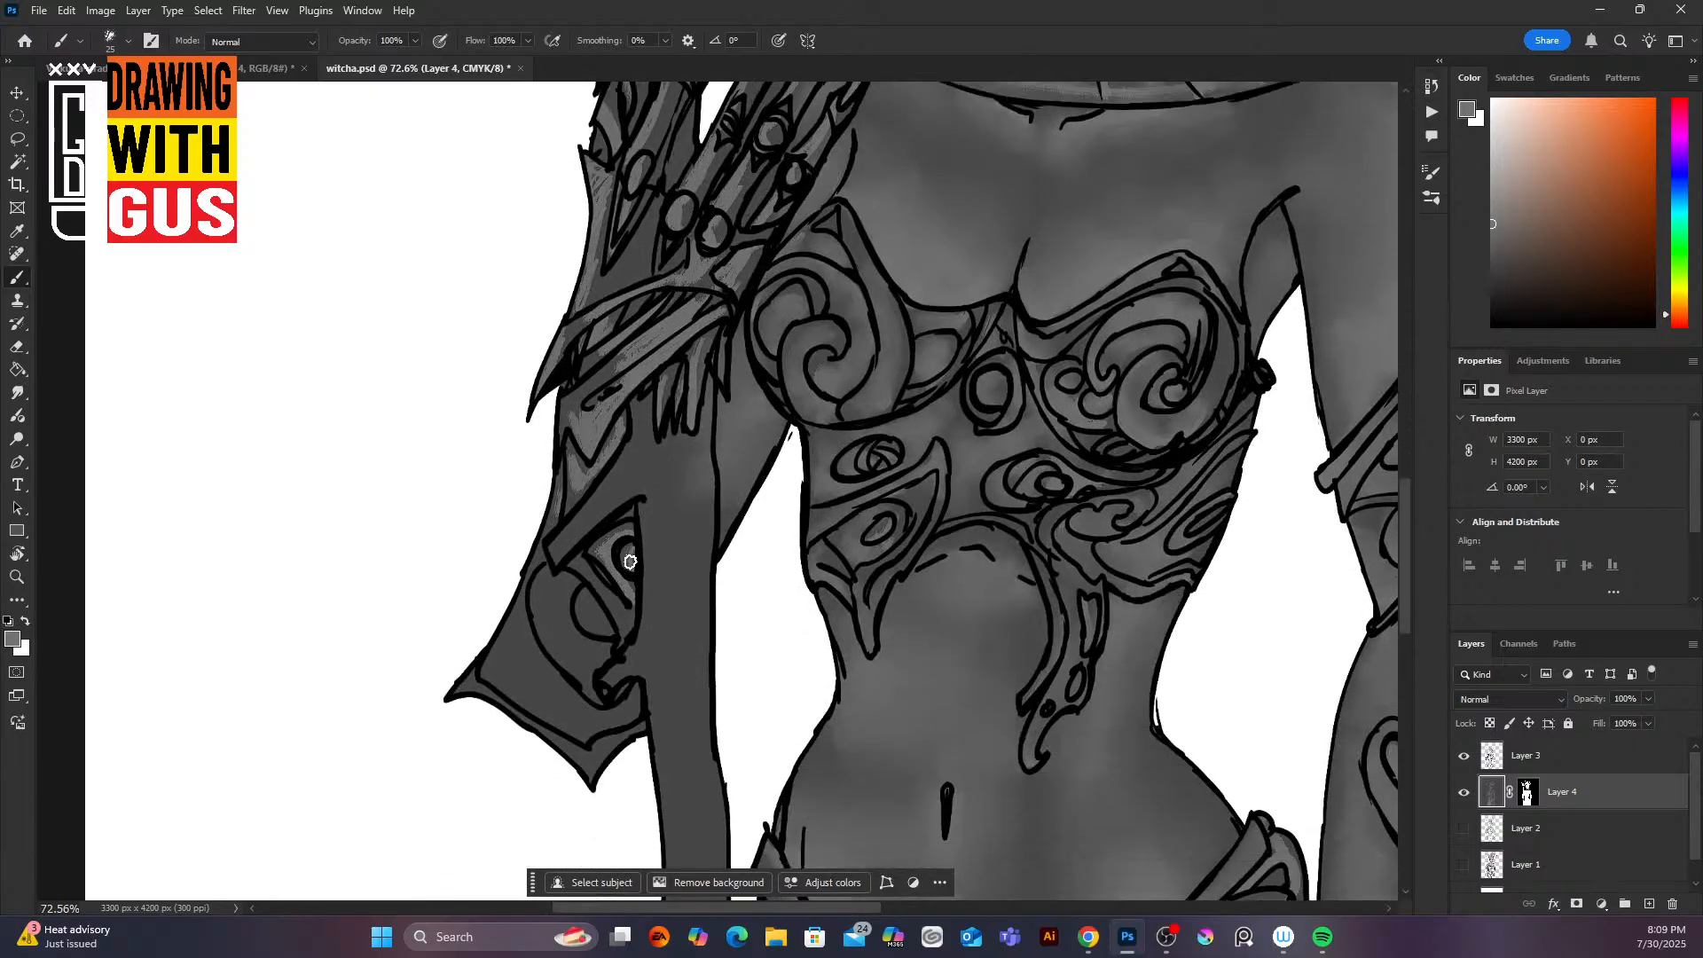
mouse_move(595, 582)
left_mouse_down()
mouse_move(627, 612)
mouse_move(592, 626)
mouse_move(606, 637)
left_mouse_up()
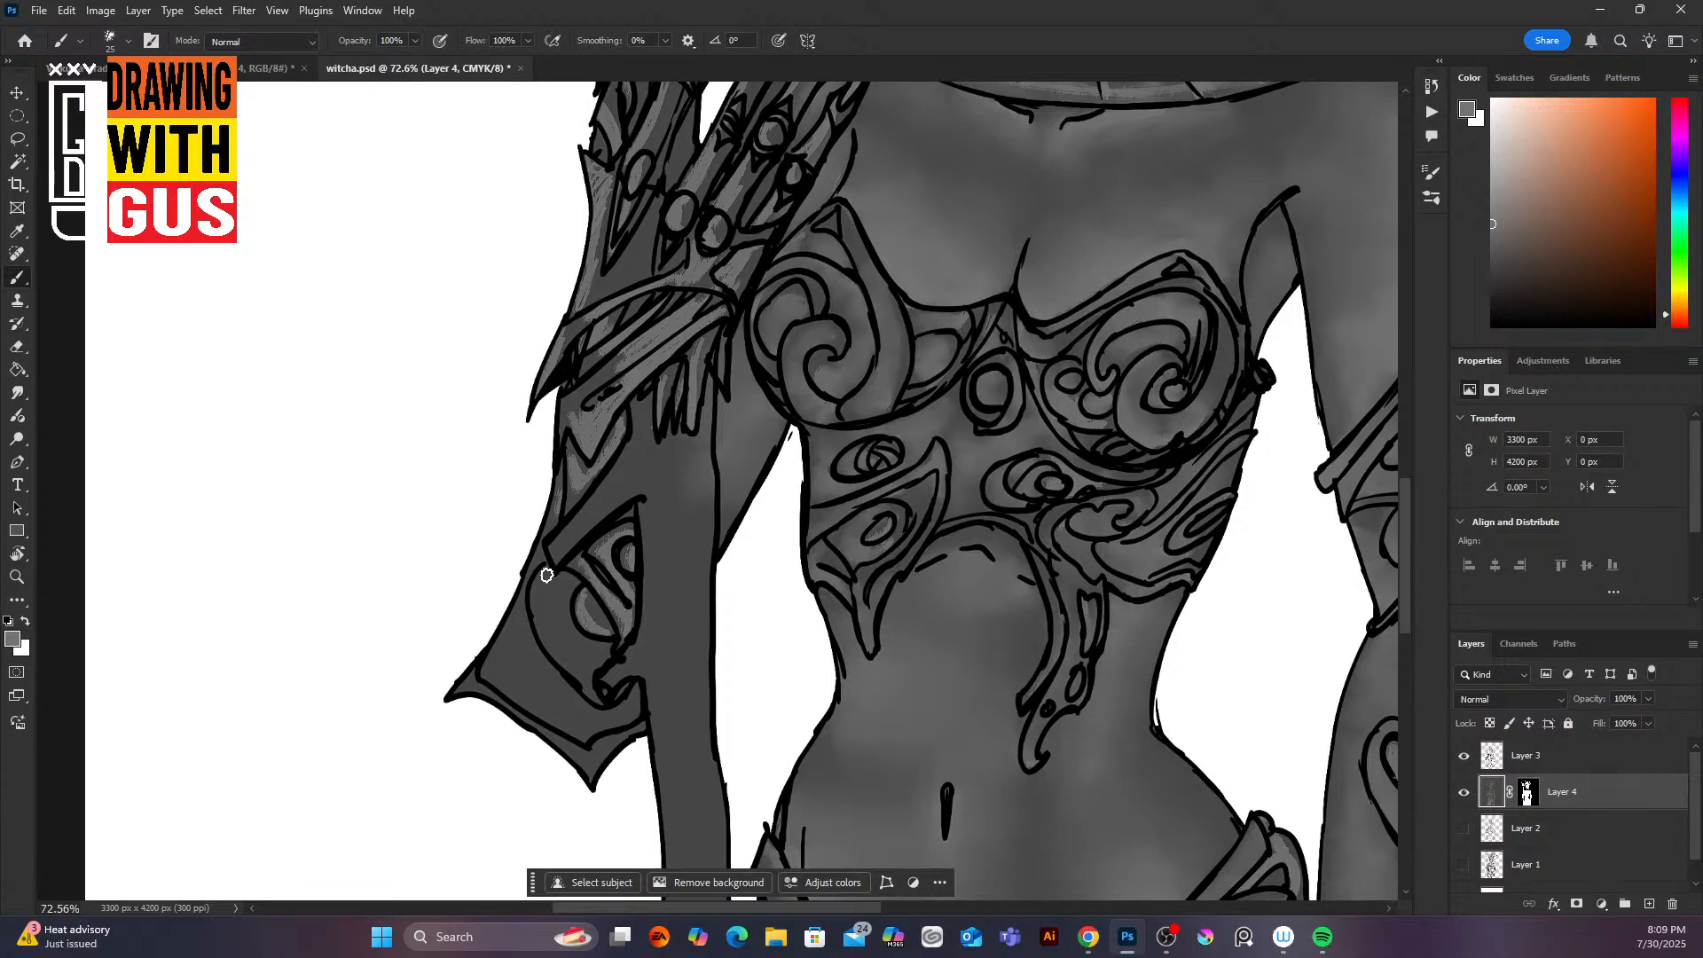
mouse_move(549, 565)
left_mouse_down()
mouse_move(561, 656)
mouse_move(545, 575)
mouse_move(546, 636)
mouse_move(546, 577)
mouse_move(608, 707)
left_mouse_up()
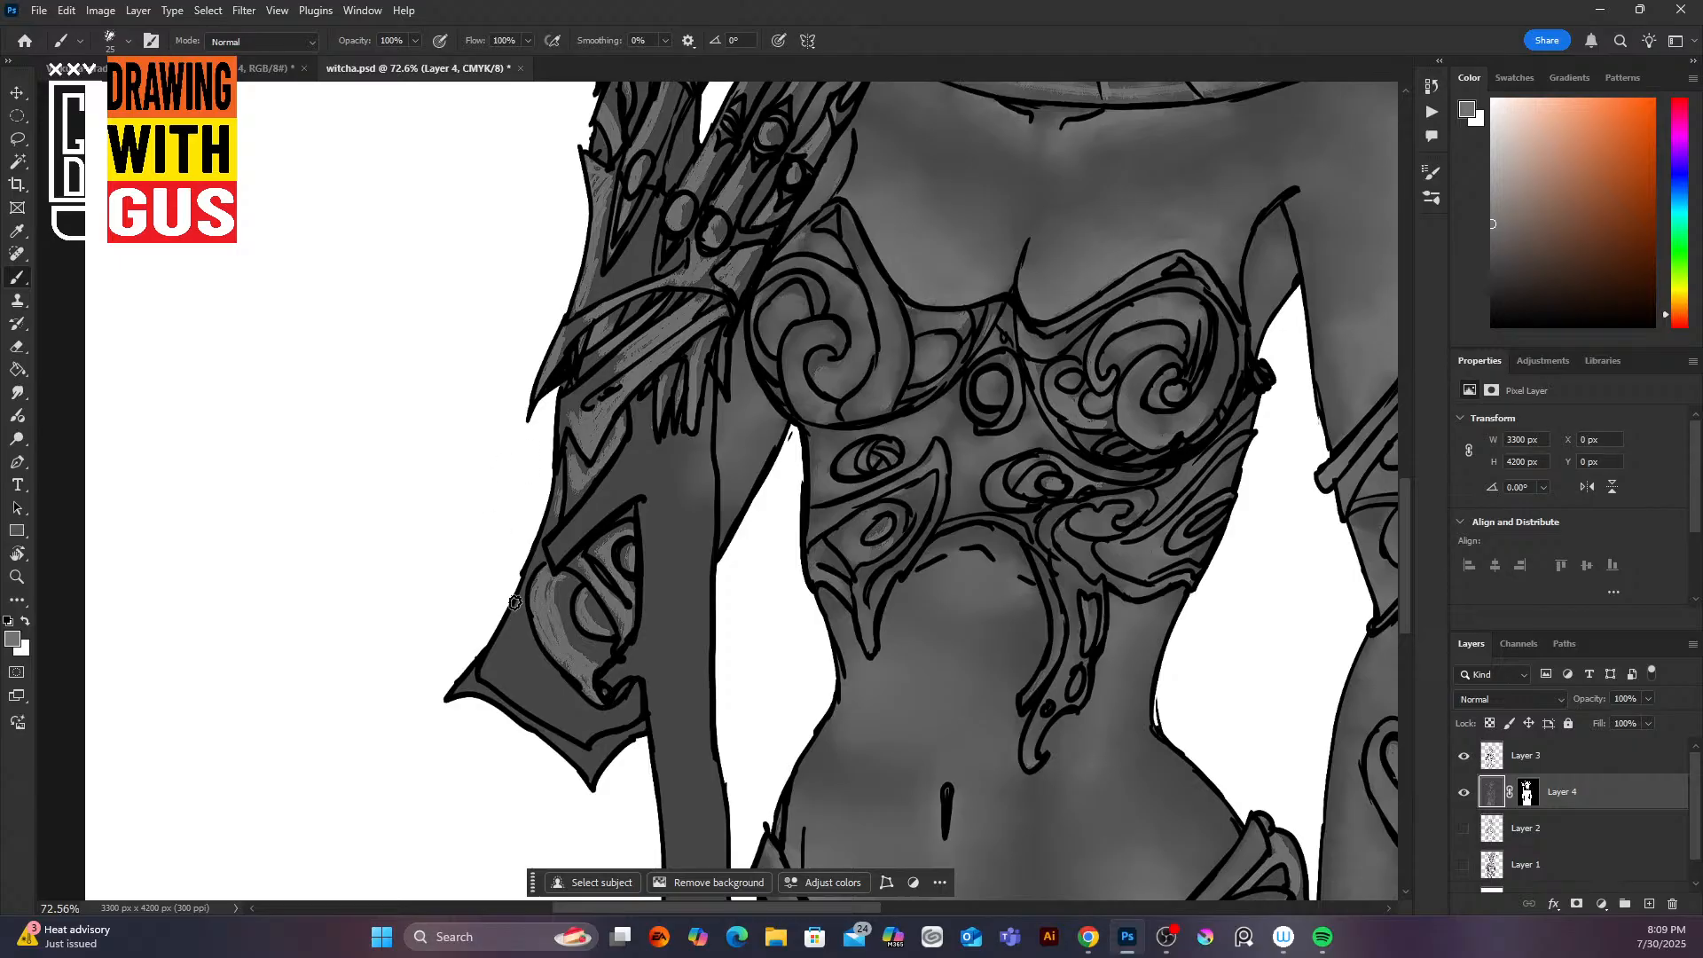
mouse_move(515, 603)
left_mouse_down()
mouse_move(496, 669)
mouse_move(528, 649)
mouse_move(555, 718)
mouse_move(545, 675)
mouse_move(540, 704)
mouse_move(593, 706)
mouse_move(587, 740)
mouse_move(619, 718)
mouse_move(588, 739)
mouse_move(599, 771)
mouse_move(637, 733)
left_mouse_up()
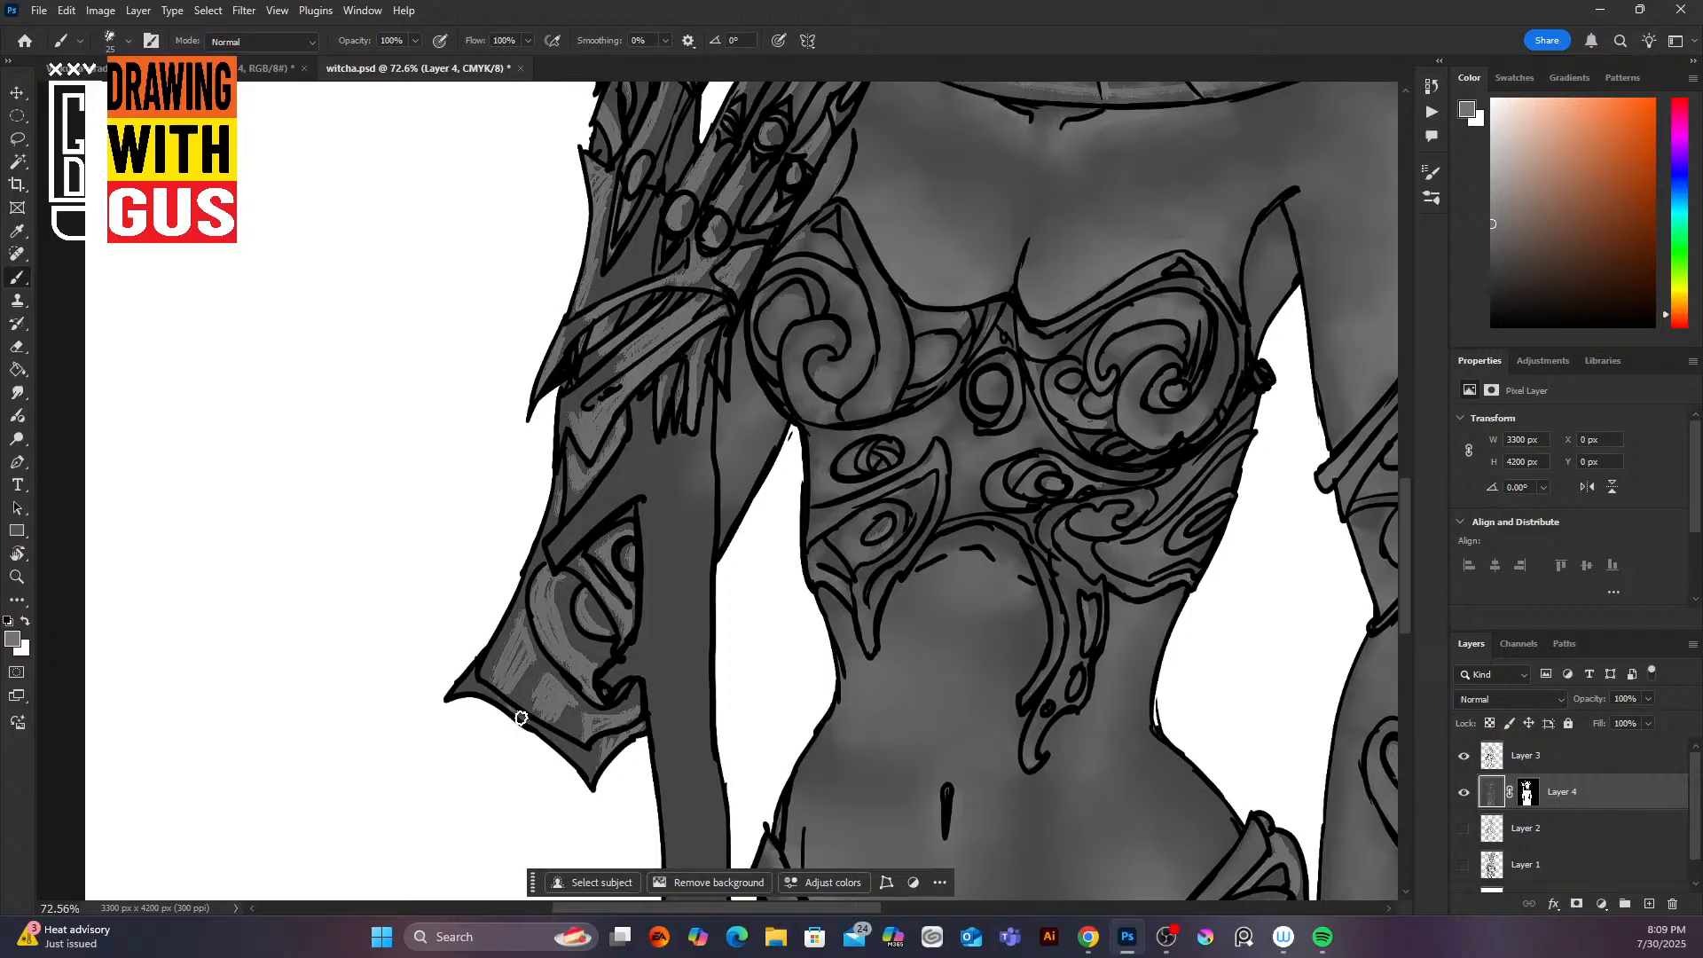
left_click_drag(471, 671, 458, 690)
Step: Smudge the lighter gray smooth on the staff-side cuff, forearm armor, pointed flap and back of the hand
left_click(17, 393)
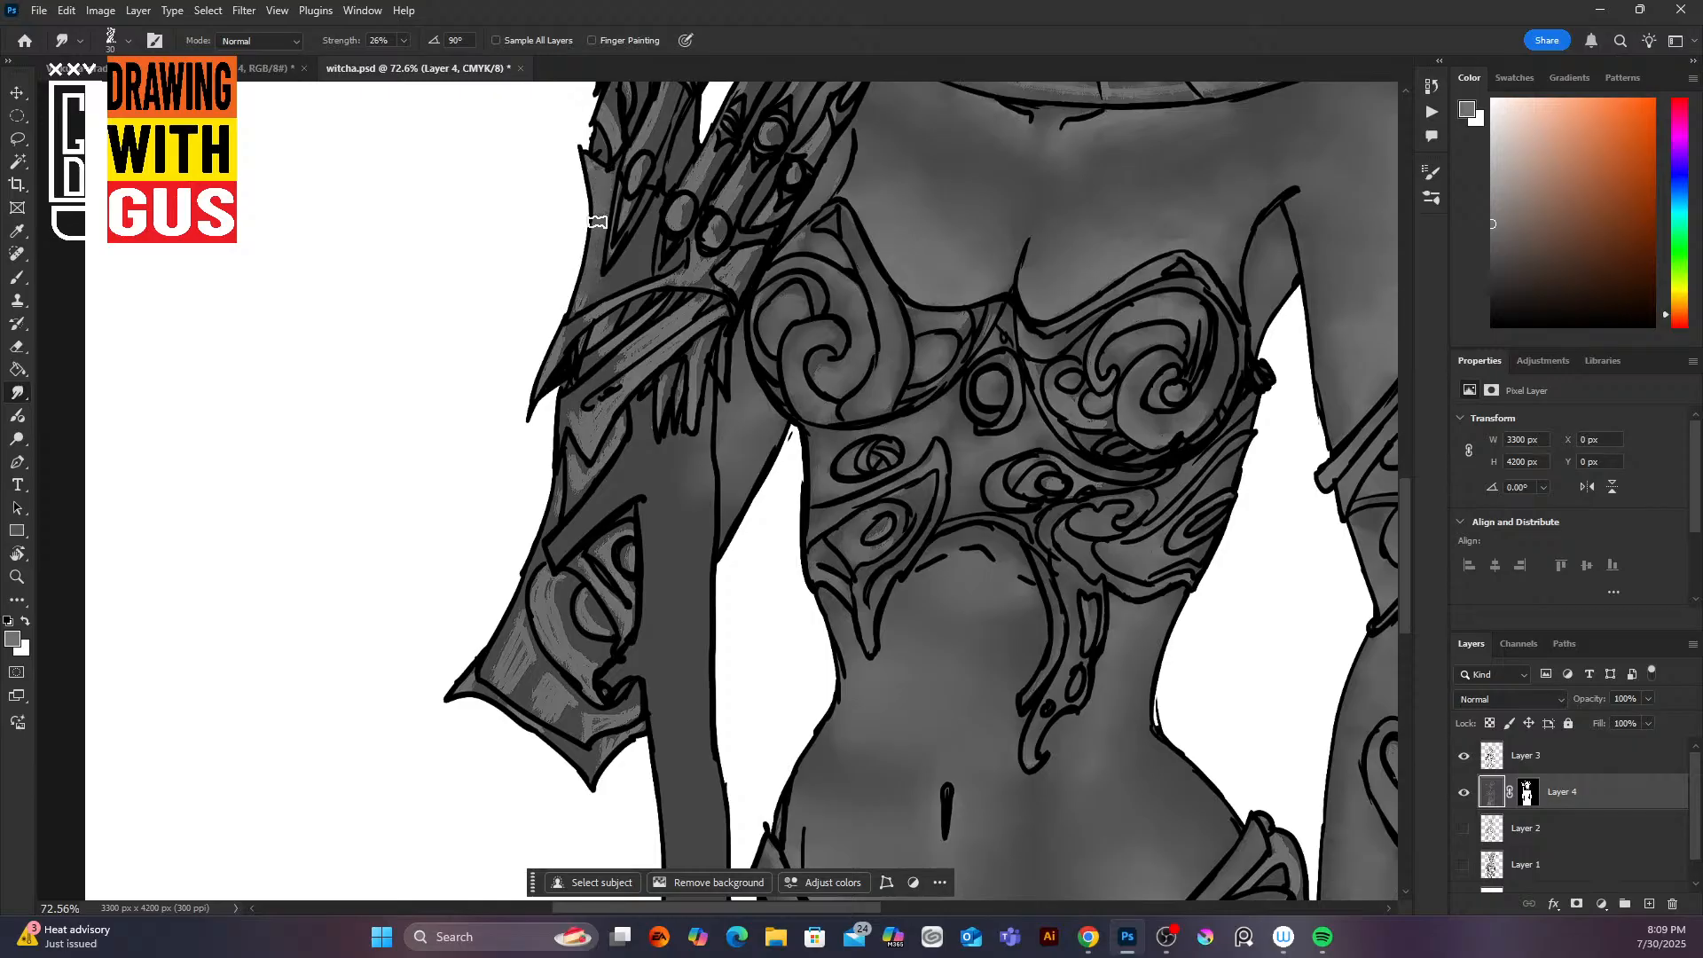
mouse_move(549, 376)
left_mouse_down()
mouse_move(636, 298)
mouse_move(601, 351)
mouse_move(660, 312)
mouse_move(596, 383)
mouse_move(704, 296)
left_mouse_up()
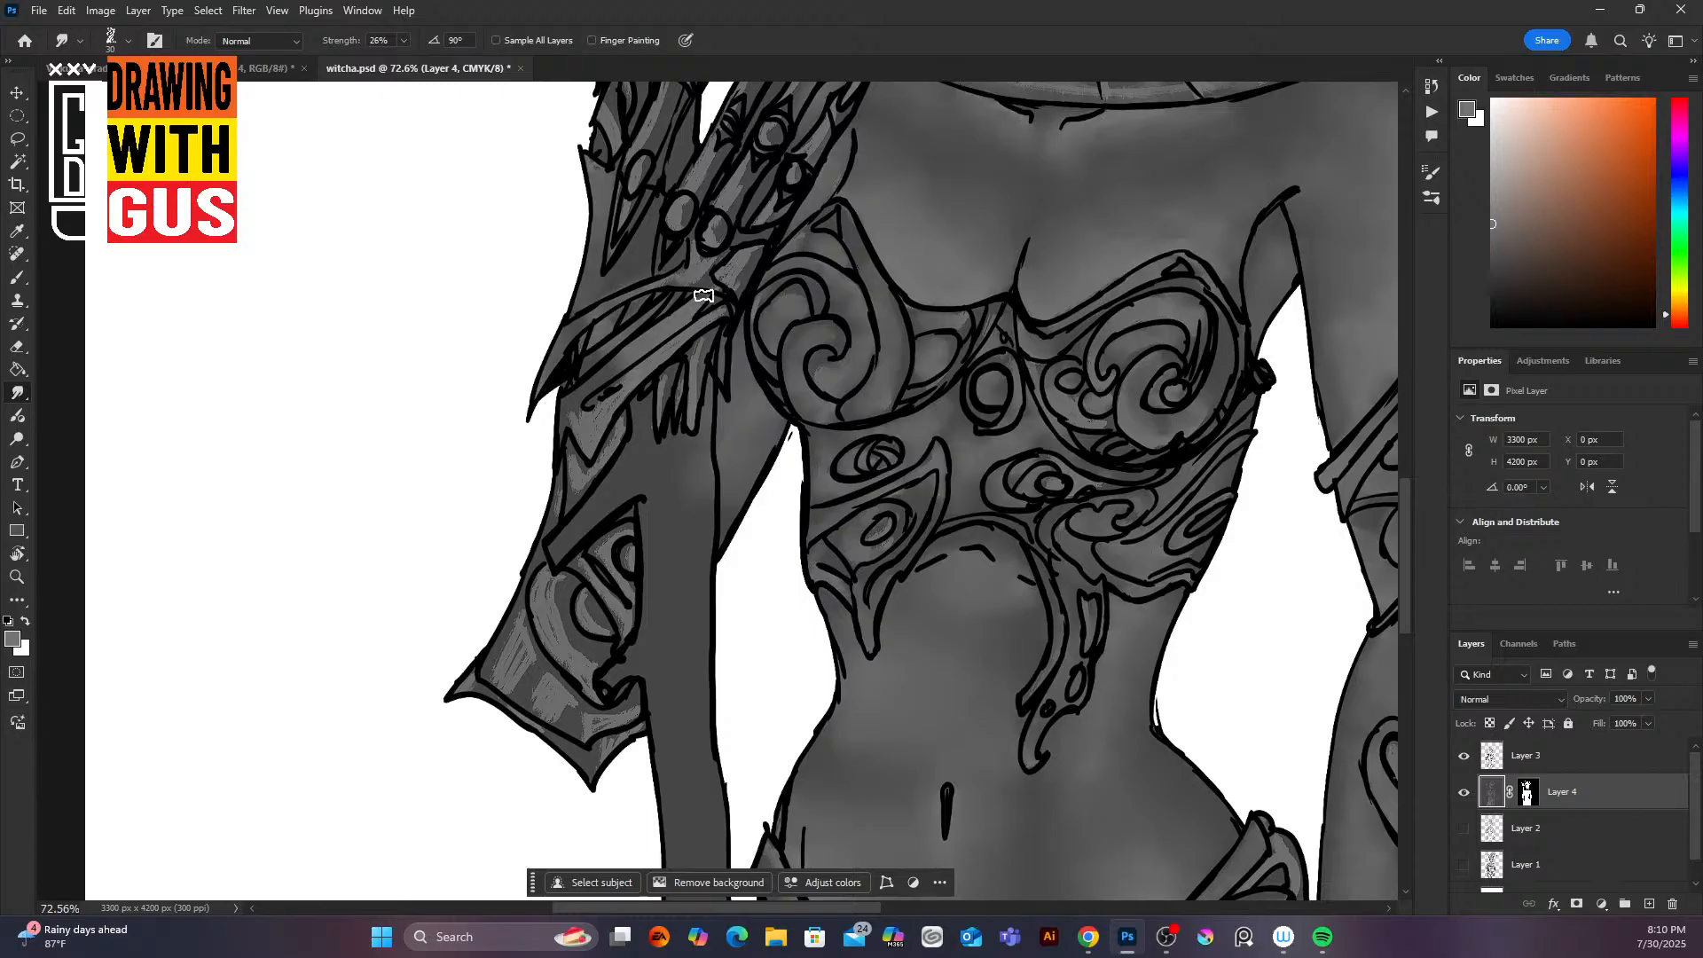
mouse_move(610, 391)
left_mouse_down()
mouse_move(581, 422)
mouse_move(569, 480)
mouse_move(608, 429)
mouse_move(586, 487)
left_mouse_up()
mouse_move(605, 565)
left_mouse_down()
mouse_move(642, 510)
mouse_move(617, 540)
mouse_move(628, 569)
mouse_move(586, 603)
mouse_move(597, 623)
mouse_move(569, 575)
mouse_move(576, 650)
mouse_move(549, 578)
mouse_move(597, 655)
mouse_move(549, 641)
mouse_move(588, 698)
mouse_move(591, 682)
mouse_move(549, 675)
mouse_move(550, 729)
mouse_move(536, 627)
mouse_move(516, 617)
mouse_move(498, 699)
mouse_move(549, 589)
mouse_move(635, 589)
mouse_move(604, 717)
mouse_move(630, 711)
mouse_move(610, 722)
mouse_move(617, 688)
mouse_move(630, 734)
mouse_move(610, 762)
mouse_move(620, 689)
mouse_move(493, 700)
left_mouse_up()
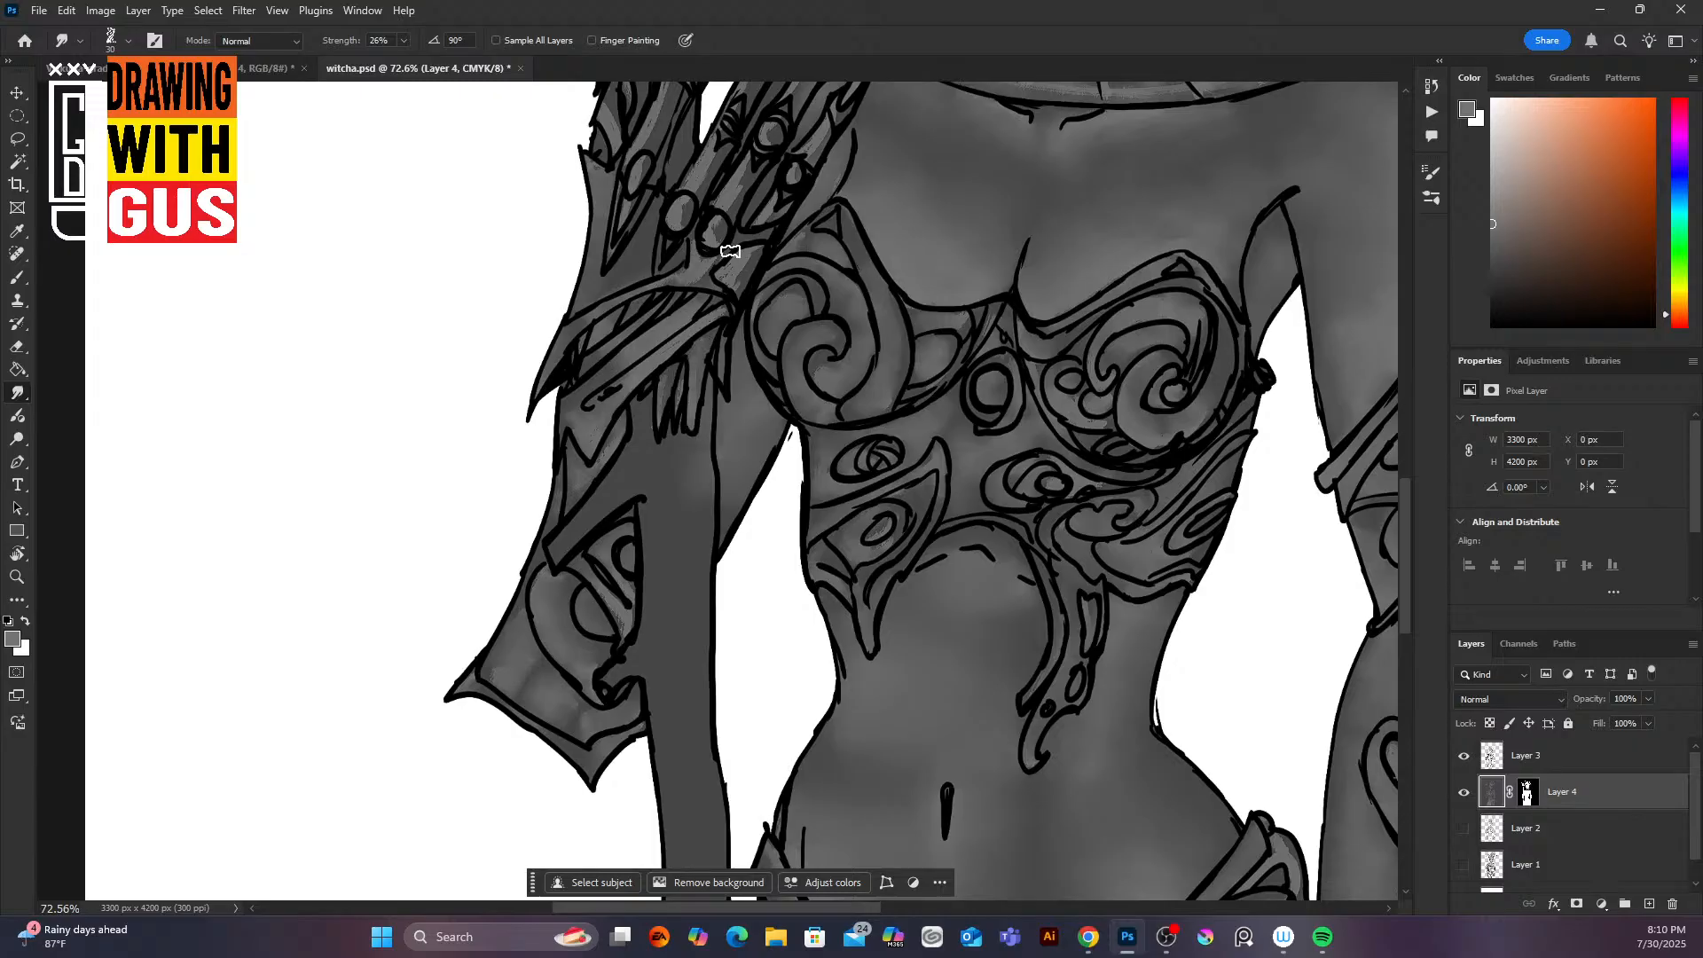
mouse_move(719, 265)
left_mouse_down()
mouse_move(739, 157)
mouse_move(719, 210)
mouse_move(738, 194)
mouse_move(718, 139)
mouse_move(690, 224)
left_mouse_up()
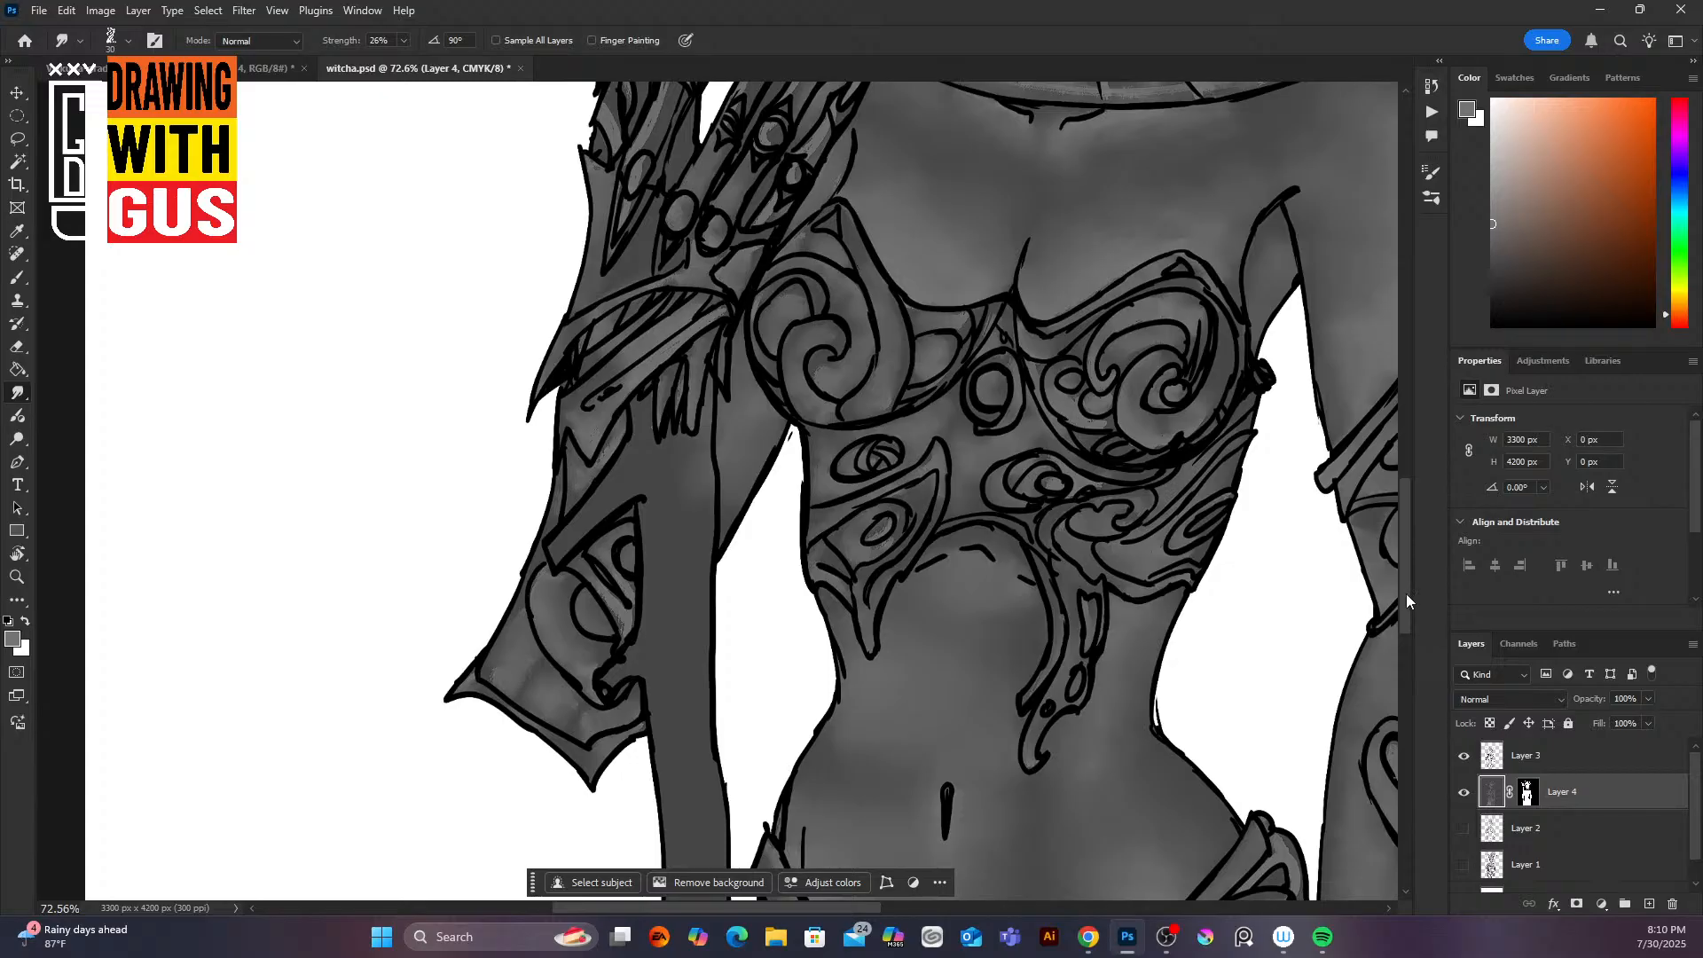
Step: Paint lighter gray bark highlights along the upper staff's trunk and broken branches with the Brush tool
left_click_drag(1407, 594, 1404, 534)
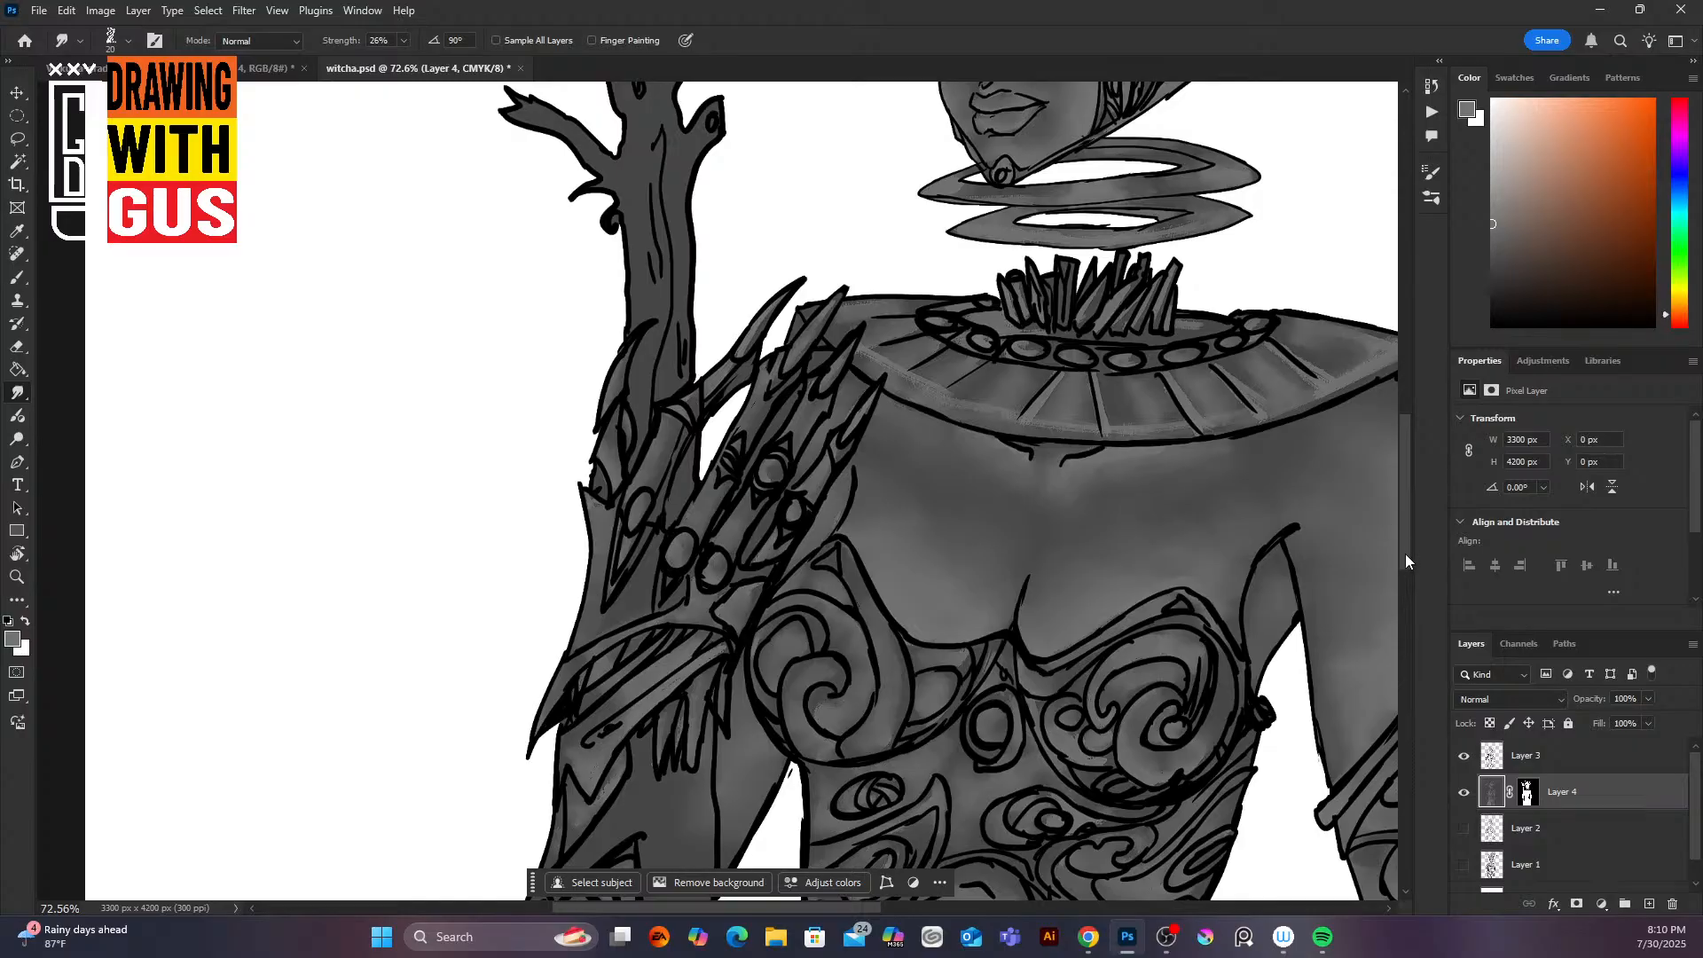
left_click_drag(1405, 553, 1388, 473)
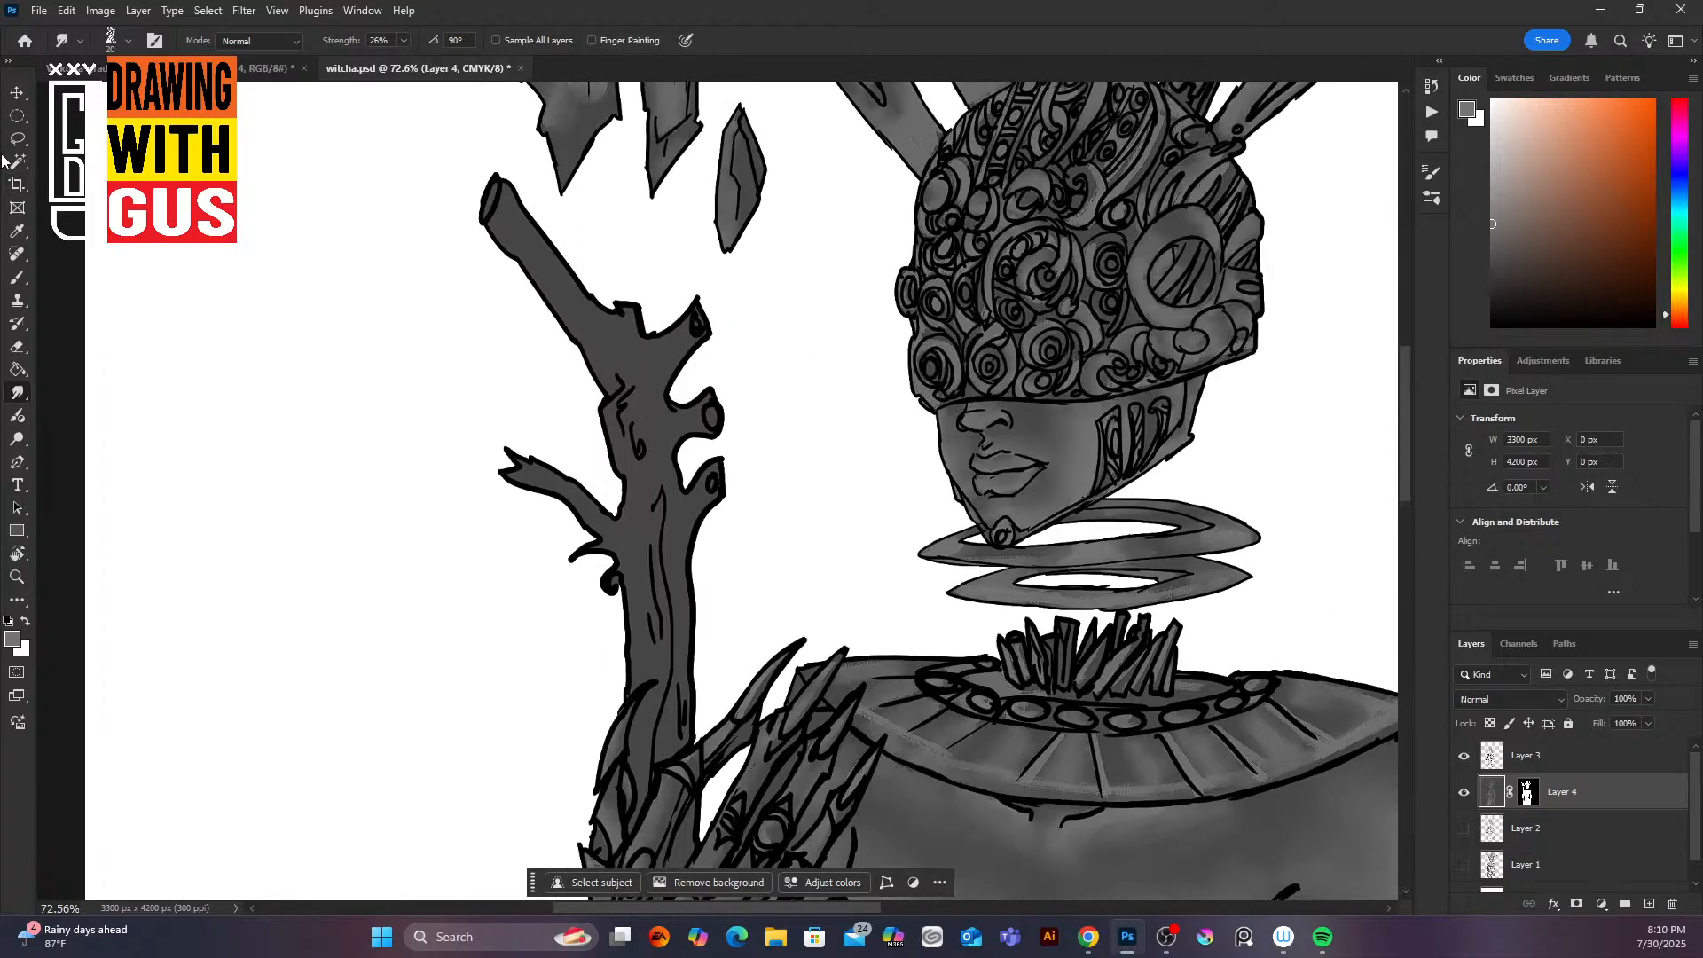
left_click(18, 278)
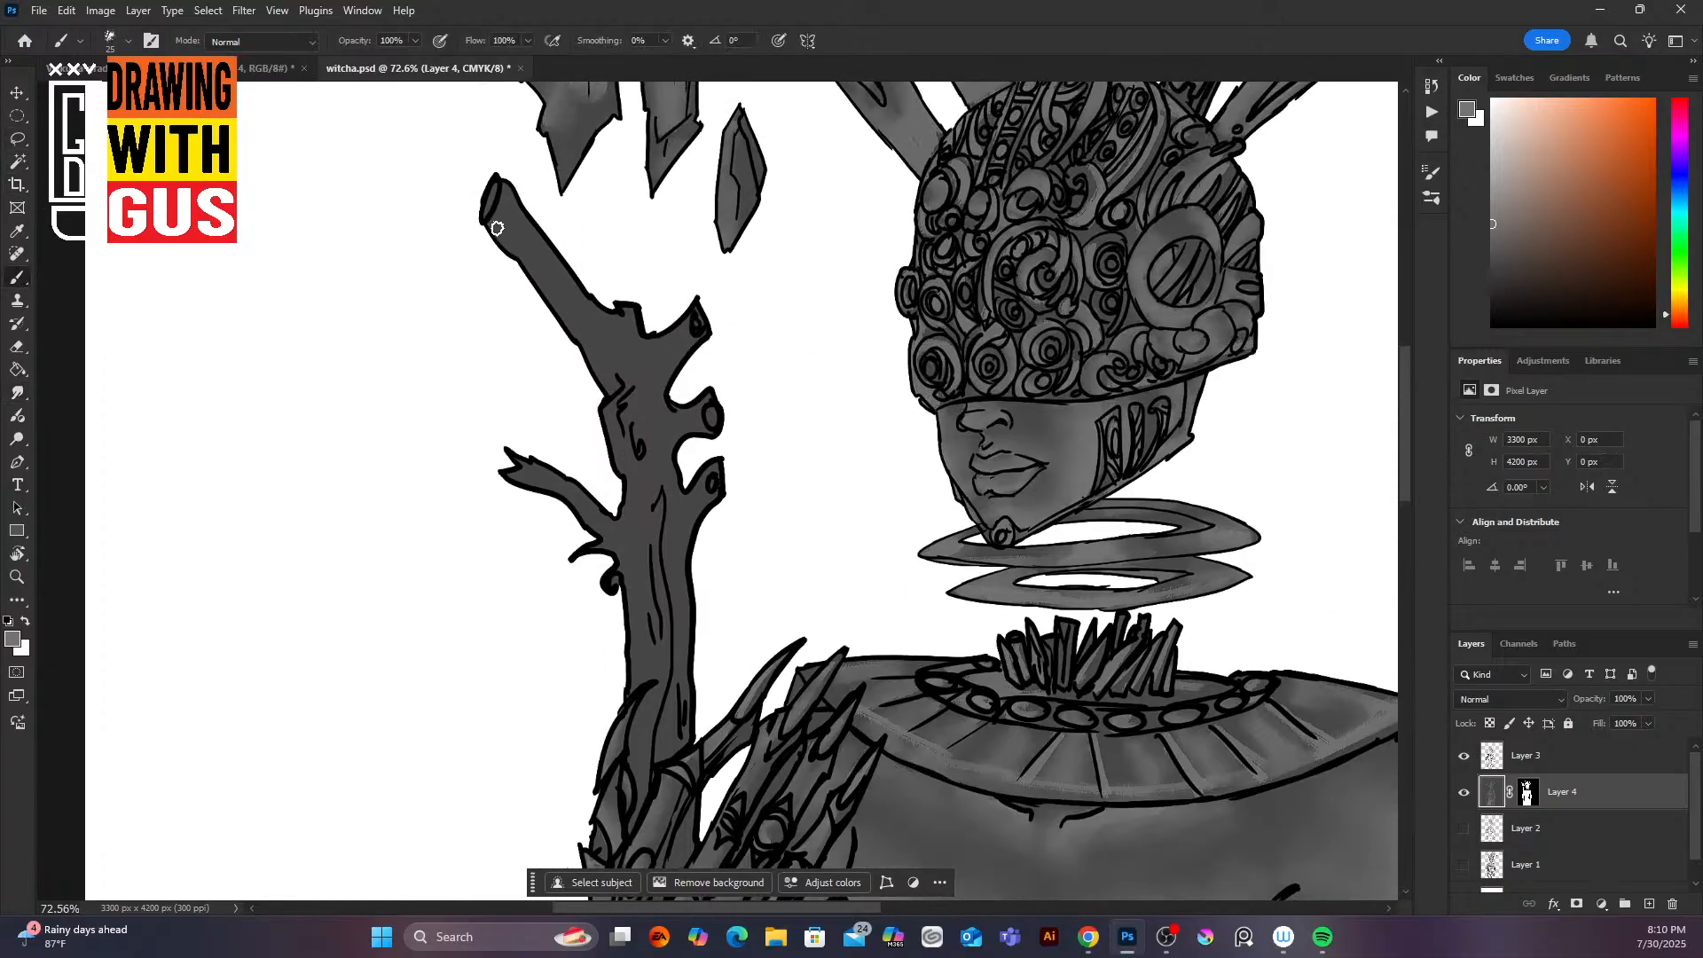
mouse_move(493, 227)
left_mouse_down()
mouse_move(601, 337)
mouse_move(527, 259)
mouse_move(539, 287)
mouse_move(528, 247)
mouse_move(605, 387)
mouse_move(606, 356)
mouse_move(622, 372)
mouse_move(603, 412)
mouse_move(625, 455)
mouse_move(638, 417)
left_mouse_up()
mouse_move(637, 337)
left_mouse_down()
mouse_move(682, 324)
mouse_move(661, 335)
left_mouse_up()
mouse_move(668, 410)
left_mouse_down()
mouse_move(719, 397)
mouse_move(668, 543)
mouse_move(681, 721)
mouse_move(654, 699)
mouse_move(650, 775)
left_mouse_up()
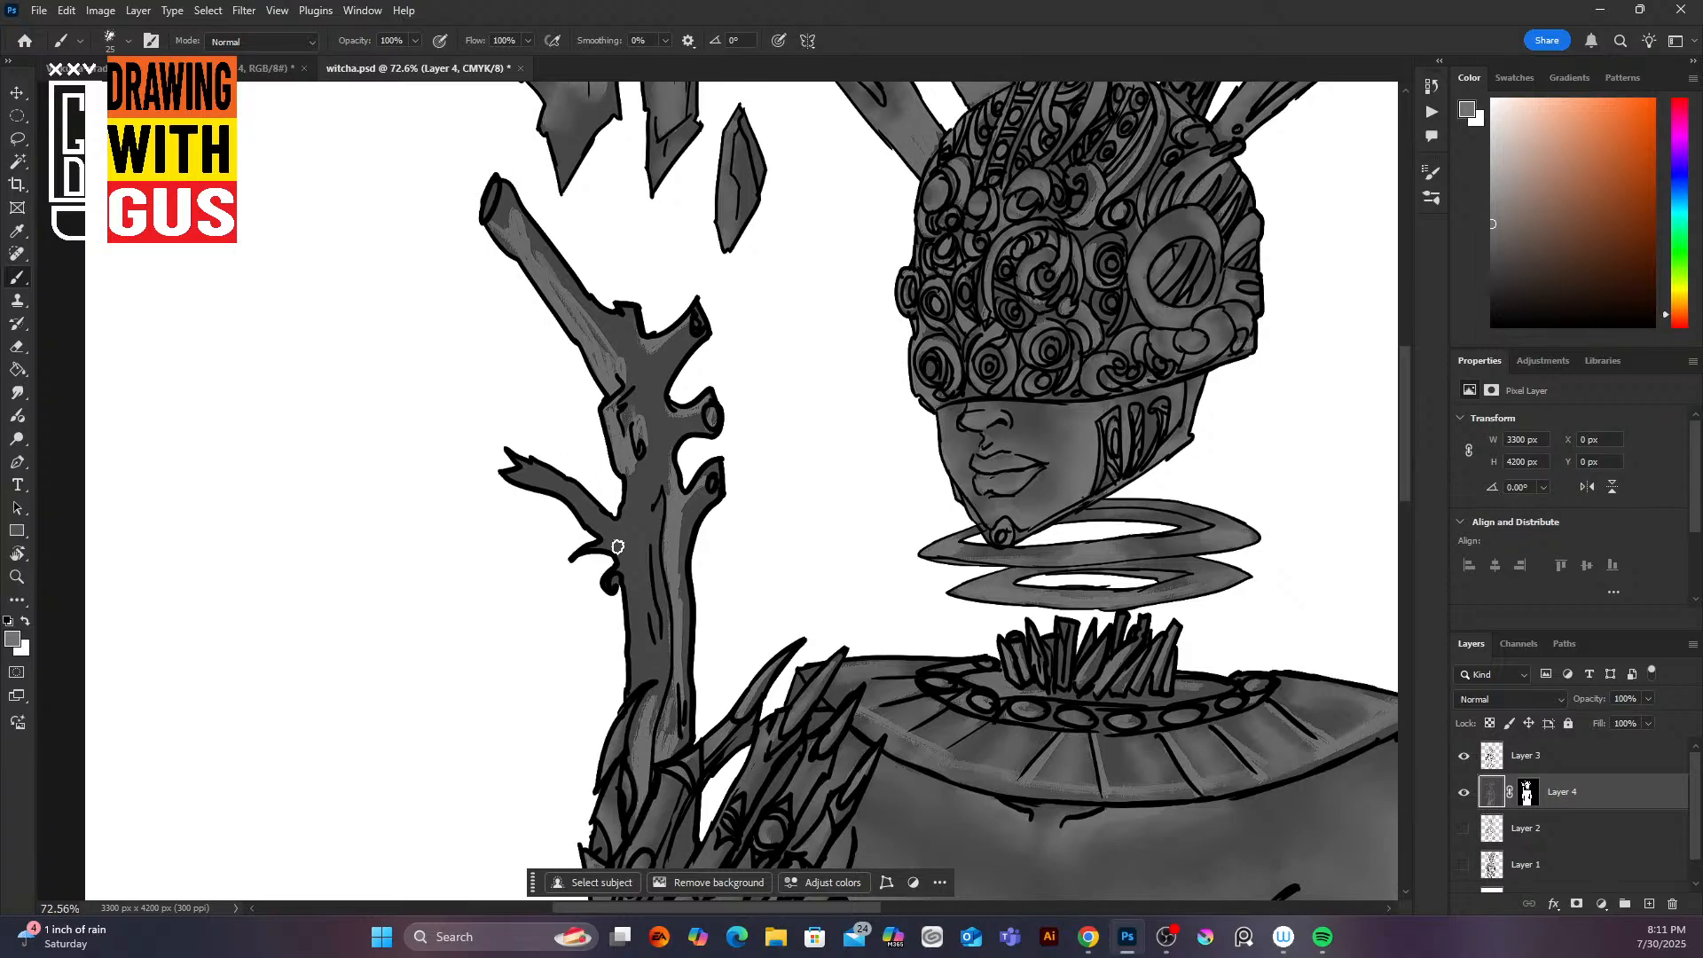
mouse_move(631, 574)
left_mouse_down()
mouse_move(638, 671)
mouse_move(622, 544)
mouse_move(558, 475)
mouse_move(604, 533)
mouse_move(522, 474)
left_mouse_up()
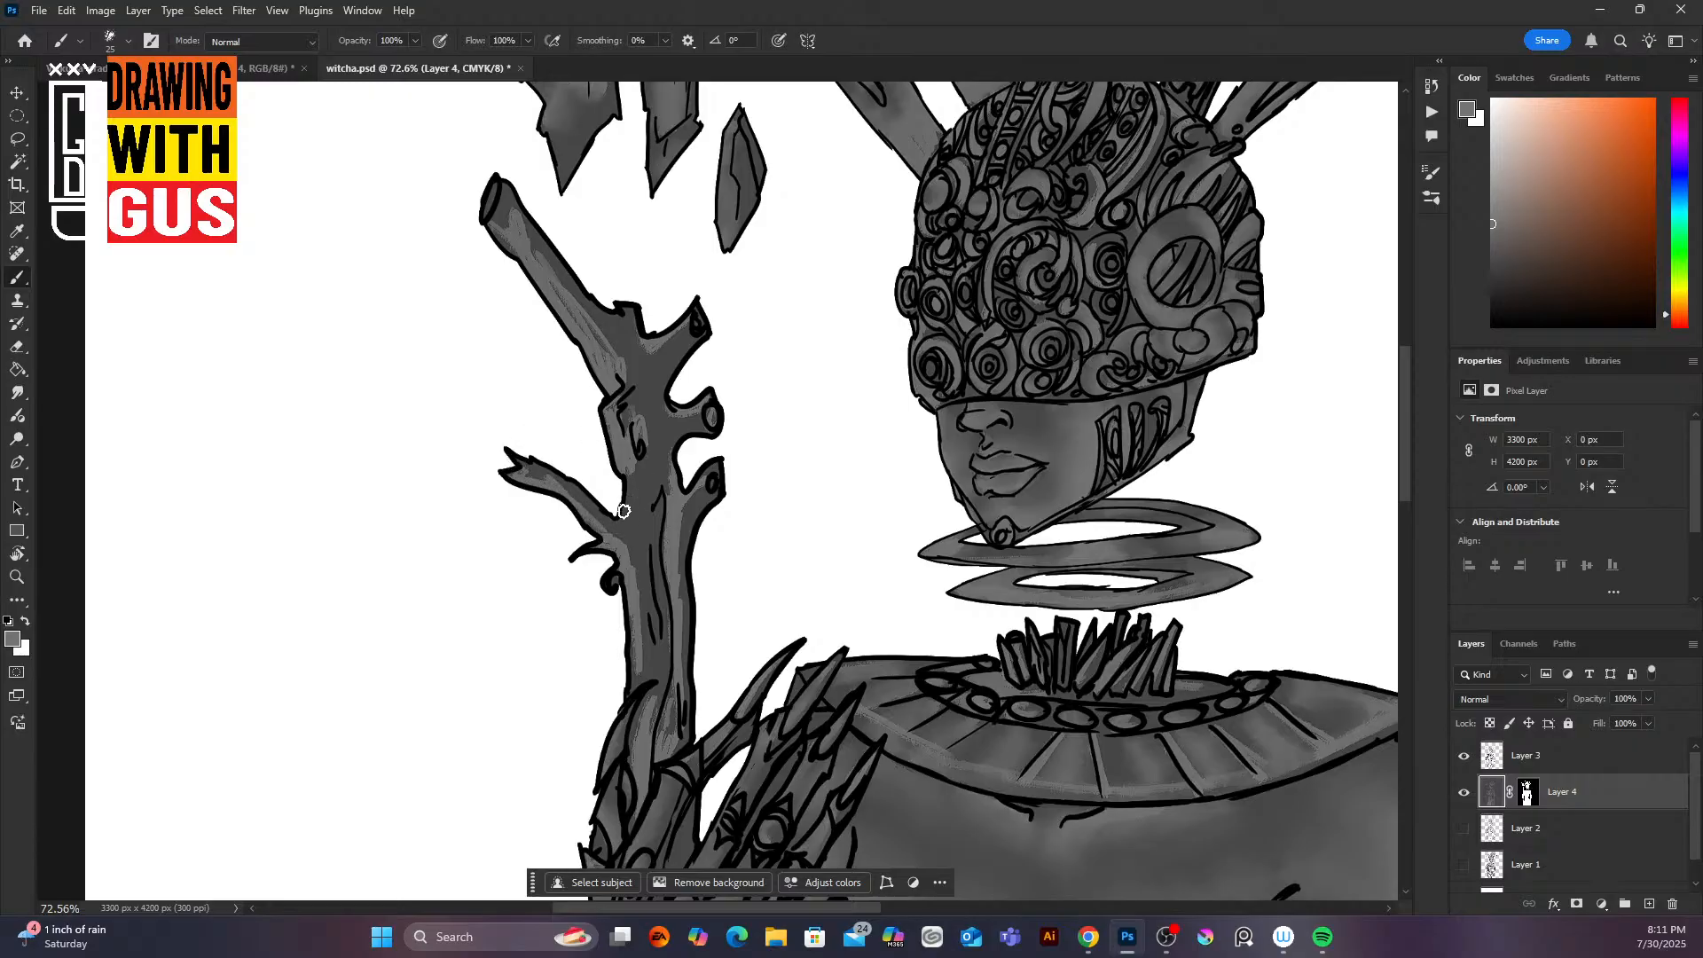
left_click_drag(627, 506, 628, 481)
mouse_move(650, 557)
left_mouse_down()
mouse_move(656, 619)
mouse_move(662, 594)
left_mouse_up()
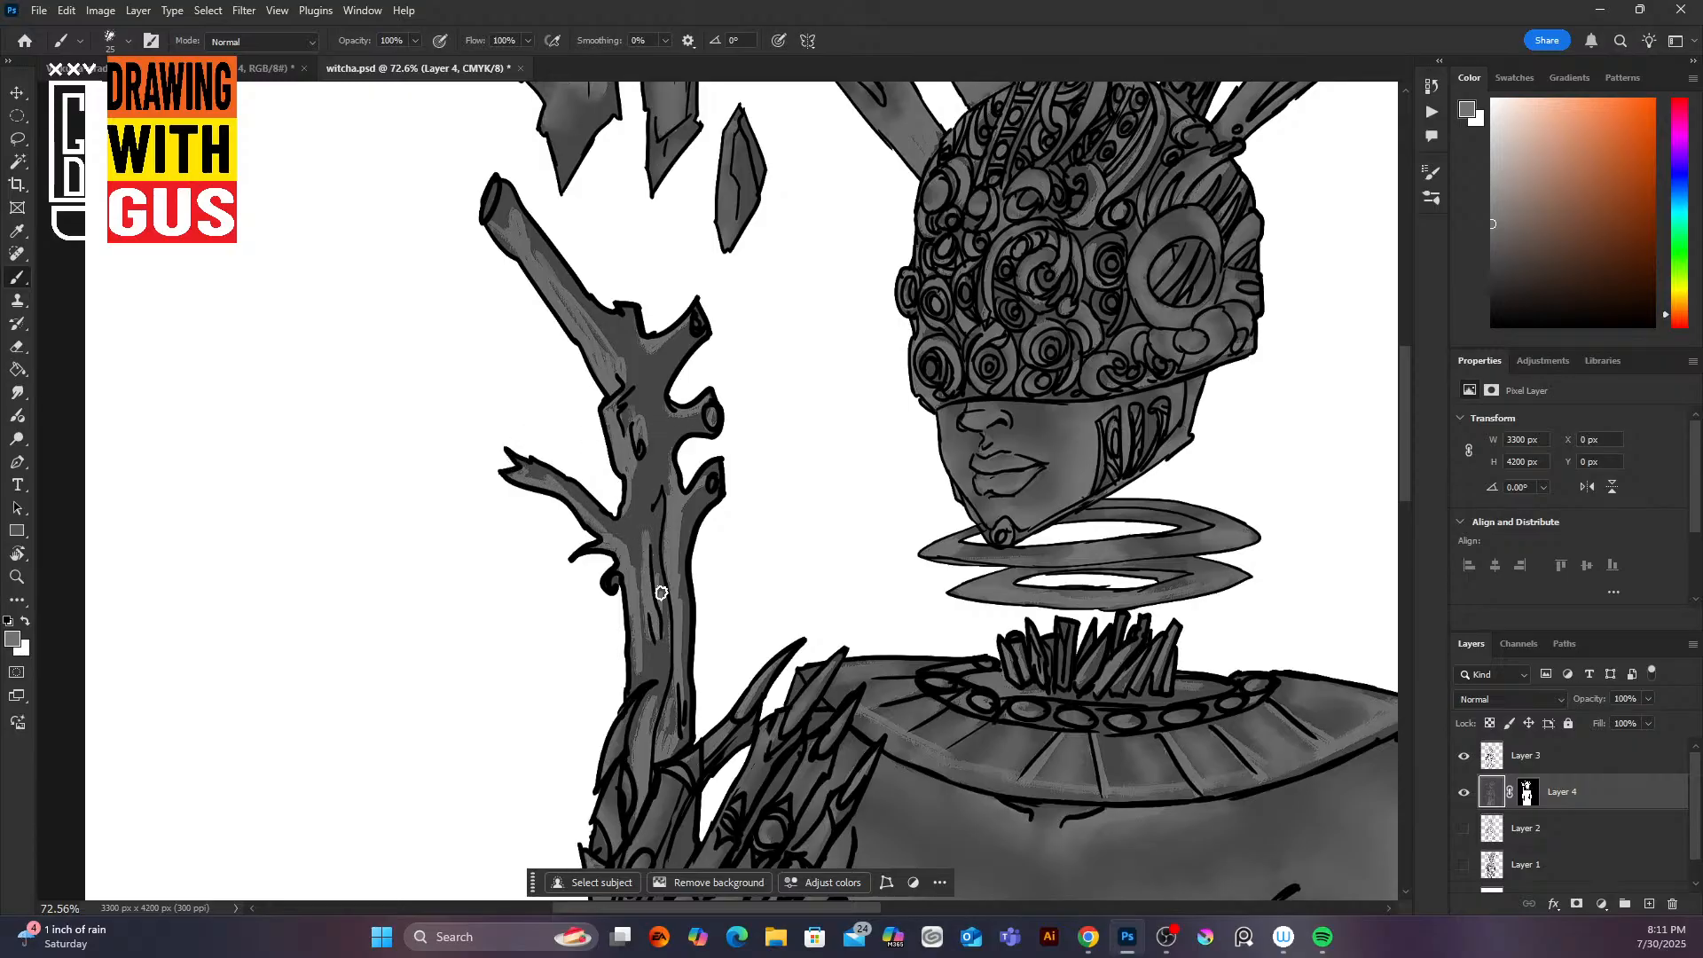
Step: Smudge the bark highlights smooth on the upper staff's trunk and branches above the hand
left_click(20, 393)
mouse_move(495, 223)
left_mouse_down()
mouse_move(607, 345)
mouse_move(564, 303)
mouse_move(621, 393)
mouse_move(598, 293)
mouse_move(656, 321)
mouse_move(651, 355)
mouse_move(683, 311)
left_mouse_up()
mouse_move(617, 398)
left_mouse_down()
mouse_move(625, 435)
mouse_move(641, 402)
mouse_move(618, 484)
left_mouse_up()
mouse_move(681, 414)
left_mouse_down()
mouse_move(659, 520)
mouse_move(716, 476)
left_mouse_up()
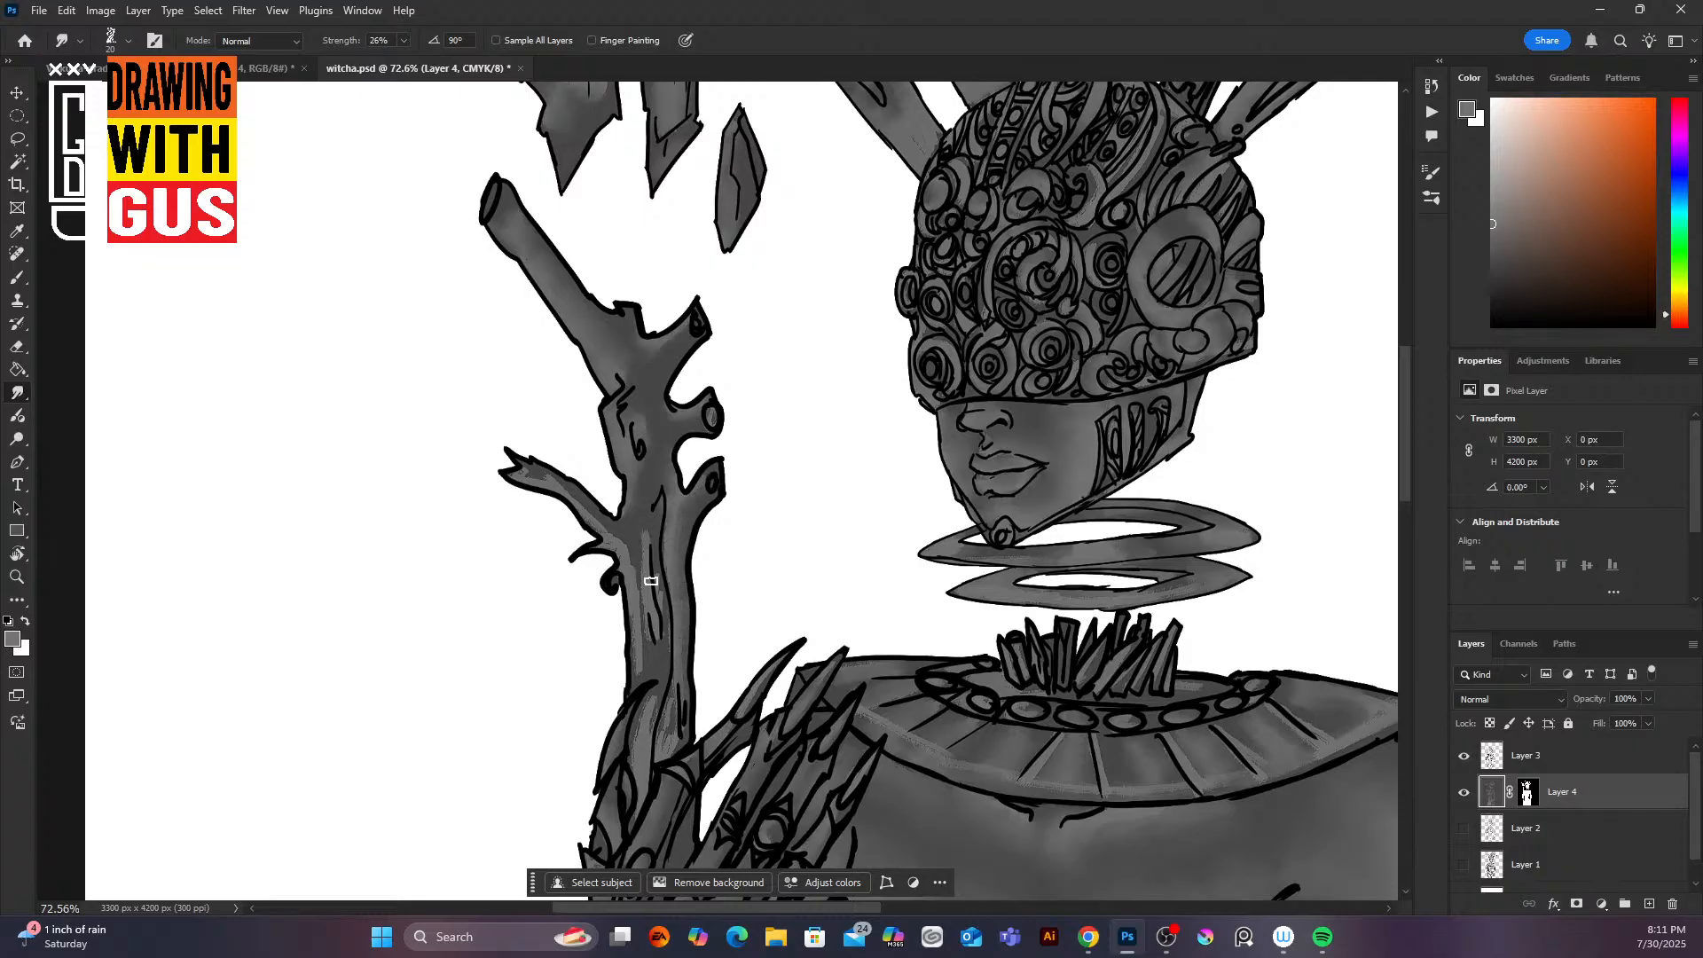
mouse_move(651, 581)
left_mouse_down()
mouse_move(637, 619)
mouse_move(629, 562)
mouse_move(548, 485)
left_mouse_up()
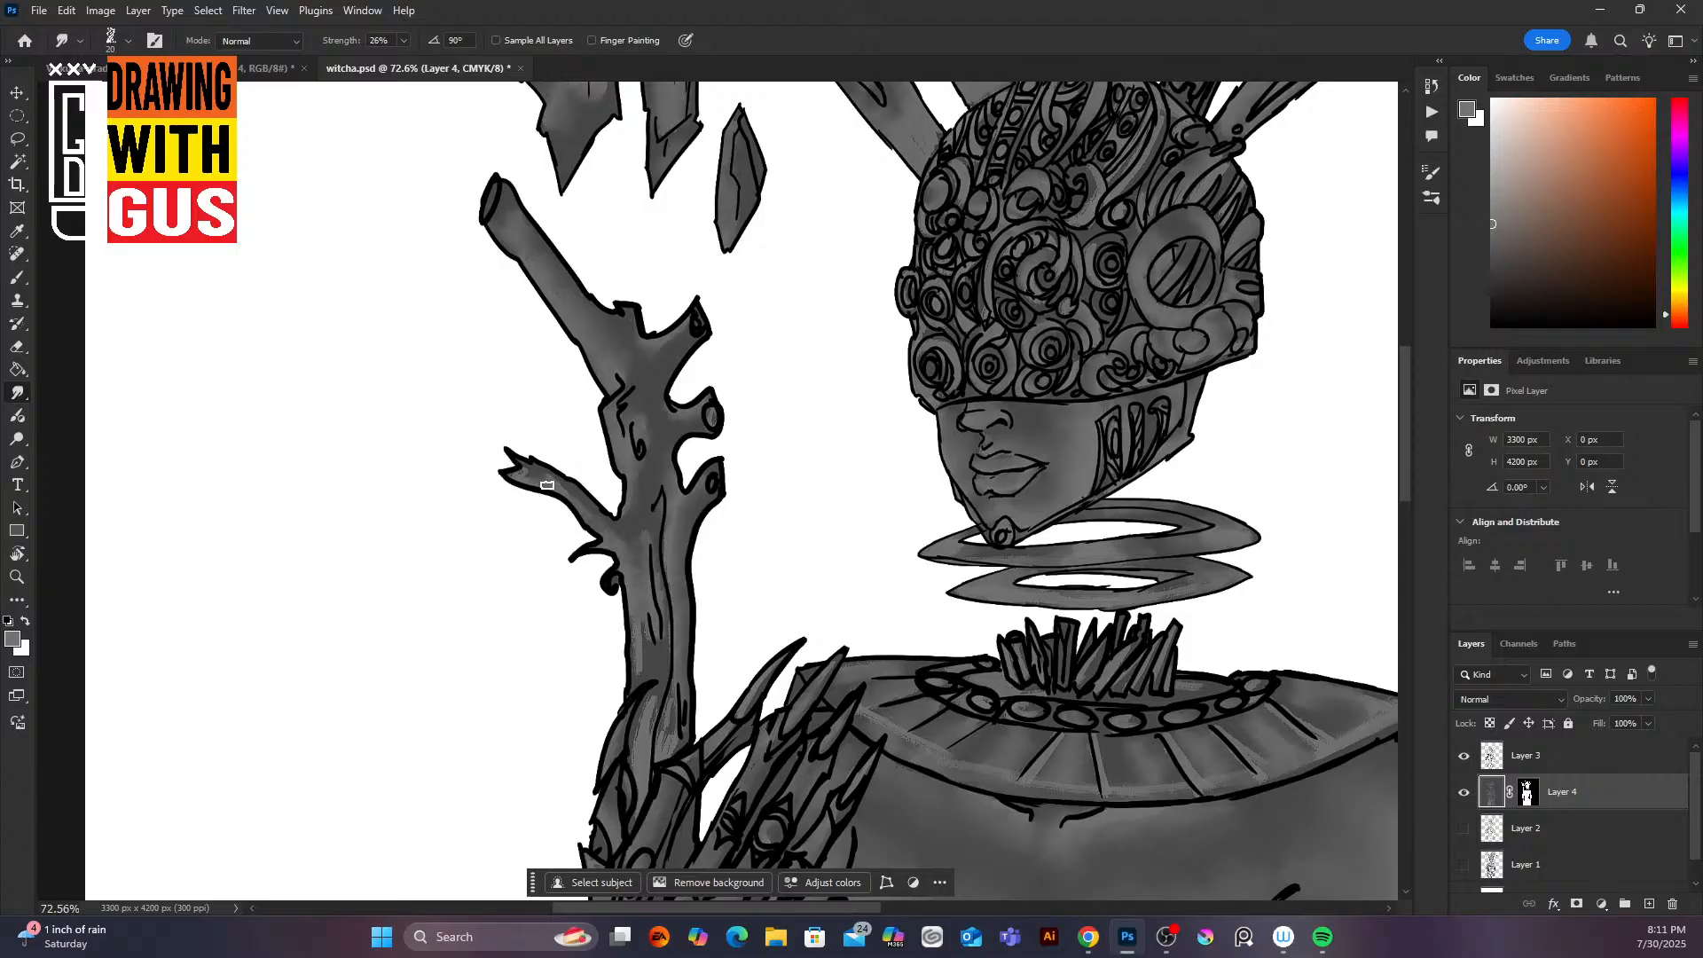
left_click_drag(642, 652, 649, 579)
mouse_move(679, 699)
left_mouse_down()
mouse_move(682, 668)
mouse_move(679, 743)
left_mouse_up()
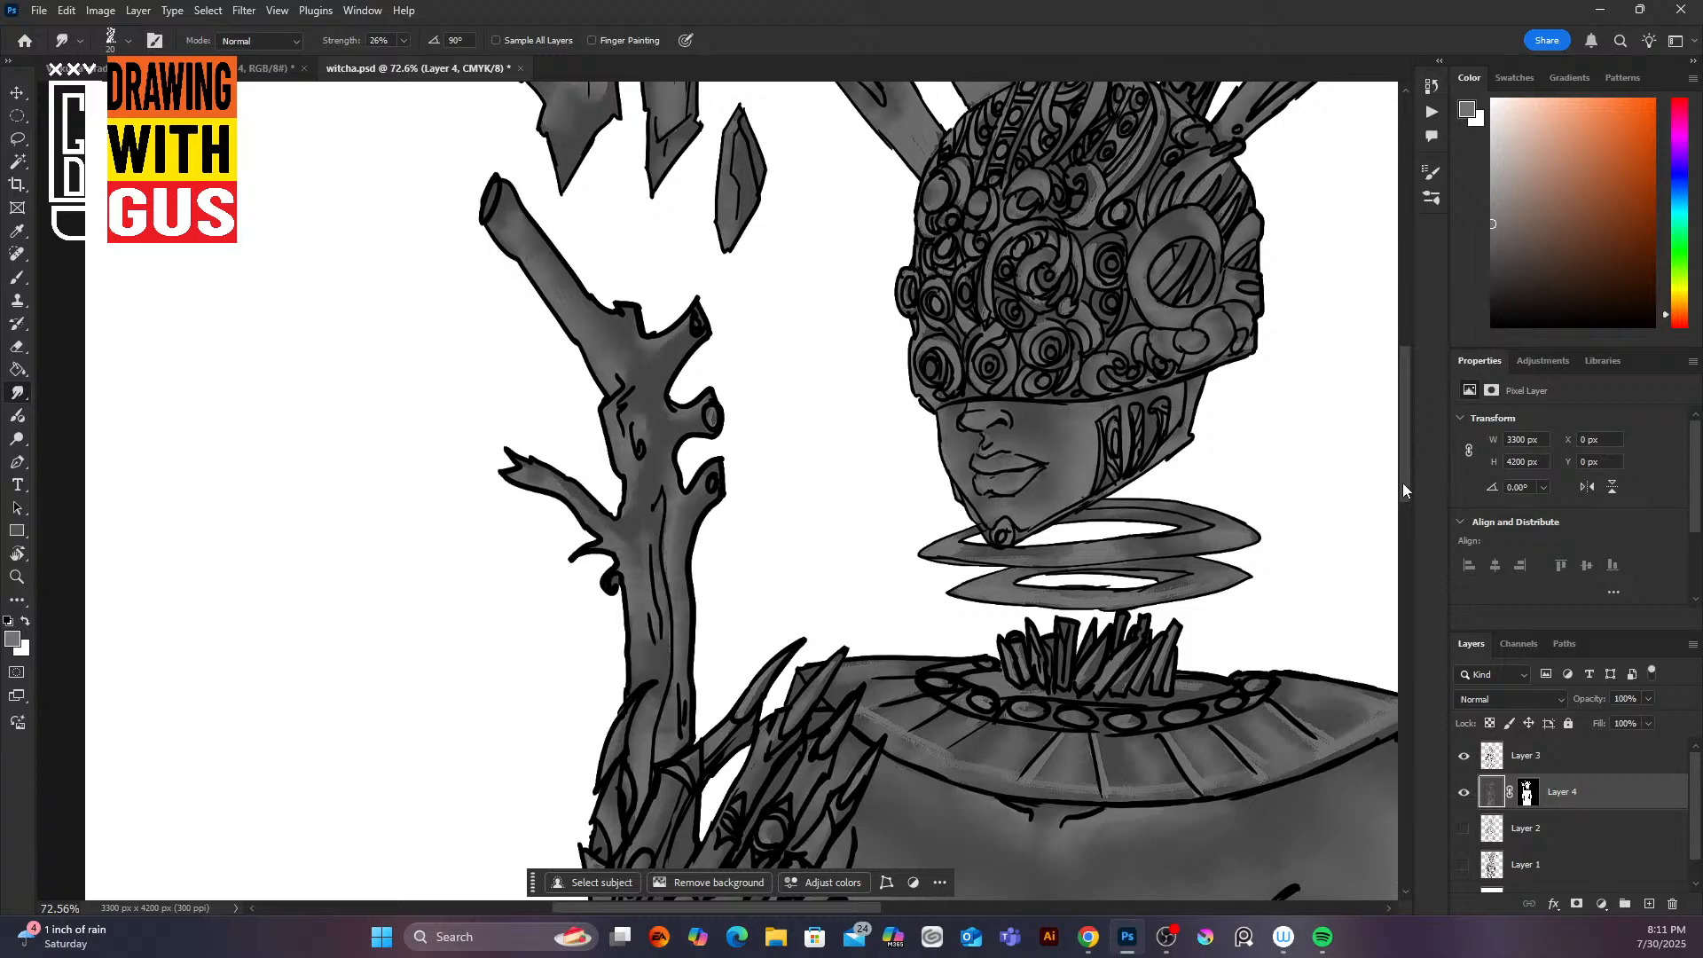
Step: Paint lighter gray streaks down the lower staff below the hand, including its side branch, to the skirt
left_click_drag(1402, 483, 1393, 603)
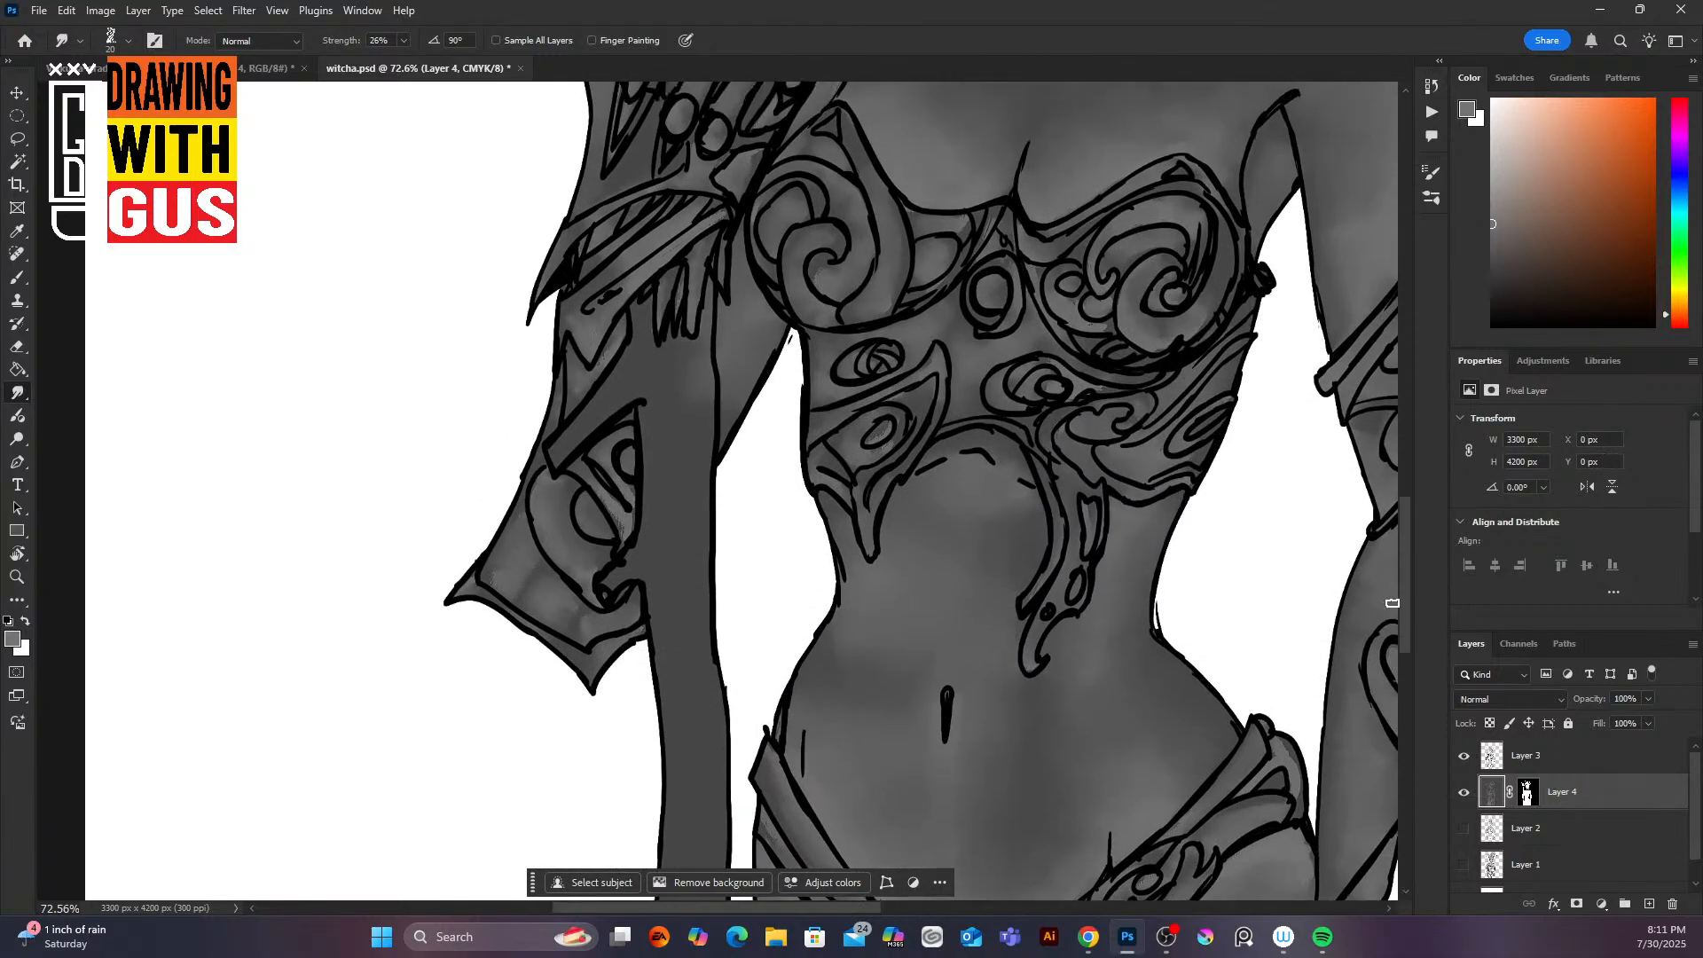
left_click(17, 278)
mouse_move(644, 307)
left_mouse_down()
mouse_move(623, 393)
mouse_move(554, 448)
mouse_move(612, 391)
mouse_move(636, 306)
mouse_move(647, 337)
mouse_move(689, 323)
mouse_move(662, 521)
mouse_move(650, 505)
mouse_move(690, 348)
mouse_move(680, 601)
mouse_move(664, 513)
mouse_move(636, 553)
mouse_move(683, 569)
mouse_move(659, 715)
mouse_move(687, 809)
left_mouse_up()
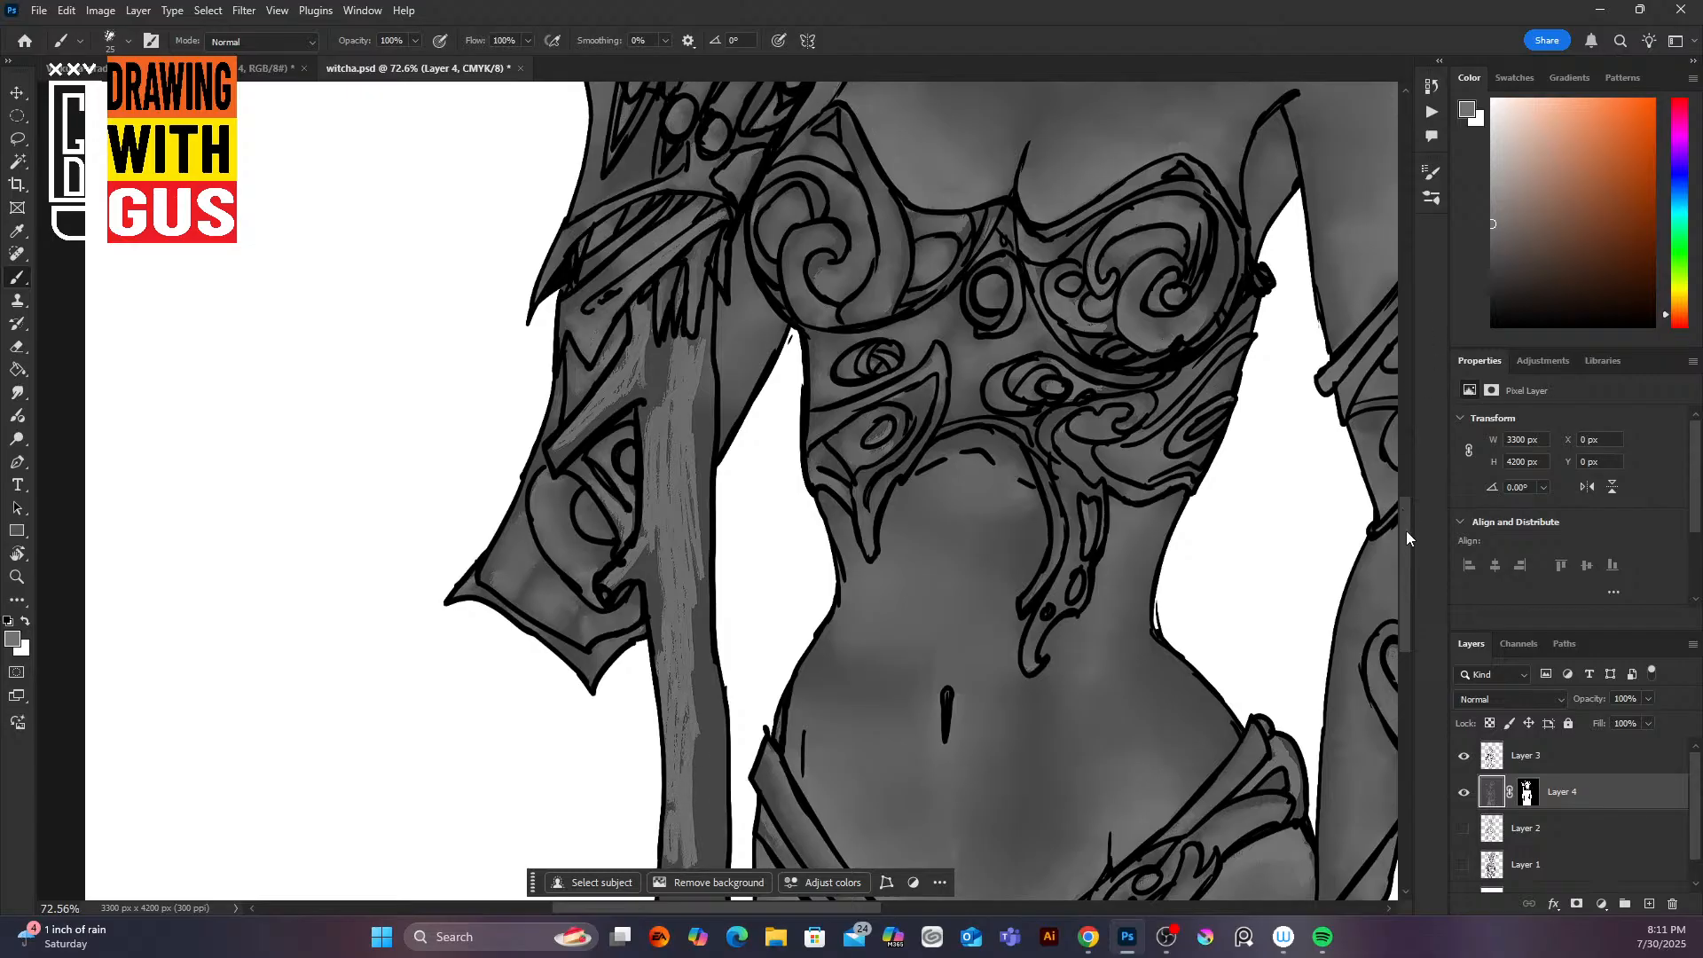
scroll(1400, 530, "down", 5)
mouse_move(673, 391)
left_mouse_down()
mouse_move(643, 463)
mouse_move(654, 451)
mouse_move(527, 559)
left_mouse_up()
mouse_move(677, 449)
left_mouse_down()
mouse_move(652, 561)
mouse_move(678, 539)
mouse_move(658, 742)
left_mouse_up()
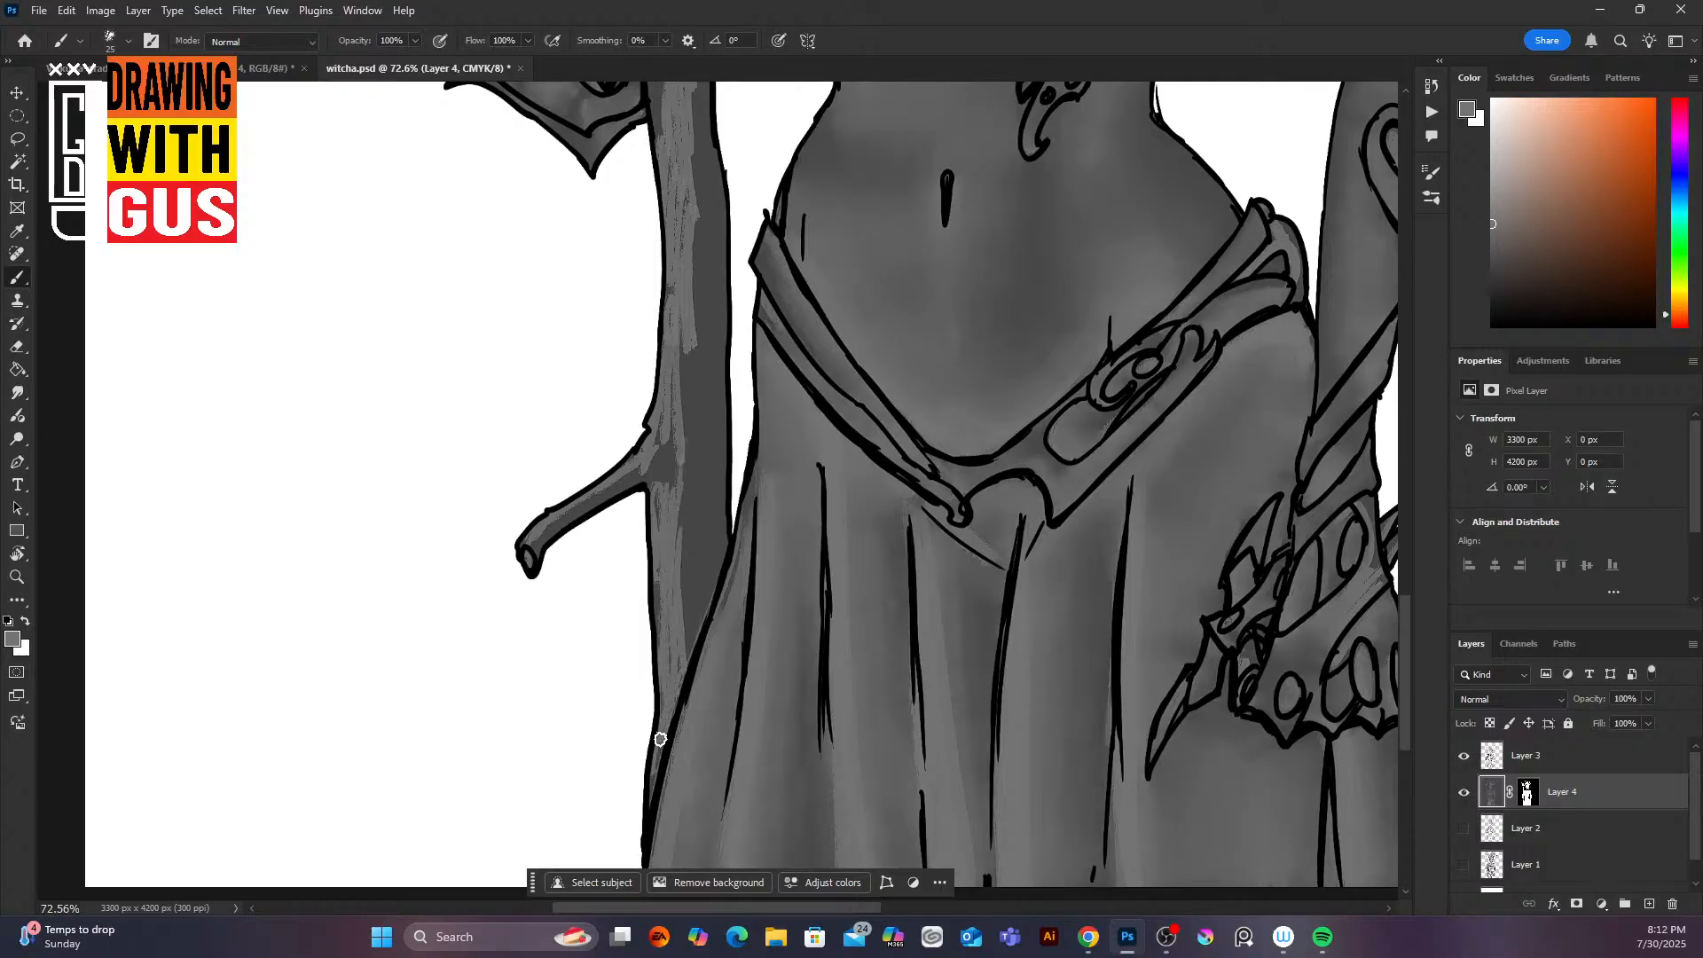
Step: Smudge the lighter gray streaks smooth down the lower staff and its side branch to the canvas edge
left_click_drag(1407, 623, 1413, 504)
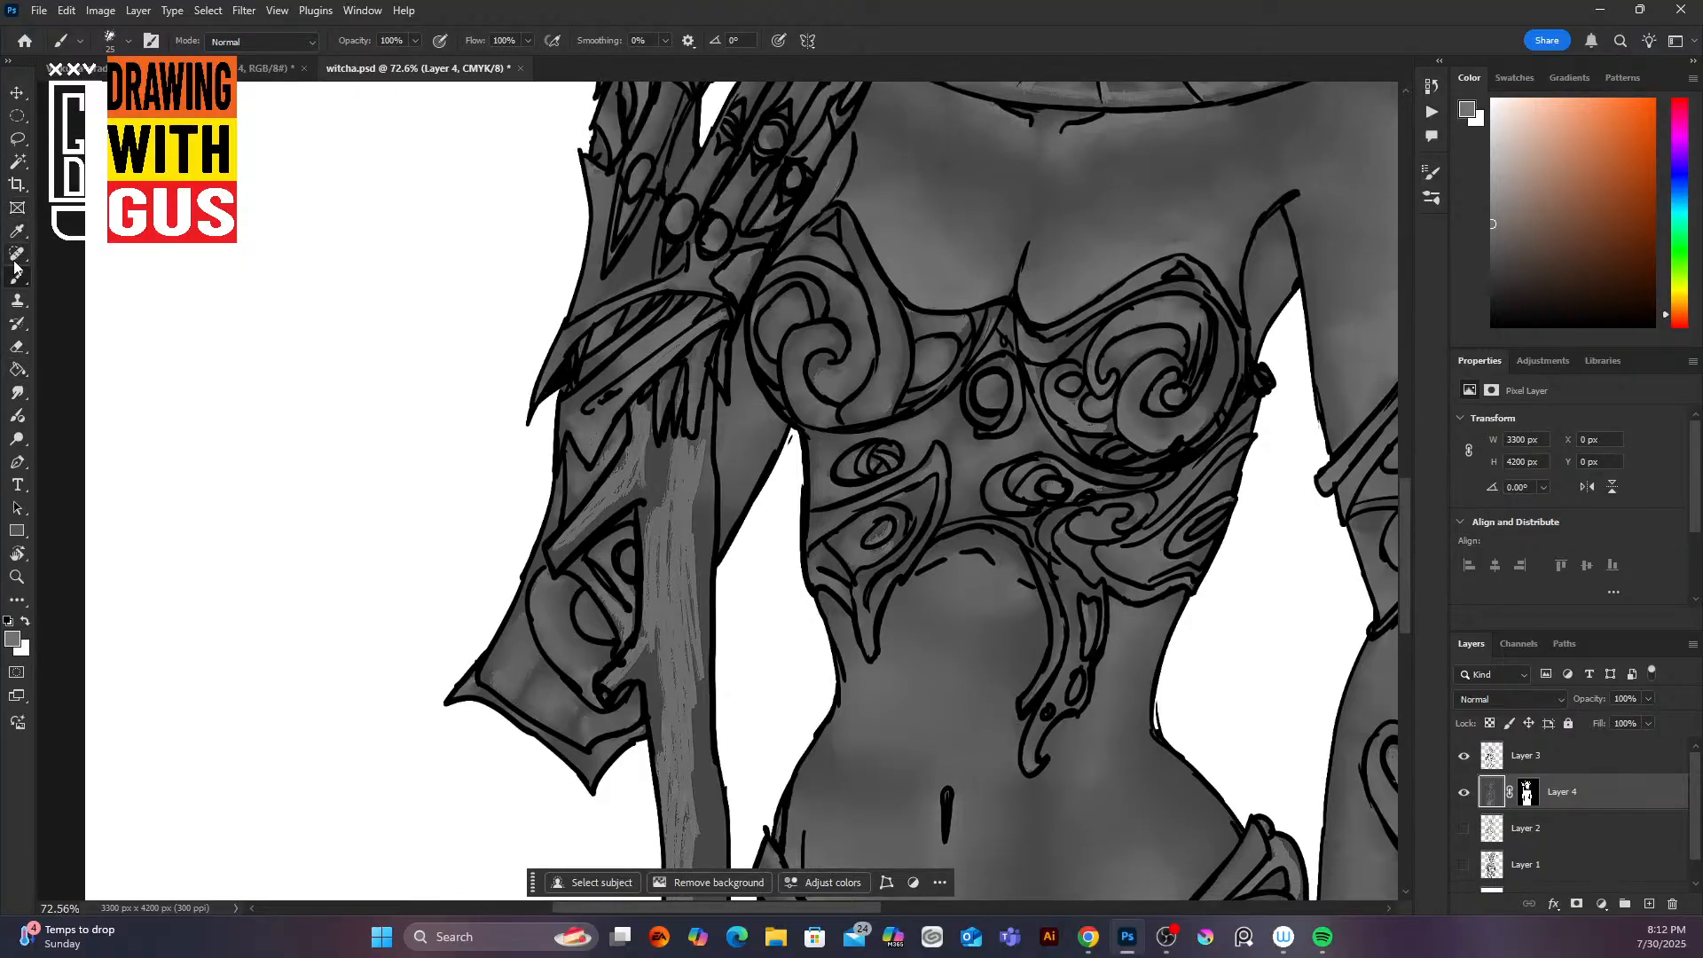
left_click(19, 397)
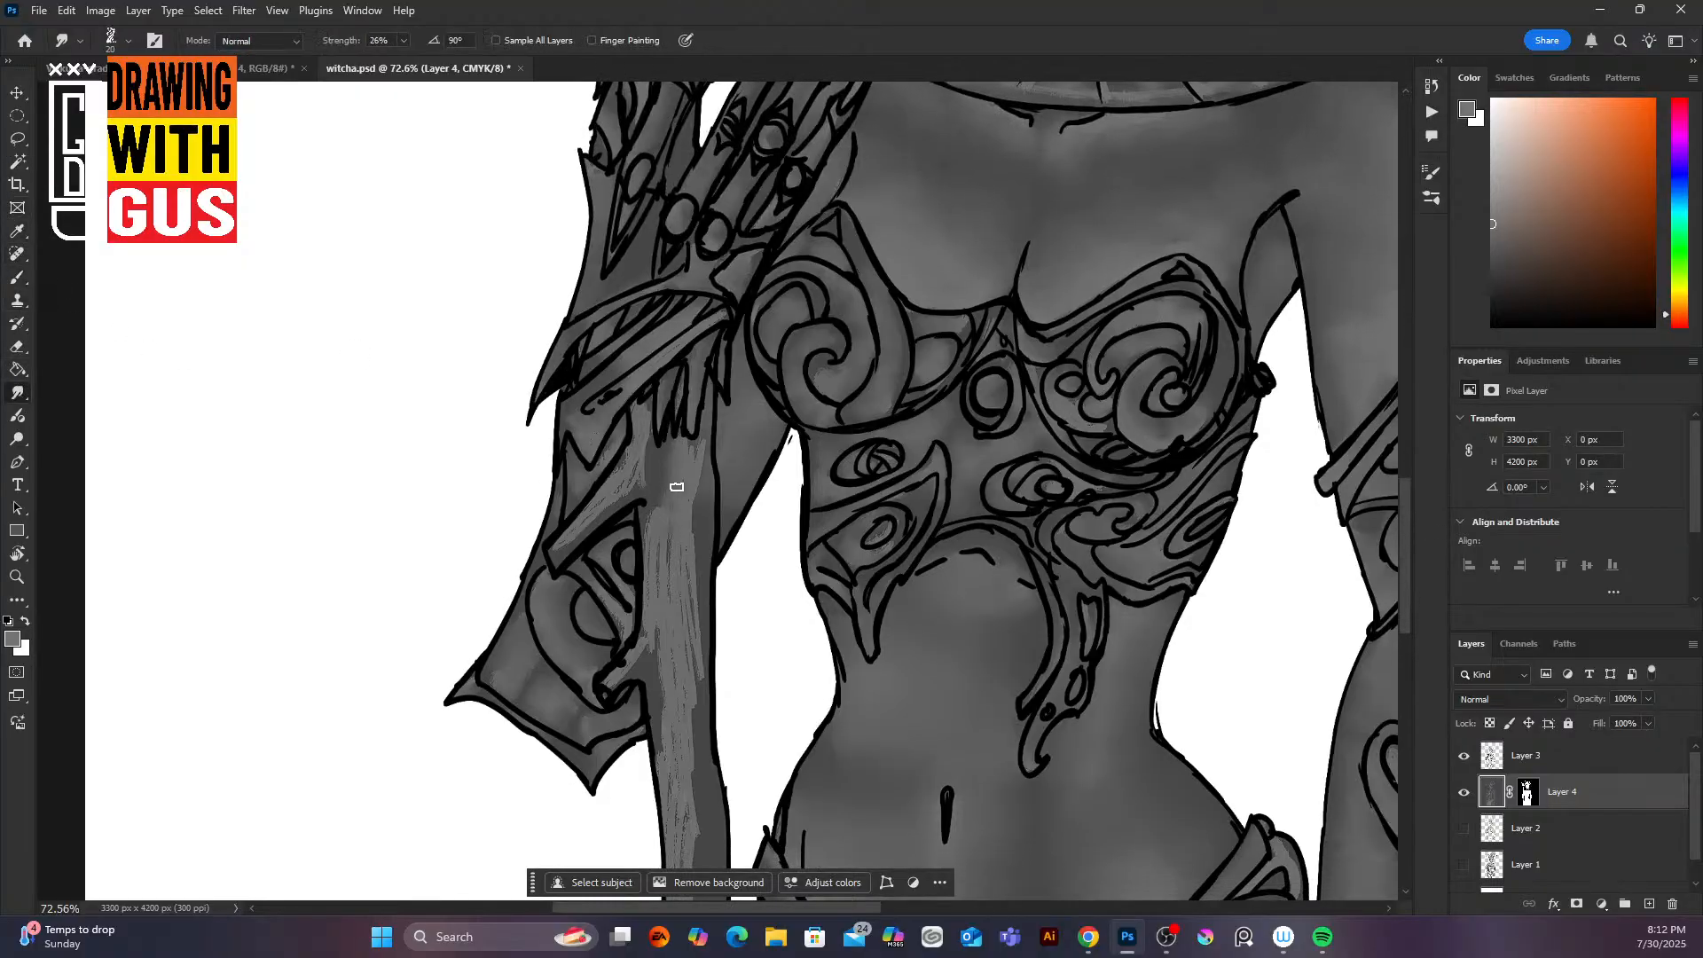
mouse_move(690, 478)
left_mouse_down()
mouse_move(701, 653)
mouse_move(680, 593)
mouse_move(652, 680)
left_mouse_up()
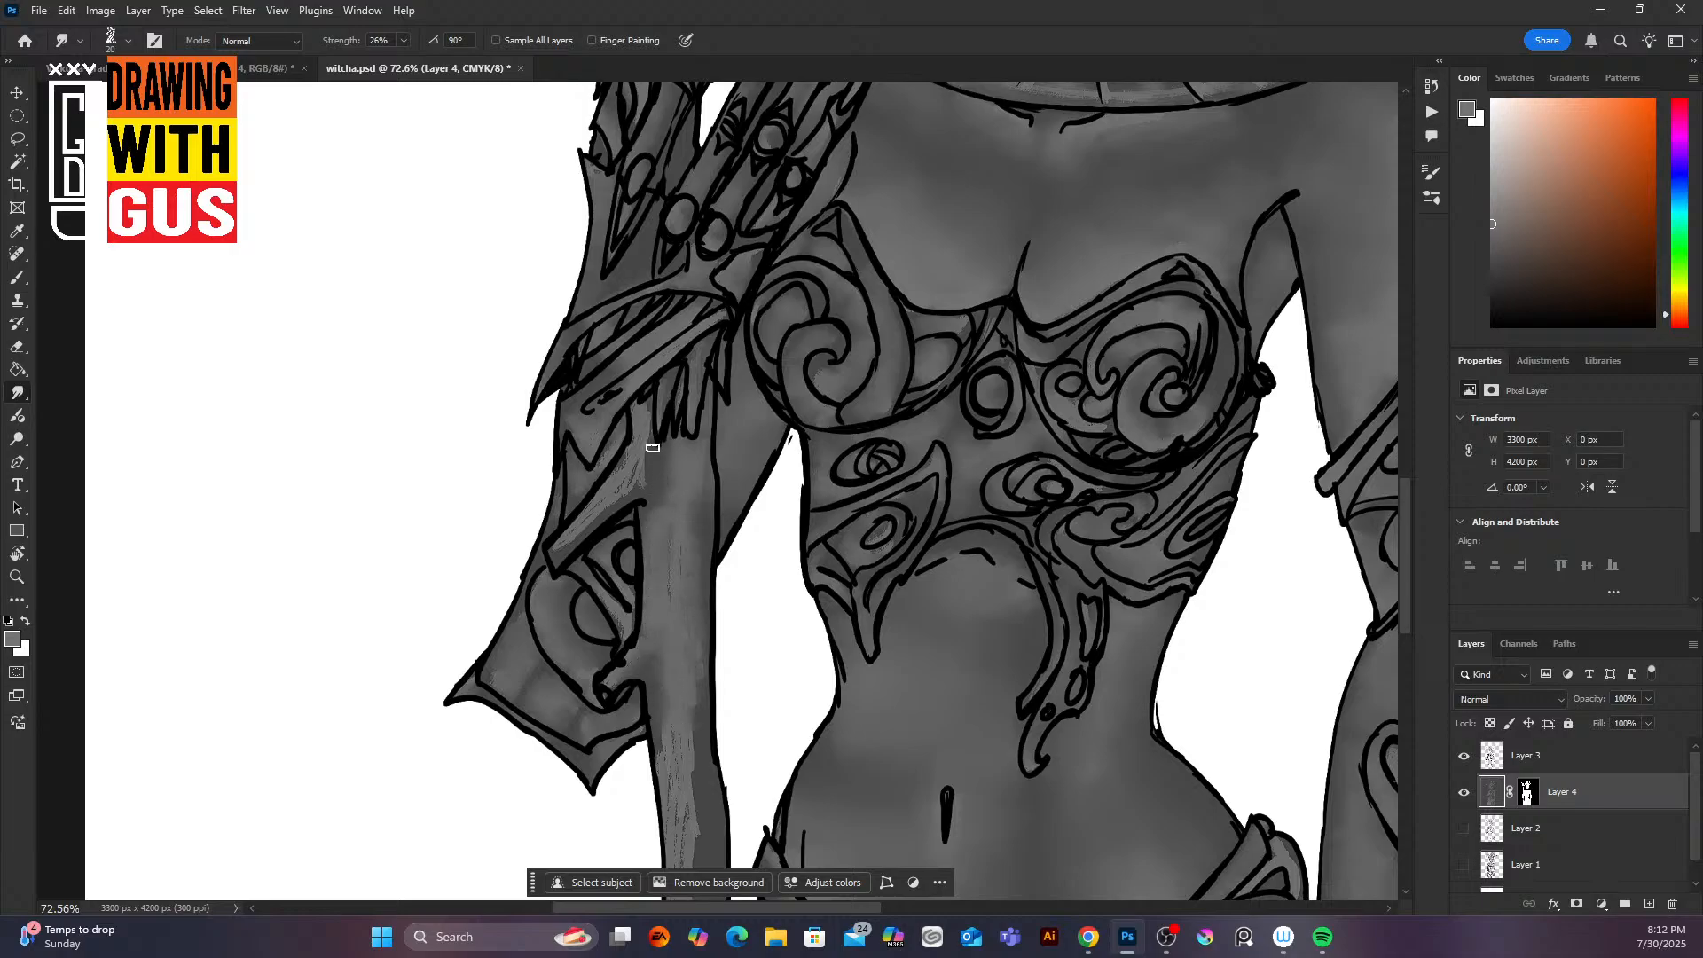
left_click_drag(653, 448, 599, 505)
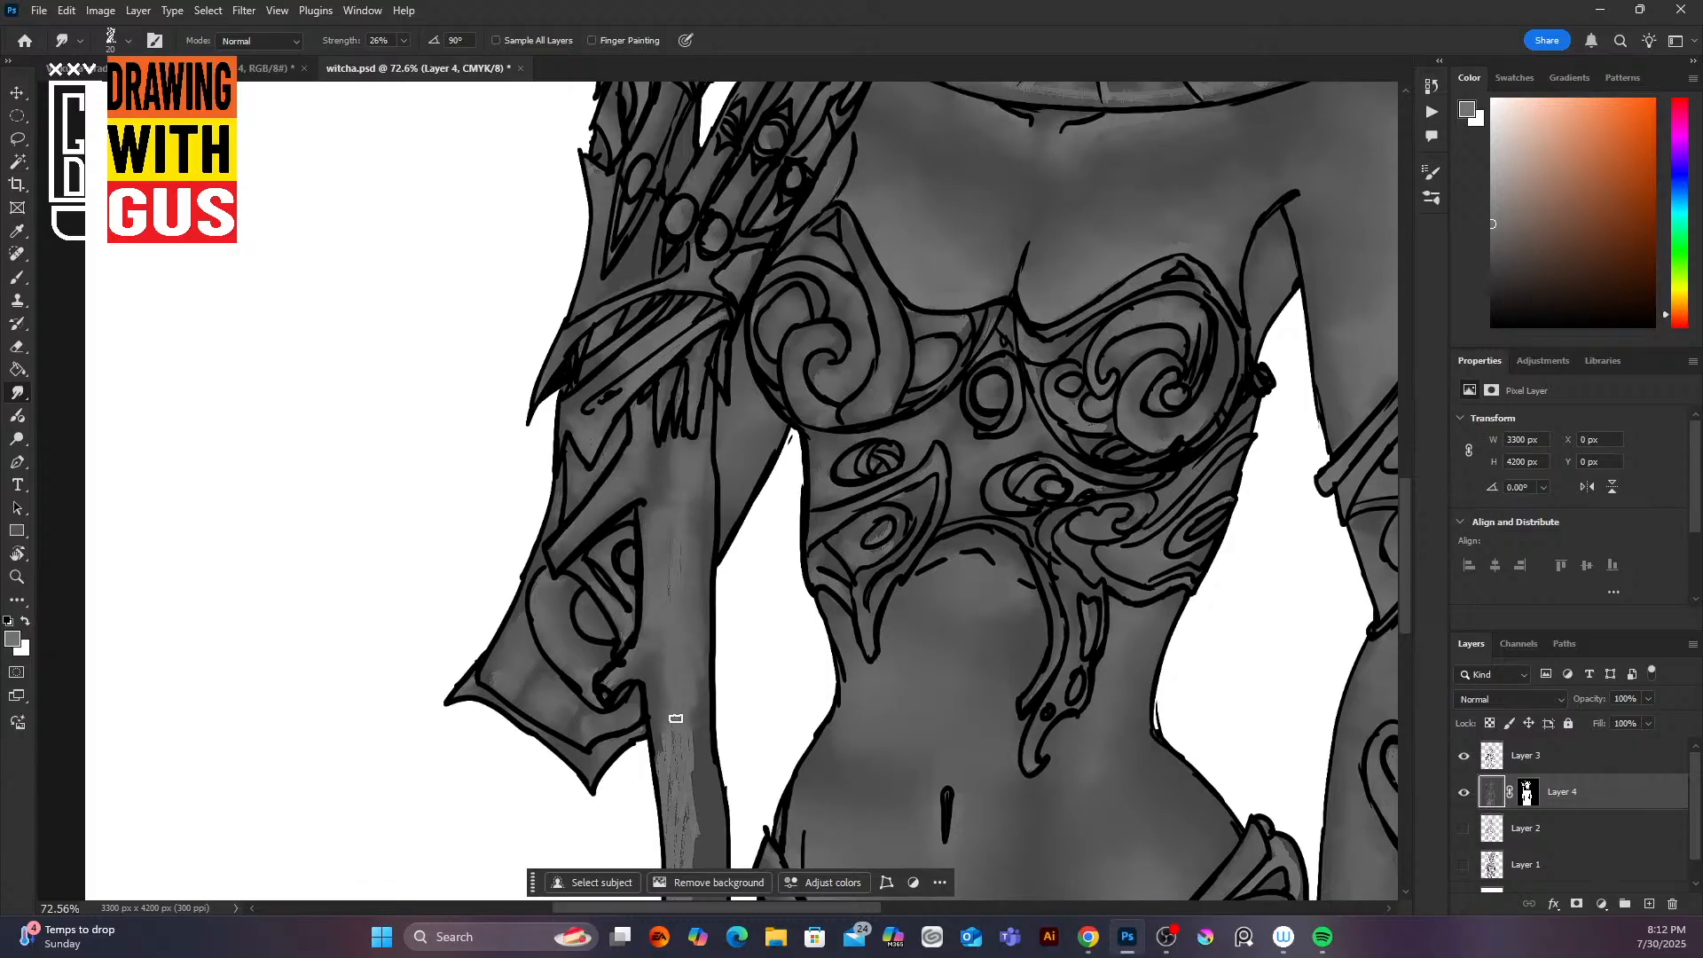
mouse_move(673, 715)
left_mouse_down()
mouse_move(664, 801)
mouse_move(690, 714)
mouse_move(688, 855)
left_mouse_up()
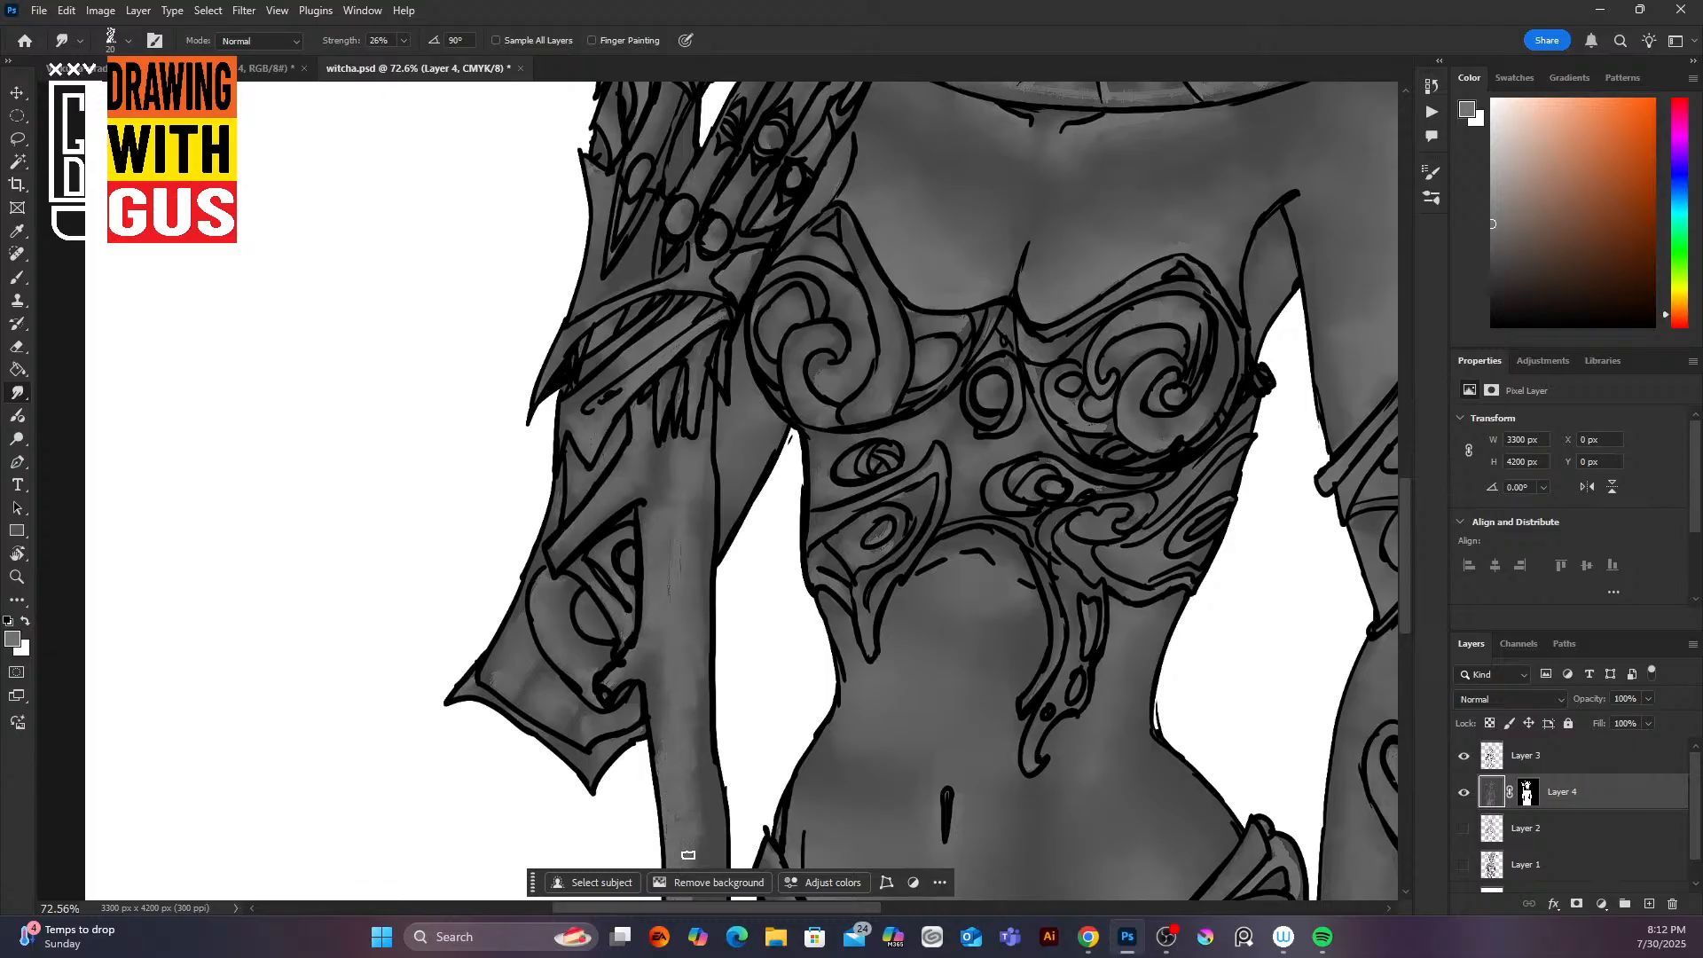
scroll(1393, 611, "down", 5)
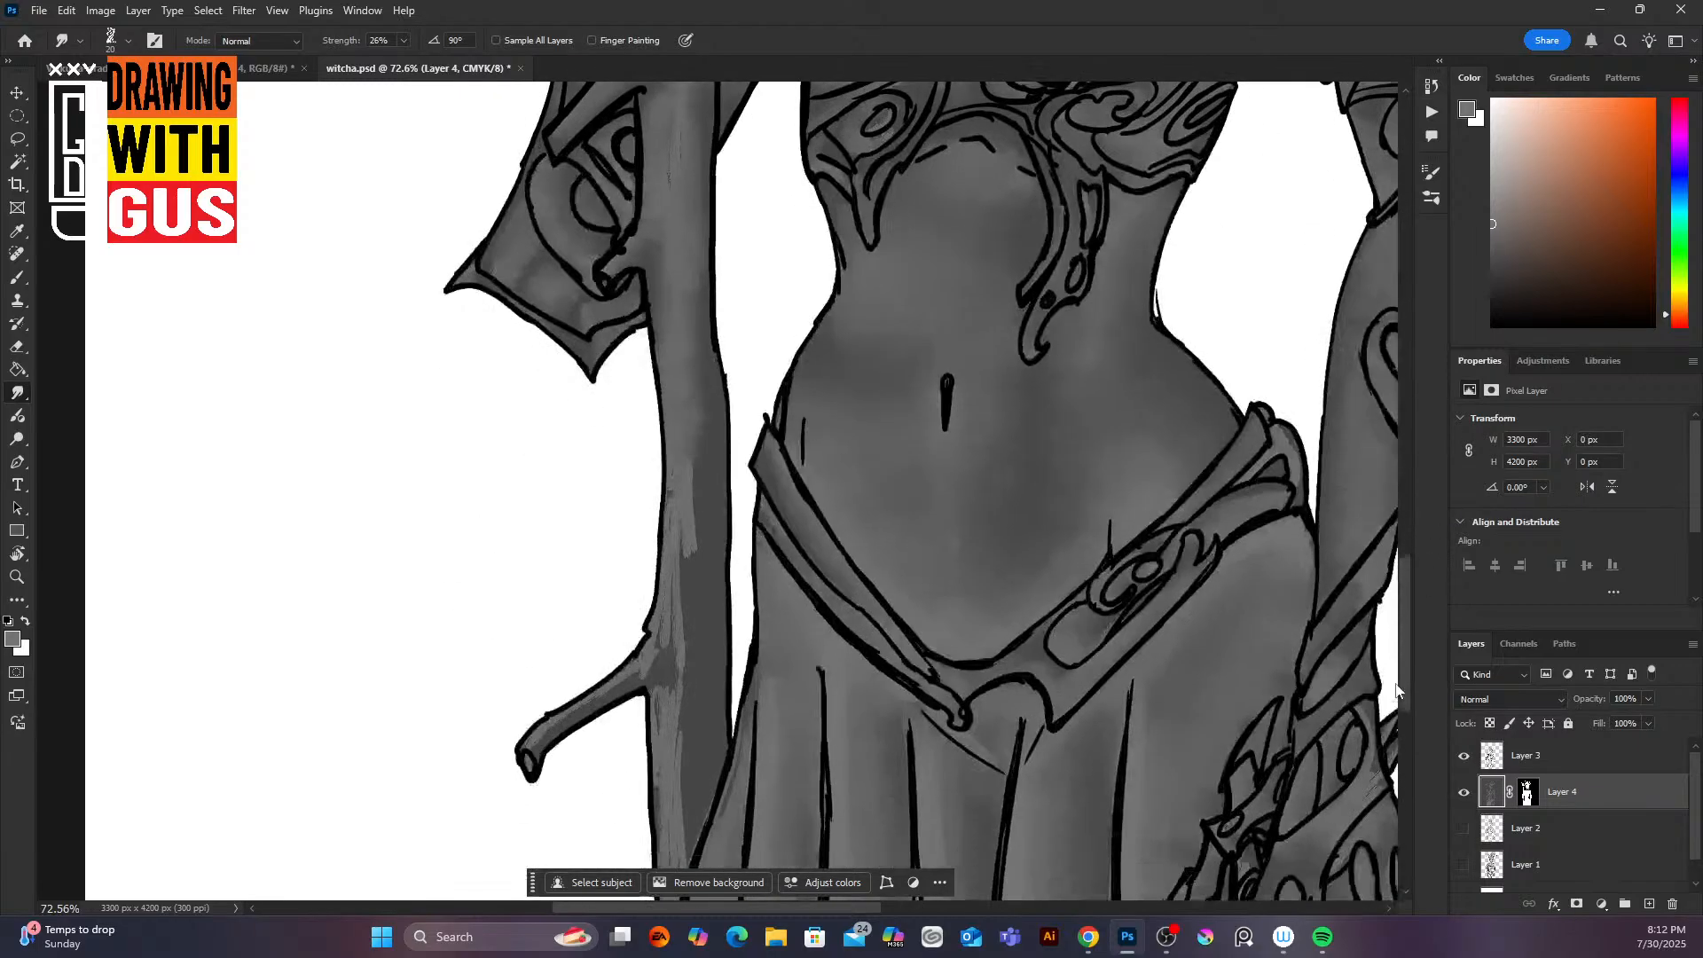
mouse_move(669, 631)
left_mouse_down()
mouse_move(695, 488)
mouse_move(639, 685)
mouse_move(538, 751)
left_mouse_up()
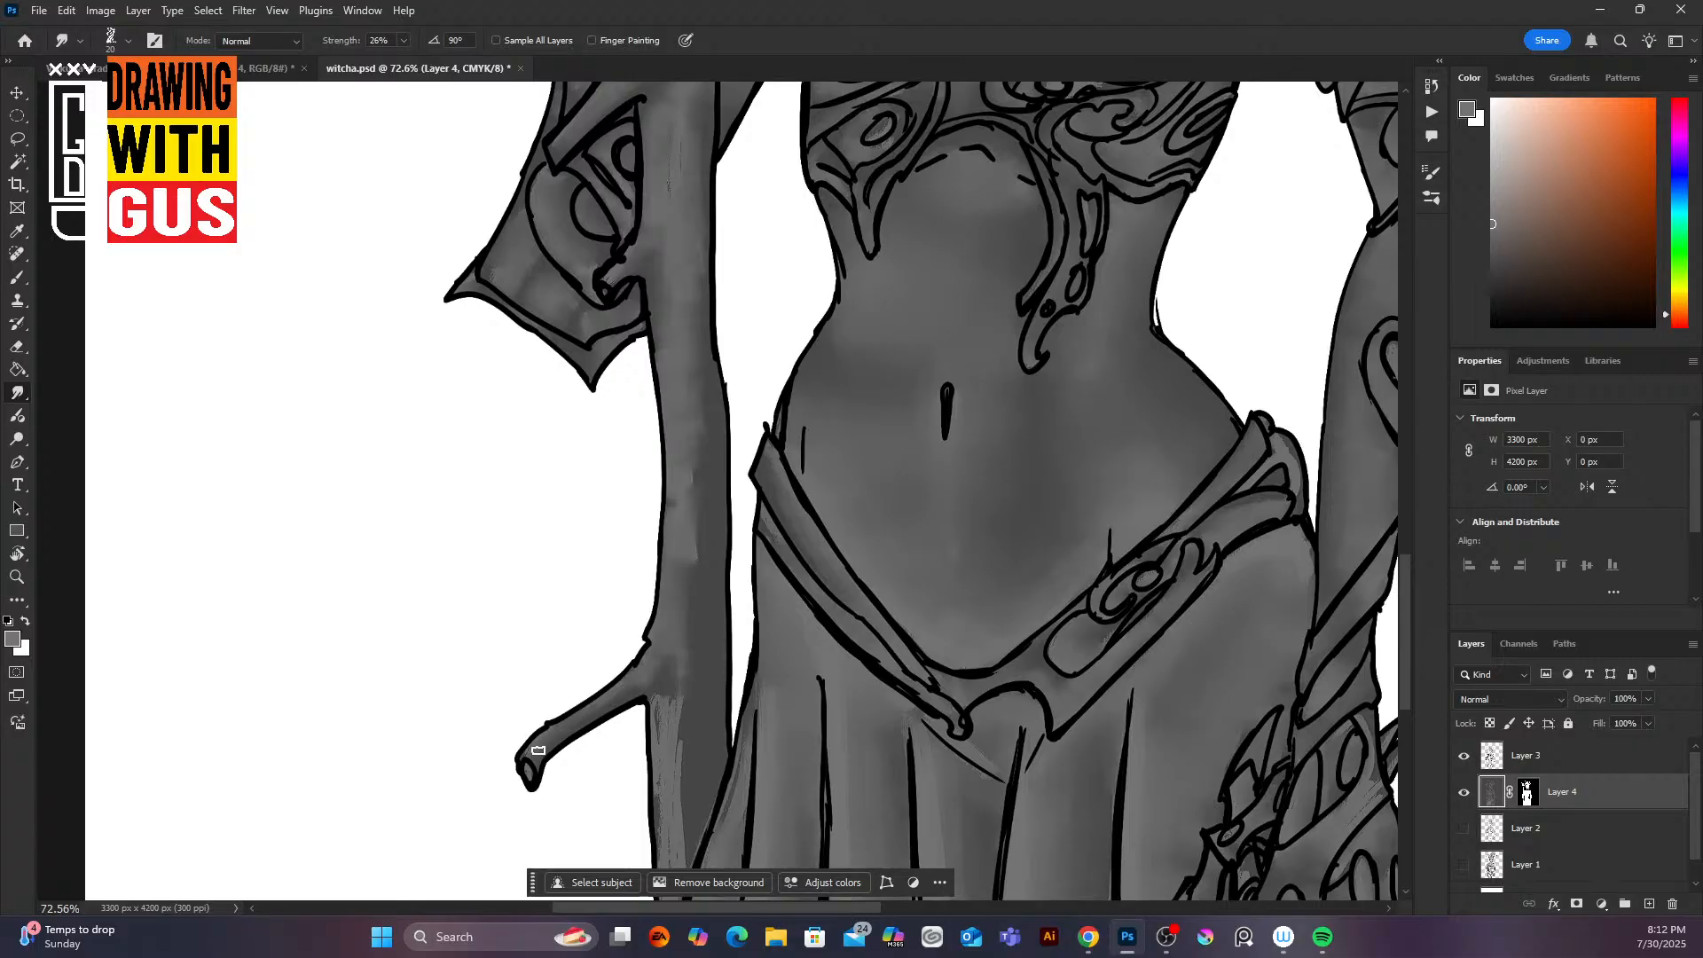
mouse_move(659, 735)
left_mouse_down()
mouse_move(669, 661)
mouse_move(659, 852)
left_mouse_up()
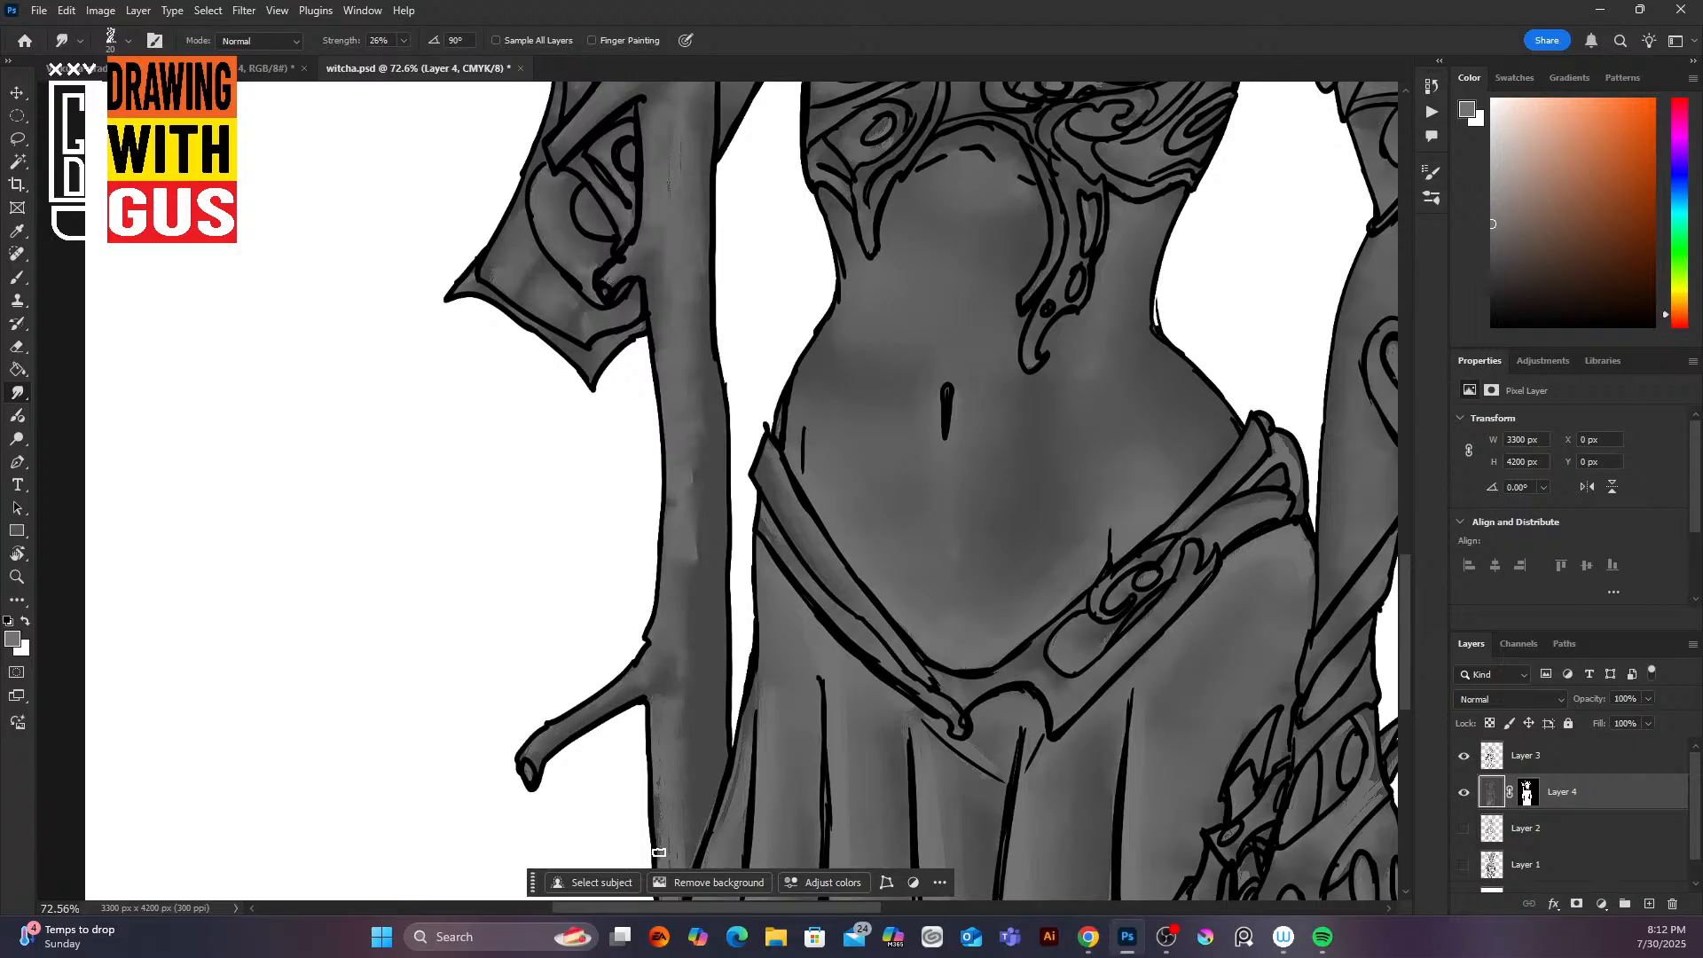
left_click_drag(1403, 624, 1395, 691)
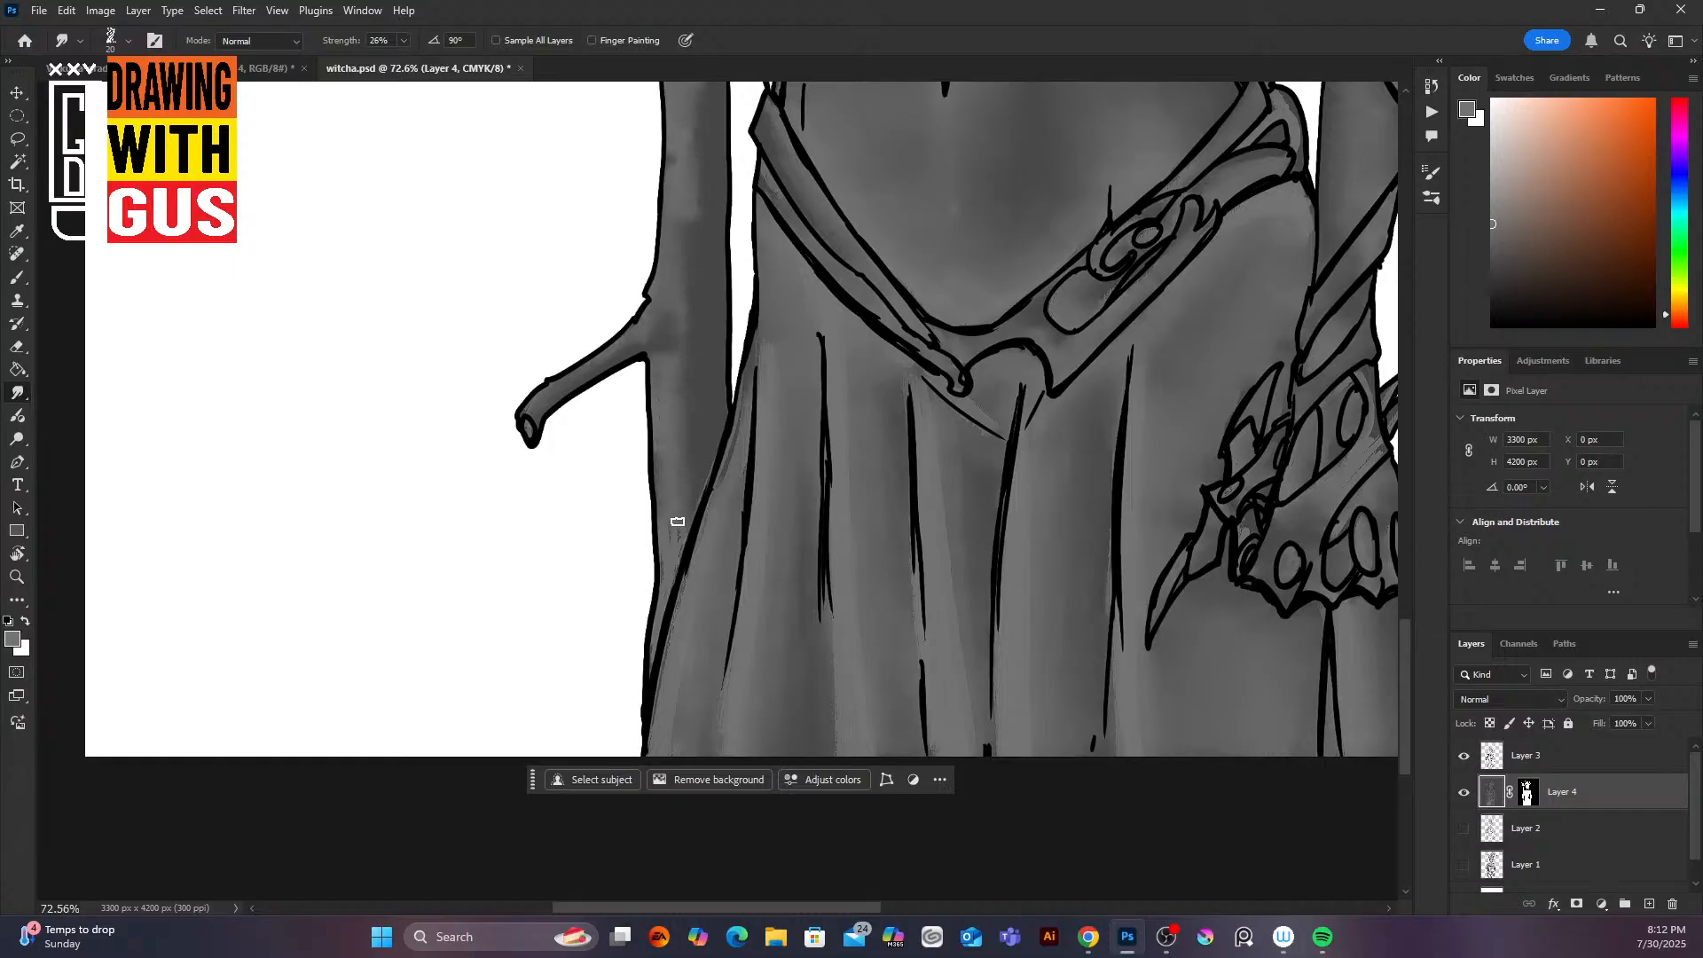
left_click_drag(678, 521, 670, 552)
Step: Examine the Smudge tool's brush tip shape, Scattering and Transfer settings
left_click_drag(1408, 700, 1414, 477)
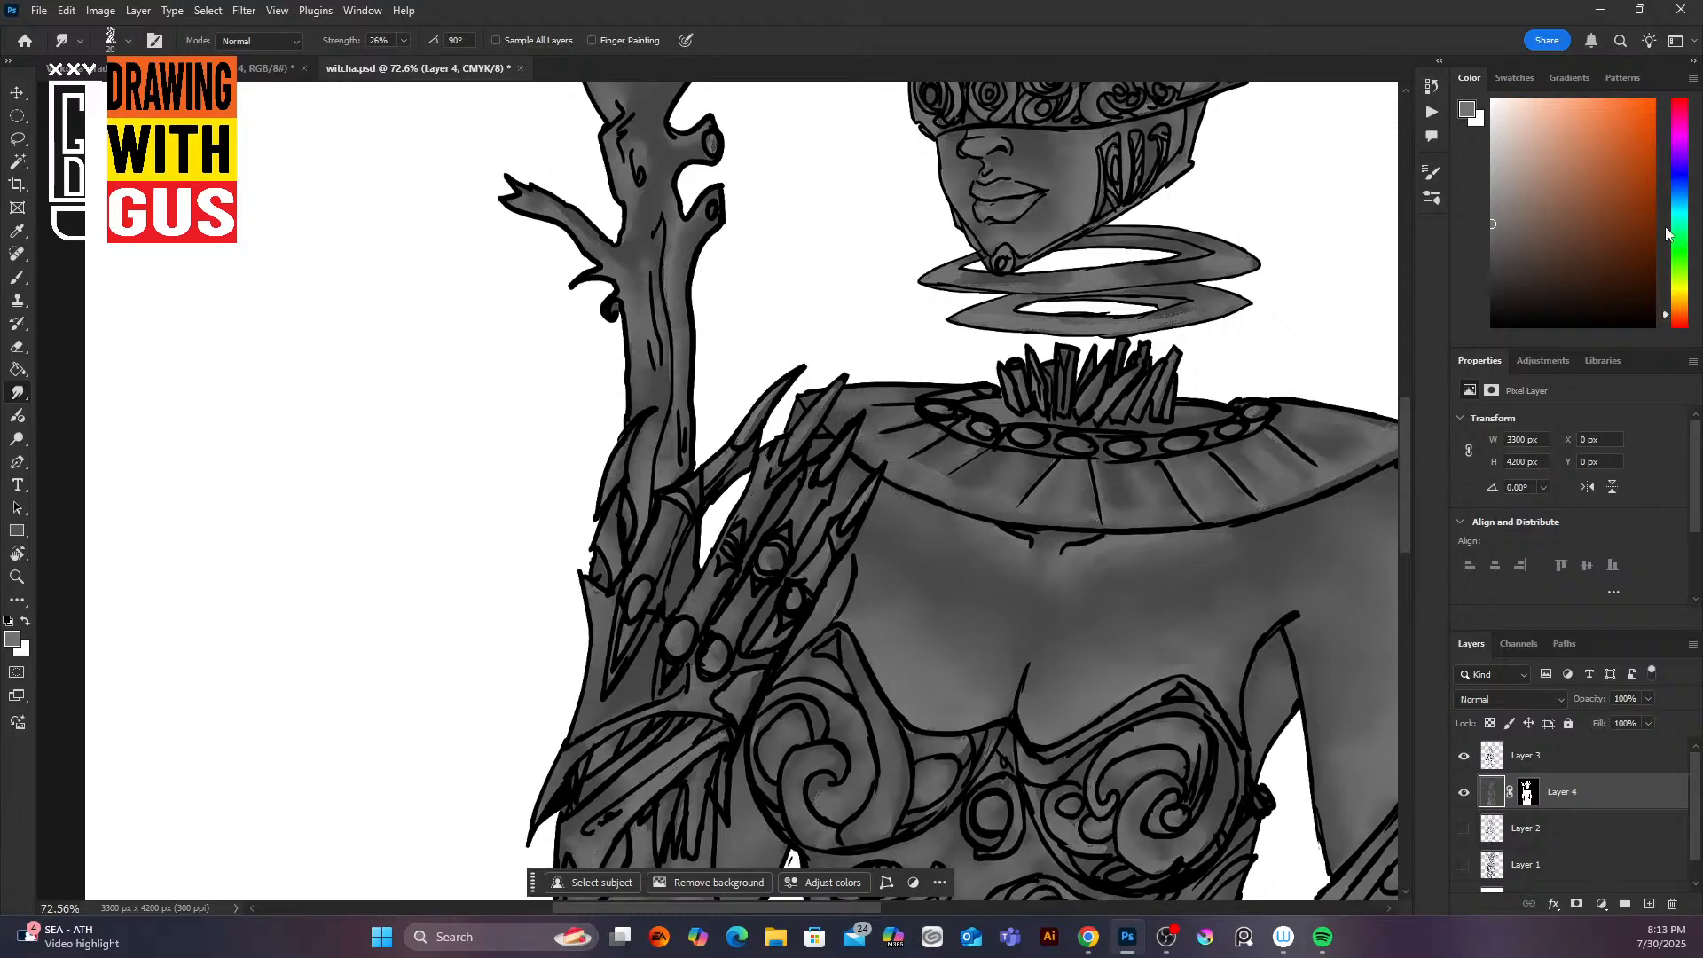
left_click(1433, 197)
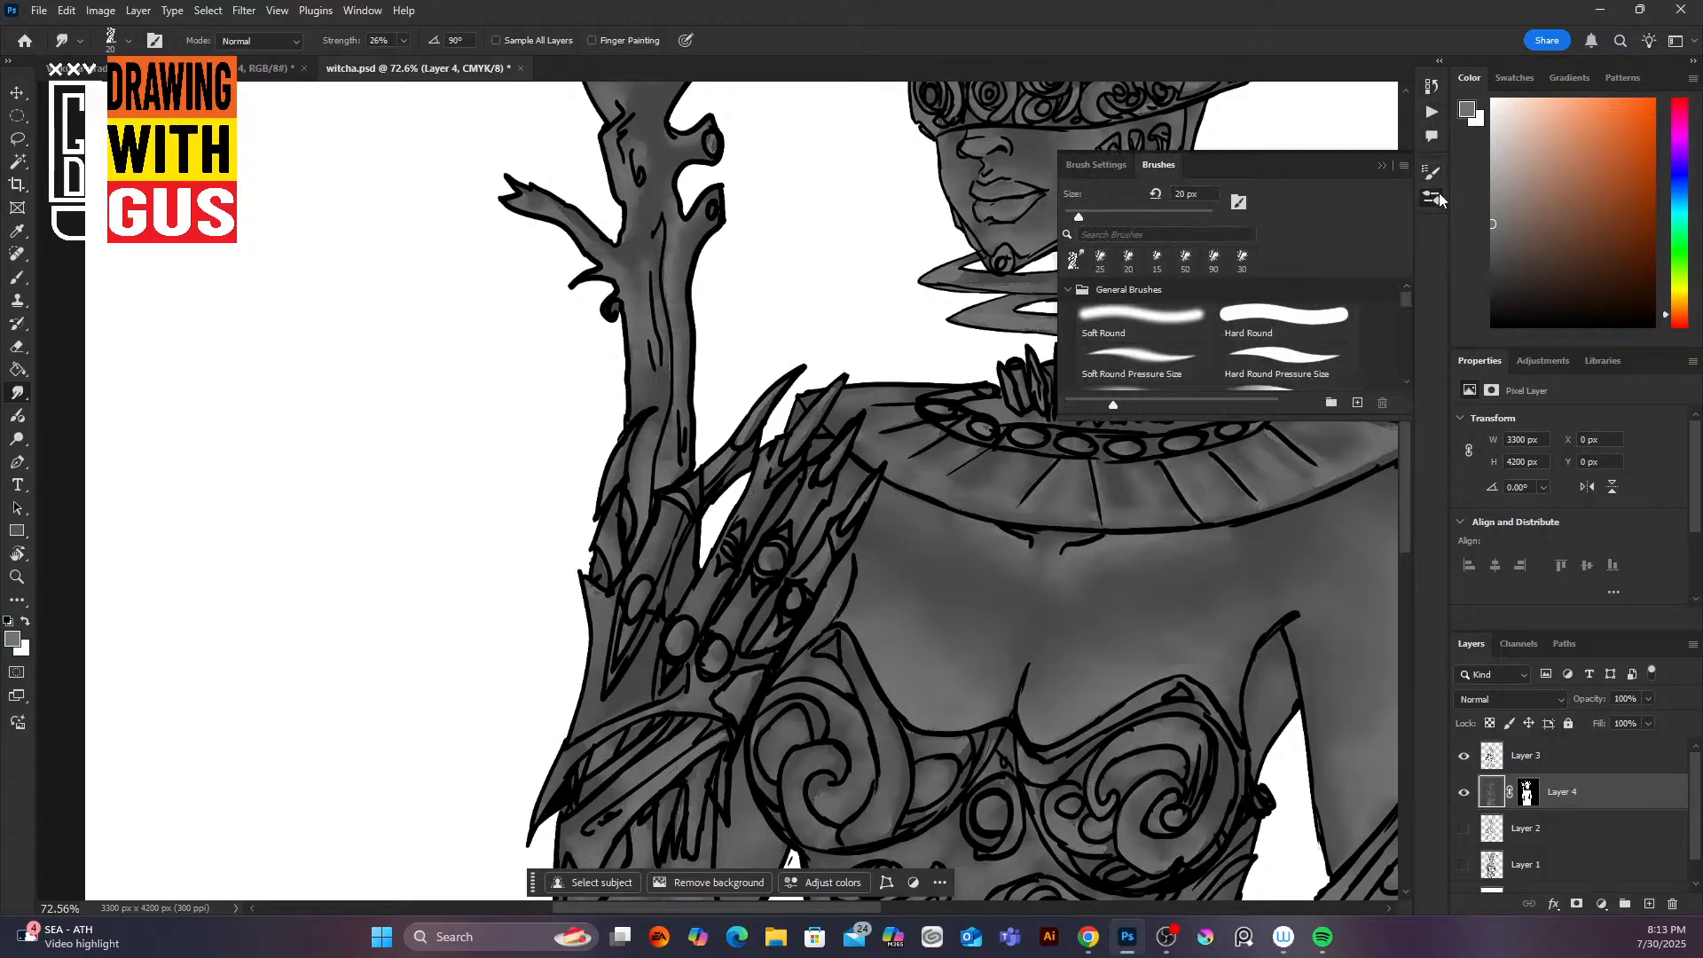
left_click(1433, 173)
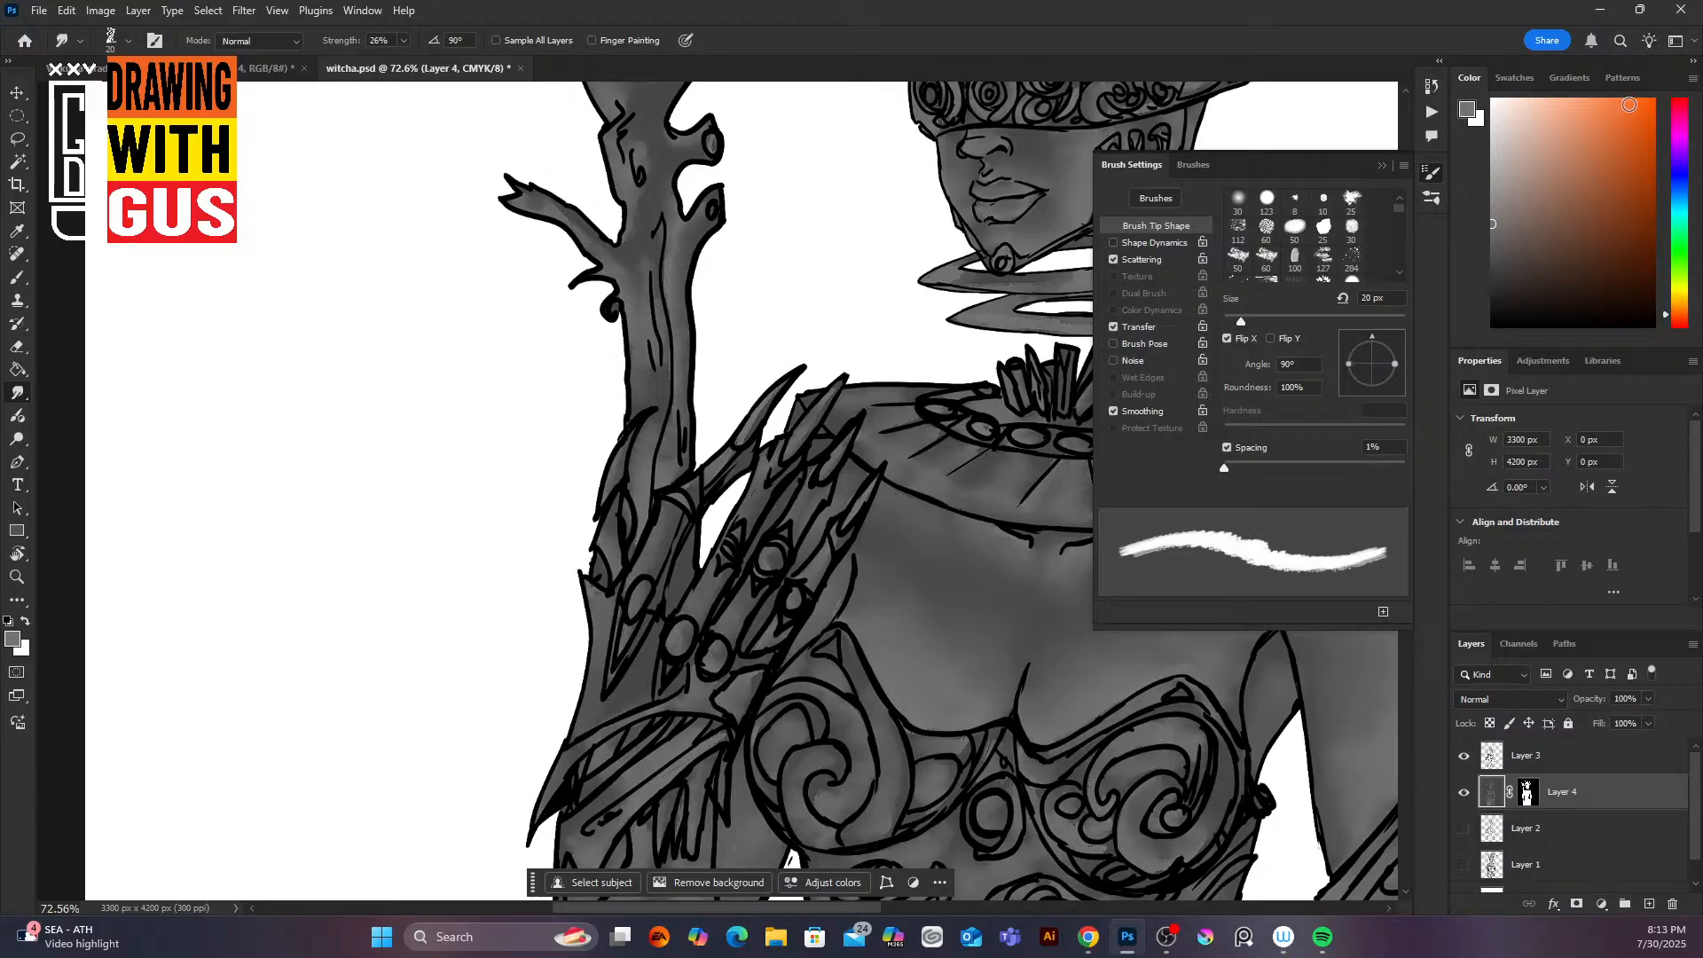
left_click(1153, 259)
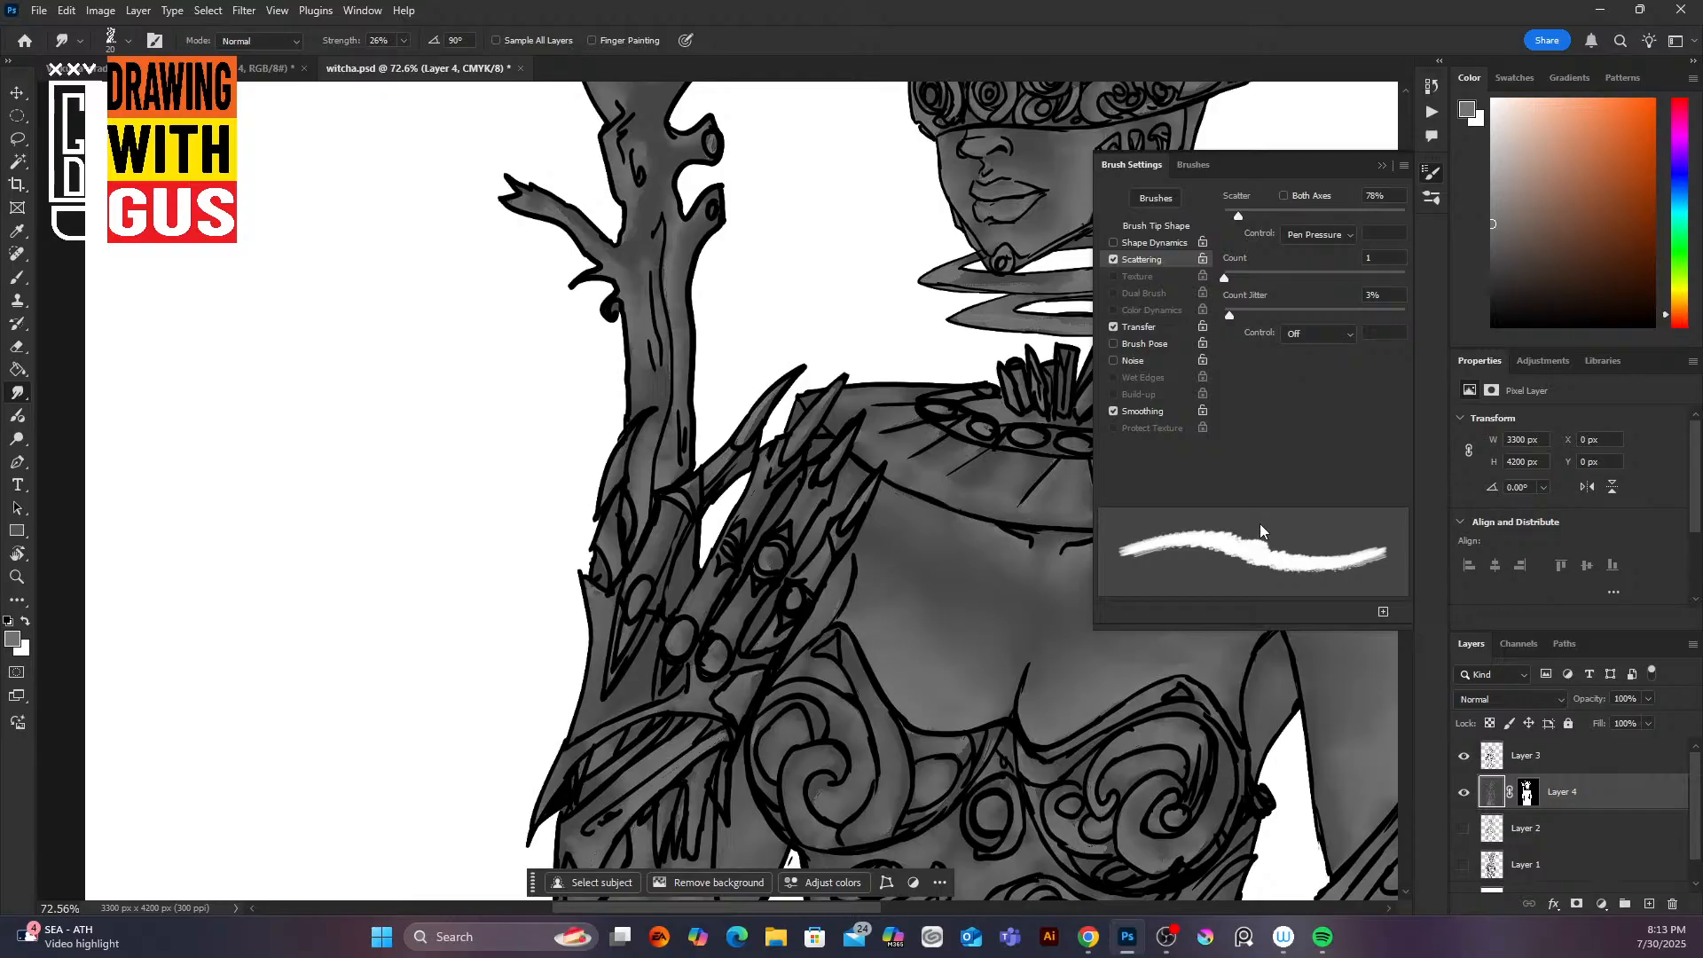
left_click(1174, 328)
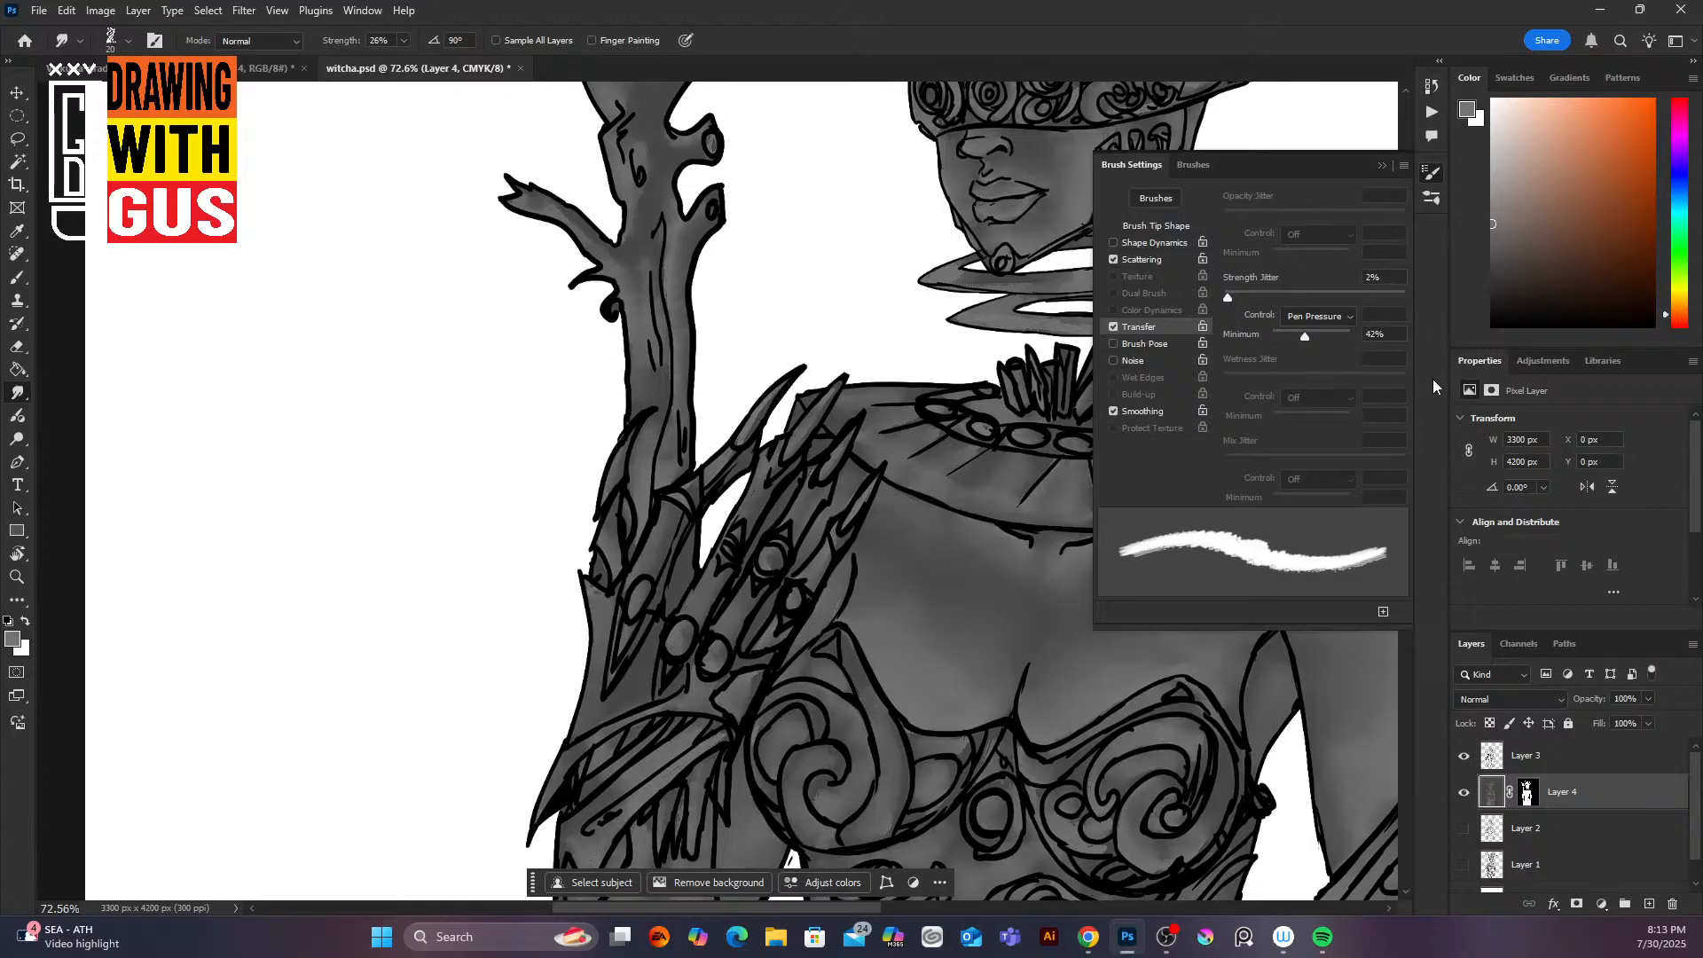
Step: Look through the available brush tip shapes for the Smudge tool without changing the current one
left_click(1183, 225)
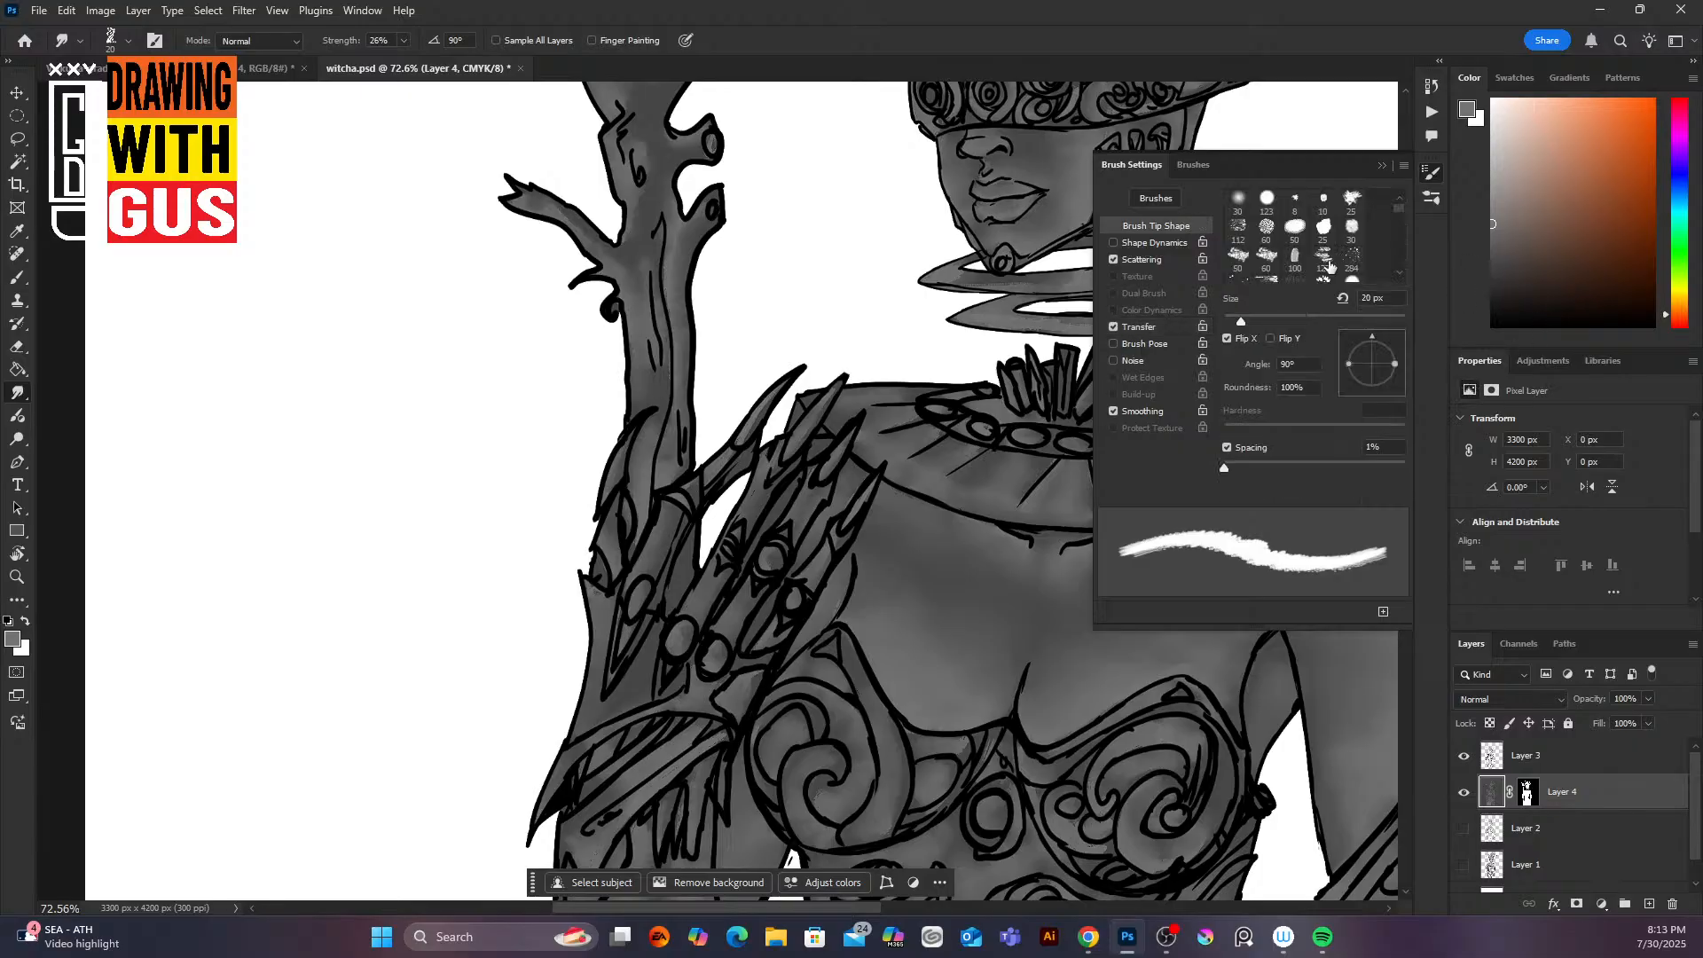
scroll(1399, 220, "down", 10)
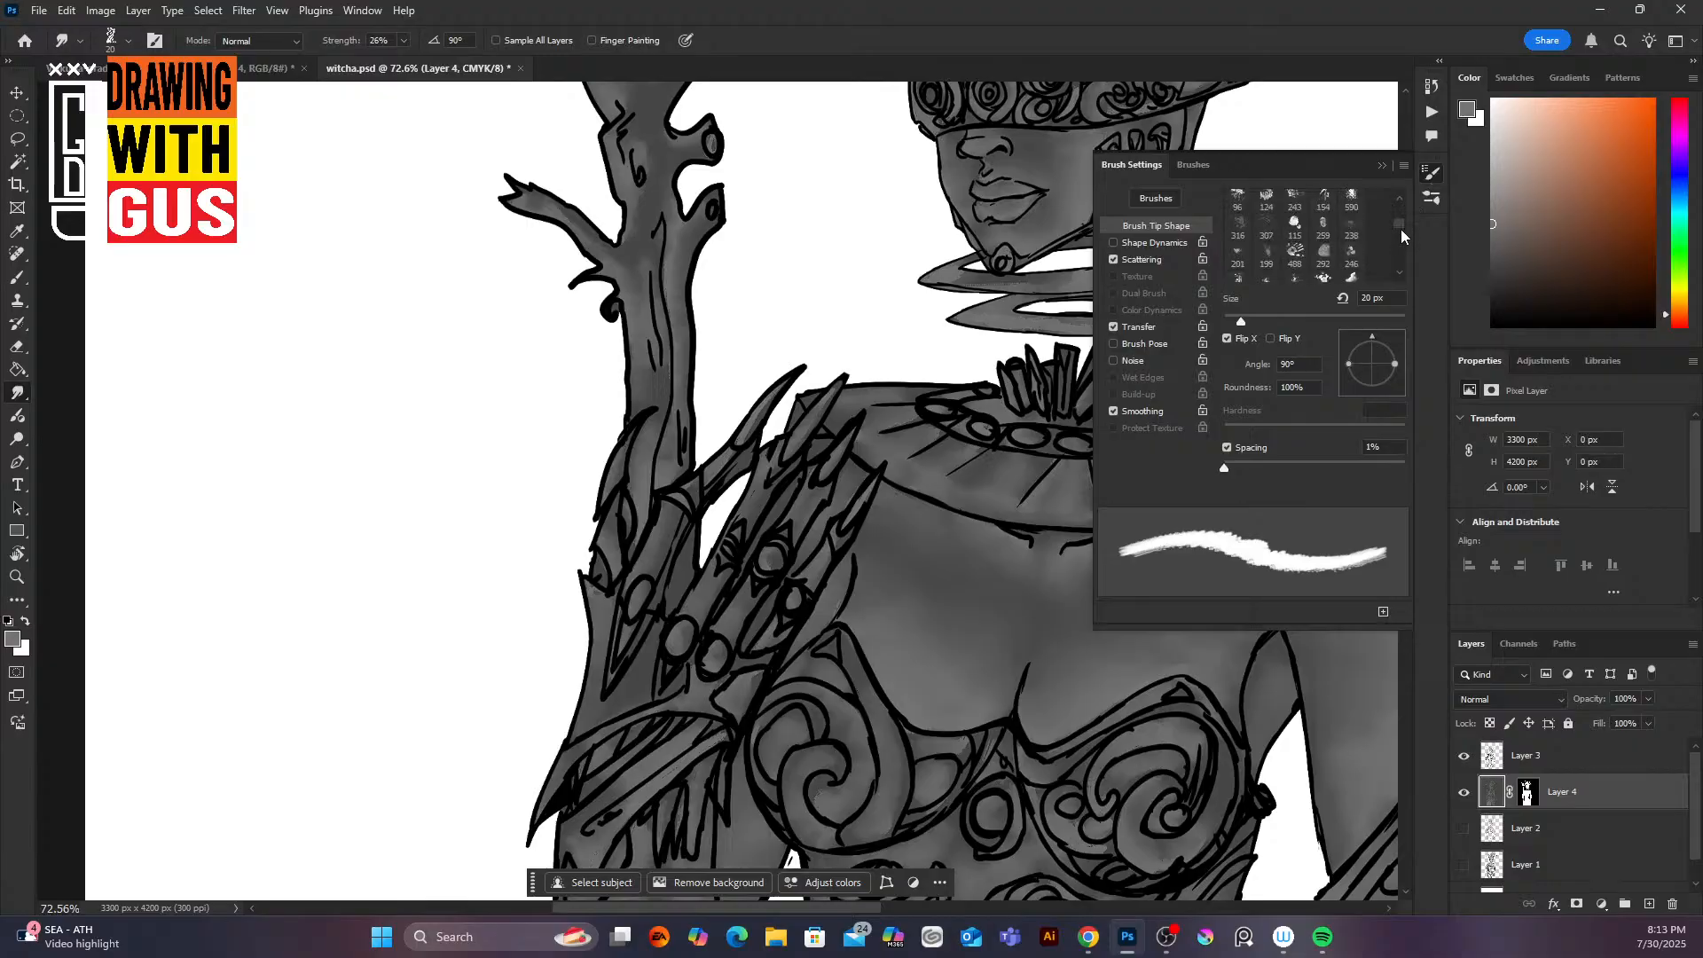
left_click_drag(1396, 277, 1398, 199)
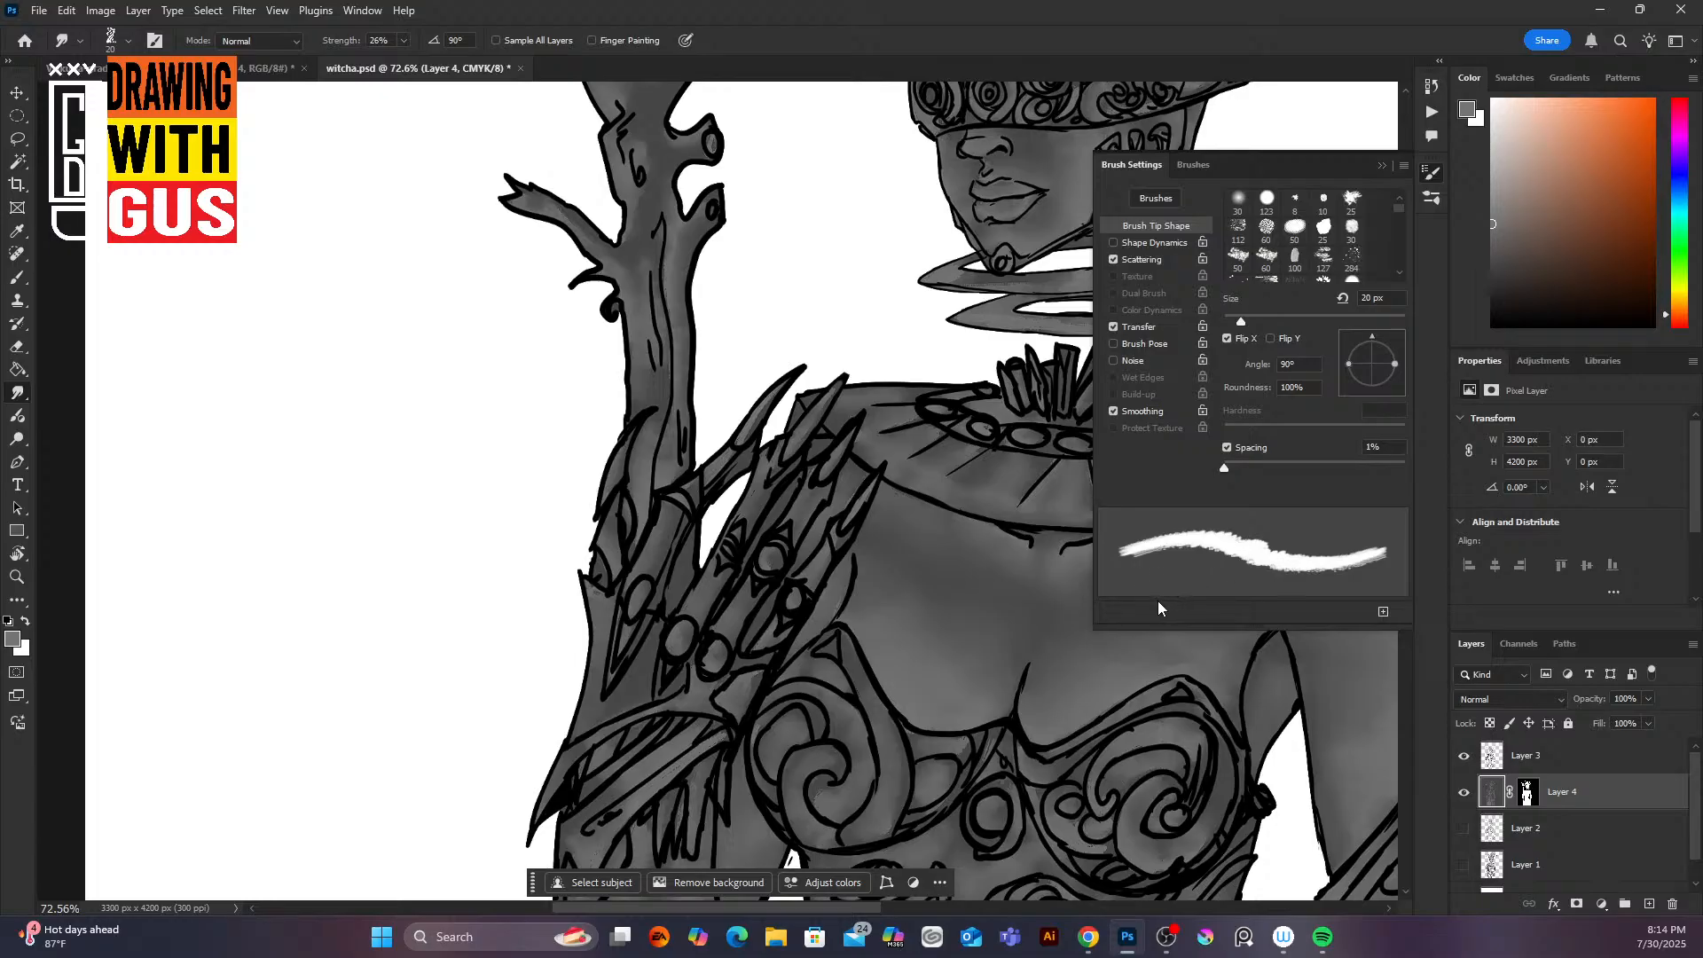
left_click(1376, 163)
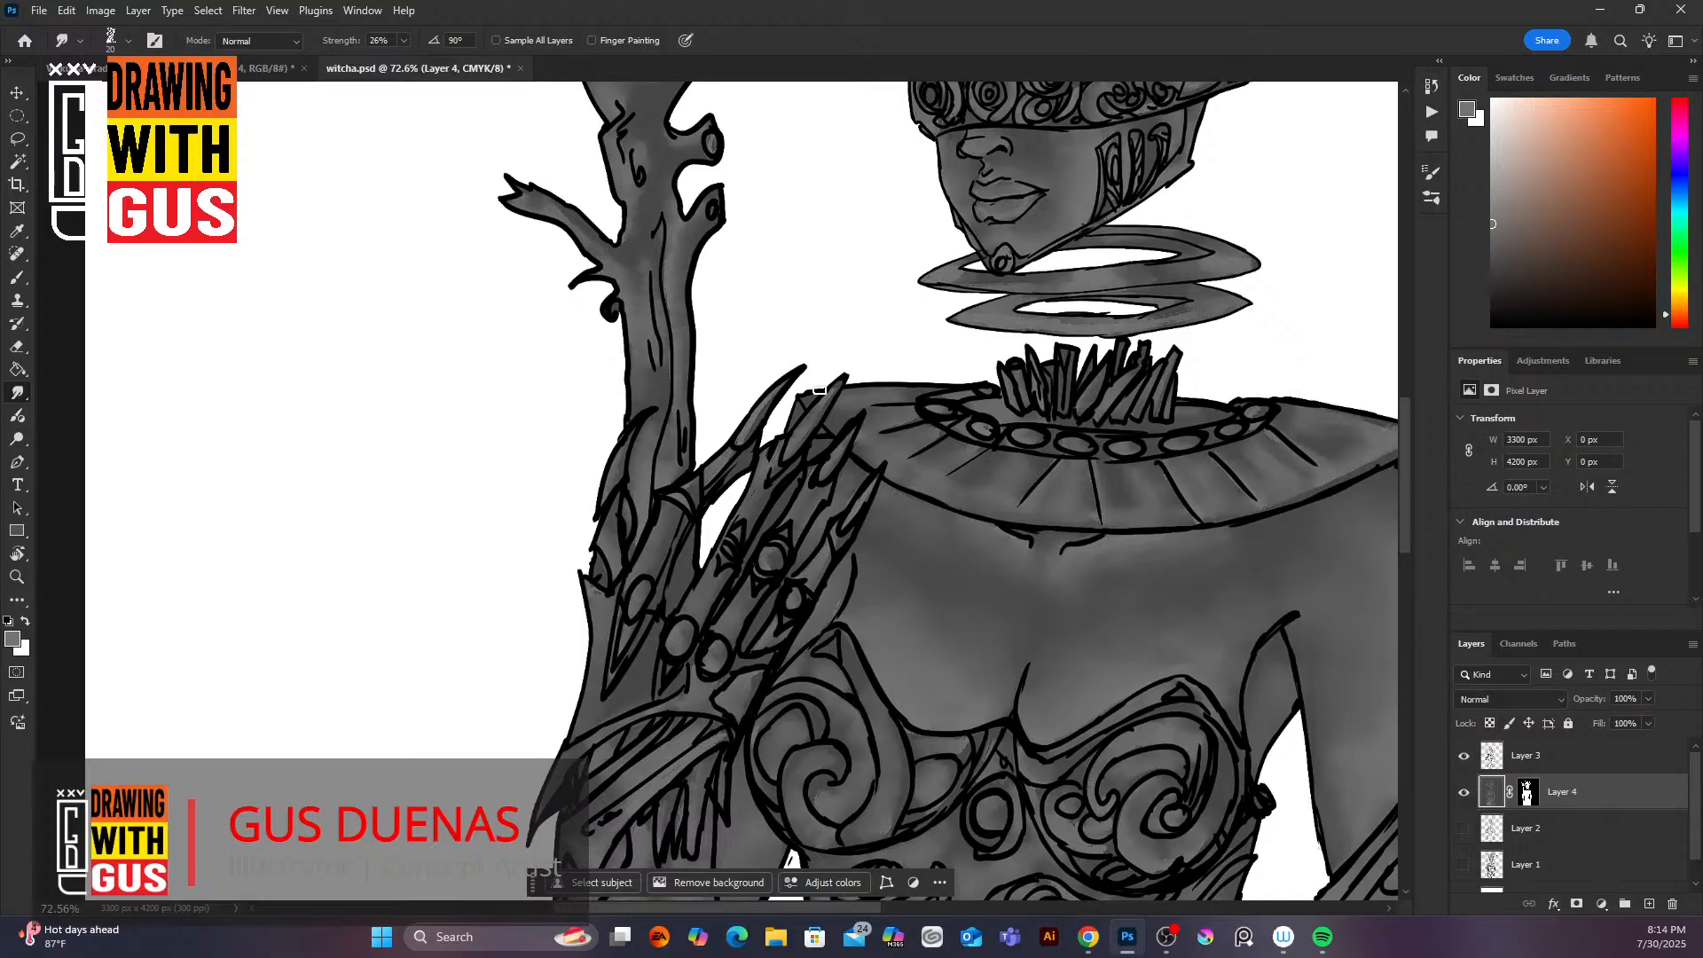
Step: Browse the oil painting brush folder in the Smudge tool's presets down to the Pennello campione 1046 1247 brush
left_click(127, 41)
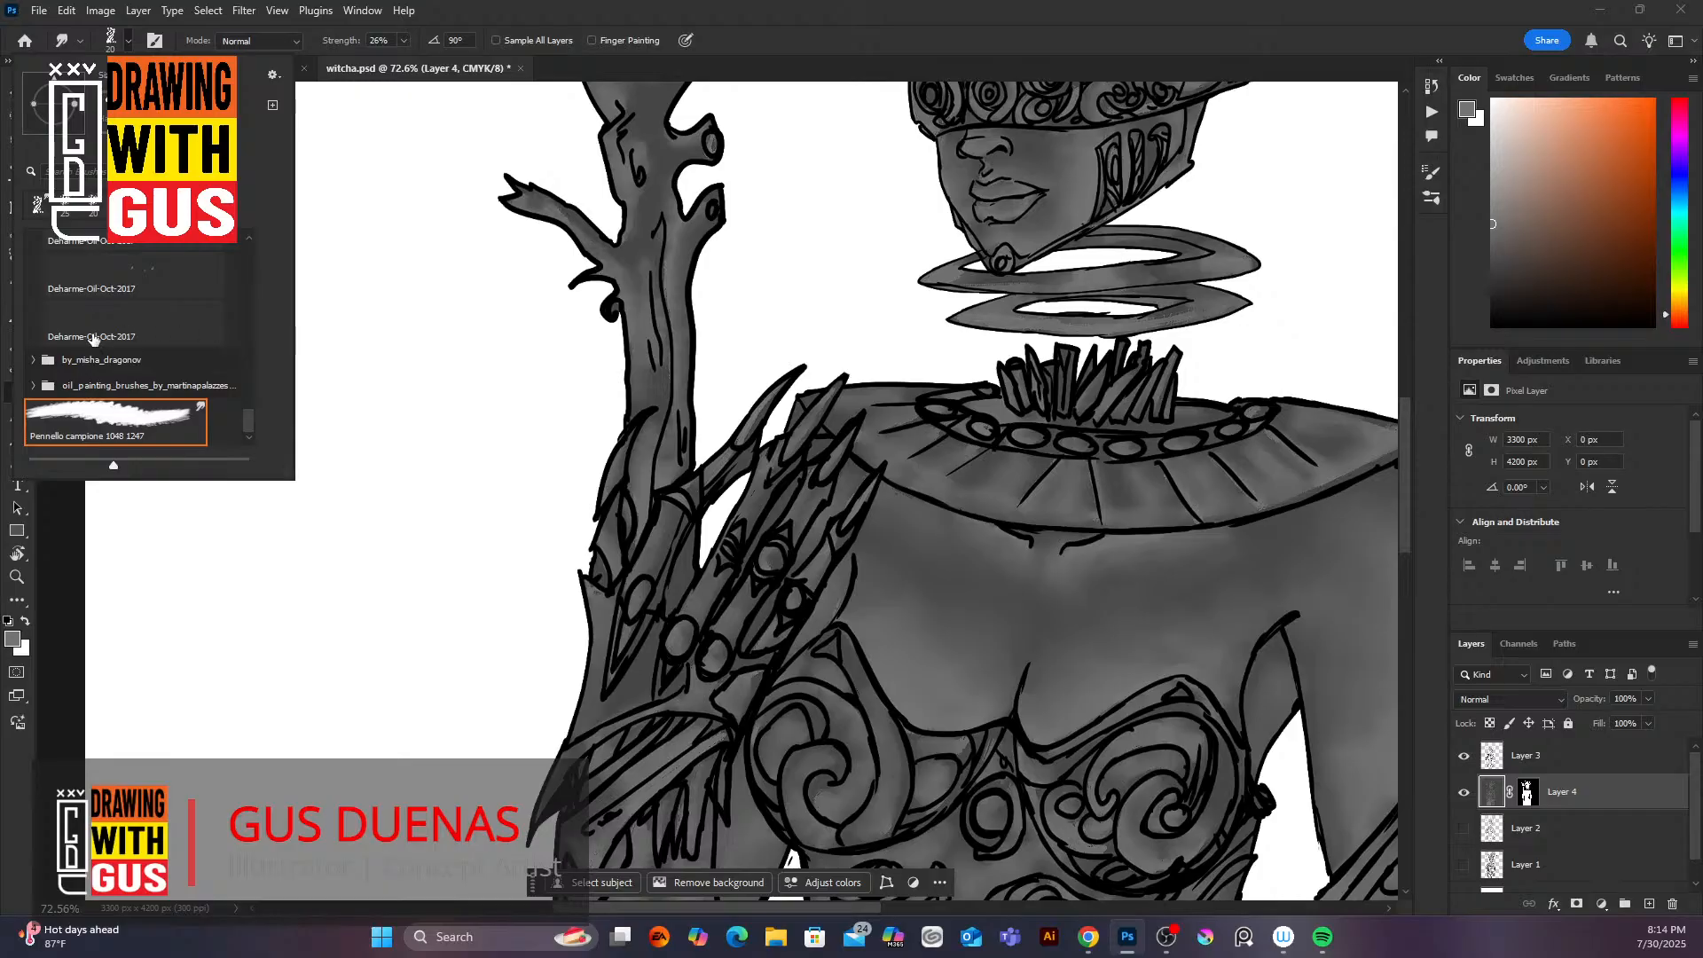
left_click(33, 385)
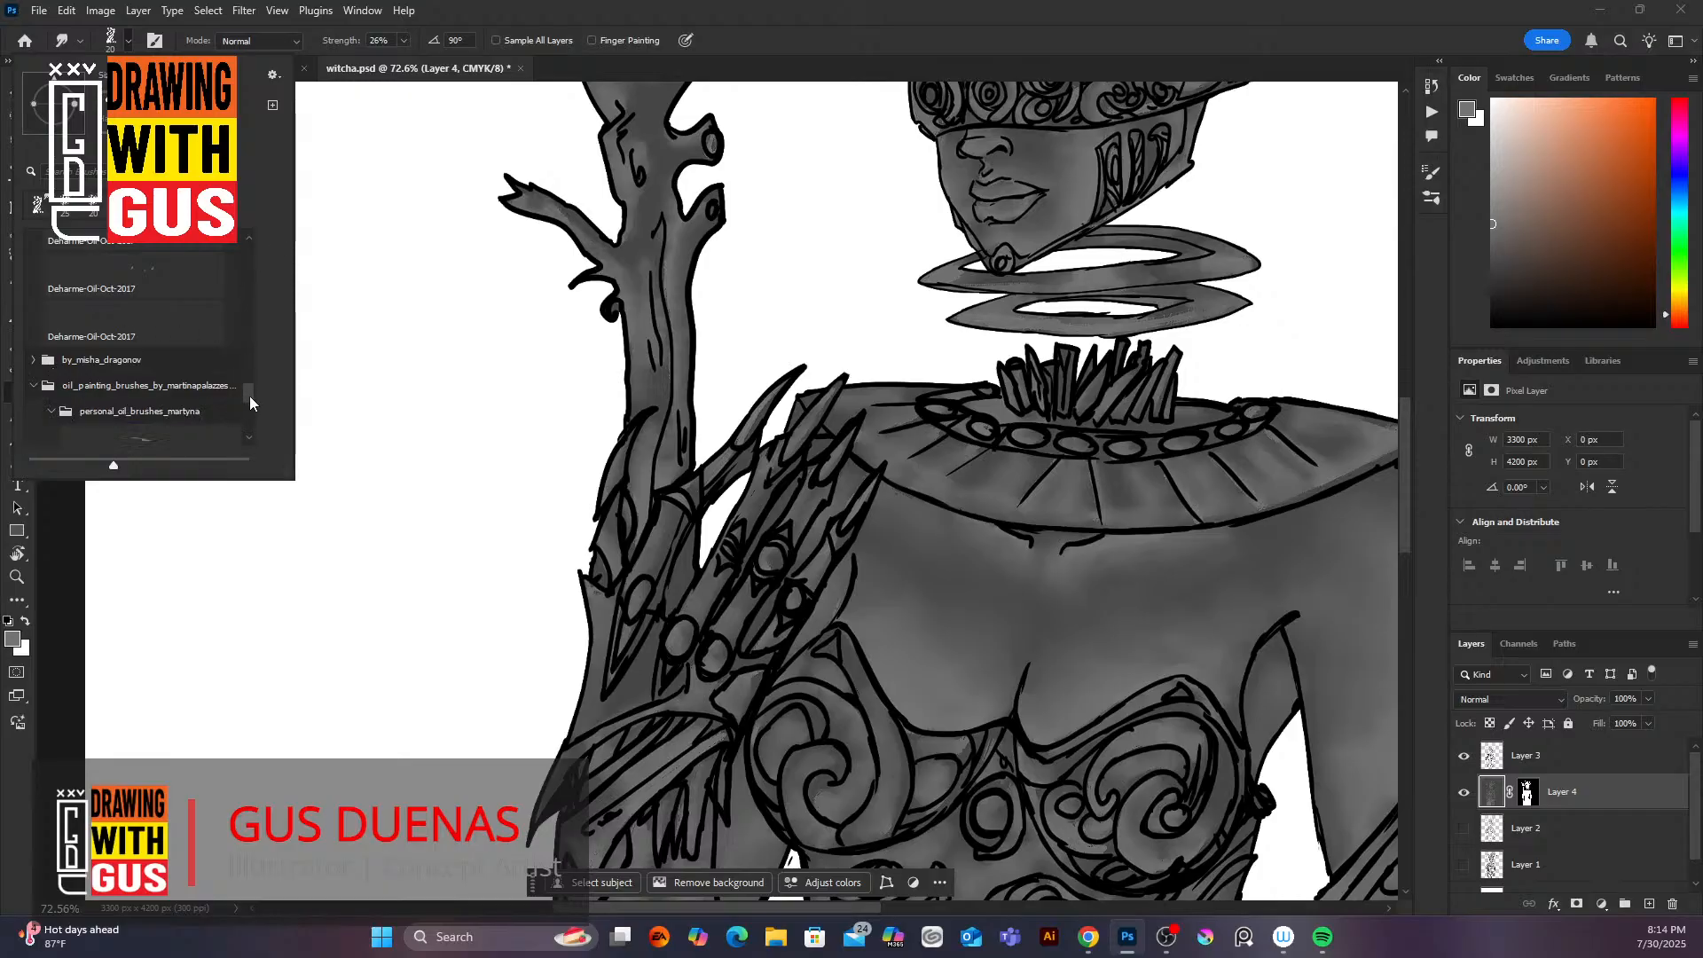
left_click_drag(249, 396, 248, 438)
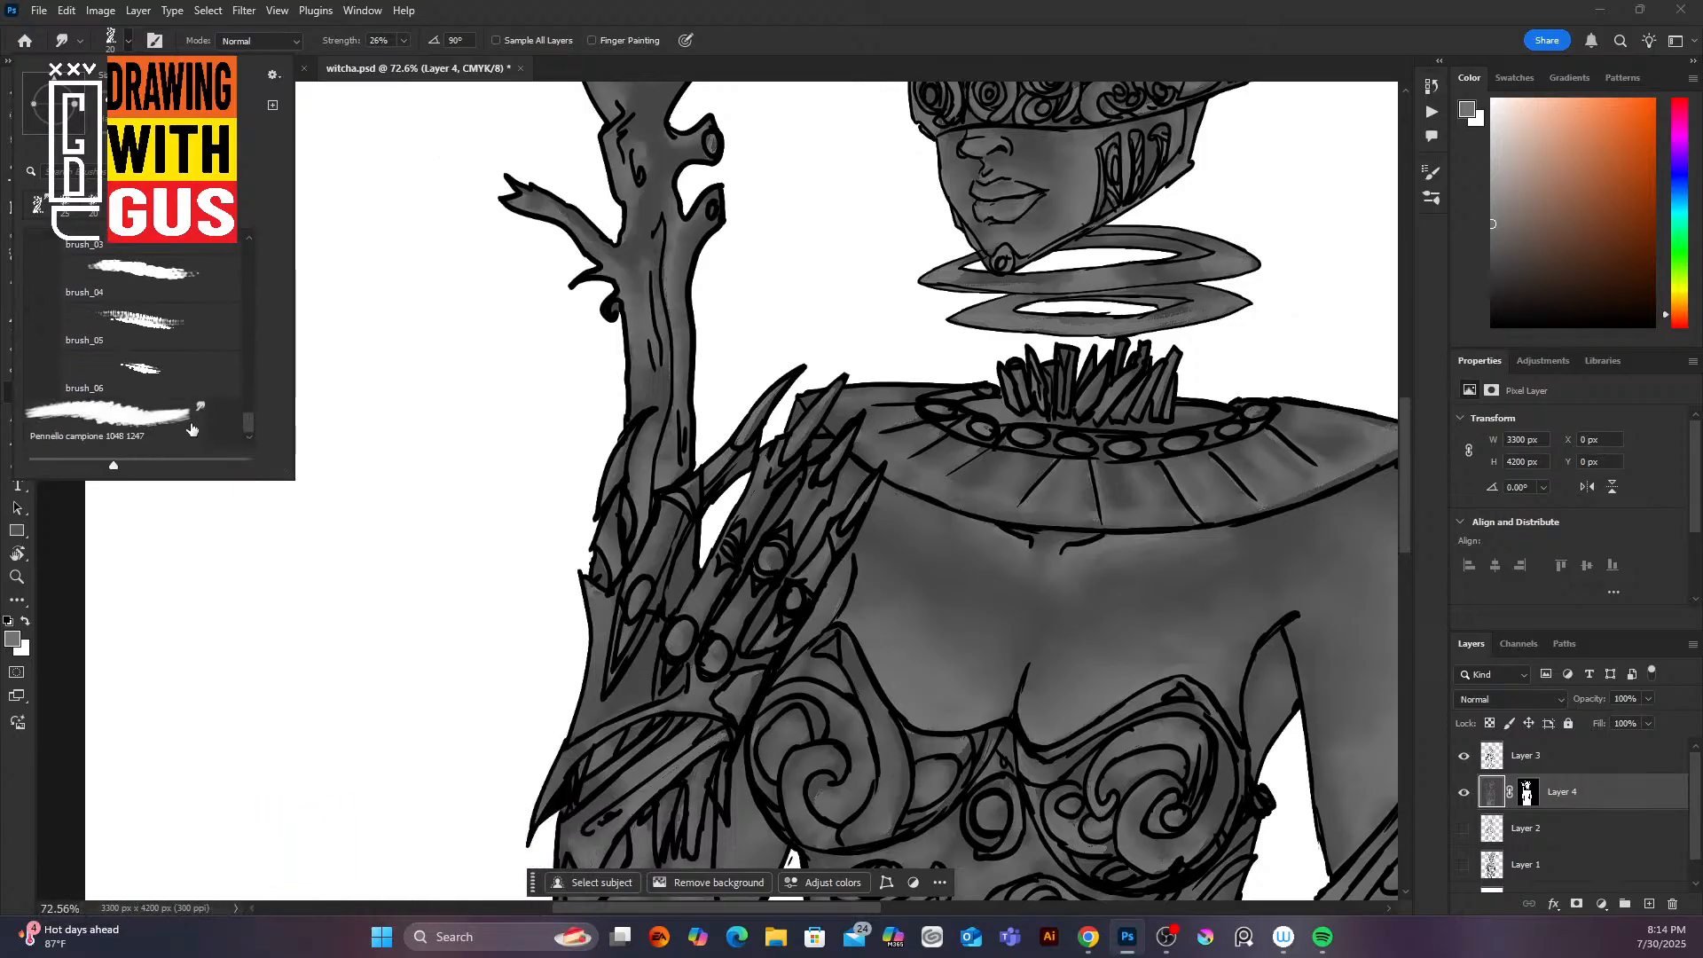
left_click(373, 497)
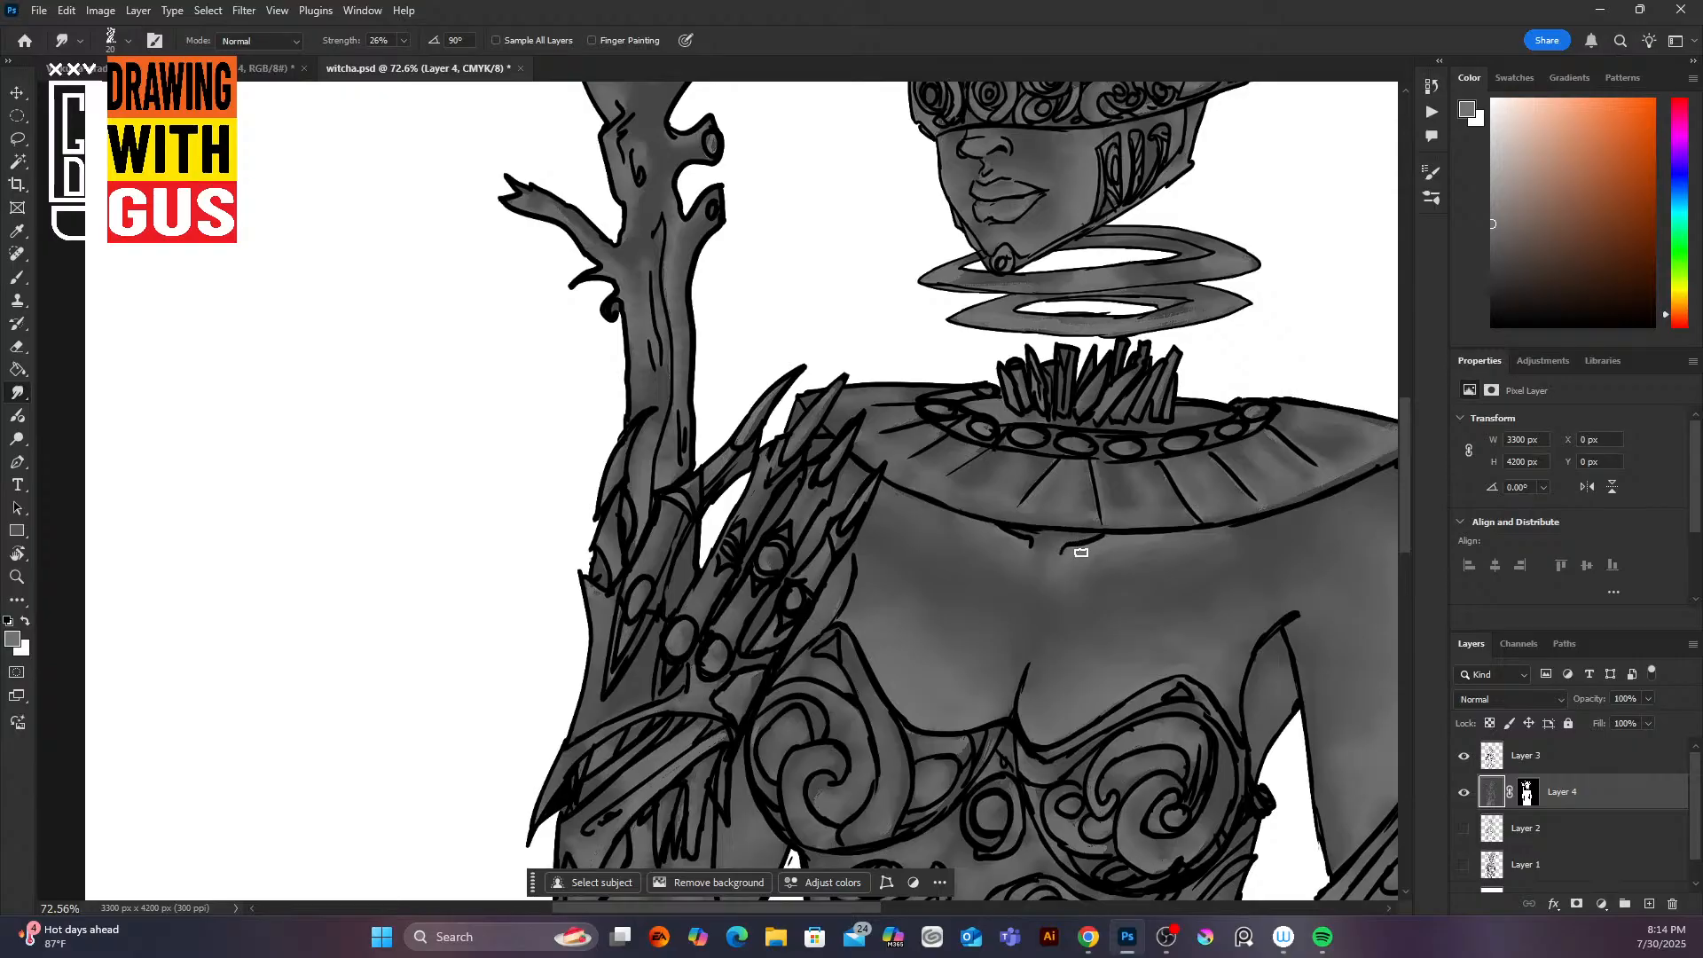
Step: Paint highlights in a lighter neutral gray over the swirls and edges of the bodice's left cup with the Brush tool
left_click(1493, 192)
left_click(1494, 190)
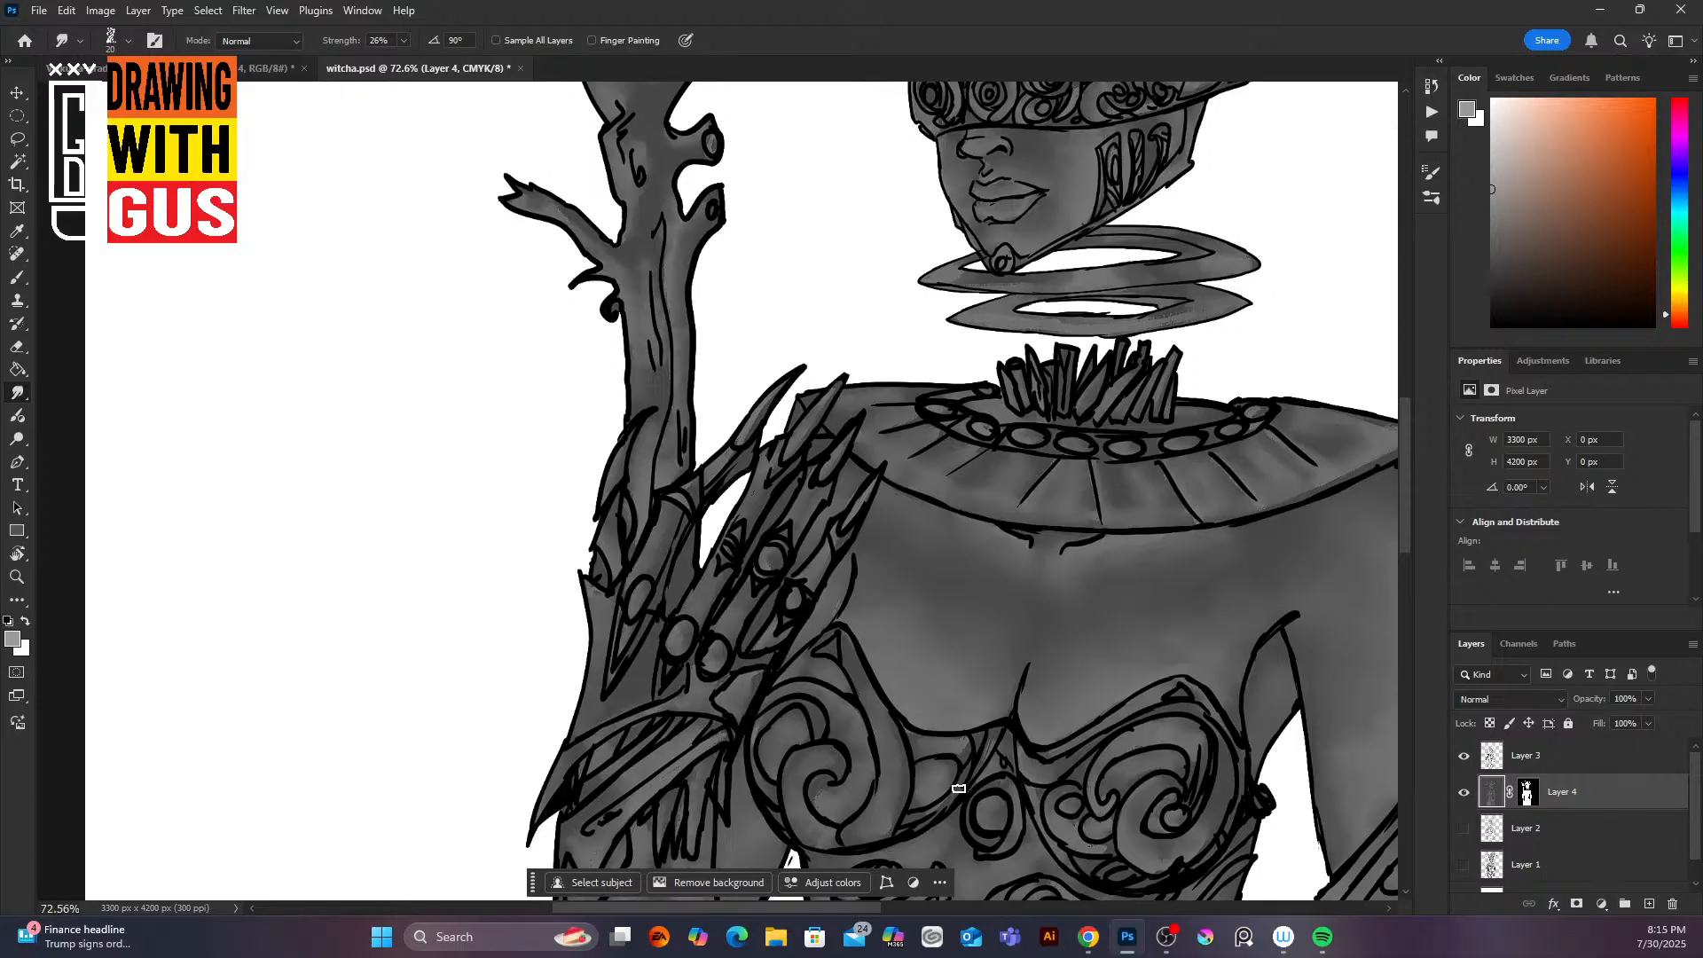
key("b")
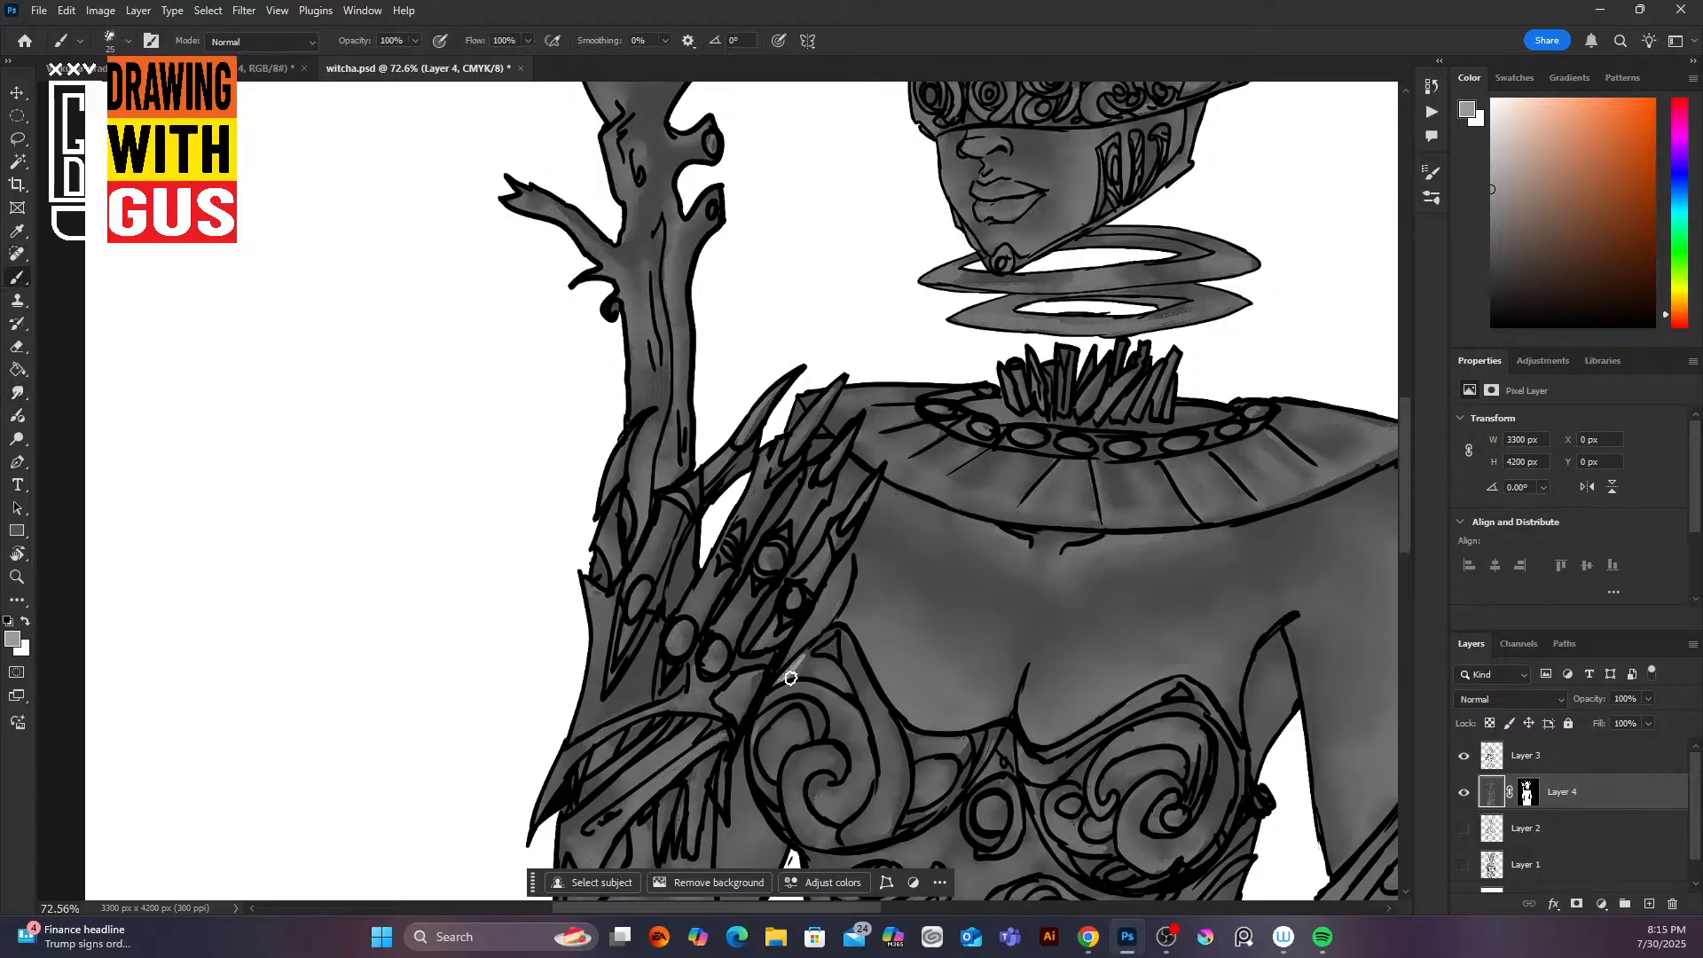
mouse_move(818, 678)
left_mouse_down()
mouse_move(844, 638)
mouse_move(881, 788)
mouse_move(876, 760)
mouse_move(845, 836)
mouse_move(893, 825)
mouse_move(905, 783)
mouse_move(898, 699)
mouse_move(830, 768)
mouse_move(841, 750)
mouse_move(841, 776)
mouse_move(828, 747)
mouse_move(787, 770)
mouse_move(797, 755)
mouse_move(830, 838)
left_mouse_up()
mouse_move(785, 726)
left_mouse_down()
mouse_move(768, 773)
mouse_move(803, 695)
mouse_move(780, 710)
left_mouse_up()
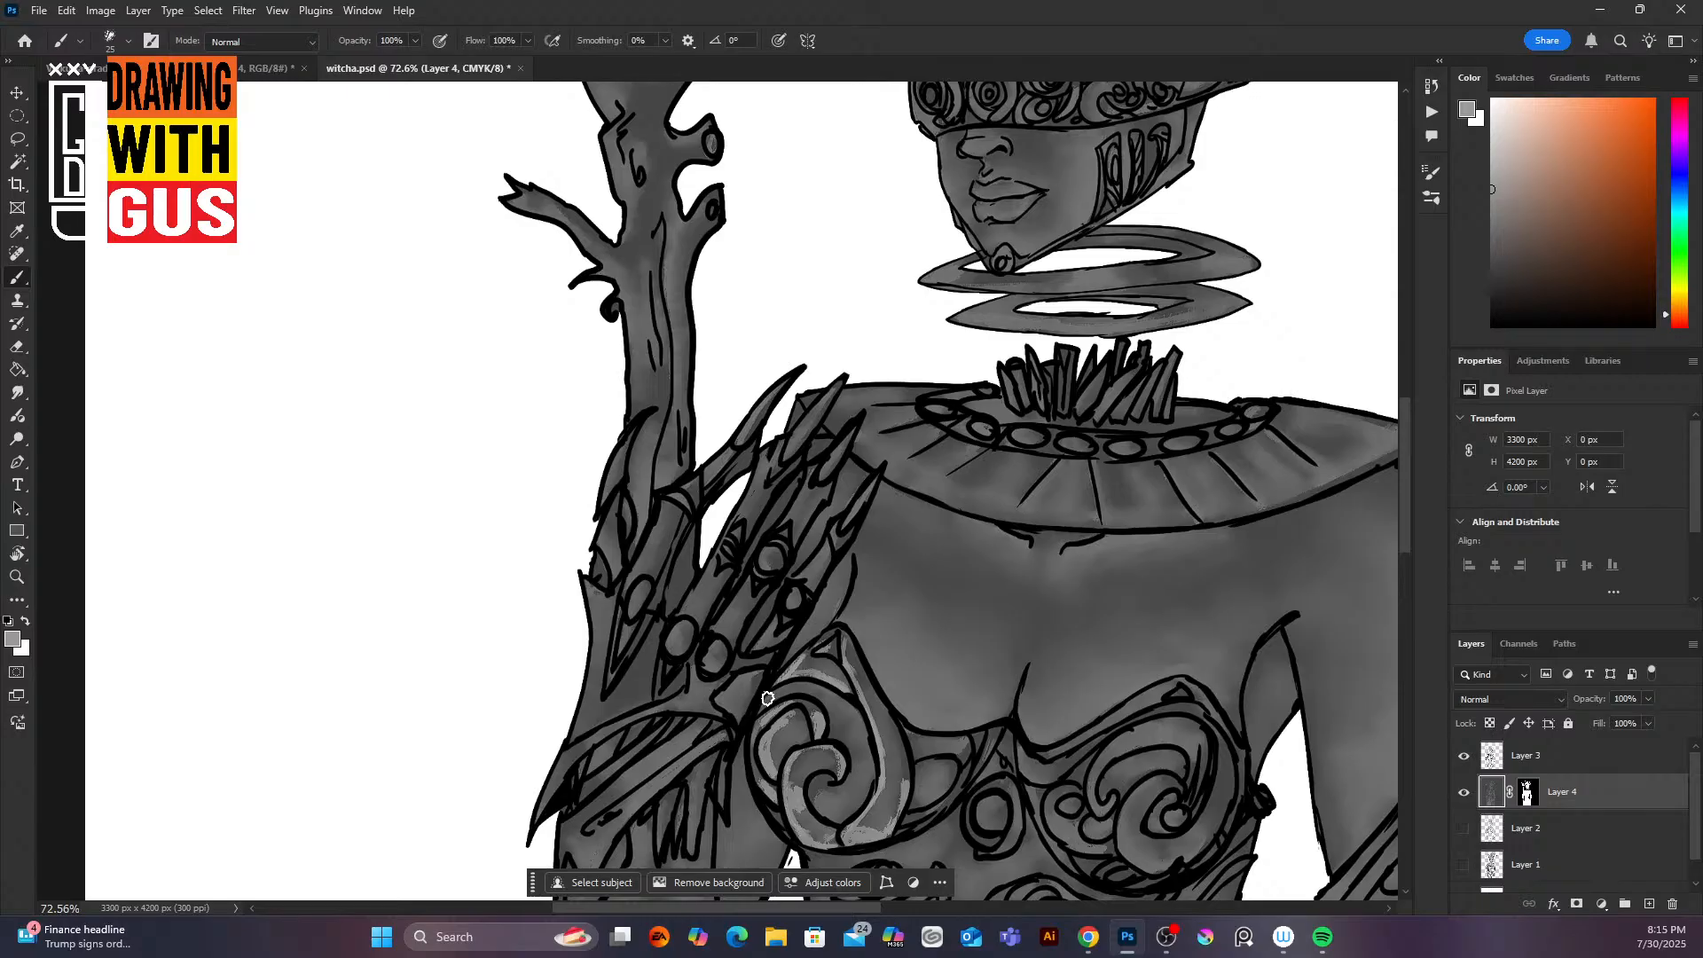
mouse_move(767, 698)
left_mouse_down()
mouse_move(843, 688)
mouse_move(859, 755)
mouse_move(837, 811)
mouse_move(872, 730)
mouse_move(894, 763)
mouse_move(929, 708)
mouse_move(874, 639)
mouse_move(902, 772)
left_mouse_up()
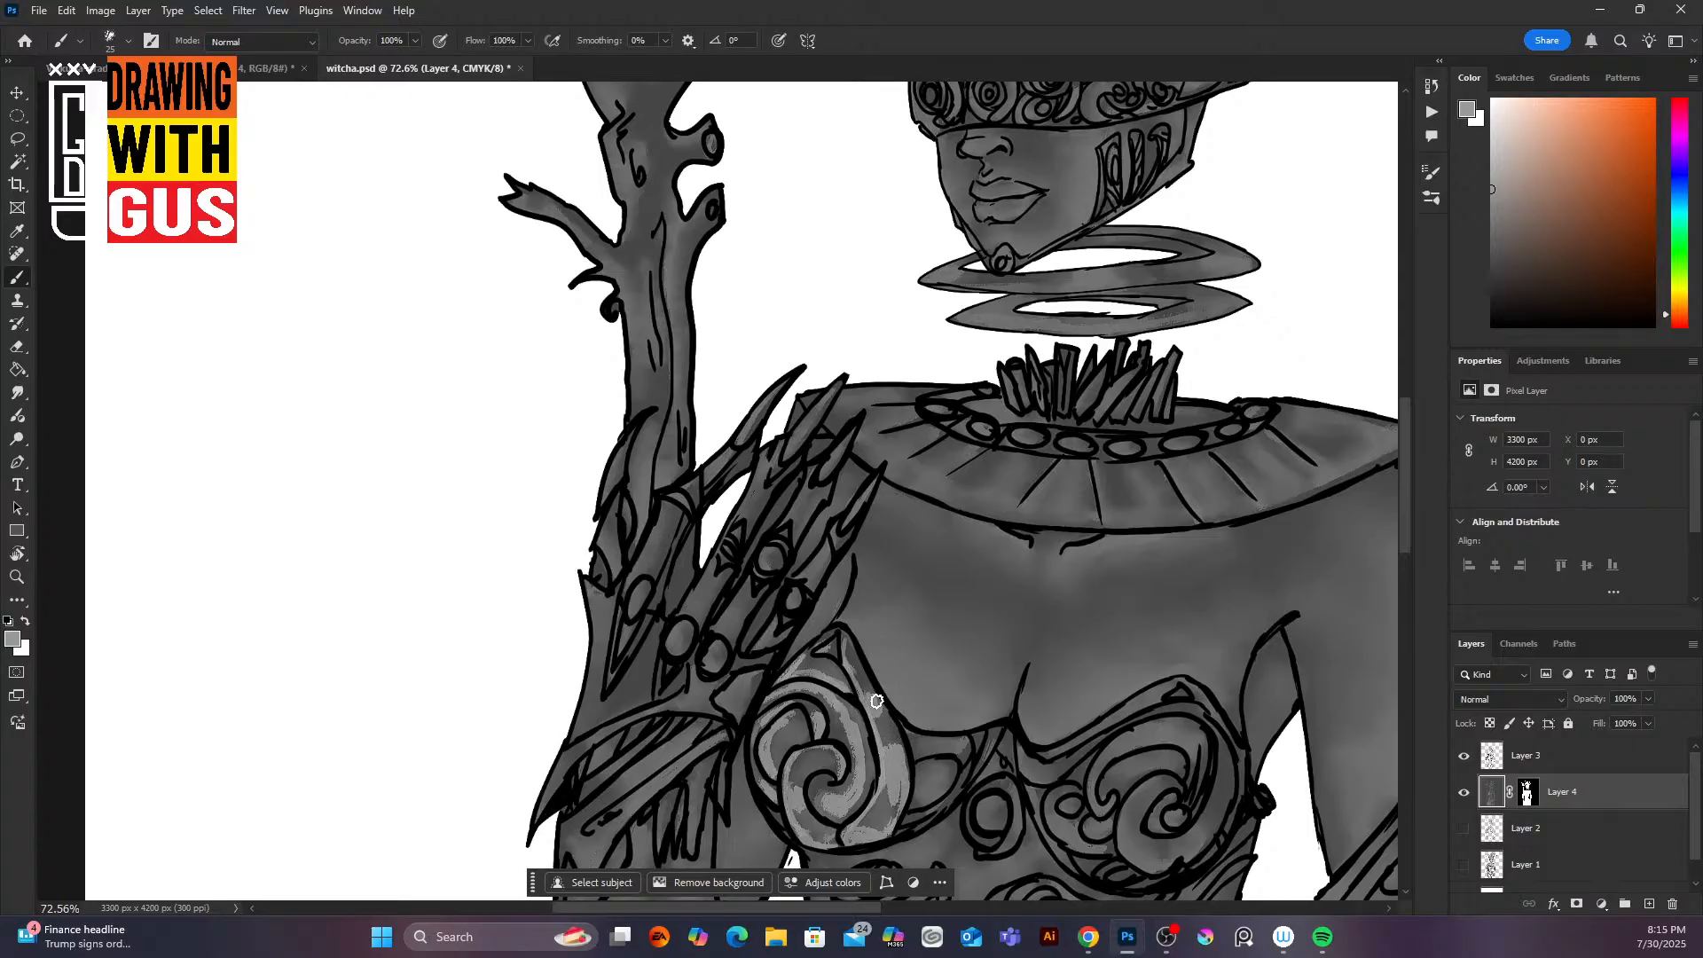
left_click_drag(941, 751, 917, 805)
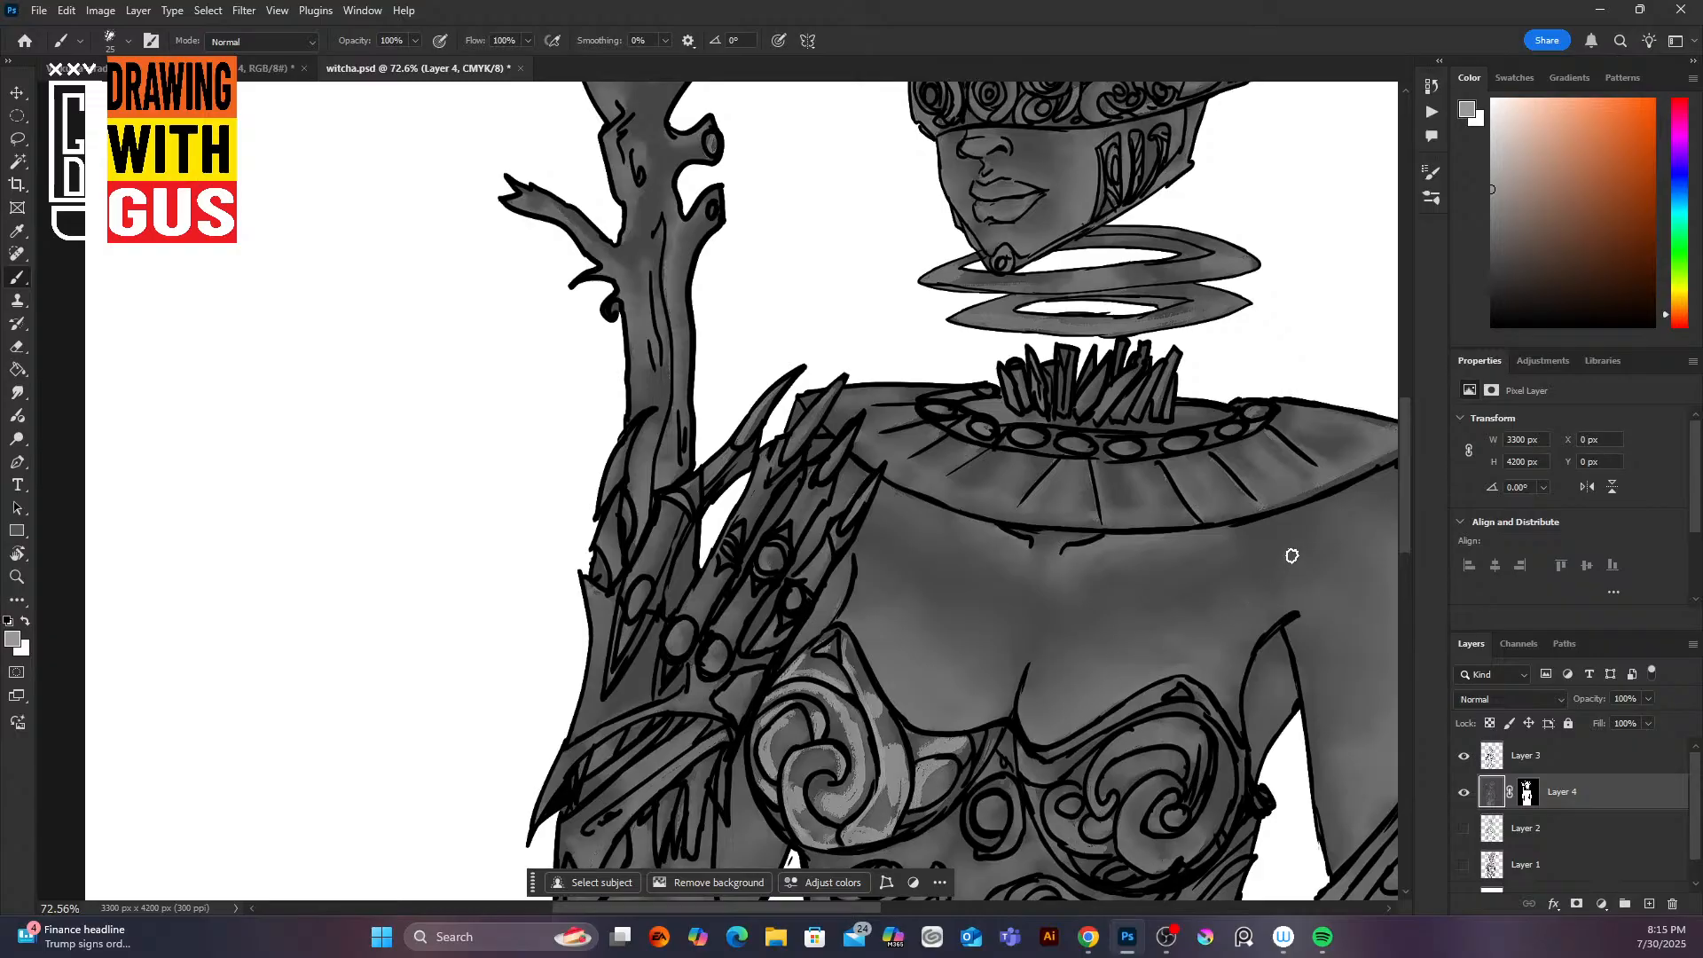
Step: Paint the lighter gray over the bodice panel below the left cup, around its eye shapes and down its pointed tip
left_click_drag(1400, 506, 1396, 578)
mouse_move(905, 599)
left_mouse_down()
mouse_move(920, 599)
mouse_move(913, 632)
mouse_move(898, 612)
mouse_move(855, 633)
left_mouse_up()
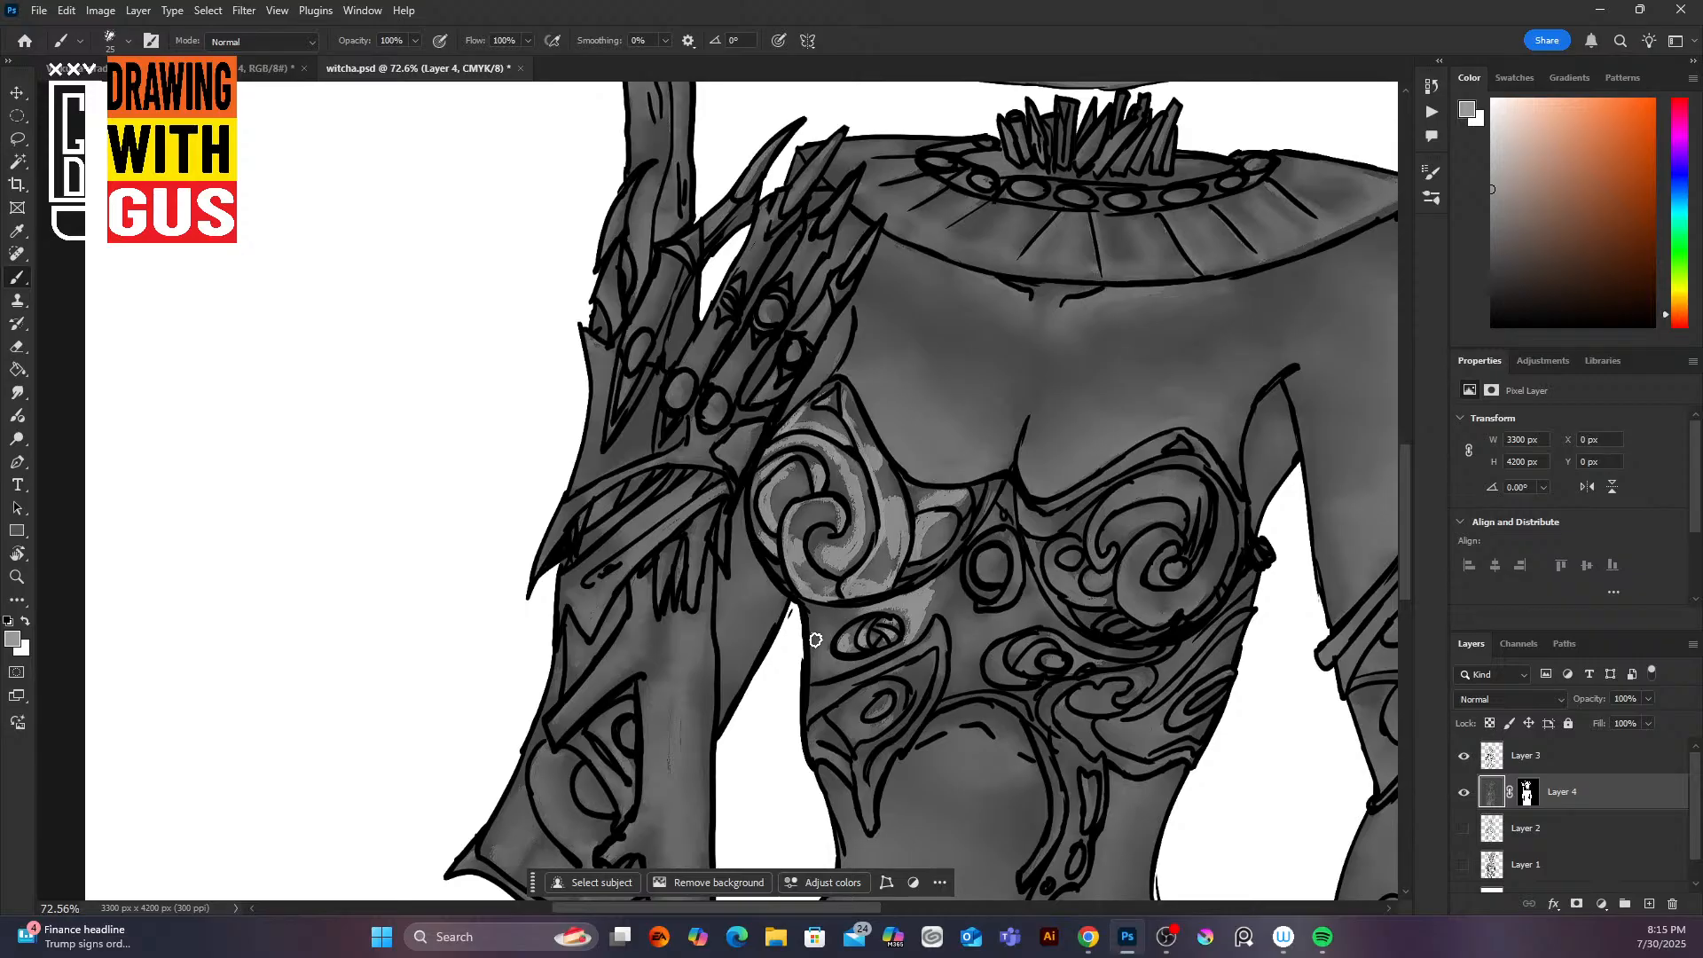
mouse_move(813, 666)
left_mouse_down()
mouse_move(818, 622)
mouse_move(855, 613)
mouse_move(825, 659)
mouse_move(984, 512)
mouse_move(837, 653)
mouse_move(811, 702)
mouse_move(913, 655)
left_mouse_up()
mouse_move(830, 699)
left_mouse_down()
mouse_move(952, 595)
mouse_move(854, 724)
mouse_move(875, 694)
mouse_move(859, 726)
mouse_move(874, 729)
mouse_move(893, 692)
mouse_move(848, 721)
mouse_move(855, 735)
mouse_move(877, 715)
mouse_move(987, 594)
mouse_move(847, 698)
mouse_move(817, 734)
mouse_move(846, 757)
mouse_move(832, 769)
mouse_move(888, 751)
mouse_move(872, 797)
mouse_move(922, 672)
left_mouse_up()
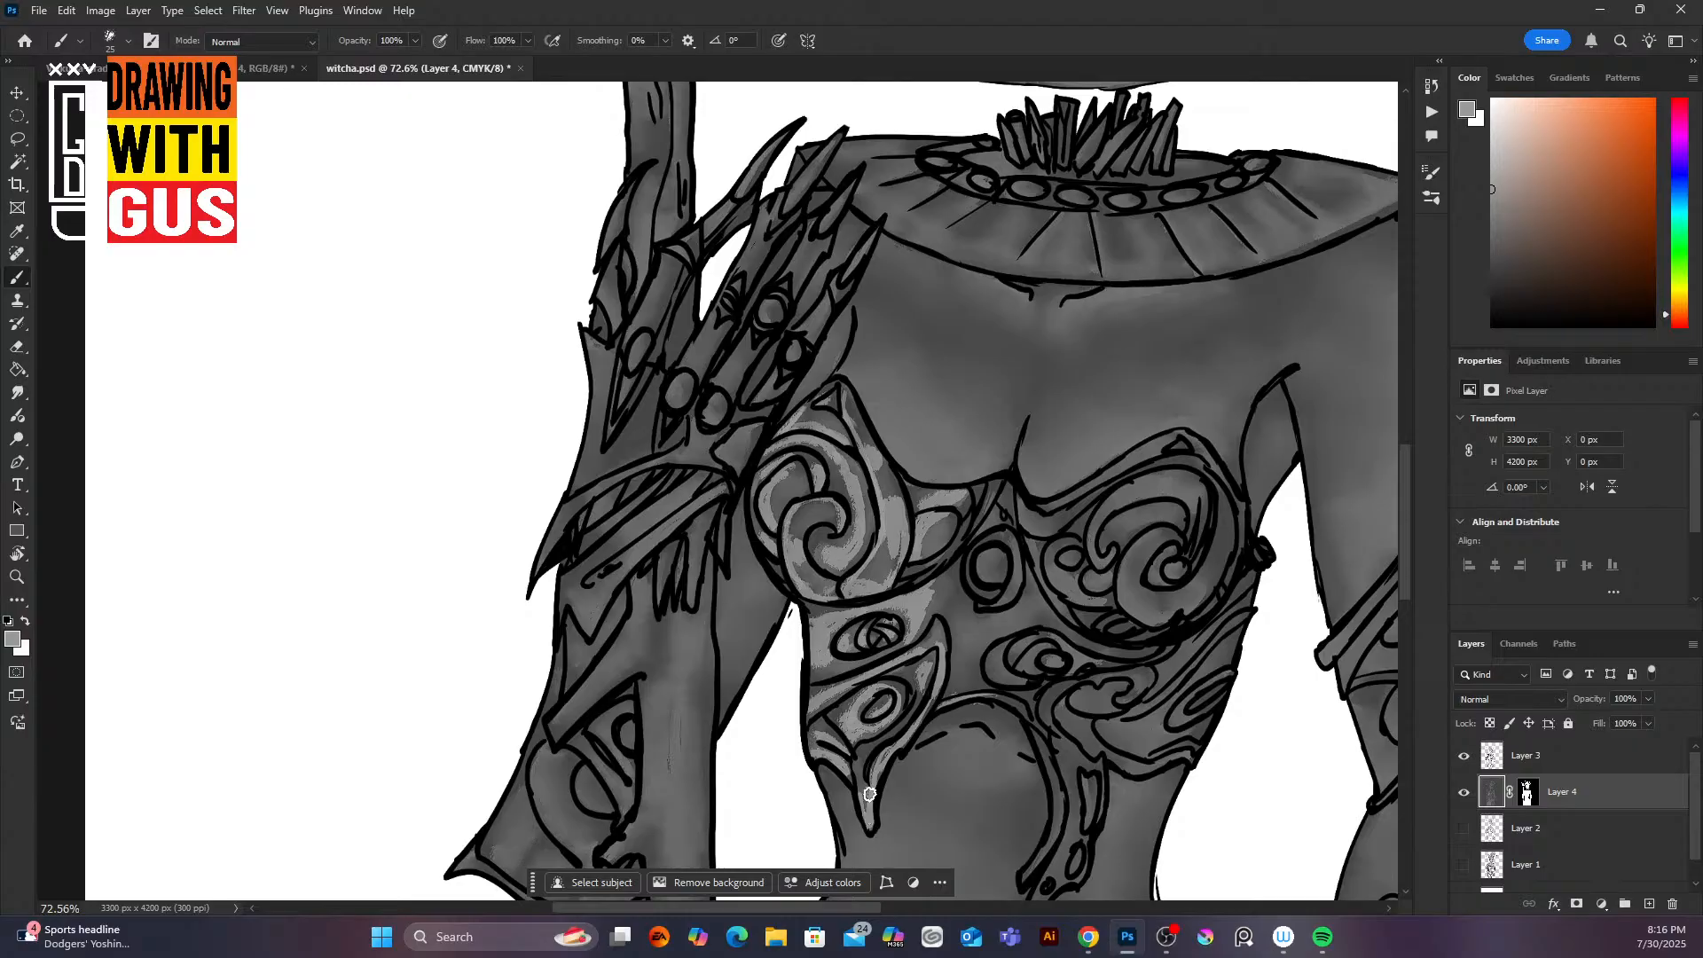
Step: Paint lighter gray highlights on the bodice's central oval gem and the swirls and rim of the right cup
mouse_move(998, 544)
left_mouse_down()
mouse_move(990, 580)
mouse_move(984, 555)
left_mouse_up()
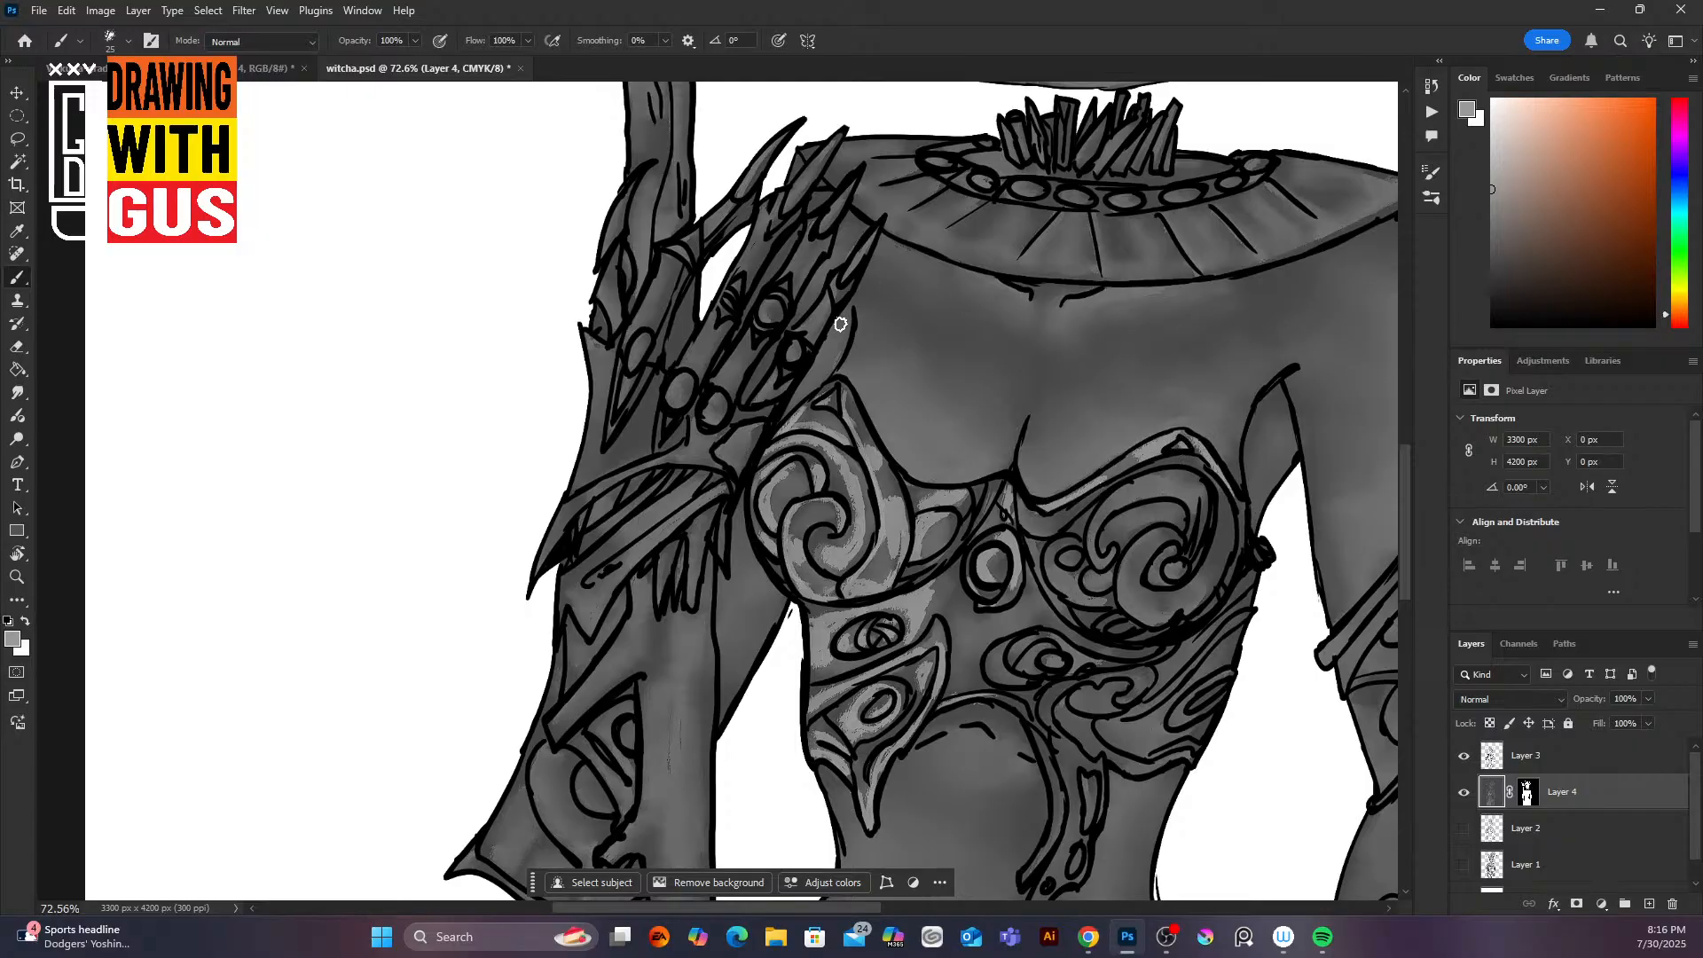
mouse_move(848, 393)
left_mouse_down()
mouse_move(864, 429)
mouse_move(844, 390)
mouse_move(824, 396)
left_mouse_up()
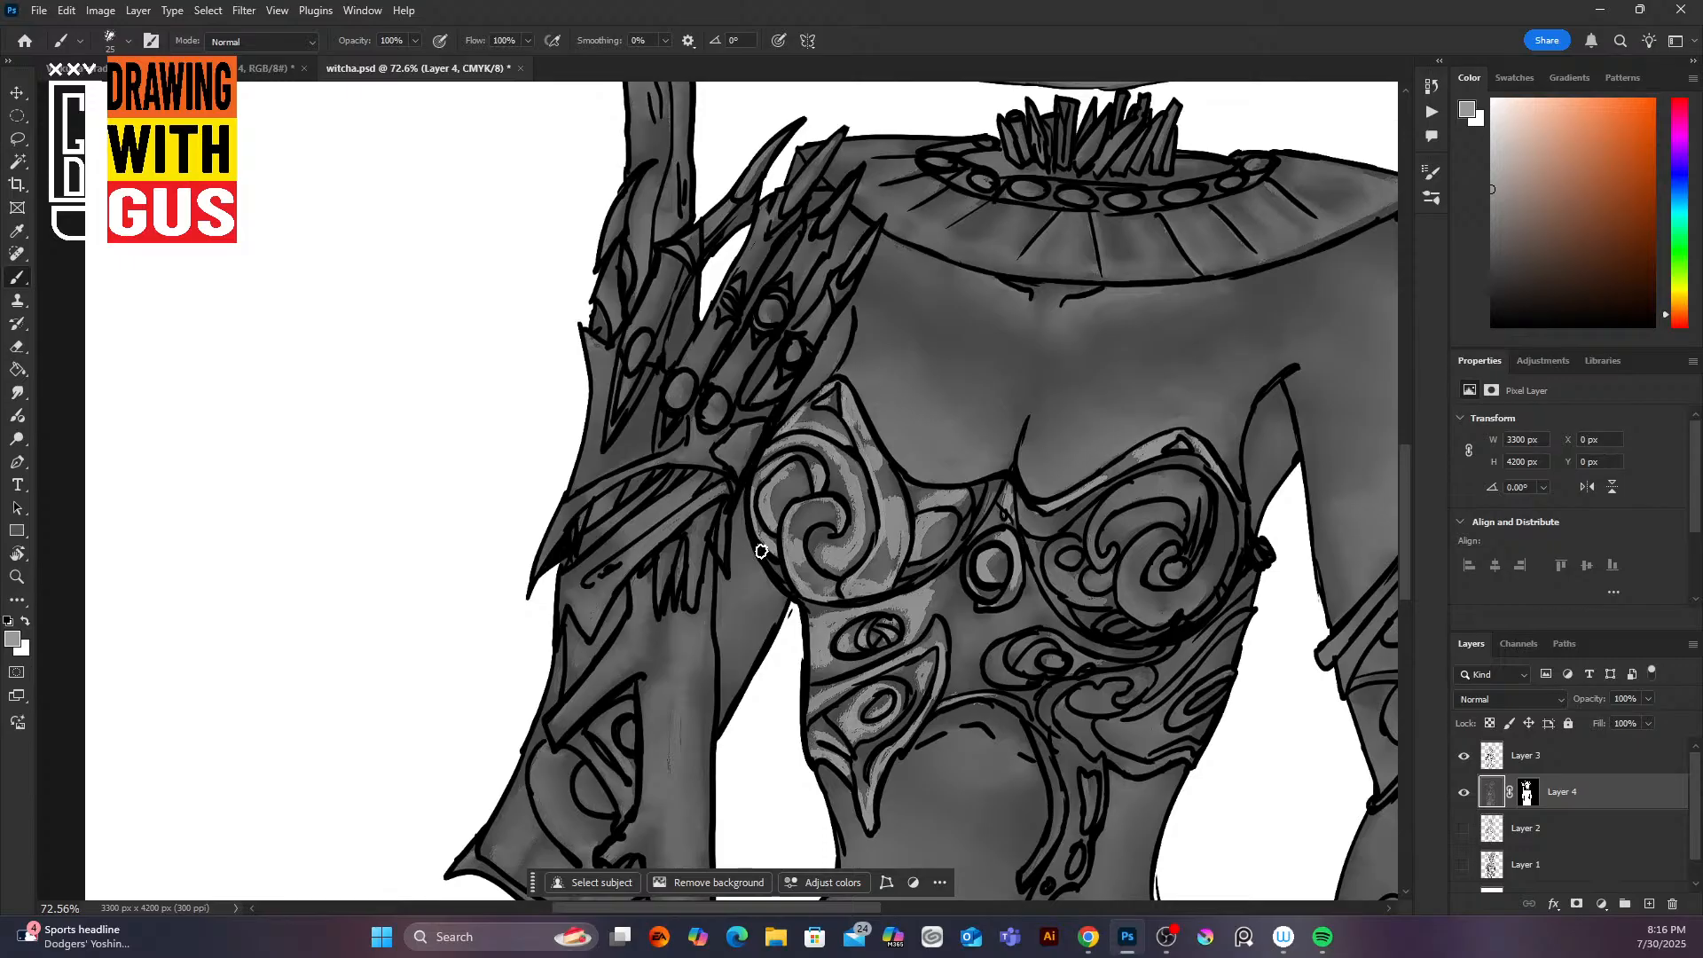
left_click_drag(1236, 517, 1211, 610)
mouse_move(1223, 510)
left_mouse_down()
mouse_move(1202, 581)
mouse_move(1180, 593)
mouse_move(1215, 532)
mouse_move(1225, 554)
mouse_move(1193, 605)
mouse_move(1168, 575)
mouse_move(1120, 595)
mouse_move(1135, 567)
mouse_move(1153, 593)
mouse_move(1125, 593)
left_mouse_up()
mouse_move(1136, 513)
left_mouse_down()
mouse_move(1158, 477)
mouse_move(1182, 479)
mouse_move(1103, 516)
mouse_move(1159, 479)
mouse_move(1094, 559)
left_mouse_up()
left_click_drag(1152, 483, 1199, 512)
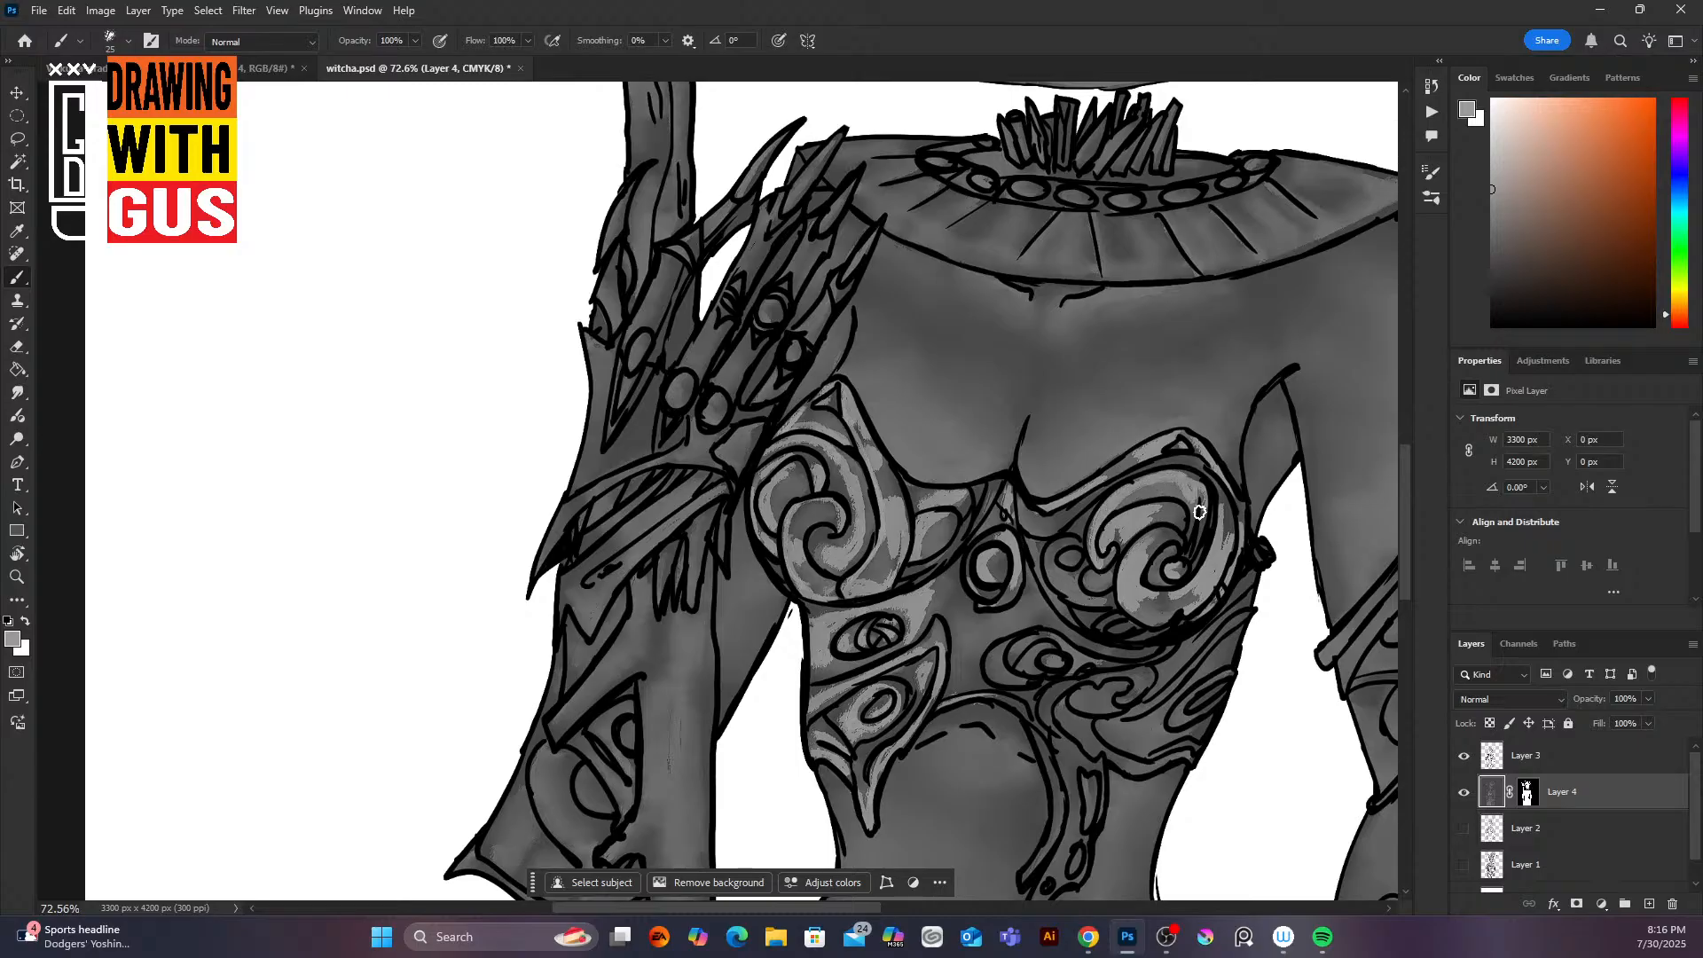
Step: Paint lighter gray beside and below the right cup, across the lower bodice ornaments and down the hanging tendril
mouse_move(1068, 554)
left_mouse_down()
mouse_move(1051, 570)
mouse_move(1091, 584)
mouse_move(1099, 624)
mouse_move(1146, 635)
mouse_move(1132, 655)
mouse_move(1074, 639)
left_mouse_up()
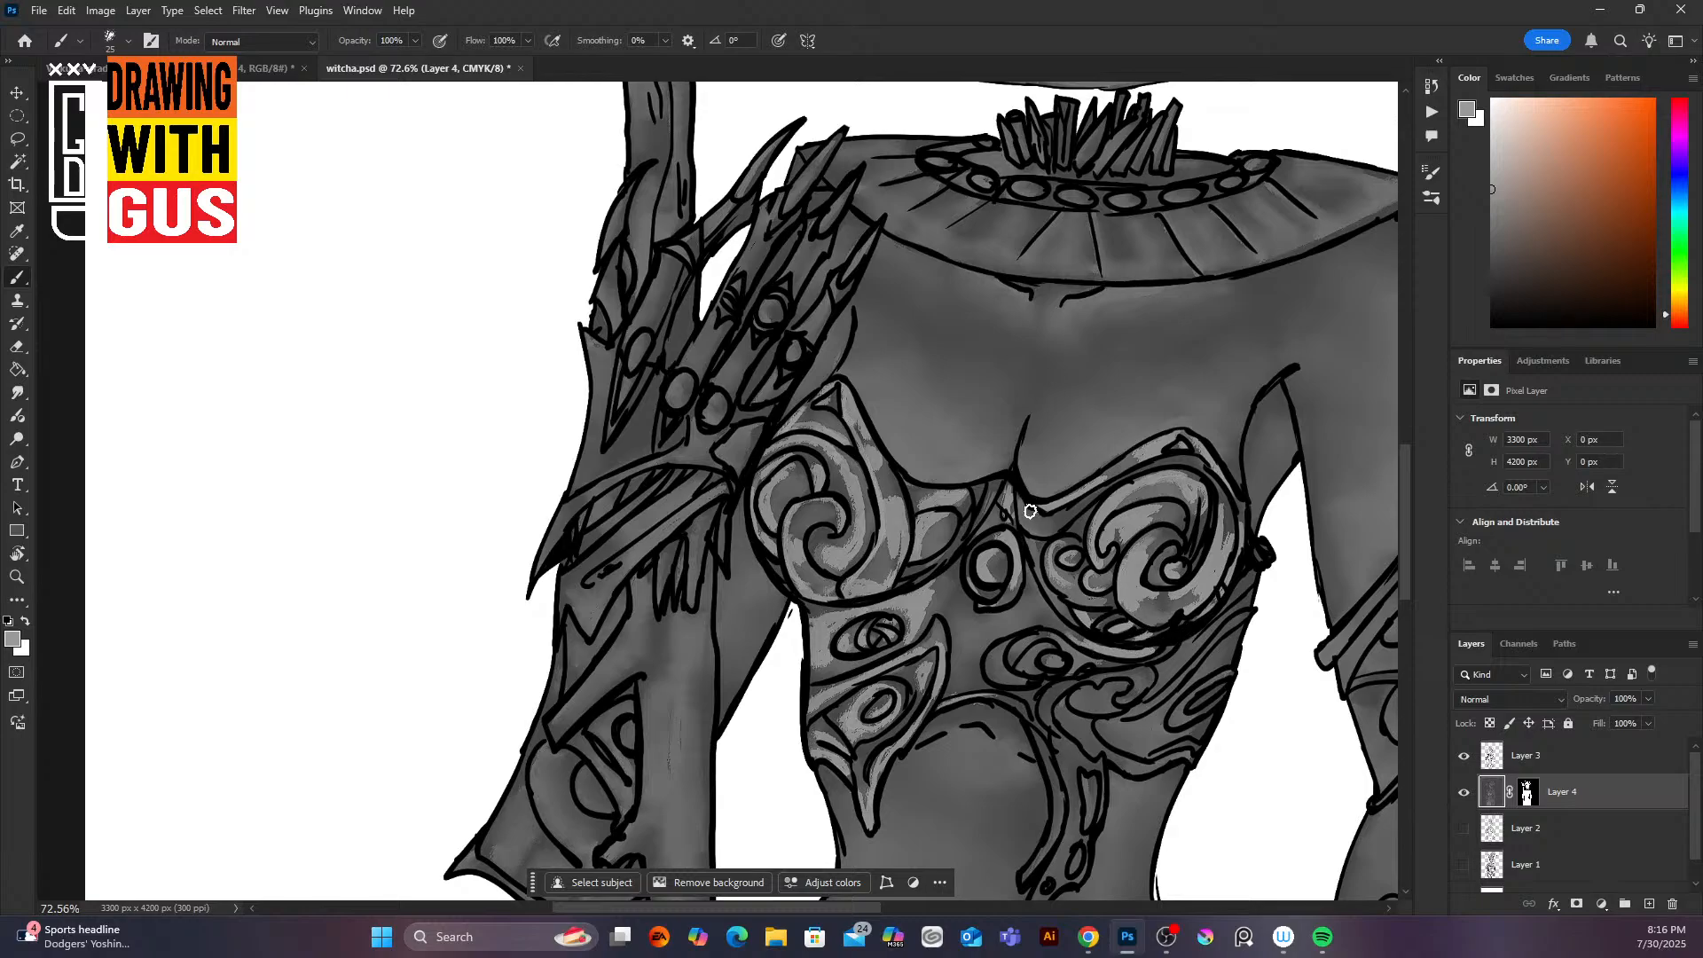
mouse_move(971, 624)
left_mouse_down()
mouse_move(1004, 614)
mouse_move(1024, 624)
mouse_move(1026, 588)
mouse_move(1039, 623)
mouse_move(969, 633)
mouse_move(968, 603)
mouse_move(967, 675)
mouse_move(980, 651)
mouse_move(991, 675)
mouse_move(1038, 650)
mouse_move(1024, 667)
mouse_move(1191, 594)
mouse_move(1083, 586)
mouse_move(1051, 718)
mouse_move(1071, 688)
mouse_move(1080, 706)
mouse_move(1123, 697)
left_mouse_up()
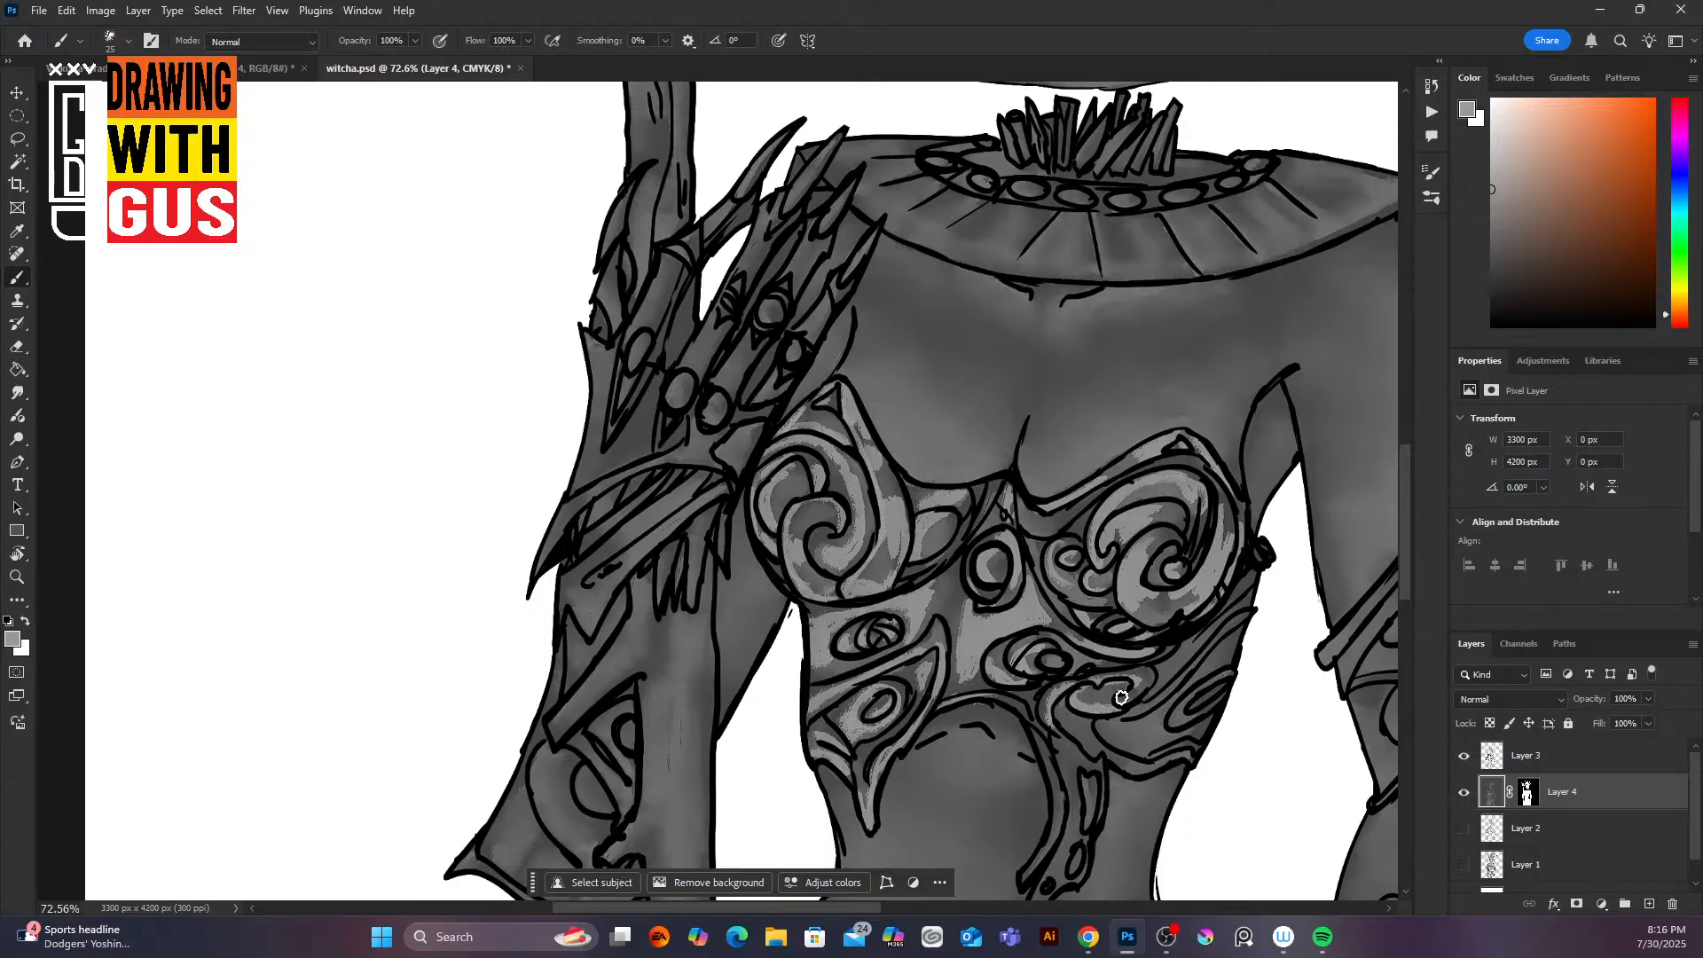
mouse_move(1203, 636)
left_mouse_down()
mouse_move(1168, 674)
mouse_move(1199, 645)
mouse_move(1231, 646)
mouse_move(1208, 670)
mouse_move(1226, 655)
mouse_move(1207, 646)
mouse_move(1244, 616)
mouse_move(1130, 717)
mouse_move(1197, 693)
mouse_move(1179, 724)
mouse_move(1193, 707)
mouse_move(1134, 739)
mouse_move(1103, 720)
mouse_move(1122, 748)
mouse_move(1112, 727)
mouse_move(1064, 716)
mouse_move(1166, 757)
mouse_move(1121, 763)
mouse_move(1154, 763)
mouse_move(1151, 743)
mouse_move(1078, 637)
mouse_move(1085, 800)
mouse_move(1058, 739)
mouse_move(1068, 783)
mouse_move(1087, 763)
mouse_move(1077, 807)
mouse_move(1045, 747)
mouse_move(1057, 869)
left_mouse_up()
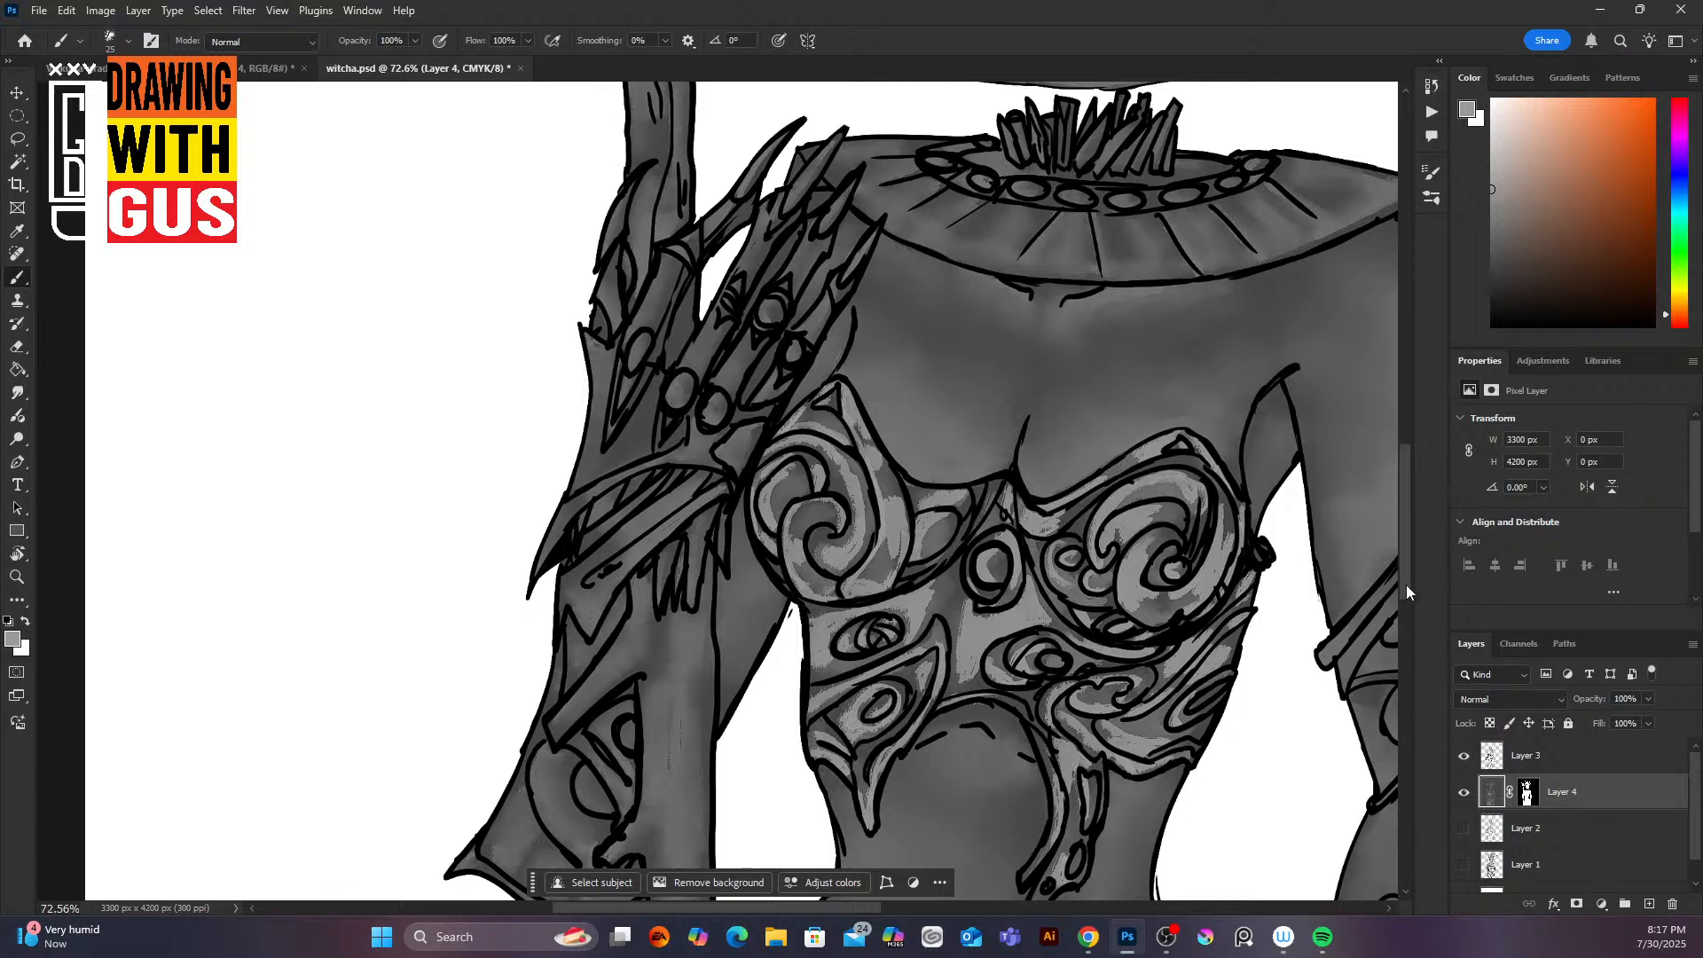
Step: Smudge the lighter gray highlights smooth across both bodice cups, the center, the lower ornaments and the hanging tendril
mouse_move(1407, 583)
left_mouse_down()
mouse_move(1404, 652)
mouse_move(1397, 588)
left_mouse_up()
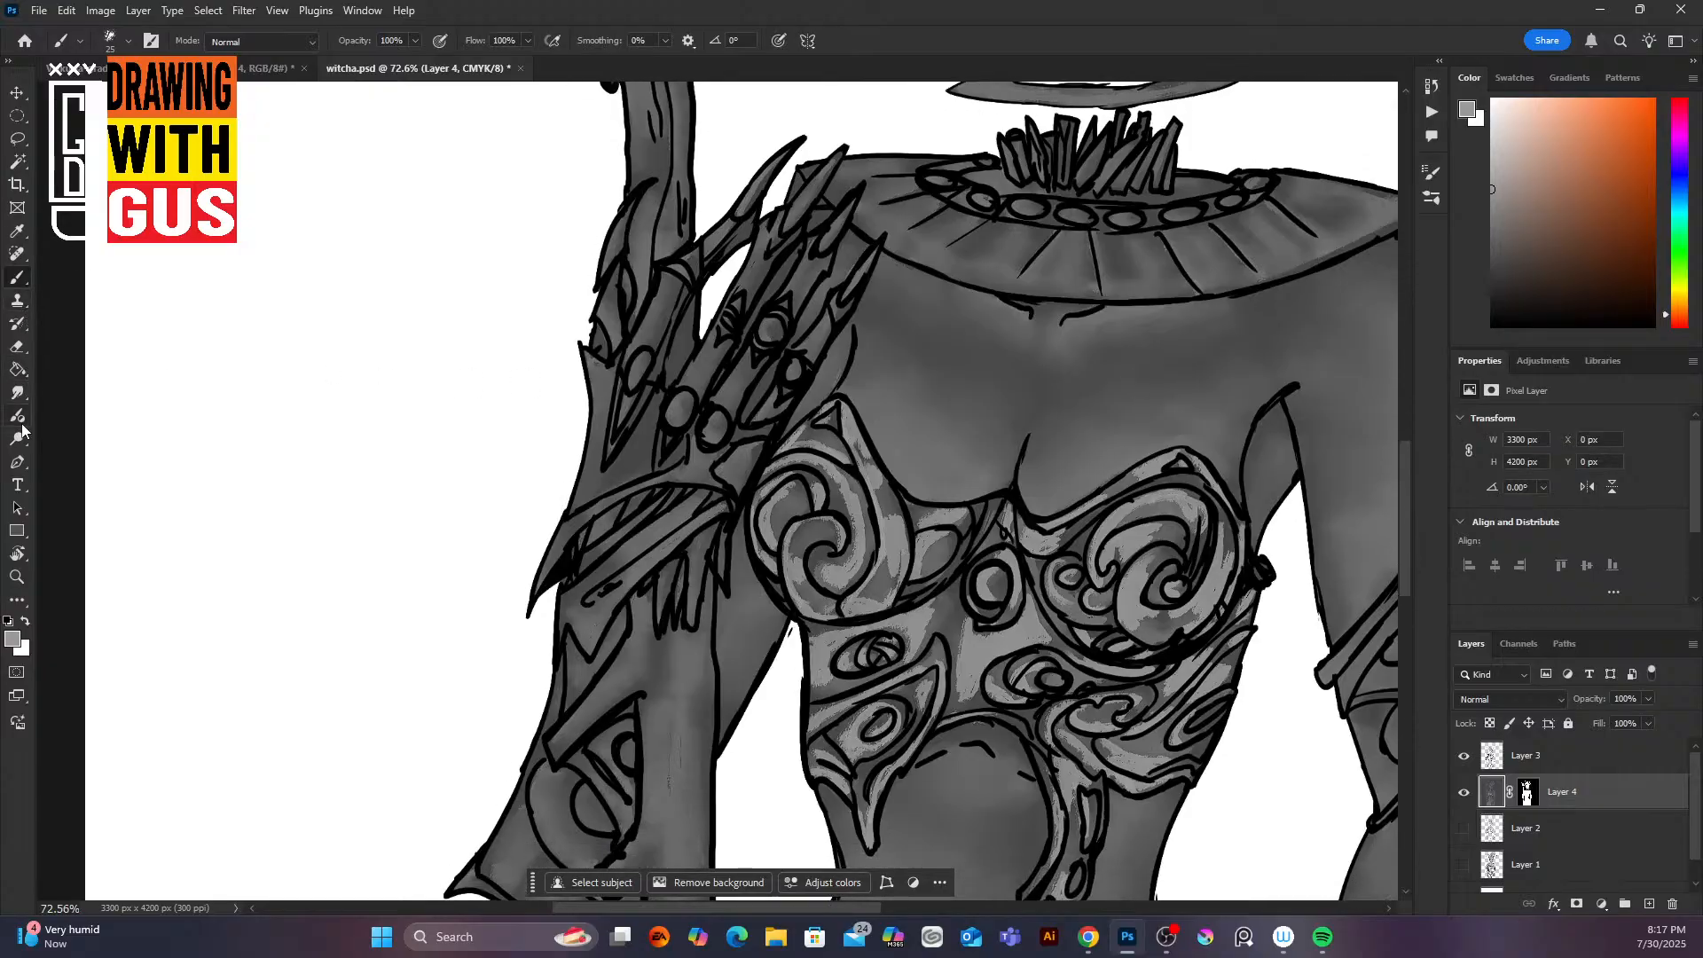
left_click(18, 393)
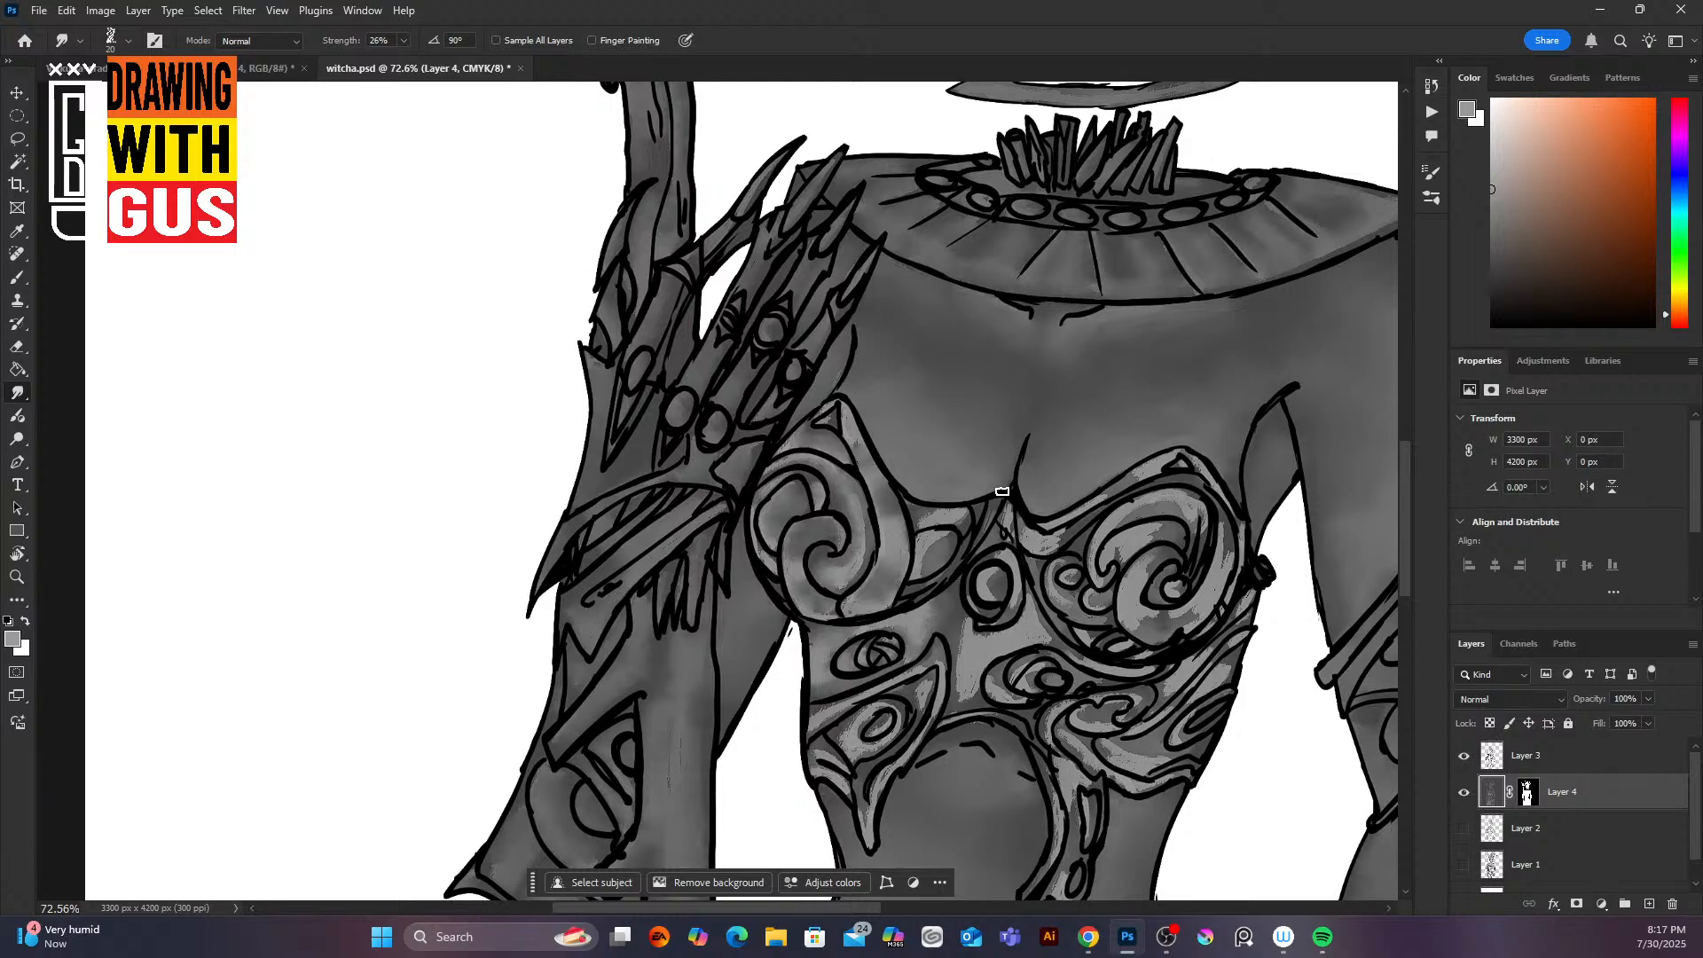
left_click_drag(962, 626, 959, 679)
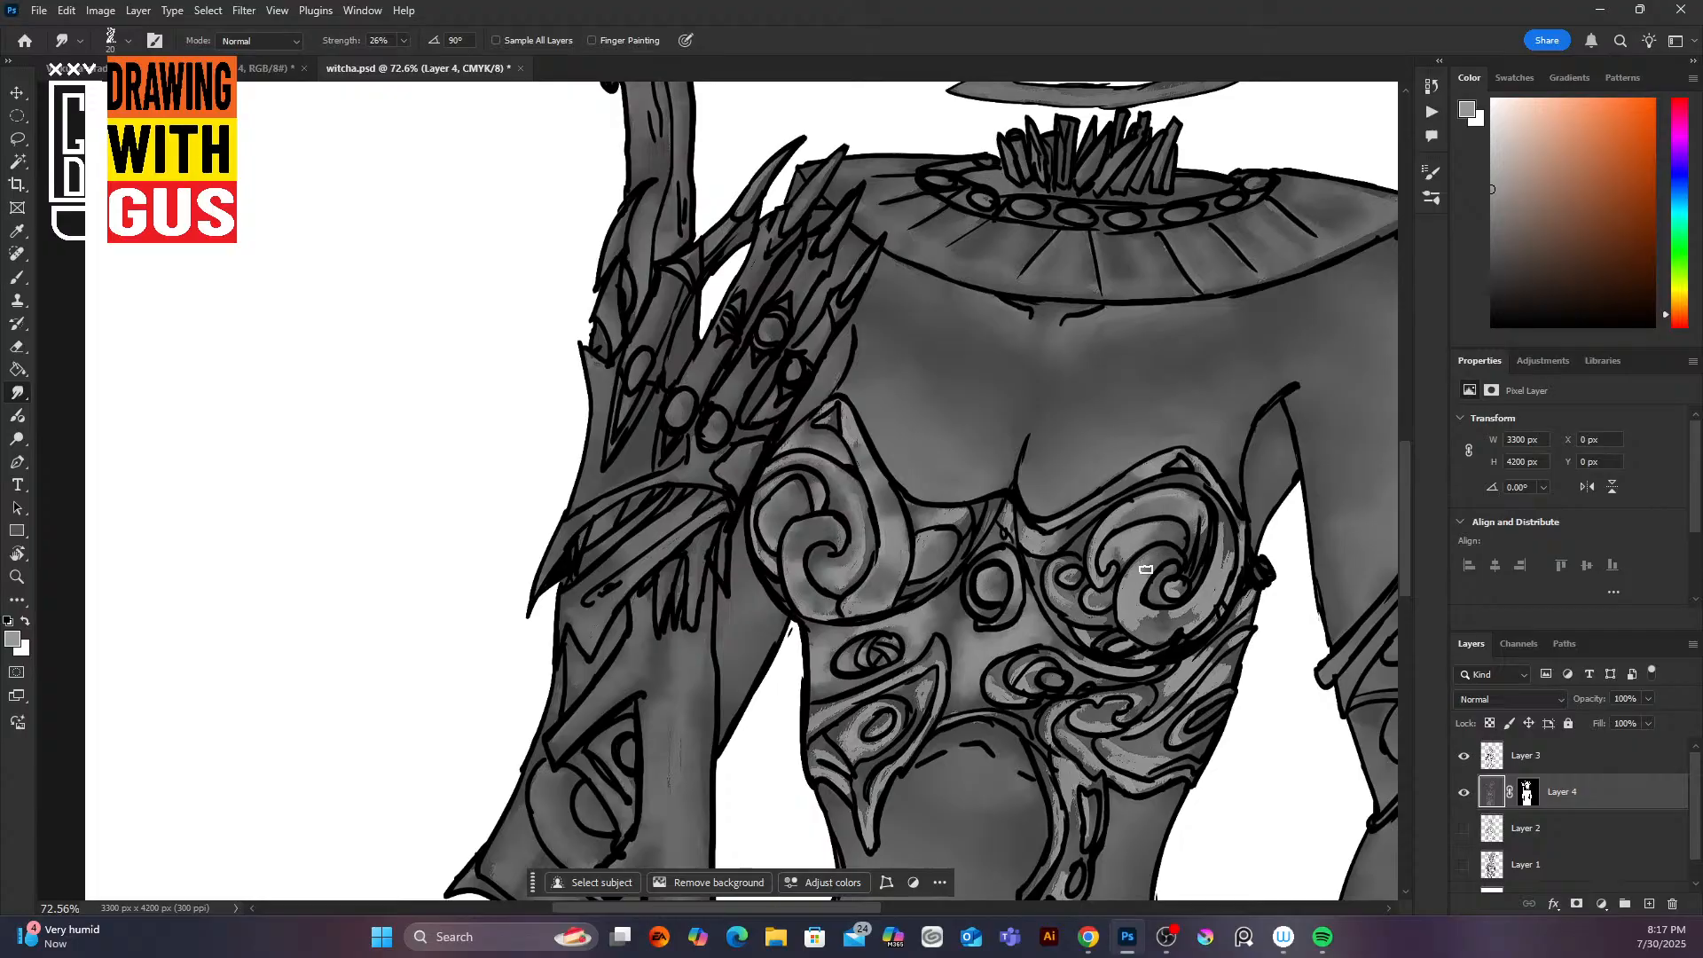
mouse_move(1141, 605)
left_mouse_down()
mouse_move(1148, 634)
mouse_move(1194, 626)
left_mouse_up()
mouse_move(1227, 553)
left_mouse_down()
mouse_move(1220, 523)
mouse_move(1238, 621)
mouse_move(1202, 656)
left_mouse_up()
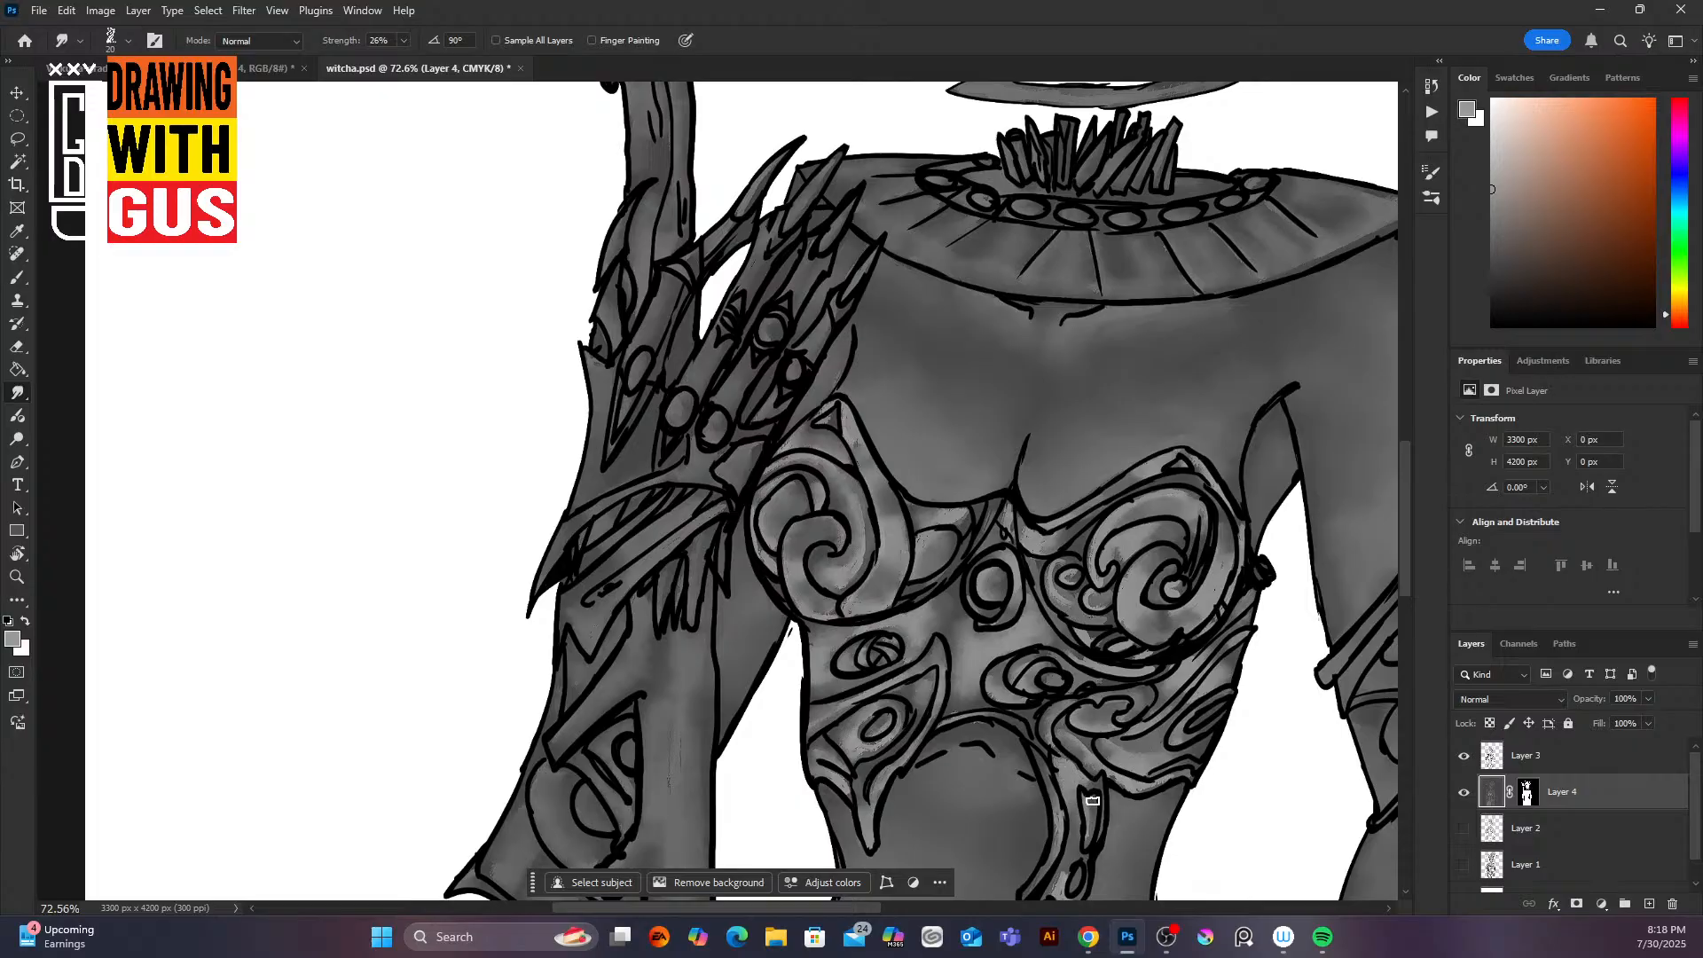
left_click_drag(1403, 604, 1394, 642)
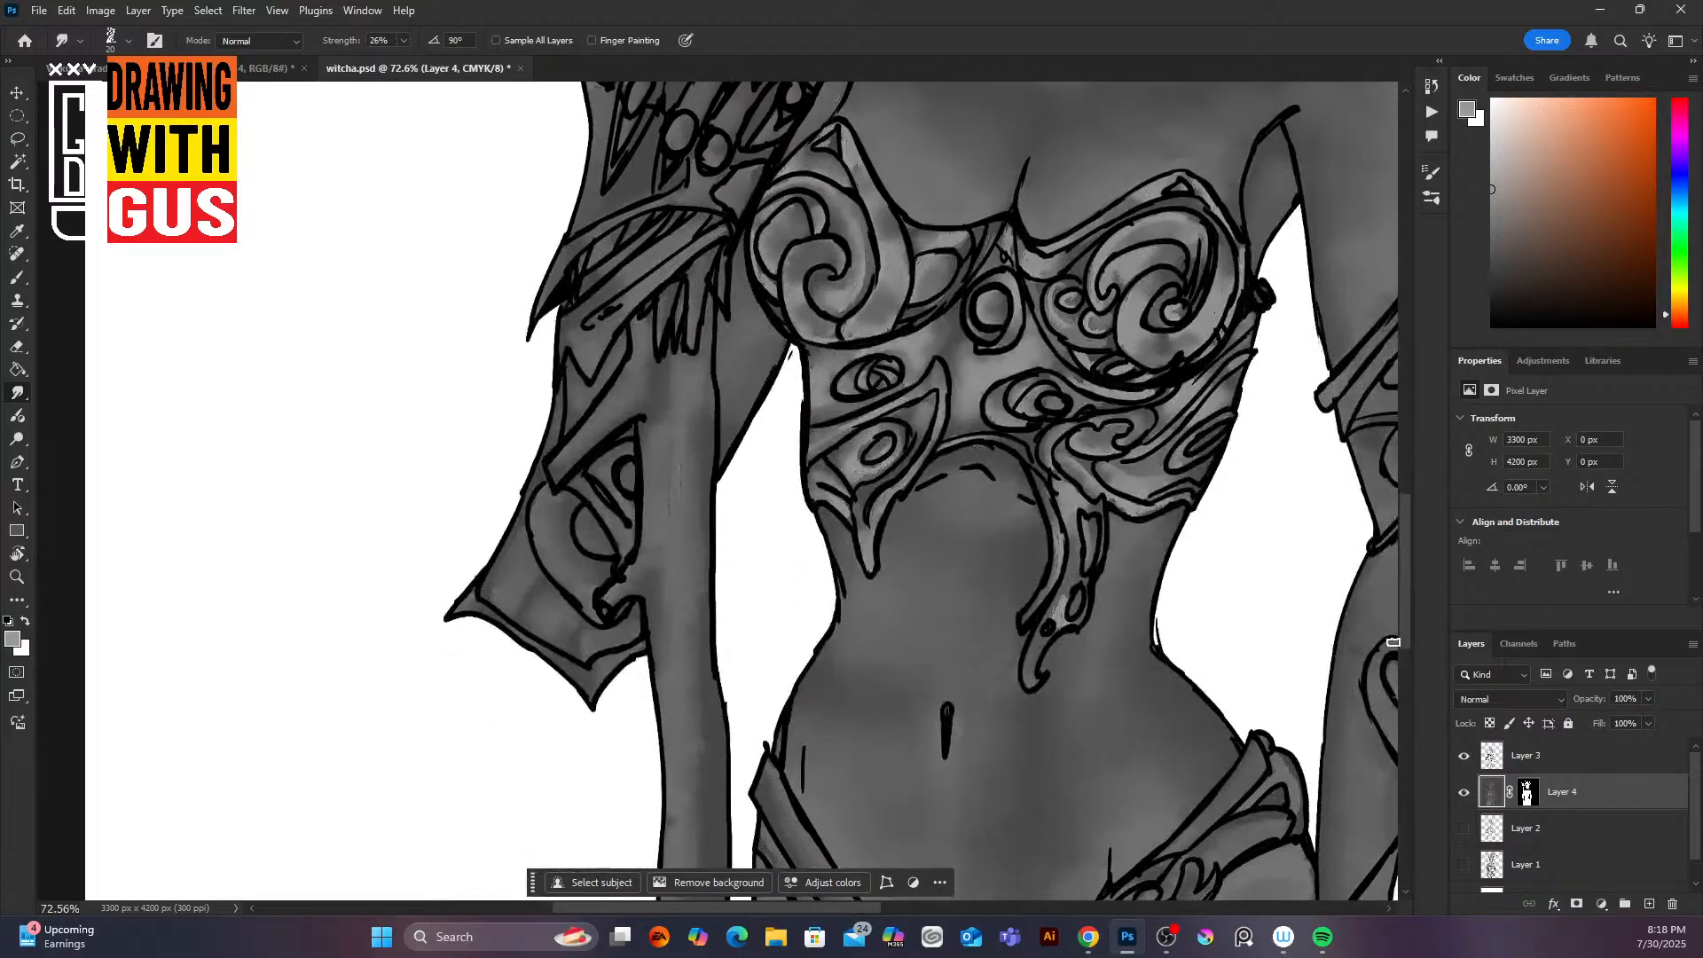
left_click_drag(1071, 602, 1060, 631)
Step: Paint lighter gray over the ornamental band around the elbow of the arm without the staff
left_click_drag(1258, 429, 831, 645)
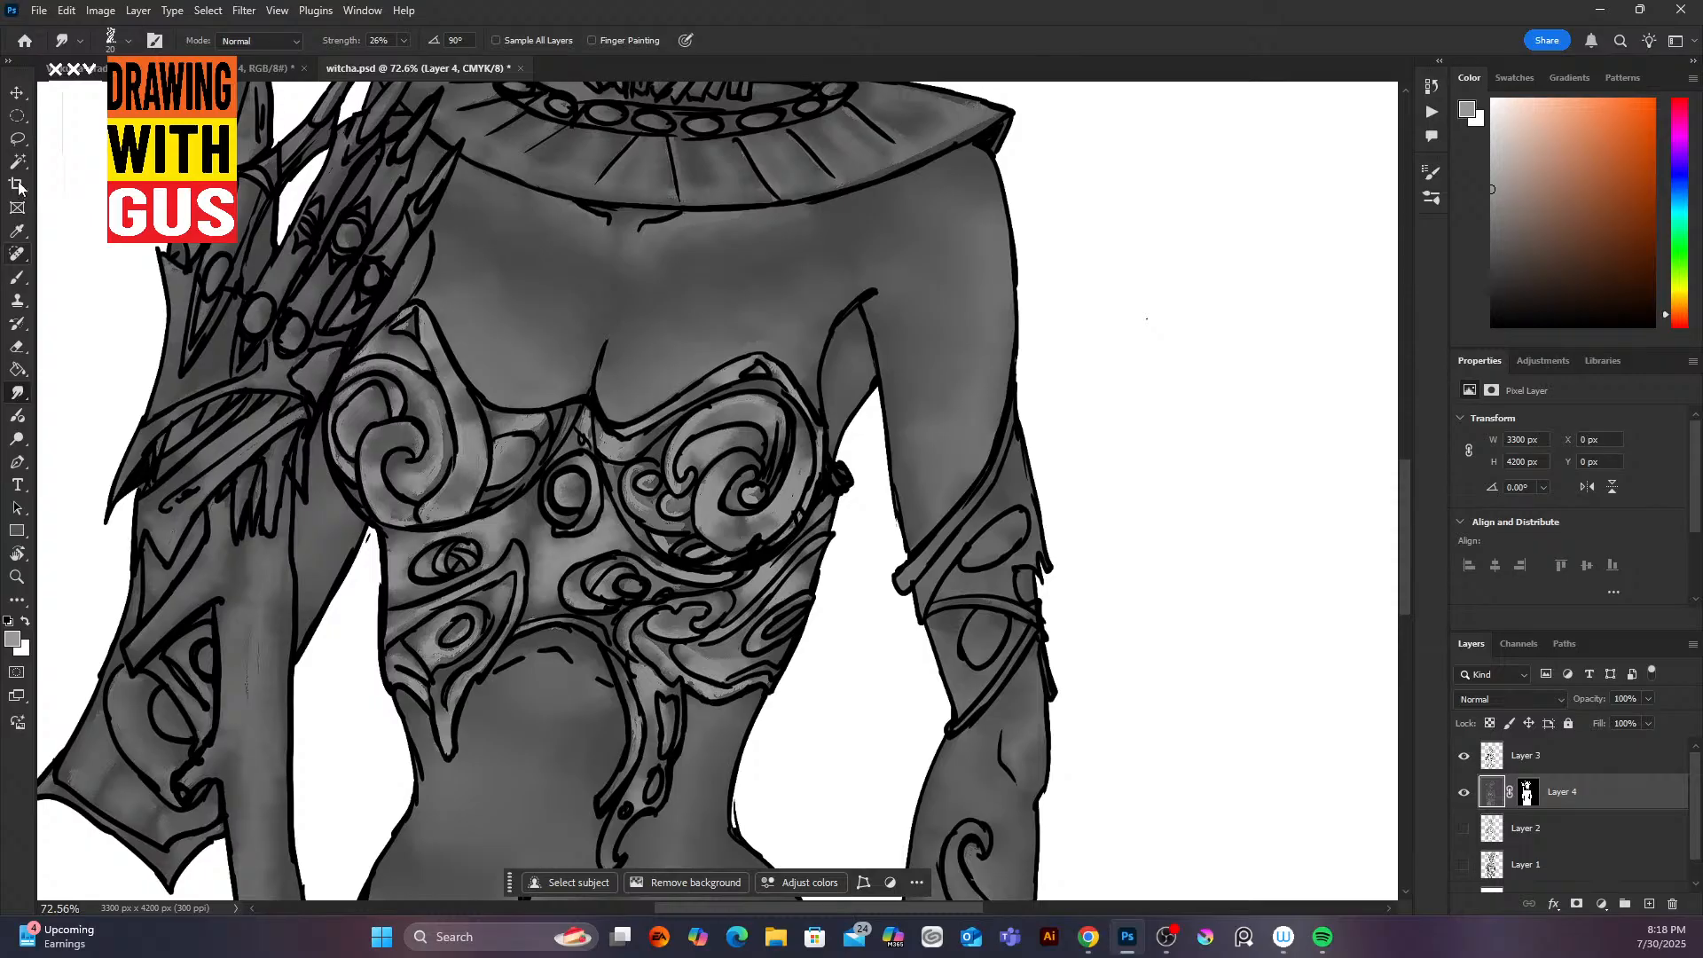
left_click(17, 278)
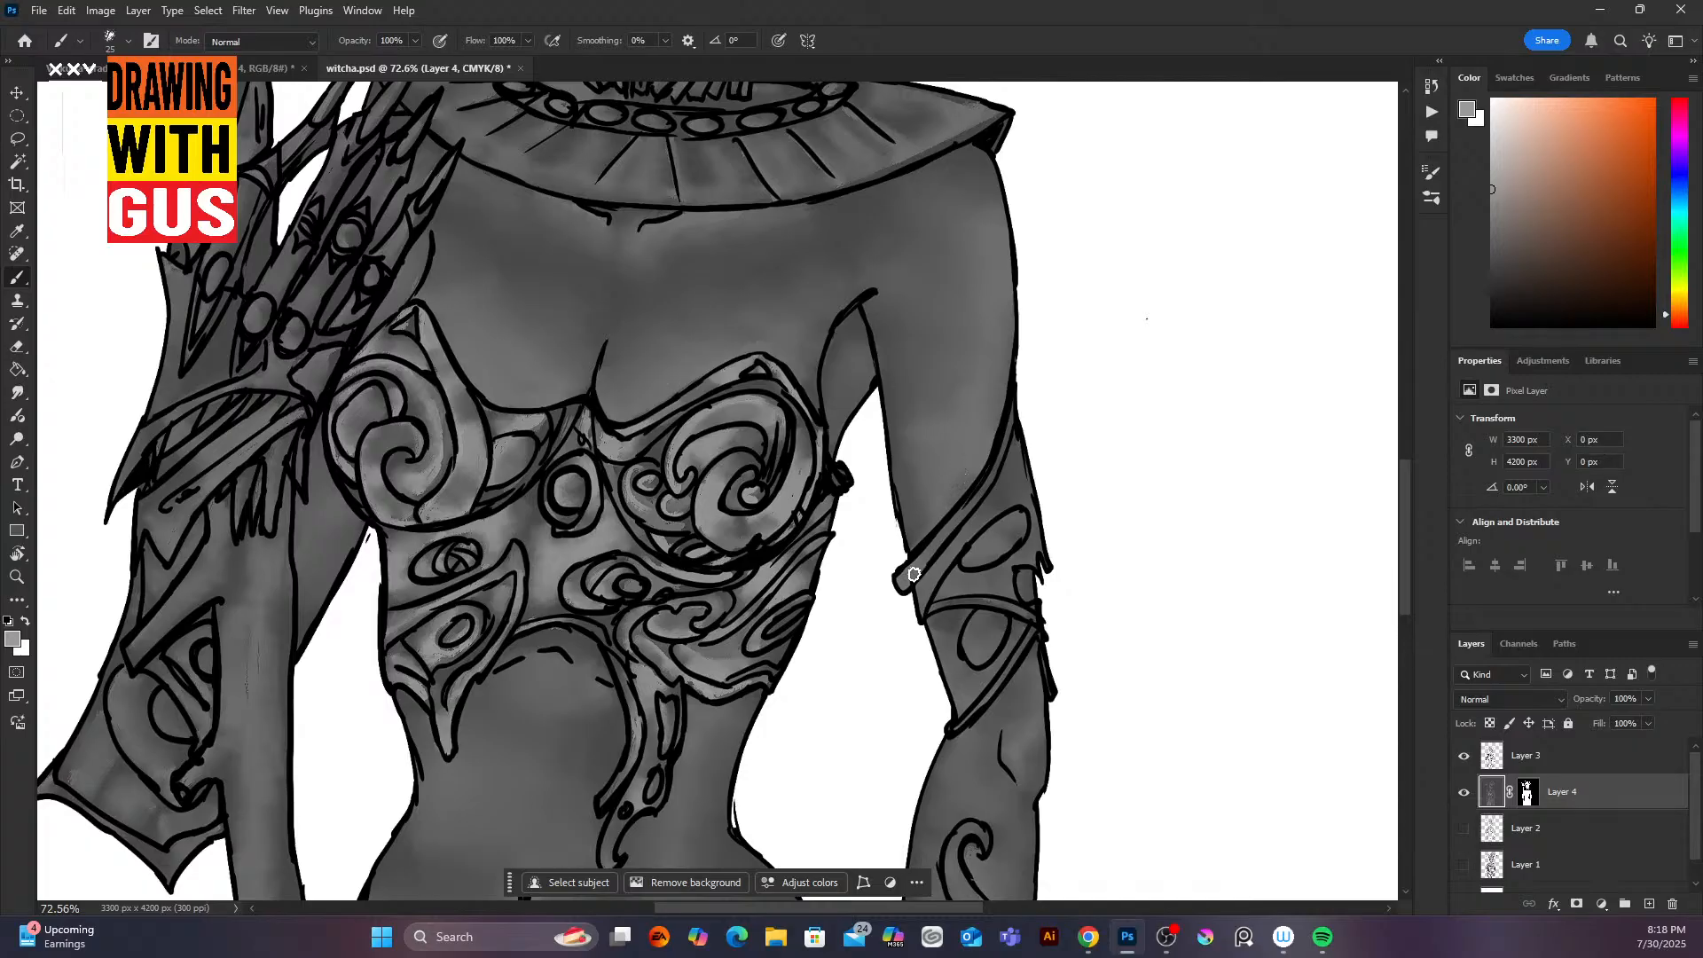
mouse_move(900, 585)
left_mouse_down()
mouse_move(978, 496)
mouse_move(1047, 345)
mouse_move(1020, 475)
mouse_move(1022, 456)
mouse_move(964, 540)
mouse_move(1029, 482)
mouse_move(1004, 488)
mouse_move(939, 574)
mouse_move(1013, 527)
mouse_move(947, 593)
mouse_move(1005, 595)
mouse_move(1033, 526)
mouse_move(1027, 594)
mouse_move(957, 603)
mouse_move(1003, 598)
mouse_move(1033, 503)
mouse_move(968, 652)
mouse_move(982, 615)
mouse_move(996, 644)
mouse_move(988, 519)
mouse_move(939, 626)
mouse_move(954, 672)
mouse_move(936, 621)
mouse_move(966, 692)
mouse_move(1028, 633)
mouse_move(980, 710)
left_mouse_up()
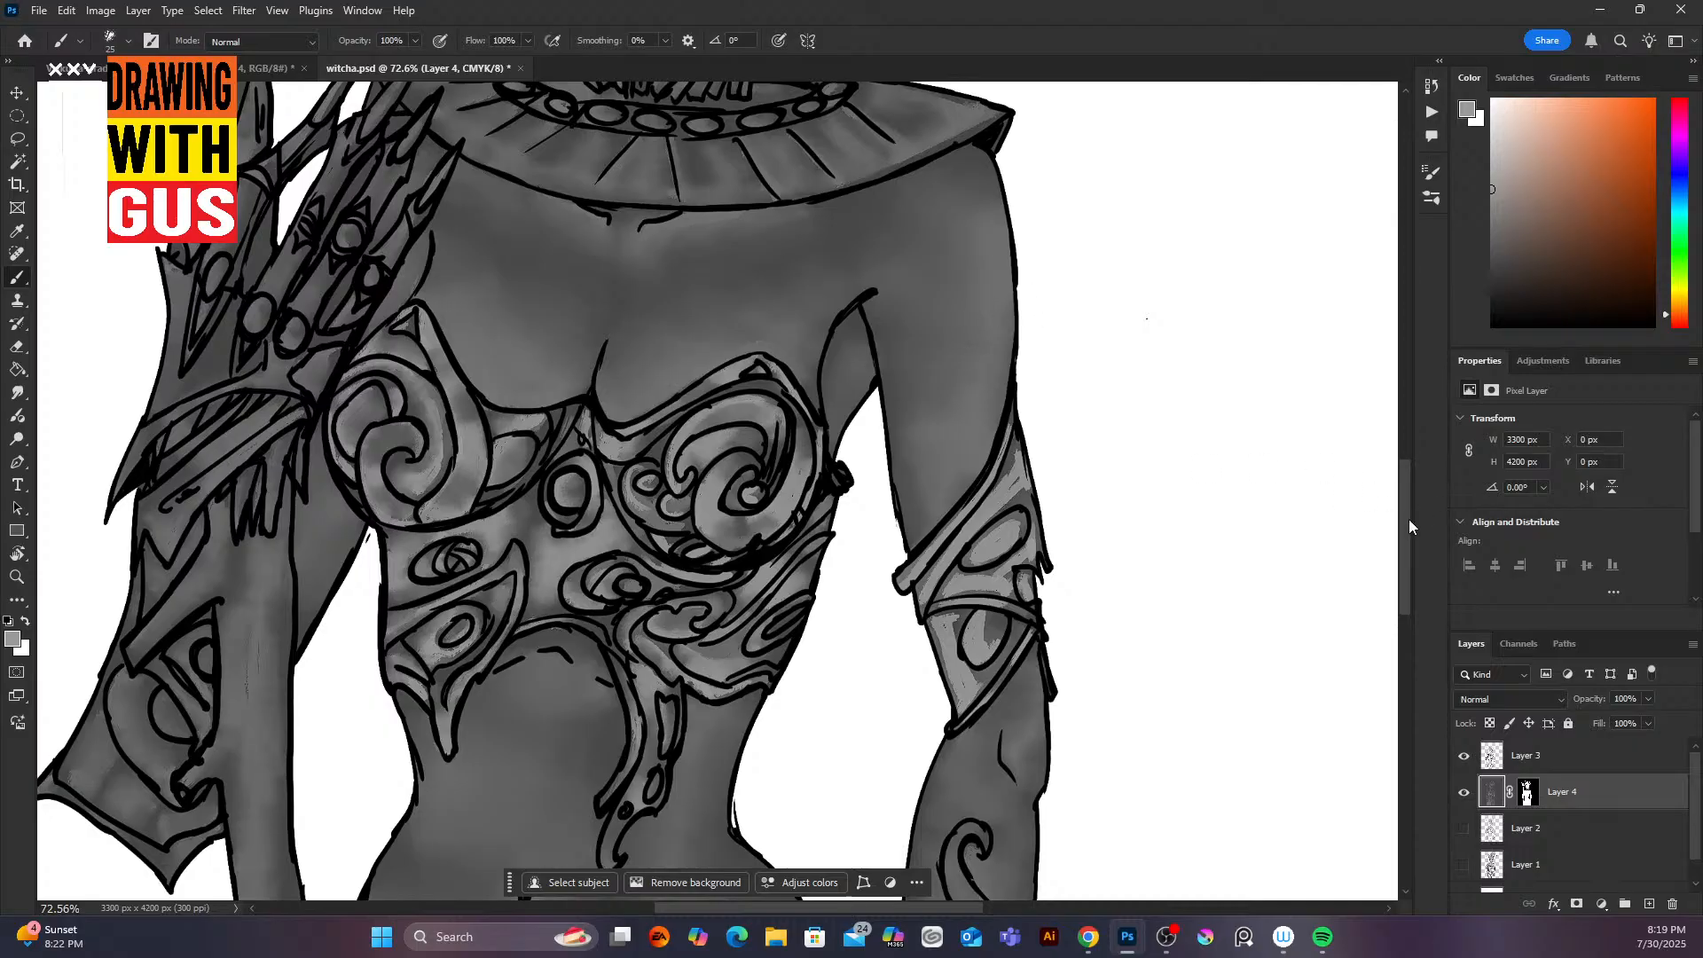
Step: Paint lighter gray along the curled band spiraling down the forearm, through the wrist wraps to the upper hand armor
left_click_drag(1404, 550, 1402, 608)
mouse_move(968, 525)
left_mouse_down()
mouse_move(953, 586)
mouse_move(969, 522)
mouse_move(957, 557)
mouse_move(1001, 618)
mouse_move(1028, 623)
mouse_move(954, 571)
mouse_move(971, 630)
mouse_move(970, 607)
mouse_move(975, 633)
mouse_move(1022, 577)
mouse_move(1002, 675)
left_mouse_up()
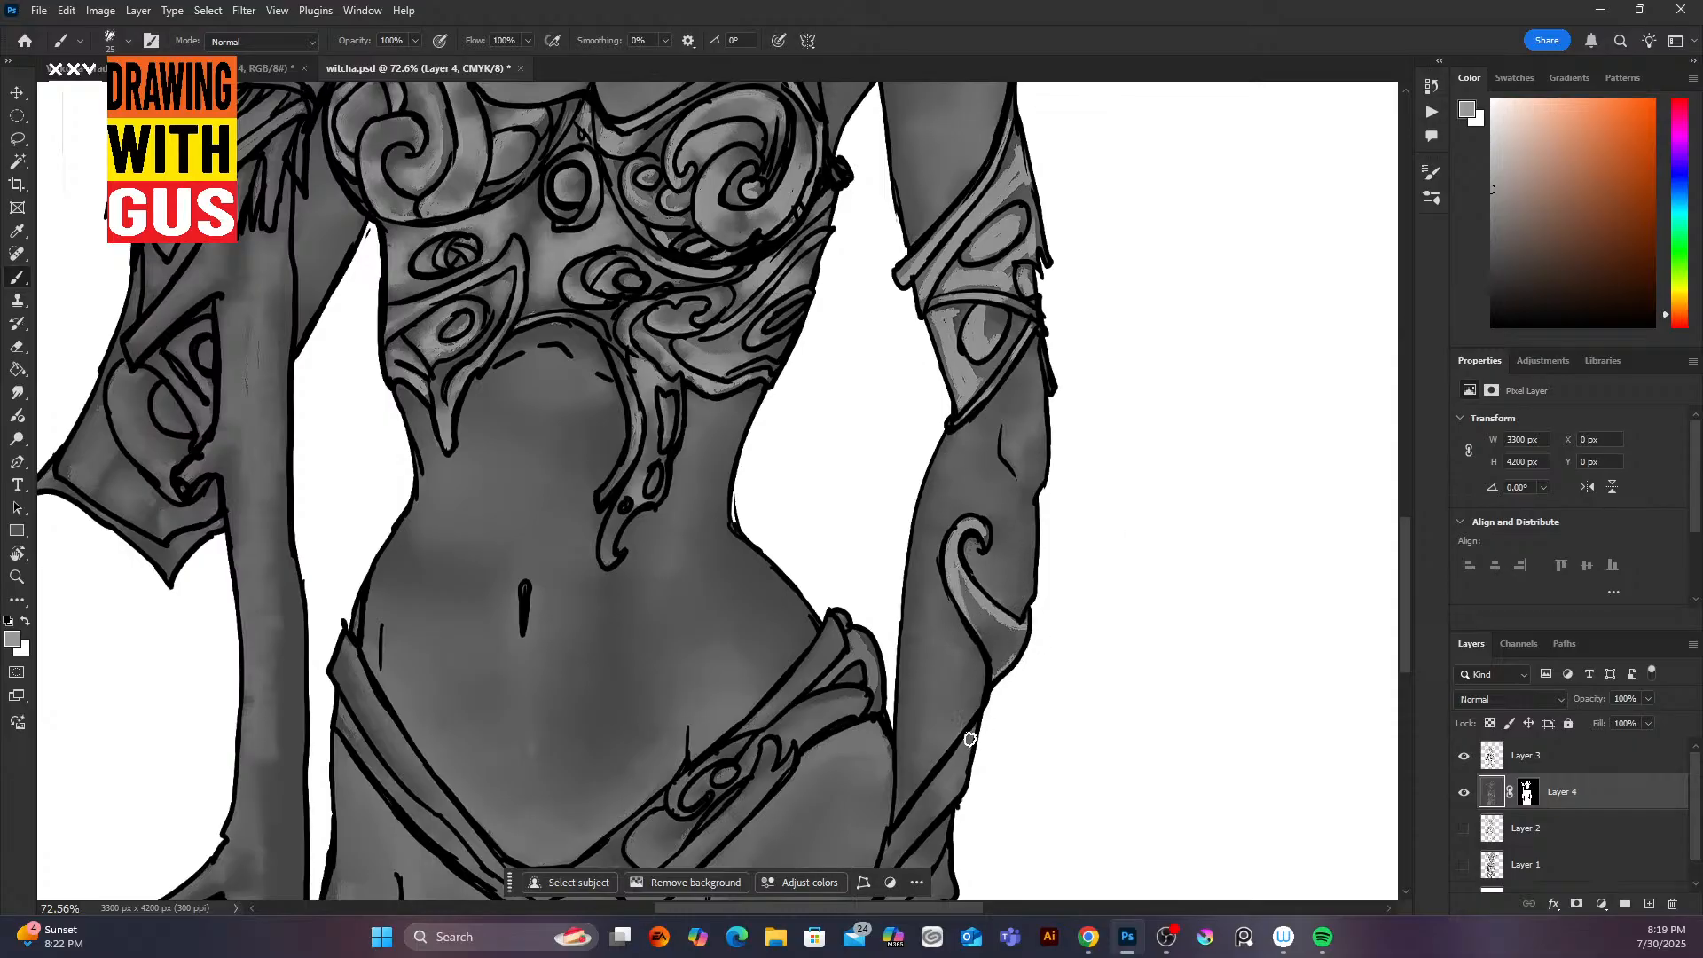
mouse_move(970, 739)
left_mouse_down()
mouse_move(951, 798)
mouse_move(962, 778)
left_mouse_up()
scroll(1400, 559, "down", 3)
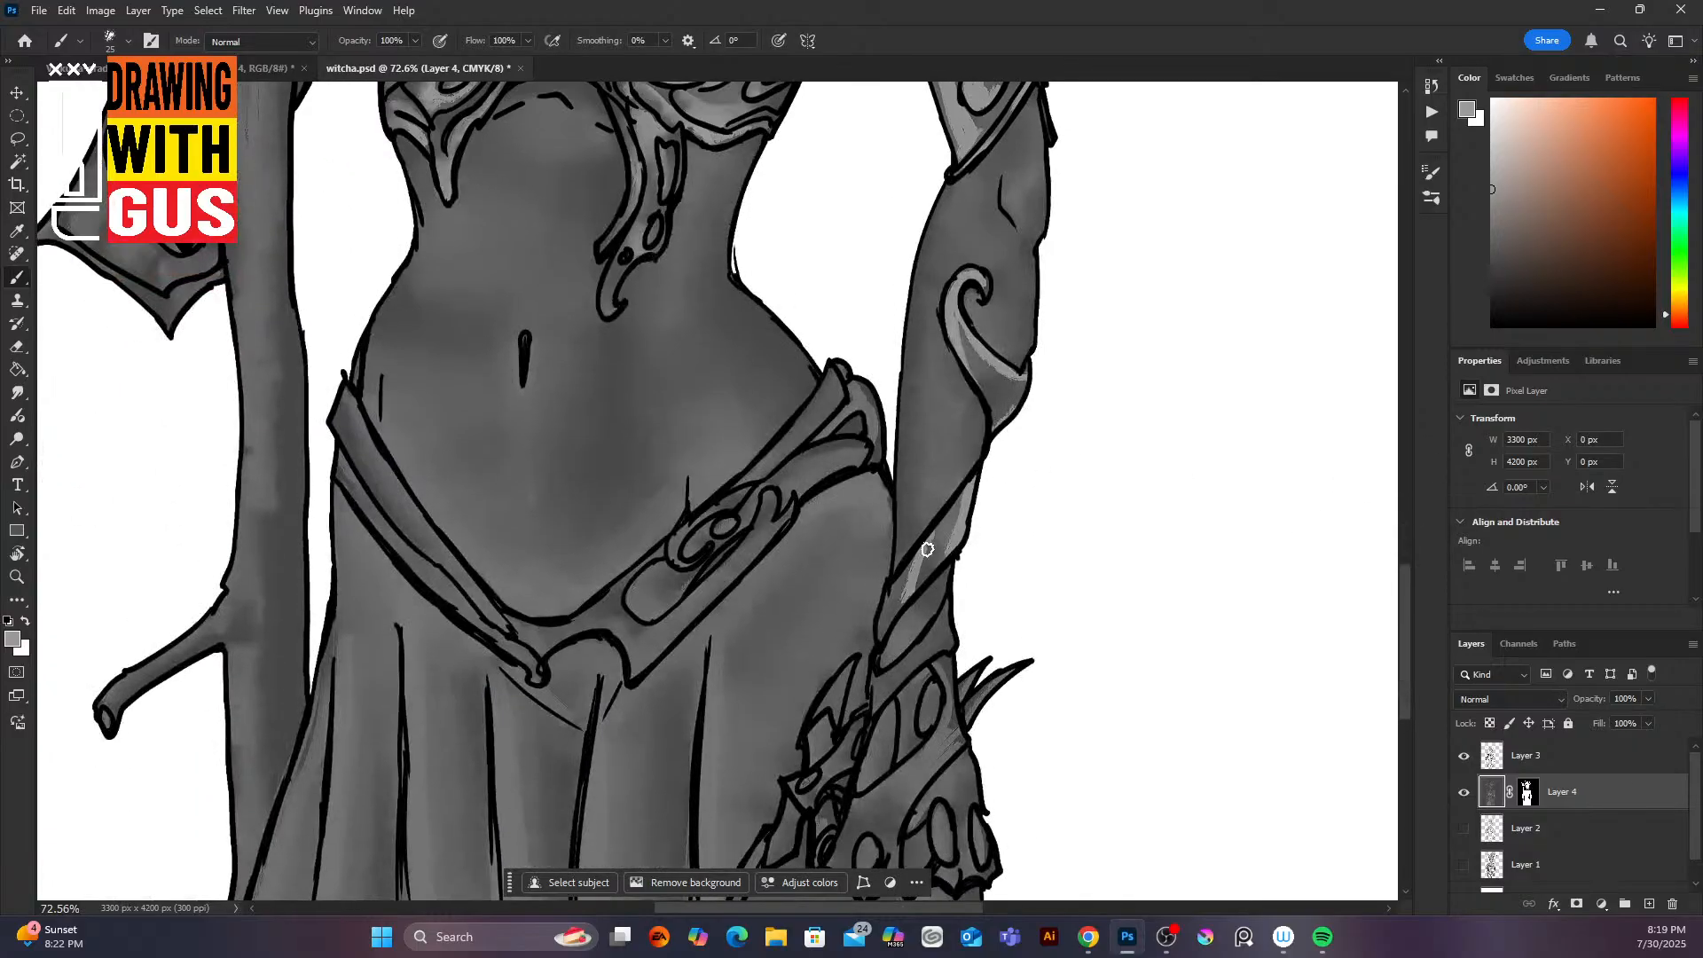
mouse_move(927, 550)
left_mouse_down()
mouse_move(889, 632)
mouse_move(950, 618)
mouse_move(899, 662)
mouse_move(951, 605)
mouse_move(952, 643)
mouse_move(901, 697)
mouse_move(925, 676)
mouse_move(905, 694)
mouse_move(919, 684)
mouse_move(900, 731)
mouse_move(916, 740)
mouse_move(950, 664)
mouse_move(914, 571)
mouse_move(894, 724)
mouse_move(867, 784)
mouse_move(890, 704)
left_mouse_up()
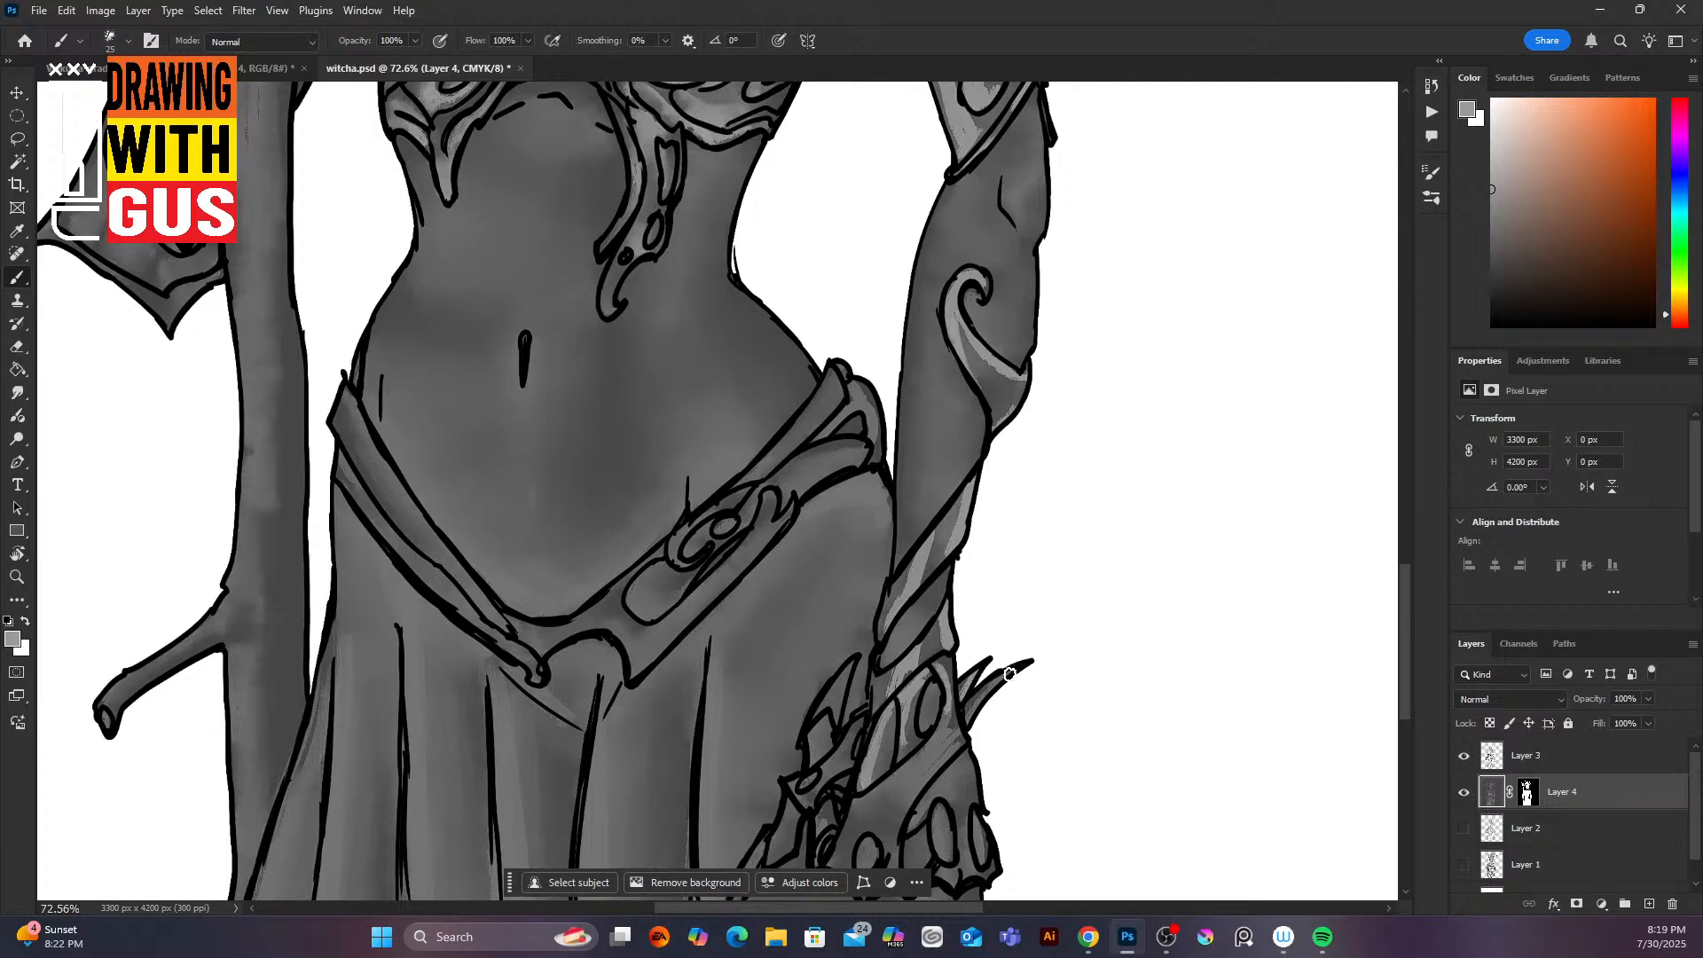
Step: Paint lighter gray over the back of the free hand's armor, its outer claw, the knuckle plates and the armor's lower edge
left_click_drag(1010, 674, 1042, 655)
mouse_move(950, 690)
left_mouse_down()
mouse_move(961, 742)
mouse_move(951, 673)
mouse_move(957, 746)
mouse_move(908, 811)
left_mouse_up()
left_click_drag(951, 752, 926, 785)
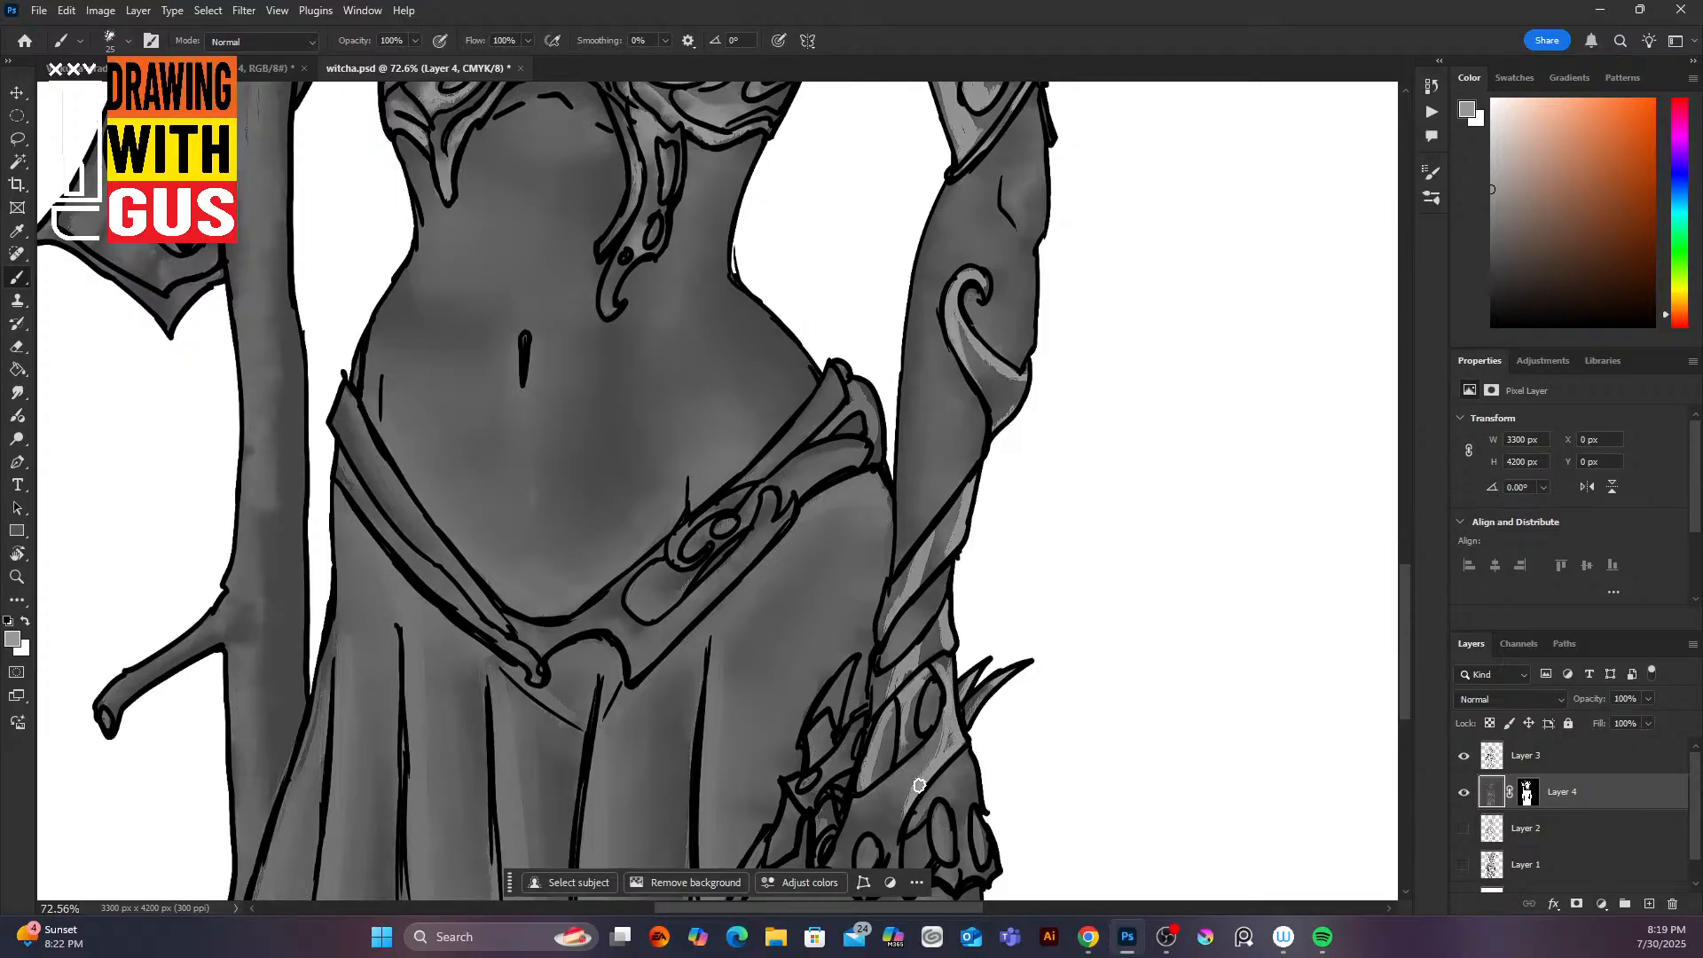
scroll(1397, 603, "down", 3)
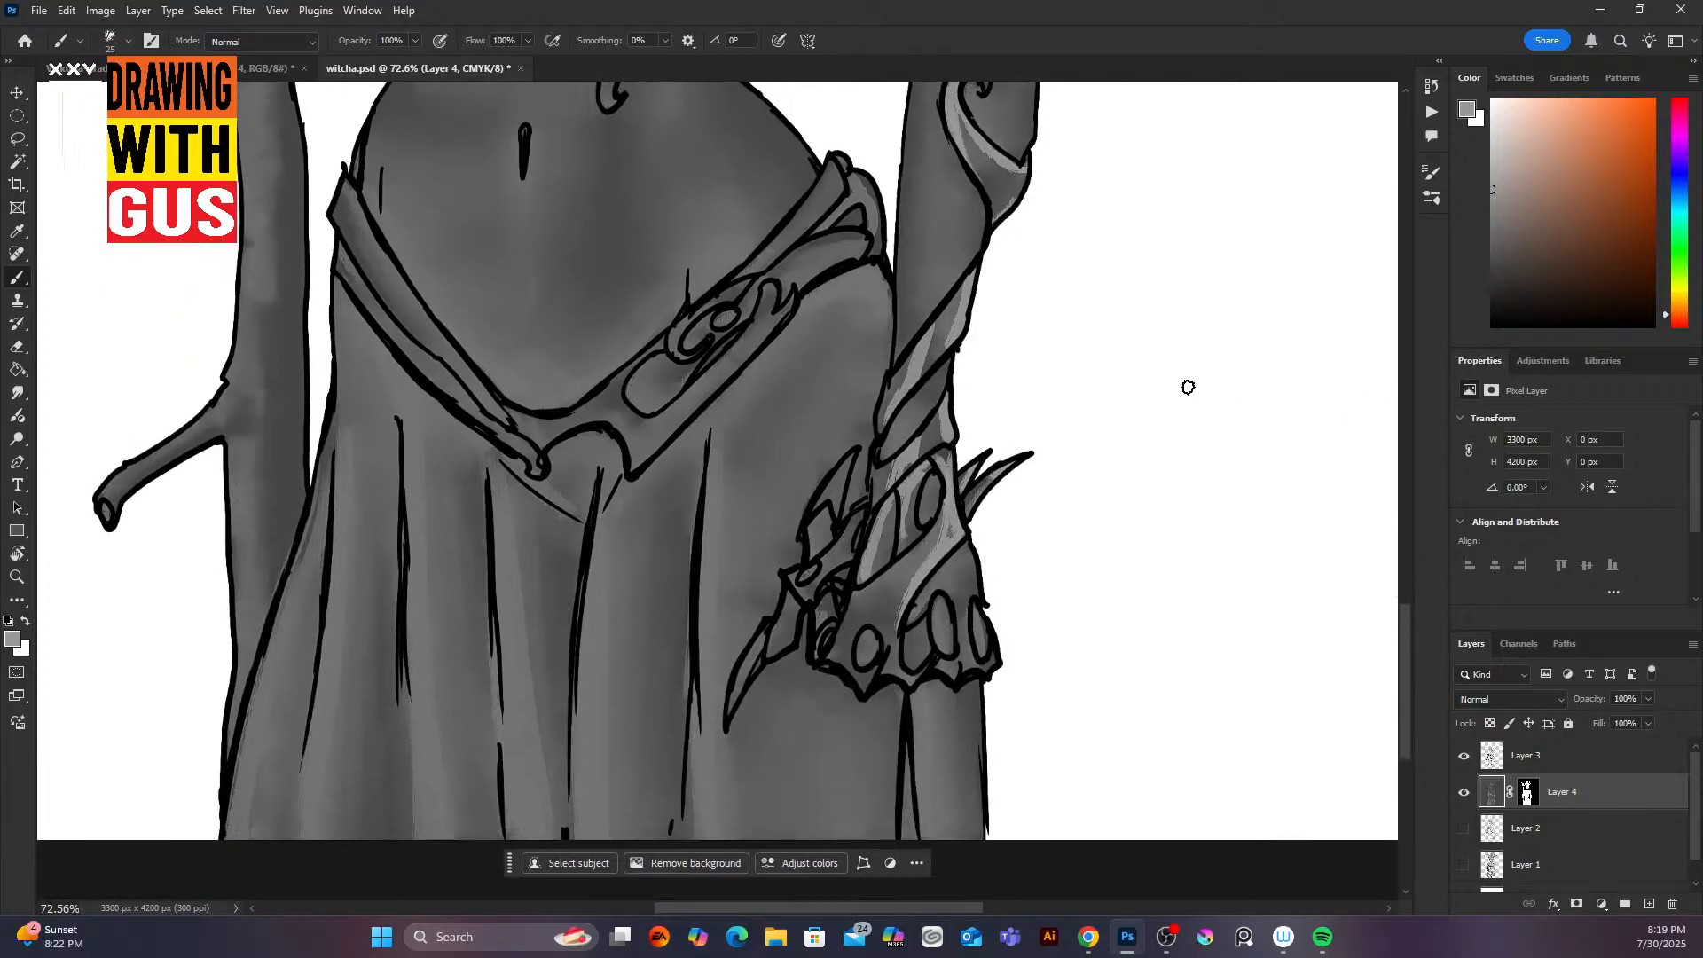
mouse_move(864, 638)
left_mouse_down()
mouse_move(943, 638)
mouse_move(936, 625)
mouse_move(945, 652)
mouse_move(909, 630)
mouse_move(915, 667)
left_mouse_up()
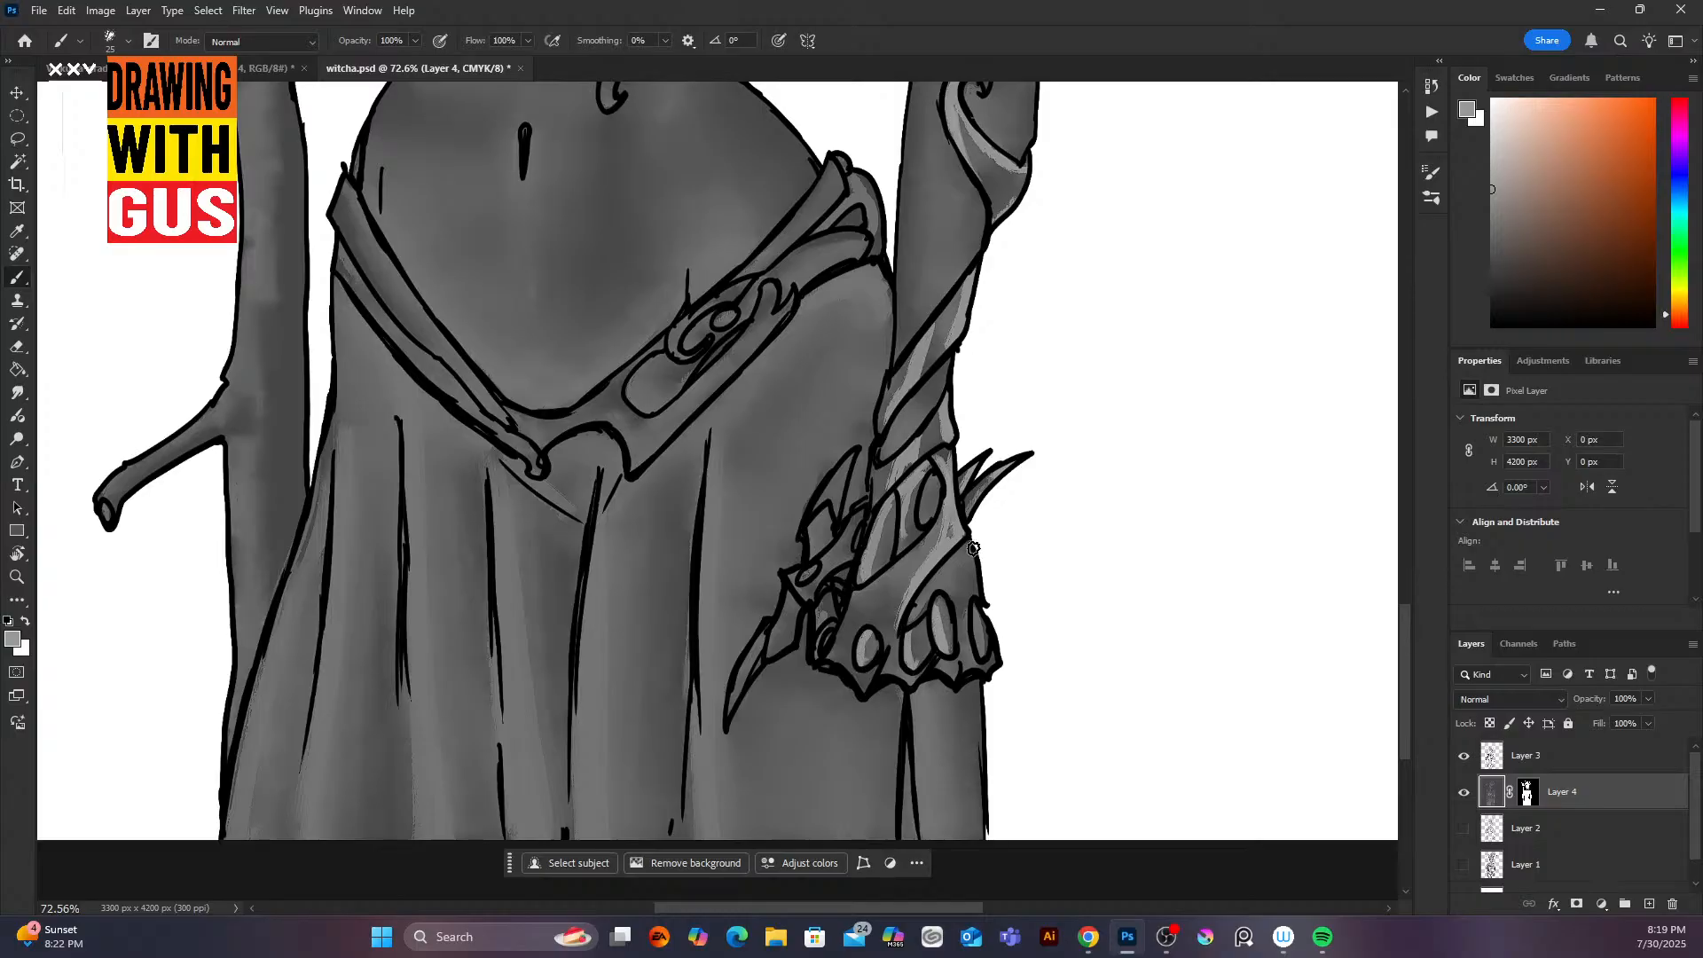
mouse_move(974, 546)
left_mouse_down()
mouse_move(944, 560)
mouse_move(965, 559)
left_mouse_up()
left_click_drag(984, 635, 971, 608)
mouse_move(944, 670)
left_mouse_down()
mouse_move(992, 665)
mouse_move(891, 679)
mouse_move(835, 659)
left_mouse_up()
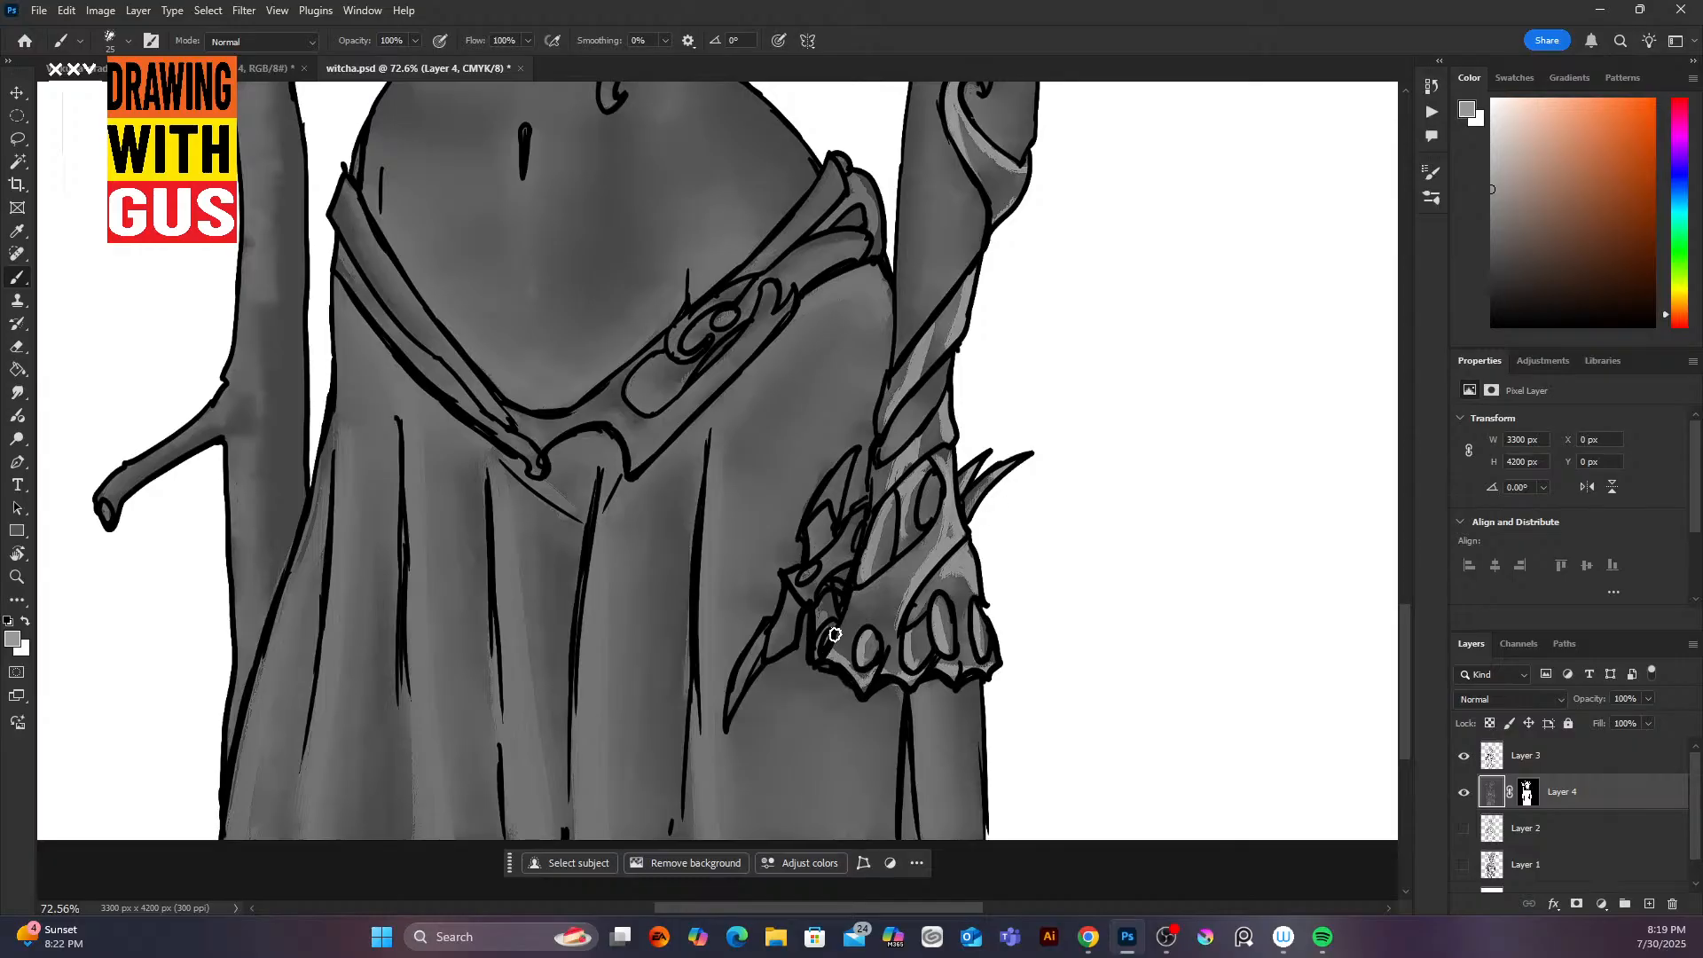
Step: Paint lighter gray on the thumb-side claws and spikes of the free hand and across the hand's inner plate
left_click_drag(788, 586, 772, 630)
mouse_move(832, 555)
left_mouse_down()
mouse_move(810, 571)
mouse_move(853, 527)
mouse_move(809, 549)
left_mouse_up()
left_click_drag(848, 459, 822, 517)
left_click_drag(768, 633, 728, 708)
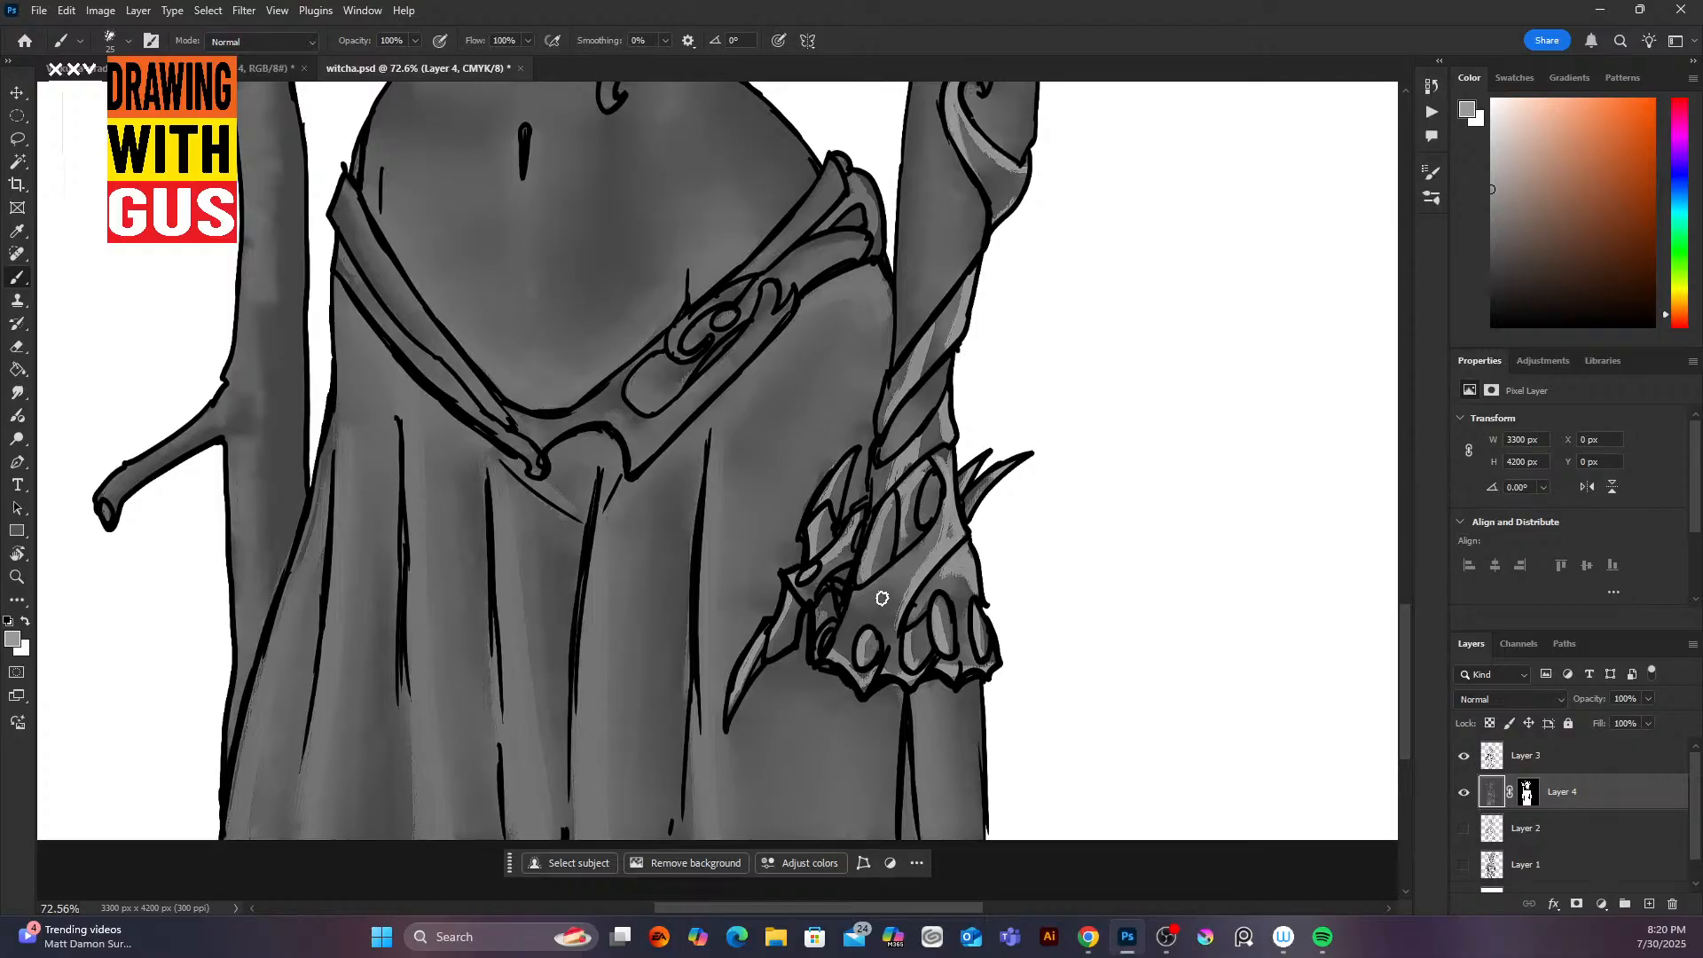
mouse_move(861, 601)
left_mouse_down()
mouse_move(859, 621)
mouse_move(870, 589)
mouse_move(900, 580)
left_mouse_up()
Step: Paint lighter gray on the belt's oval ornament, the swirls around it and the folds leading up to the hip beside the free hand
left_click_drag(1404, 625, 1405, 581)
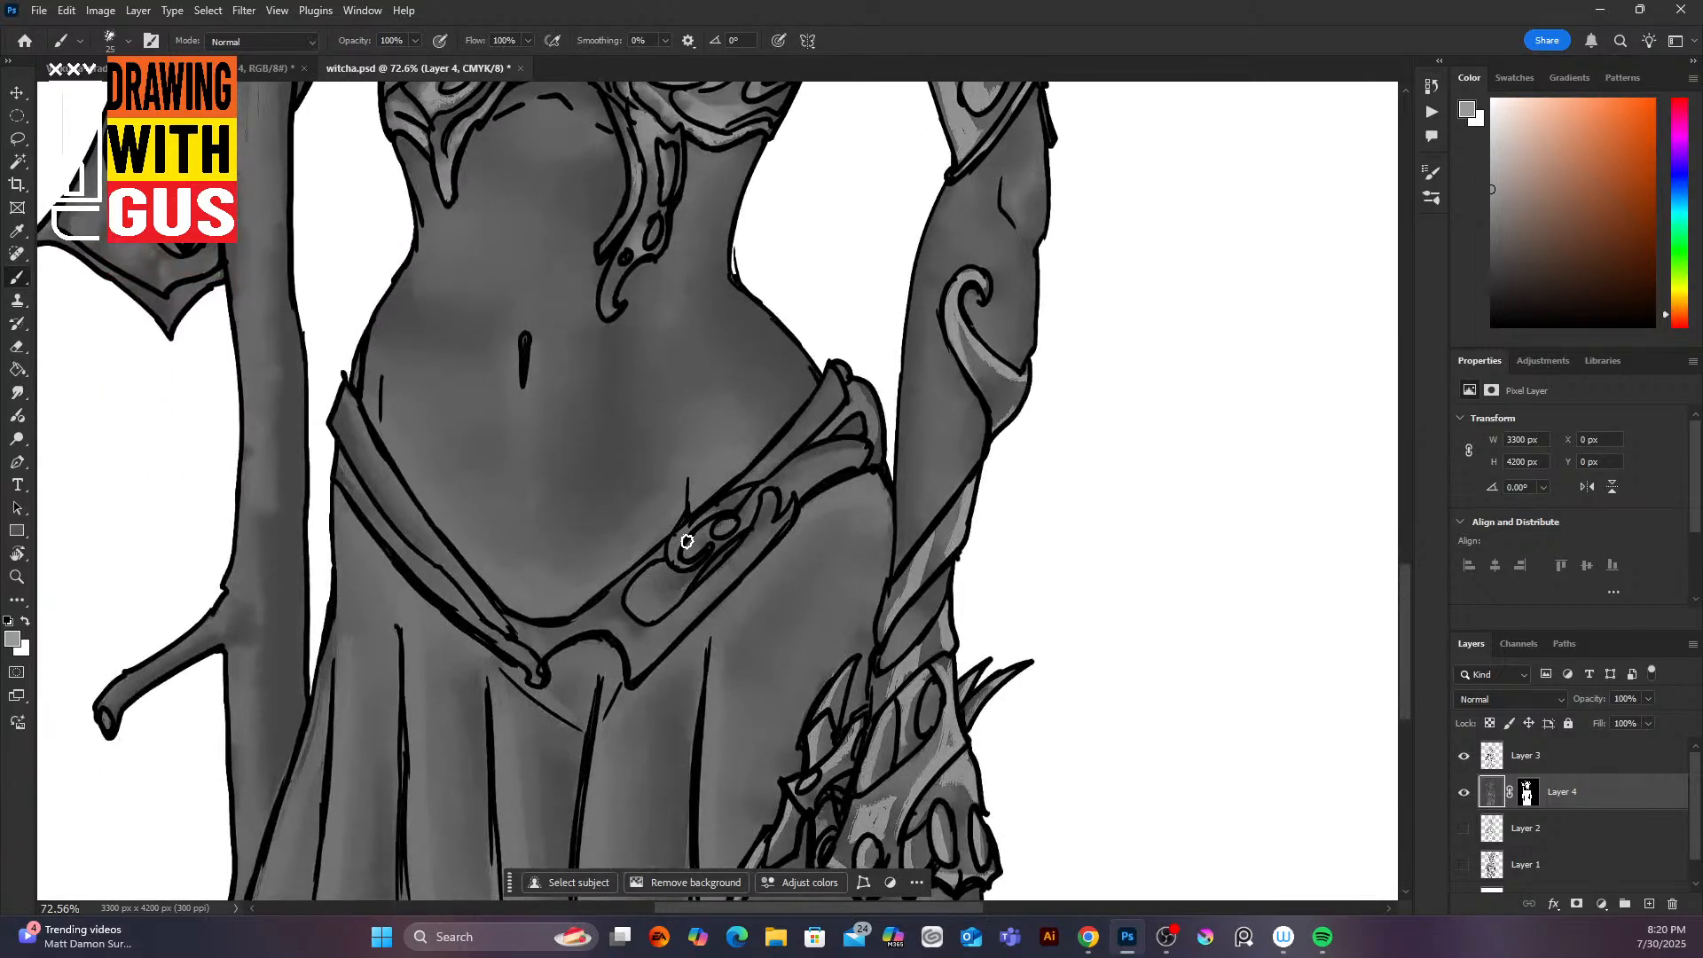
mouse_move(657, 571)
left_mouse_down()
mouse_move(637, 603)
mouse_move(657, 610)
left_mouse_up()
mouse_move(748, 564)
left_mouse_down()
mouse_move(632, 662)
mouse_move(674, 635)
mouse_move(617, 630)
left_mouse_up()
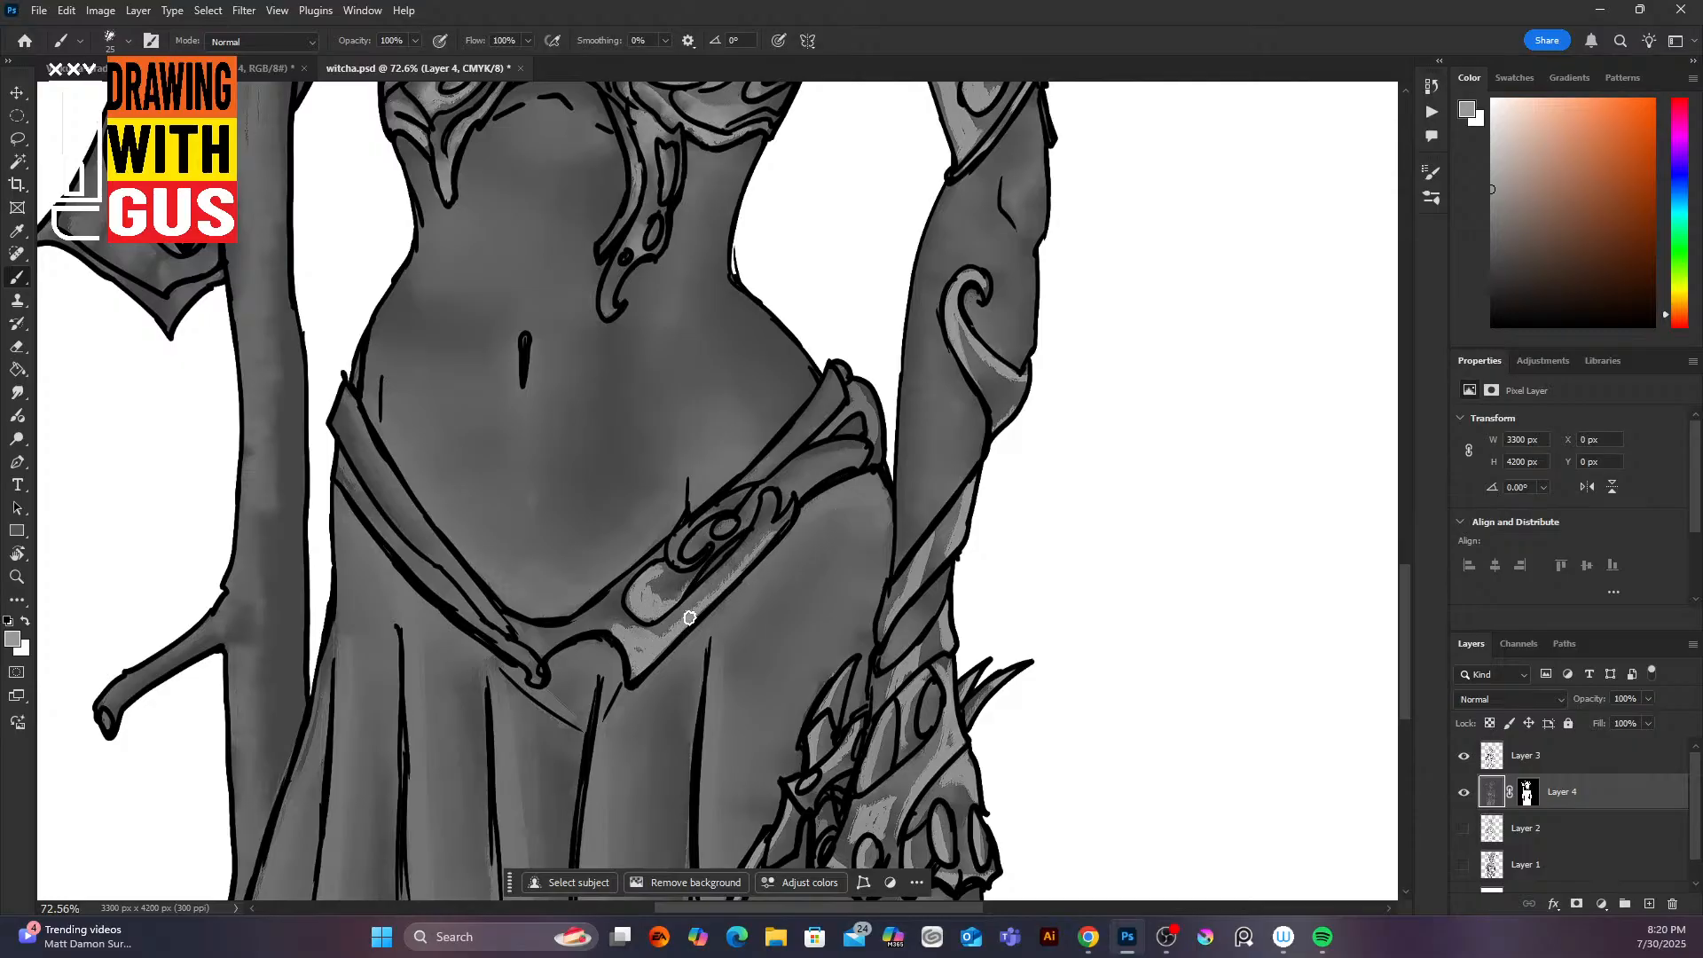
left_click_drag(769, 499, 738, 568)
mouse_move(803, 479)
left_mouse_down()
mouse_move(843, 466)
mouse_move(806, 489)
mouse_move(853, 461)
mouse_move(804, 469)
left_mouse_up()
mouse_move(732, 522)
left_mouse_down()
mouse_move(749, 491)
mouse_move(680, 559)
left_mouse_up()
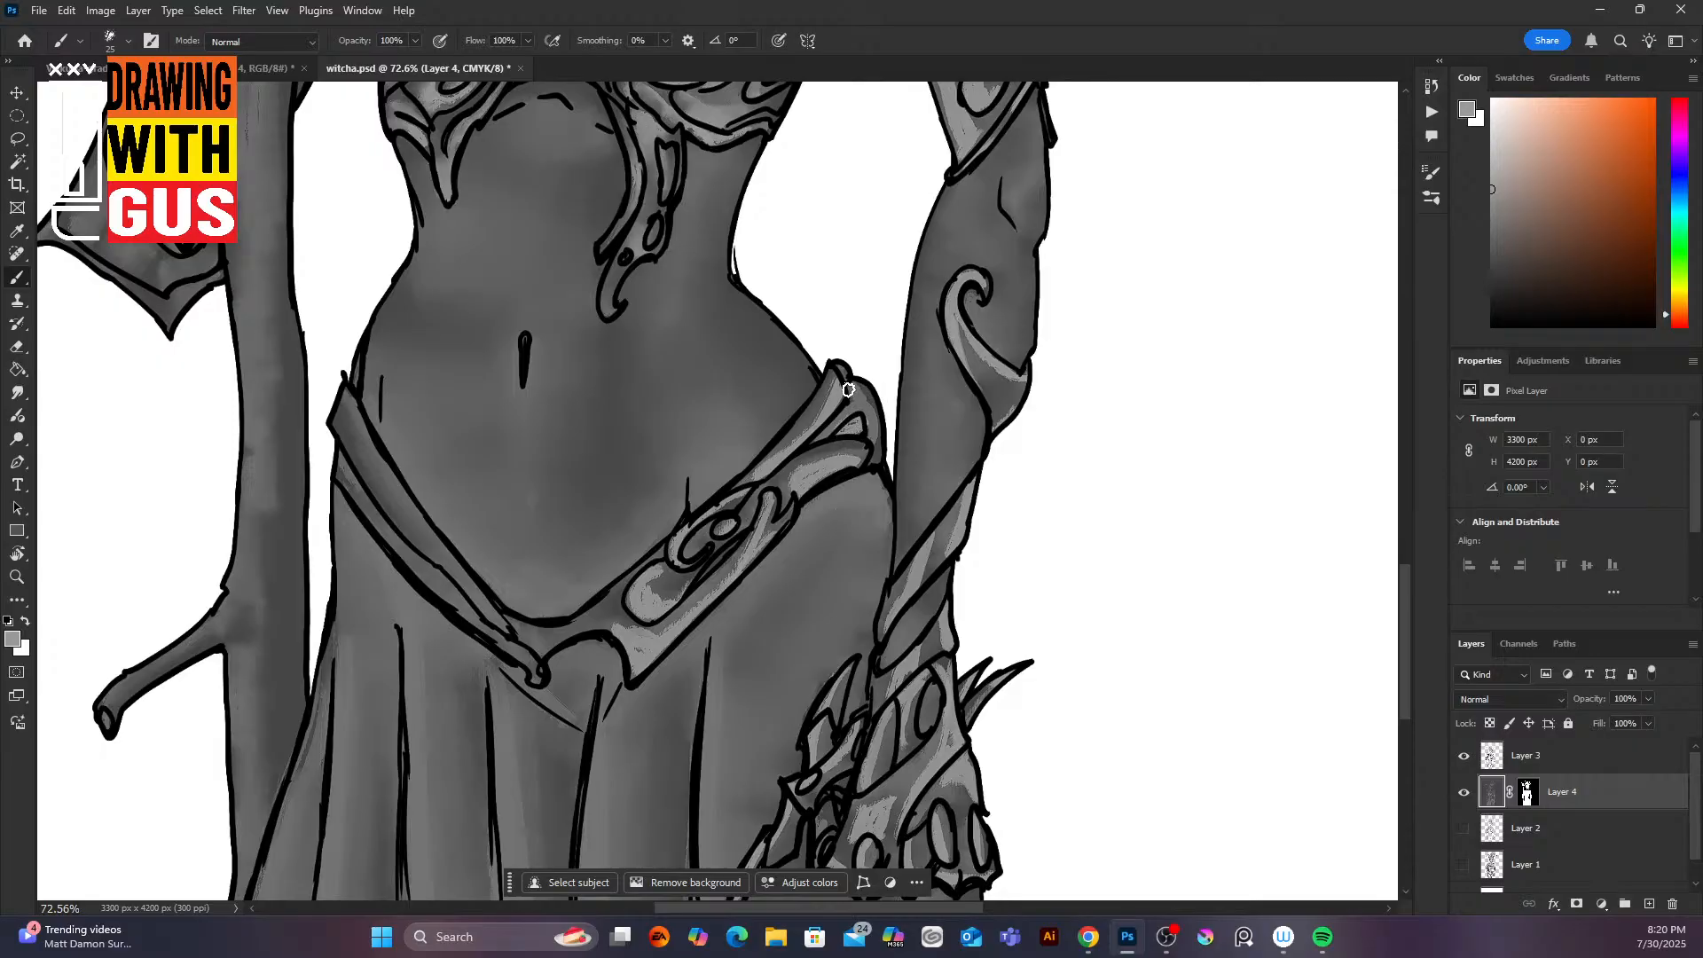
Step: Paint lighter gray on the belt's hip end, center clasp and both bands on the staff side, plus the hanging tendril's tip
mouse_move(849, 389)
left_mouse_down()
mouse_move(874, 413)
mouse_move(876, 459)
left_mouse_up()
left_click_drag(543, 659, 612, 645)
mouse_move(340, 417)
left_mouse_down()
mouse_move(366, 485)
mouse_move(411, 536)
left_mouse_up()
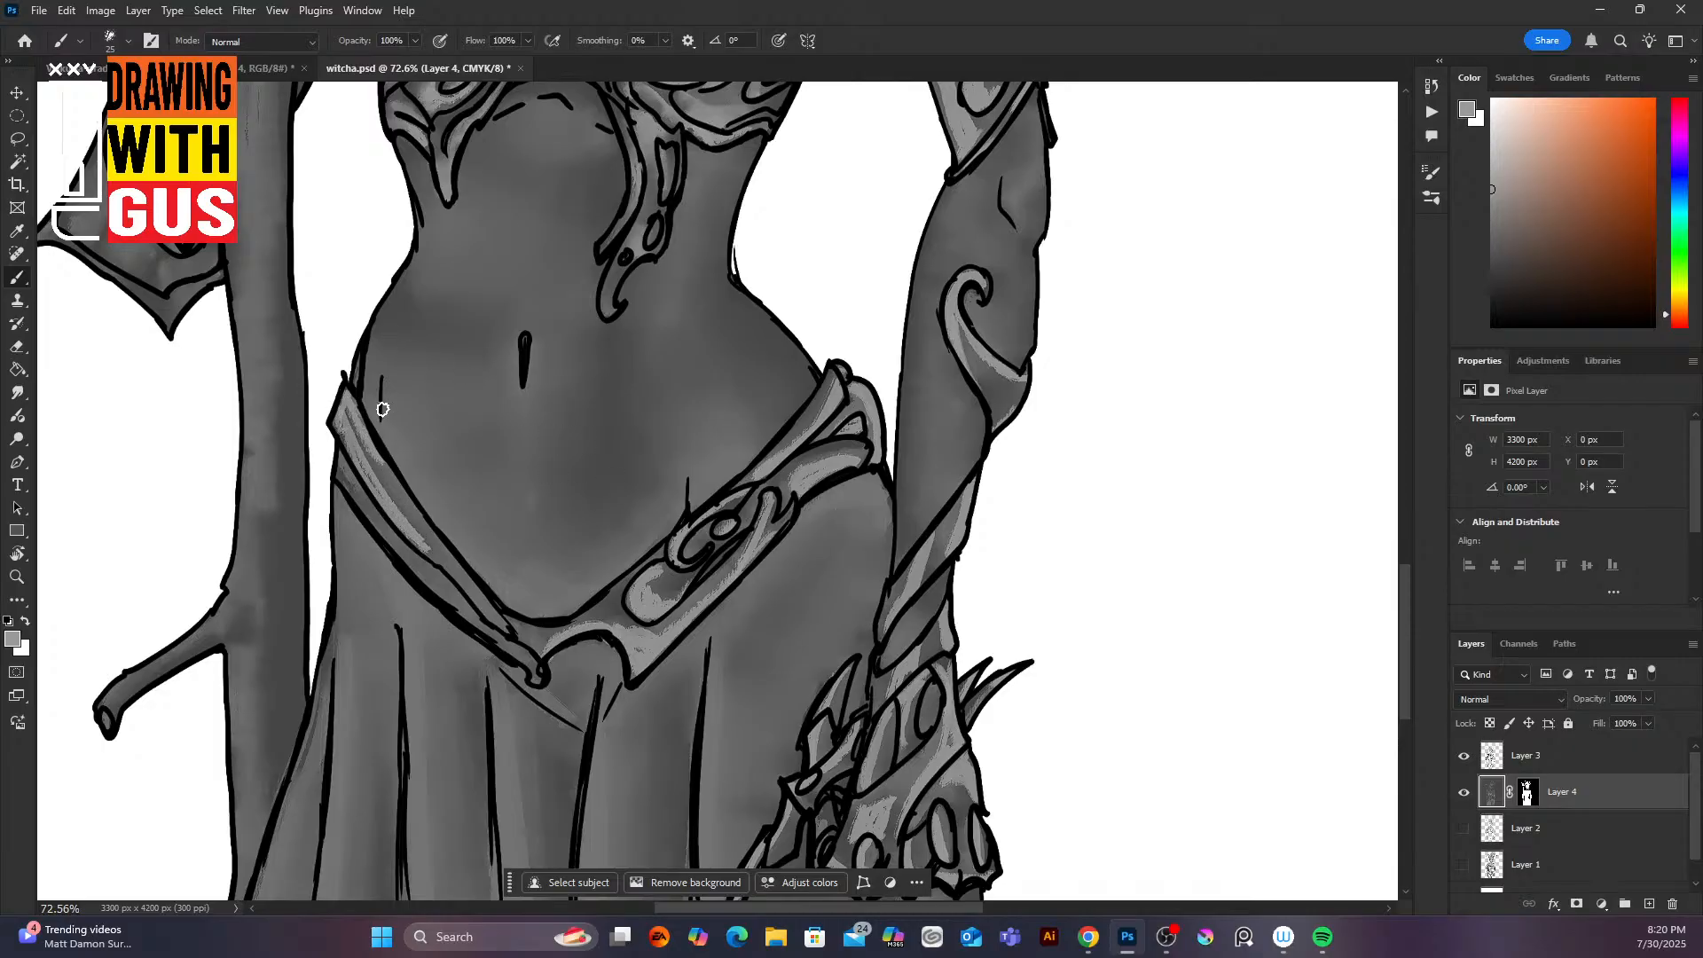
left_click_drag(346, 467, 523, 652)
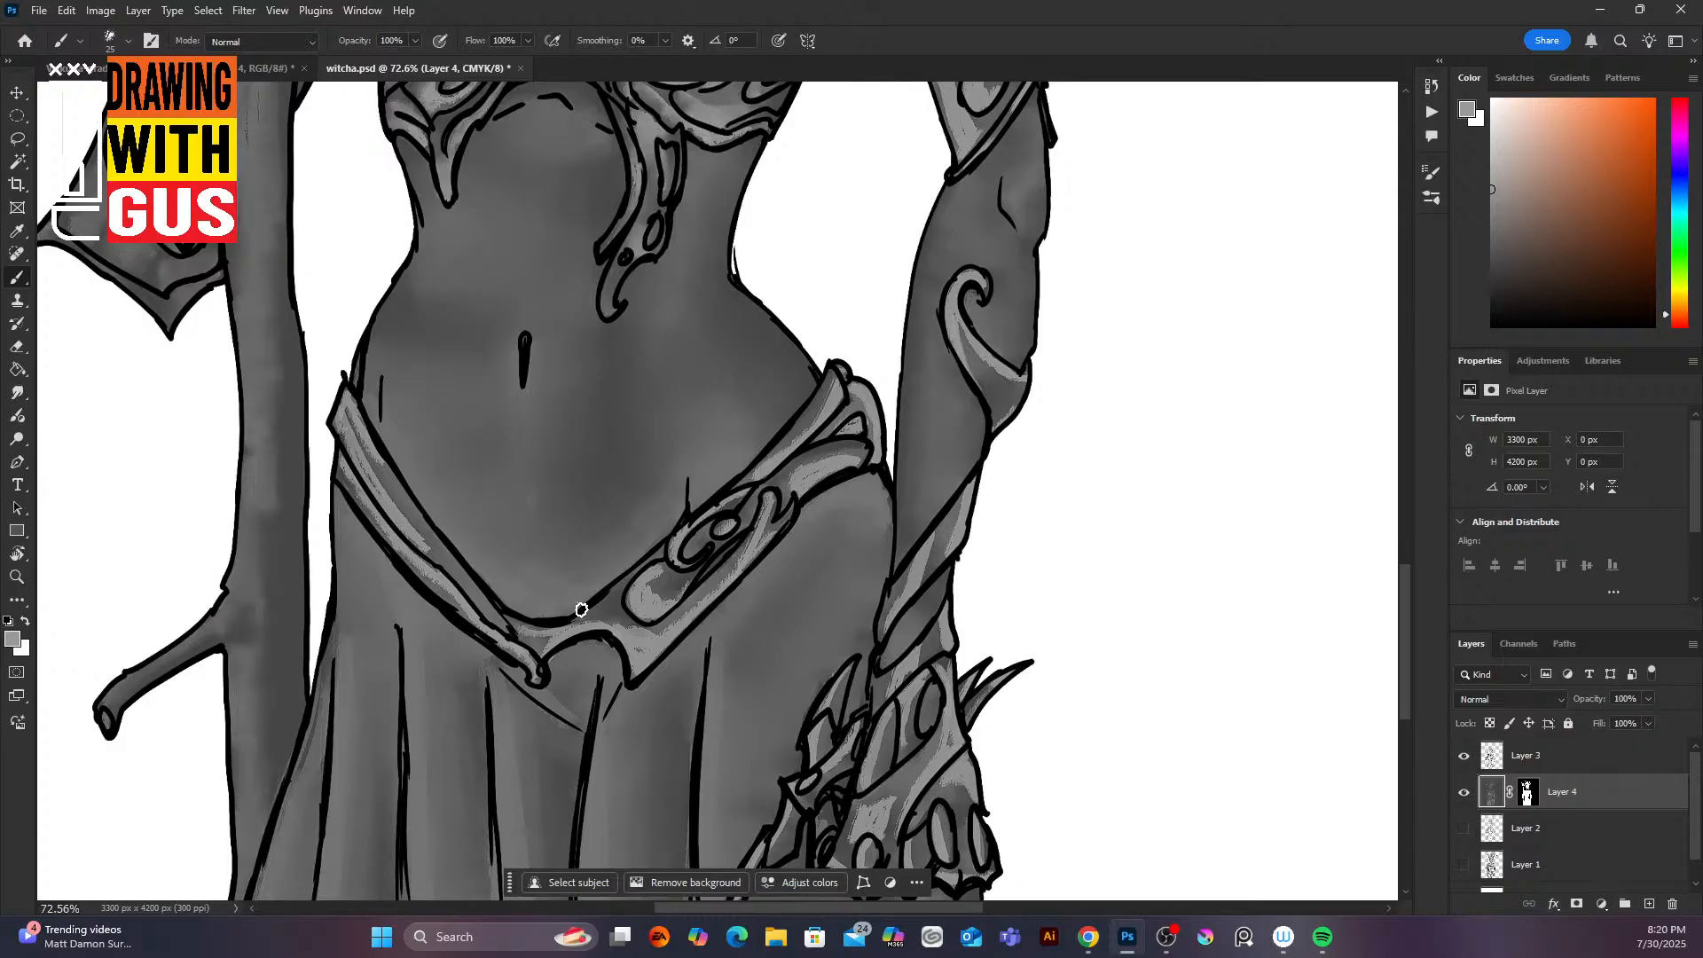
left_click_drag(604, 297, 615, 288)
Step: Smudge the lighter gray smooth along the belt bands, the center clasp, the oval ornament and the hip folds
mouse_move(1404, 621)
left_mouse_down()
mouse_move(1421, 524)
mouse_move(1402, 446)
mouse_move(1381, 639)
left_mouse_up()
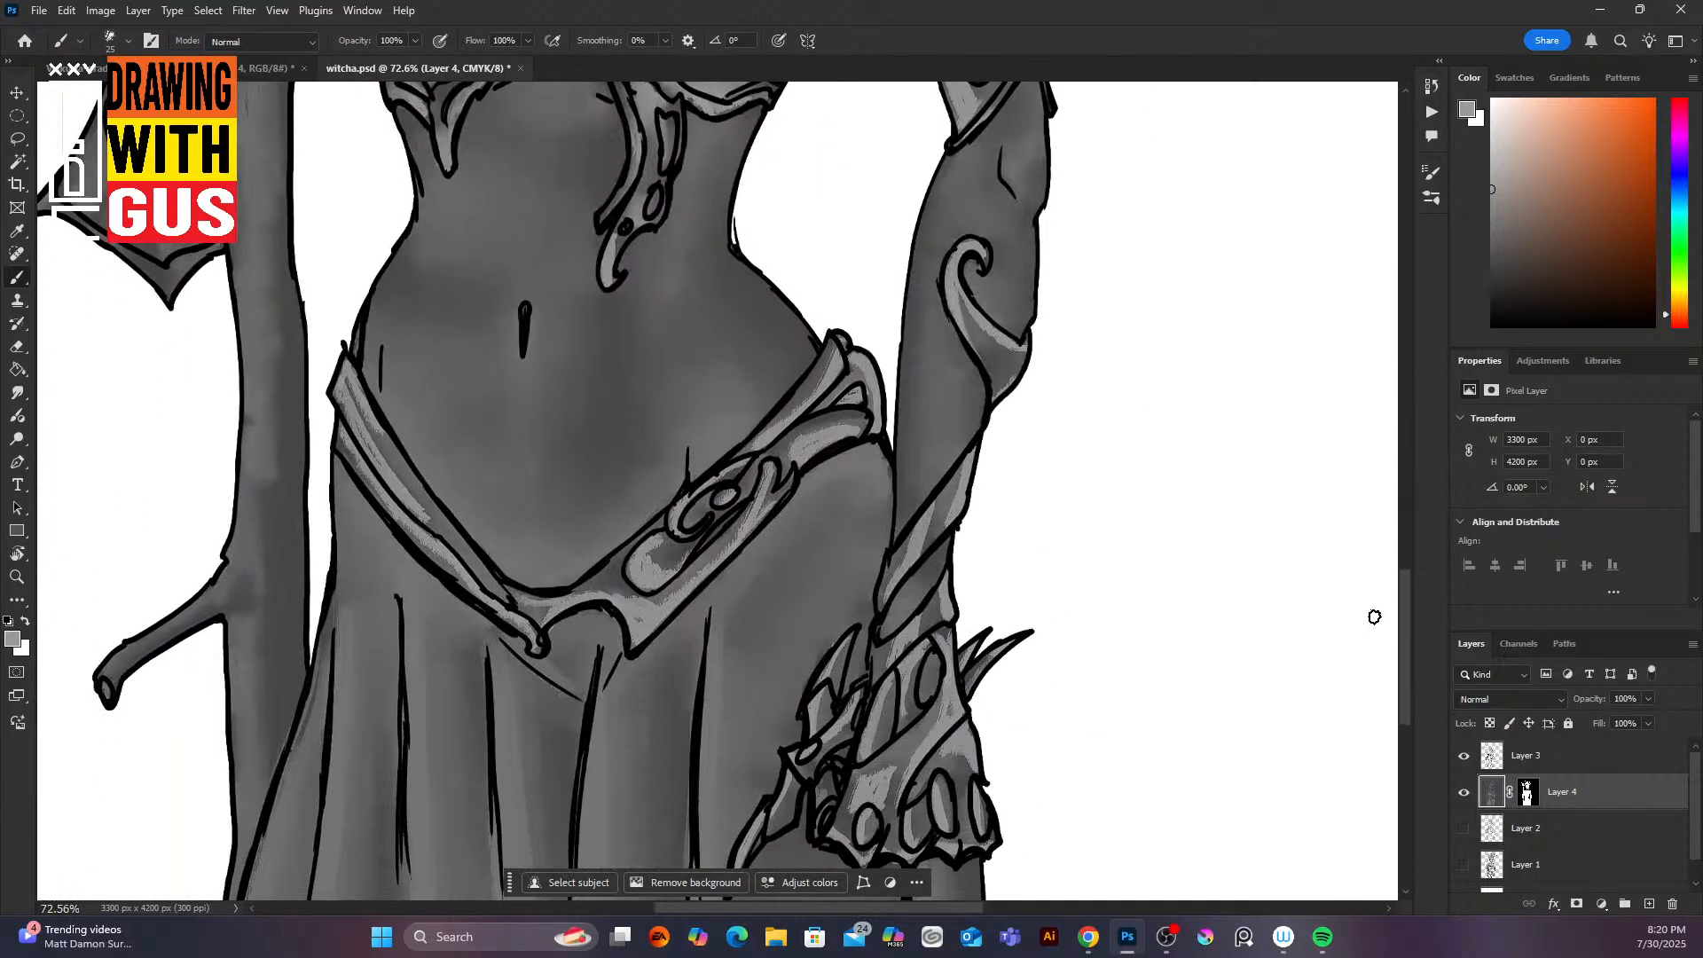
left_click(18, 392)
mouse_move(364, 410)
left_mouse_down()
mouse_move(424, 548)
mouse_move(455, 574)
left_mouse_up()
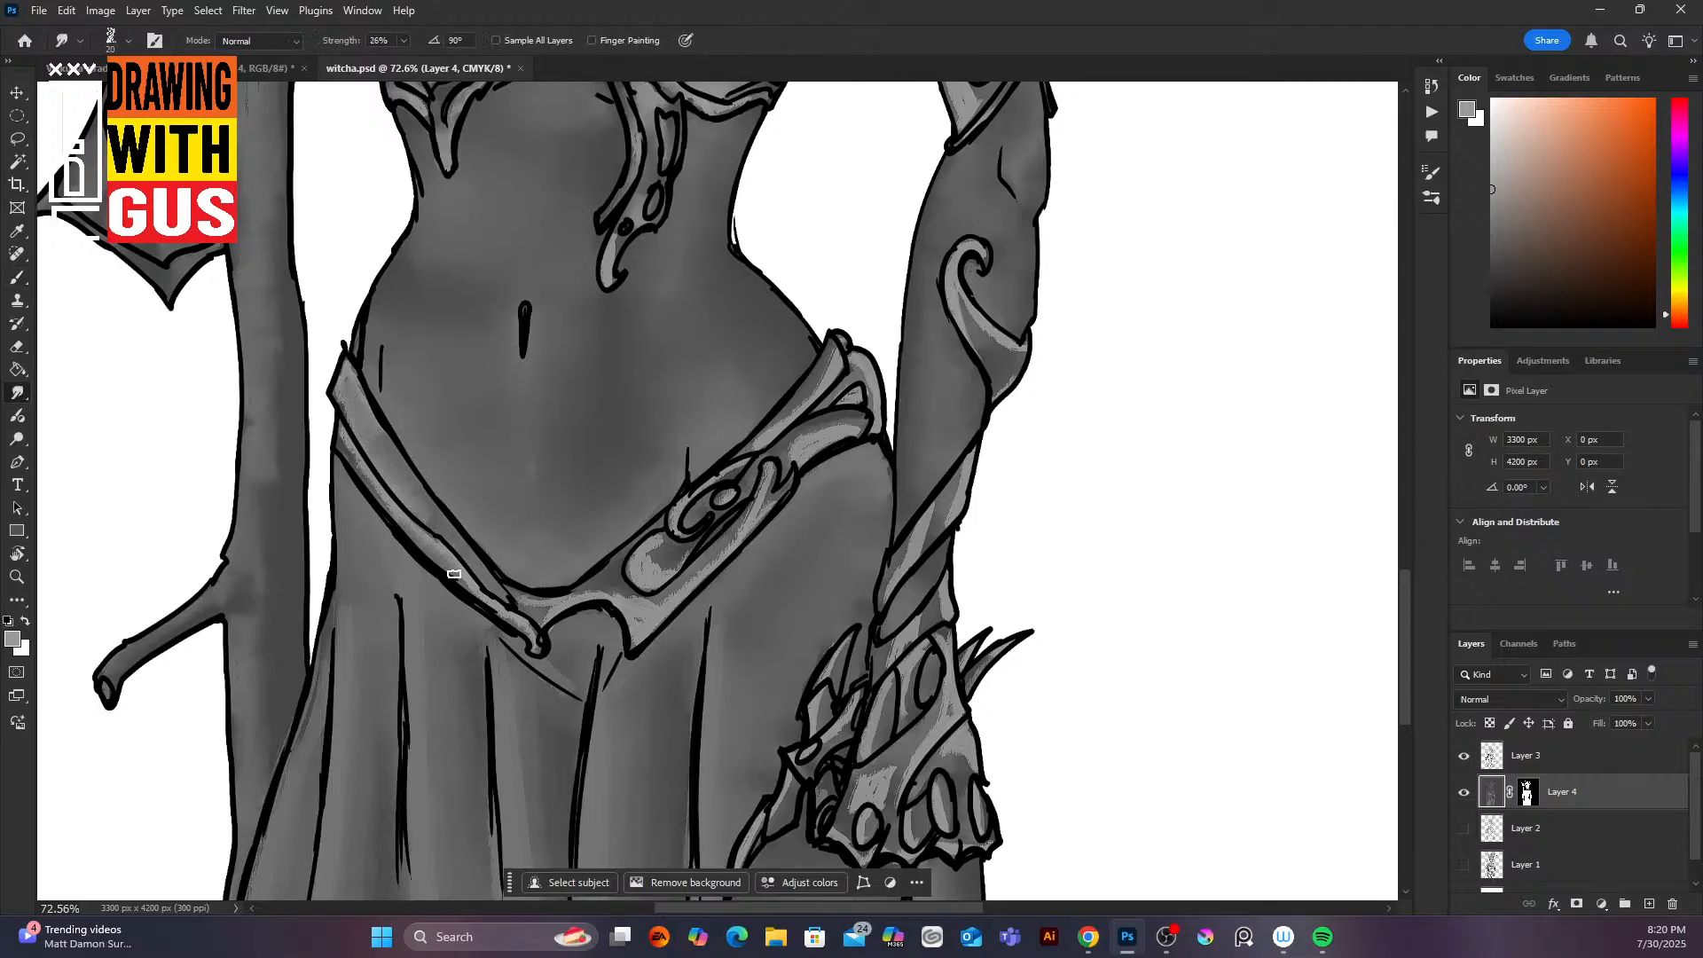
mouse_move(396, 526)
left_mouse_down()
mouse_move(488, 607)
mouse_move(484, 563)
mouse_move(557, 597)
mouse_move(520, 603)
mouse_move(533, 619)
mouse_move(598, 583)
mouse_move(583, 595)
mouse_move(671, 586)
mouse_move(645, 561)
mouse_move(679, 557)
mouse_move(663, 540)
mouse_move(635, 551)
mouse_move(635, 584)
mouse_move(659, 587)
mouse_move(708, 547)
mouse_move(636, 609)
mouse_move(734, 538)
mouse_move(688, 508)
mouse_move(677, 532)
mouse_move(697, 494)
left_mouse_up()
mouse_move(777, 434)
left_mouse_down()
mouse_move(804, 398)
mouse_move(851, 419)
mouse_move(789, 468)
mouse_move(803, 435)
mouse_move(844, 424)
mouse_move(841, 378)
left_mouse_up()
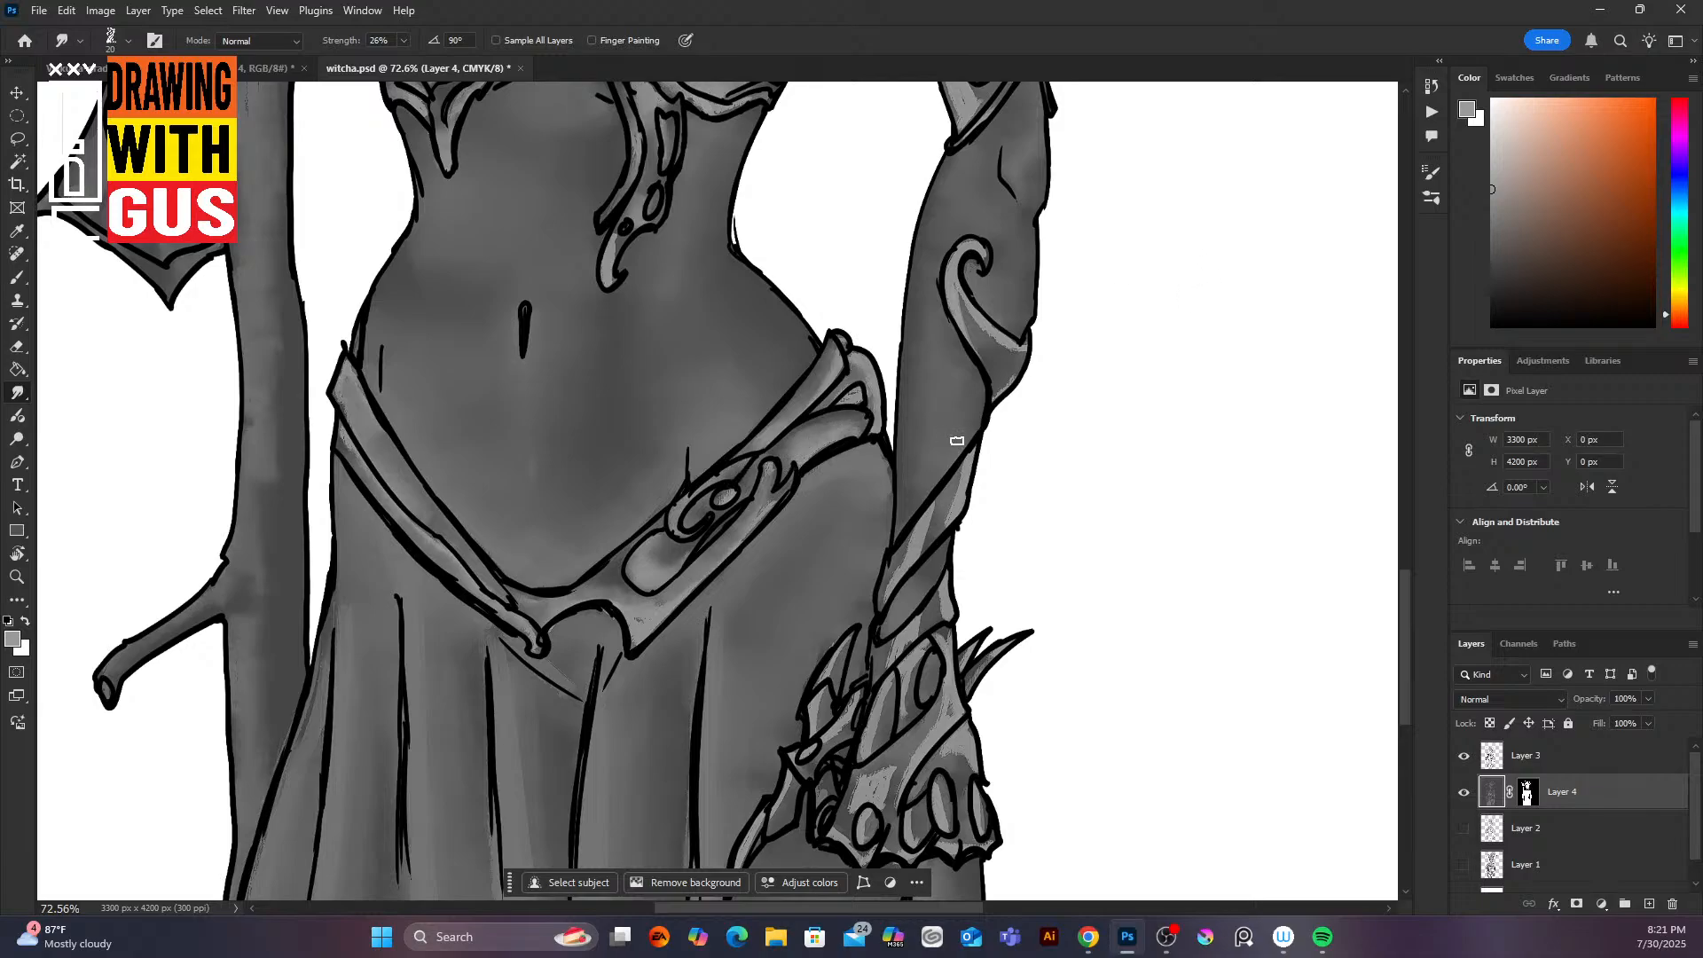
Step: Smudge the highlights smooth on the free arm's spiral forearm band, wrist wraps and hand armor
mouse_move(957, 441)
left_mouse_down()
mouse_move(887, 592)
mouse_move(965, 451)
left_mouse_up()
left_click_drag(956, 591, 884, 652)
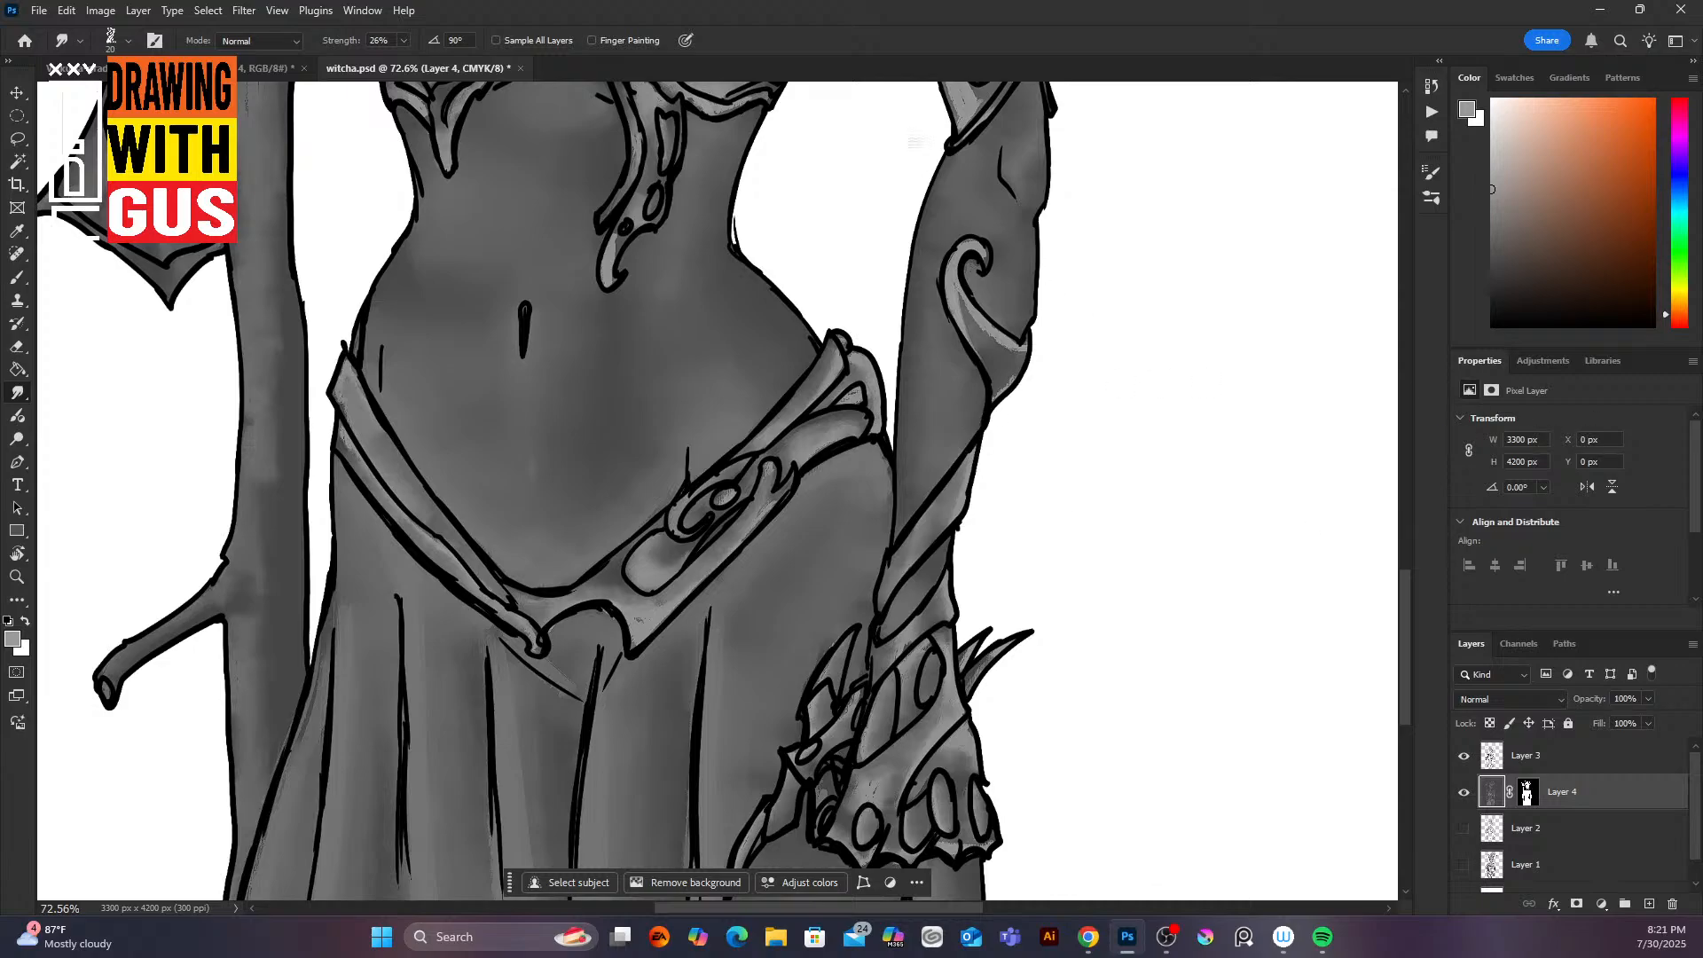
mouse_move(953, 289)
left_mouse_down()
mouse_move(1016, 341)
mouse_move(988, 352)
mouse_move(1014, 373)
left_mouse_up()
Step: Smudge the highlights smooth on the free arm's elbow band and touch up the small ornaments beside the bodice center
left_click_drag(1407, 604, 1409, 525)
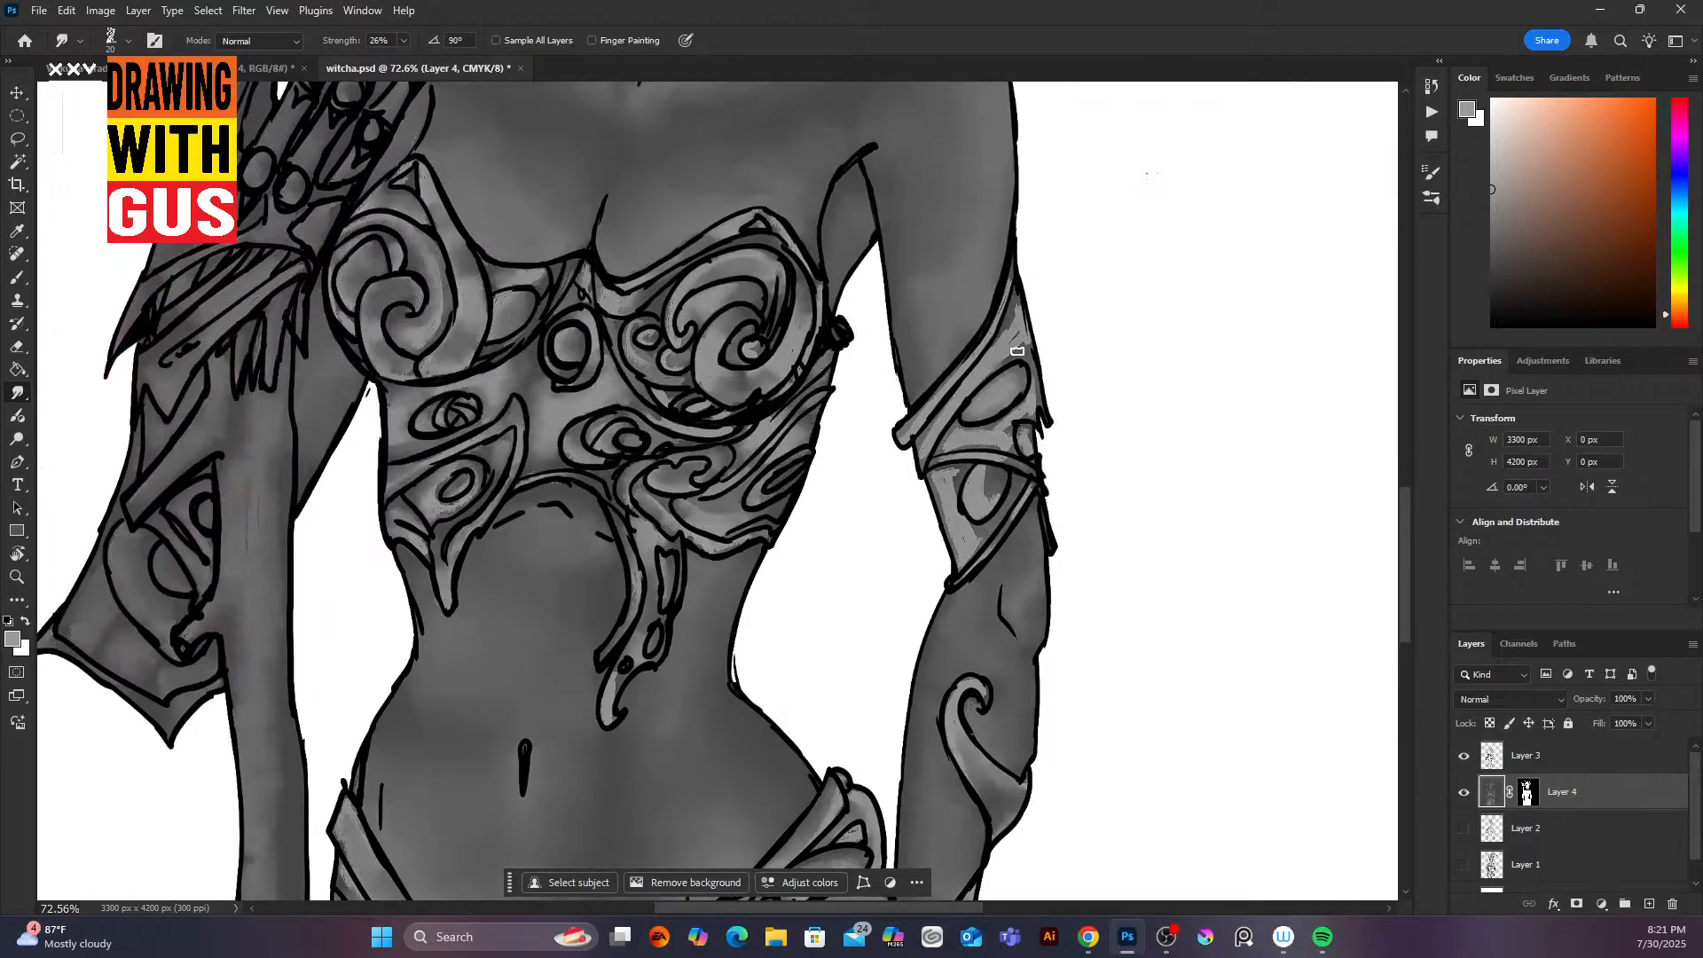
mouse_move(1018, 351)
left_mouse_down()
mouse_move(1034, 328)
mouse_move(995, 343)
mouse_move(1022, 290)
mouse_move(1027, 320)
left_mouse_up()
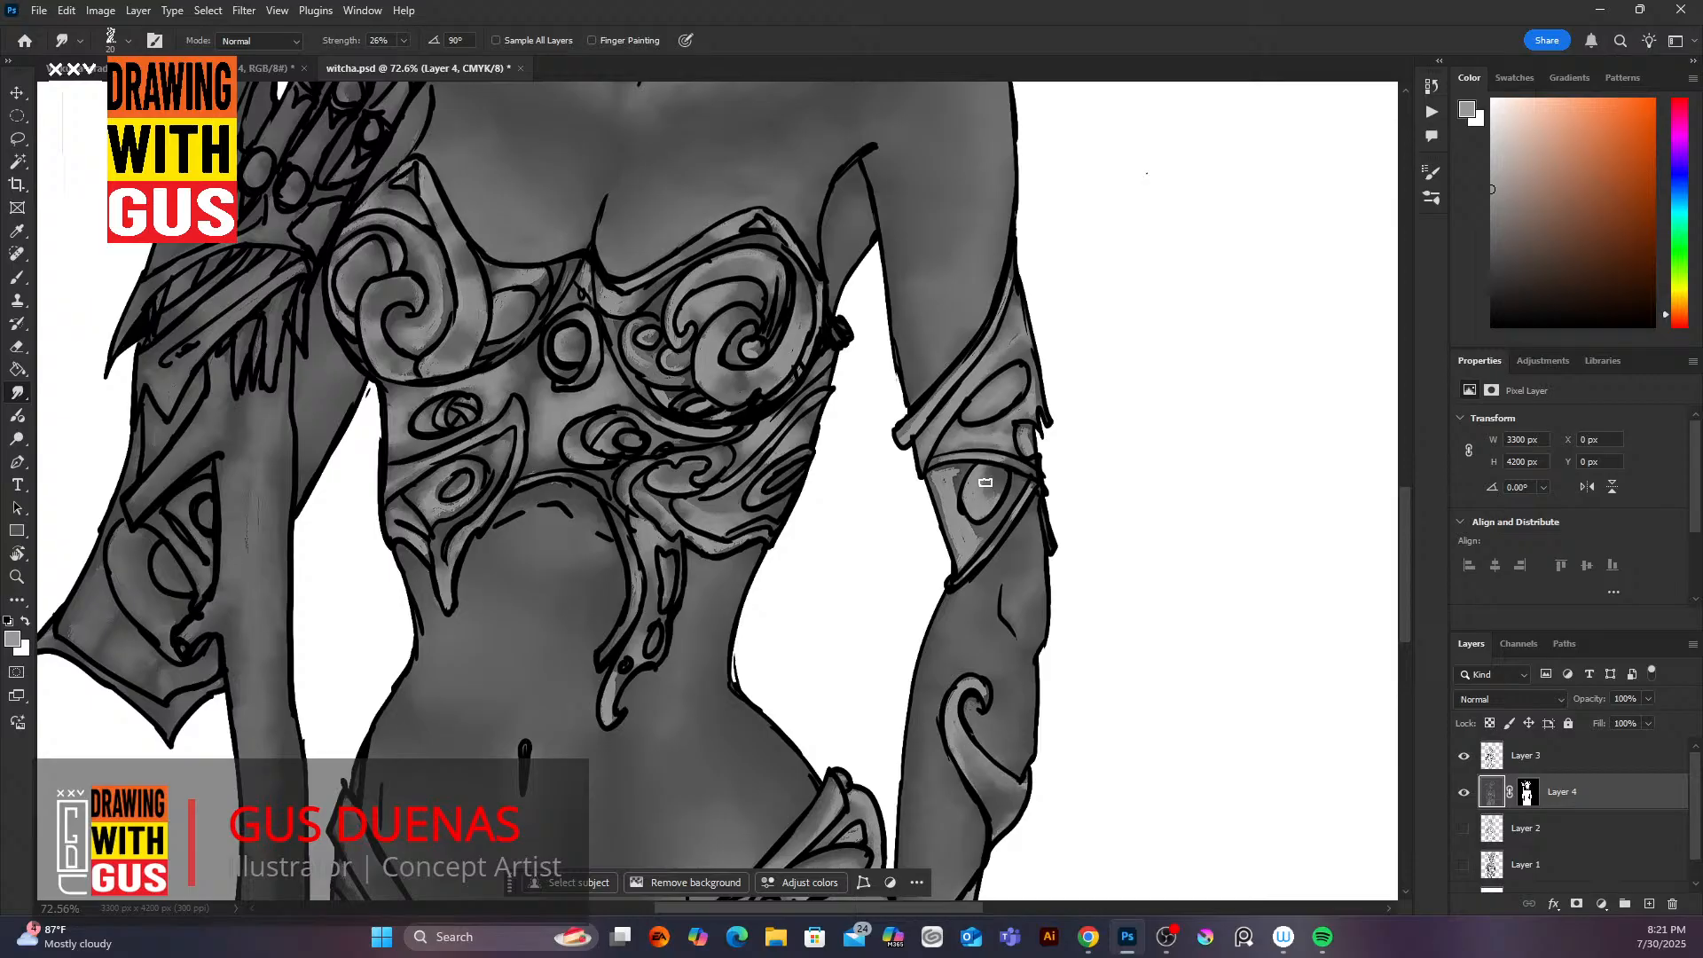
left_click_drag(995, 476, 934, 477)
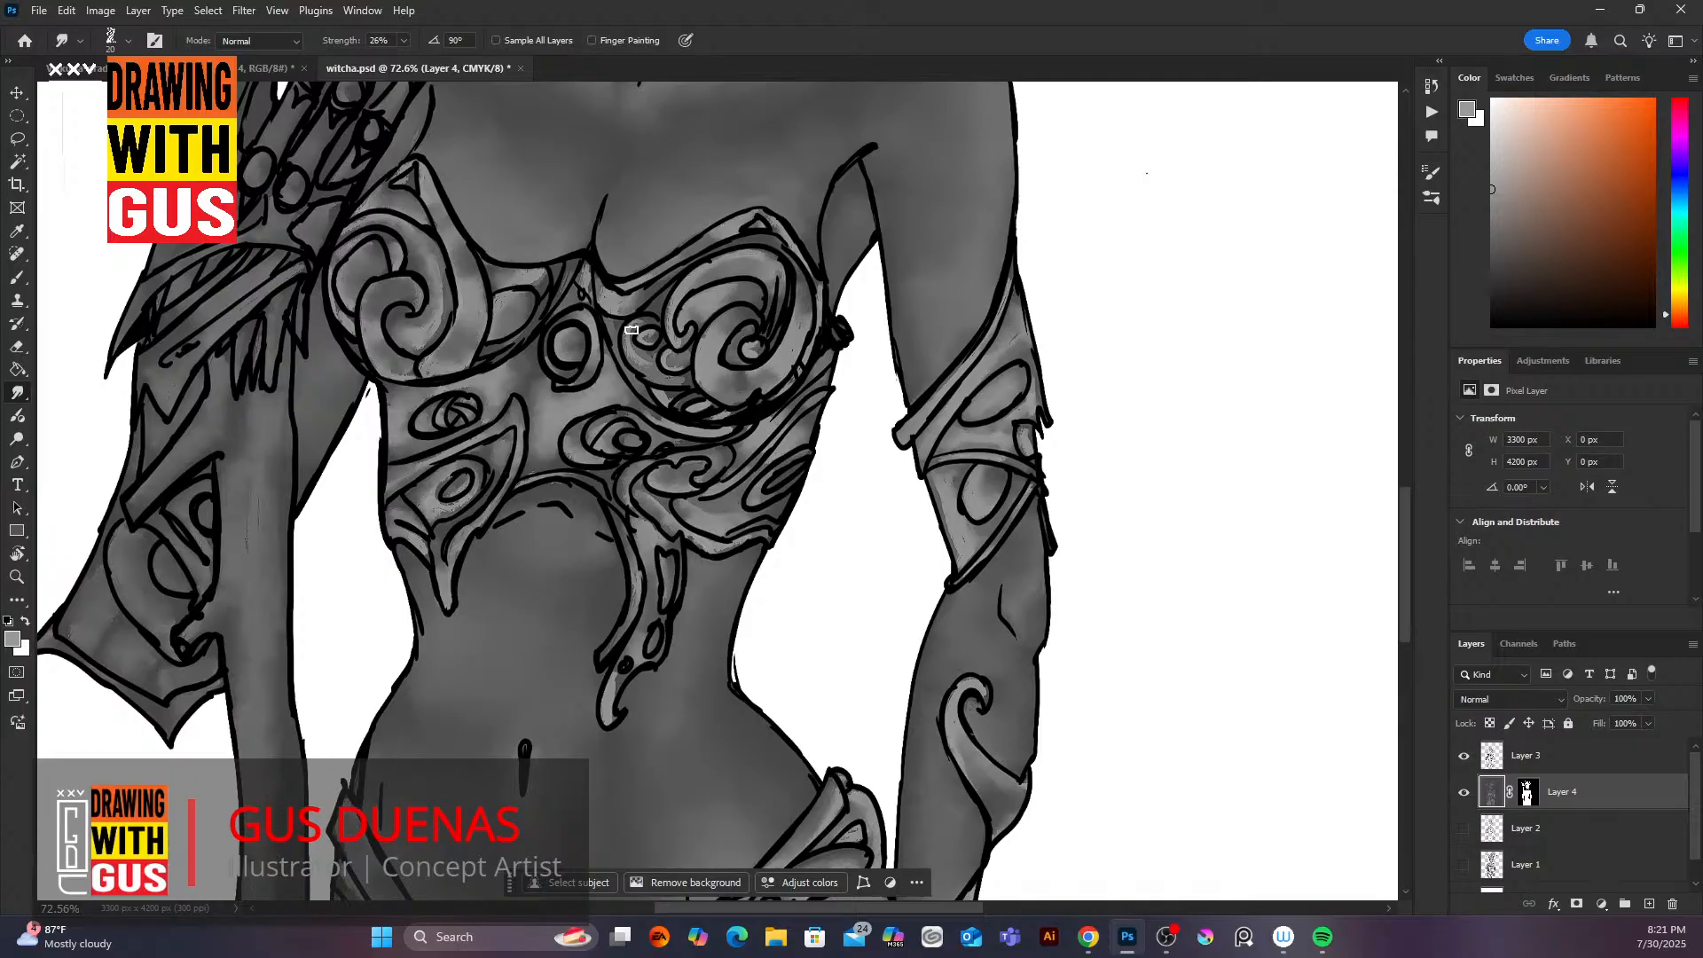
left_click_drag(632, 329, 638, 357)
key("bracketright")
key("bracketright")
key("bracketright")
key("bracketright")
scroll(1053, 571, "down", 5)
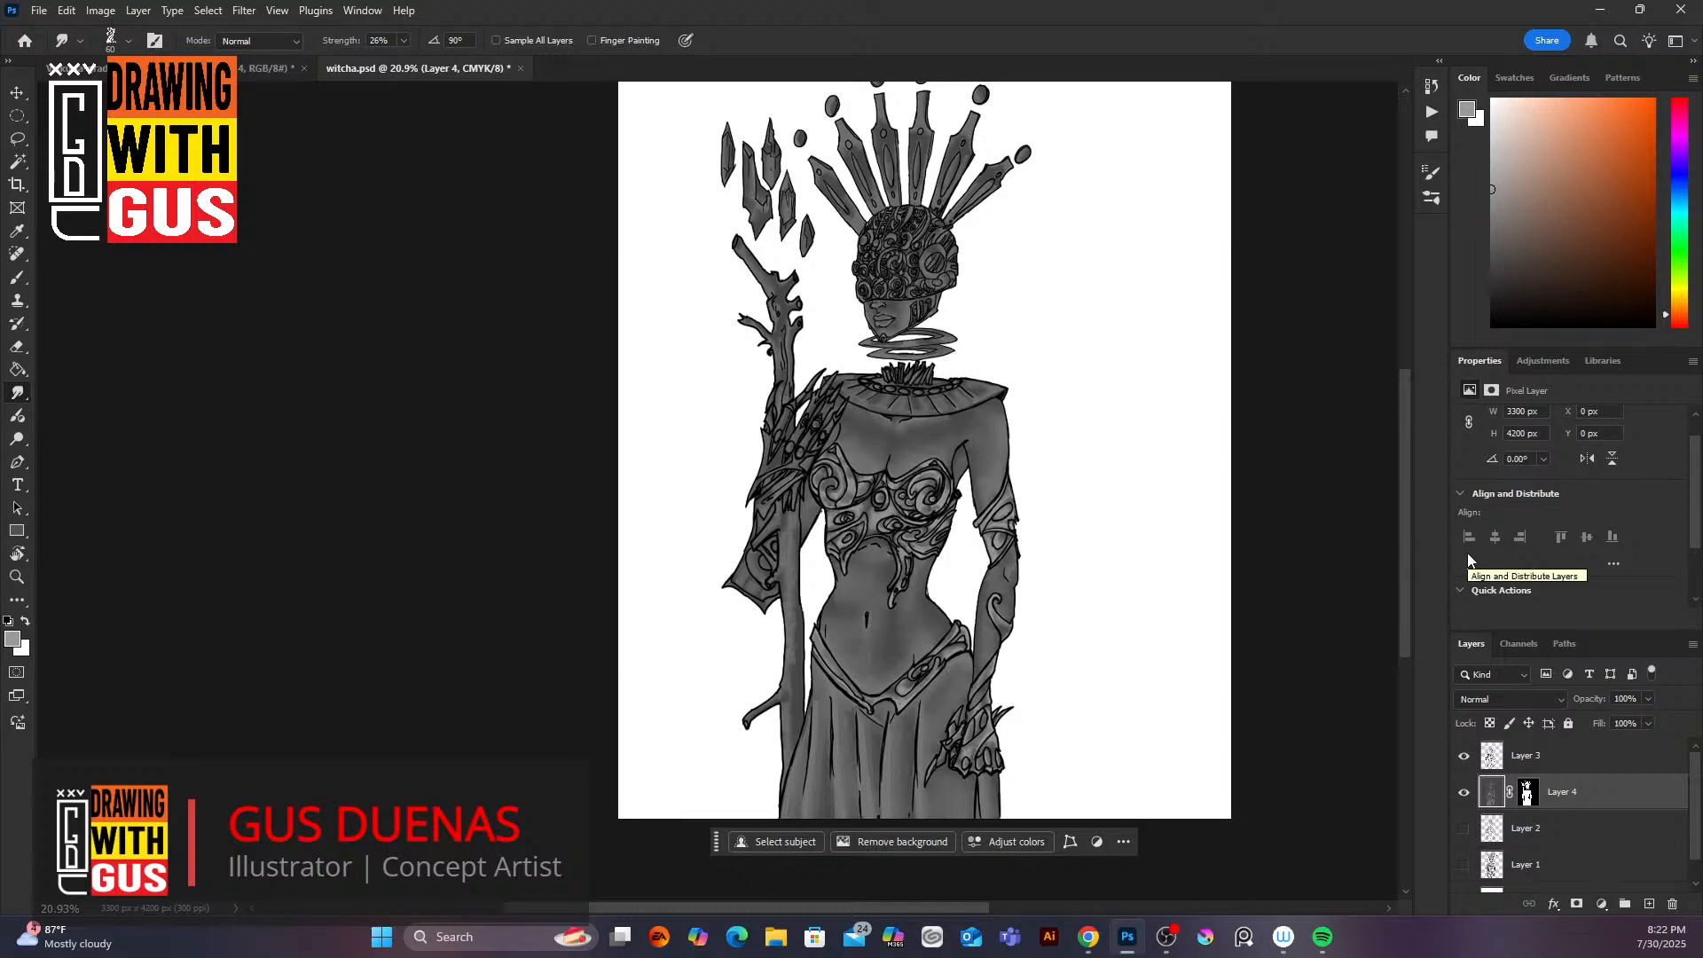
Step: Paint lighter gray with the Brush over the fingers, spikes and claws of the armored hand gripping the staff
scroll(923, 508, "up", 5)
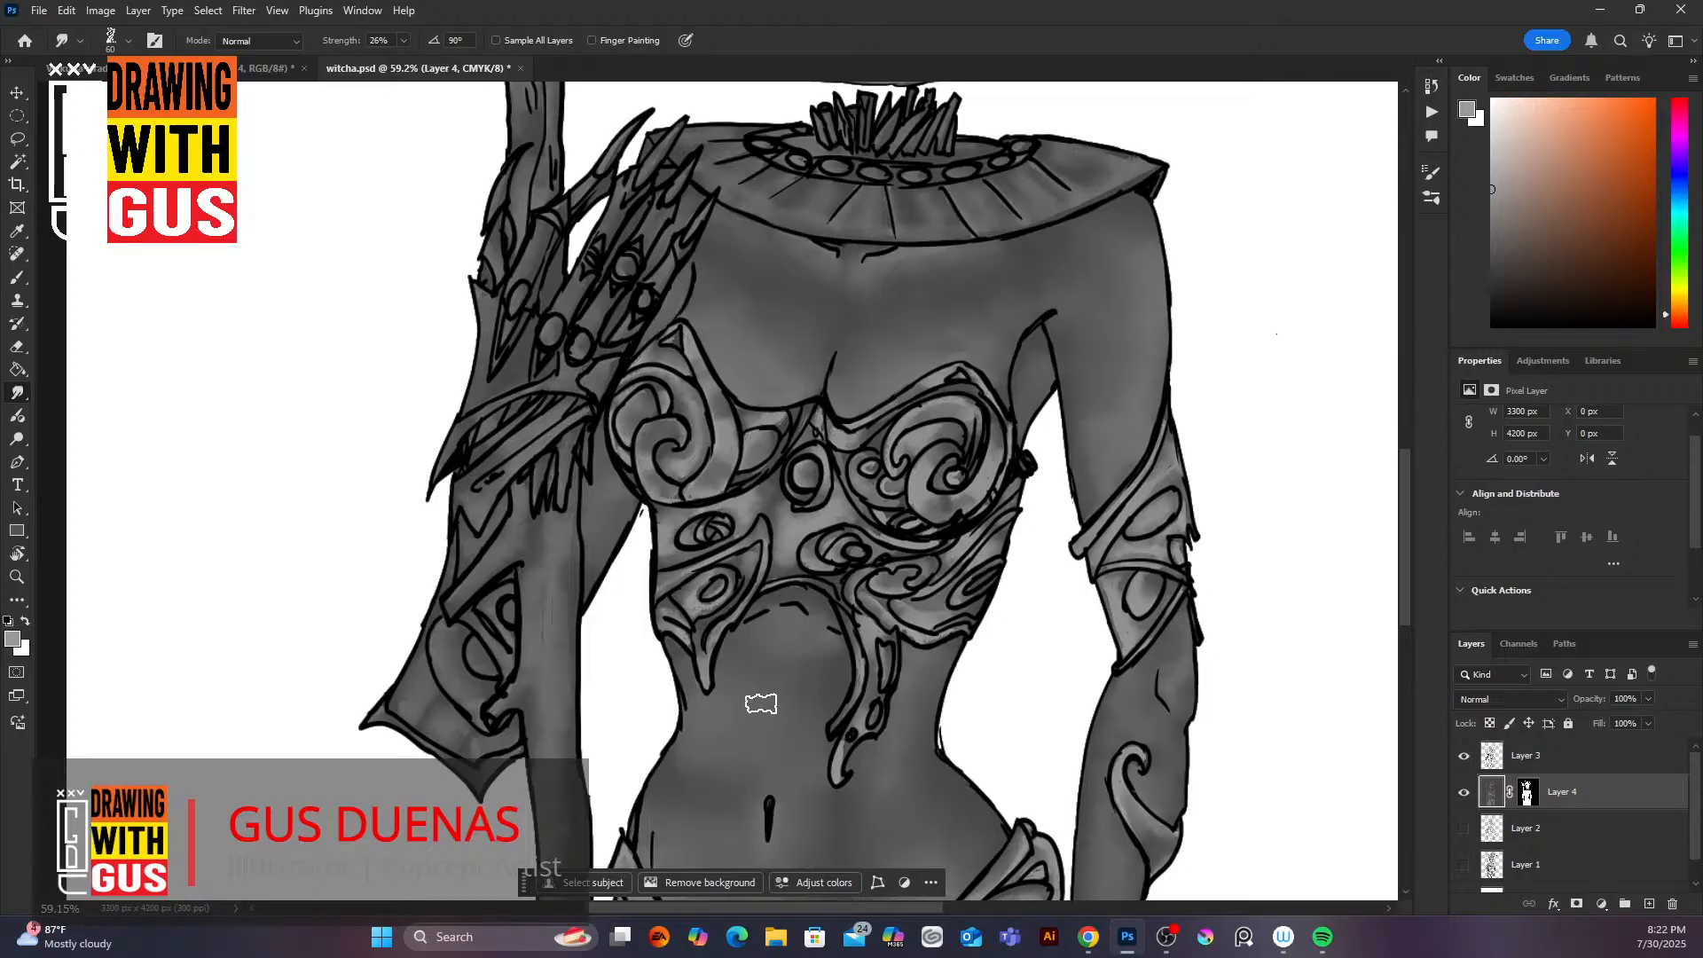
key("b")
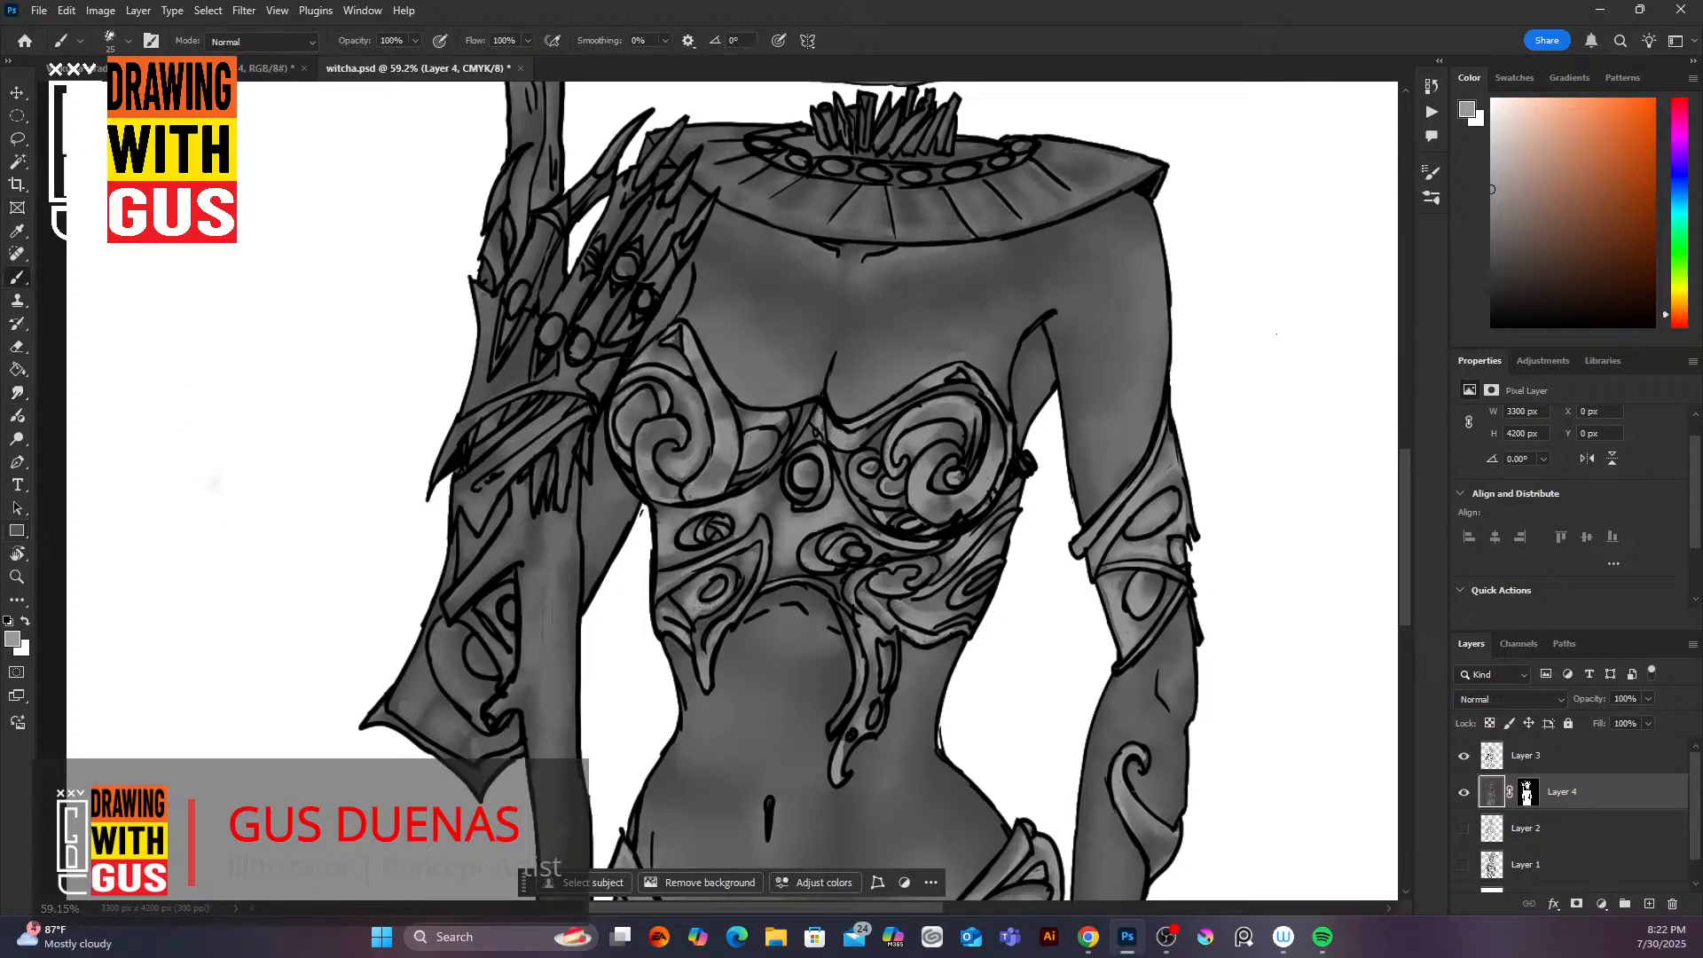
left_click_drag(537, 228, 475, 387)
mouse_move(492, 311)
left_mouse_down()
mouse_move(487, 382)
mouse_move(533, 327)
mouse_move(528, 352)
mouse_move(508, 326)
mouse_move(584, 310)
mouse_move(550, 327)
mouse_move(566, 323)
mouse_move(584, 278)
mouse_move(567, 305)
mouse_move(584, 276)
left_mouse_up()
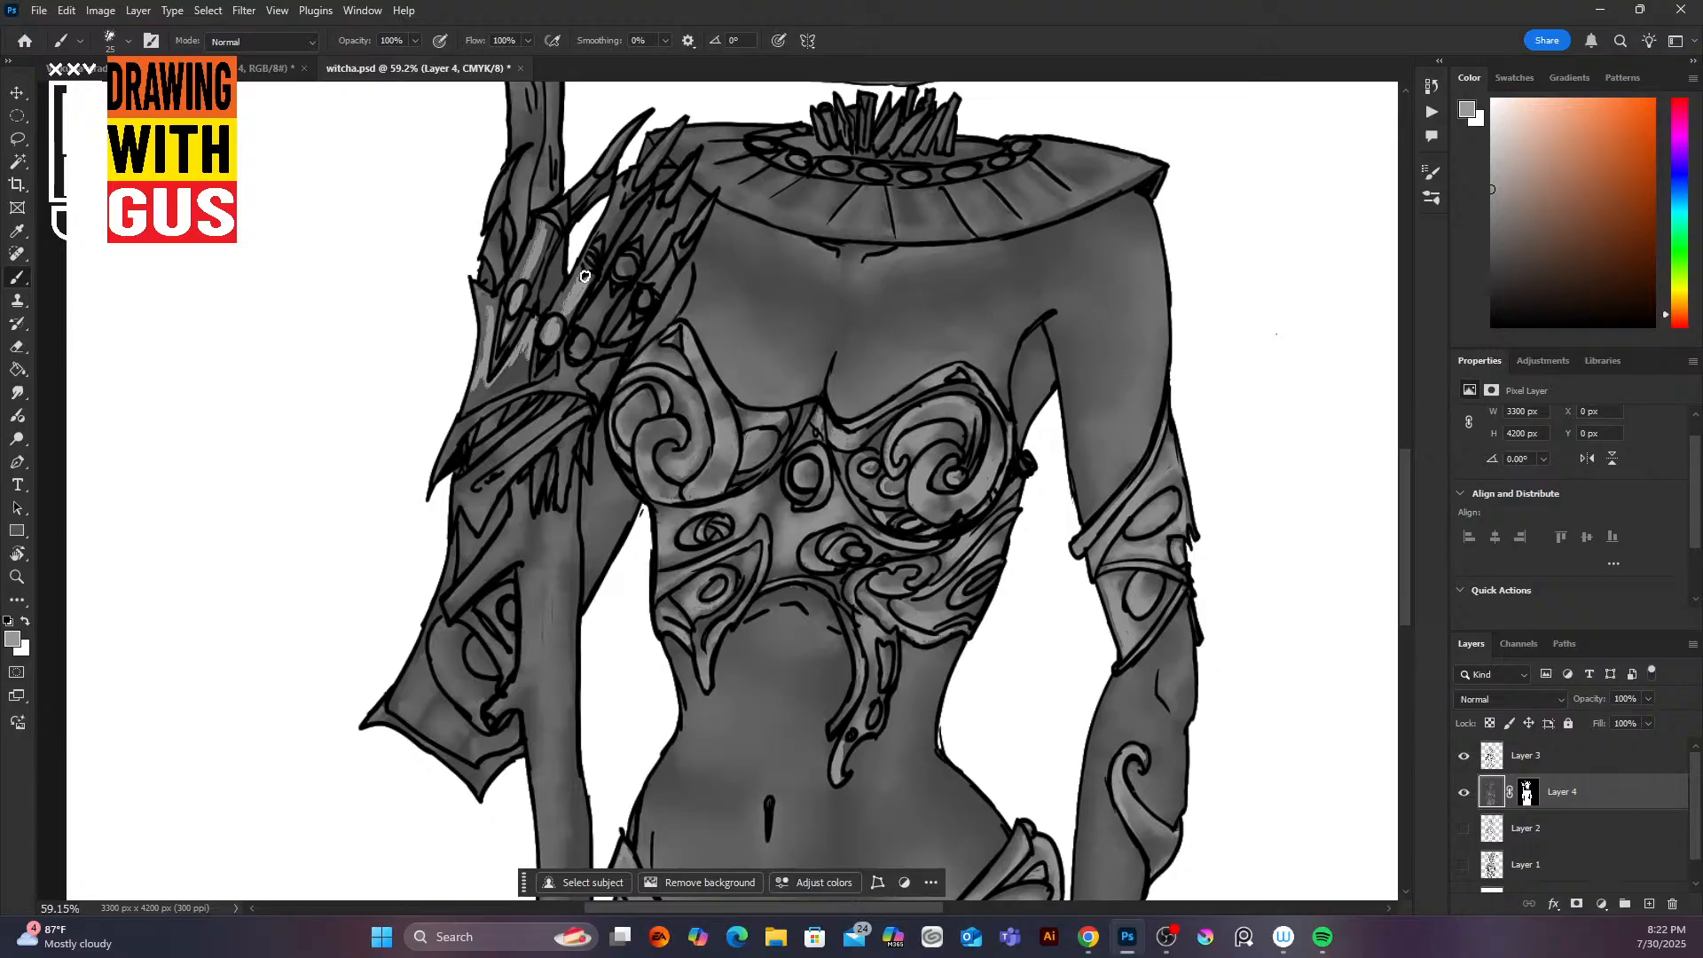
mouse_move(680, 119)
left_mouse_down()
mouse_move(658, 160)
mouse_move(679, 119)
mouse_move(629, 116)
mouse_move(589, 175)
mouse_move(620, 175)
mouse_move(611, 187)
mouse_move(714, 84)
mouse_move(682, 178)
mouse_move(690, 162)
mouse_move(582, 343)
mouse_move(614, 288)
mouse_move(659, 283)
left_mouse_up()
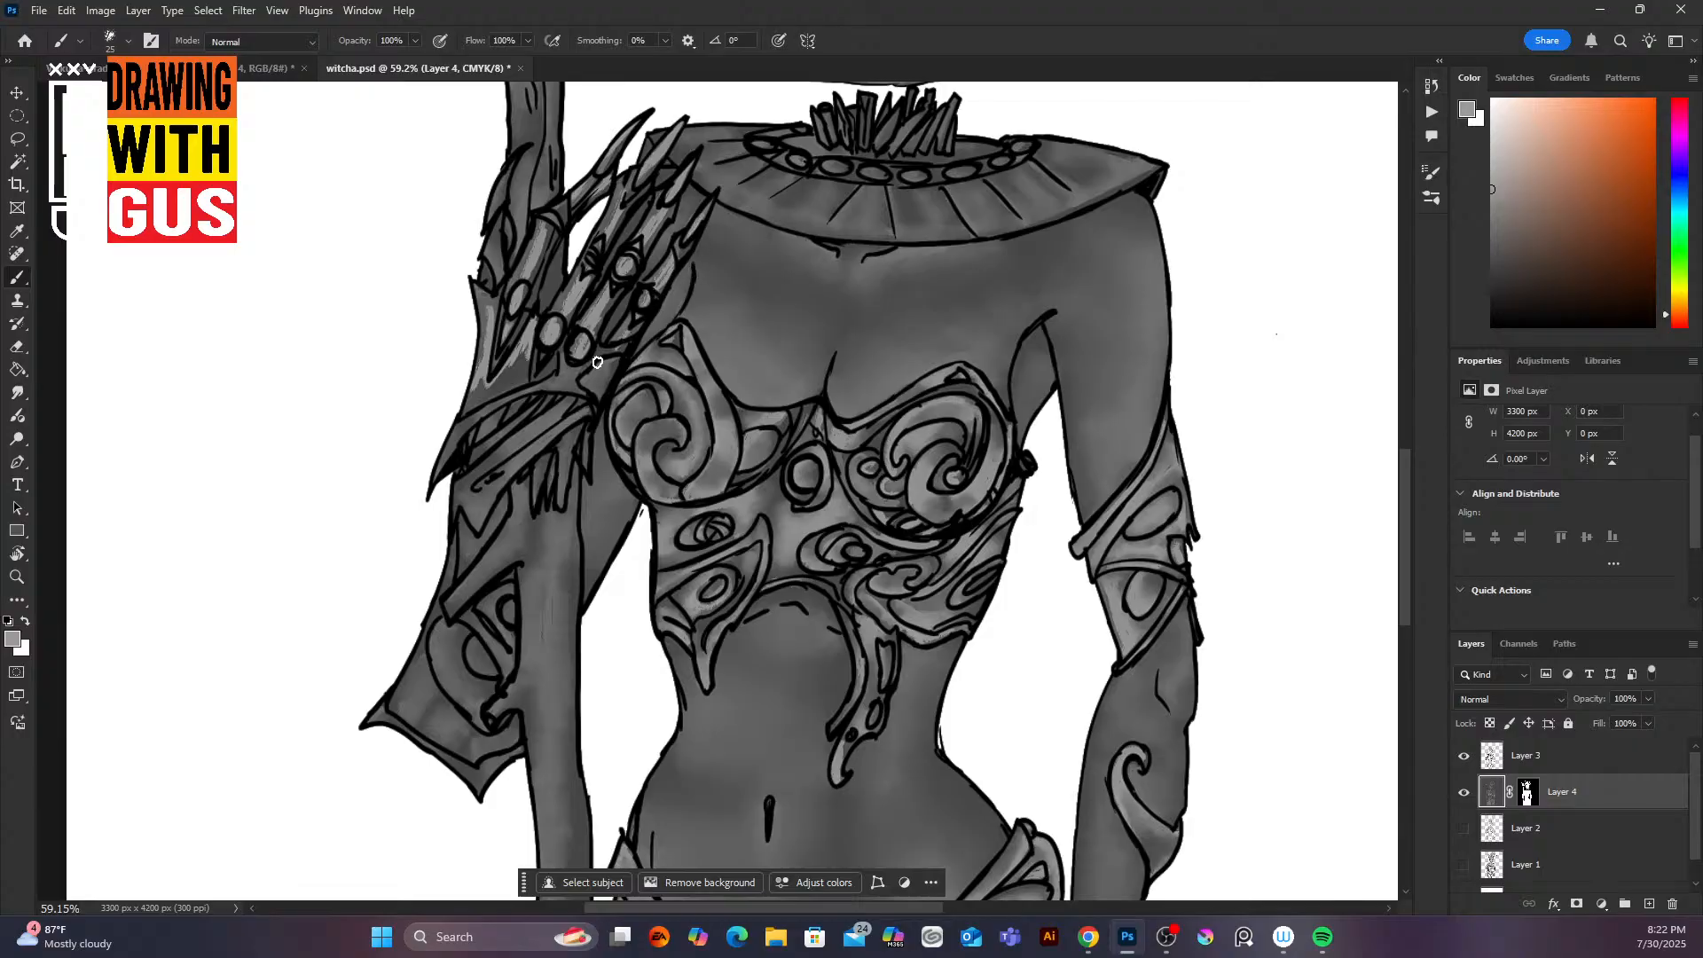
Step: Paint lighter gray on the staff hand's wrist band, the forearm ornaments and the flared, pointed elbow guard
mouse_move(597, 362)
left_mouse_down()
mouse_move(546, 388)
mouse_move(568, 388)
mouse_move(533, 375)
mouse_move(509, 398)
mouse_move(562, 367)
mouse_move(432, 479)
mouse_move(560, 417)
left_mouse_up()
mouse_move(490, 476)
left_mouse_down()
mouse_move(620, 367)
mouse_move(508, 382)
mouse_move(511, 488)
mouse_move(498, 432)
mouse_move(500, 514)
mouse_move(463, 508)
mouse_move(474, 526)
mouse_move(499, 502)
mouse_move(462, 516)
mouse_move(468, 550)
mouse_move(503, 499)
left_mouse_up()
mouse_move(493, 613)
left_mouse_down()
mouse_move(483, 609)
mouse_move(505, 590)
mouse_move(477, 632)
mouse_move(464, 616)
mouse_move(509, 681)
mouse_move(479, 557)
mouse_move(466, 647)
mouse_move(491, 674)
mouse_move(443, 635)
mouse_move(450, 687)
mouse_move(437, 642)
mouse_move(475, 695)
mouse_move(450, 675)
mouse_move(462, 688)
mouse_move(411, 685)
mouse_move(423, 668)
mouse_move(393, 710)
mouse_move(435, 695)
mouse_move(419, 722)
mouse_move(445, 714)
mouse_move(447, 745)
mouse_move(480, 762)
mouse_move(511, 737)
mouse_move(475, 763)
mouse_move(480, 796)
mouse_move(492, 762)
left_mouse_up()
left_click_drag(380, 707, 373, 724)
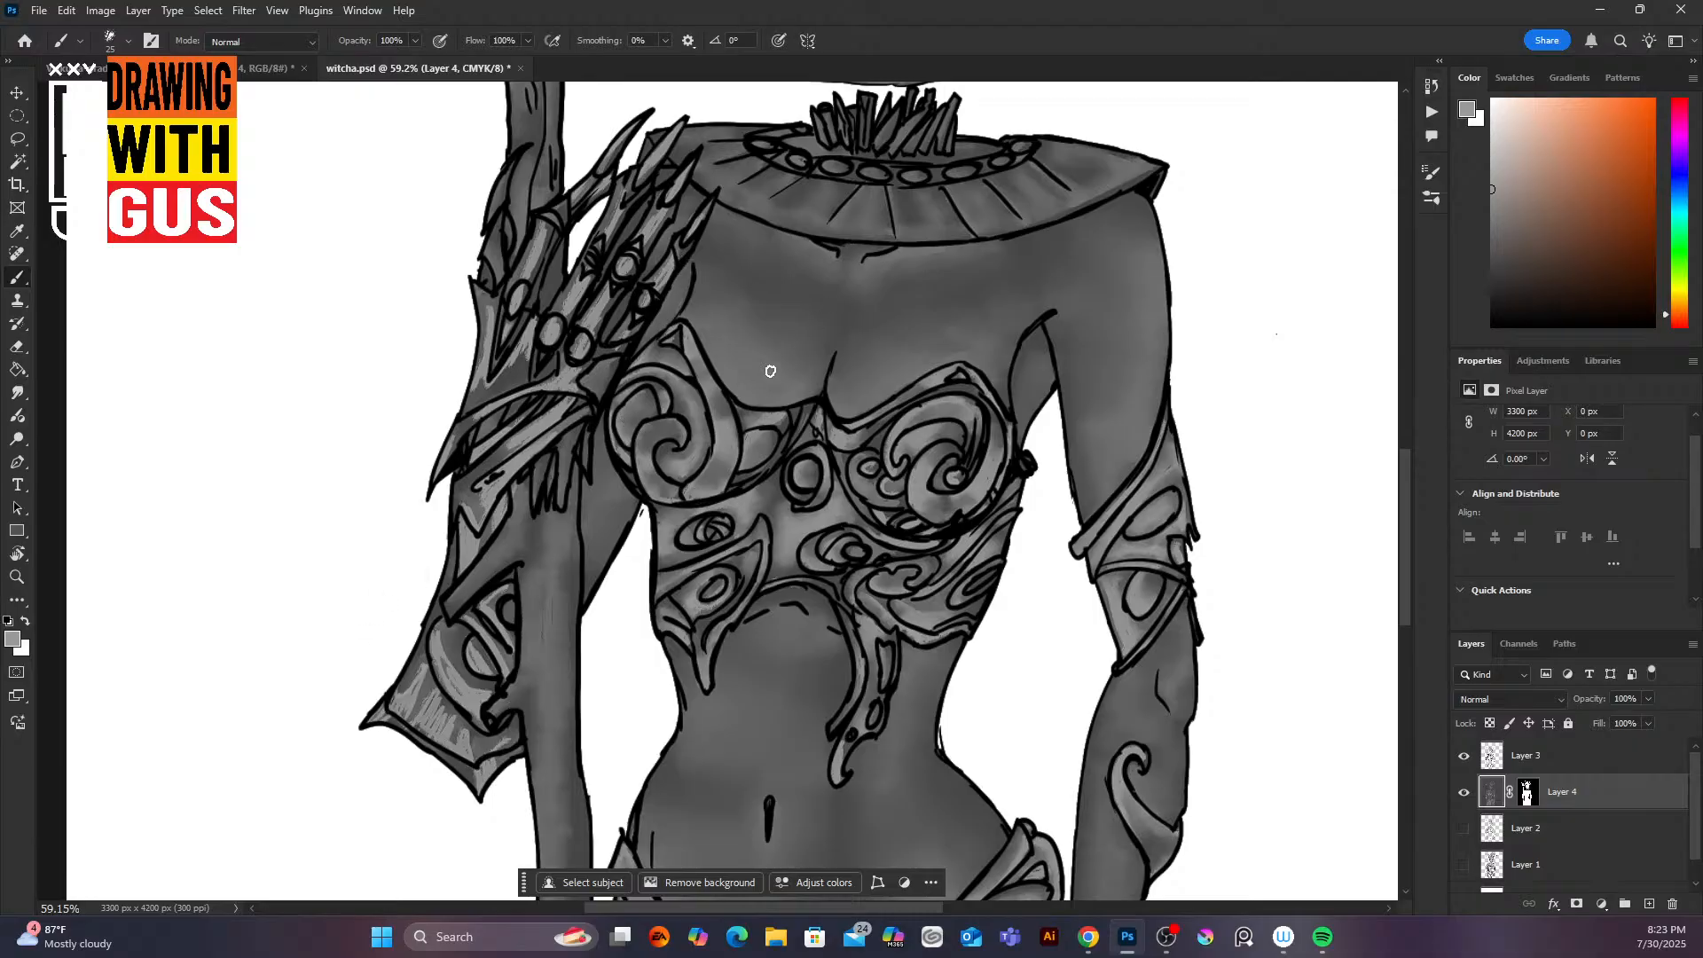
Step: Smudge the staff arm's highlights smooth with a size 20 Smudge tool, from the claws and wrist band to the flared elbow guard
scroll(1403, 521, "down", 5)
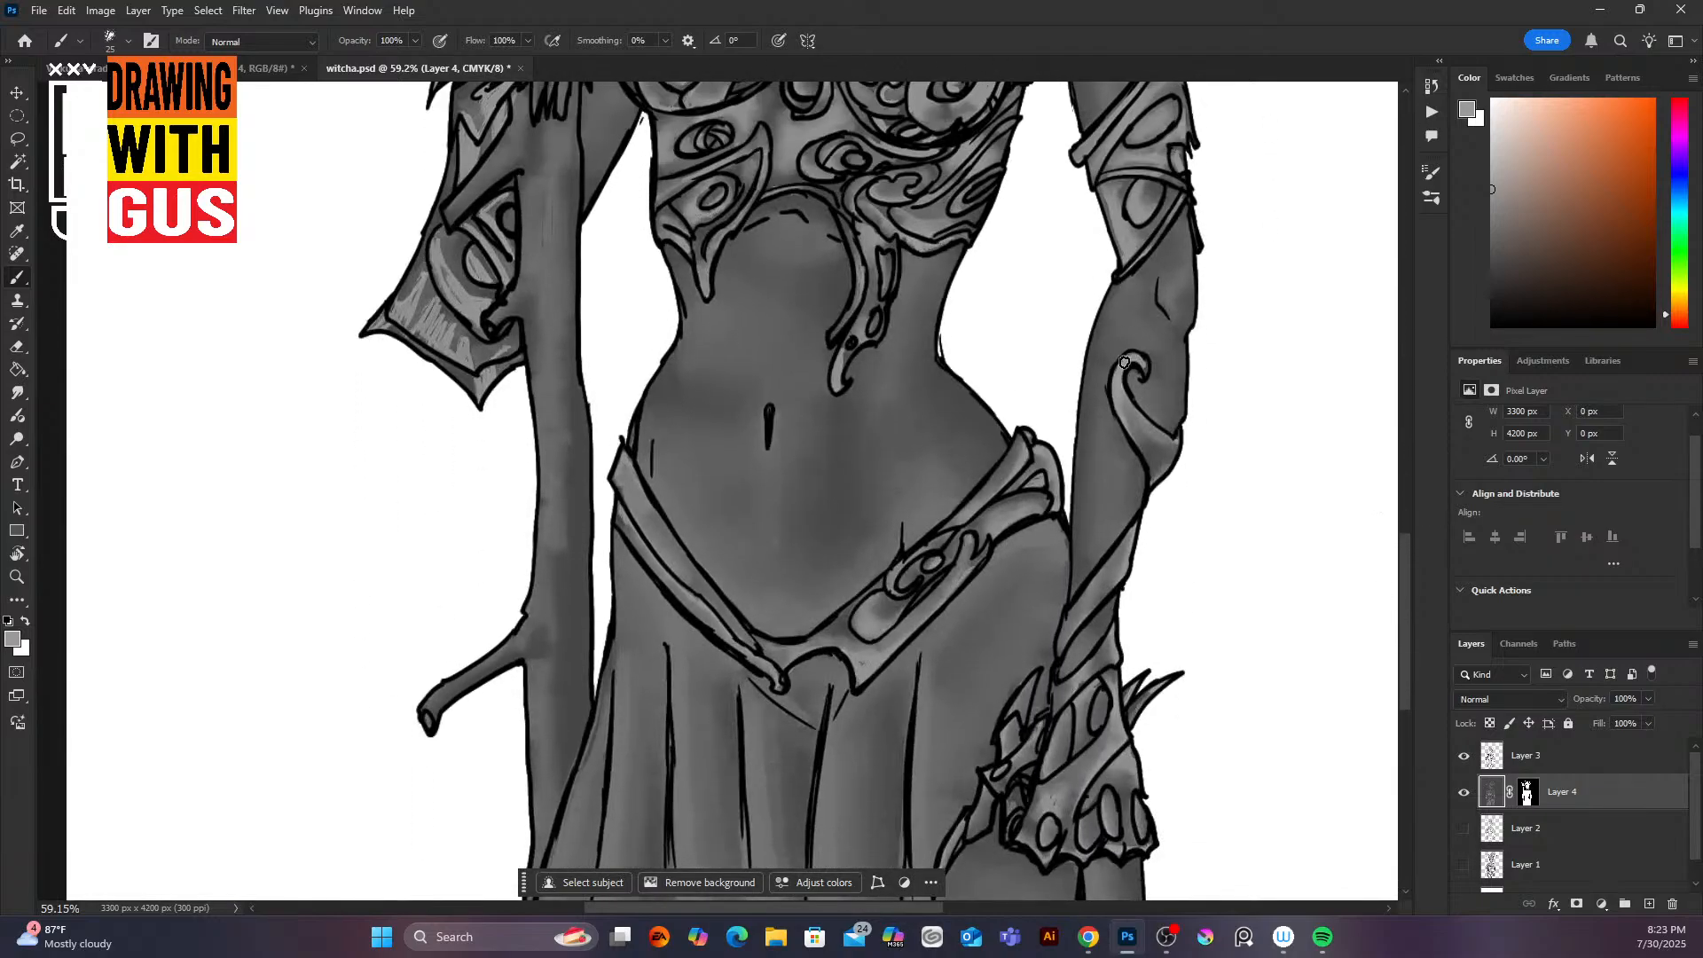
scroll(1407, 576, "up", 7)
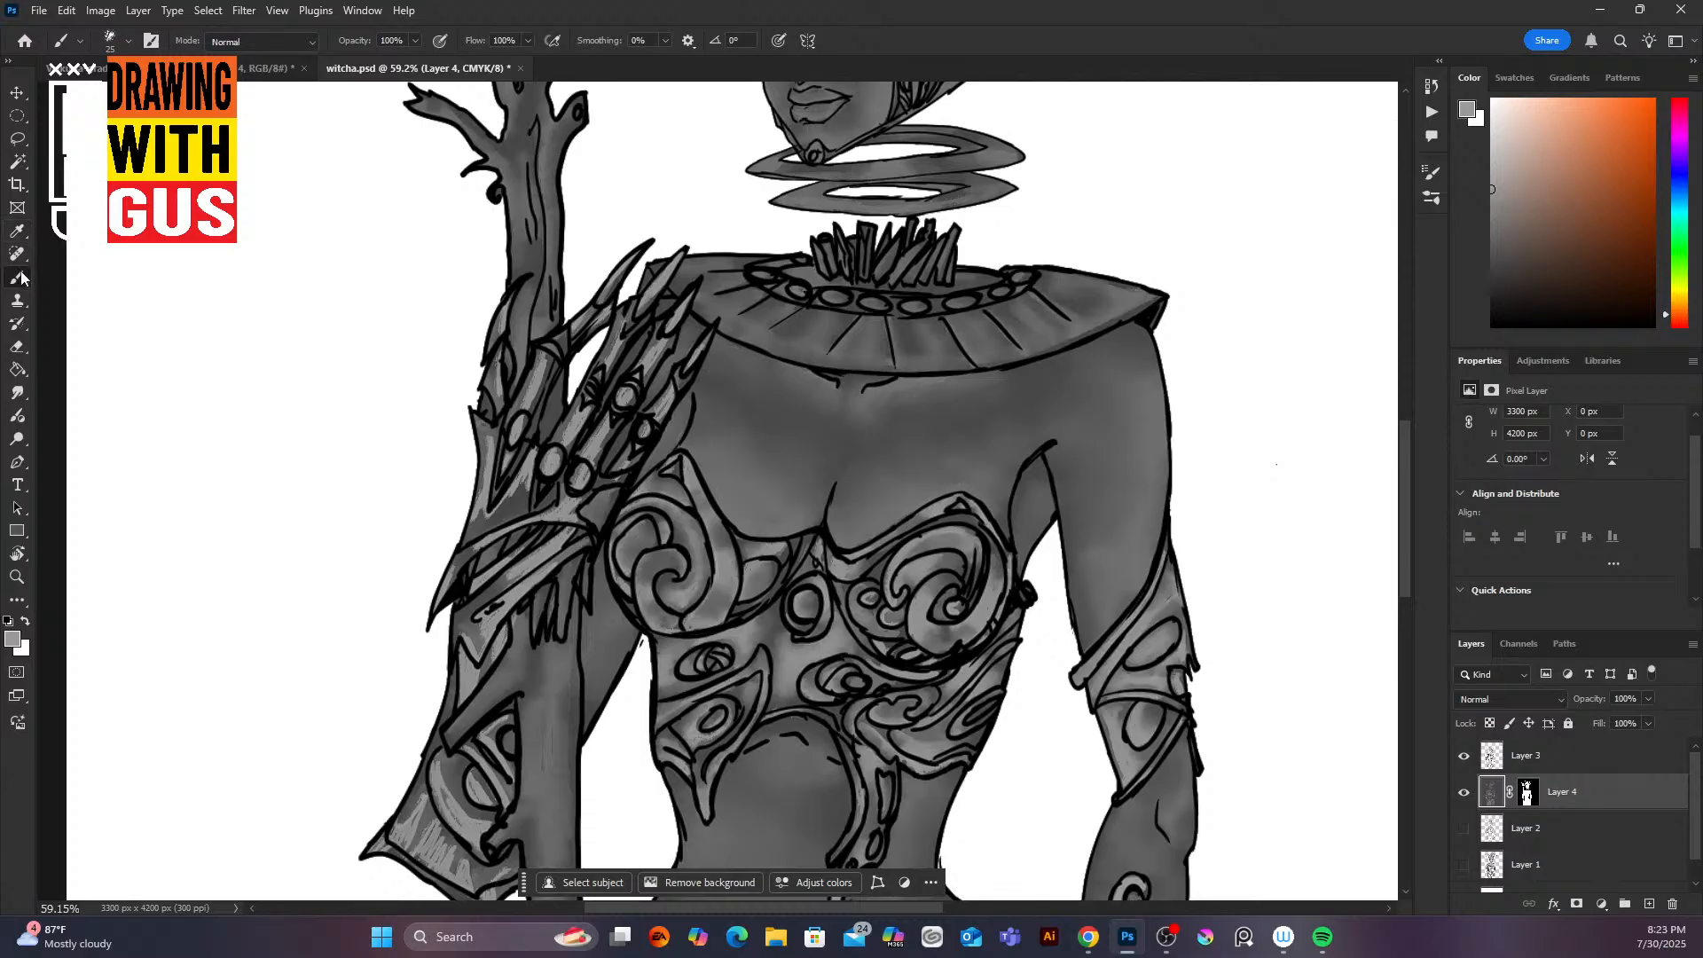
left_click(19, 394)
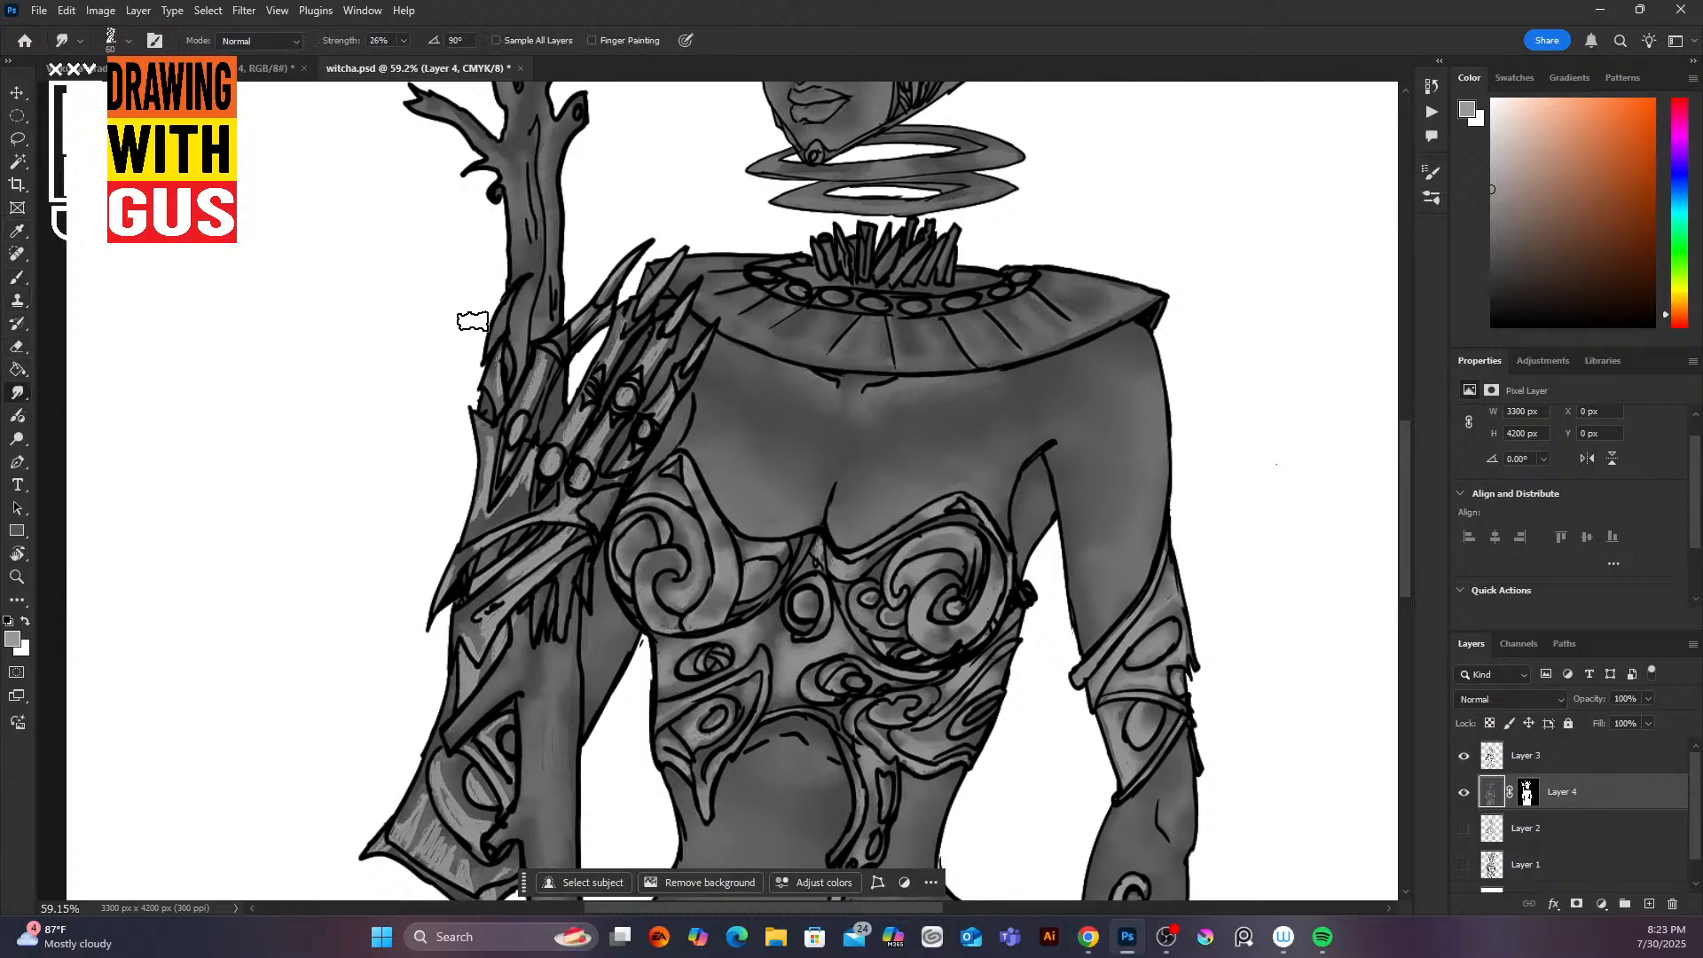
scroll(479, 322, "up", 3)
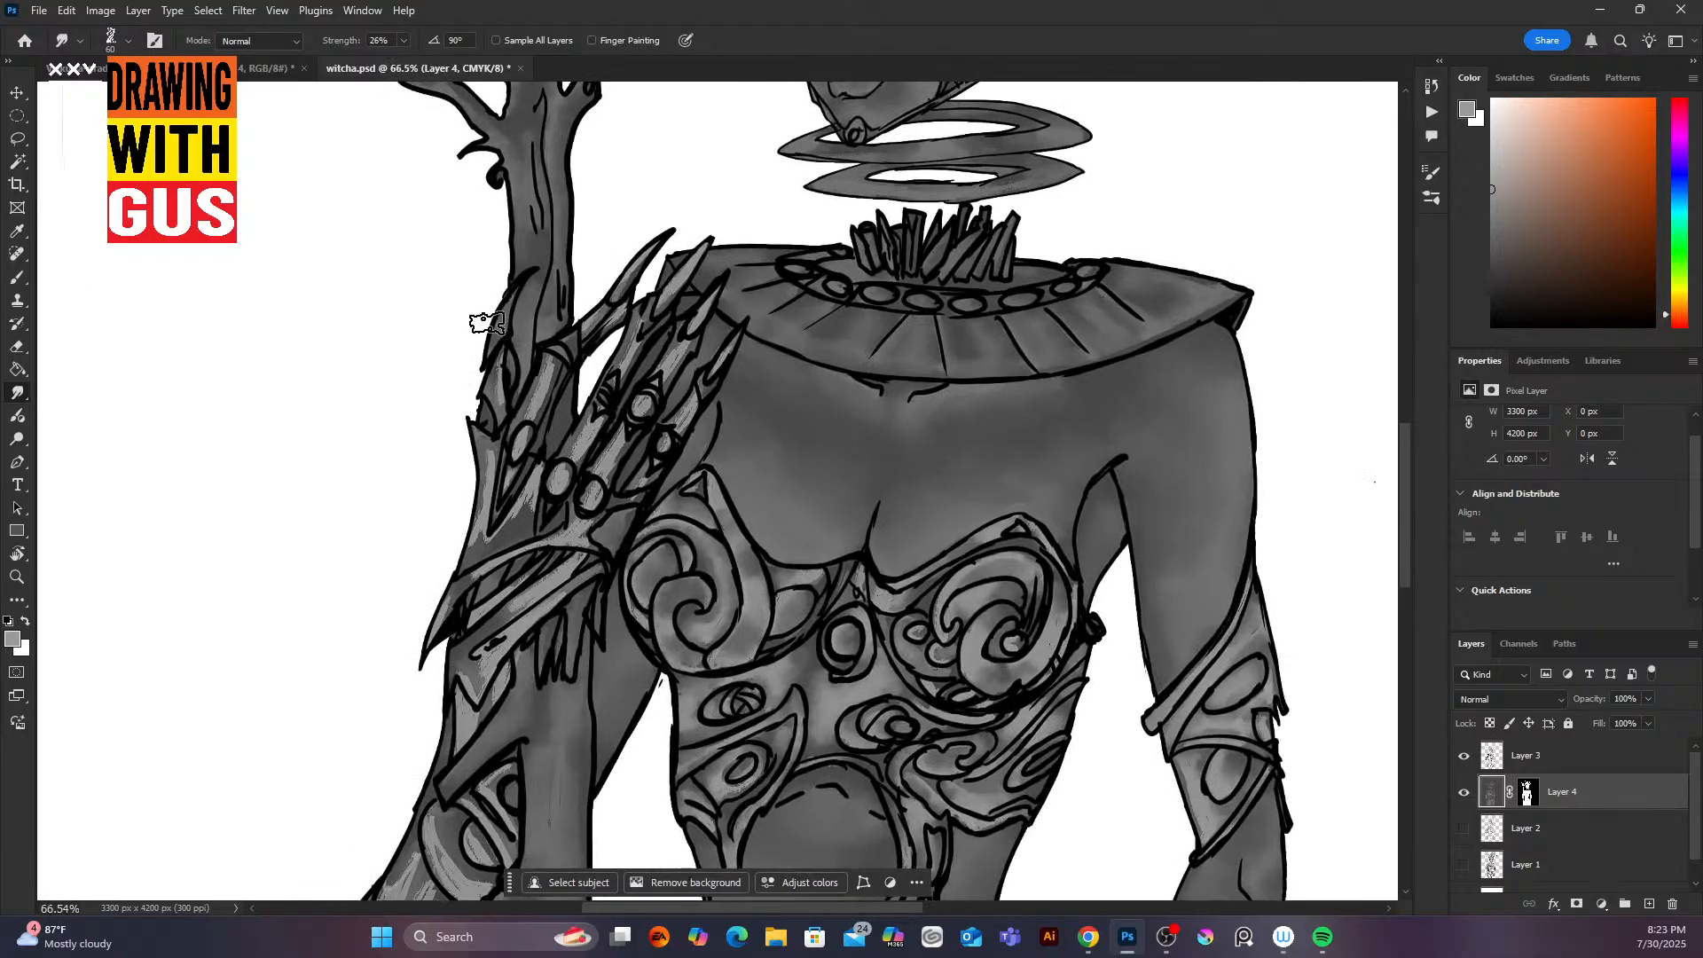
key("bracketleft")
key("bracketleft")
key("bracketleft")
key("bracketleft")
key("bracketleft")
key("bracketleft")
key("bracketleft")
mouse_move(496, 397)
left_mouse_down()
mouse_move(537, 402)
mouse_move(556, 355)
mouse_move(493, 462)
left_mouse_up()
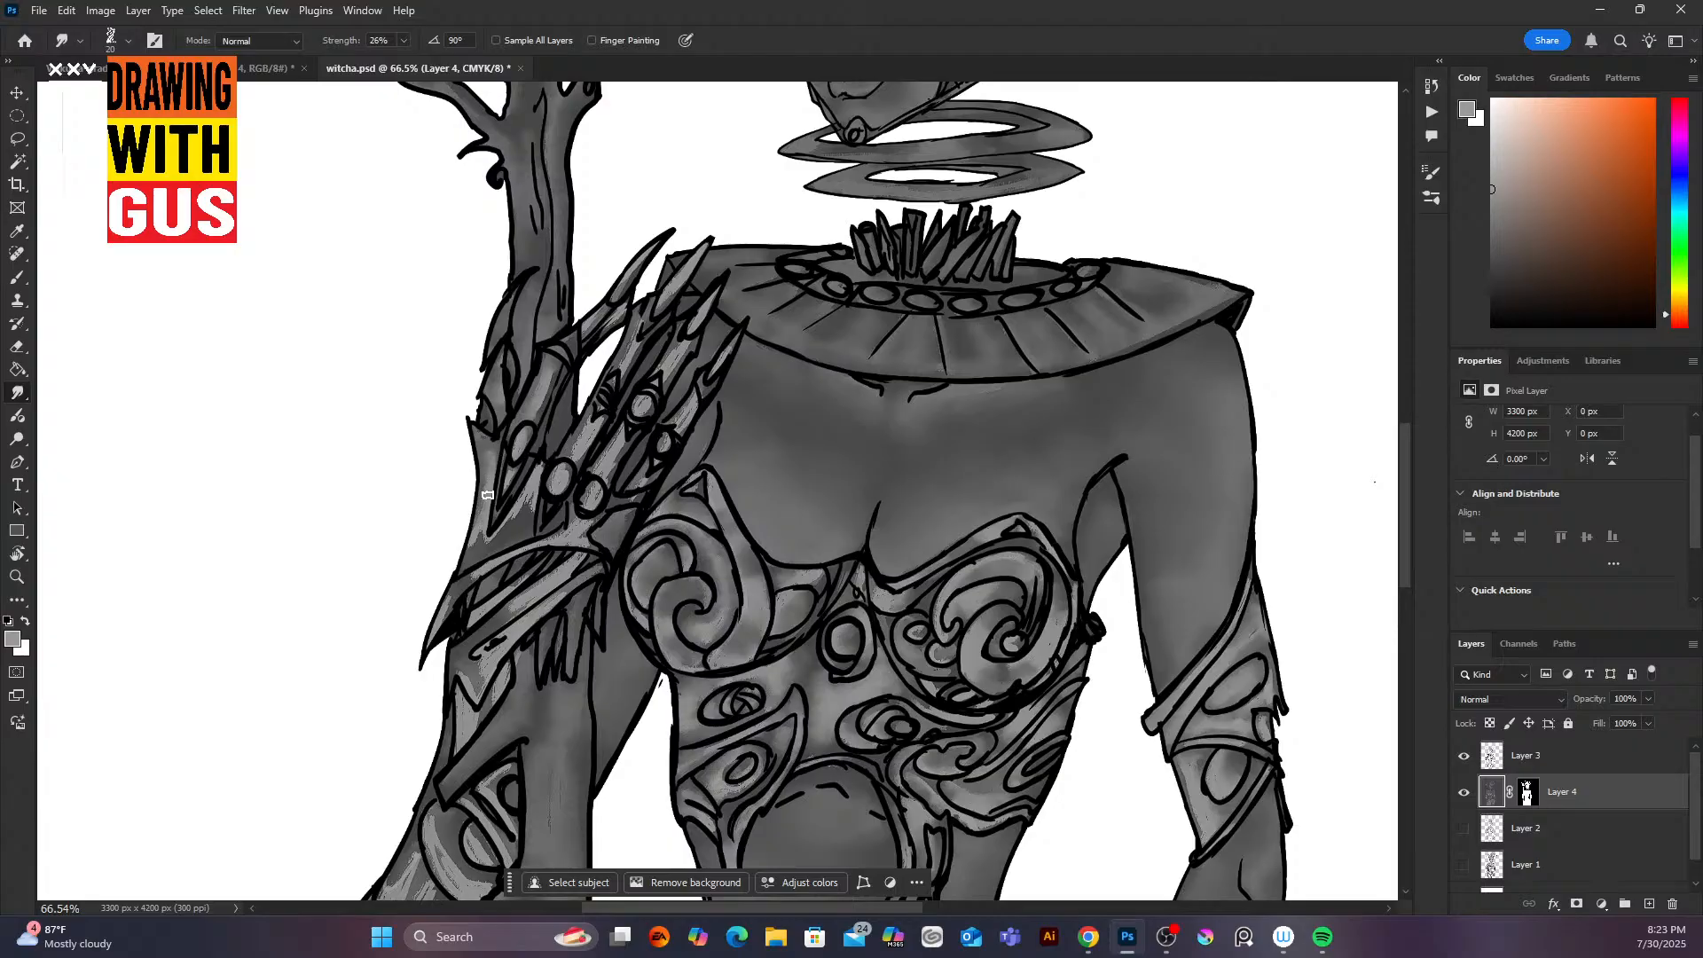
left_click_drag(471, 551, 529, 502)
mouse_move(586, 428)
left_mouse_down()
mouse_move(600, 392)
mouse_move(624, 442)
mouse_move(687, 349)
mouse_move(675, 362)
left_mouse_up()
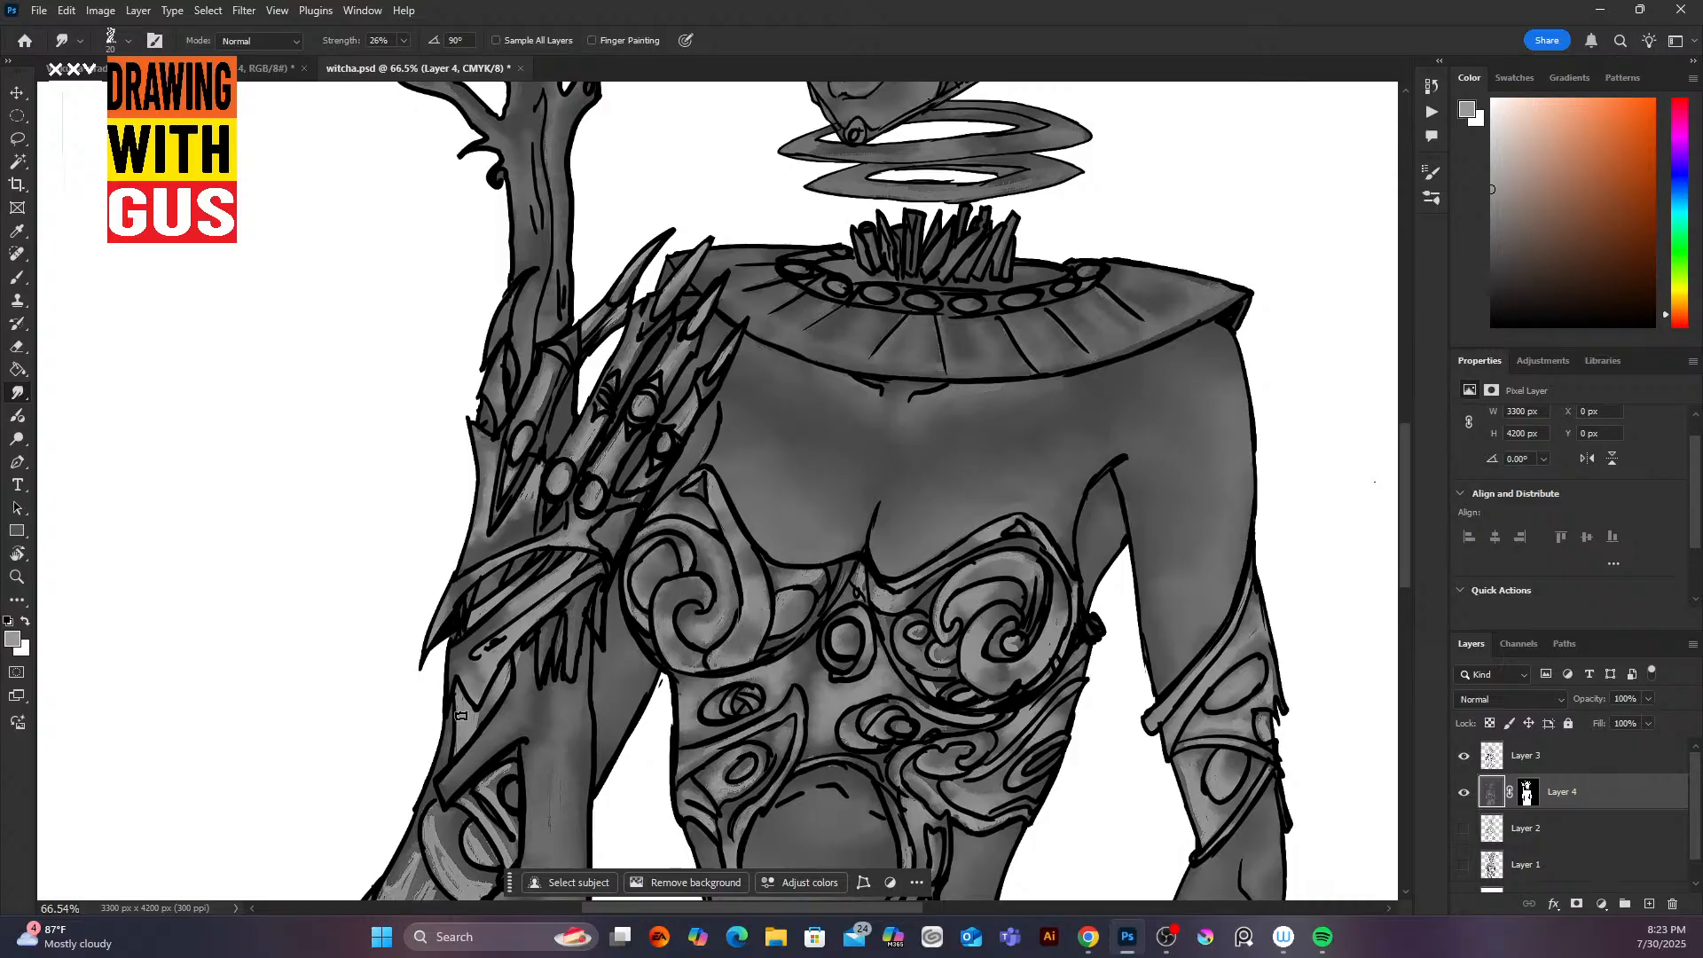
left_click_drag(460, 715, 476, 429)
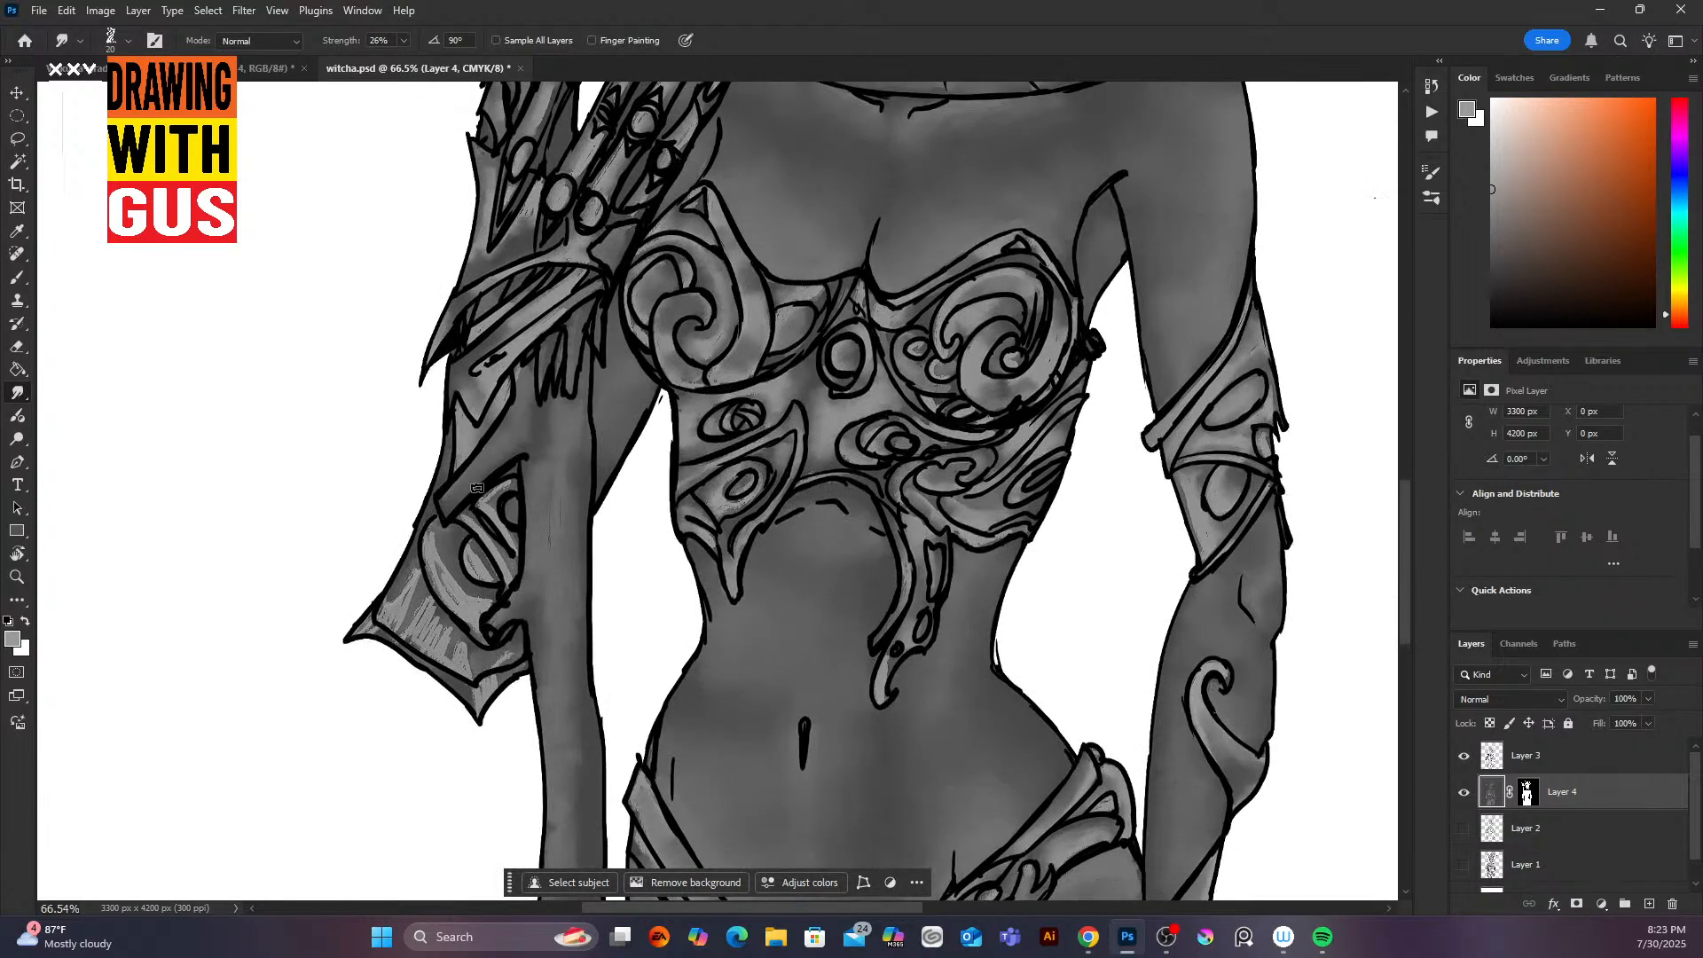
mouse_move(503, 541)
left_mouse_down()
mouse_move(459, 511)
mouse_move(493, 546)
mouse_move(471, 539)
mouse_move(475, 568)
mouse_move(446, 538)
mouse_move(457, 593)
mouse_move(433, 531)
mouse_move(474, 598)
mouse_move(431, 566)
mouse_move(461, 582)
mouse_move(390, 572)
mouse_move(418, 565)
mouse_move(384, 604)
mouse_move(410, 581)
mouse_move(393, 640)
mouse_move(429, 603)
mouse_move(423, 657)
mouse_move(451, 628)
mouse_move(441, 667)
mouse_move(469, 634)
mouse_move(455, 675)
mouse_move(509, 594)
mouse_move(474, 691)
mouse_move(499, 686)
mouse_move(463, 709)
left_mouse_up()
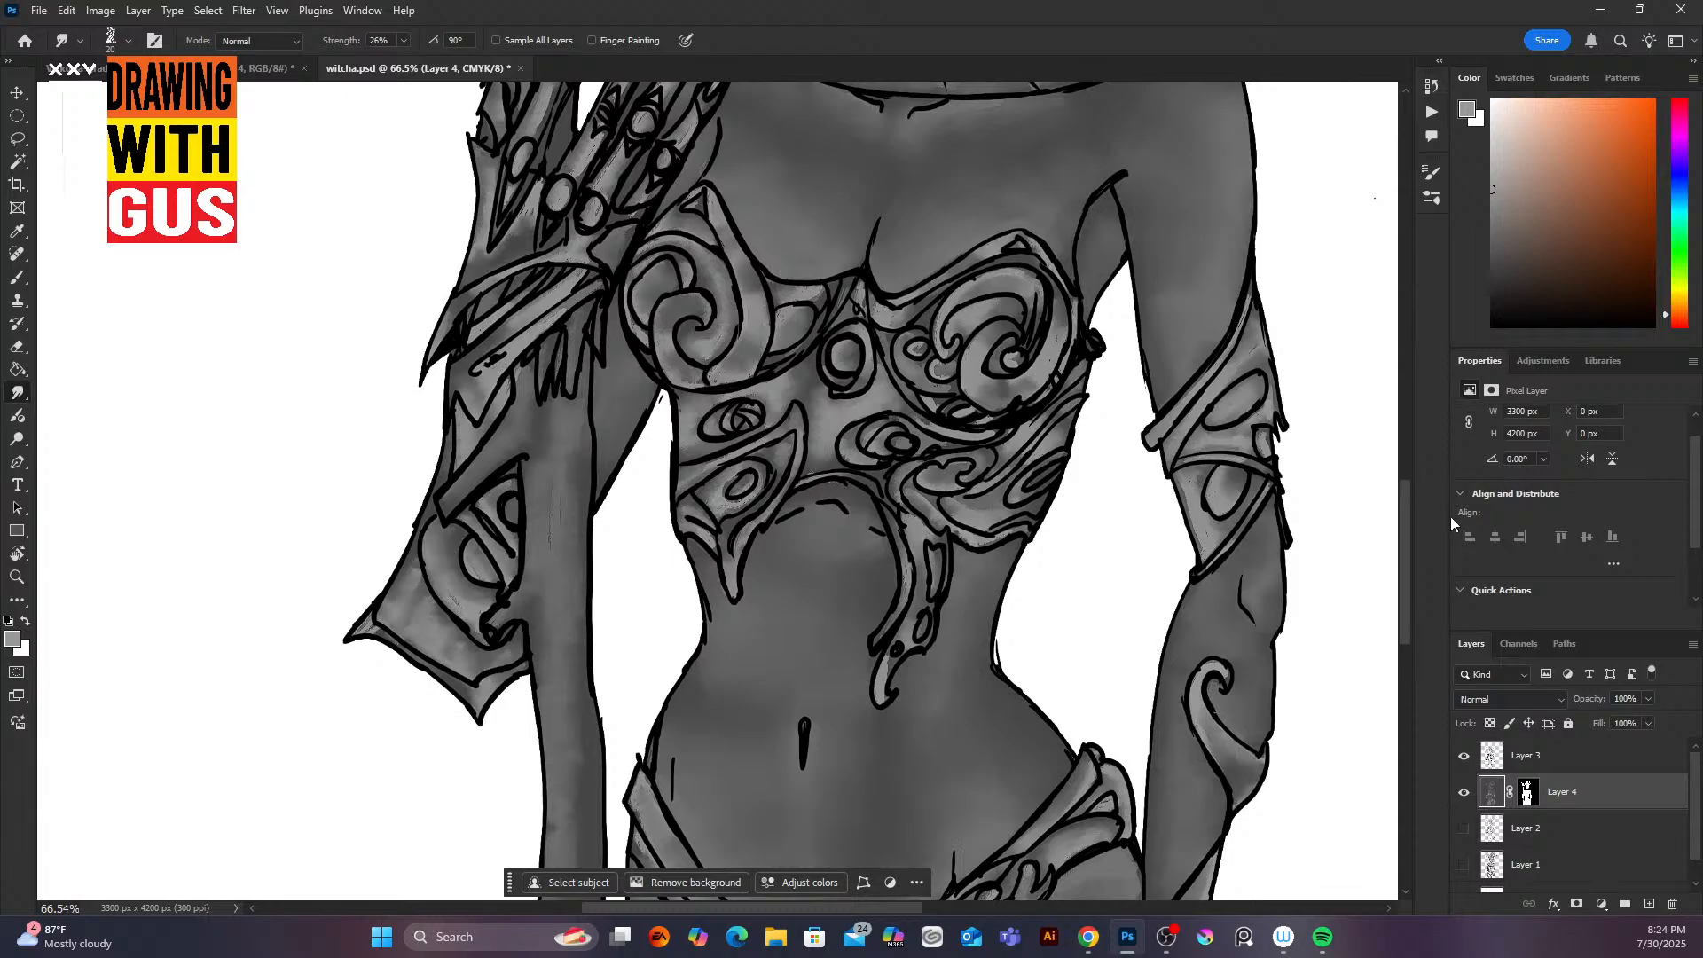
Step: Paint lighter gray with an enlarged Brush down the skirt's central folds, from just below the belt to the canvas edge
scroll(1405, 600, "down", 8)
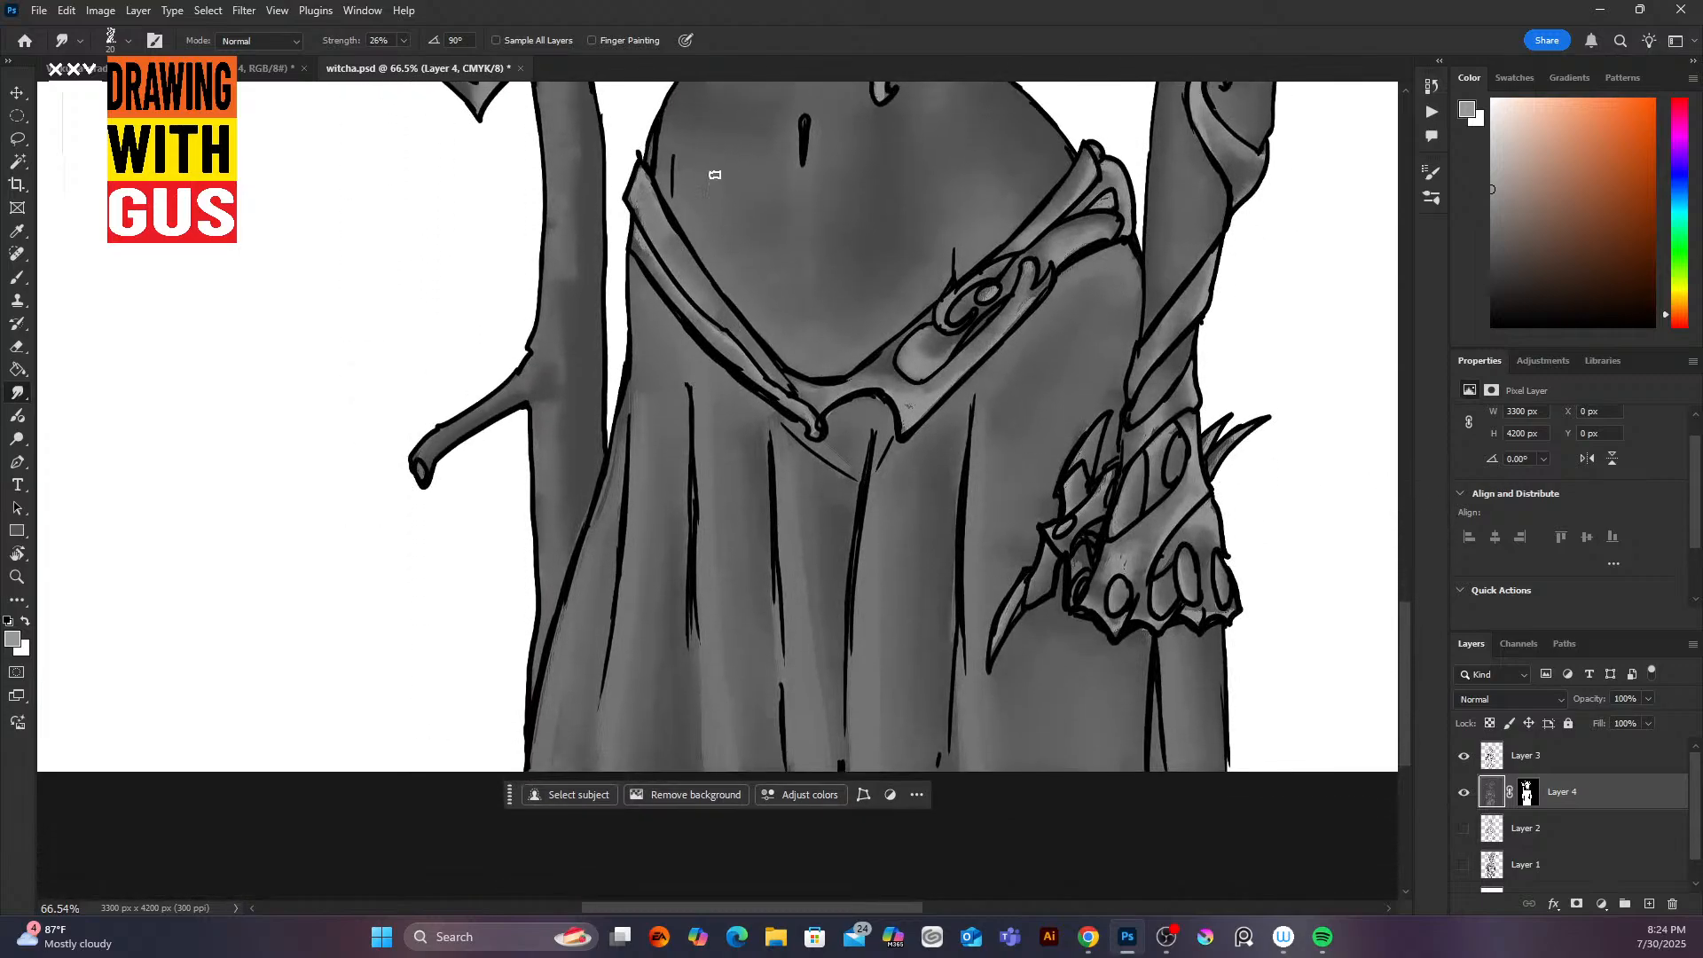
left_click(17, 278)
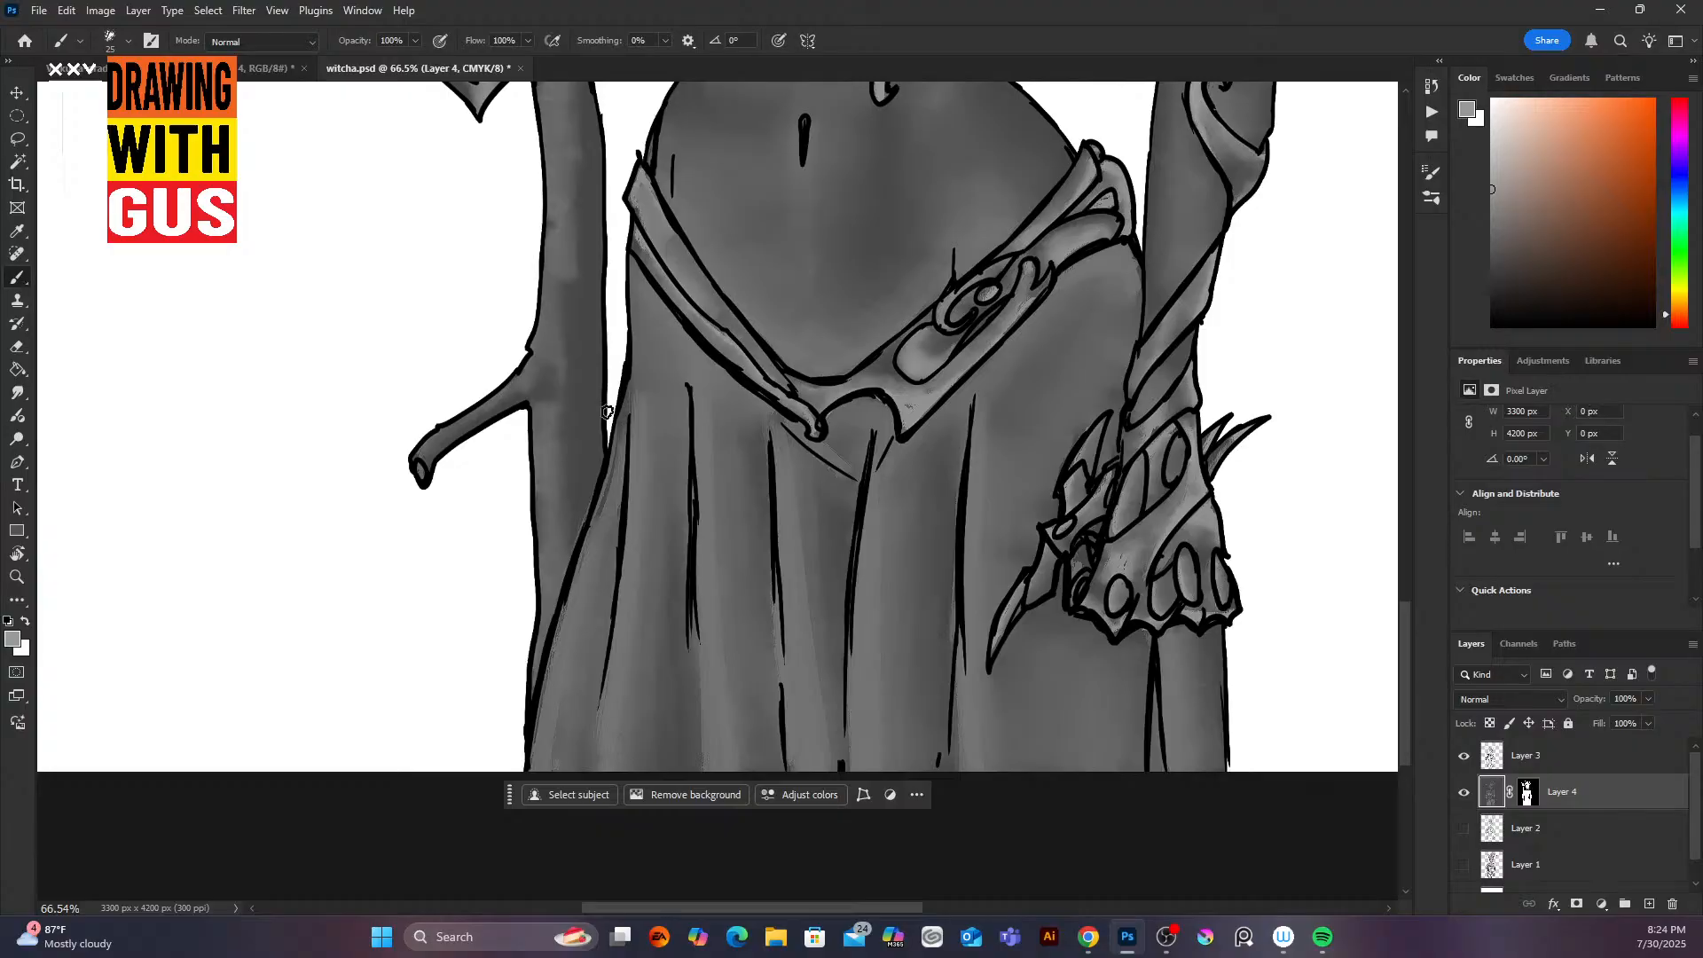
key("bracketright")
key("bracketright")
key("bracketright")
key("bracketright")
key("bracketright")
left_click_drag(705, 403, 712, 749)
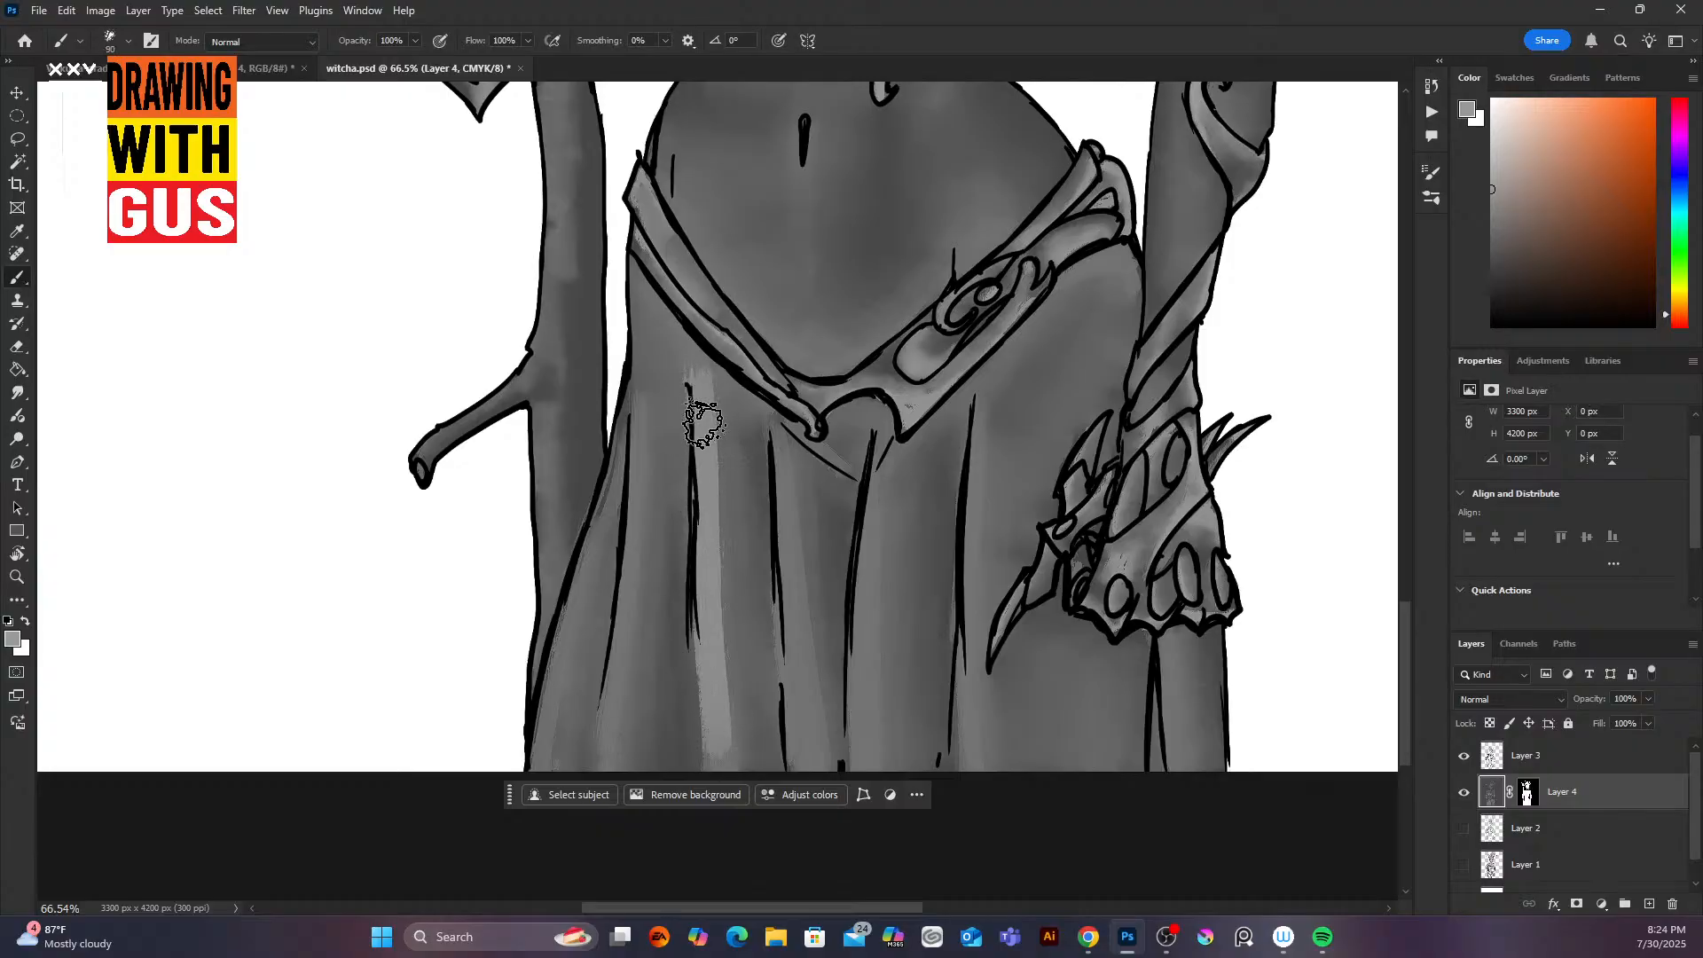
mouse_move(697, 377)
left_mouse_down()
mouse_move(714, 504)
mouse_move(642, 274)
mouse_move(752, 424)
mouse_move(846, 464)
mouse_move(786, 440)
mouse_move(841, 481)
mouse_move(786, 449)
mouse_move(823, 551)
mouse_move(797, 453)
mouse_move(809, 736)
mouse_move(803, 468)
mouse_move(811, 722)
mouse_move(899, 433)
mouse_move(849, 659)
mouse_move(877, 424)
mouse_move(860, 770)
left_mouse_up()
left_click_drag(993, 372, 960, 753)
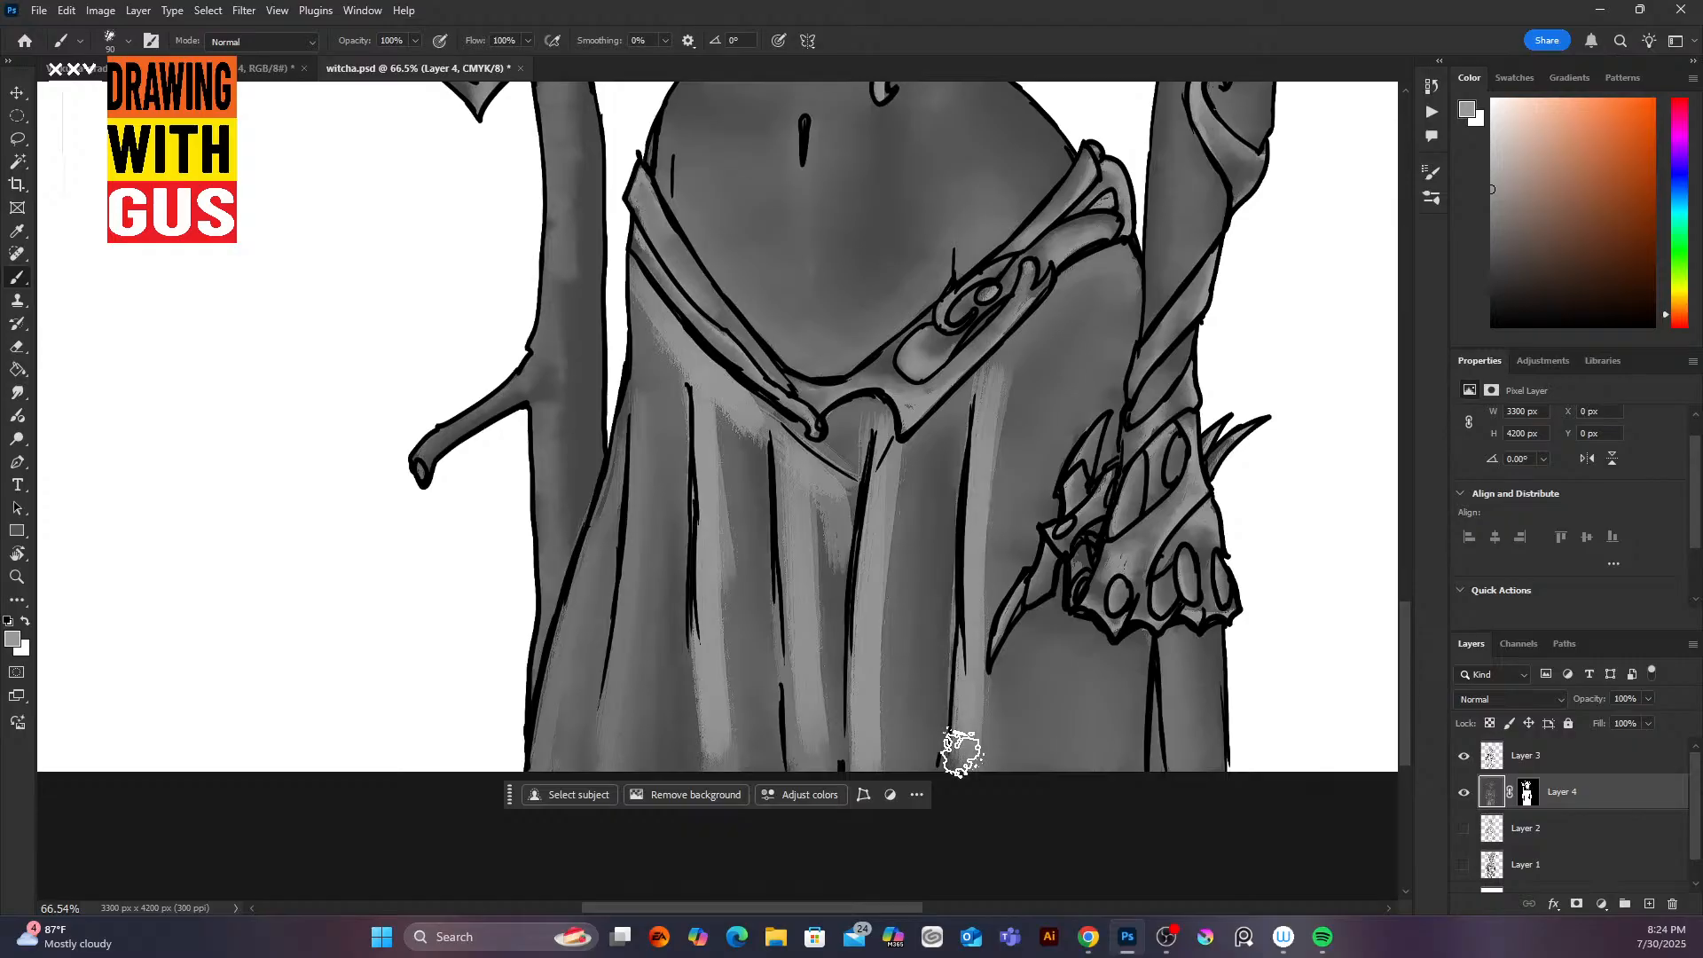
Step: Paint lighter gray over the skirt's curved hip beside the free arm and the cloth strips beneath the free hand
mouse_move(1120, 262)
left_mouse_down()
mouse_move(1018, 359)
mouse_move(1125, 264)
mouse_move(1043, 351)
mouse_move(1131, 342)
left_mouse_up()
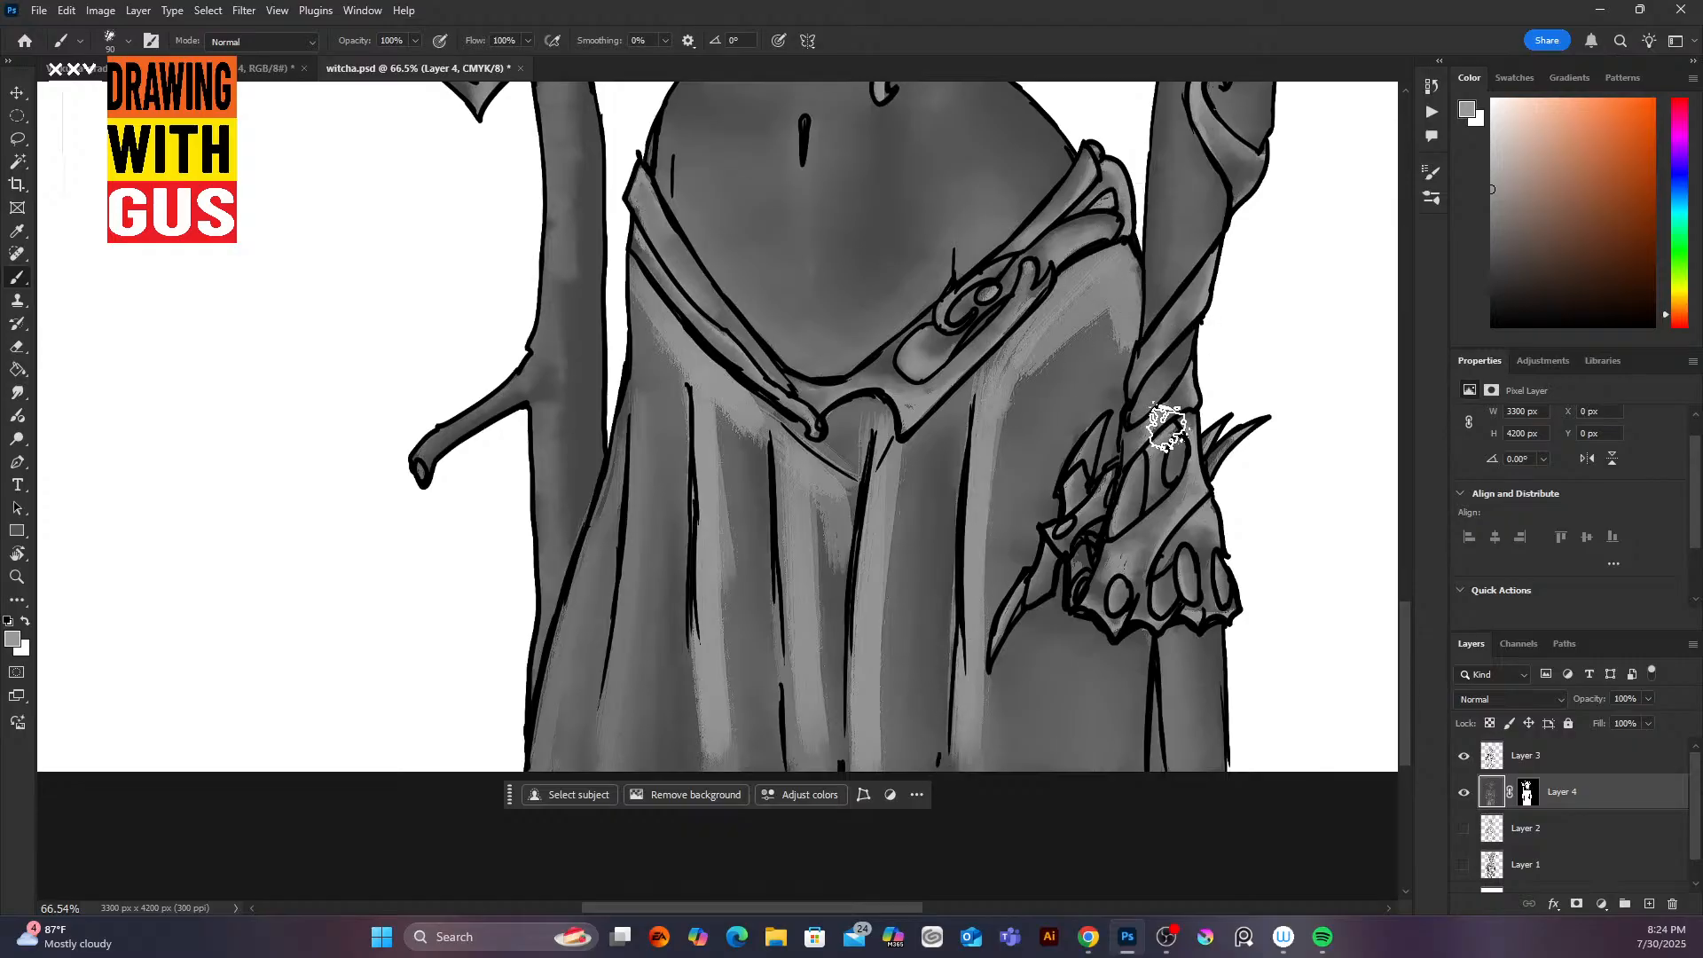
left_click_drag(1178, 652, 1186, 780)
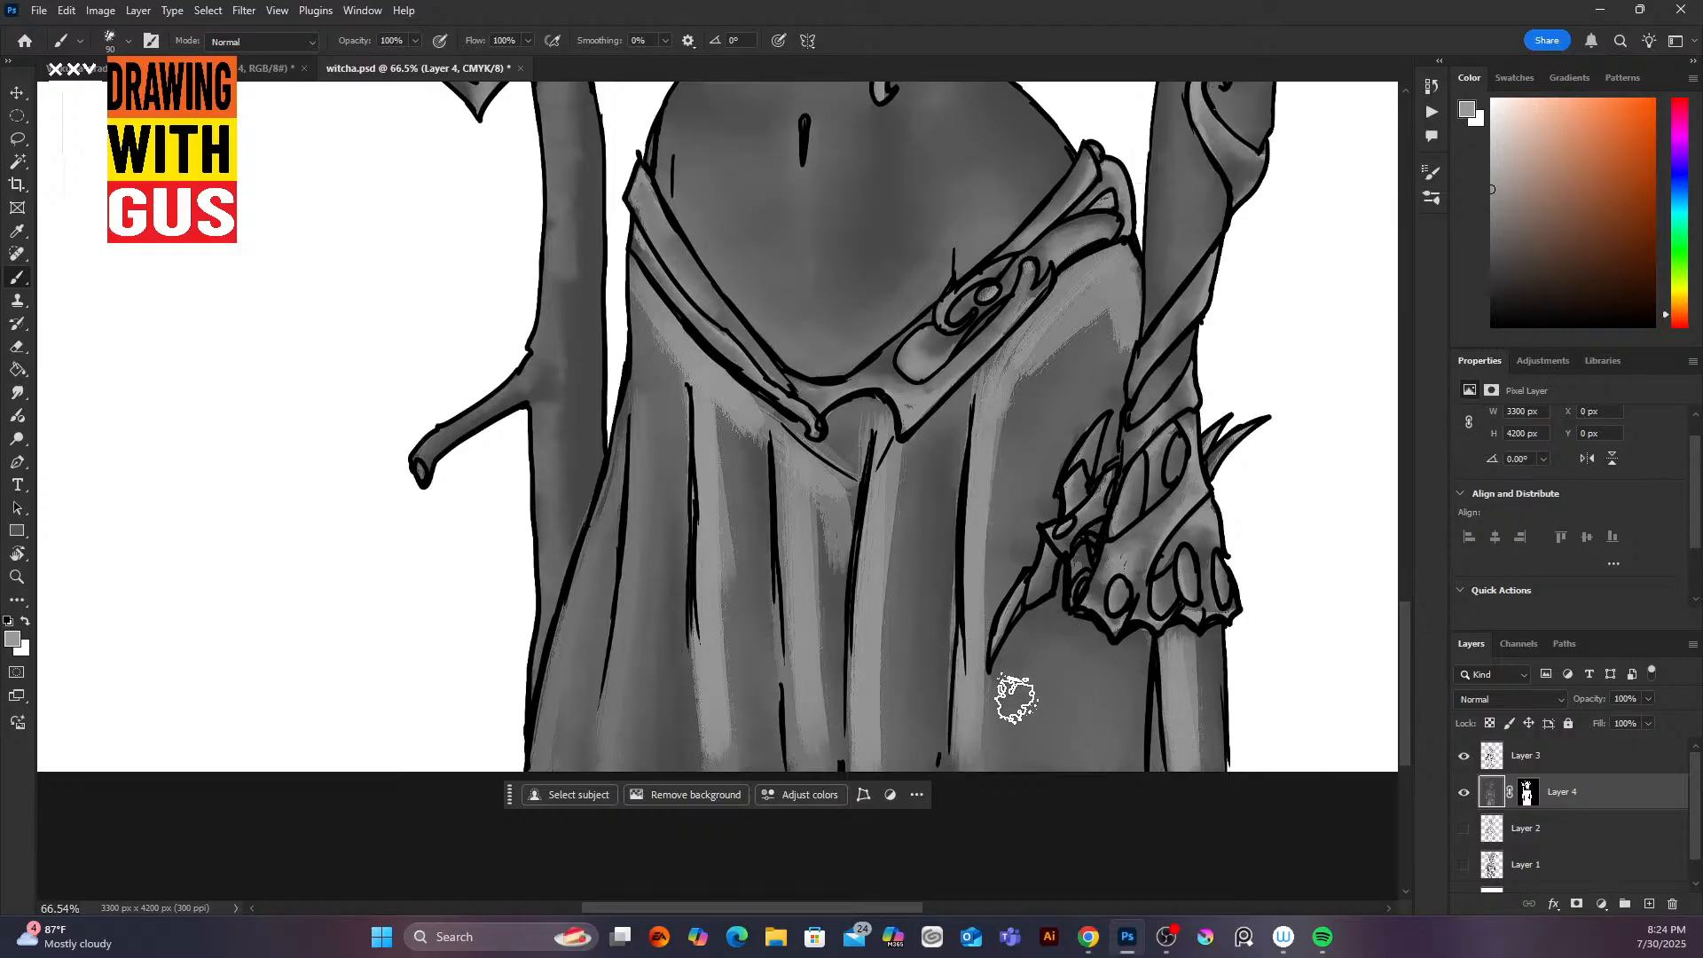
left_click_drag(990, 701, 983, 768)
Step: Paint lighter gray down the skirt's outer folds on the staff side, from the belt to the canvas edge
left_click_drag(643, 519, 630, 745)
left_click_drag(635, 293, 628, 444)
left_click_drag(642, 337, 621, 754)
left_click_drag(639, 539, 618, 749)
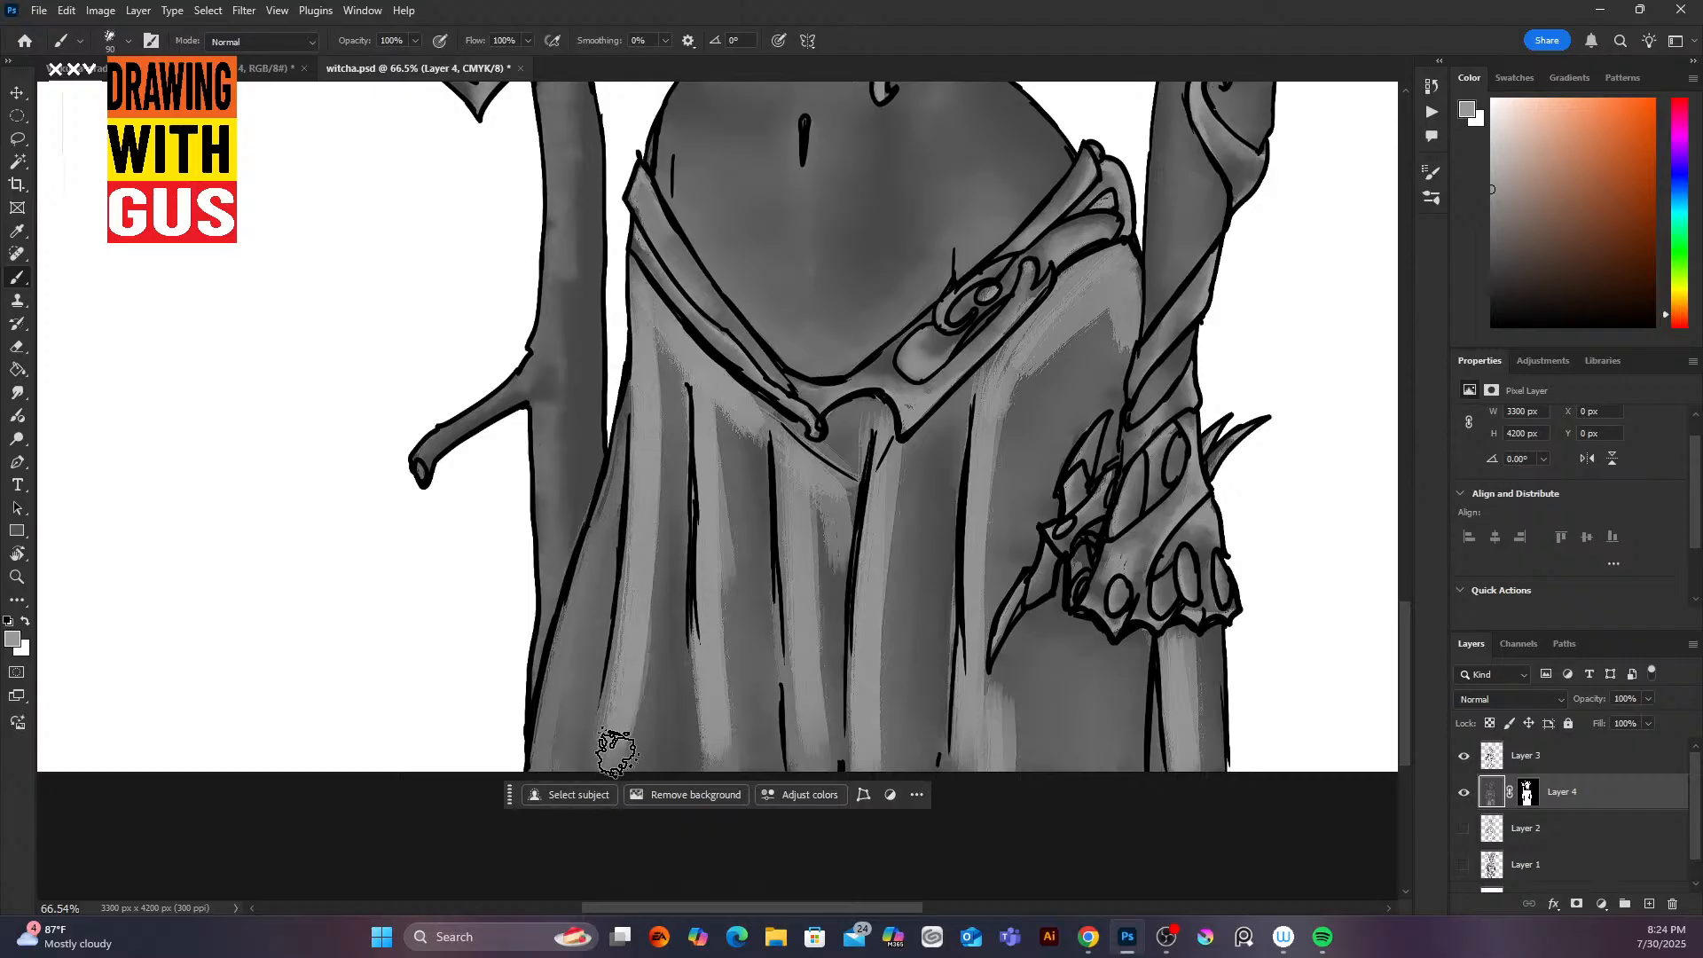
left_click_drag(629, 408, 554, 732)
left_click_drag(611, 511, 541, 758)
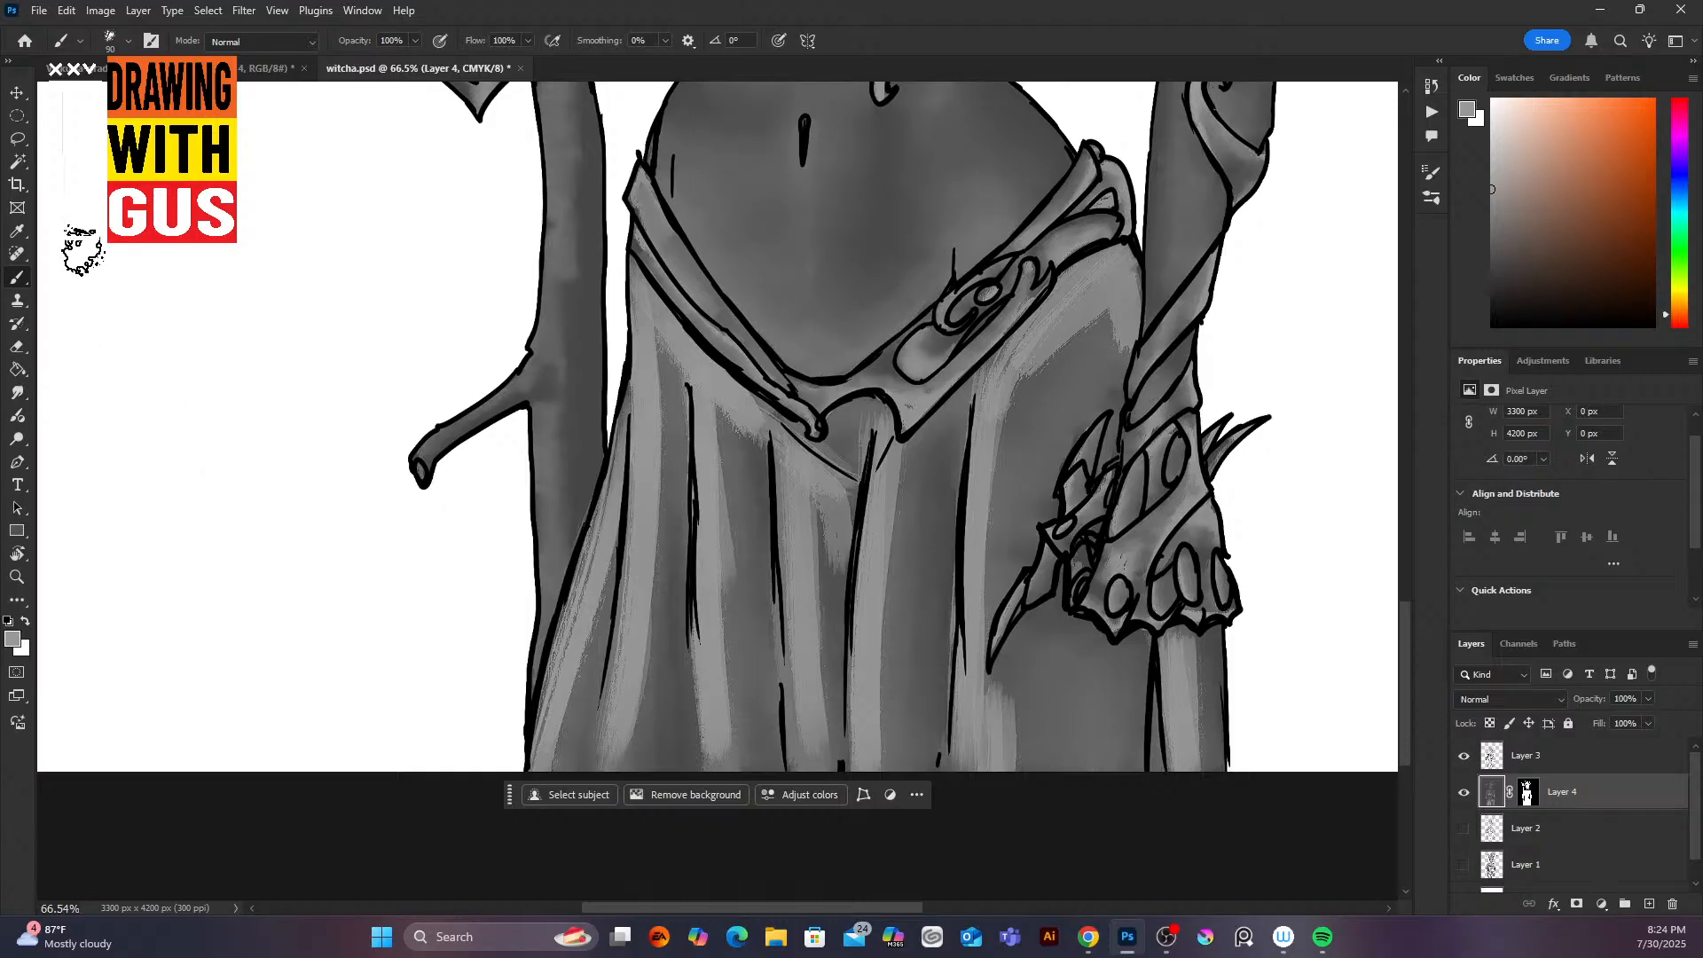
Step: Smudge the highlights smooth with an enlarged Smudge tool on the staff-side skirt folds and the adjoining fold below the belt
left_click(18, 391)
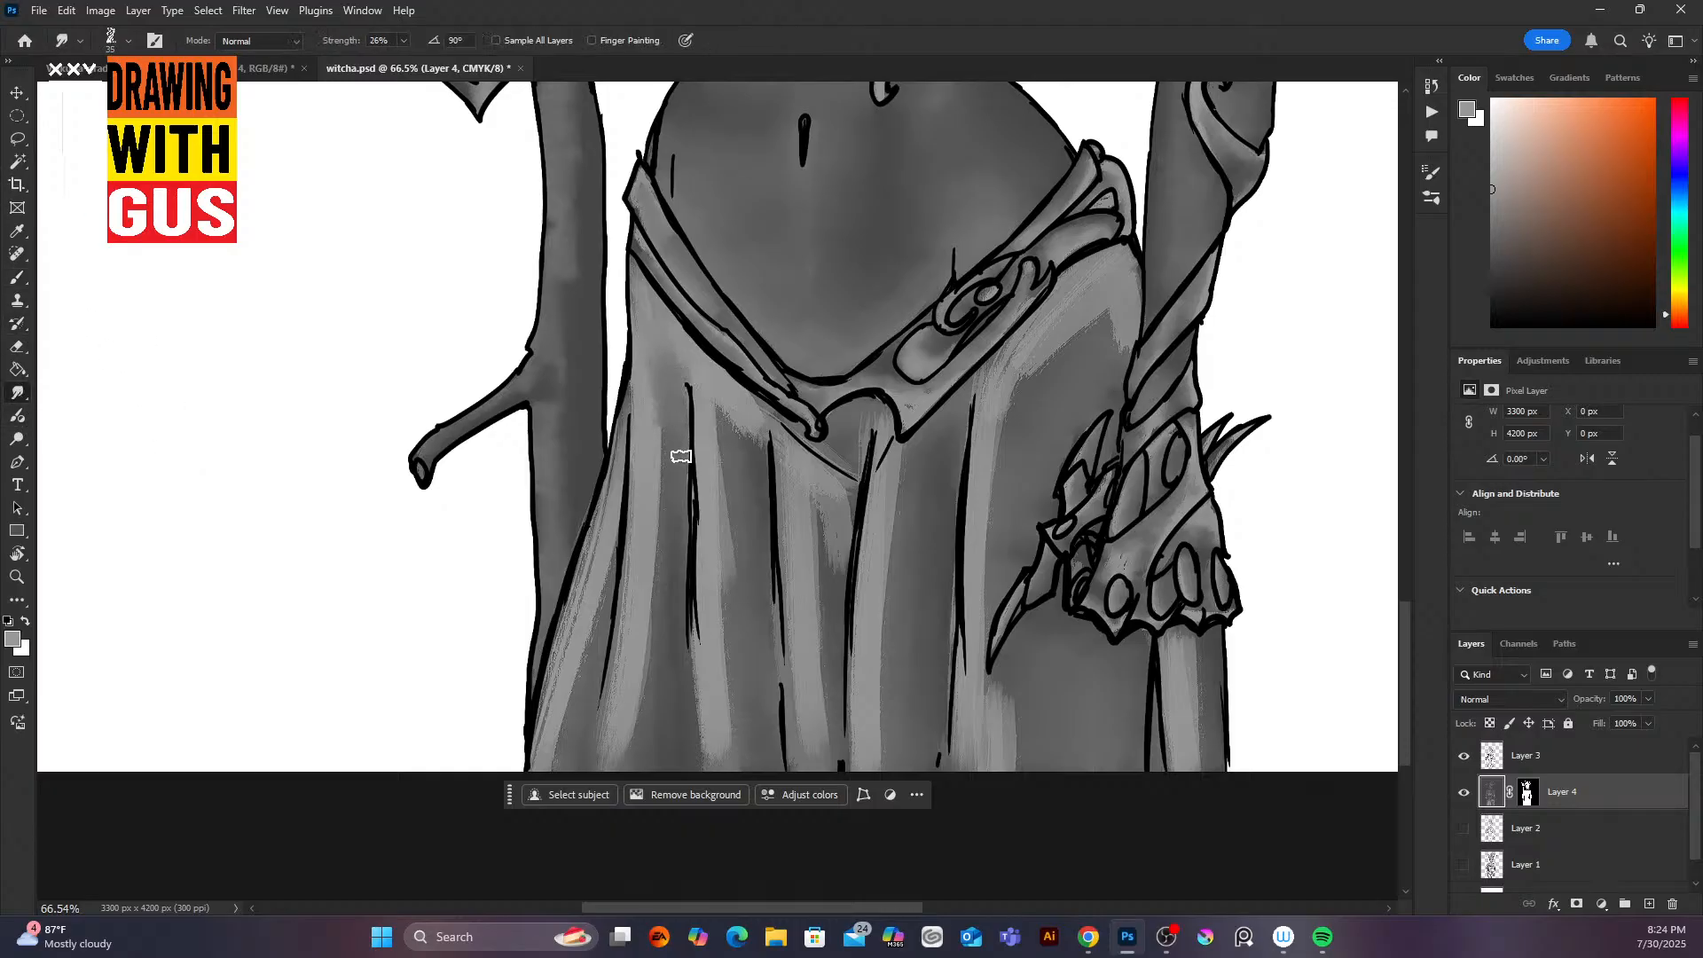
key("bracketright")
key("bracketright")
key("bracketright")
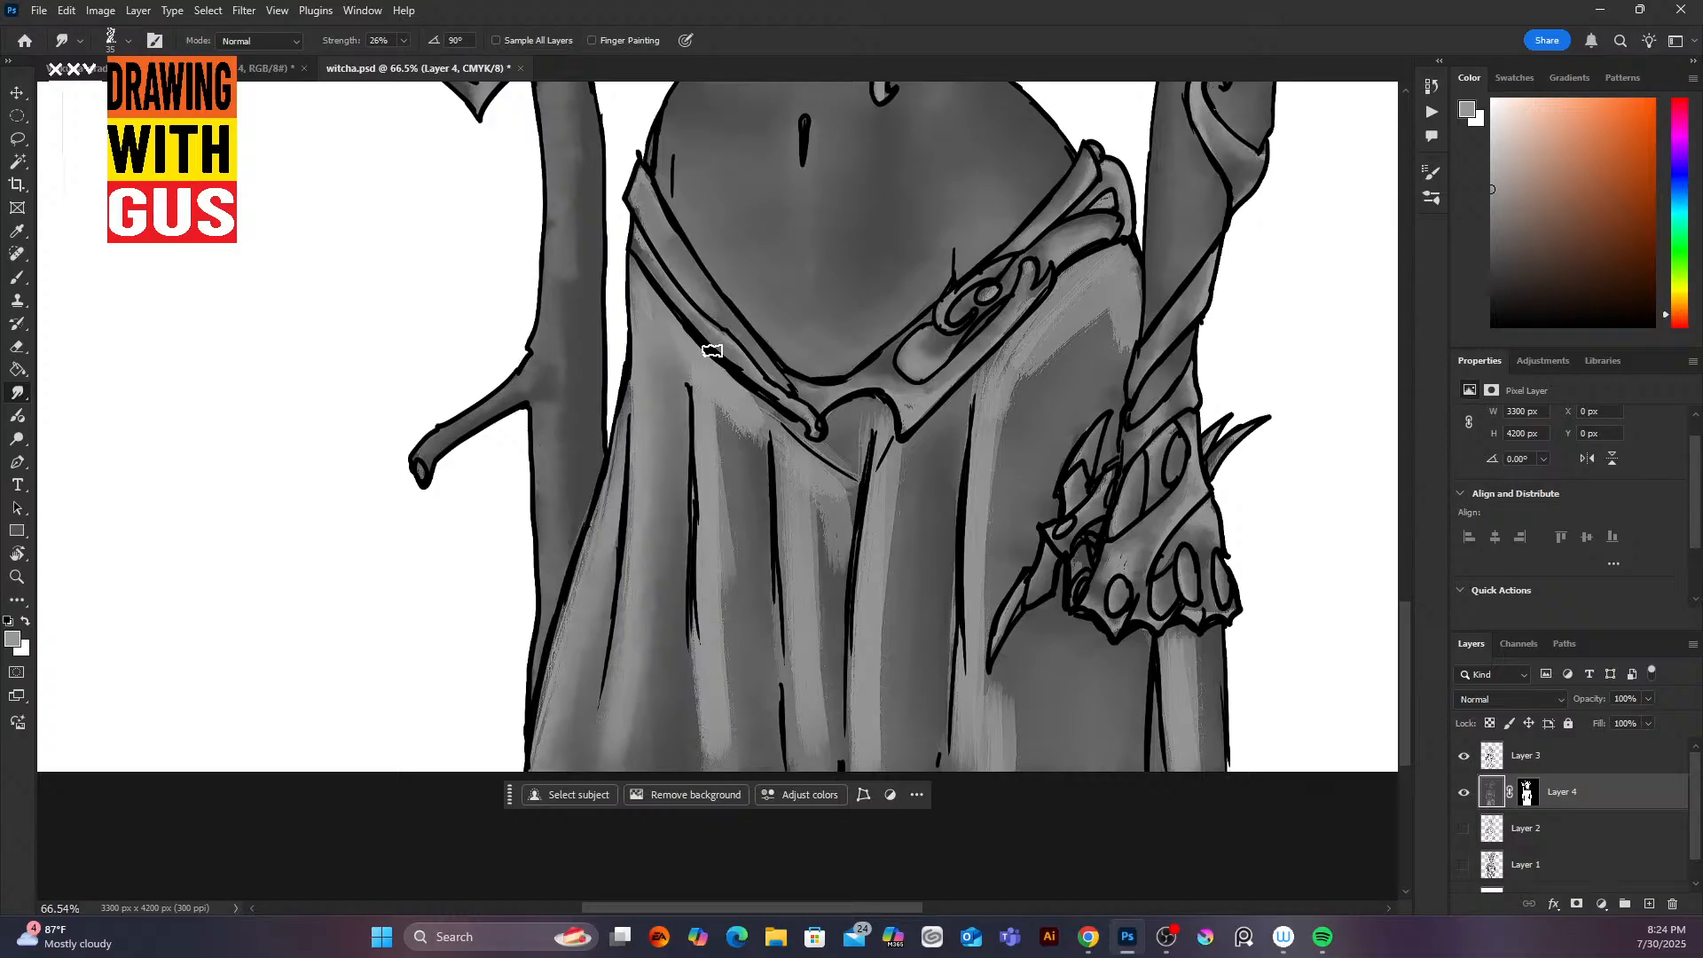
mouse_move(714, 399)
left_mouse_down()
mouse_move(768, 550)
mouse_move(734, 588)
mouse_move(733, 484)
mouse_move(720, 623)
mouse_move(732, 783)
left_mouse_up()
mouse_move(683, 621)
left_mouse_down()
mouse_move(698, 760)
mouse_move(693, 692)
left_mouse_up()
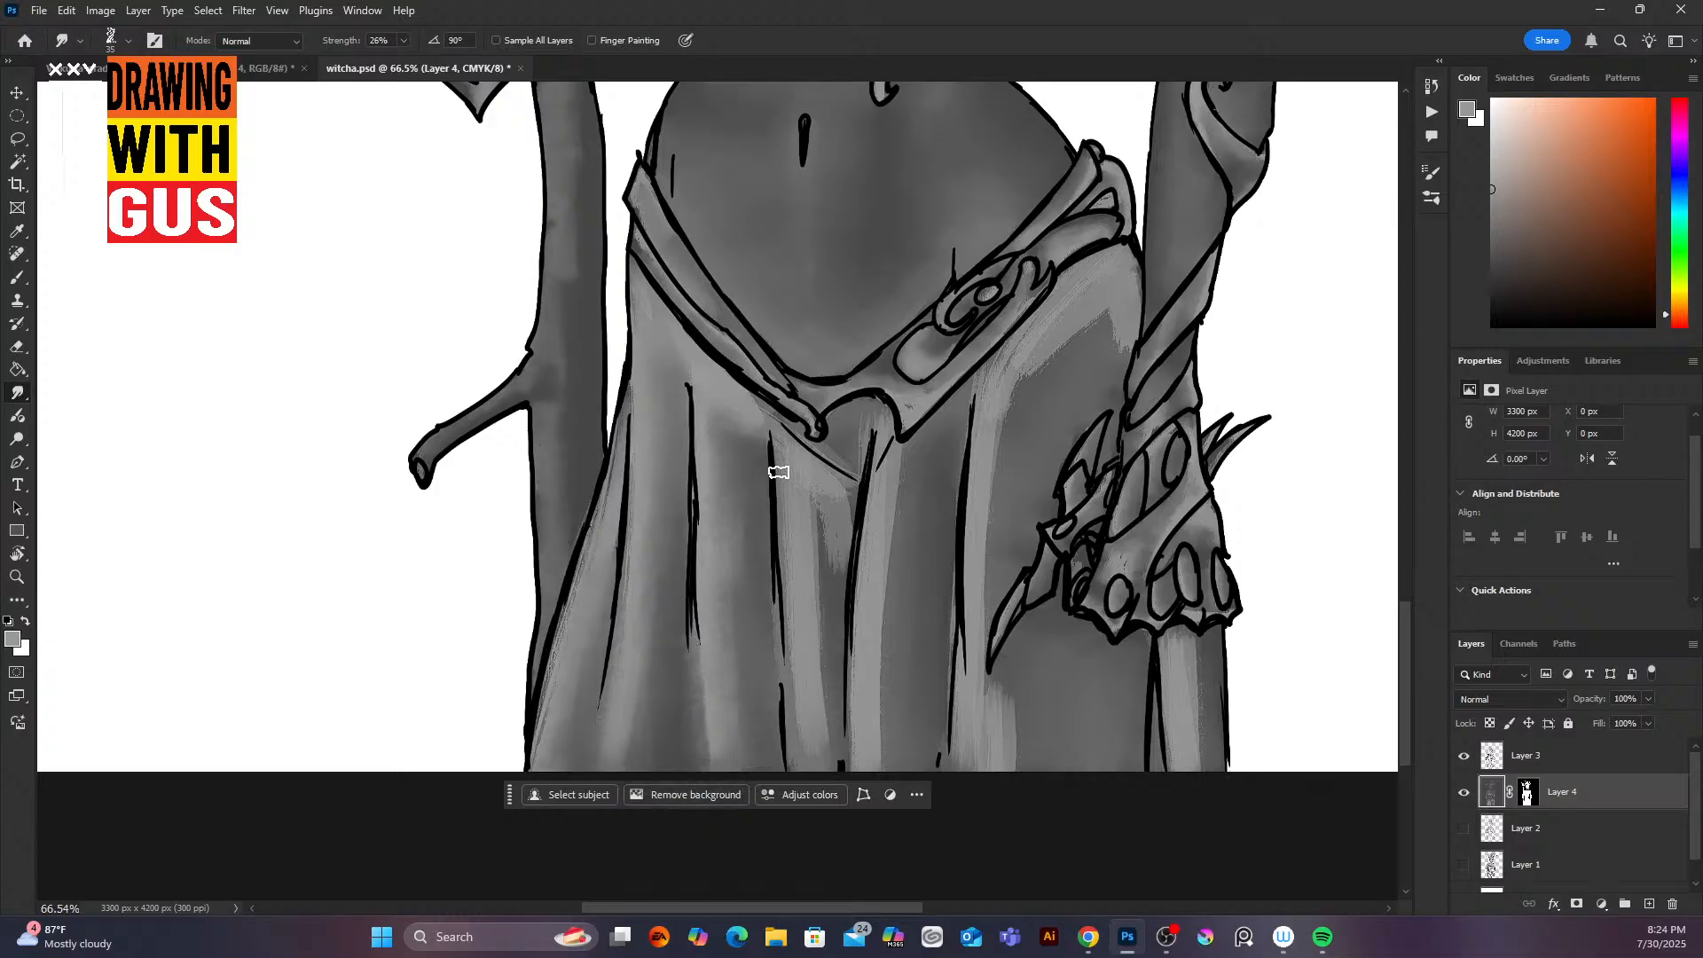
Step: Smudge the skirt's remaining highlights smooth, from the central folds across the hip to the strip beneath the free hand
left_click_drag(817, 510, 830, 776)
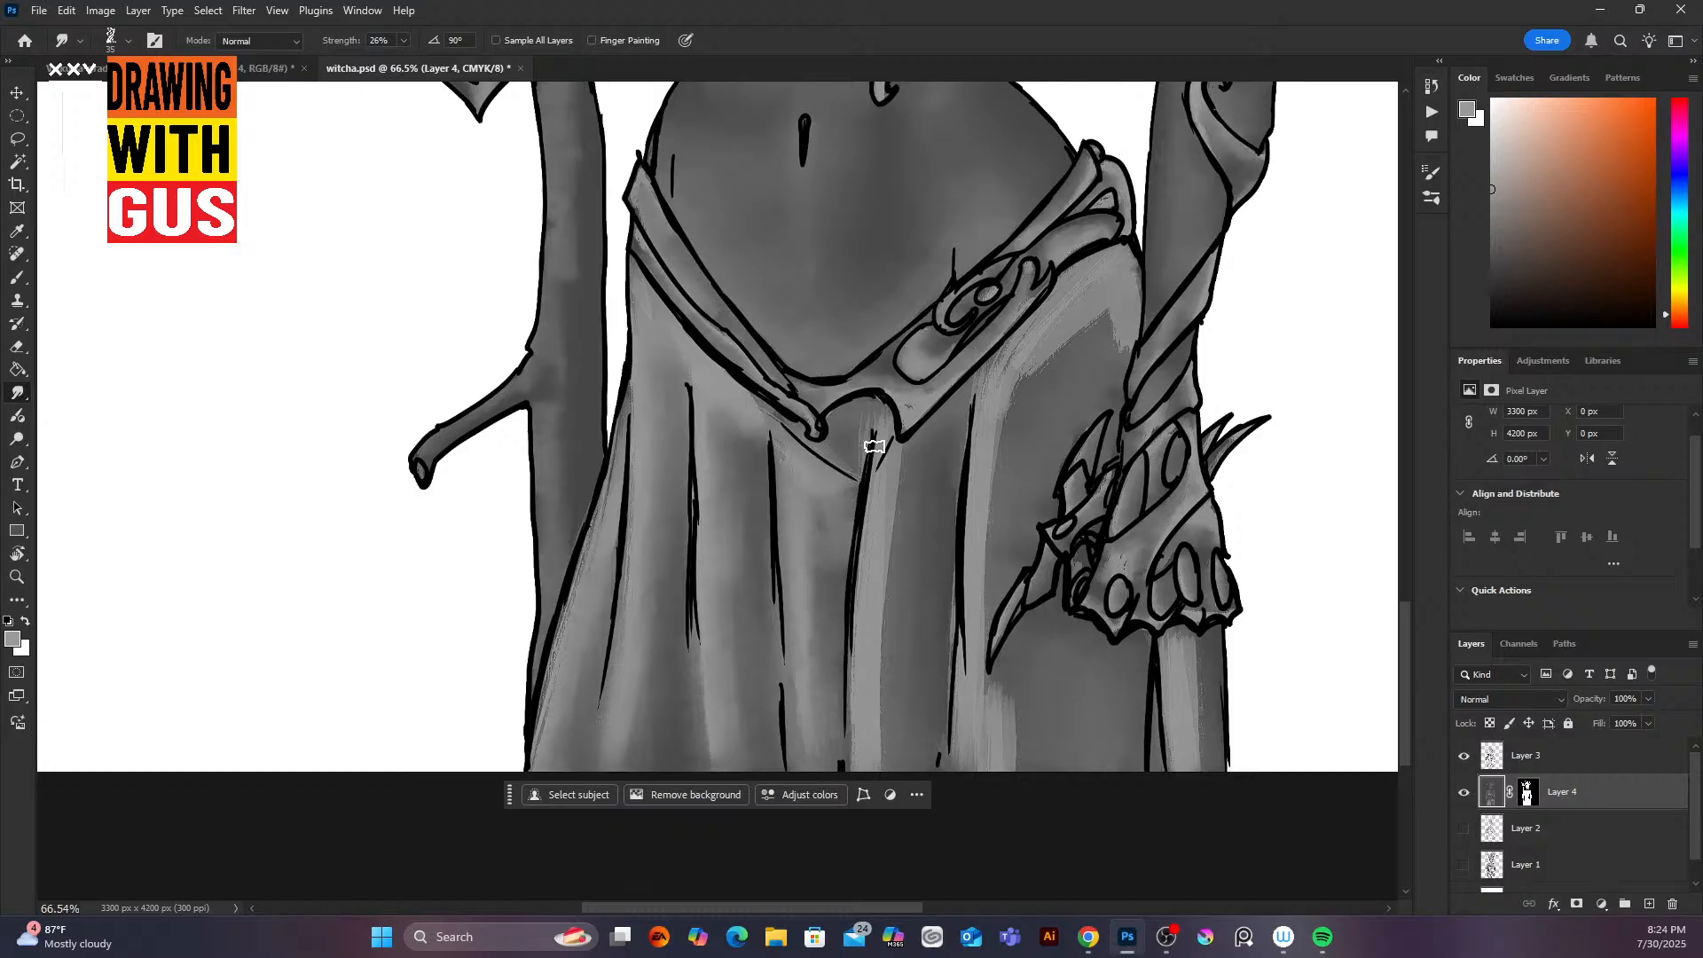
left_click_drag(902, 454, 892, 715)
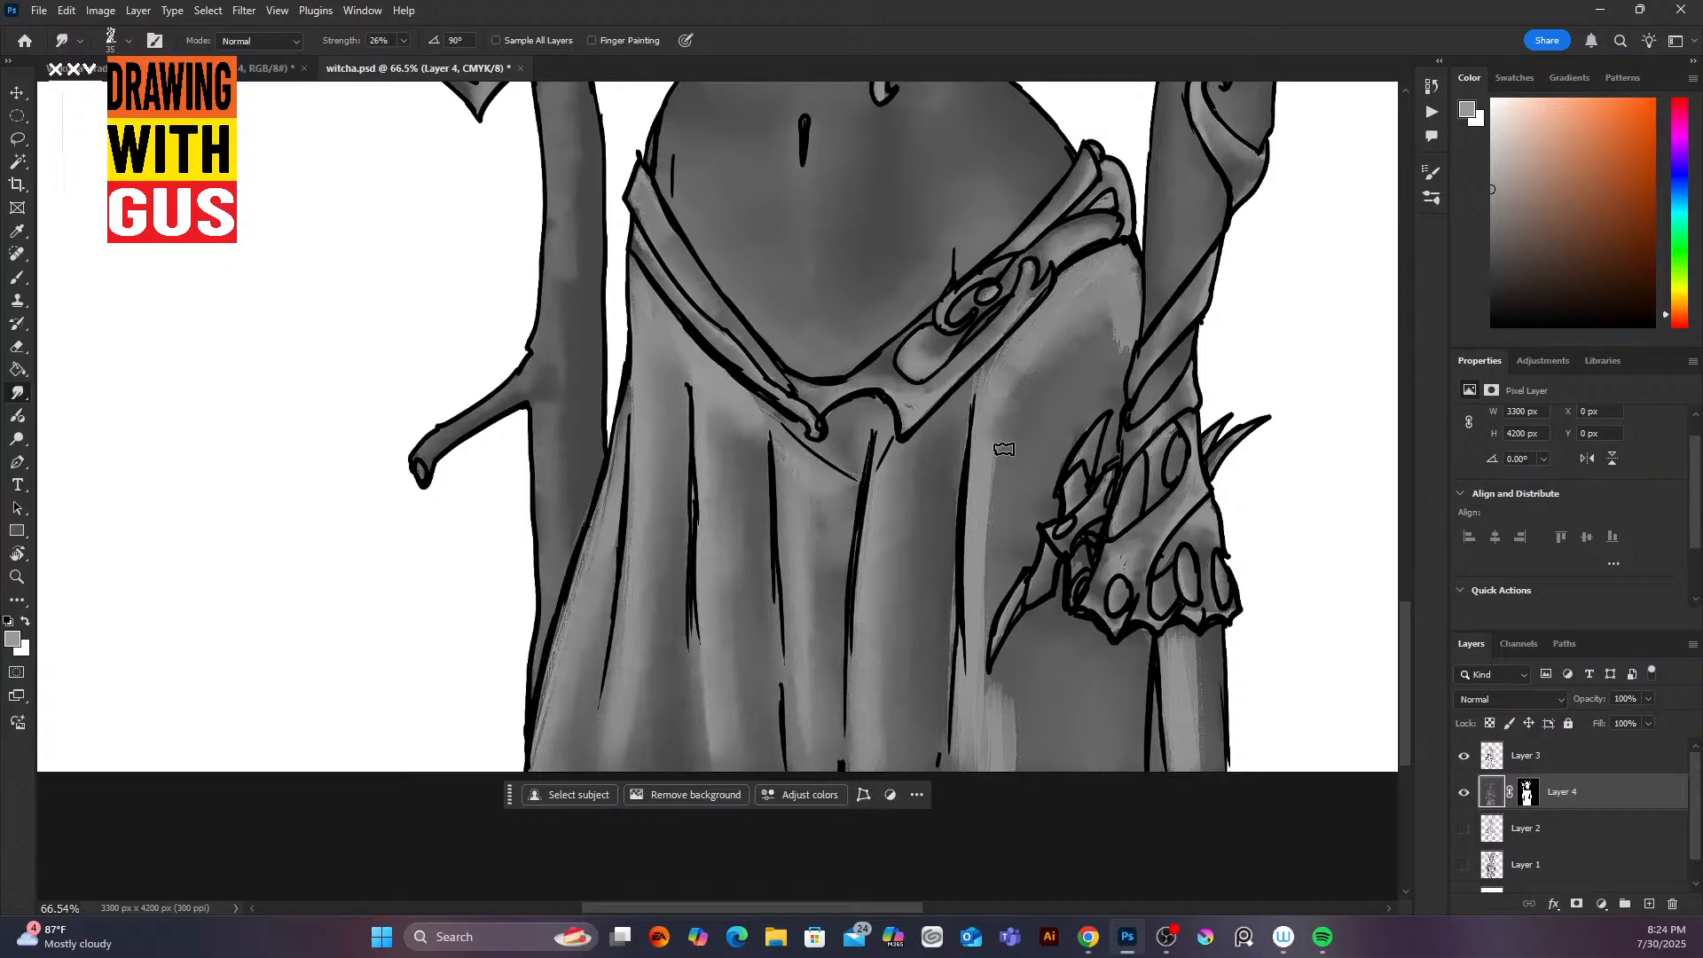
mouse_move(995, 460)
left_mouse_down()
mouse_move(984, 756)
mouse_move(1041, 659)
mouse_move(997, 701)
mouse_move(1013, 749)
left_mouse_up()
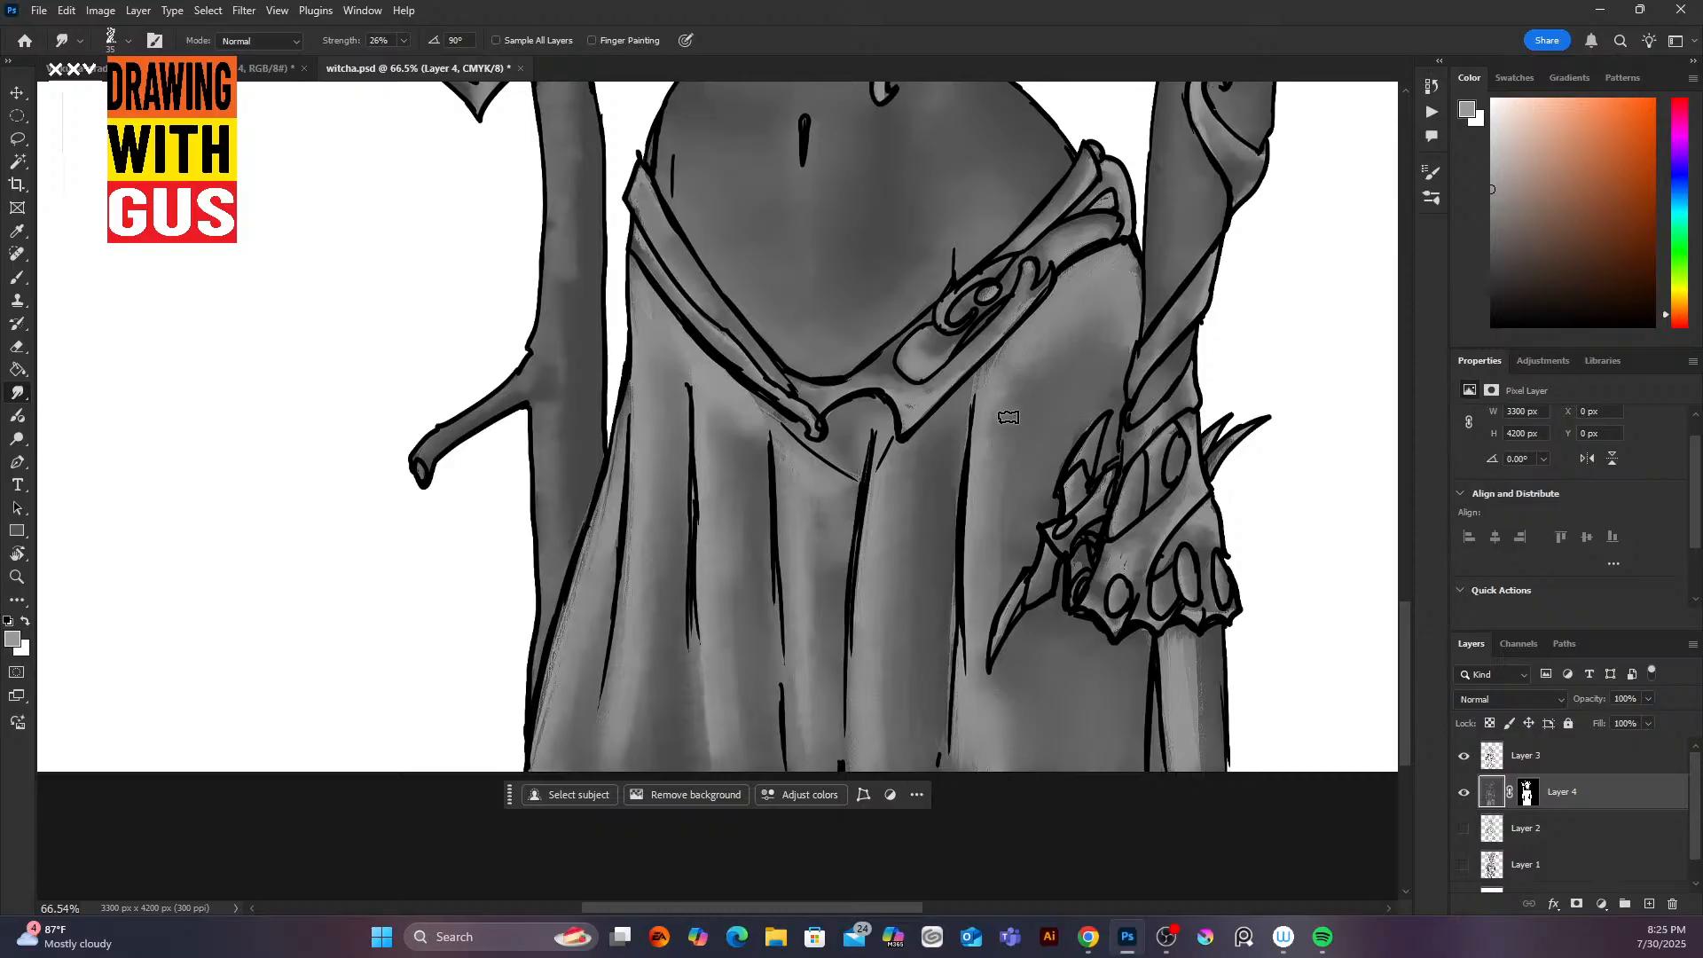
mouse_move(1196, 654)
left_mouse_down()
mouse_move(1196, 764)
mouse_move(1170, 631)
left_mouse_up()
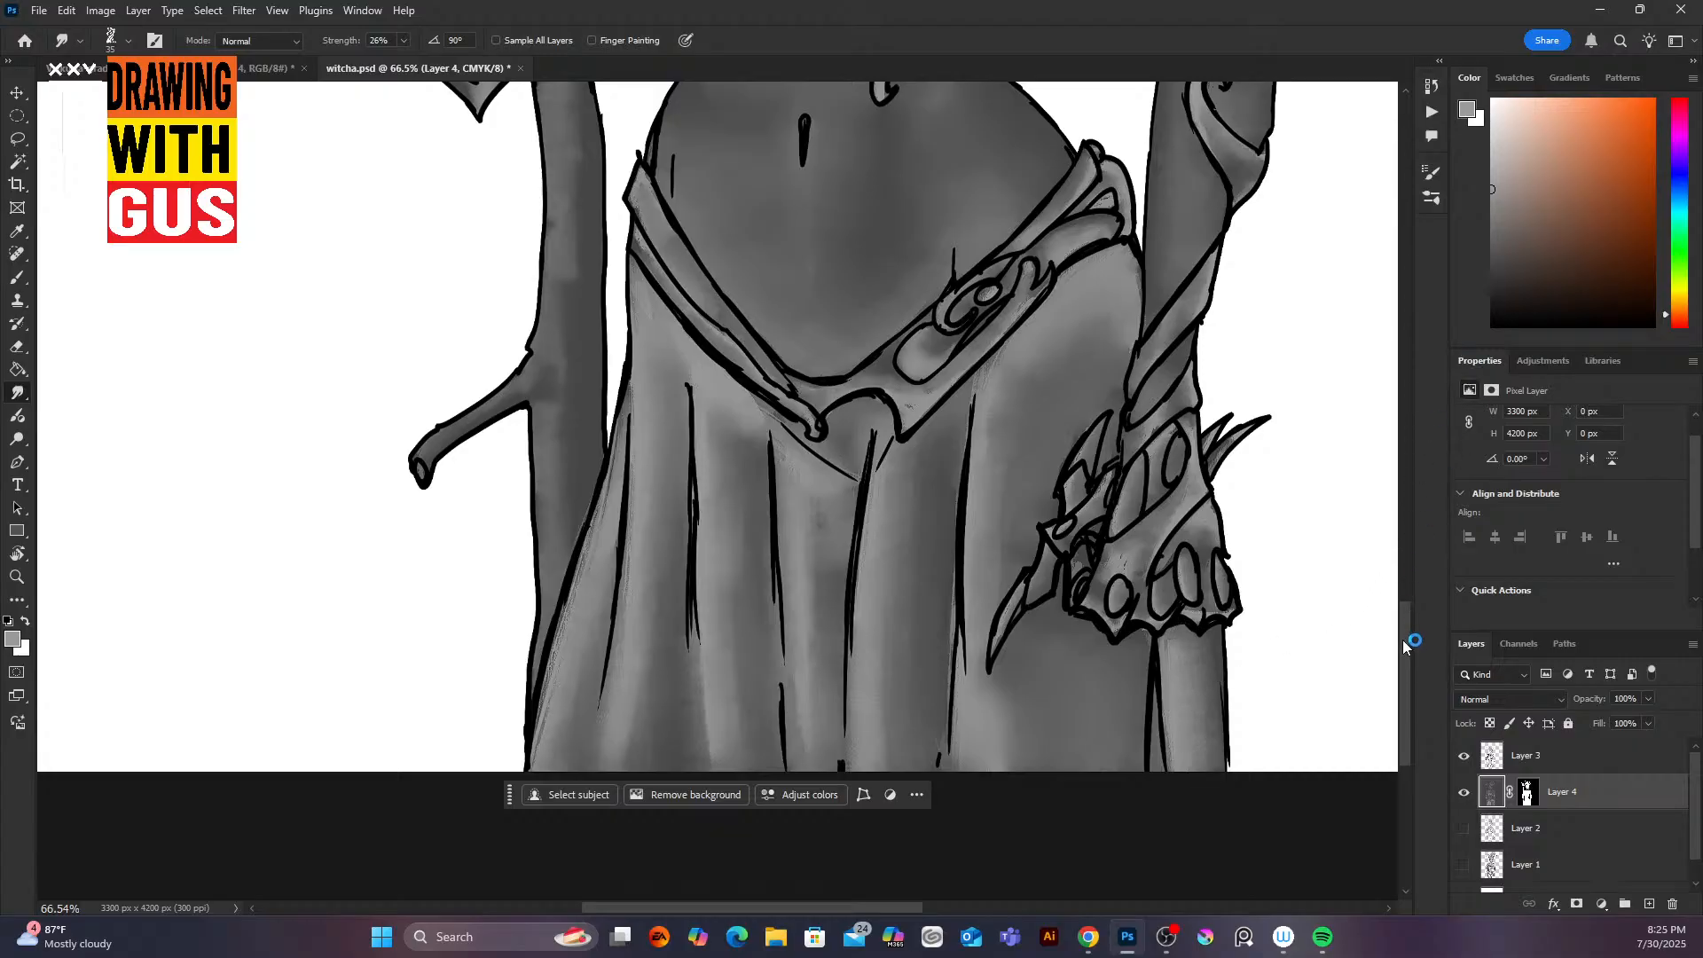
Step: Examine the grayscale shading of the whole witch figure, from the crown to the skirt
left_click_drag(1409, 637, 1399, 429)
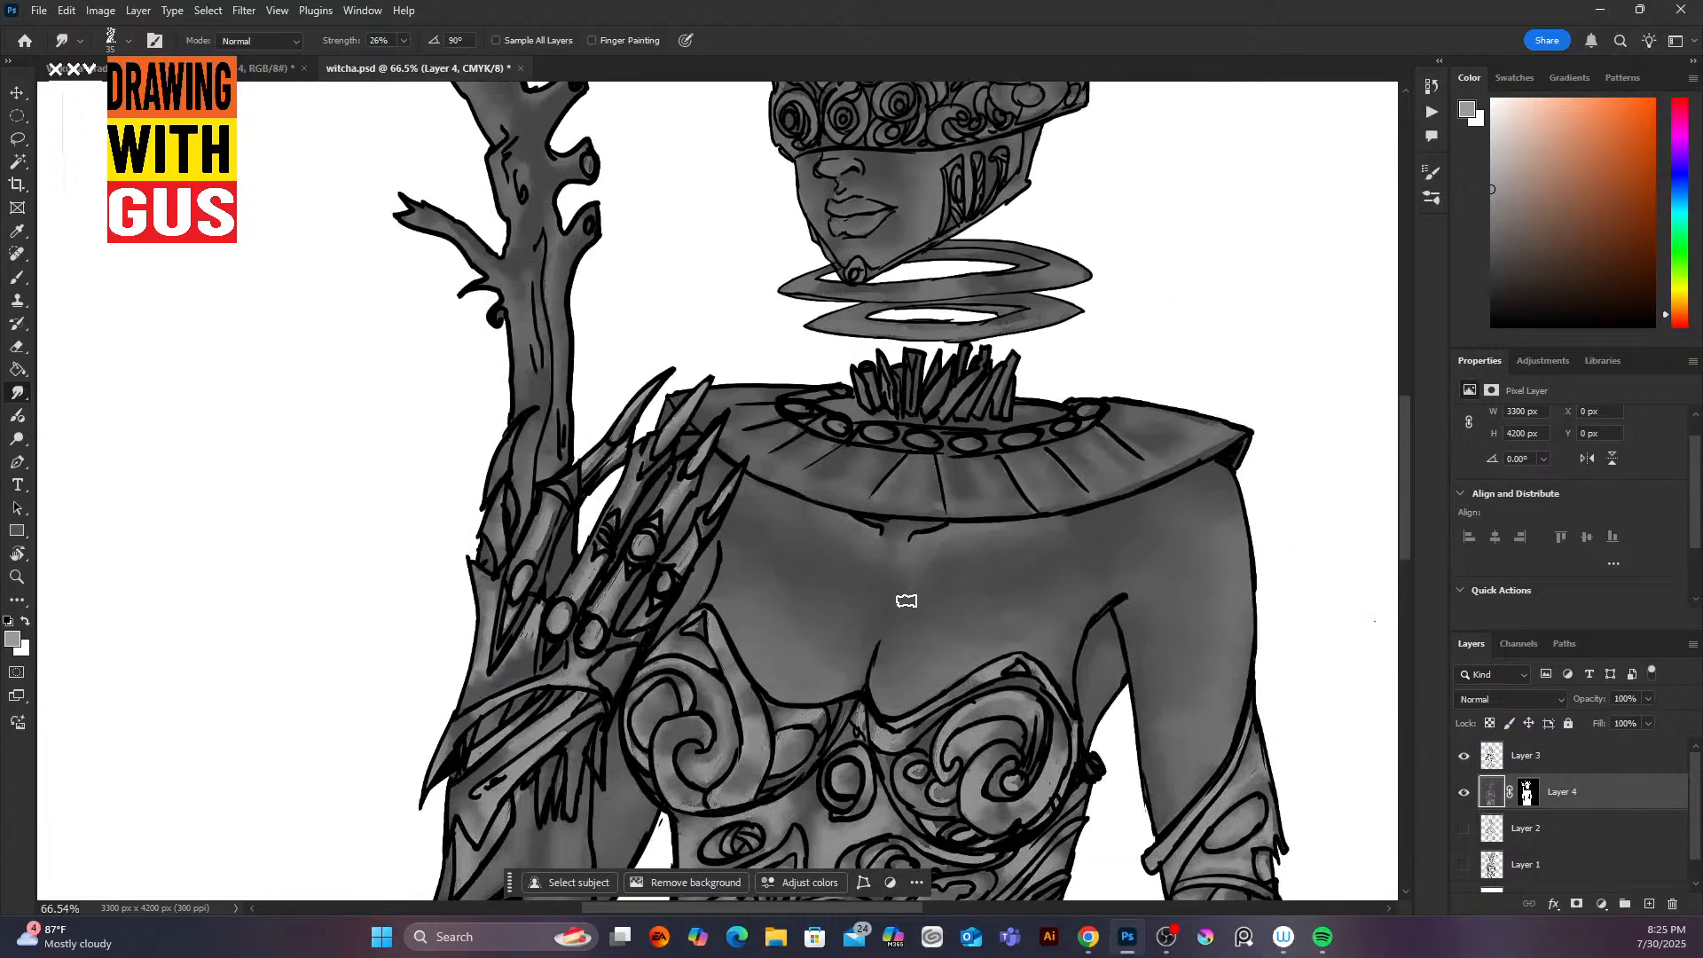
scroll(1180, 608, "down", 12)
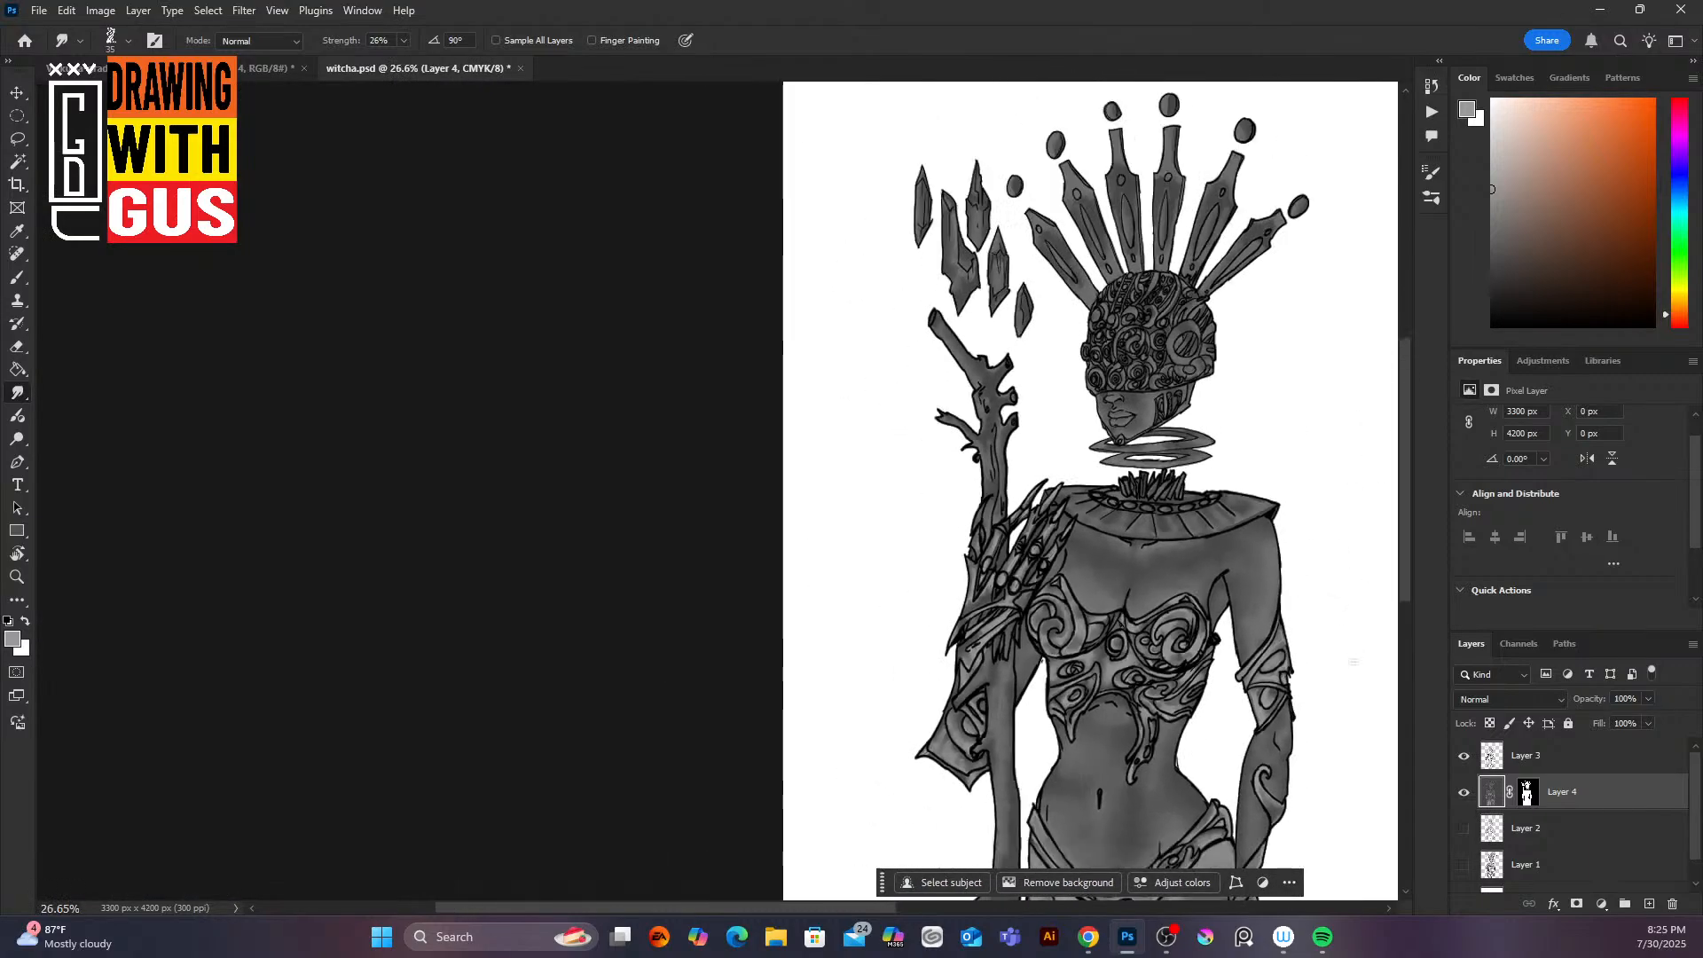
left_click_drag(1270, 779, 872, 579)
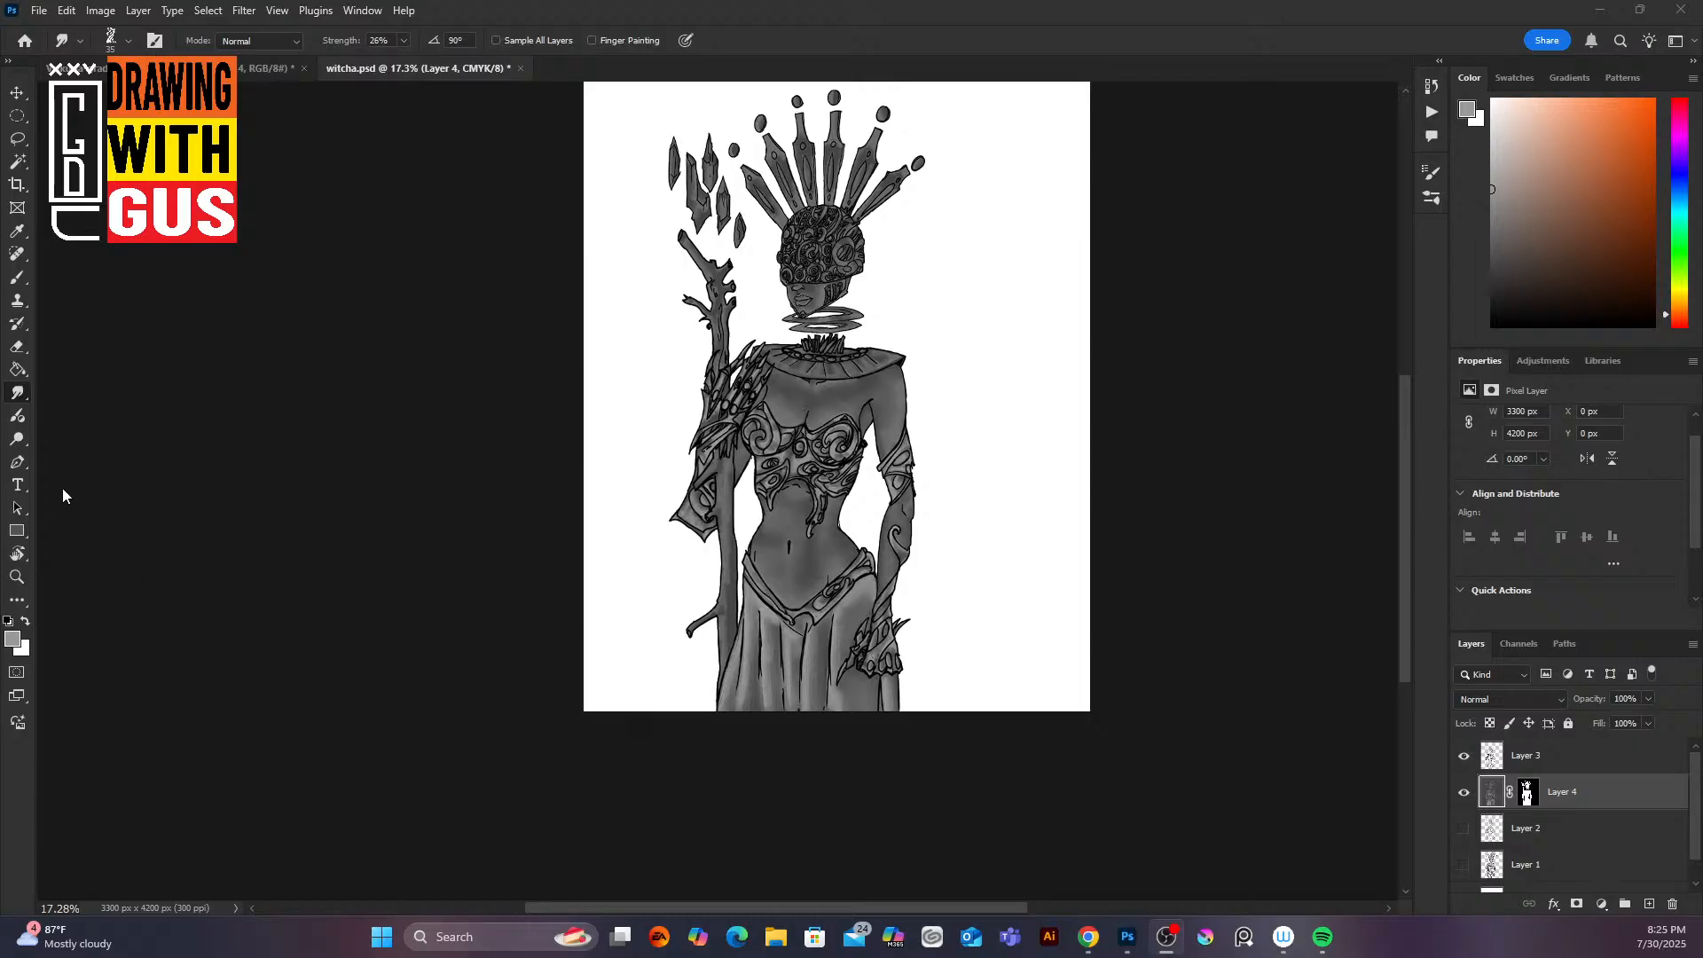
scroll(560, 523, "up", 1)
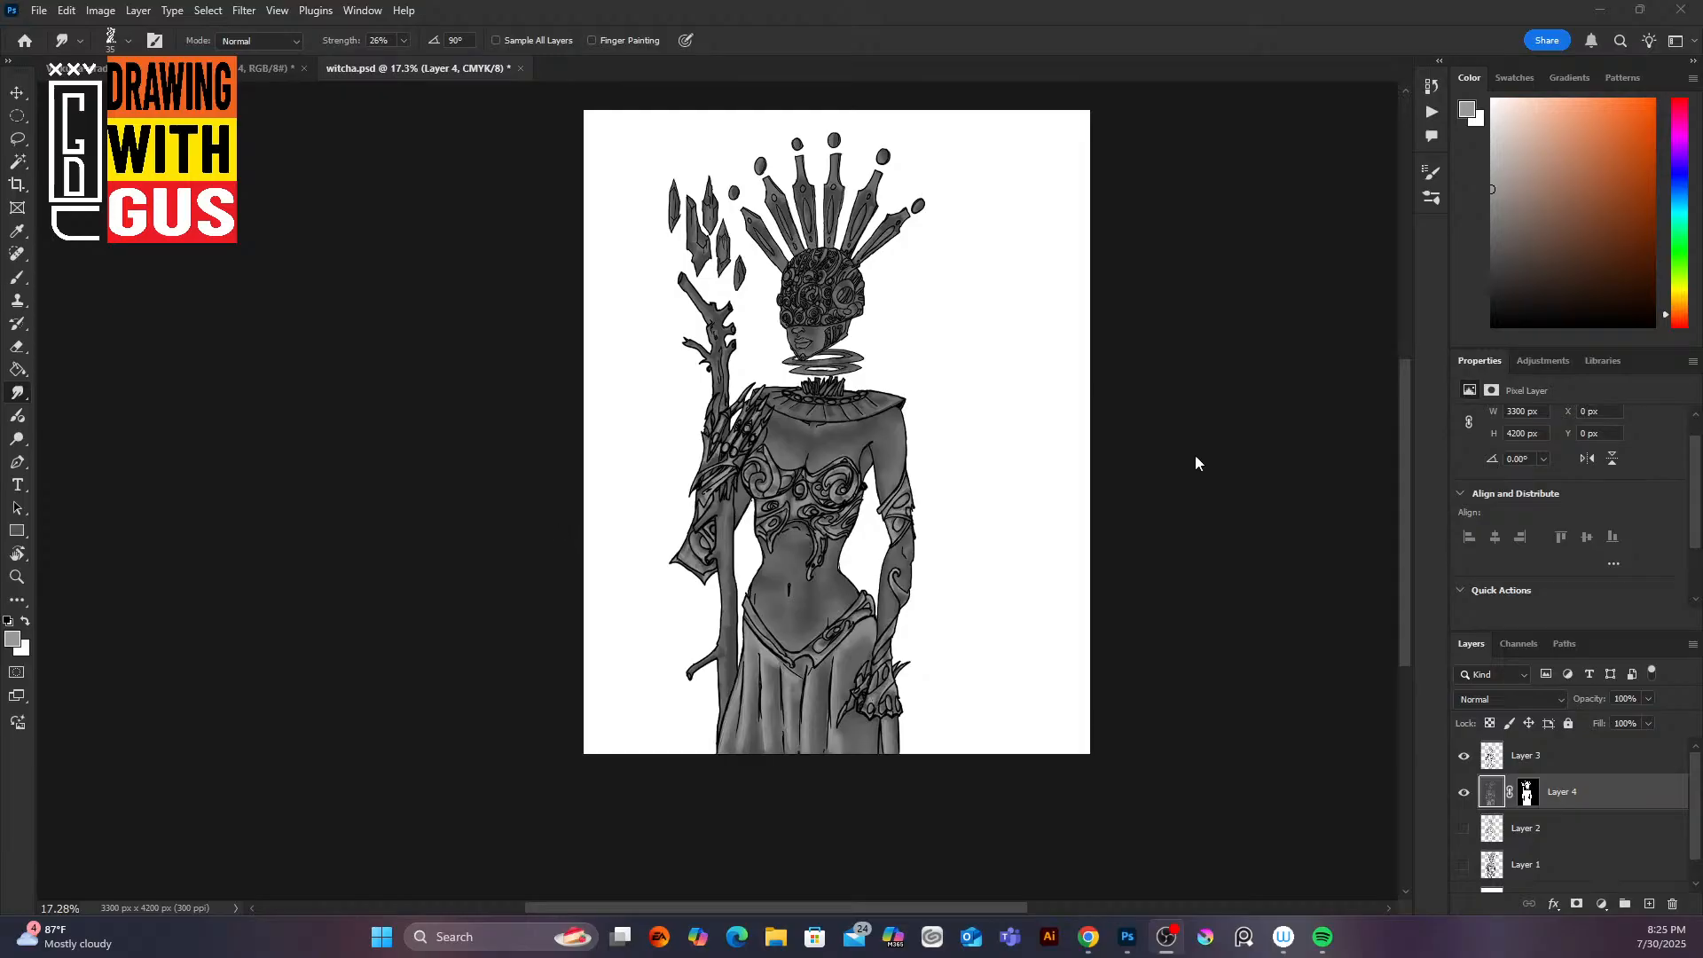
left_click(1163, 451)
scroll(1127, 465, "up", 4)
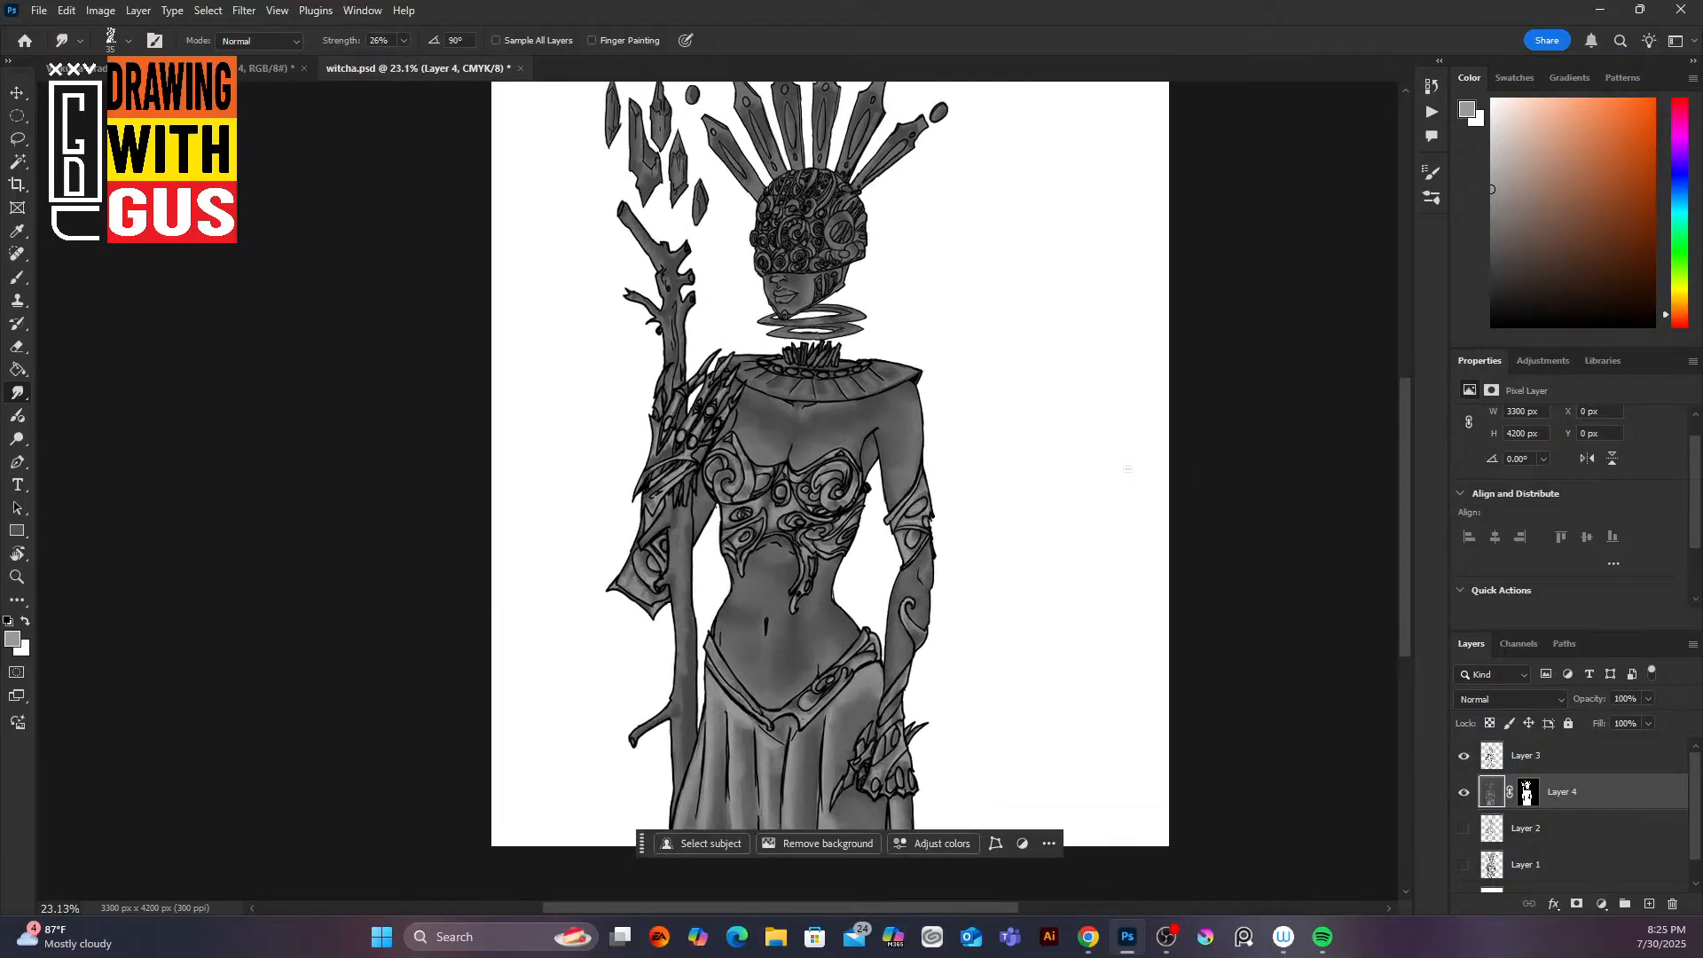
left_click_drag(1406, 569, 1399, 532)
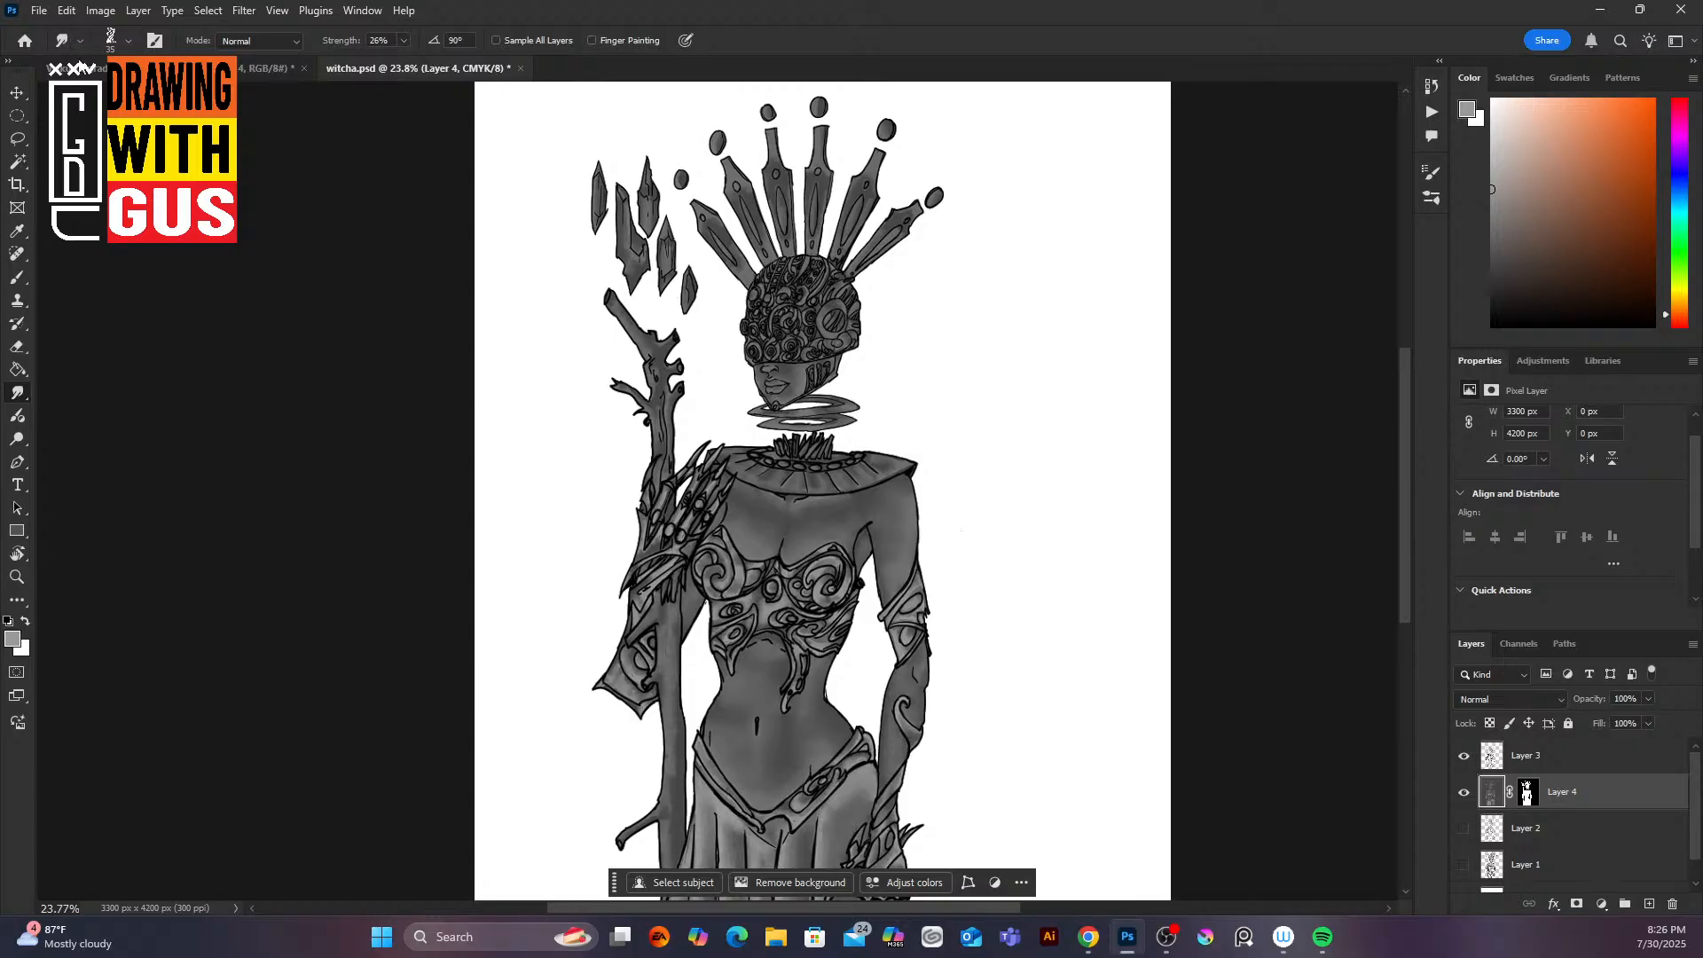
Step: View the colored warrior in Valkuria-gradientMaps.psd for reference and return to witcha.psd
left_click(133, 67)
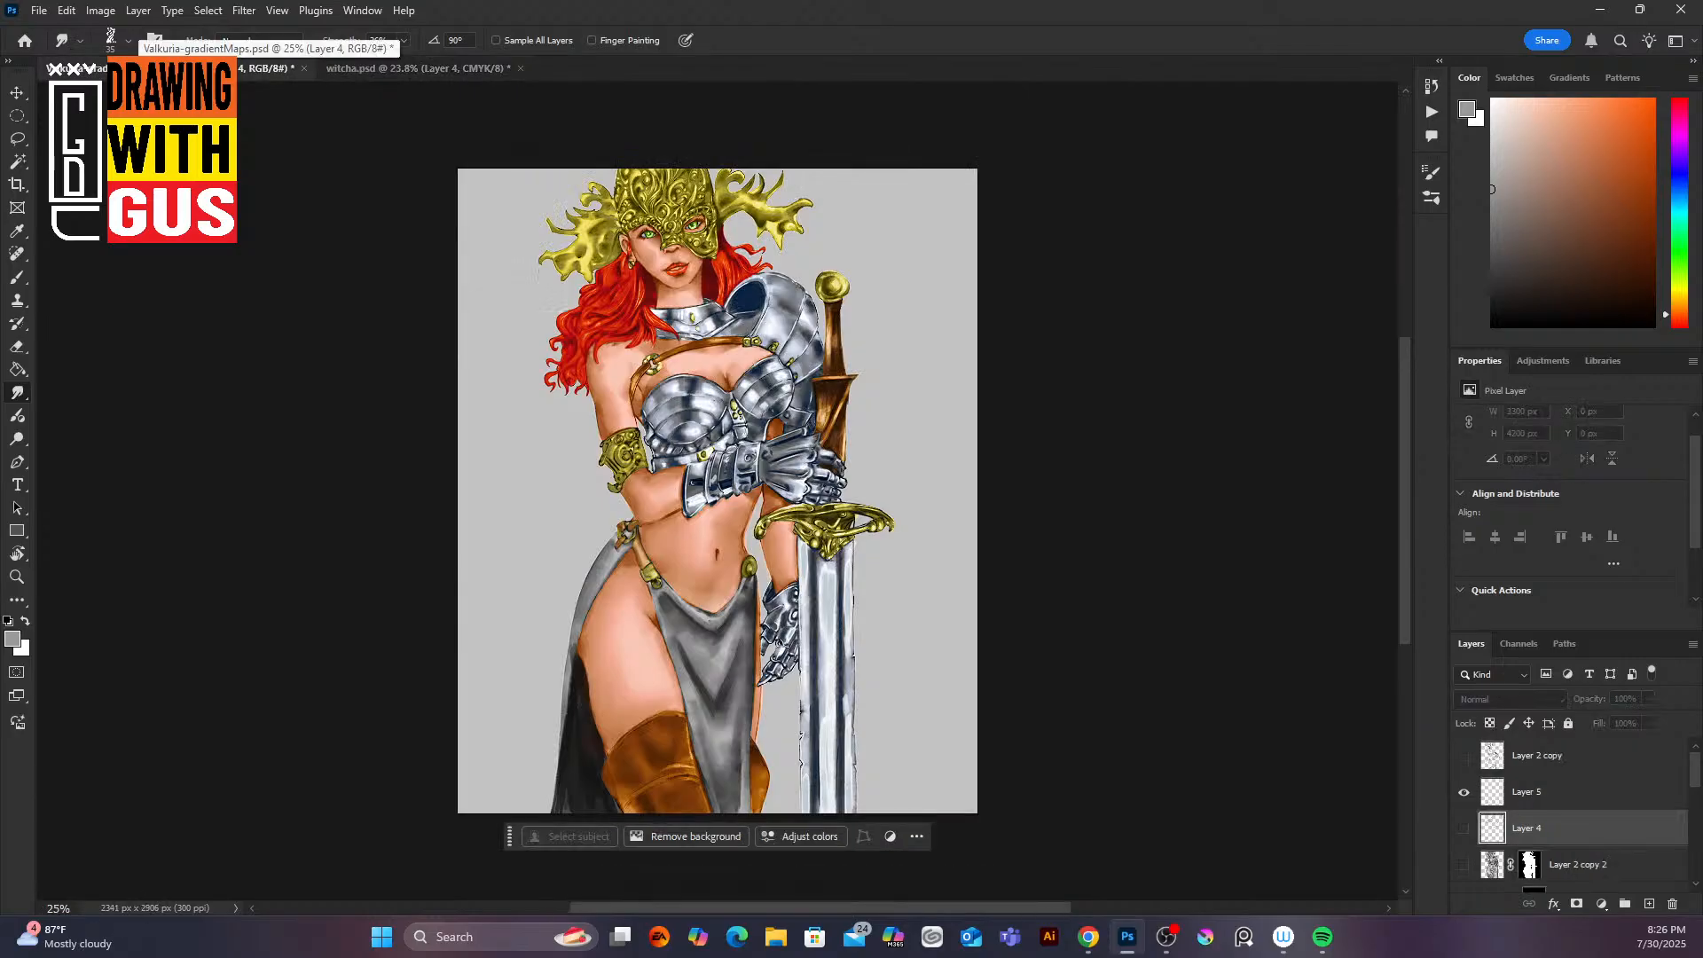
left_click(370, 69)
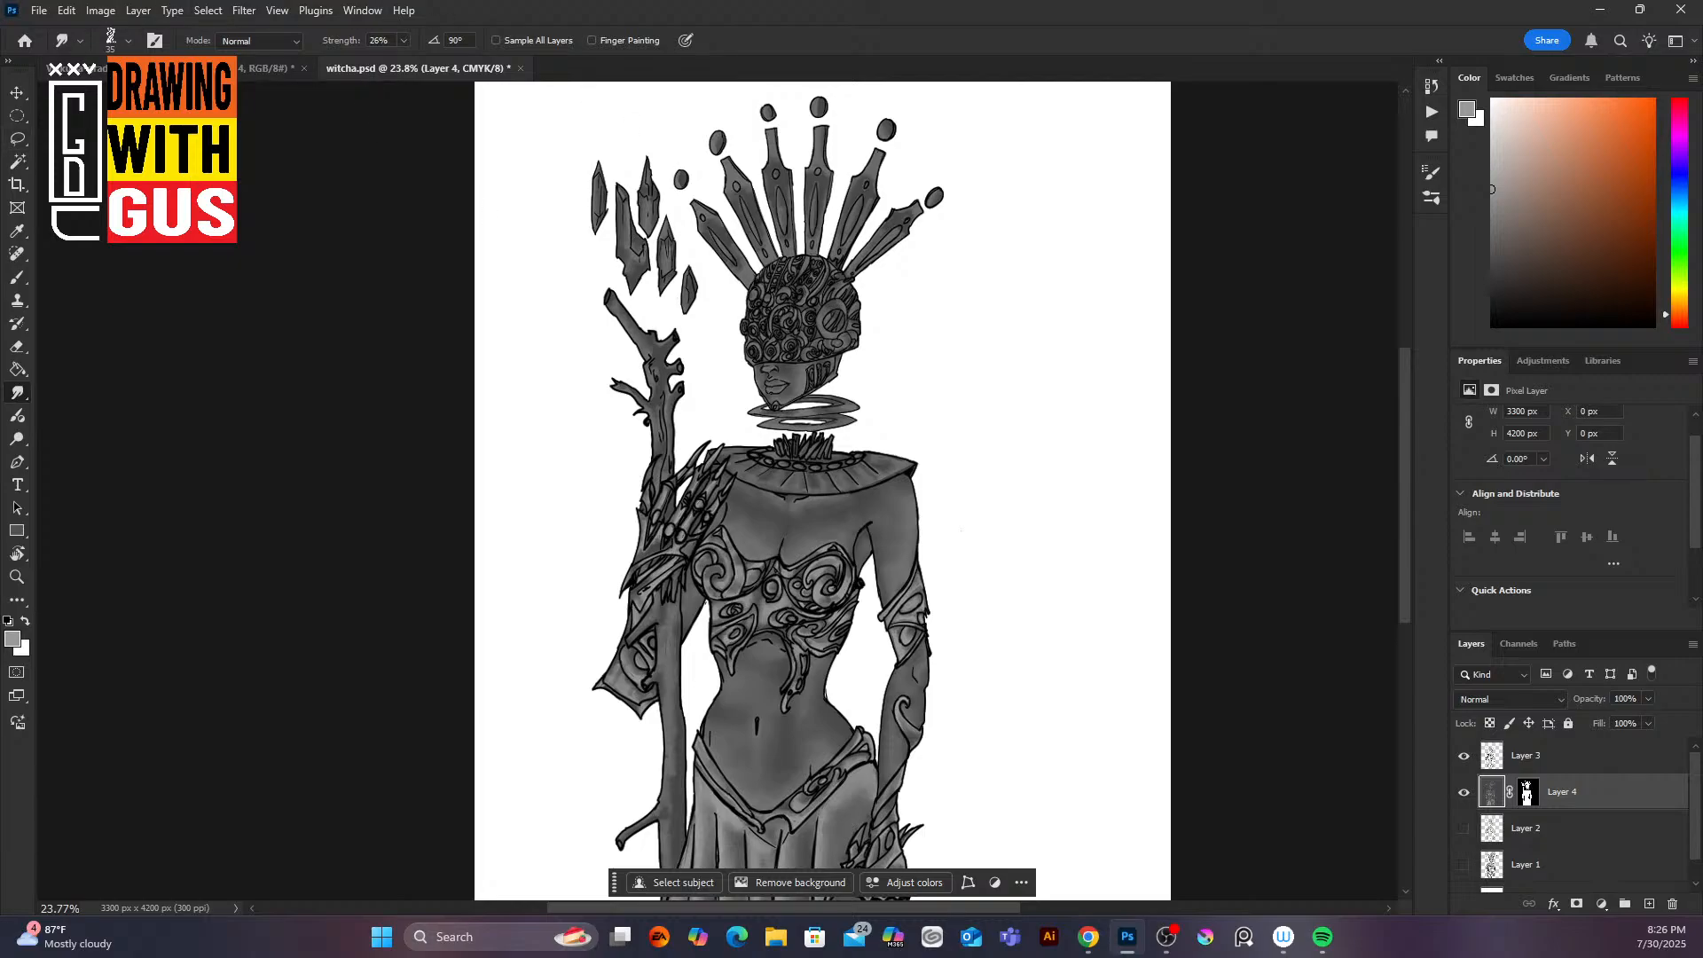
key("alt+Tab")
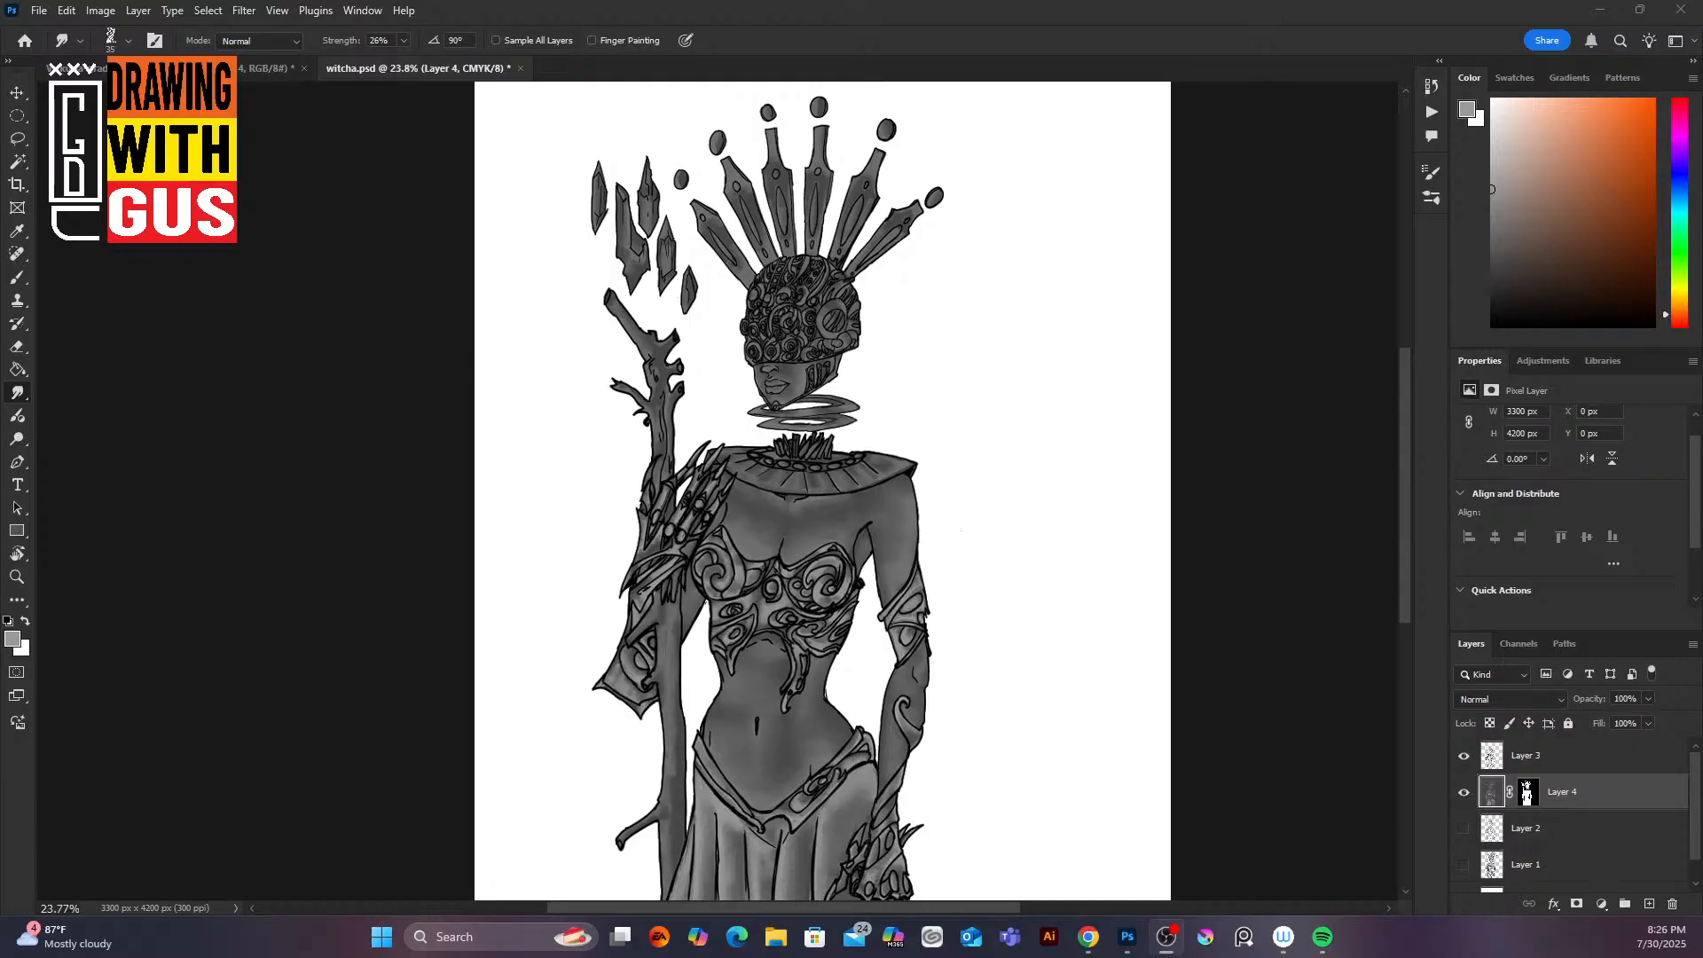